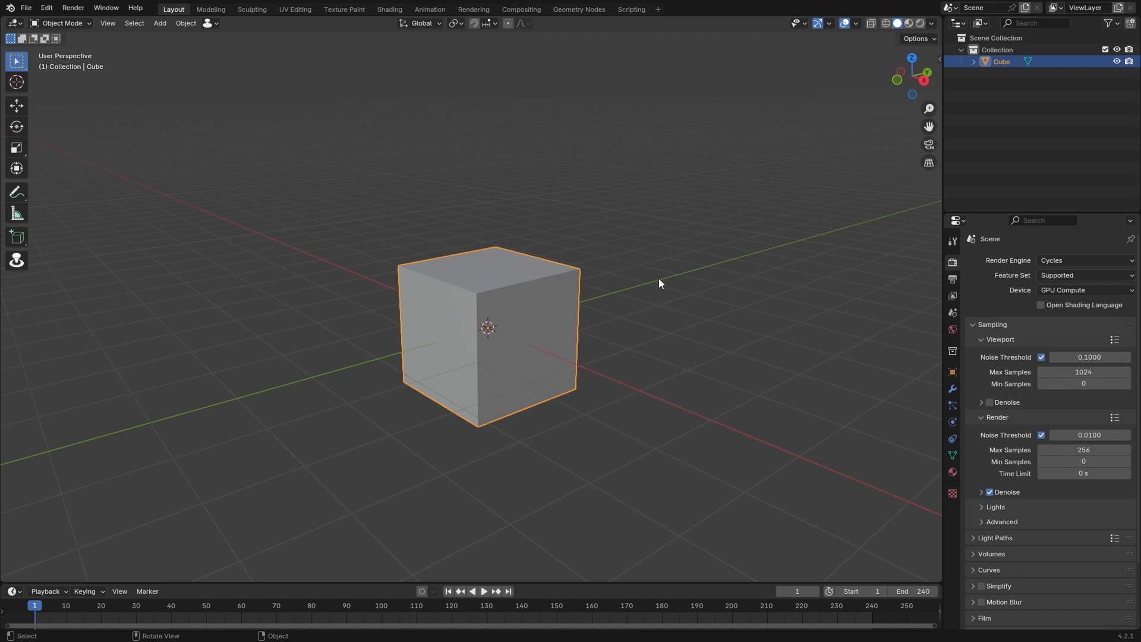
# Rename the cube to Water.
pyautogui.press('F2')
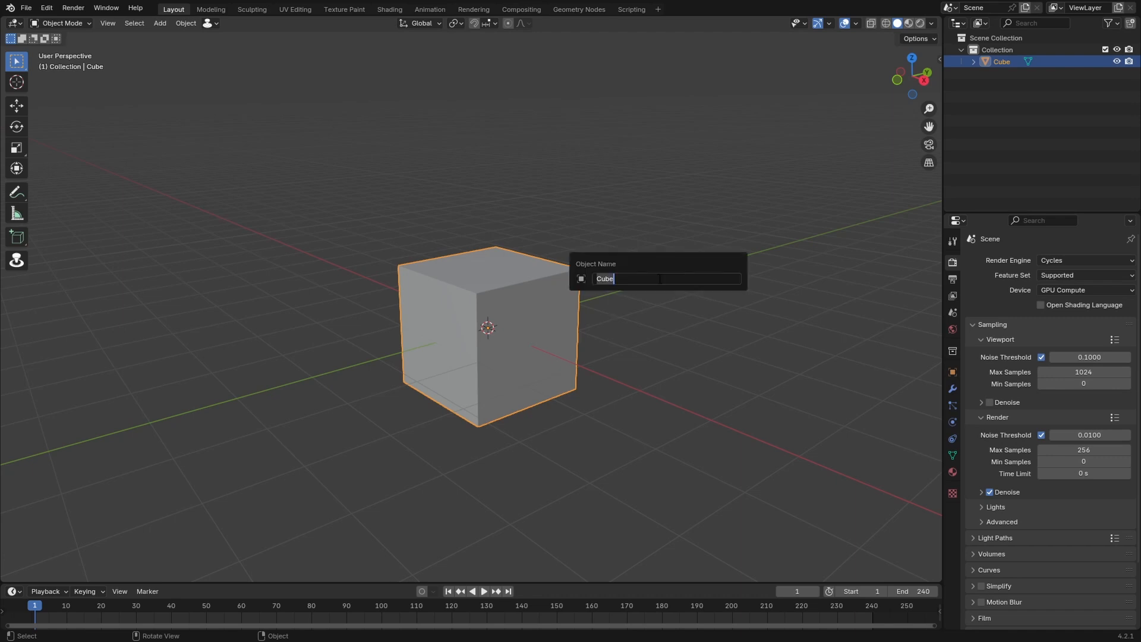
pyautogui.write('Water')
pyautogui.press('Return')
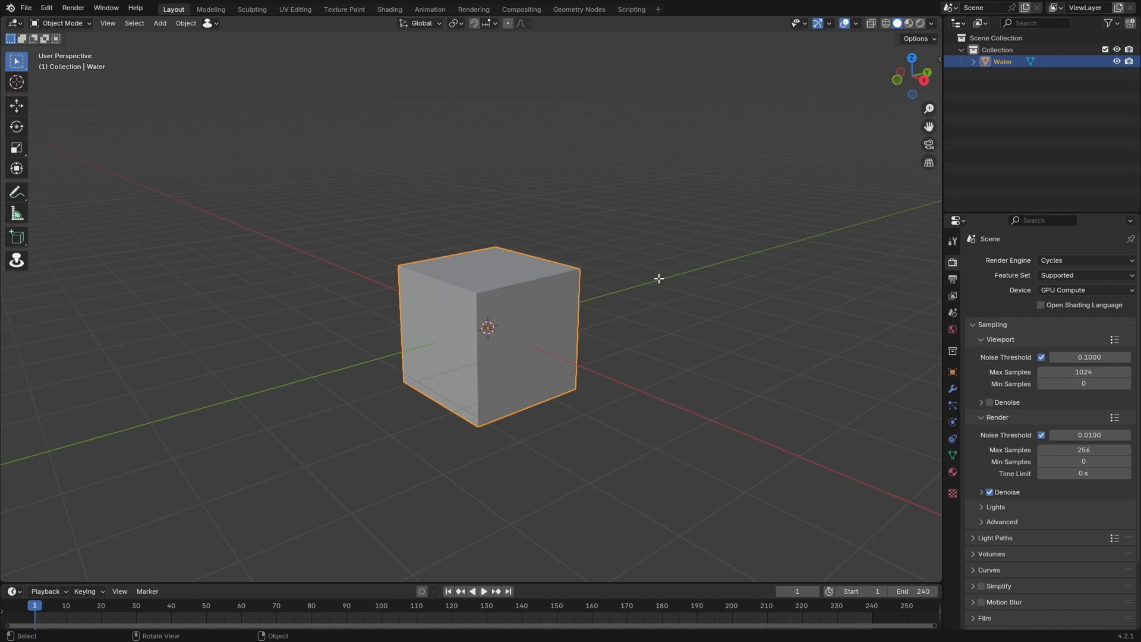
# Raise the whole Water mesh 1 m along the Z axis in Edit Mode, and return to Object Mode.
pyautogui.press('Tab')
pyautogui.press('g')
pyautogui.press('z')
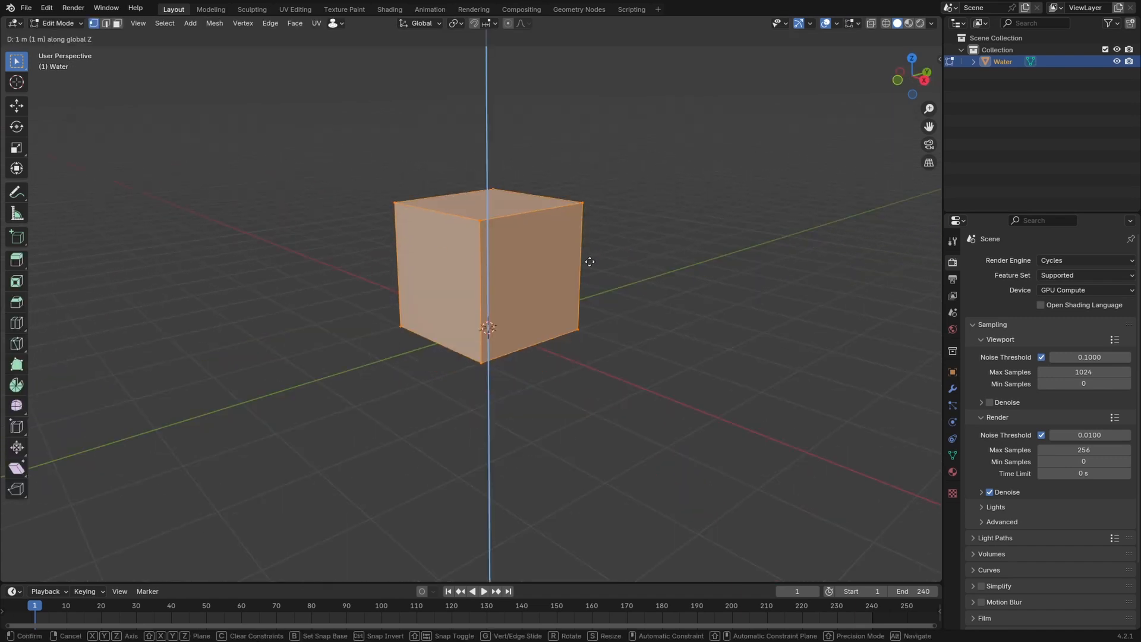
pyautogui.click(590, 261)
pyautogui.scroll(-3, 517, 350)
pyautogui.press('Tab')
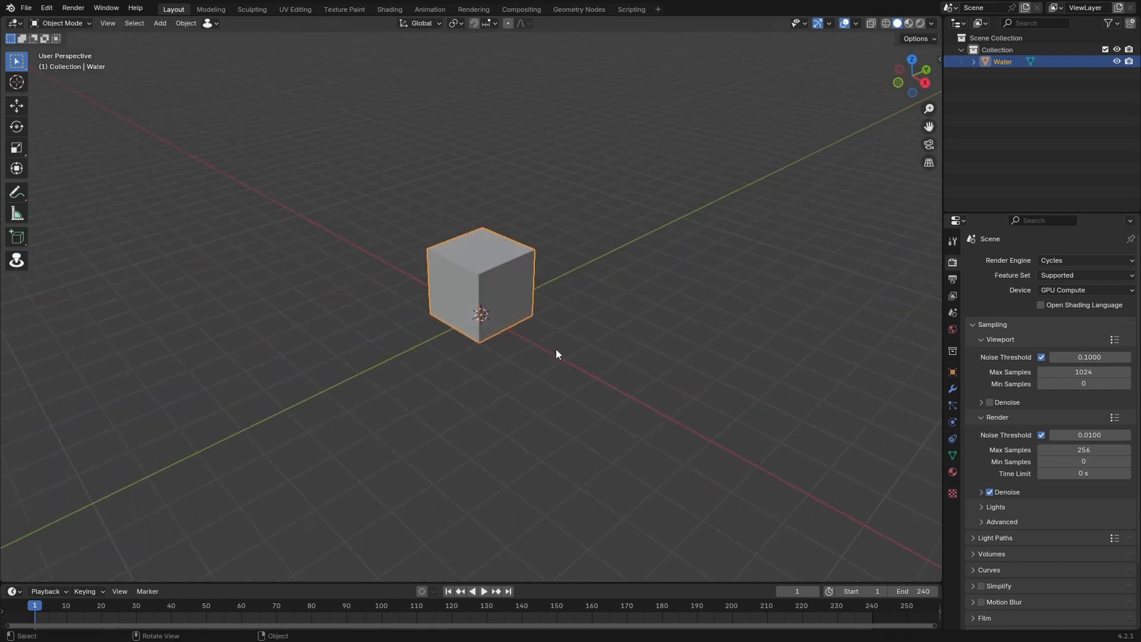
# Scale the Water box by 20 along X and Y, leaving its Z axis locked.
pyautogui.press('s')
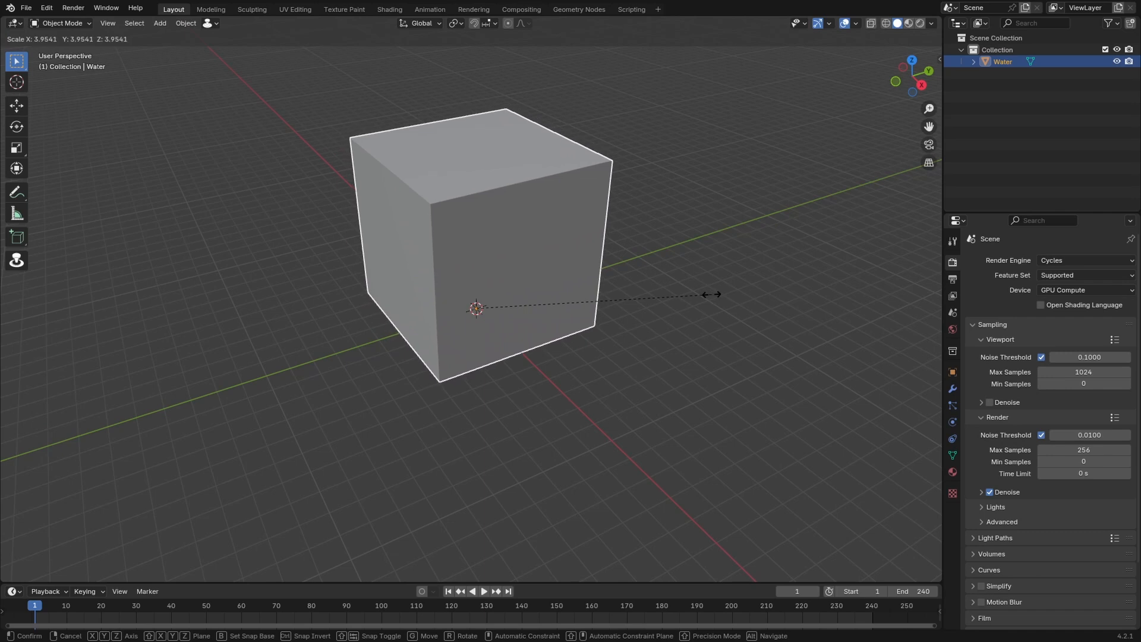
pyautogui.hotkey('shift', 'z')
pyautogui.write('20')
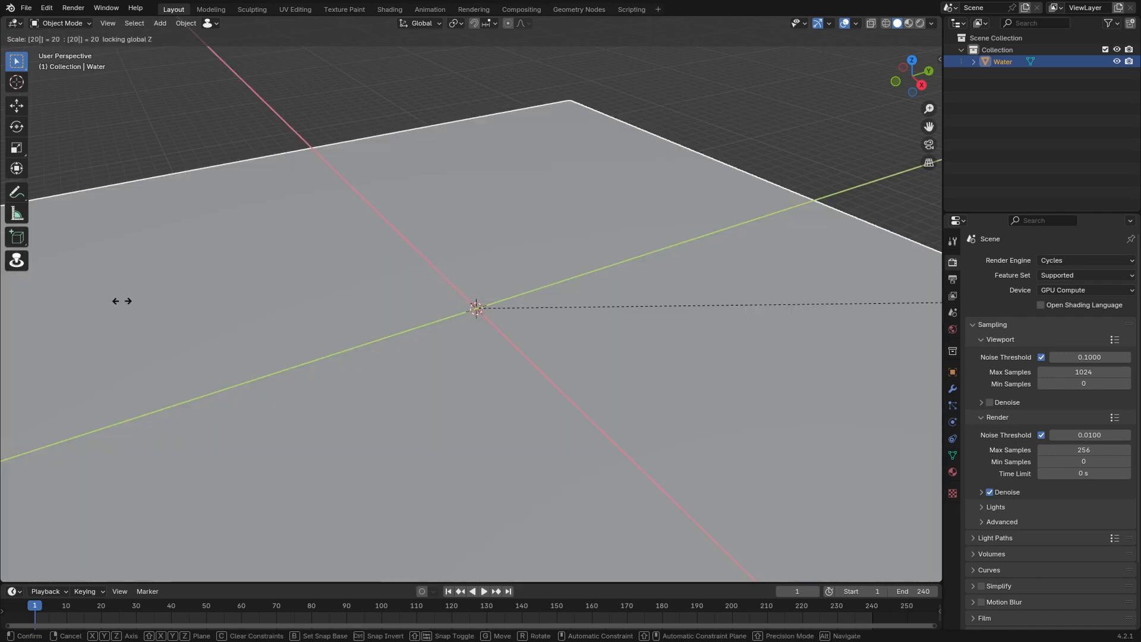
pyautogui.press('Return')
# Scale the Water box by 10 along the Z axis.
pyautogui.scroll(-6, 171, 310)
pyautogui.write('sz5')
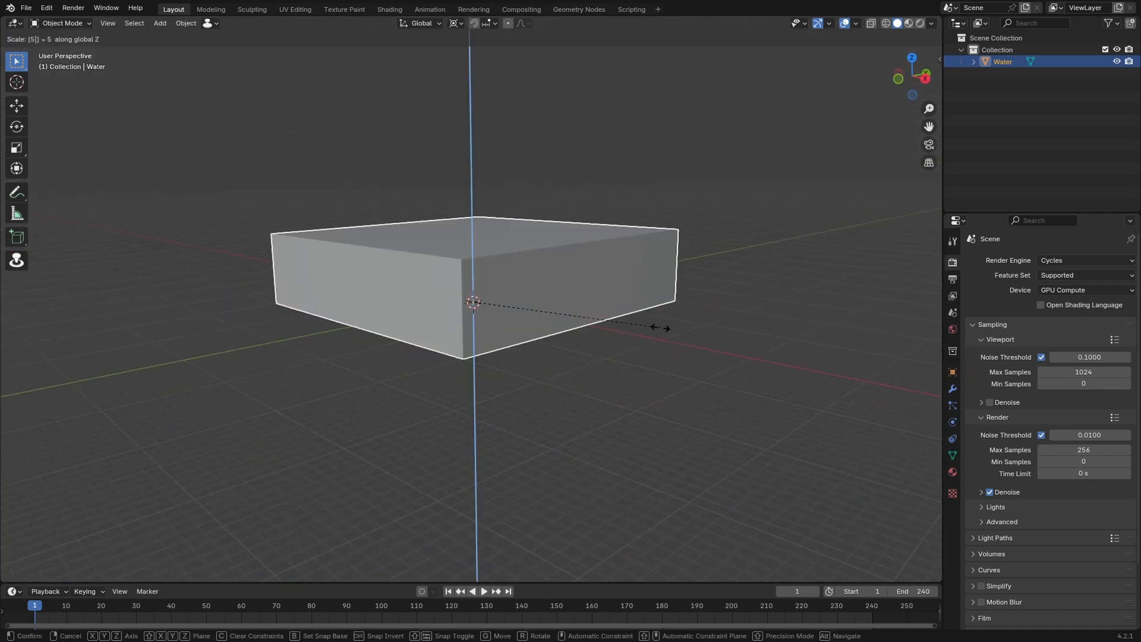
pyautogui.press('BackSpace')
pyautogui.write('10')
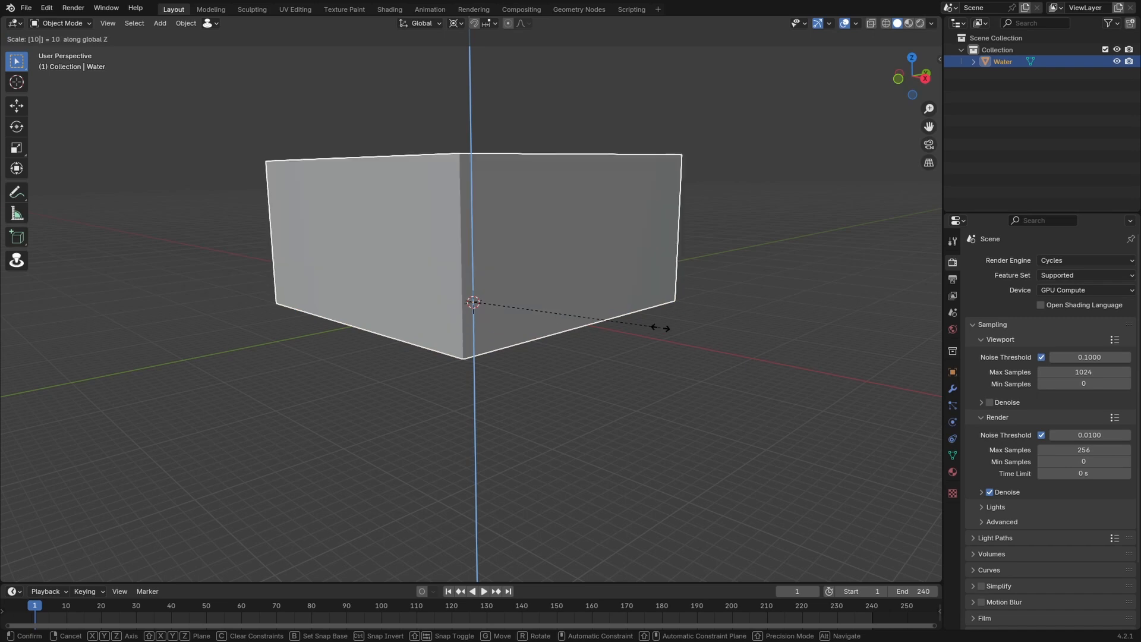
pyautogui.press('Return')
# Apply all transforms to the Water box.
pyautogui.moveTo(554, 223); pyautogui.dragTo(583, 303, button='middle')
pyautogui.hotkey('ctrl', 'a')
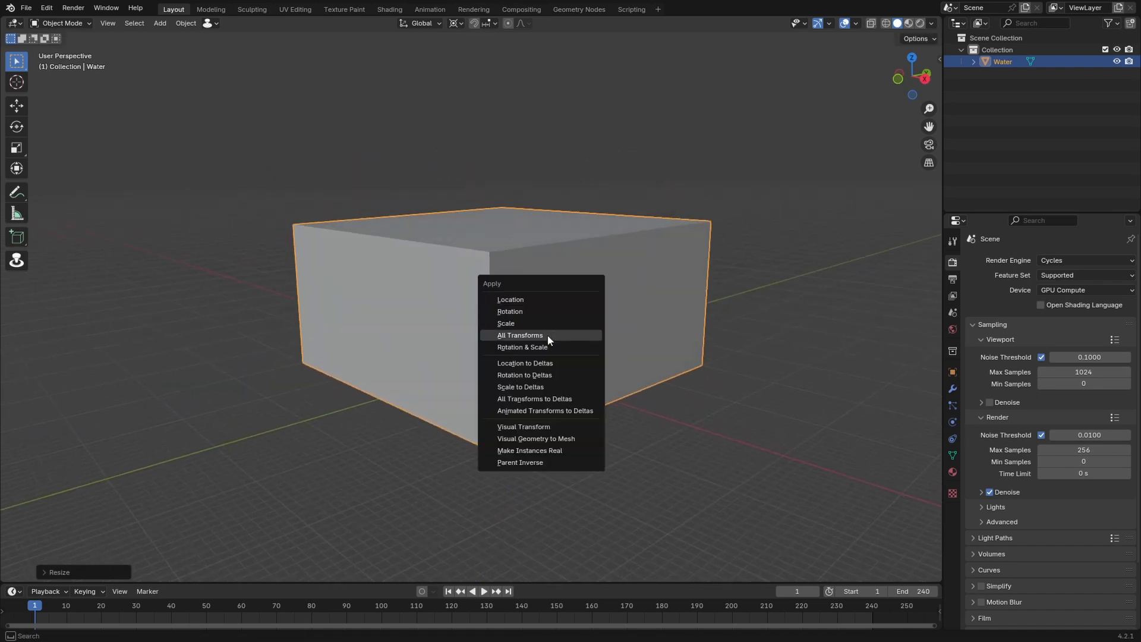
pyautogui.click(548, 334)
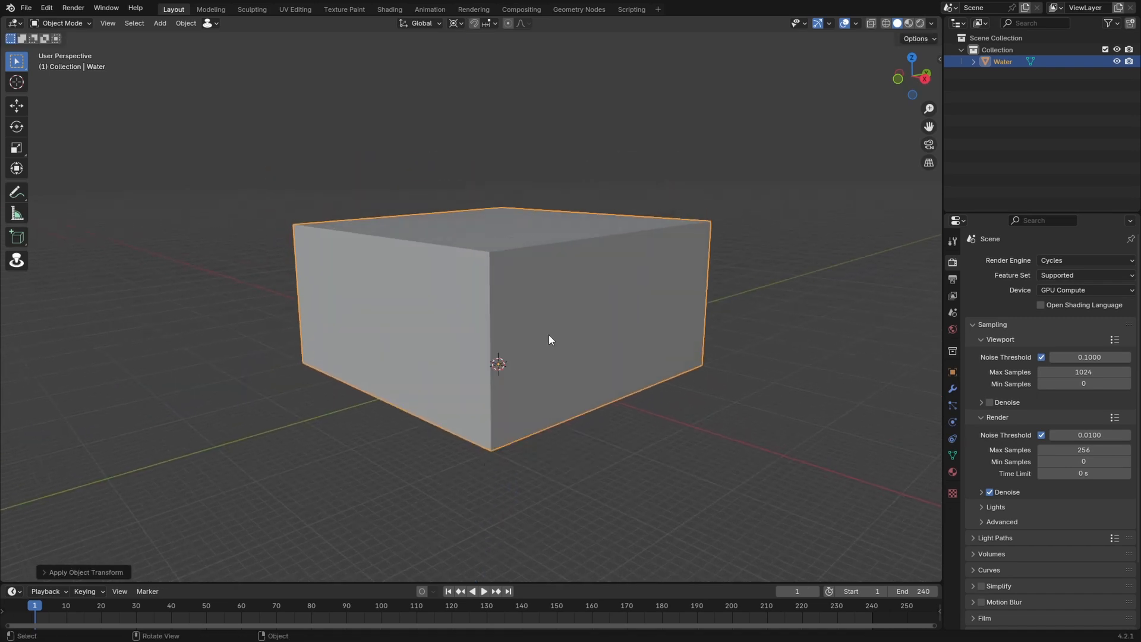
# Replace the timeline with a Shader Editor and enlarge it to roughly the lower third of the workspace.
pyautogui.moveTo(548, 334); pyautogui.dragTo(523, 381, button='middle')
pyautogui.click(12, 590)
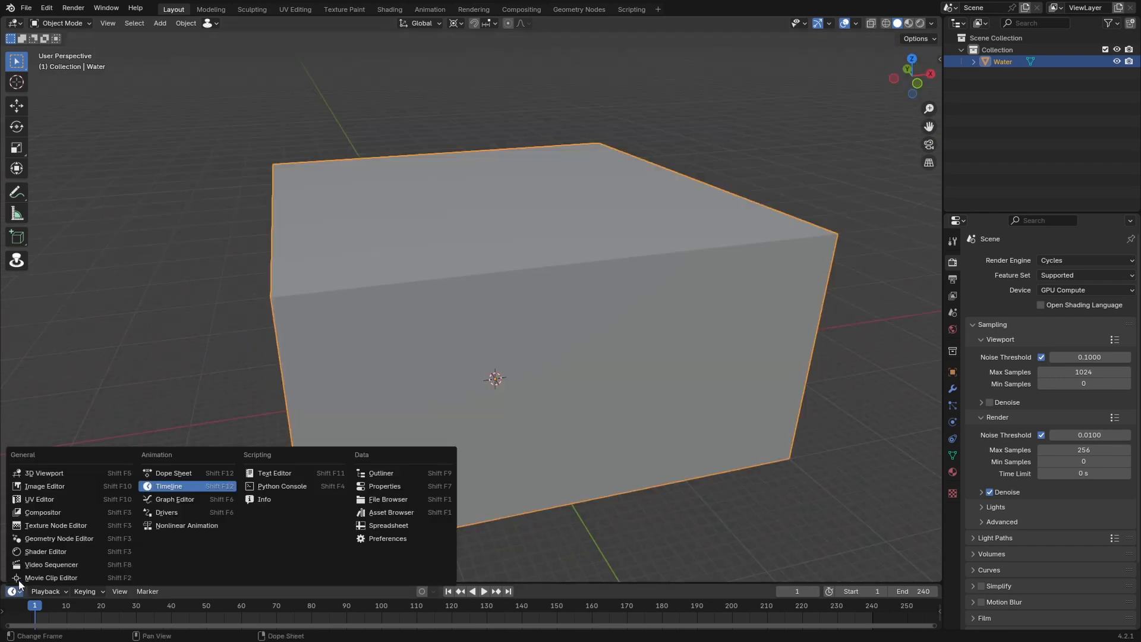
pyautogui.click(35, 553)
pyautogui.moveTo(201, 584); pyautogui.dragTo(463, 388)
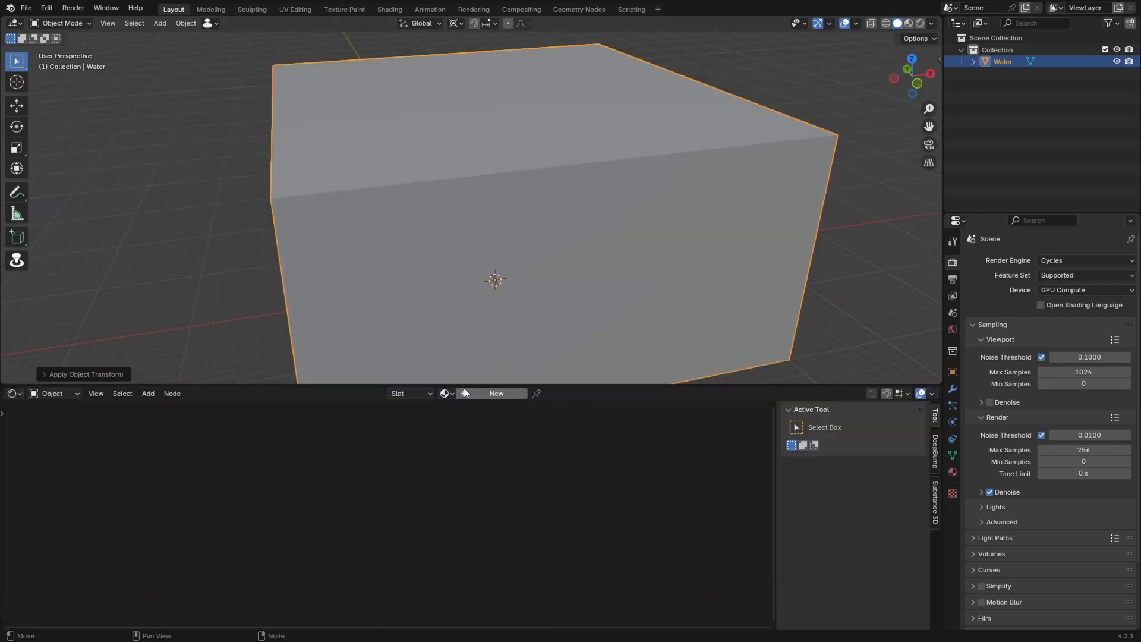
# Give the box a new material named Water and show the 3D viewport in rendered shading.
pyautogui.click(490, 394)
pyautogui.write('Water')
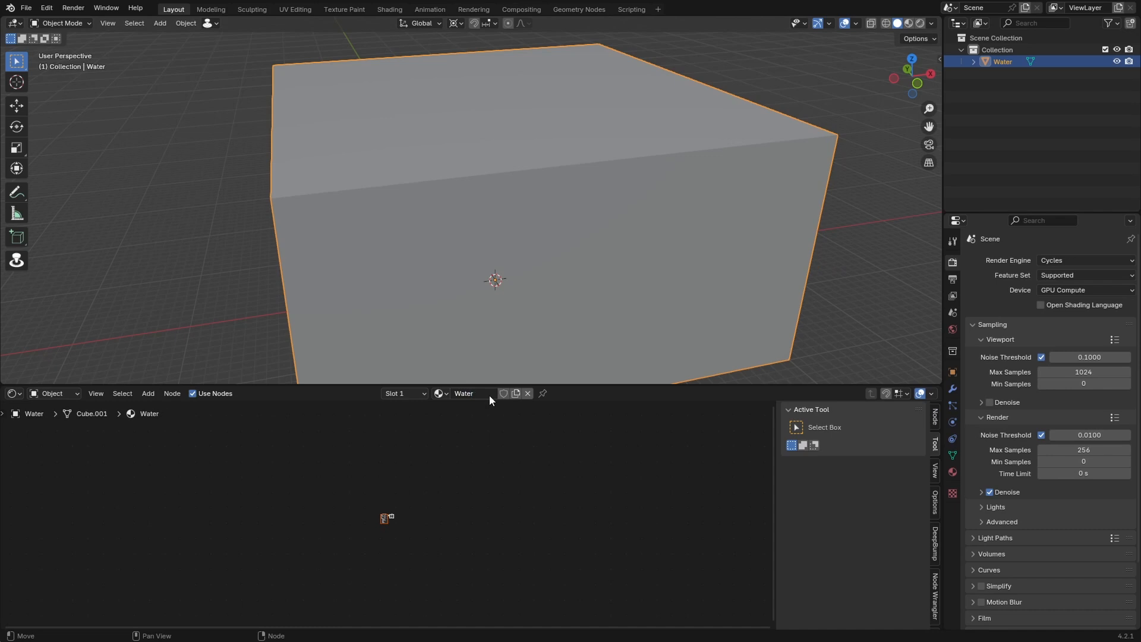
pyautogui.click(920, 23)
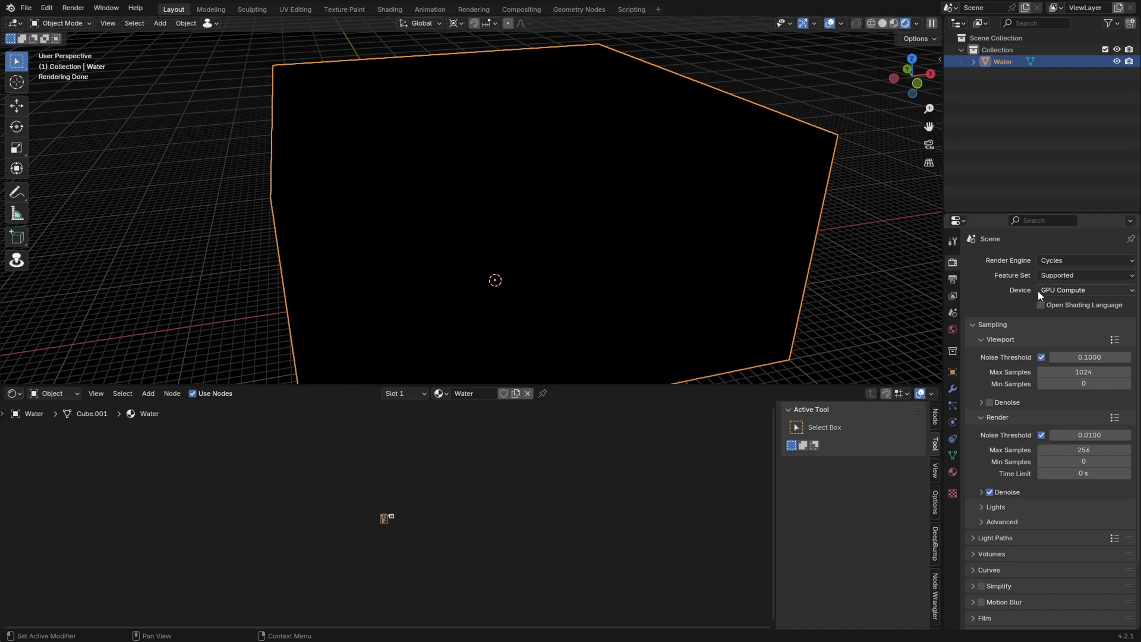
# Try an Environment Texture as the world background color, and remove it again.
pyautogui.click(953, 330)
pyautogui.click(1037, 335)
pyautogui.click(785, 386)
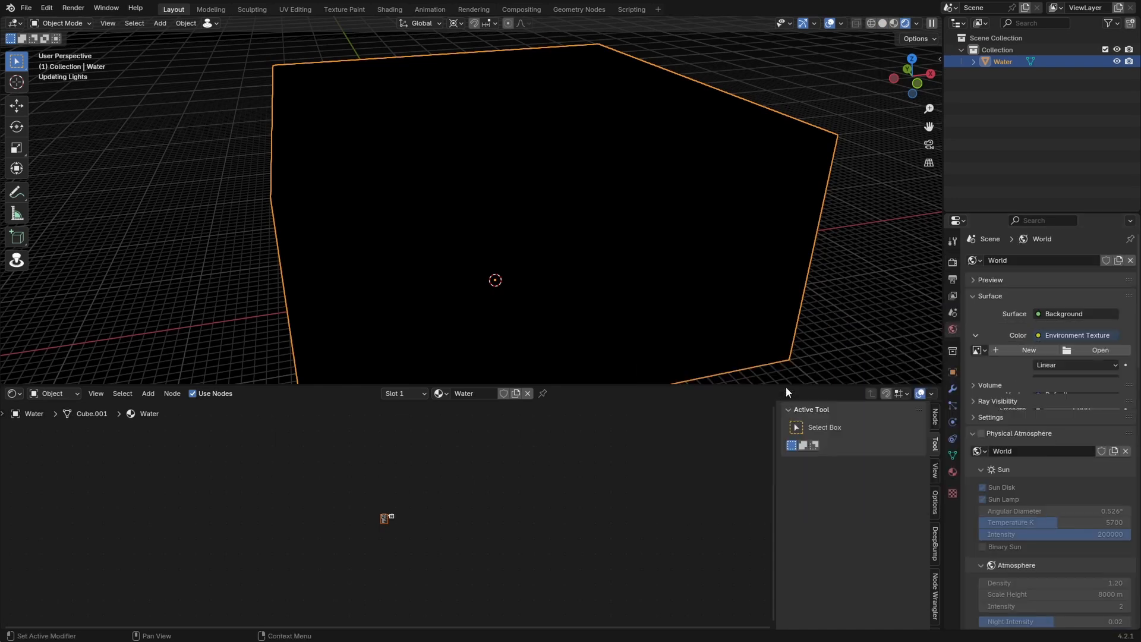
pyautogui.click(1052, 336)
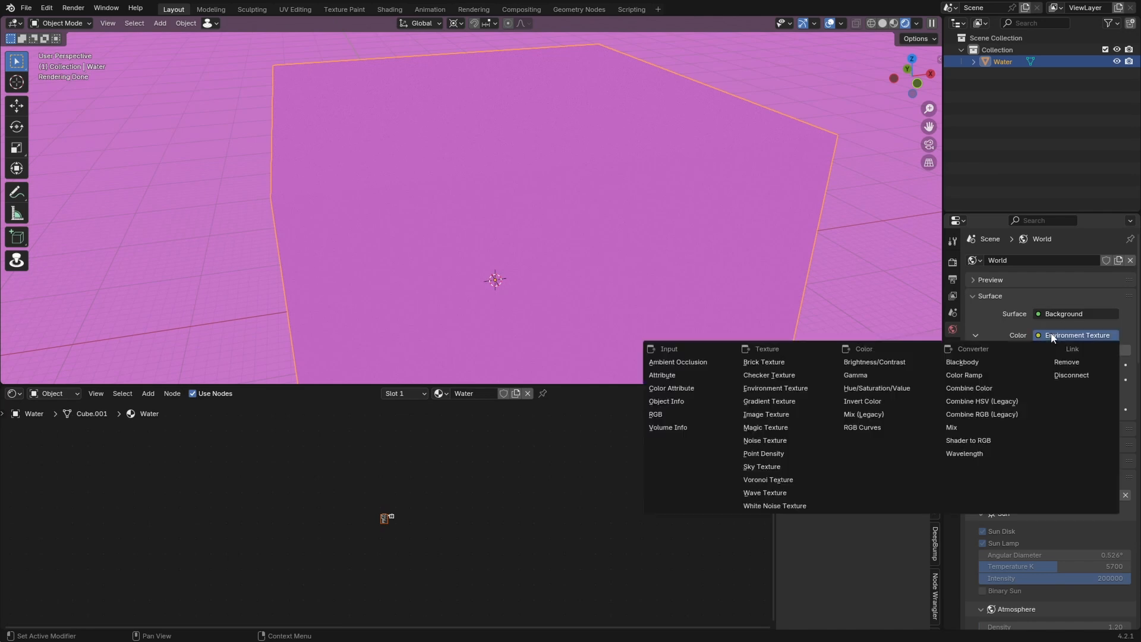
pyautogui.click(1059, 362)
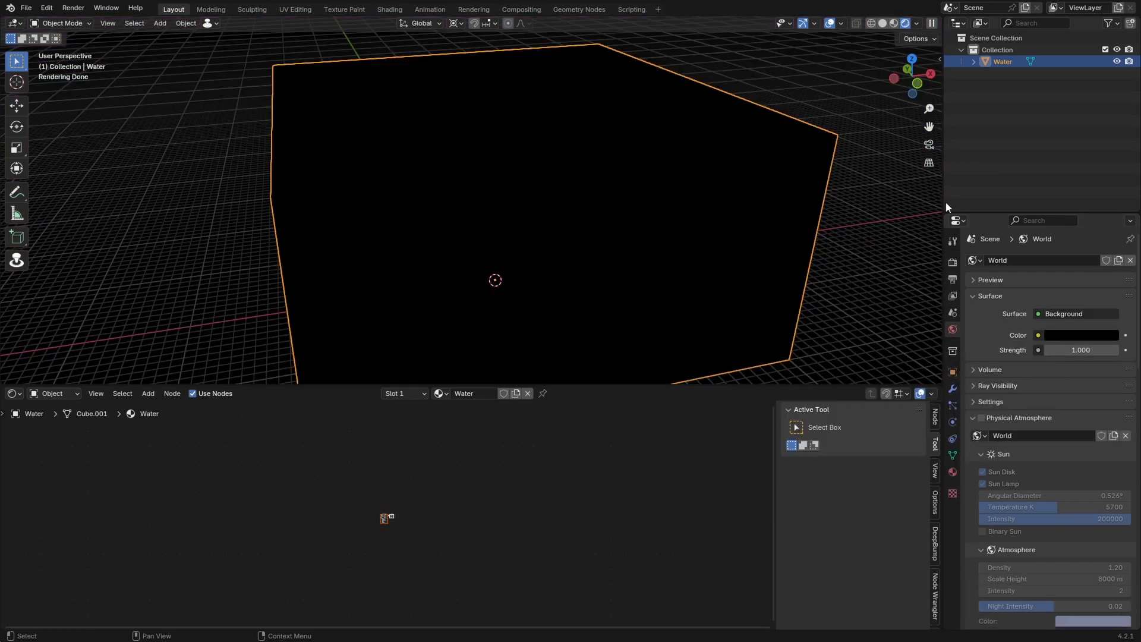
# Light the rendered viewport without the scene world, using the outdoor blue-sky HDRI preset instead.
pyautogui.click(918, 23)
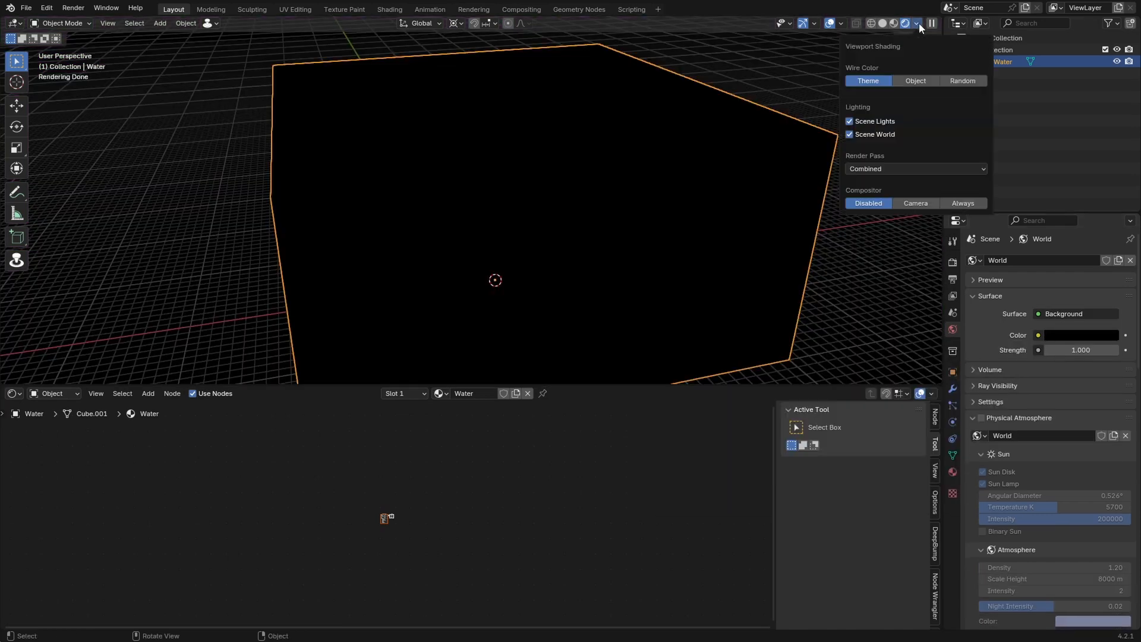
pyautogui.click(854, 135)
pyautogui.moveTo(820, 172); pyautogui.dragTo(689, 235, button='middle')
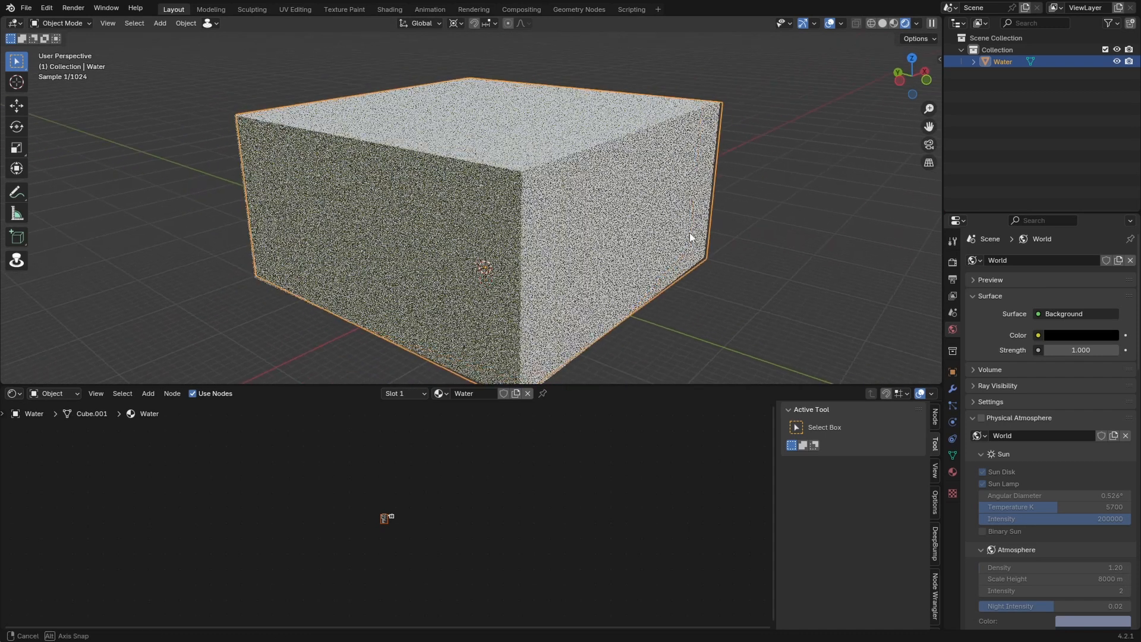
pyautogui.click(917, 23)
pyautogui.click(897, 165)
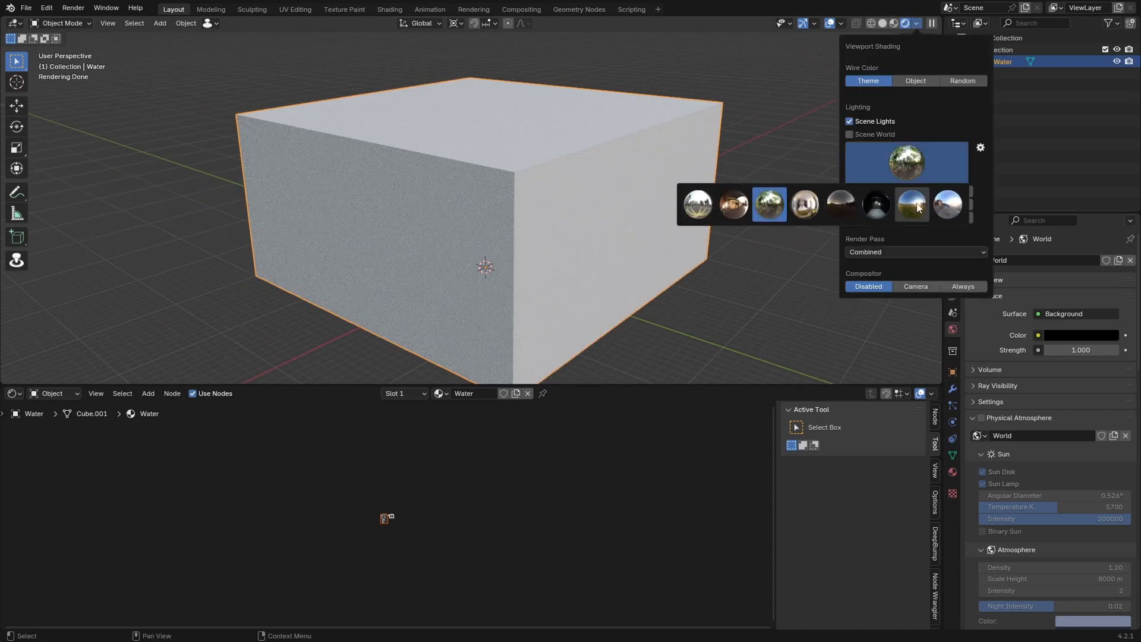
pyautogui.click(915, 207)
pyautogui.click(914, 170)
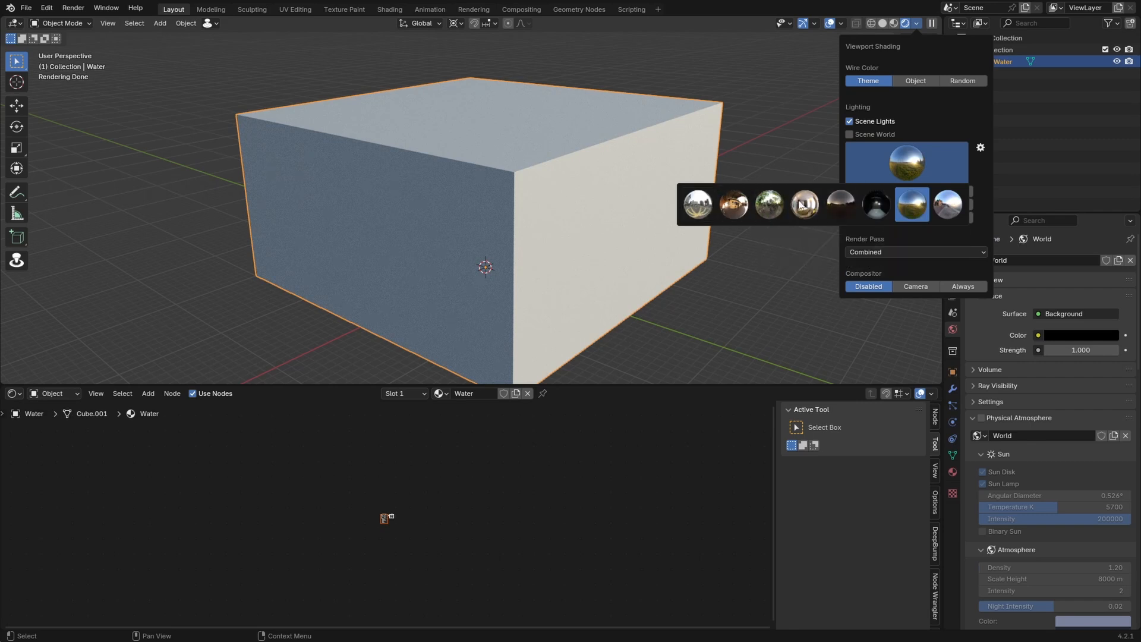
# Delete the Principled BSDF node from the Water material.
pyautogui.moveTo(743, 250); pyautogui.dragTo(454, 265, button='middle')
pyautogui.moveTo(156, 488); pyautogui.dragTo(239, 447, button='middle')
pyautogui.click(252, 460)
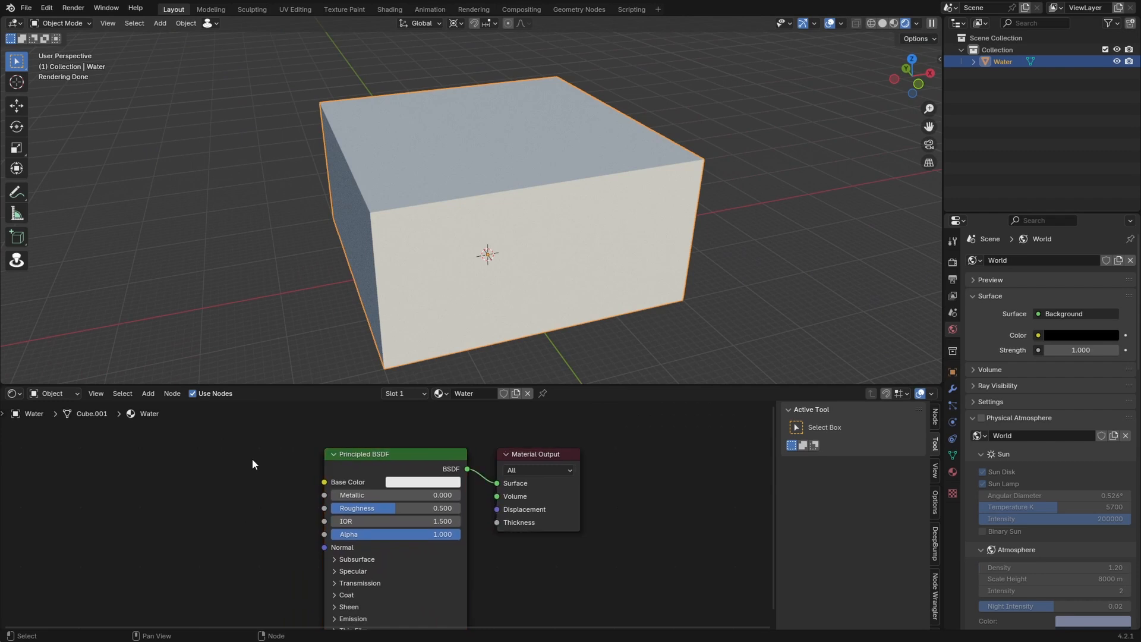
pyautogui.click(344, 487)
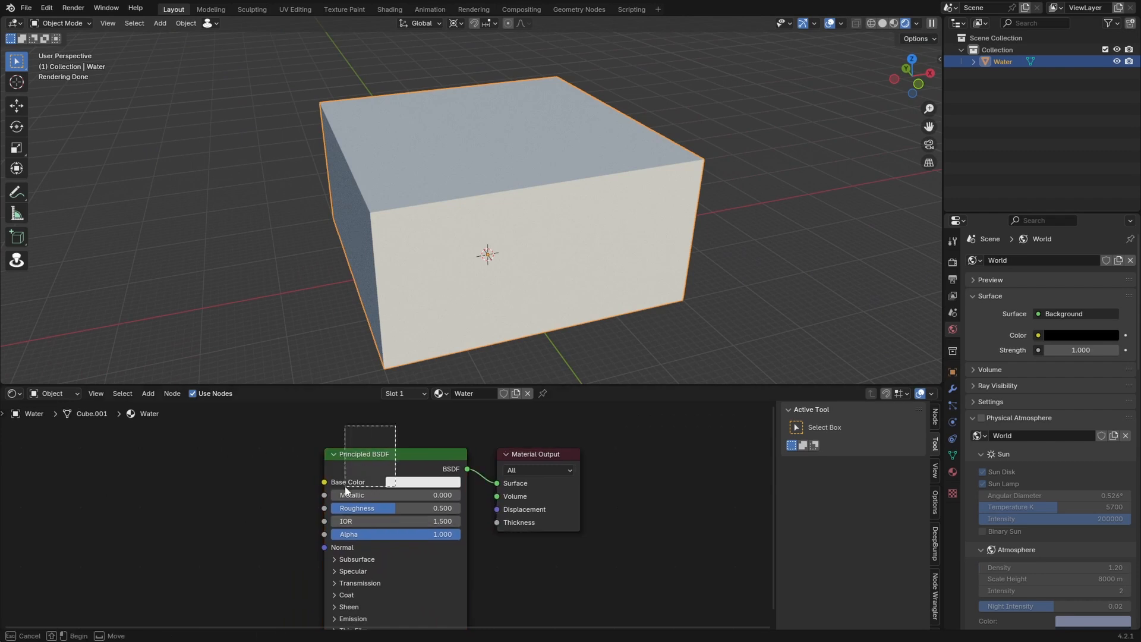
pyautogui.press('x')
# Add a Principled Volume node and connect it to the Volume input of the Material Output.
pyautogui.hotkey('shift', 'a')
pyautogui.click(361, 454)
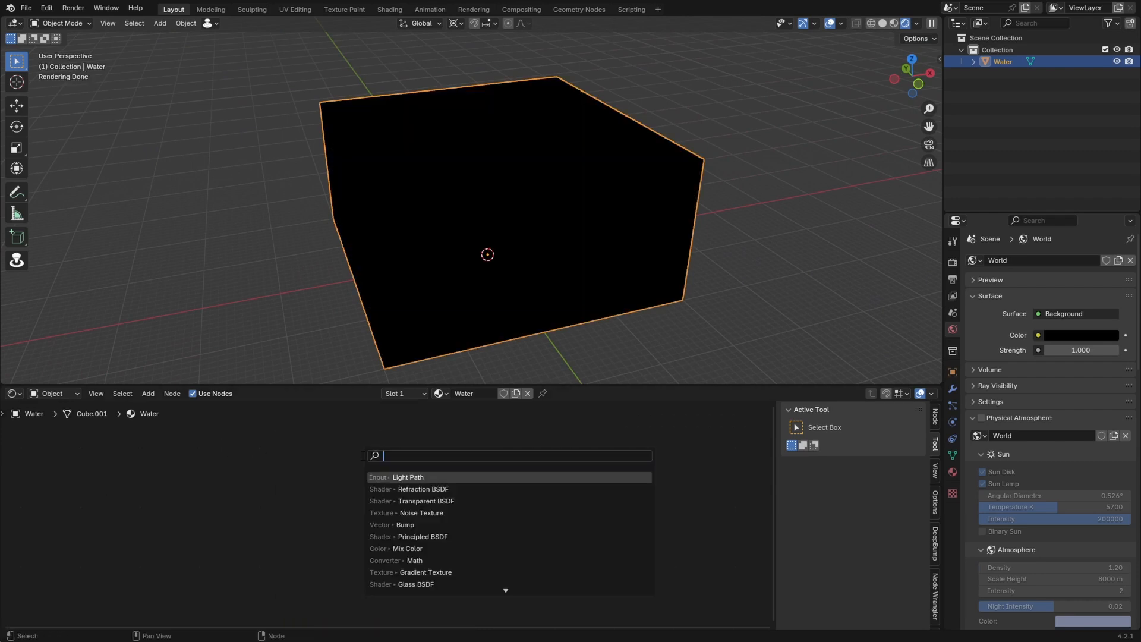
pyautogui.write('princ')
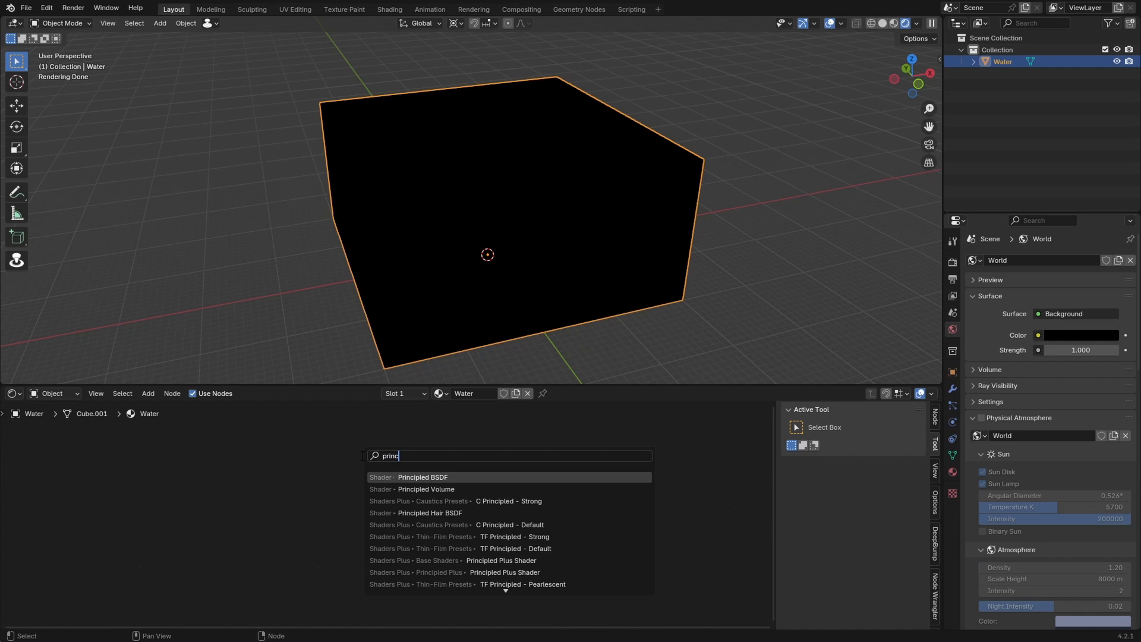
pyautogui.click(426, 489)
pyautogui.click(433, 477)
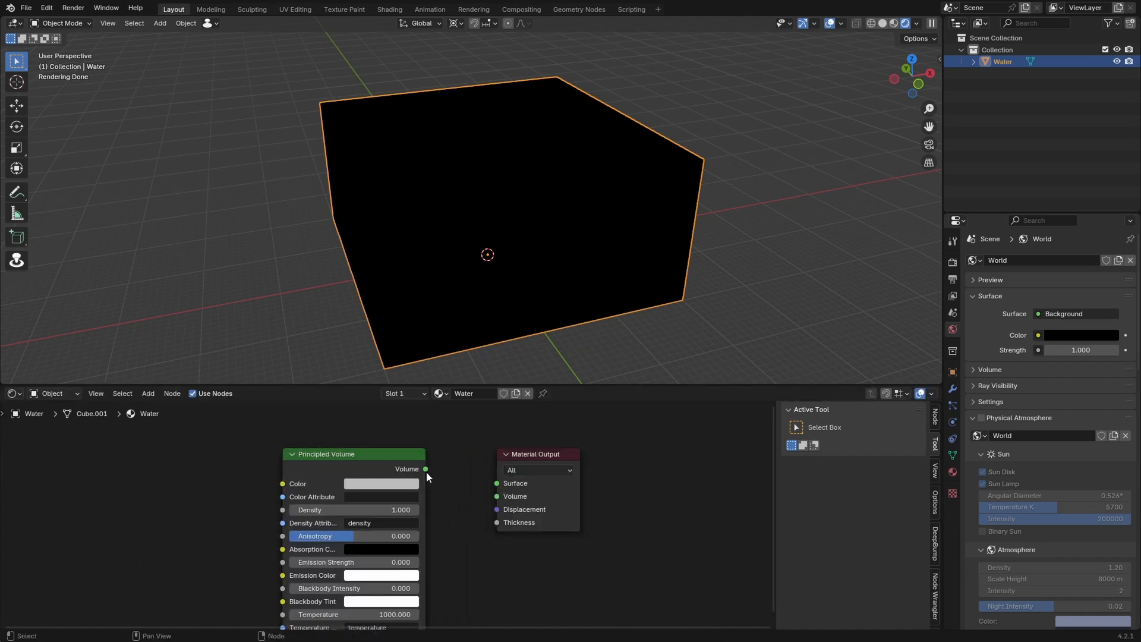
pyautogui.moveTo(426, 470); pyautogui.dragTo(490, 497)
# Examine the rendered volume of the box from several angles, close up and from a distance.
pyautogui.moveTo(497, 240); pyautogui.dragTo(548, 245, button='middle')
pyautogui.scroll(1, 548, 245)
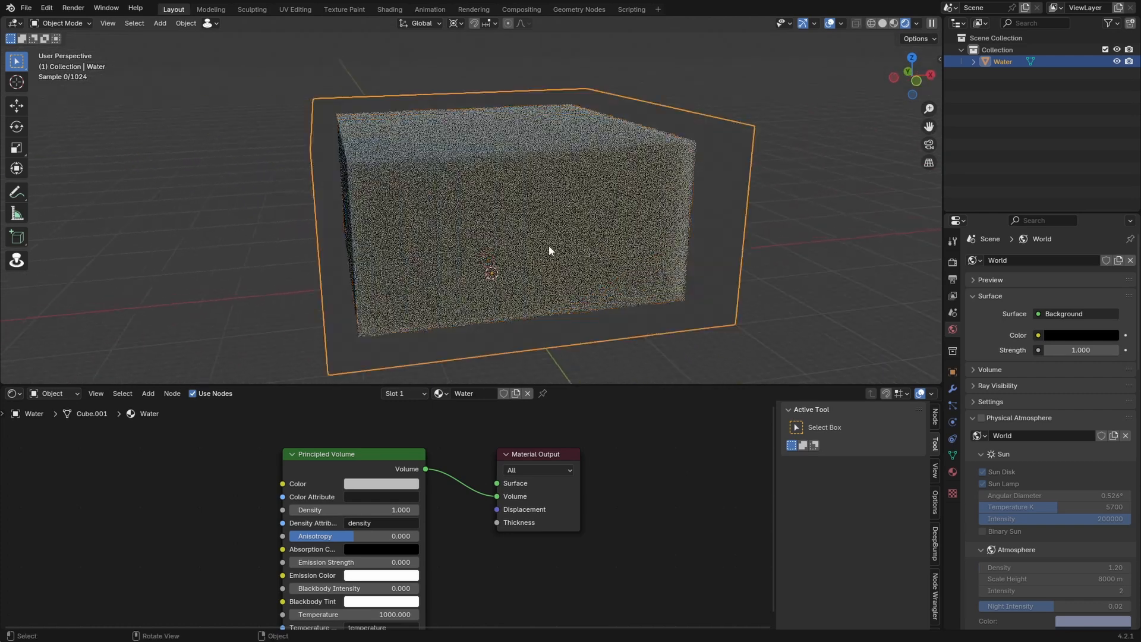
pyautogui.scroll(2, 552, 249)
pyautogui.scroll(-2, 802, 263)
pyautogui.moveTo(435, 197); pyautogui.dragTo(455, 188, button='middle')
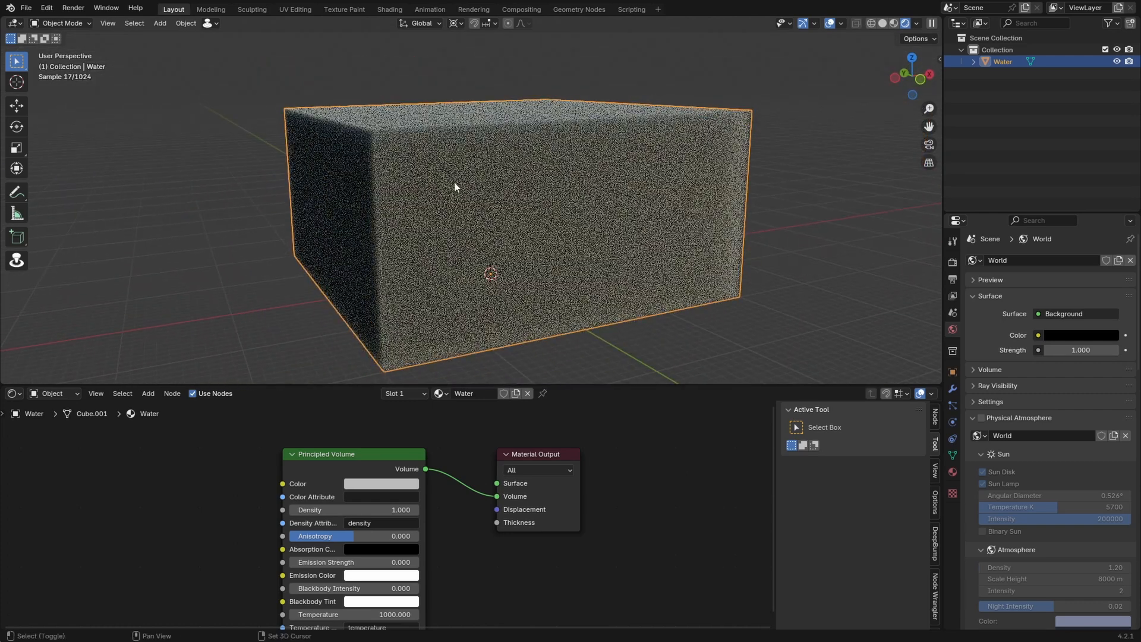
pyautogui.scroll(4, 500, 283)
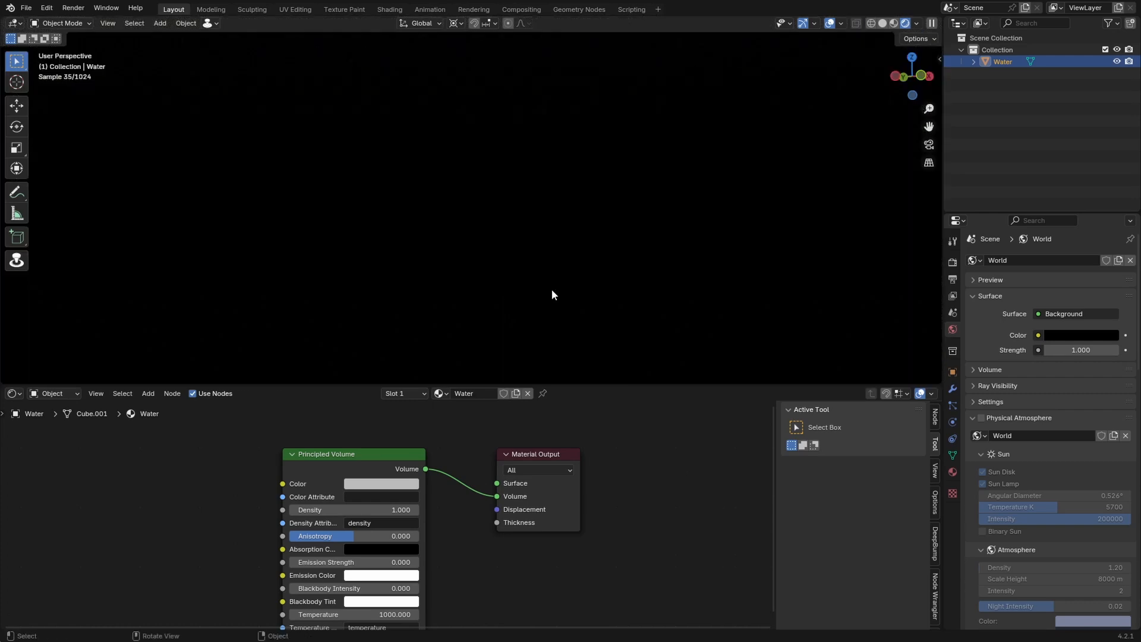
pyautogui.moveTo(629, 227)
pyautogui.mouseDown(button='middle')
pyautogui.moveTo(626, 248)
pyautogui.moveTo(640, 243)
pyautogui.mouseUp(button='middle')
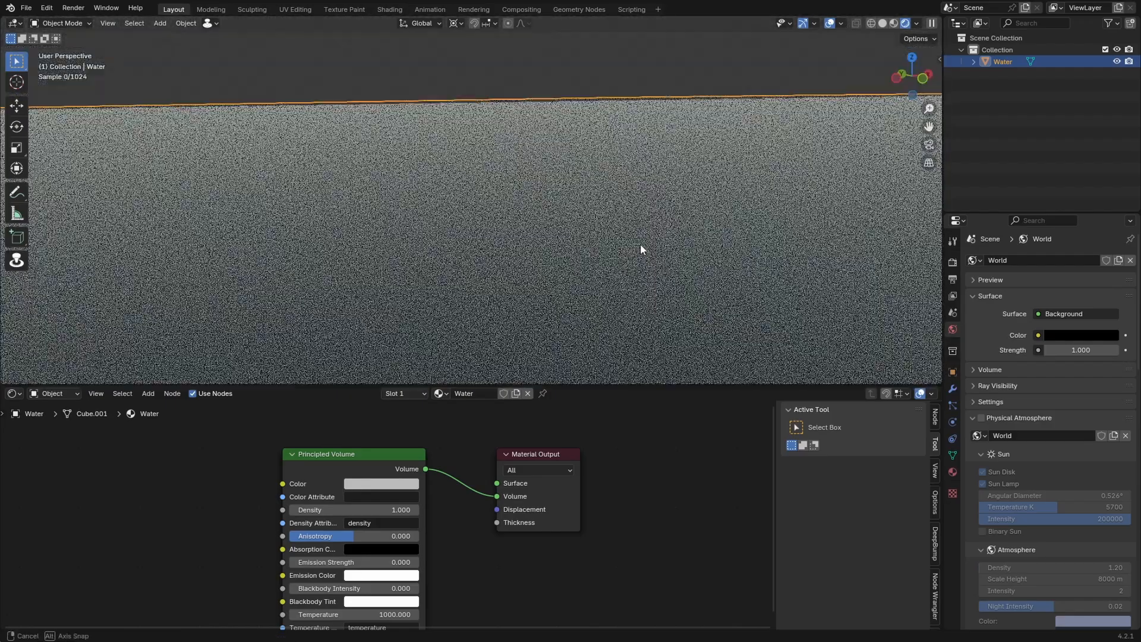
pyautogui.scroll(-5, 641, 245)
# Set the Principled Volume color to teal with hue 0.486, saturation 0.830 and value 0.622.
pyautogui.click(384, 486)
pyautogui.moveTo(463, 331); pyautogui.dragTo(463, 297)
pyautogui.moveTo(407, 346); pyautogui.dragTo(413, 331)
pyautogui.moveTo(468, 355); pyautogui.dragTo(467, 297)
pyautogui.moveTo(414, 331)
pyautogui.mouseDown()
pyautogui.moveTo(397, 331)
pyautogui.moveTo(391, 359)
pyautogui.moveTo(408, 335)
pyautogui.moveTo(400, 319)
pyautogui.mouseUp()
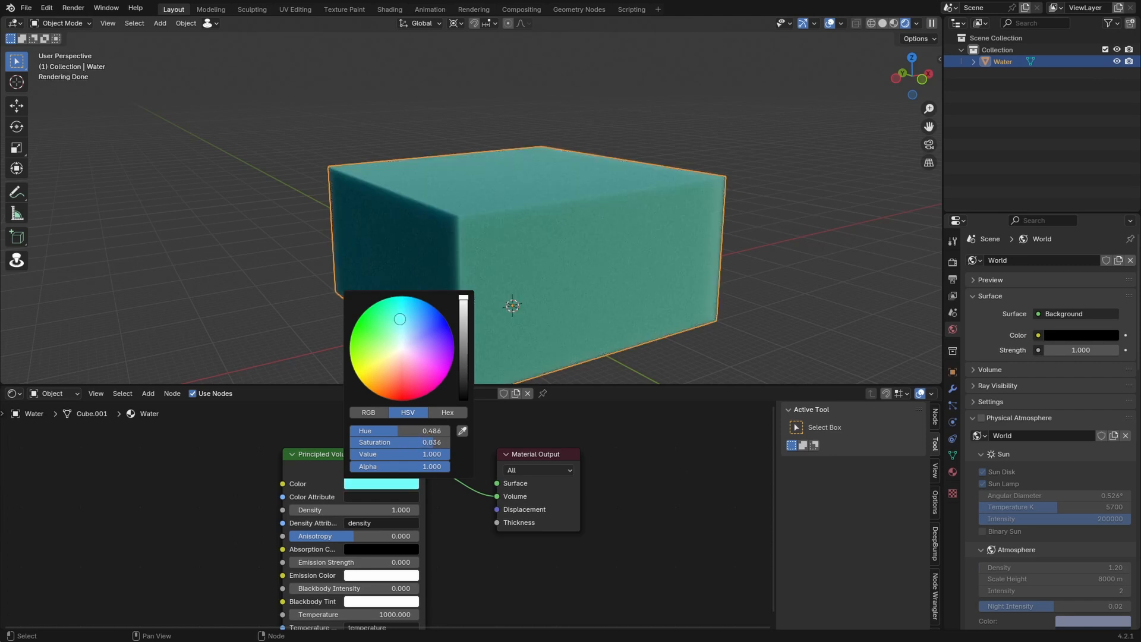
pyautogui.click(464, 318)
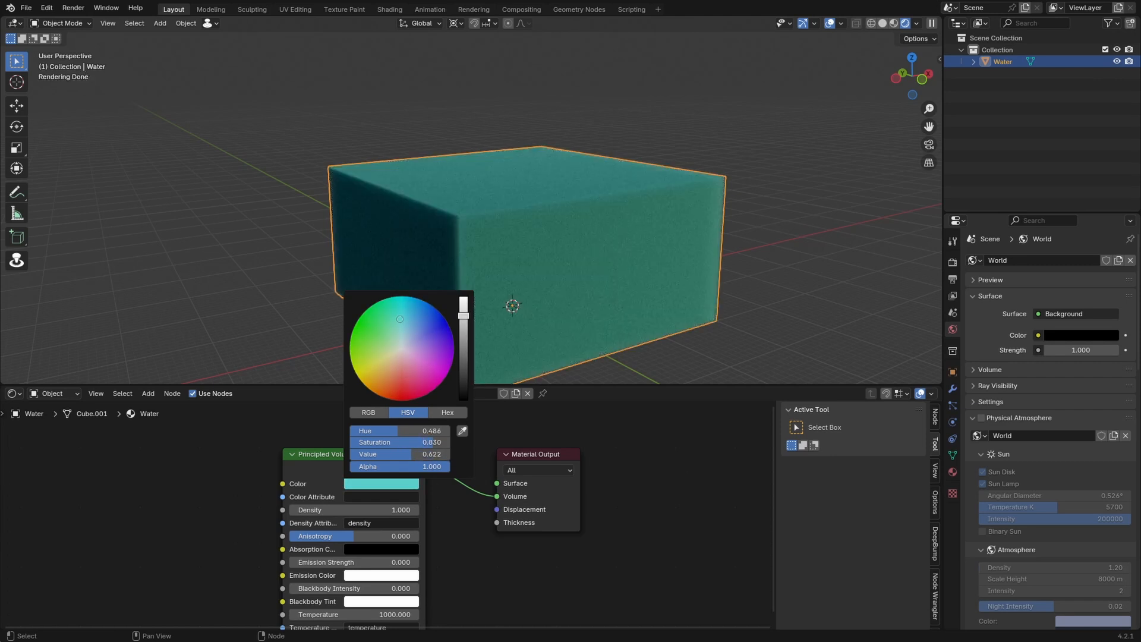
# Set the Principled Volume density to 0.5 and check the rendered box.
pyautogui.click(323, 511)
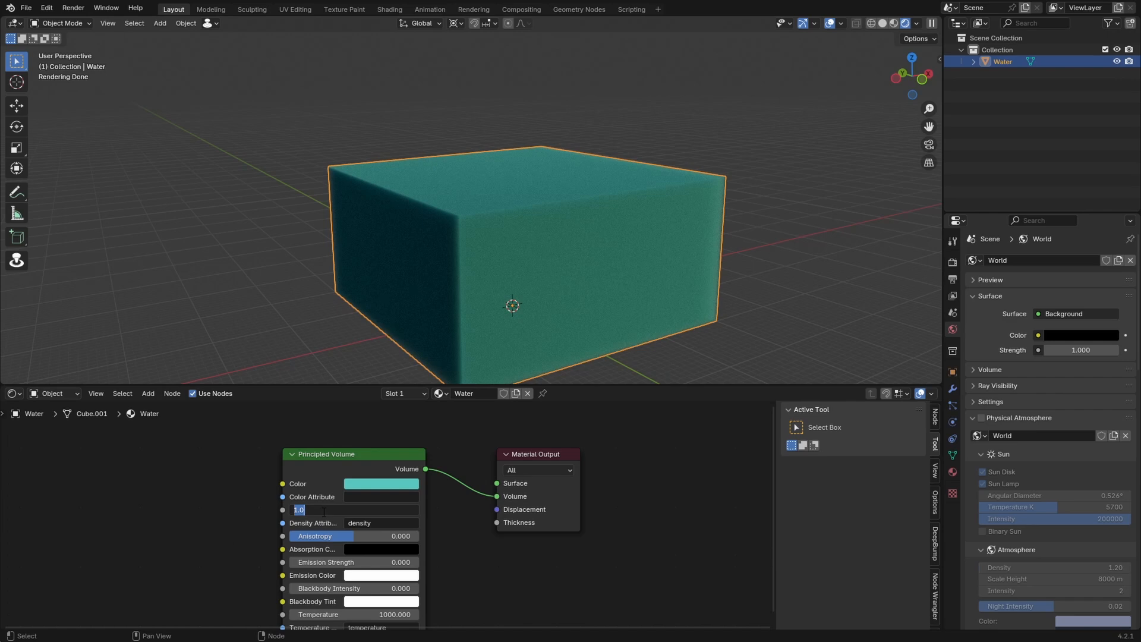
pyautogui.press('Return')
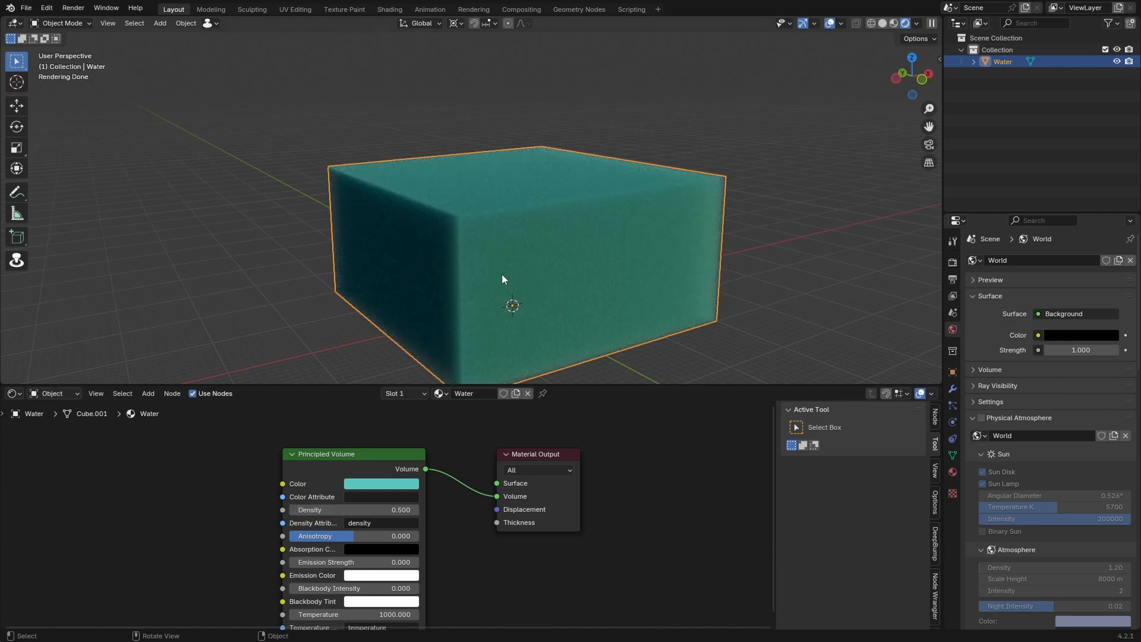
pyautogui.scroll(2, 529, 266)
pyautogui.moveTo(533, 267); pyautogui.dragTo(467, 295, button='middle')
pyautogui.scroll(2, 566, 270)
pyautogui.scroll(-4, 570, 282)
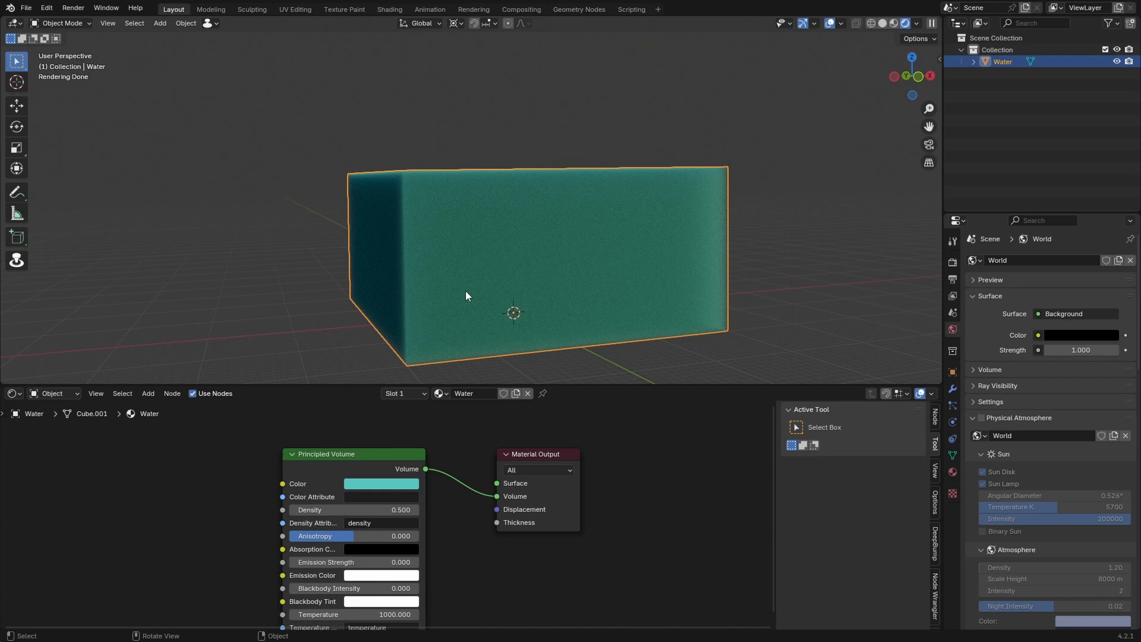
# Try a Principled Volume density of 0.2 and view the rendered box up close.
pyautogui.rightClick(668, 234)
pyautogui.moveTo(666, 235); pyautogui.dragTo(673, 265, button='middle')
pyautogui.moveTo(378, 510); pyautogui.dragTo(357, 510)
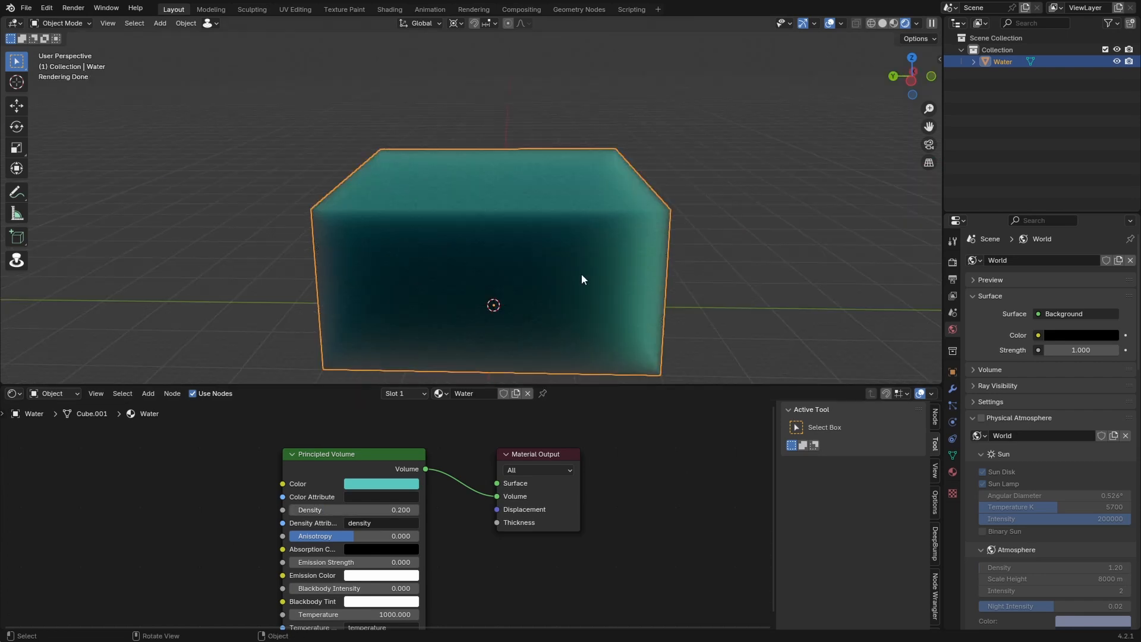
pyautogui.moveTo(581, 275); pyautogui.dragTo(518, 283, button='middle')
pyautogui.scroll(8, 580, 266)
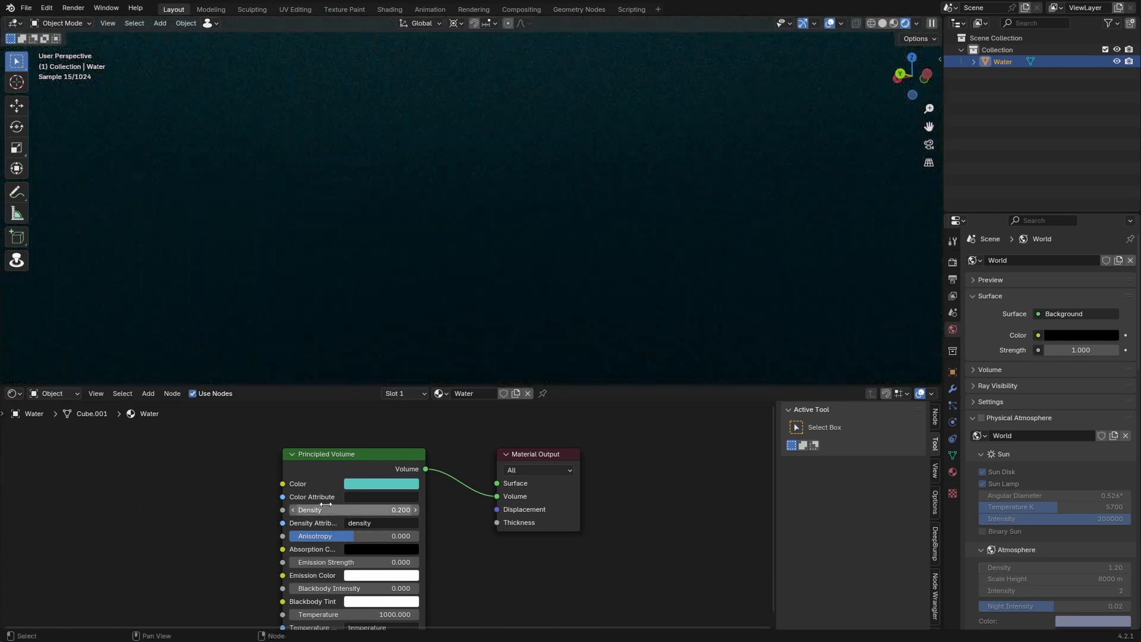
# Raise the Principled Volume anisotropy to about 0.809 and check the light scattering inside the box up to its surface.
pyautogui.keyDown('shift'); pyautogui.moveTo(588, 213); pyautogui.dragTo(608, 249, button='middle'); pyautogui.keyUp('shift')
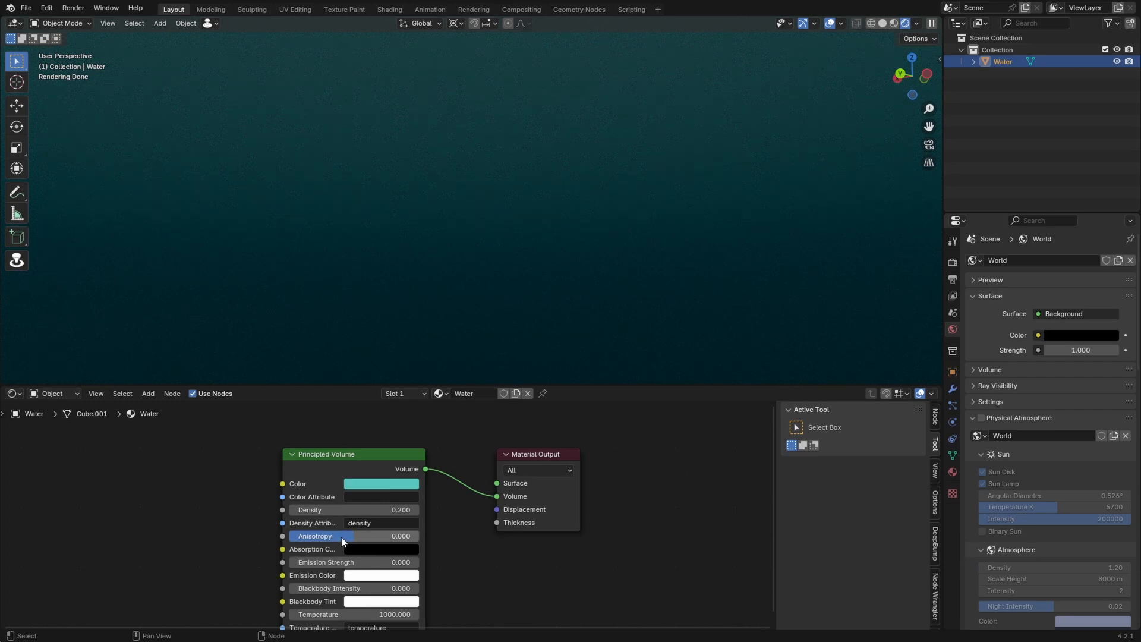
pyautogui.moveTo(342, 541); pyautogui.dragTo(399, 541)
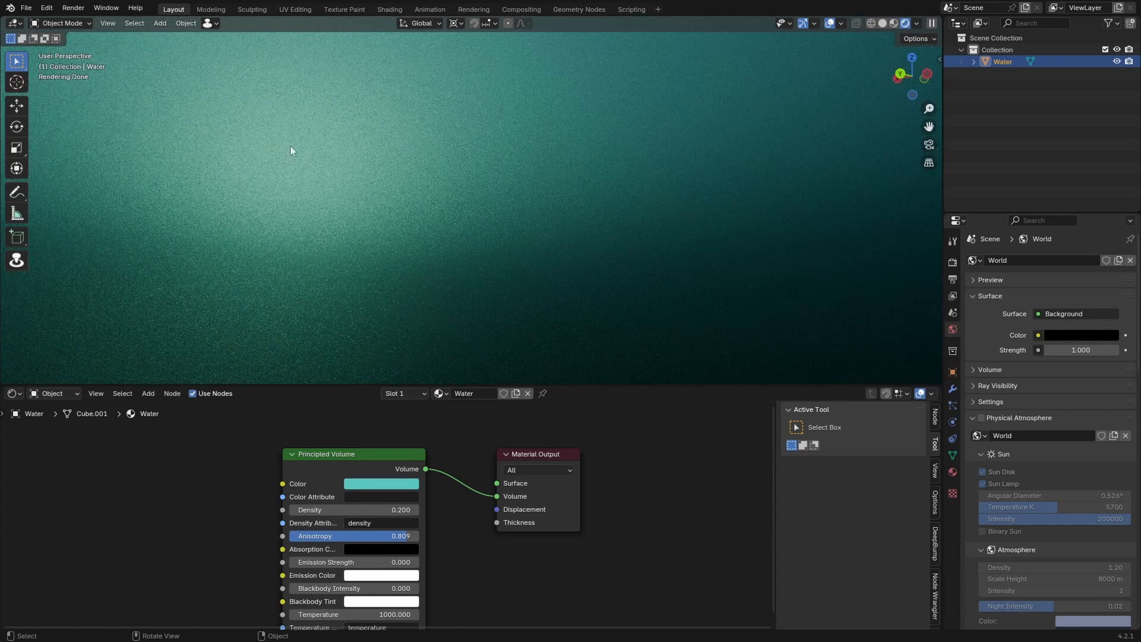
pyautogui.keyDown('shift'); pyautogui.moveTo(360, 143); pyautogui.dragTo(438, 339, button='middle'); pyautogui.keyUp('shift')
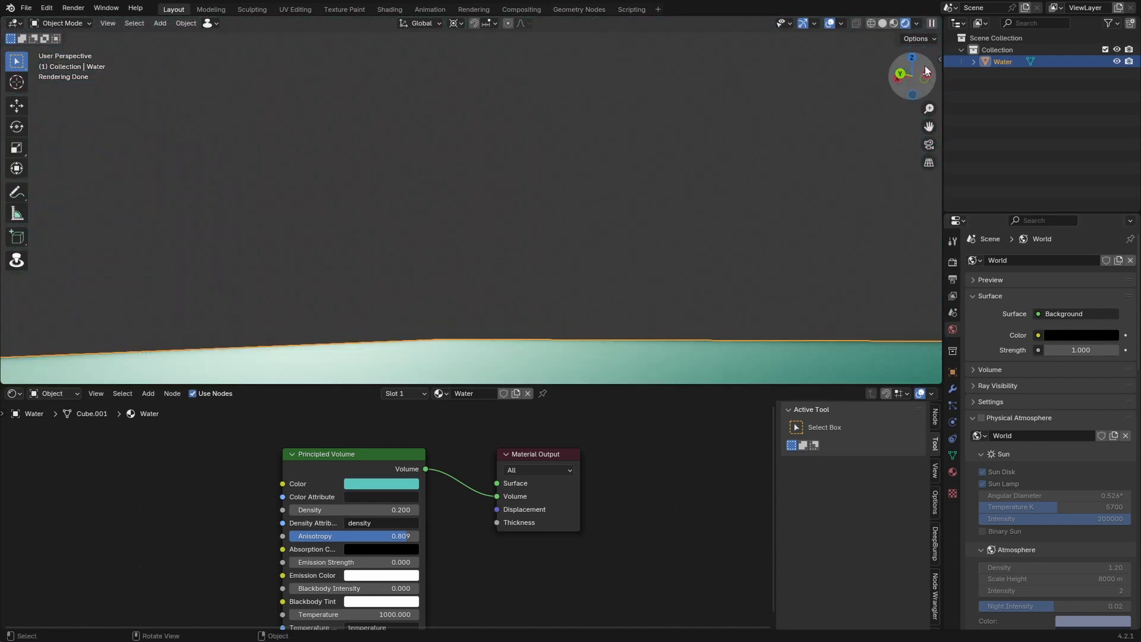
# Set the world opacity of the rendered viewport shading to 1 and check the box against the HDRI background.
pyautogui.click(917, 23)
pyautogui.click(896, 218)
pyautogui.write('1')
pyautogui.press('Return')
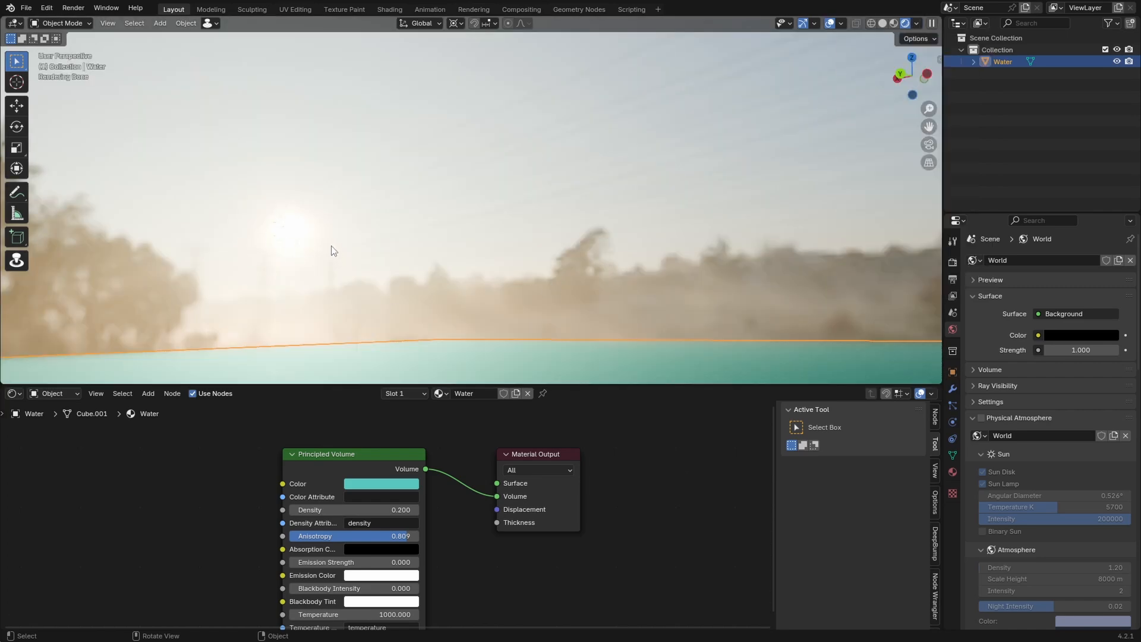
pyautogui.keyDown('shift'); pyautogui.moveTo(388, 297); pyautogui.dragTo(471, 285, button='middle'); pyautogui.keyUp('shift')
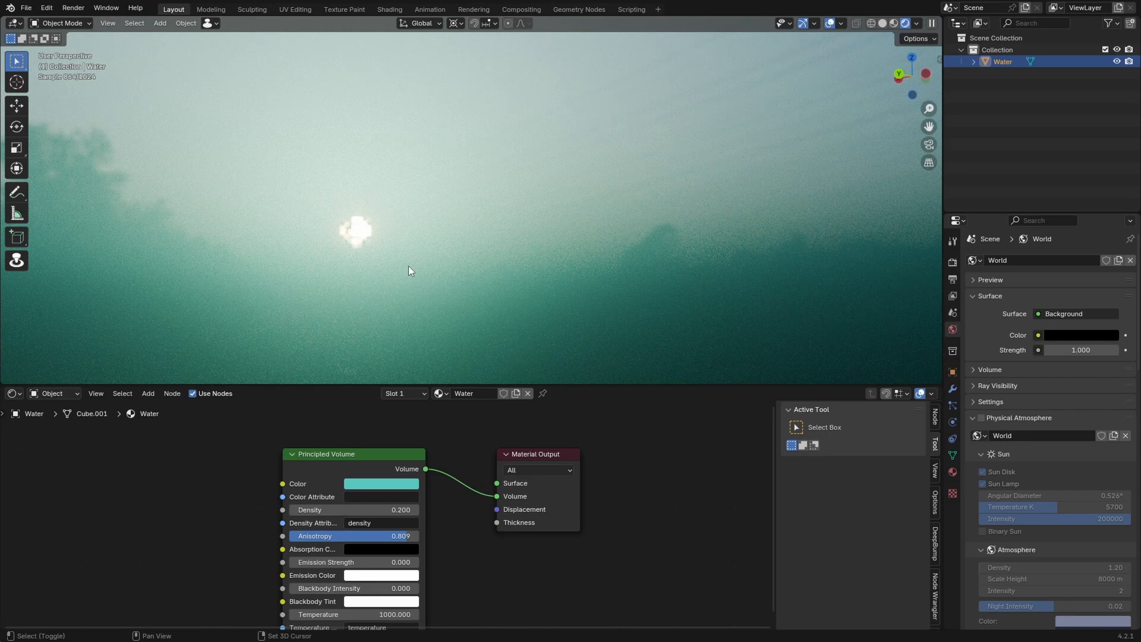
pyautogui.moveTo(409, 266); pyautogui.dragTo(387, 188, button='middle')
pyautogui.moveTo(438, 265); pyautogui.dragTo(605, 290, button='middle')
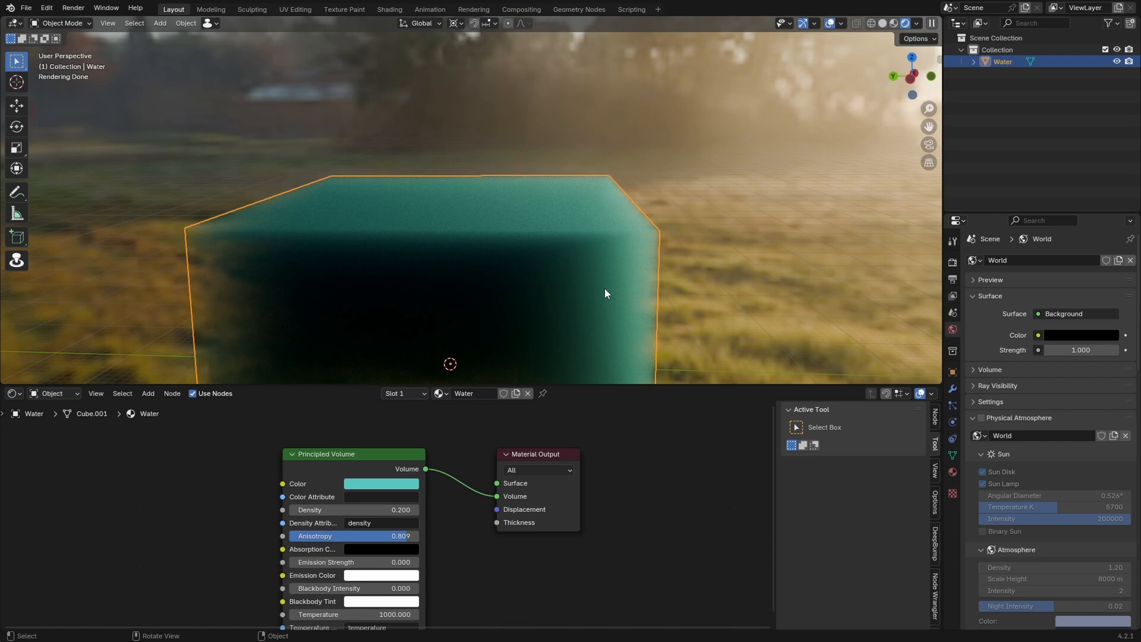
# Try an anisotropy of 1.0 on the Principled Volume and examine the rendered box.
pyautogui.doubleClick(373, 537)
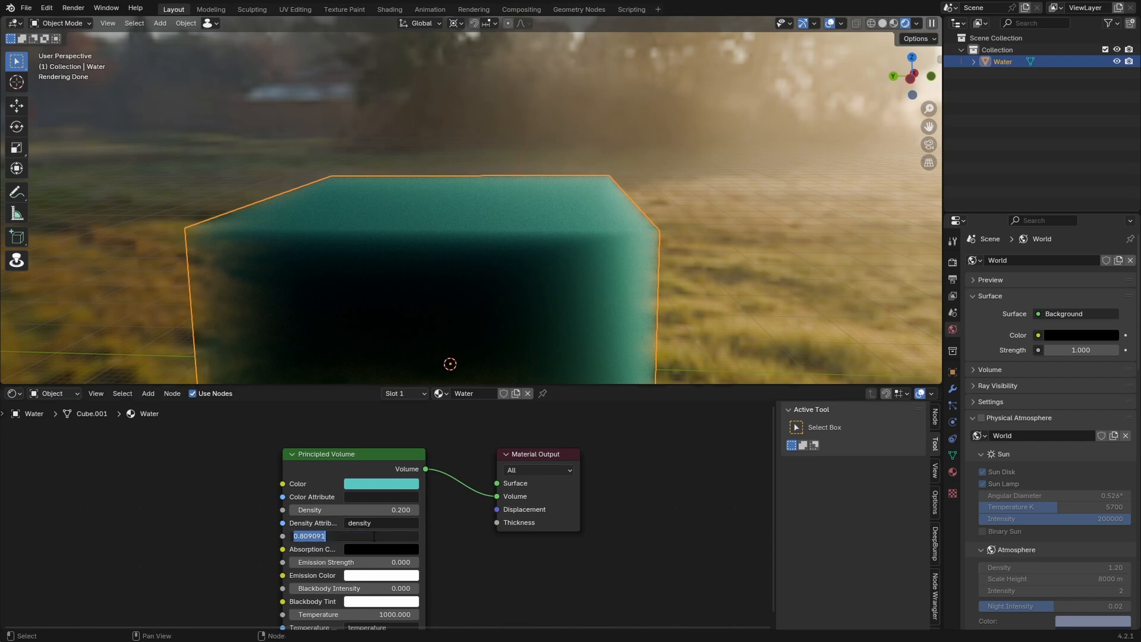
pyautogui.press('Return')
pyautogui.doubleClick(374, 537)
pyautogui.press('Return')
pyautogui.moveTo(710, 218); pyautogui.dragTo(769, 227, button='middle')
pyautogui.moveTo(374, 538); pyautogui.dragTo(399, 539)
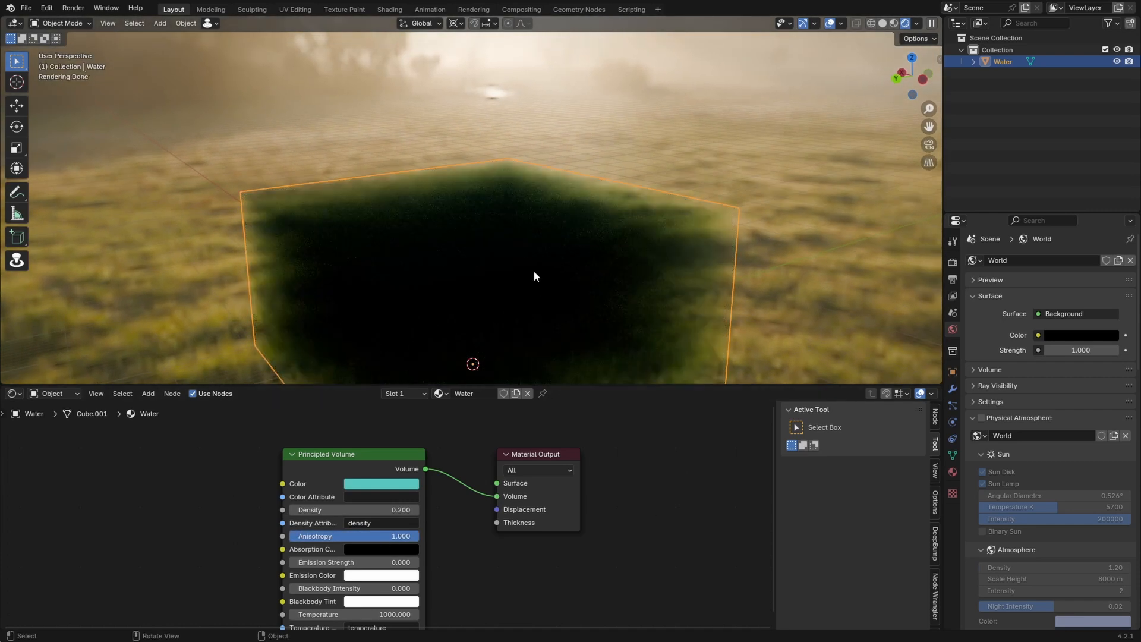
pyautogui.moveTo(534, 267); pyautogui.dragTo(506, 271, button='middle')
pyautogui.scroll(3, 532, 279)
# Set the Principled Volume anisotropy to 0.8 and density to 0.5, and check the volume from inside.
pyautogui.click(380, 537)
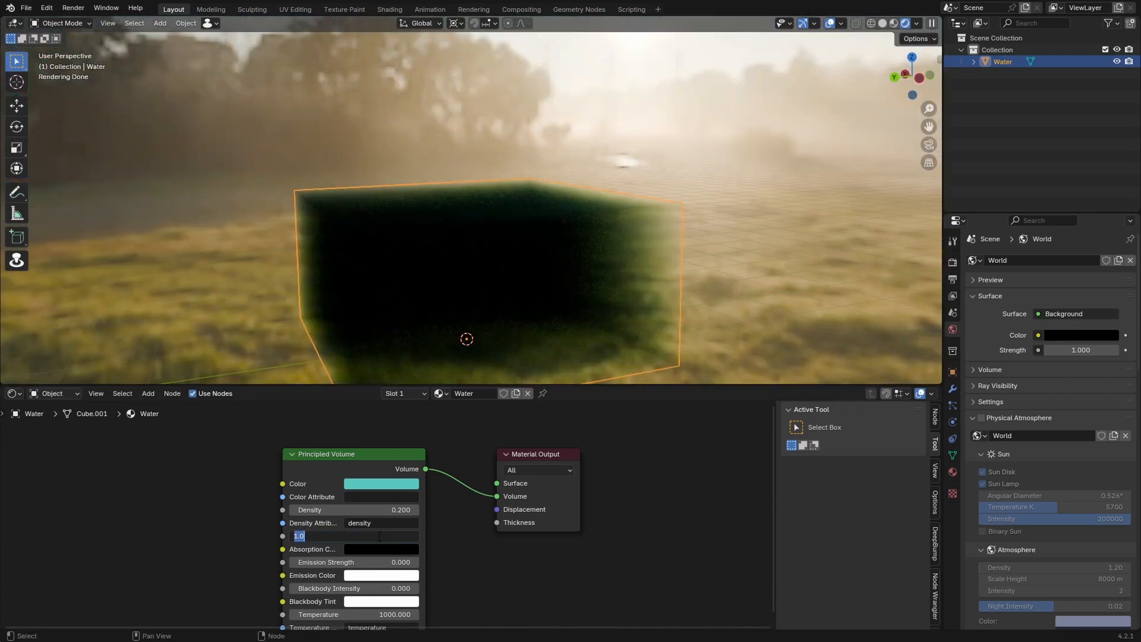
pyautogui.write('.8')
pyautogui.press('Return')
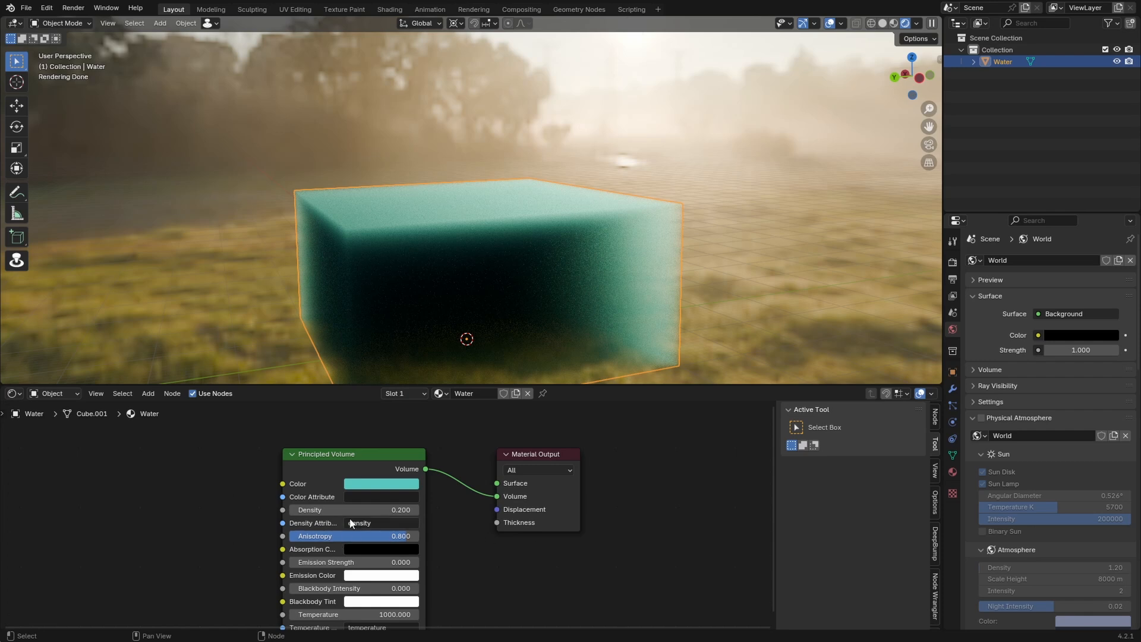
pyautogui.click(364, 509)
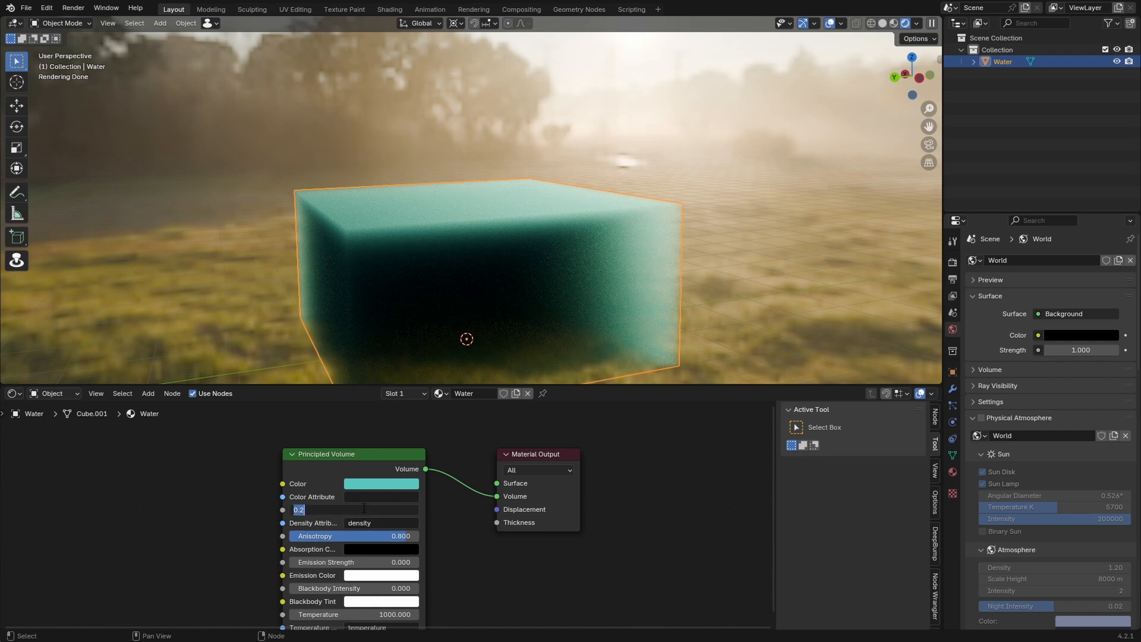
pyautogui.write('.5')
pyautogui.press('Return')
pyautogui.scroll(6, 452, 184)
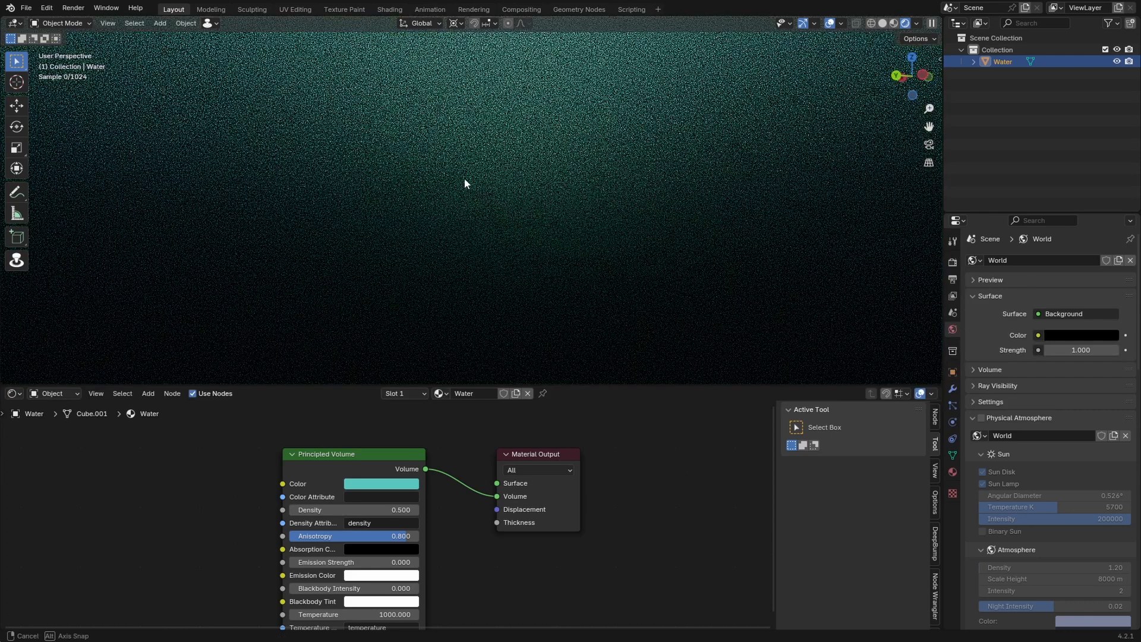
pyautogui.moveTo(624, 189); pyautogui.dragTo(655, 220, button='middle')
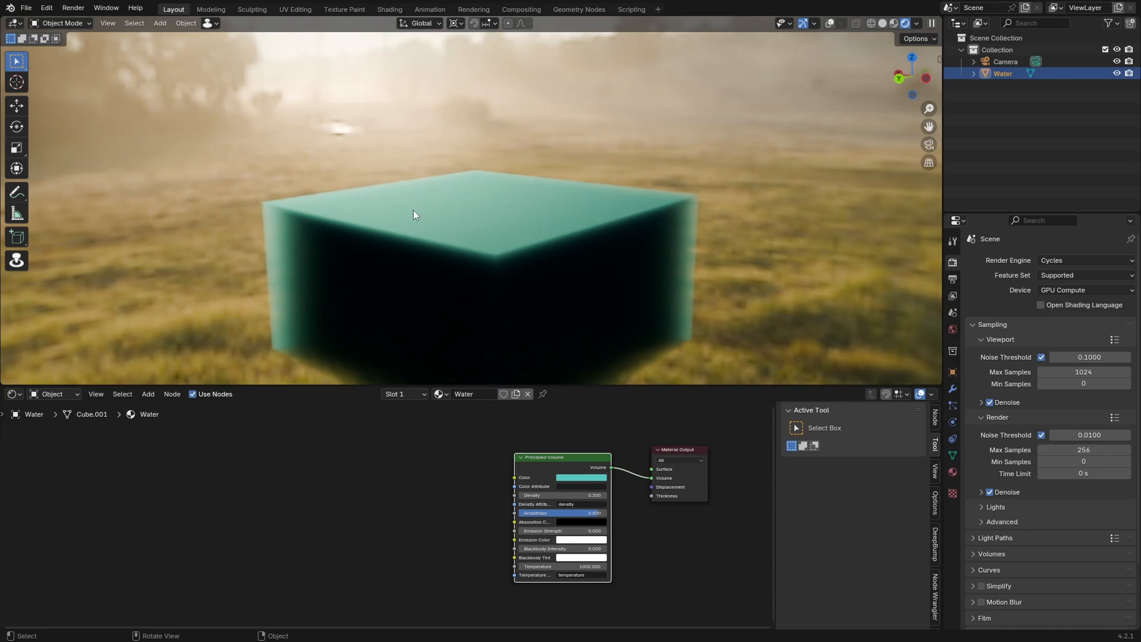
# Move the Principled Volume node down and away from the Material Output to make room above it.
pyautogui.moveTo(509, 169); pyautogui.dragTo(535, 255, button='middle')
pyautogui.scroll(5, 500, 501)
pyautogui.moveTo(500, 501); pyautogui.dragTo(324, 493, button='middle')
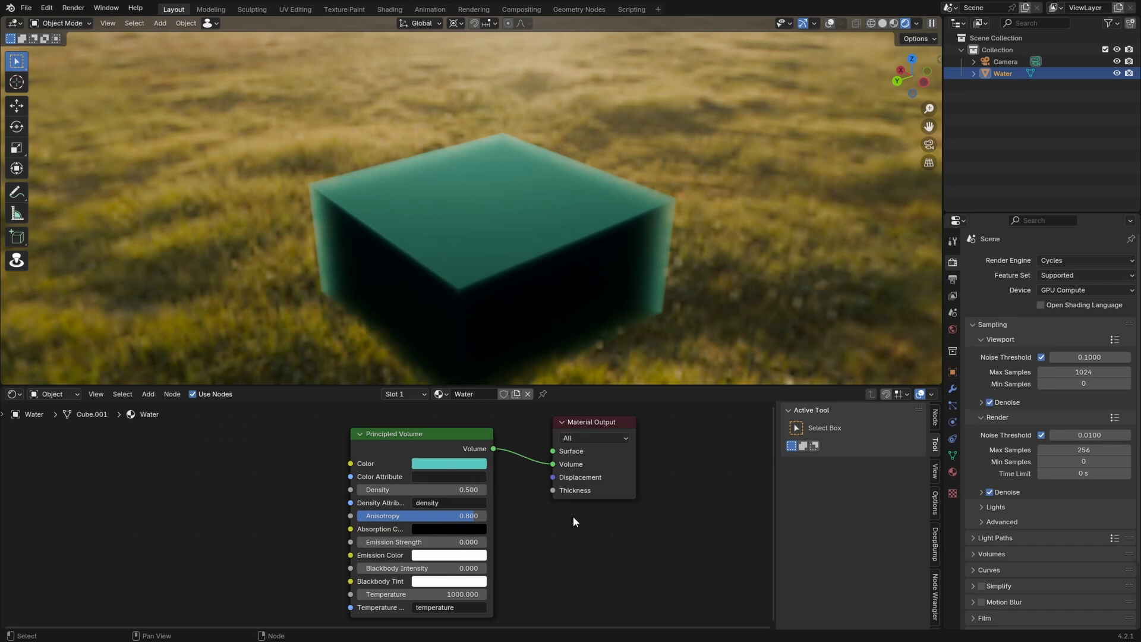
pyautogui.moveTo(505, 476); pyautogui.dragTo(501, 511, button='middle')
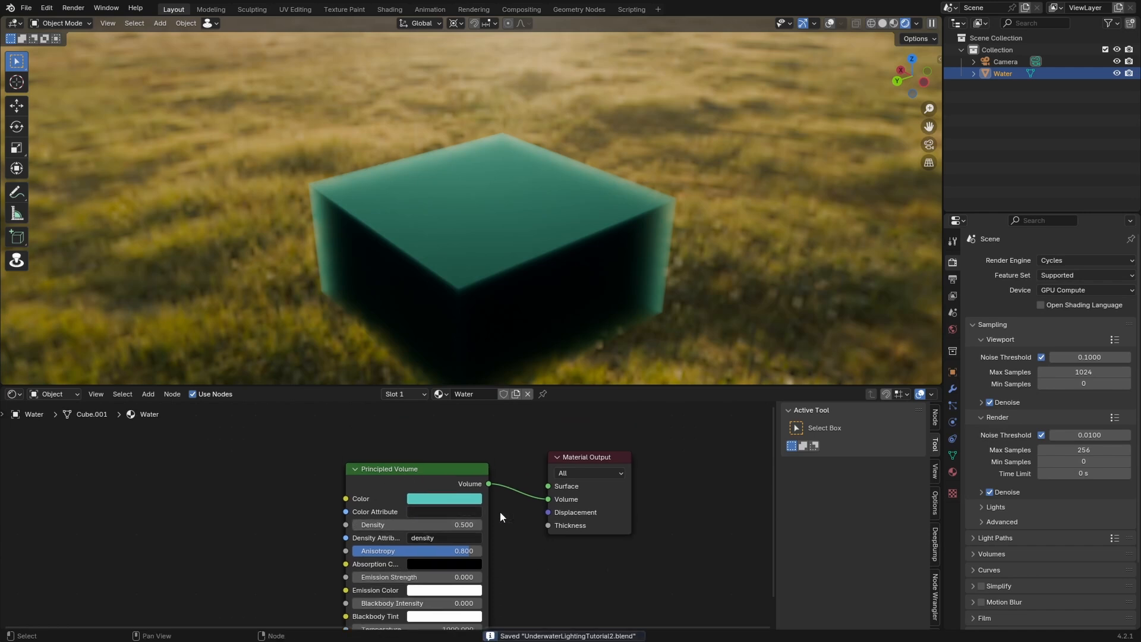
pyautogui.scroll(3, 518, 259)
pyautogui.moveTo(408, 491); pyautogui.dragTo(350, 583)
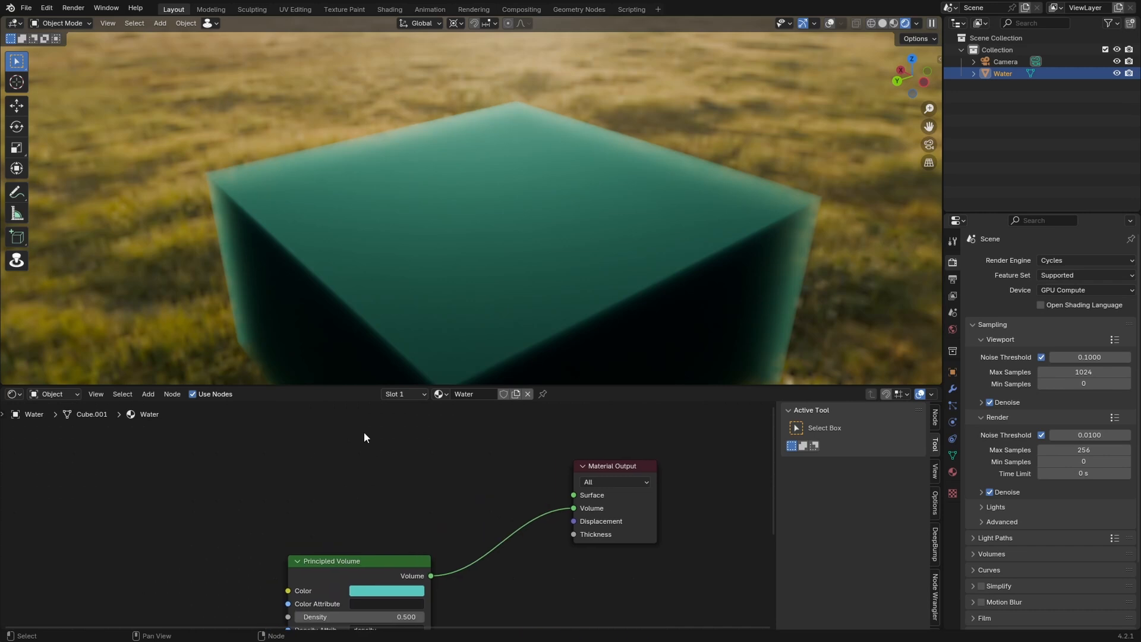
# Add a Glass BSDF node above the Principled Volume, connect it to the Material Output's Surface, and check the rendered box.
pyautogui.hotkey('shift', 'a')
pyautogui.write('gl')
pyautogui.click(419, 455)
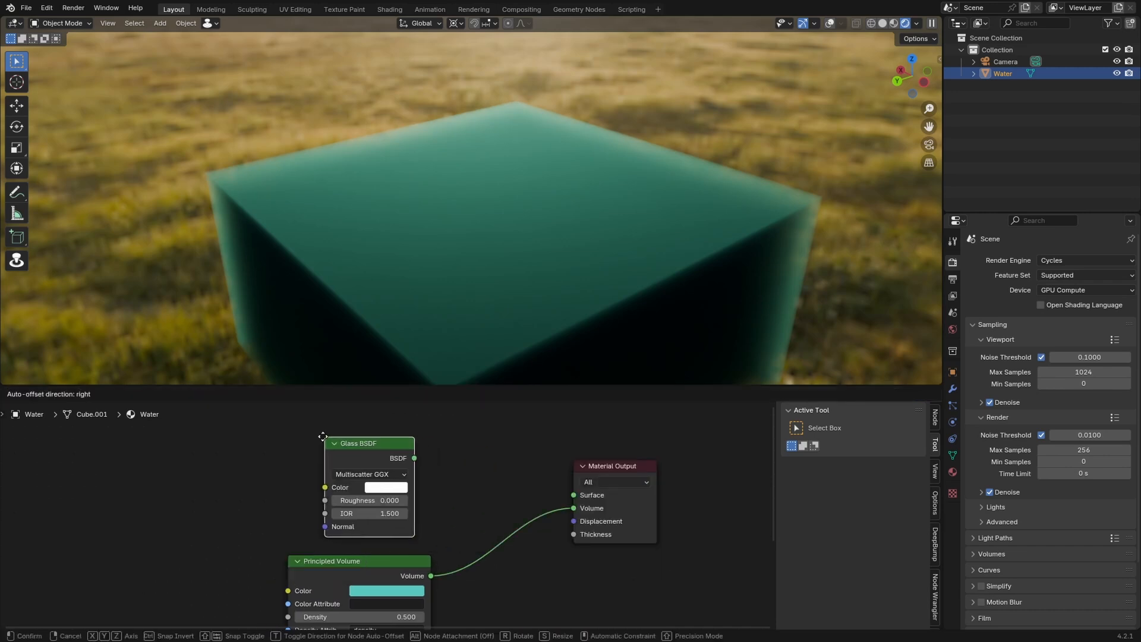
pyautogui.click(361, 476)
pyautogui.keyDown('ctrl'); pyautogui.keyDown('shift'); pyautogui.click(367, 445); pyautogui.keyUp('shift'); pyautogui.keyUp('ctrl')
pyautogui.moveTo(498, 284); pyautogui.dragTo(526, 308, button='middle')
pyautogui.scroll(-4, 512, 273)
pyautogui.scroll(8, 509, 308)
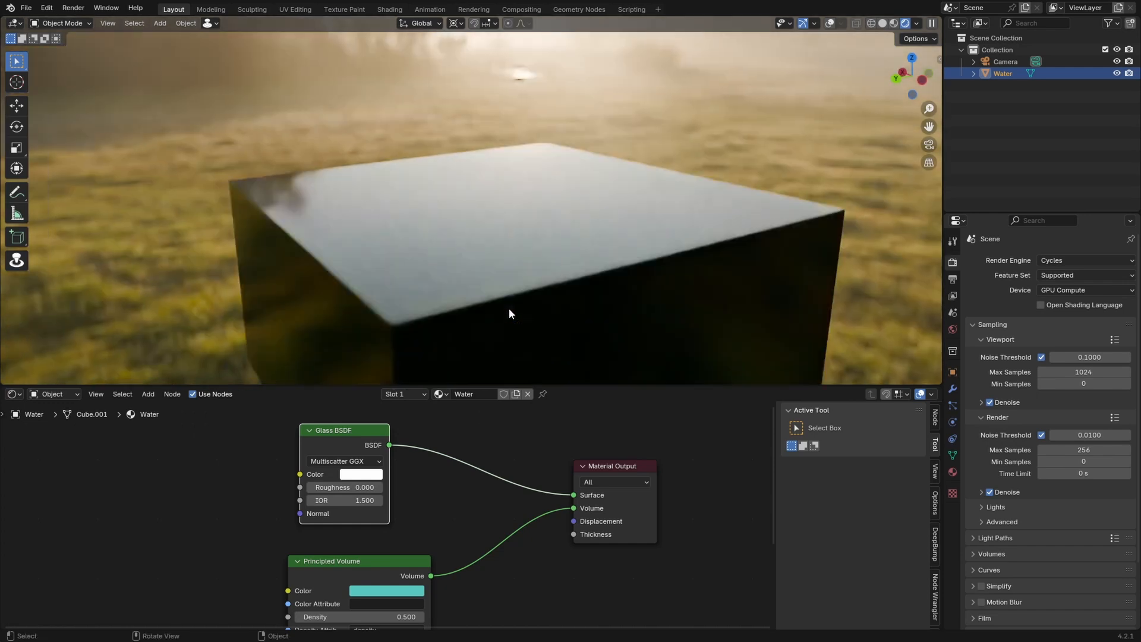
pyautogui.scroll(5, 512, 300)
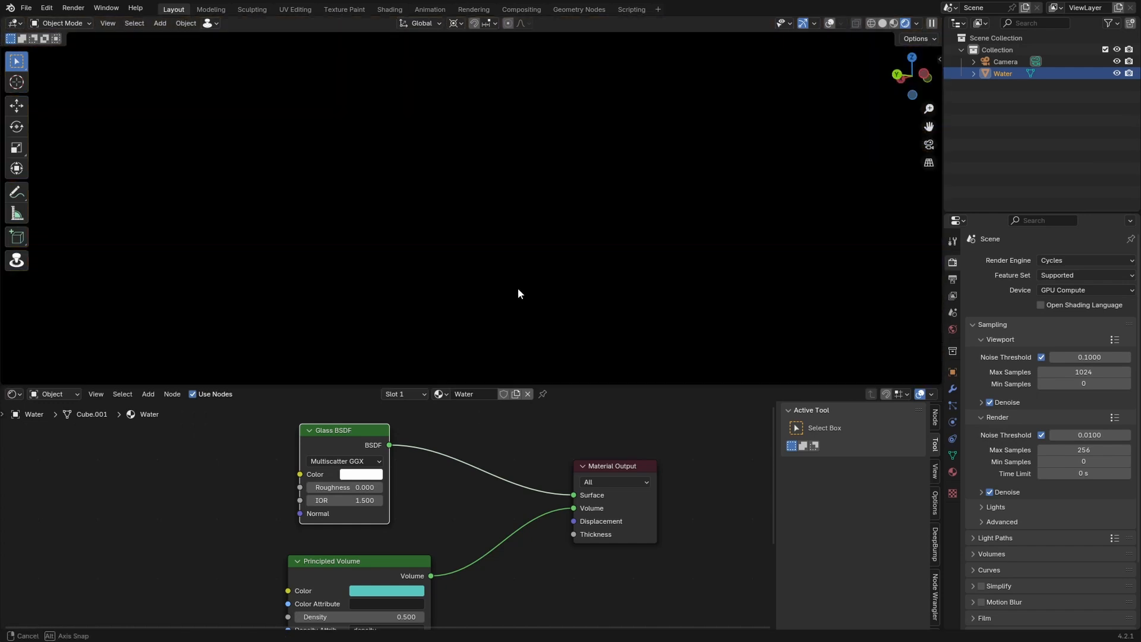
pyautogui.moveTo(519, 288)
pyautogui.mouseDown(button='middle')
pyautogui.moveTo(533, 265)
pyautogui.moveTo(536, 300)
pyautogui.mouseUp(button='middle')
pyautogui.scroll(-4, 525, 302)
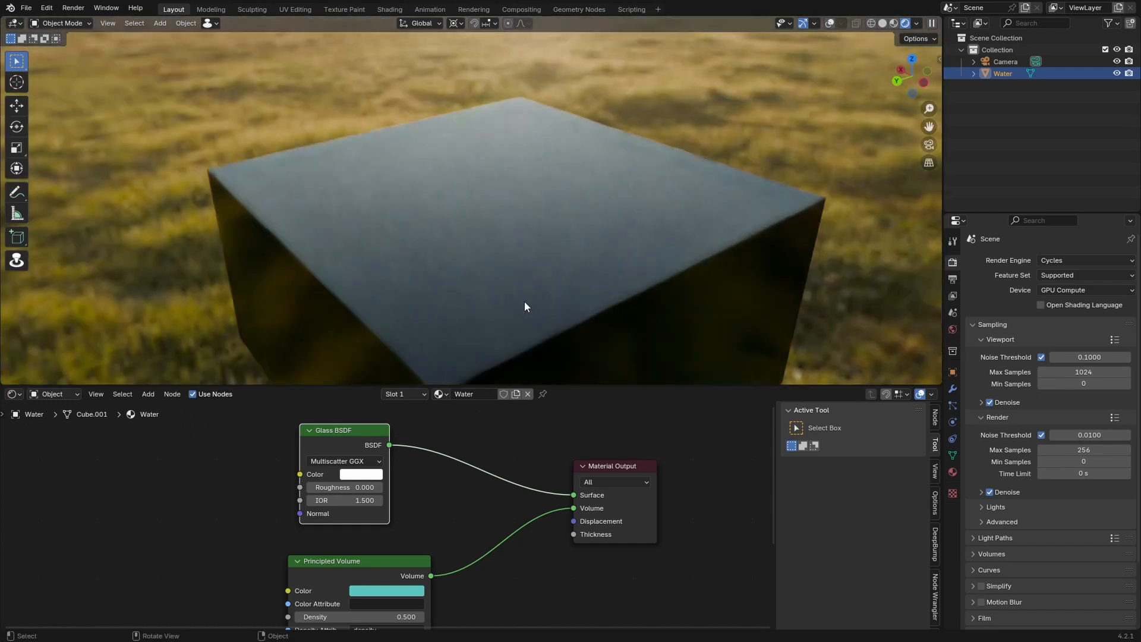
# Set the Glass BSDF's IOR to 1+(1/3) and view the box's top surface.
pyautogui.click(326, 501)
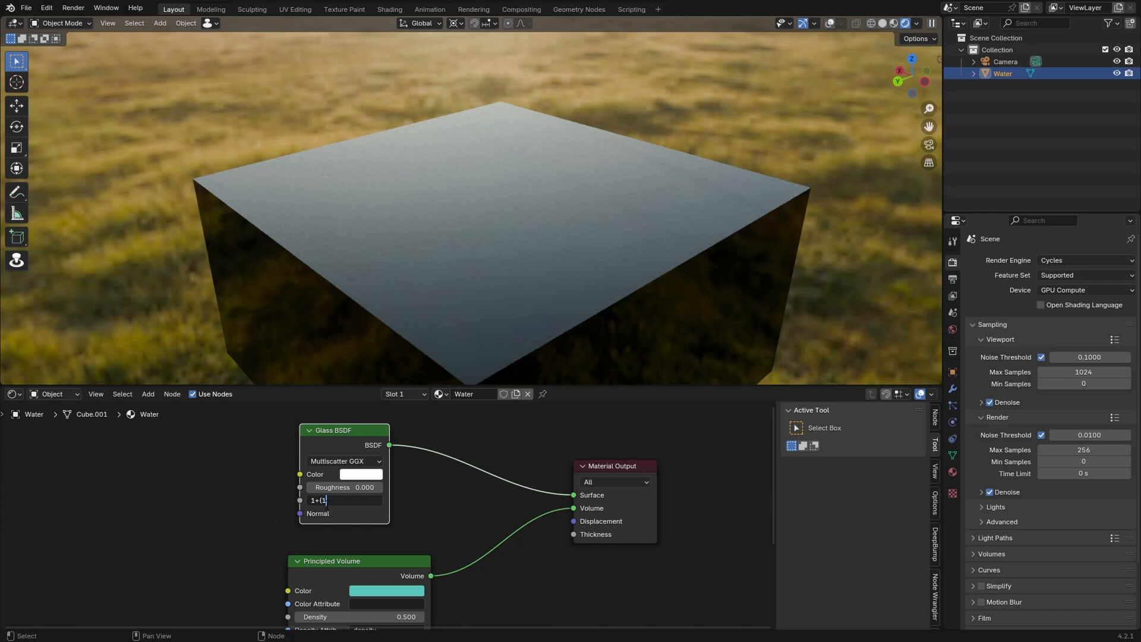
pyautogui.write('1+(1/3)')
pyautogui.press('Return')
pyautogui.moveTo(435, 367); pyautogui.dragTo(397, 187, button='middle')
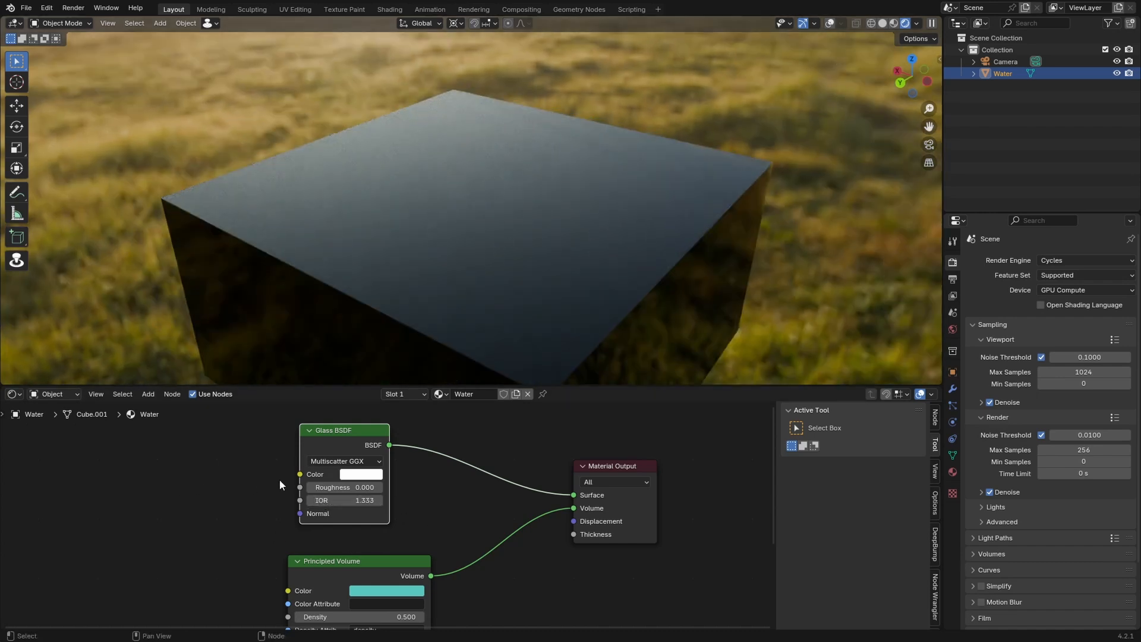
# Add a Bump node in front of the Glass BSDF.
pyautogui.moveTo(280, 480); pyautogui.dragTo(403, 500, button='middle')
pyautogui.click(358, 429)
pyautogui.hotkey('shift', 'a')
pyautogui.click(359, 429)
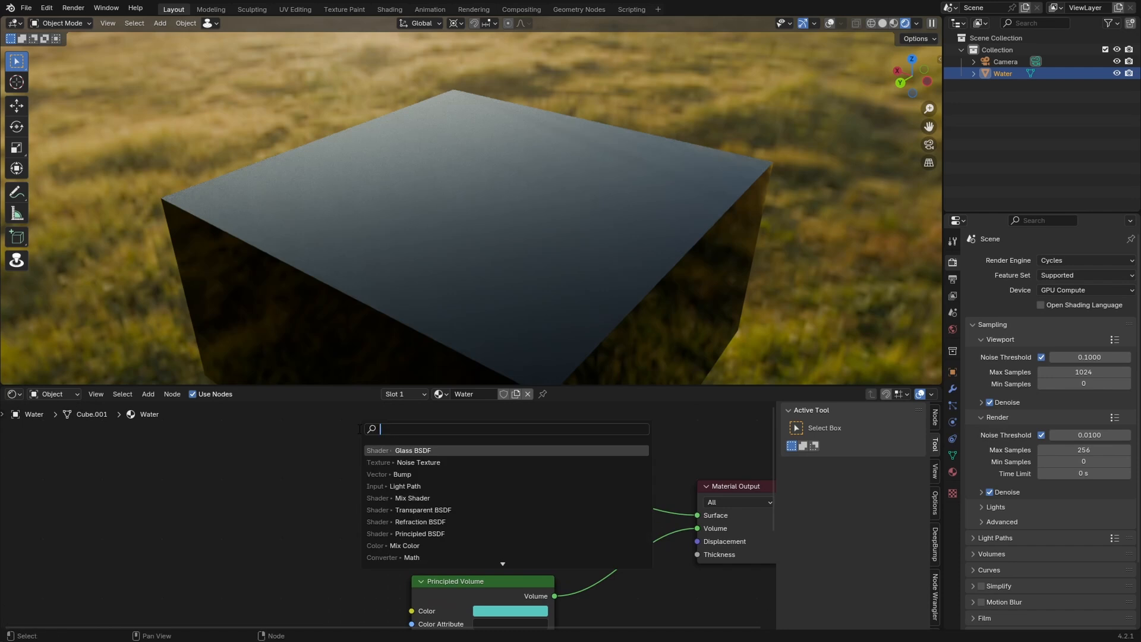
pyautogui.write('b')
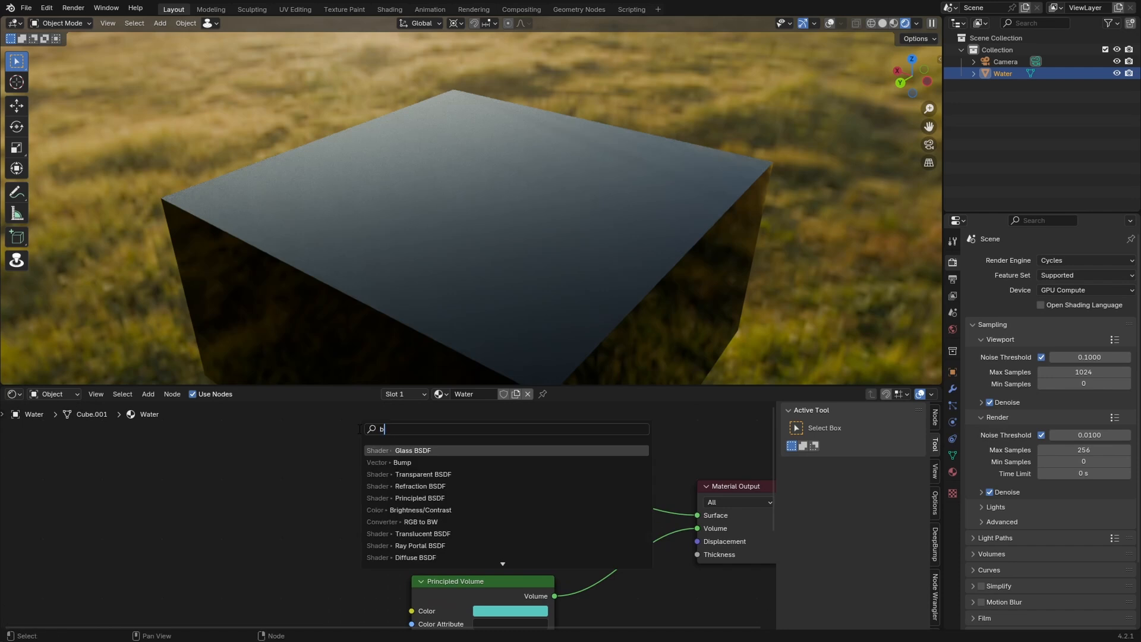
pyautogui.write('ump')
pyautogui.press('Return')
pyautogui.click(310, 462)
# Add a Noise Texture, connect its Fac to the Bump's Height, and the Bump's Normal to the Glass BSDF's Normal.
pyautogui.hotkey('shift', 'a')
pyautogui.click(310, 434)
pyautogui.write('noi')
pyautogui.press('Return')
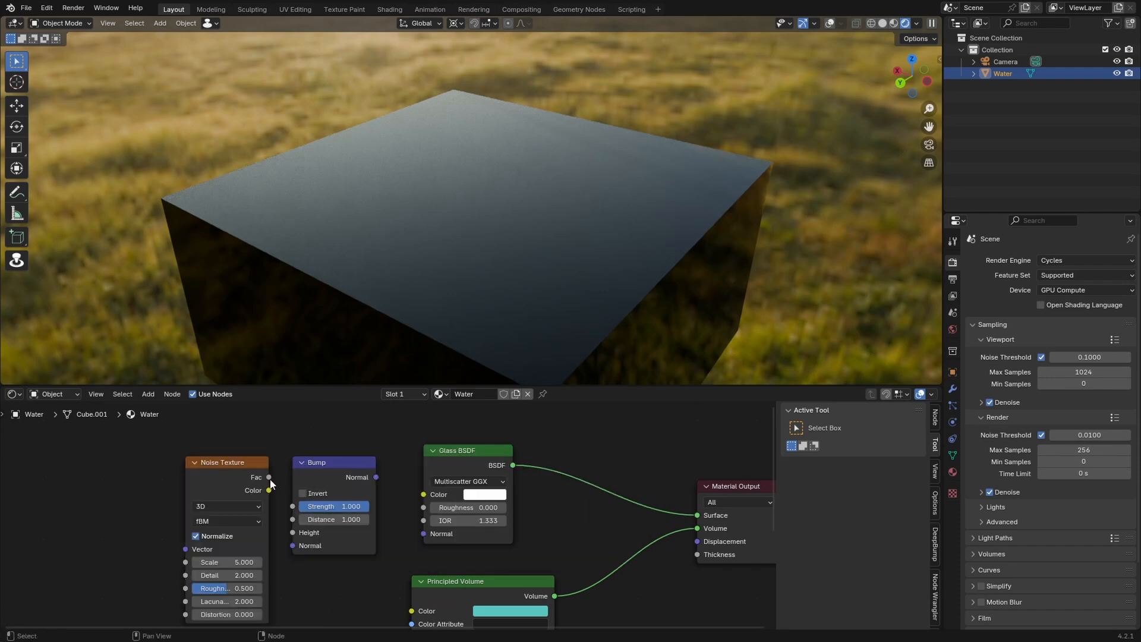
pyautogui.moveTo(401, 534); pyautogui.dragTo(410, 533)
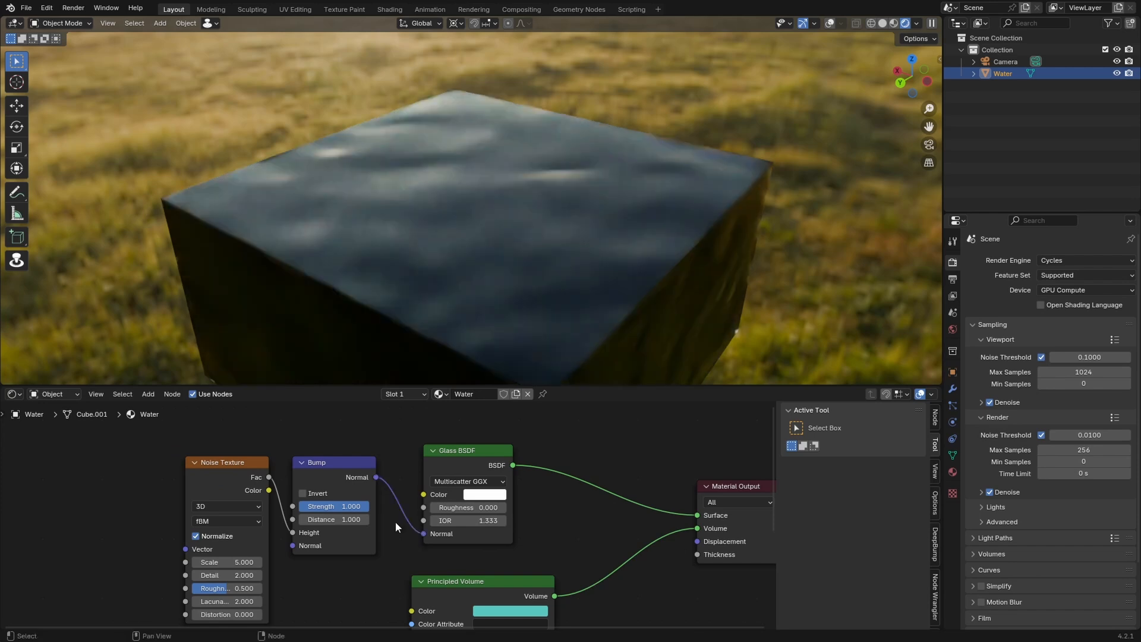
# Set the Noise Texture's scale to 10 and detail to 15, and check the ripples on the water surface.
pyautogui.click(349, 473)
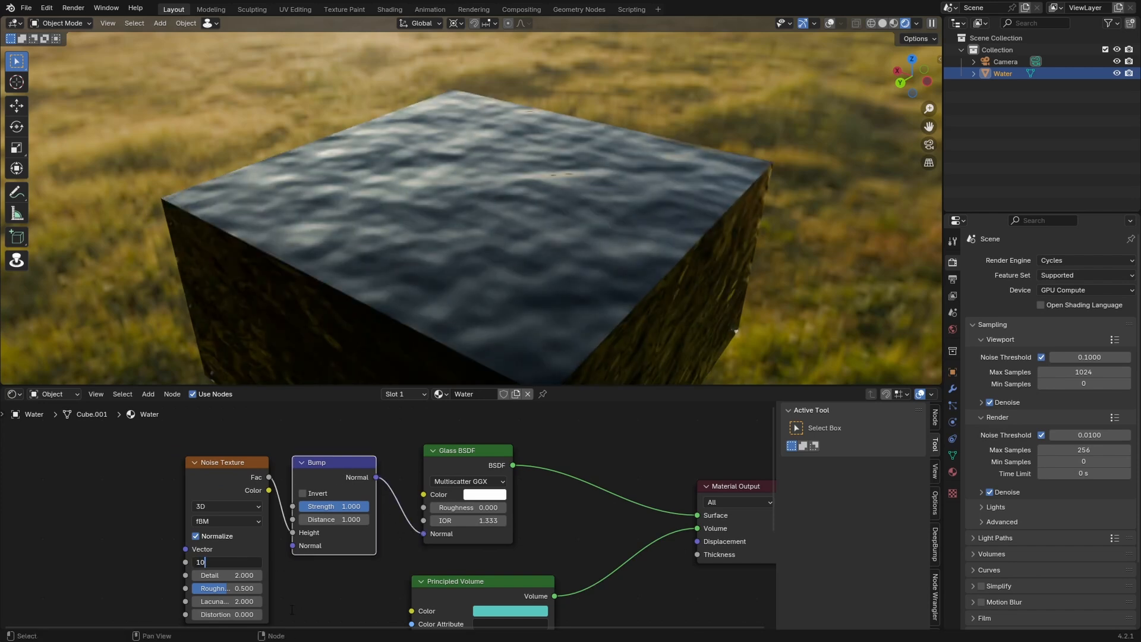
pyautogui.press('Tab')
pyautogui.write('15')
pyautogui.press('Return')
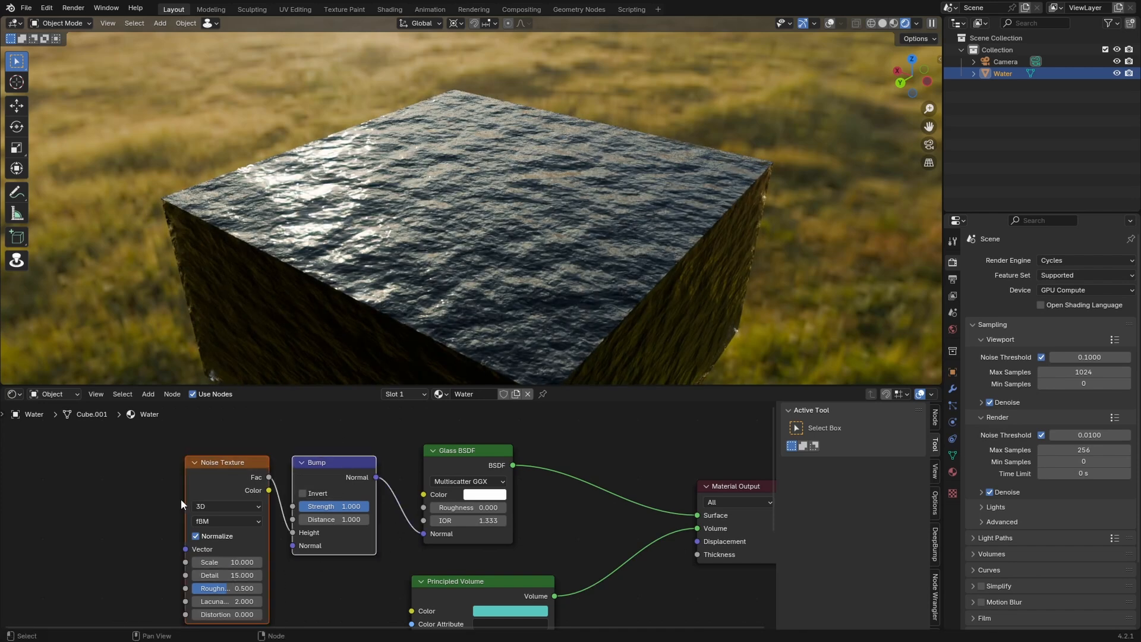
pyautogui.moveTo(616, 244); pyautogui.dragTo(598, 238, button='middle')
pyautogui.scroll(2, 598, 237)
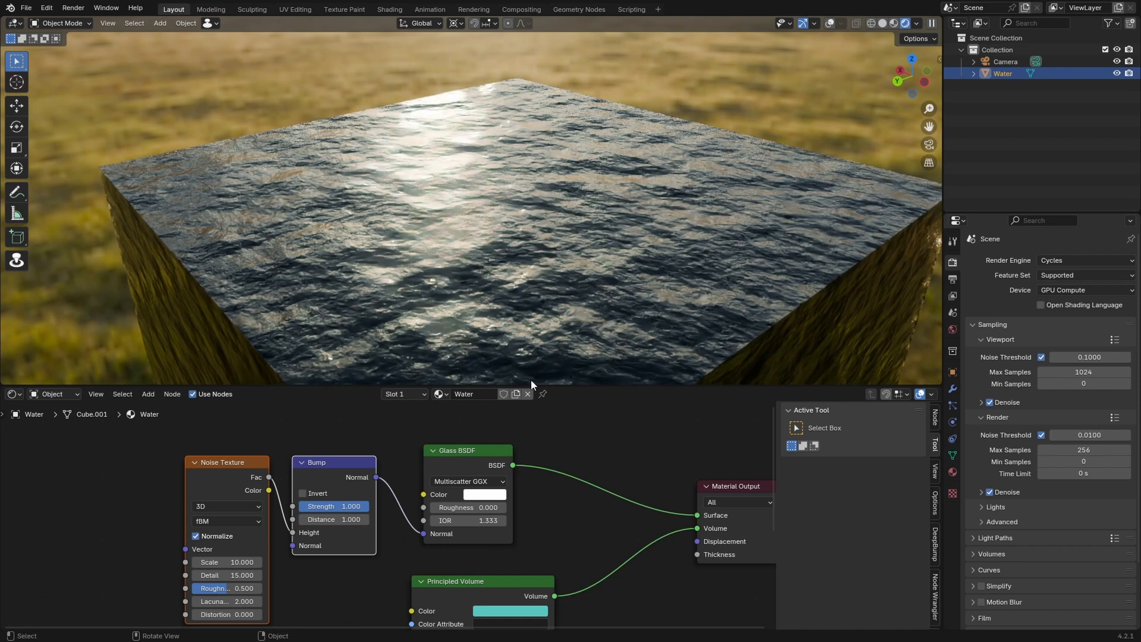
pyautogui.scroll(-6, 463, 529)
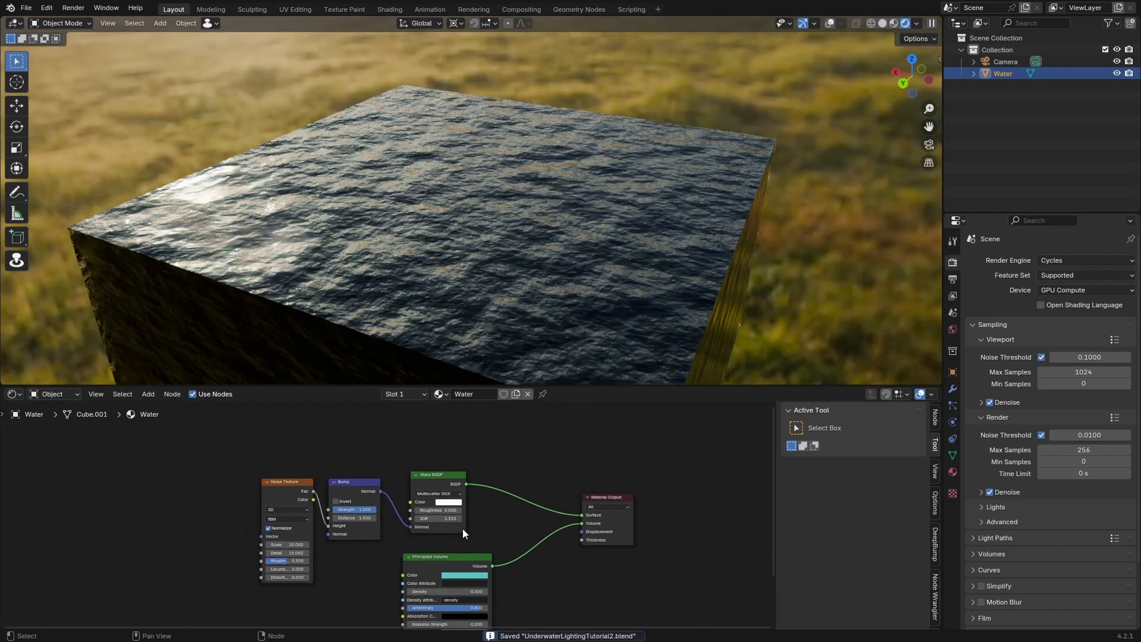
# Move the Noise Texture, Bump and Glass BSDF nodes together farther away from the Material Output.
pyautogui.moveTo(488, 516); pyautogui.dragTo(294, 494)
pyautogui.press('g')
pyautogui.click(441, 519)
pyautogui.click(323, 478)
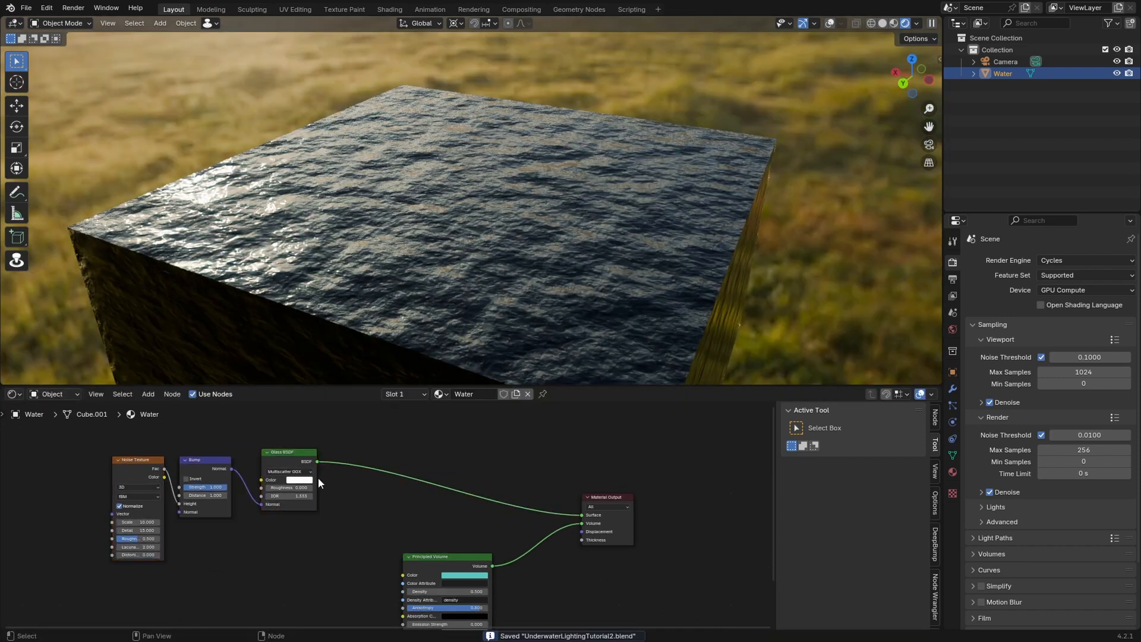
pyautogui.moveTo(318, 477); pyautogui.dragTo(466, 516, button='middle')
pyautogui.moveTo(481, 547); pyautogui.dragTo(297, 509)
pyautogui.press('g')
pyautogui.click(501, 519)
# Add a Mix Shader node on the link between the Glass BSDF and the Material Output's Surface.
pyautogui.click(524, 474)
pyautogui.hotkey('shift', 'a')
pyautogui.click(526, 472)
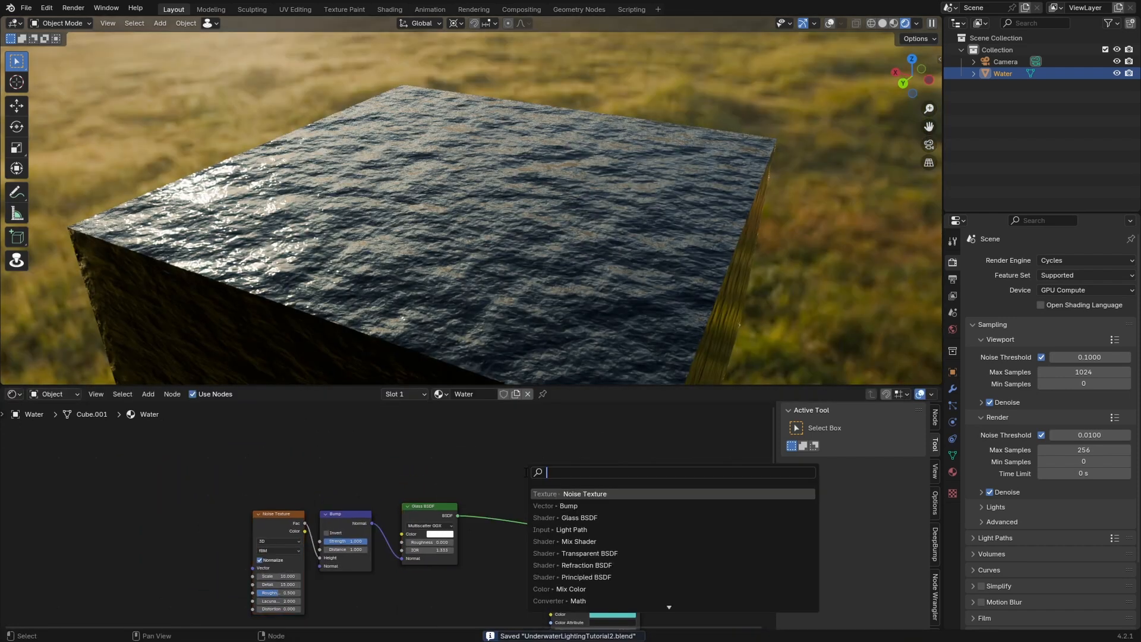
pyautogui.write('mi')
pyautogui.press('Down')
pyautogui.press('Down')
pyautogui.press('Return')
pyautogui.click(483, 499)
# Add a Transparent BSDF and connect its output to the second Shader input of the Mix Shader.
pyautogui.scroll(4, 483, 499)
pyautogui.moveTo(480, 488); pyautogui.dragTo(452, 454, button='middle')
pyautogui.hotkey('shift', 'a')
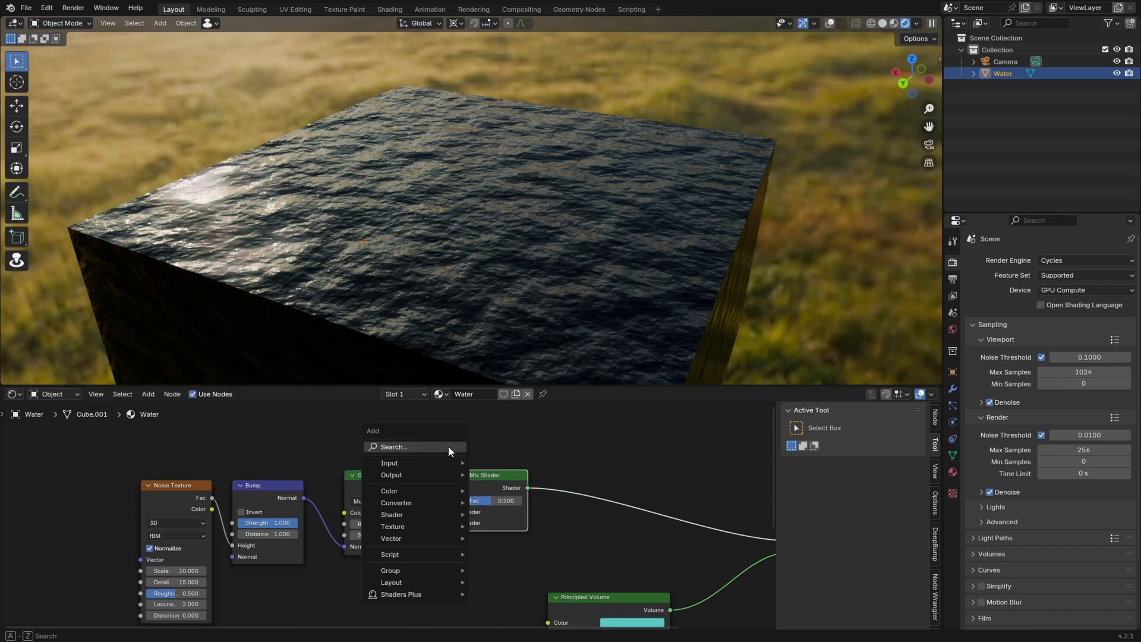
pyautogui.click(449, 446)
pyautogui.write('trans')
pyautogui.press('Return')
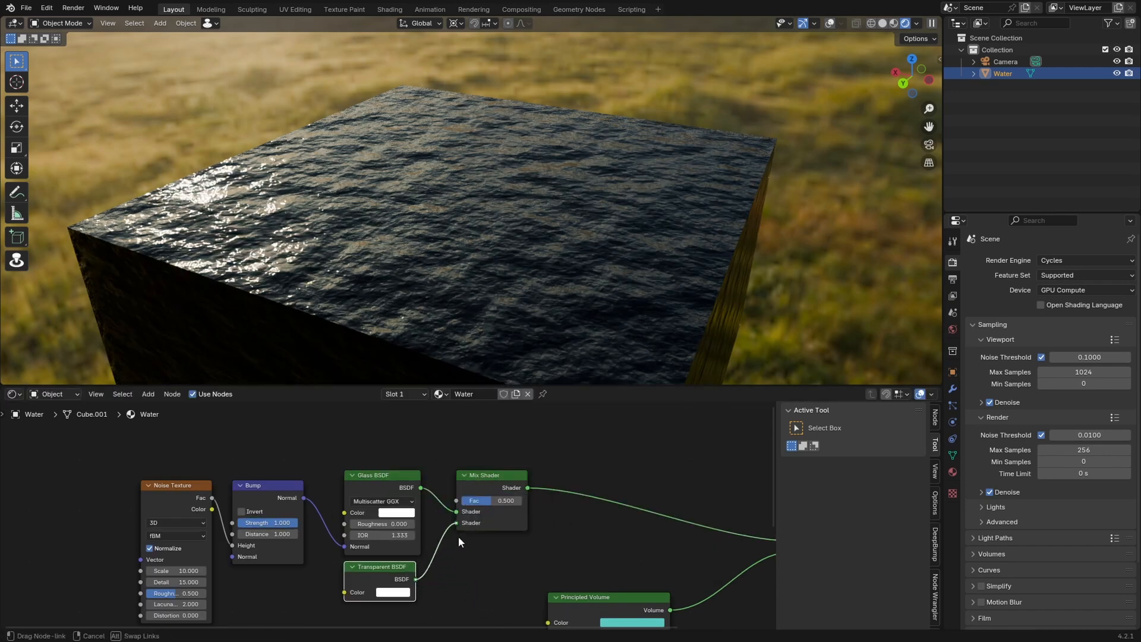
pyautogui.moveTo(457, 532); pyautogui.dragTo(457, 523)
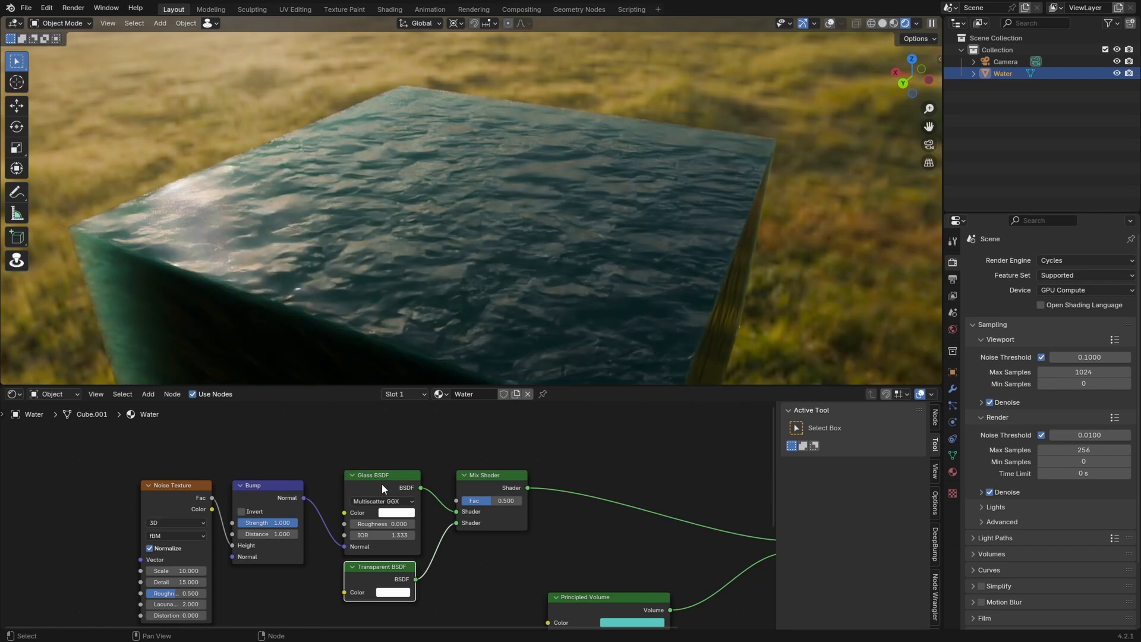
# Add a Light Path node and connect its Is Shadow Ray output to the Mix Shader's Fac input.
pyautogui.moveTo(477, 426); pyautogui.dragTo(465, 446, button='middle')
pyautogui.hotkey('shift', 'a')
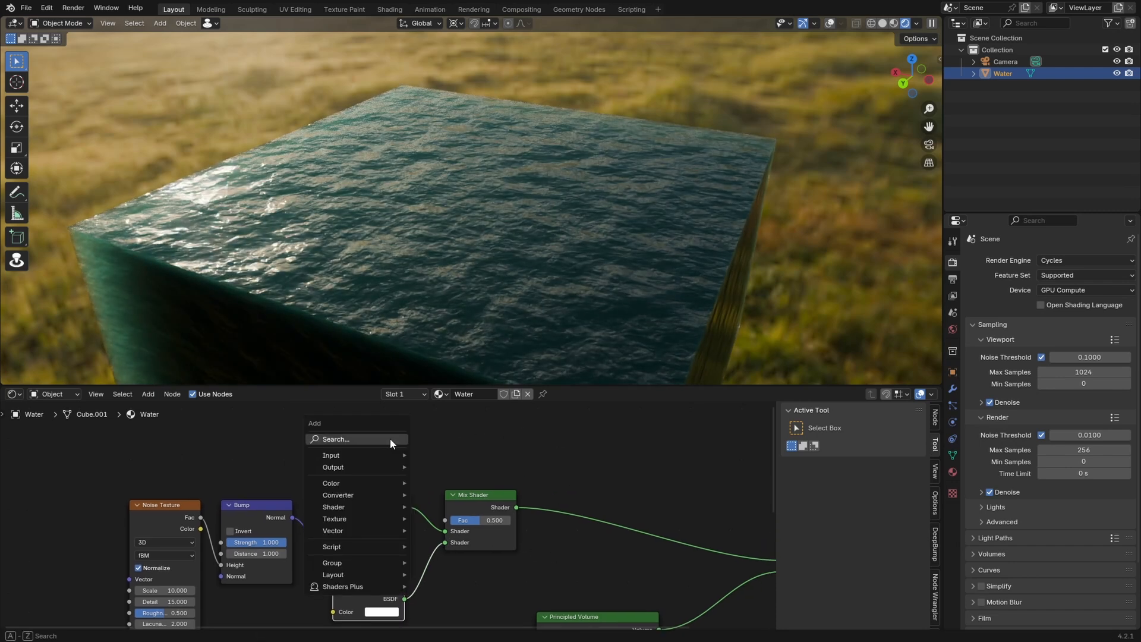
pyautogui.click(390, 440)
pyautogui.write('li')
pyautogui.press('Return')
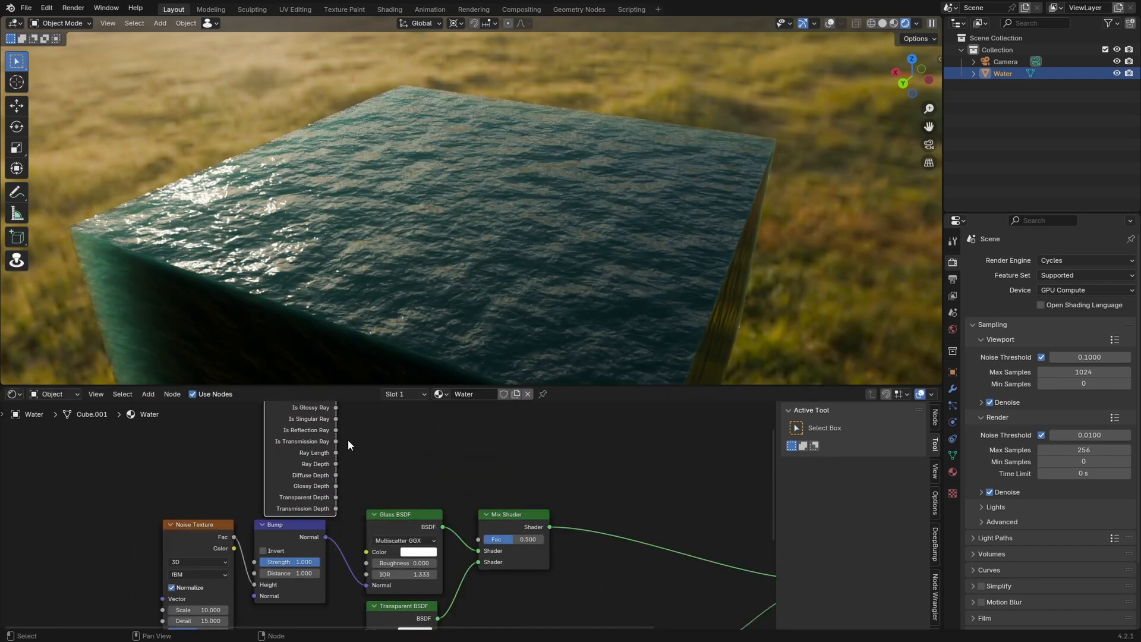
pyautogui.moveTo(353, 463); pyautogui.dragTo(338, 523, button='middle')
pyautogui.press('g')
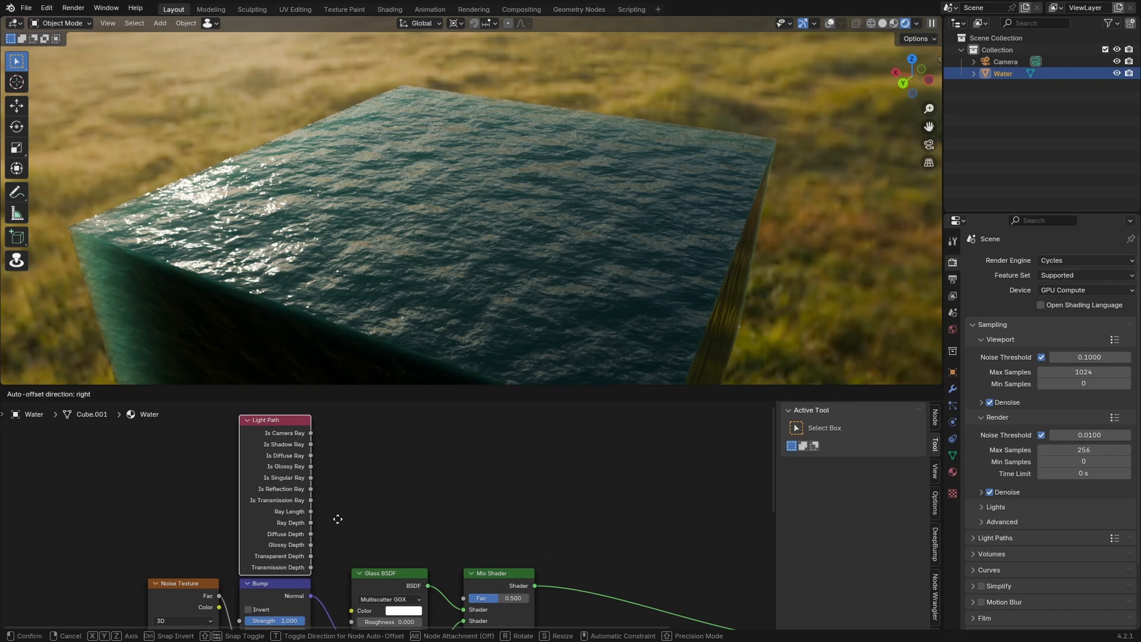
pyautogui.click(338, 508)
pyautogui.moveTo(310, 434); pyautogui.dragTo(461, 591)
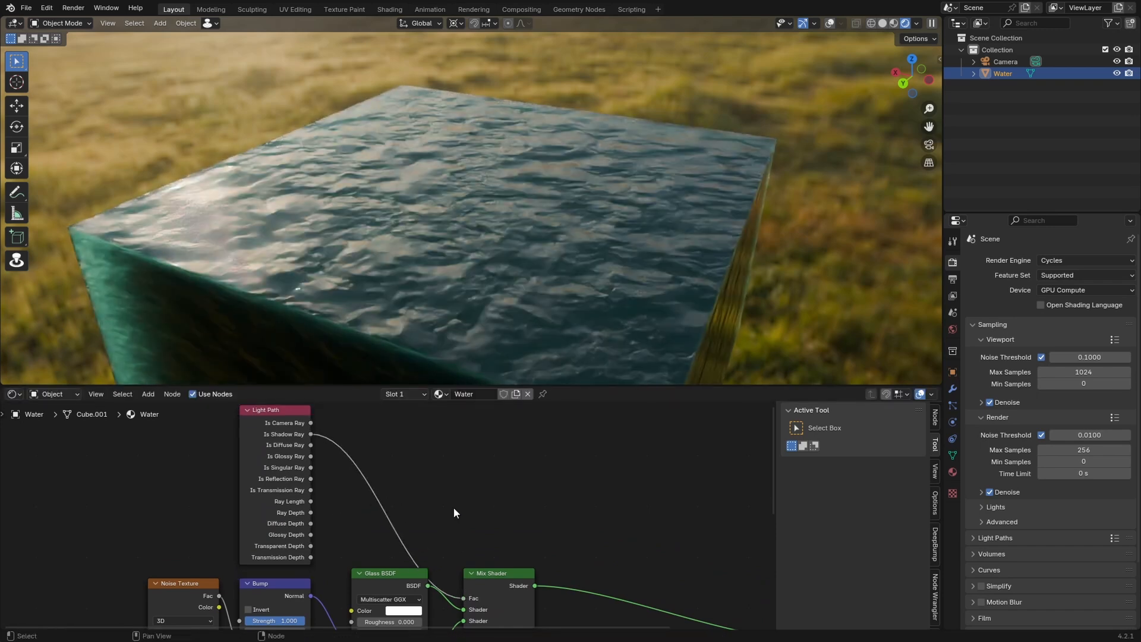
# Compare the view inside the water with the Mix Shader muted and unmuted.
pyautogui.moveTo(448, 369); pyautogui.dragTo(536, 246, button='middle')
pyautogui.scroll(10, 536, 277)
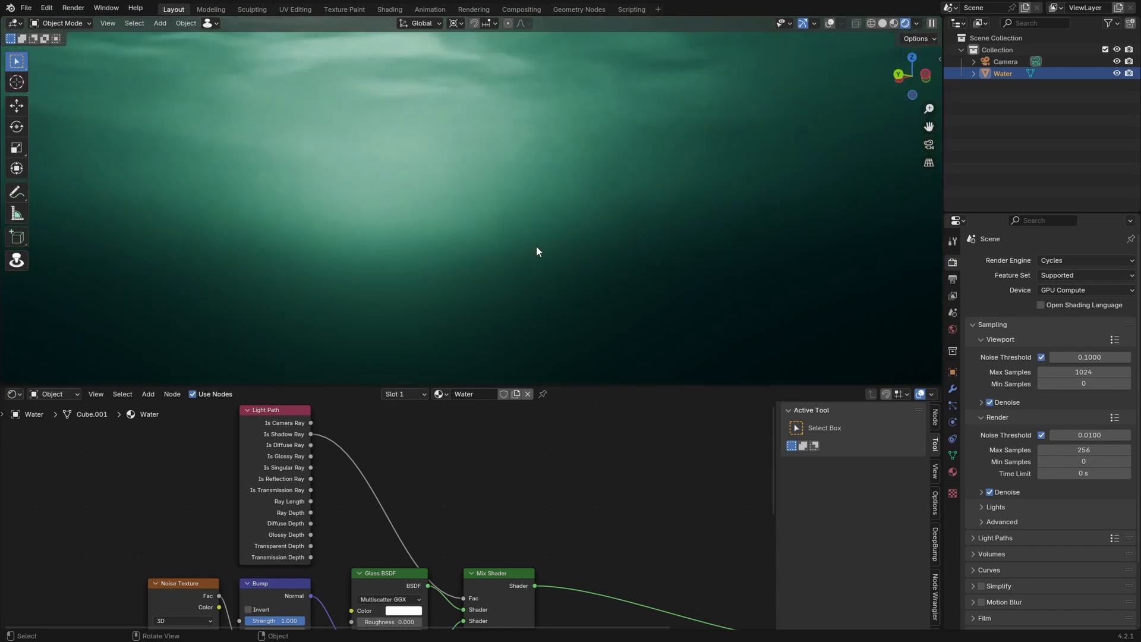
pyautogui.moveTo(352, 596); pyautogui.dragTo(367, 537, button='middle')
pyautogui.click(503, 527)
pyautogui.press('m')
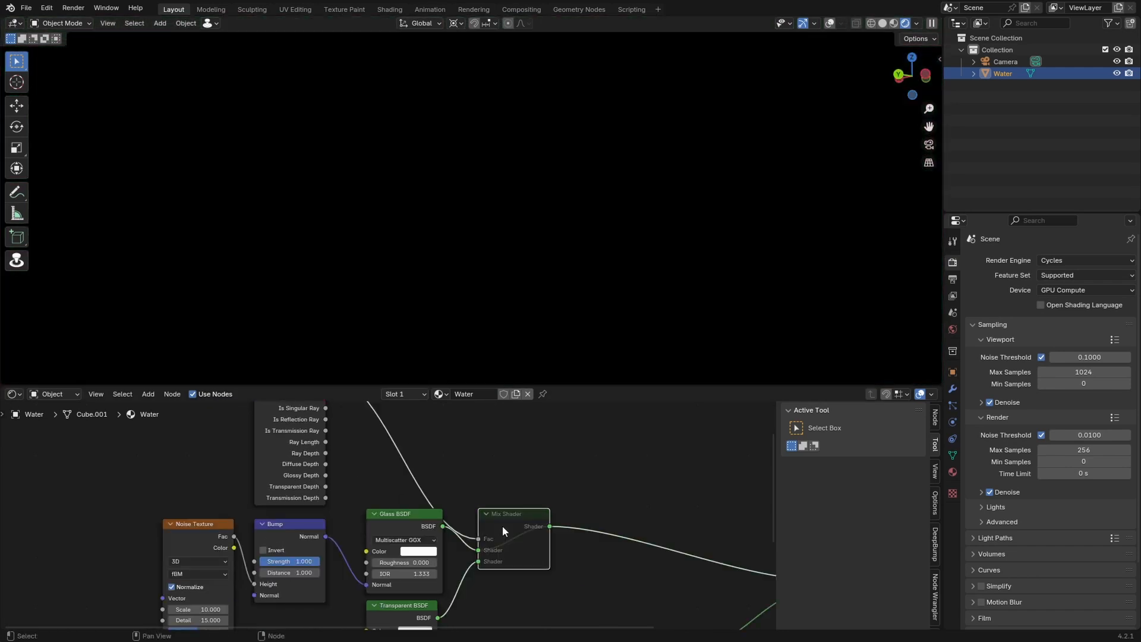
pyautogui.press('m')
# Examine the water box from above, from its sides and from below the rippled surface.
pyautogui.moveTo(553, 205); pyautogui.dragTo(488, 272, button='middle')
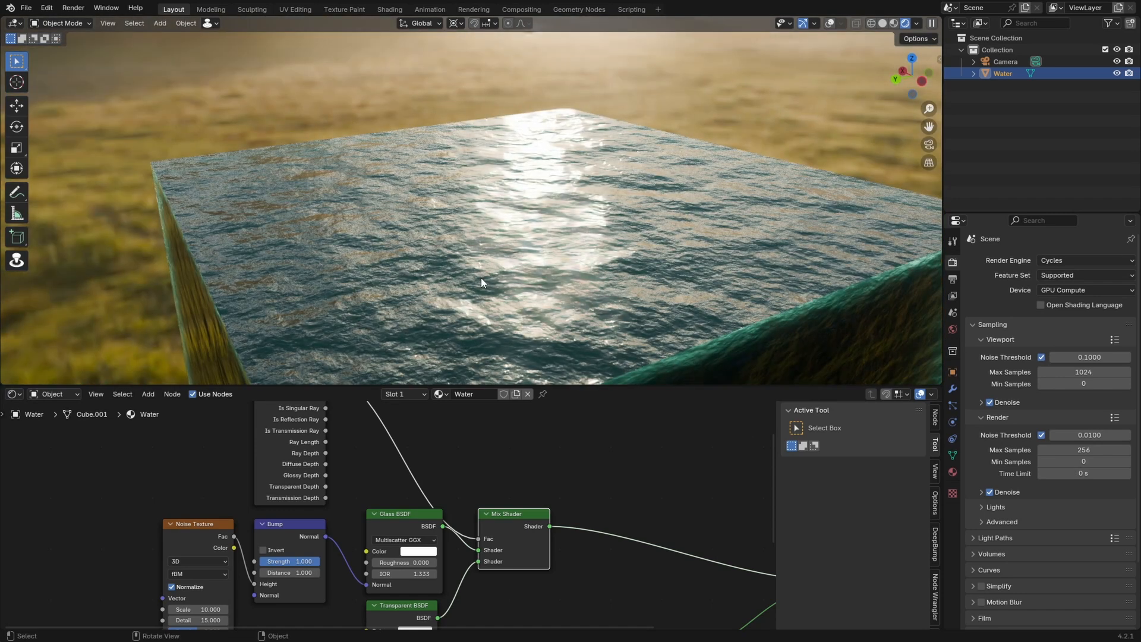
pyautogui.moveTo(480, 277); pyautogui.dragTo(521, 275, button='middle')
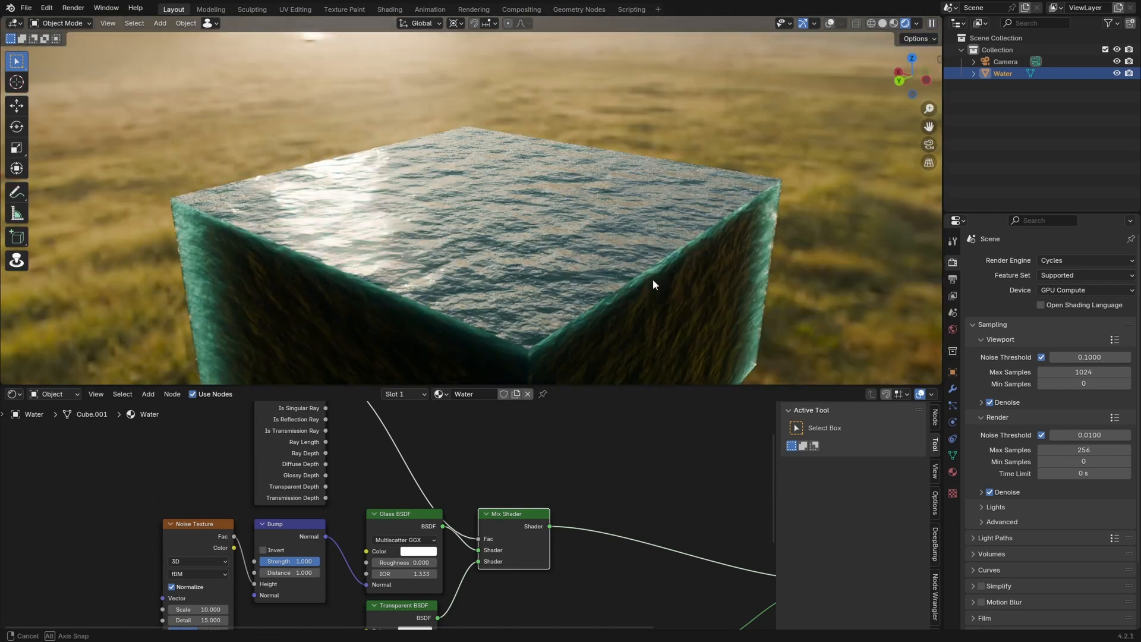
pyautogui.moveTo(653, 280); pyautogui.dragTo(638, 295, button='middle')
pyautogui.scroll(-2, 498, 430)
pyautogui.moveTo(597, 261); pyautogui.dragTo(566, 288, button='middle')
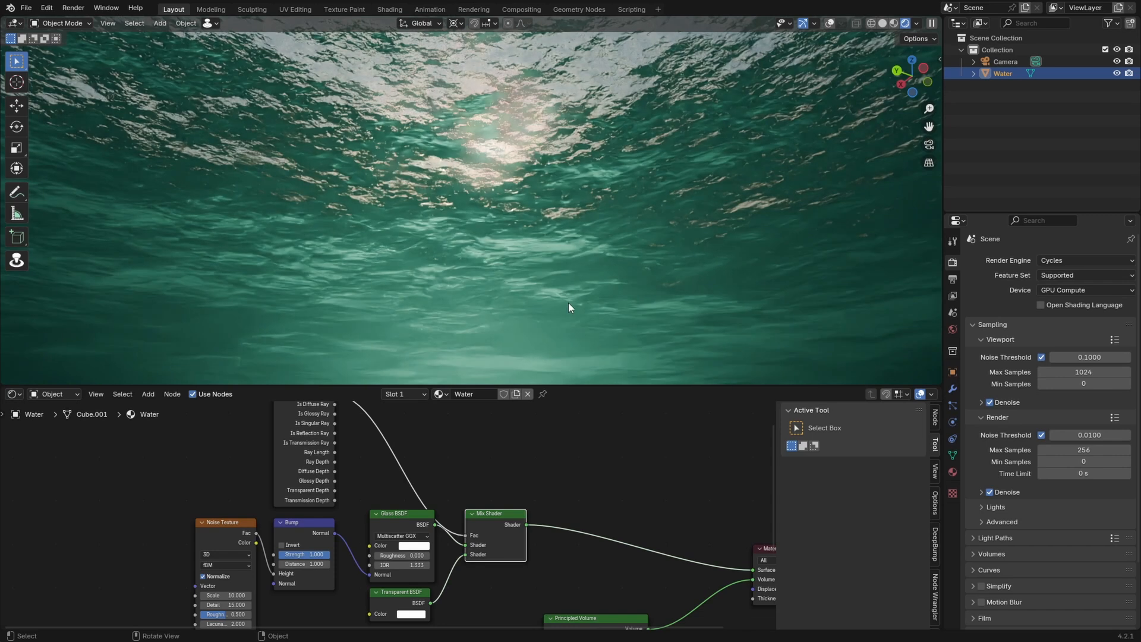
pyautogui.scroll(3, 450, 445)
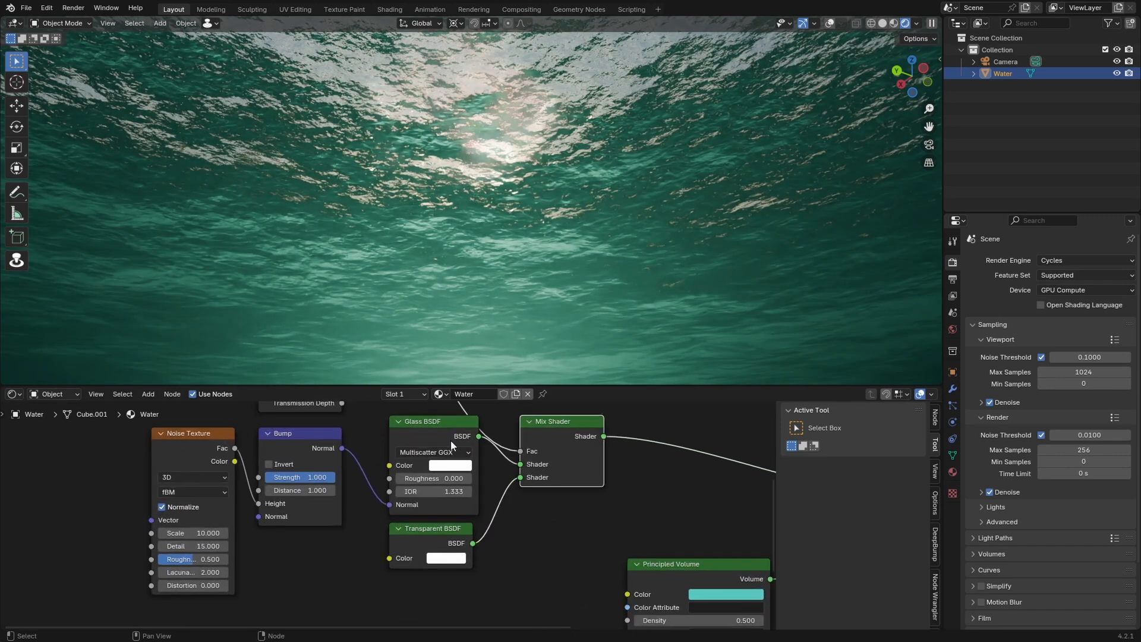
pyautogui.moveTo(491, 444); pyautogui.dragTo(354, 537, button='middle')
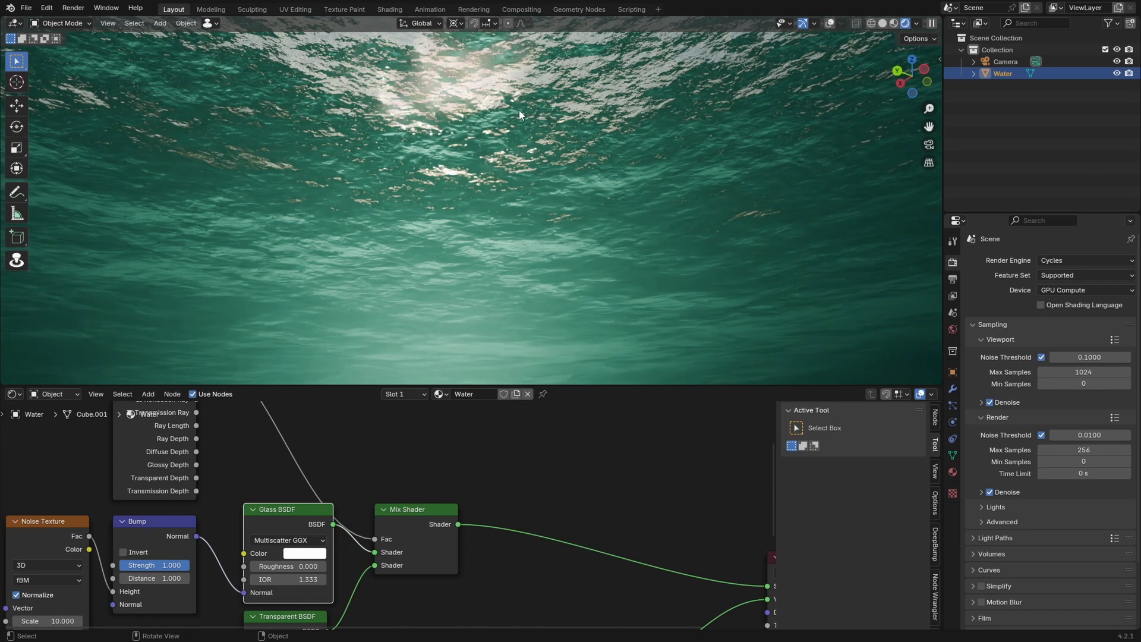
pyautogui.moveTo(167, 545); pyautogui.dragTo(253, 498, button='middle')
pyautogui.moveTo(253, 588); pyautogui.dragTo(83, 498)
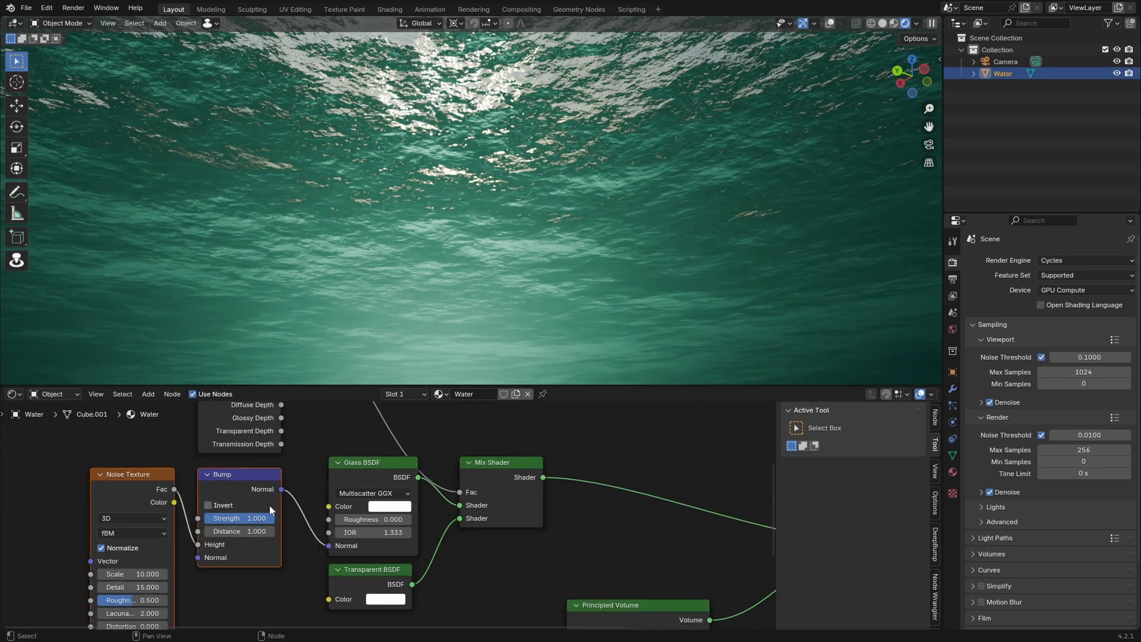
# Duplicate the Mix Shader and insert the copy on the link to the Material Output's Surface.
pyautogui.moveTo(485, 477); pyautogui.dragTo(360, 520, button='middle')
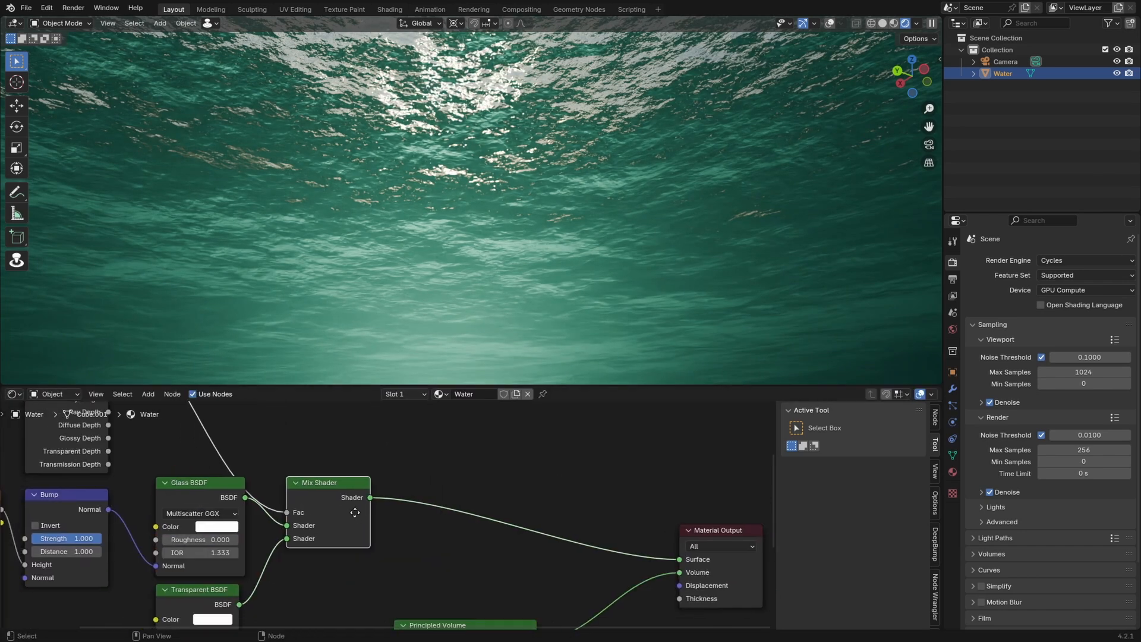
pyautogui.hotkey('shift', 'd')
pyautogui.click(475, 511)
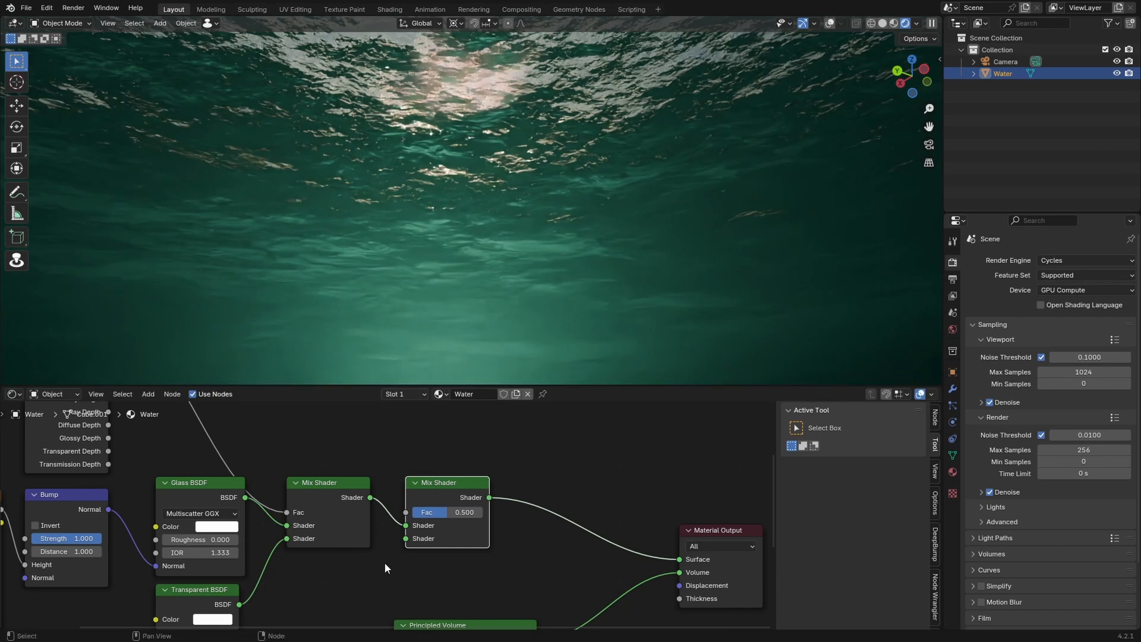
# Duplicate the Transparent BSDF and connect the copy to the second Shader input of the new Mix Shader.
pyautogui.moveTo(384, 563); pyautogui.dragTo(431, 503, button='middle')
pyautogui.click(248, 543)
pyautogui.hotkey('shift', 'd')
pyautogui.click(424, 525)
pyautogui.moveTo(418, 521); pyautogui.dragTo(453, 481)
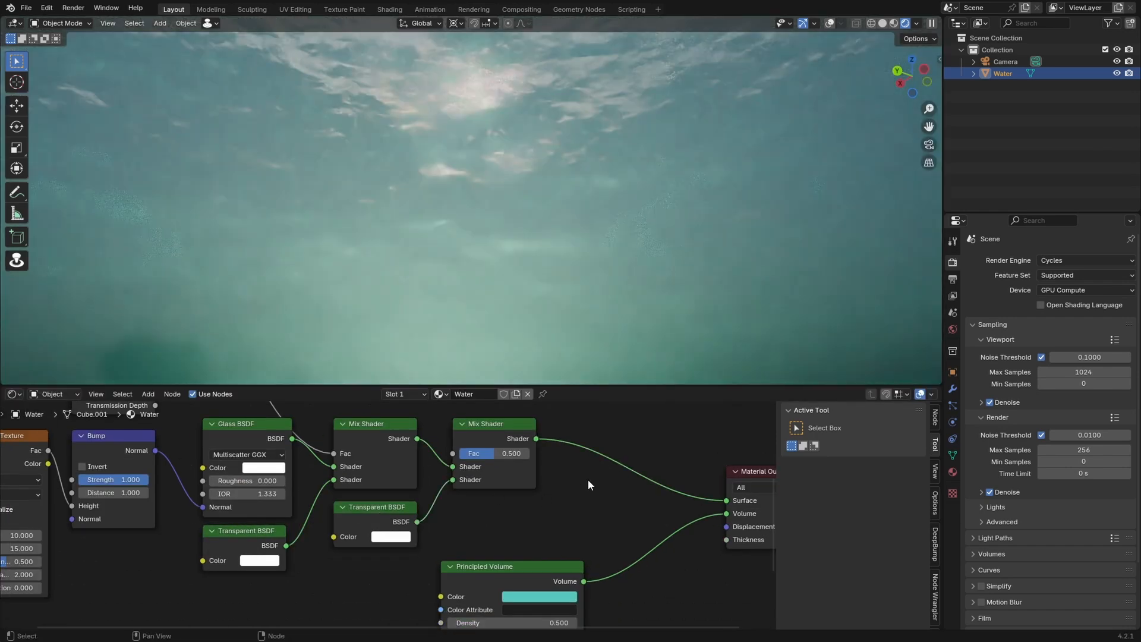
# Check the effect of the second Mix Shader from below the water surface.
pyautogui.moveTo(588, 479); pyautogui.dragTo(572, 491, button='middle')
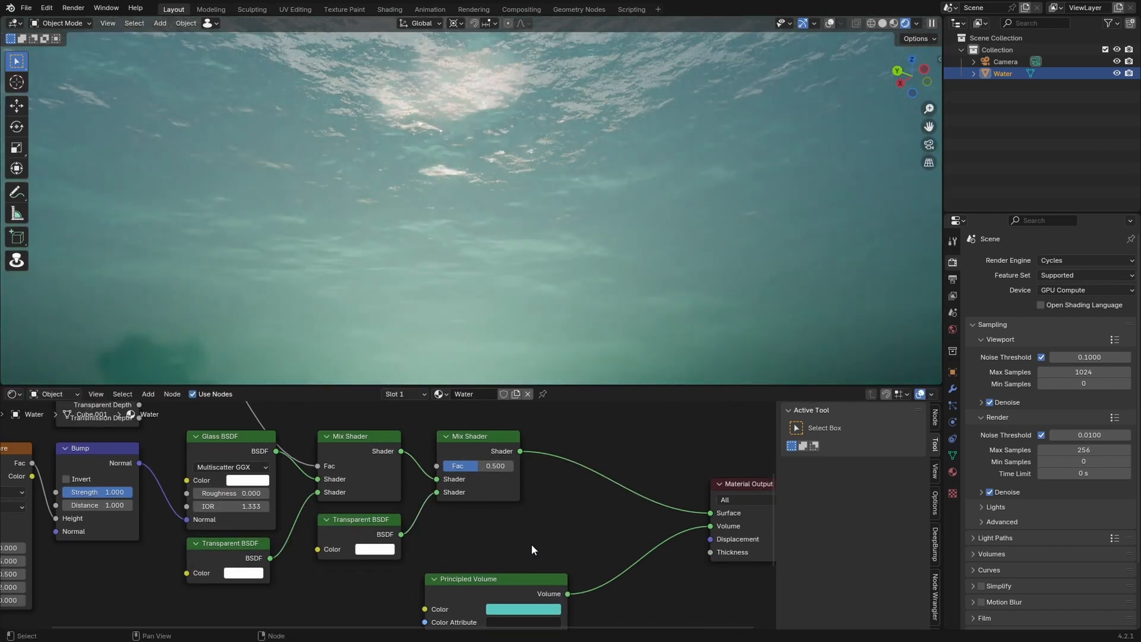
pyautogui.moveTo(505, 469); pyautogui.dragTo(480, 469)
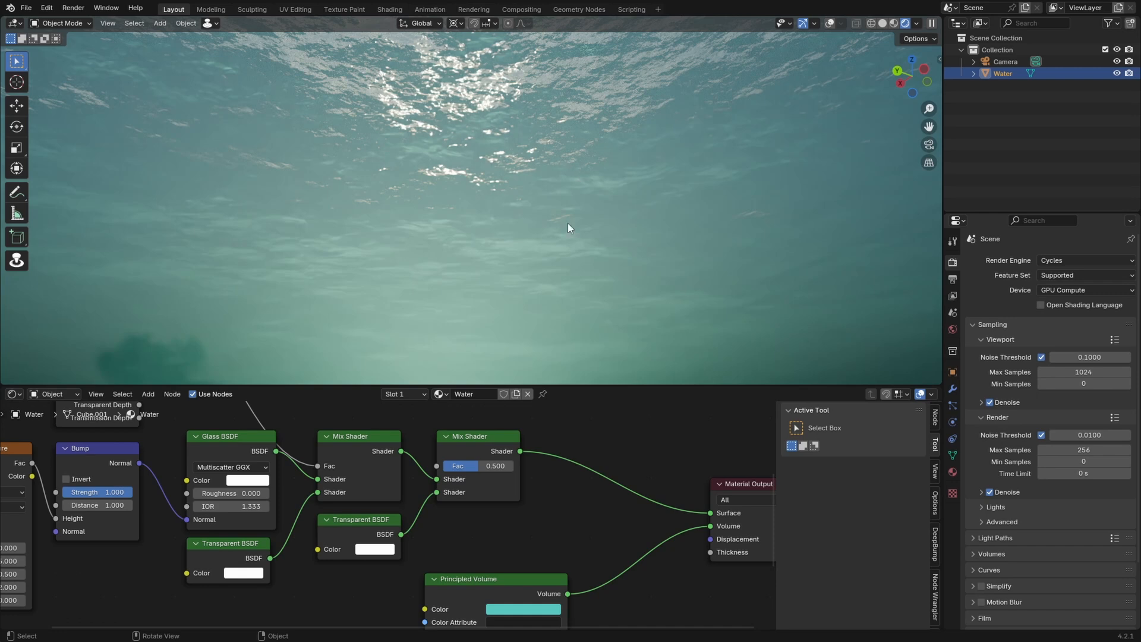
pyautogui.moveTo(568, 222); pyautogui.dragTo(480, 305, button='middle')
pyautogui.scroll(8, 480, 304)
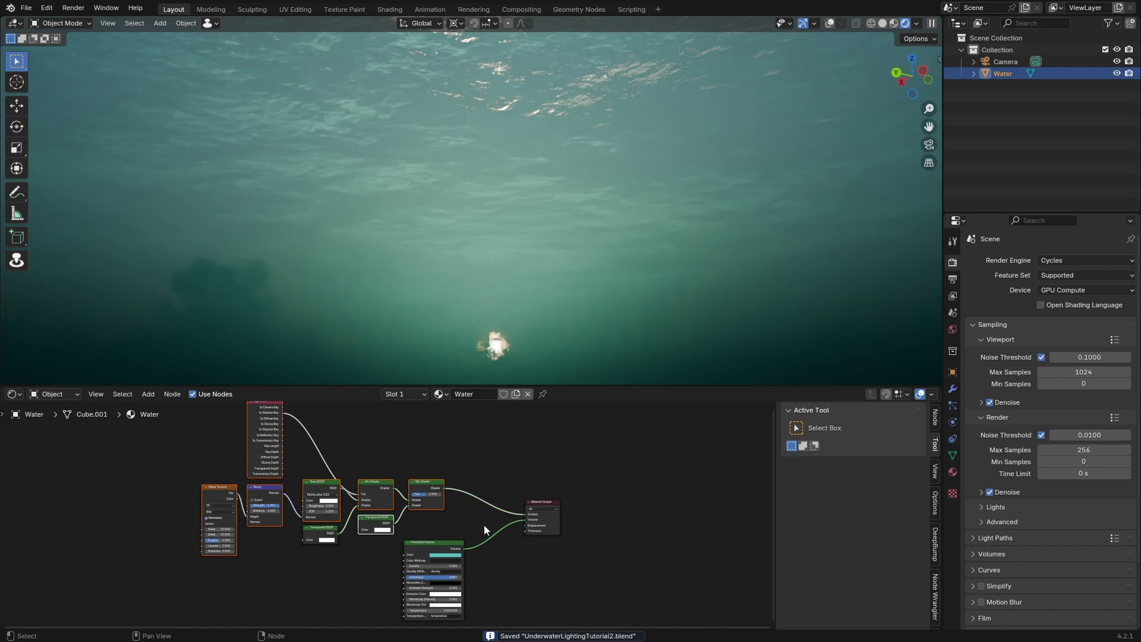
# Move the surface shader nodes together closer to the Material Output.
pyautogui.press('g')
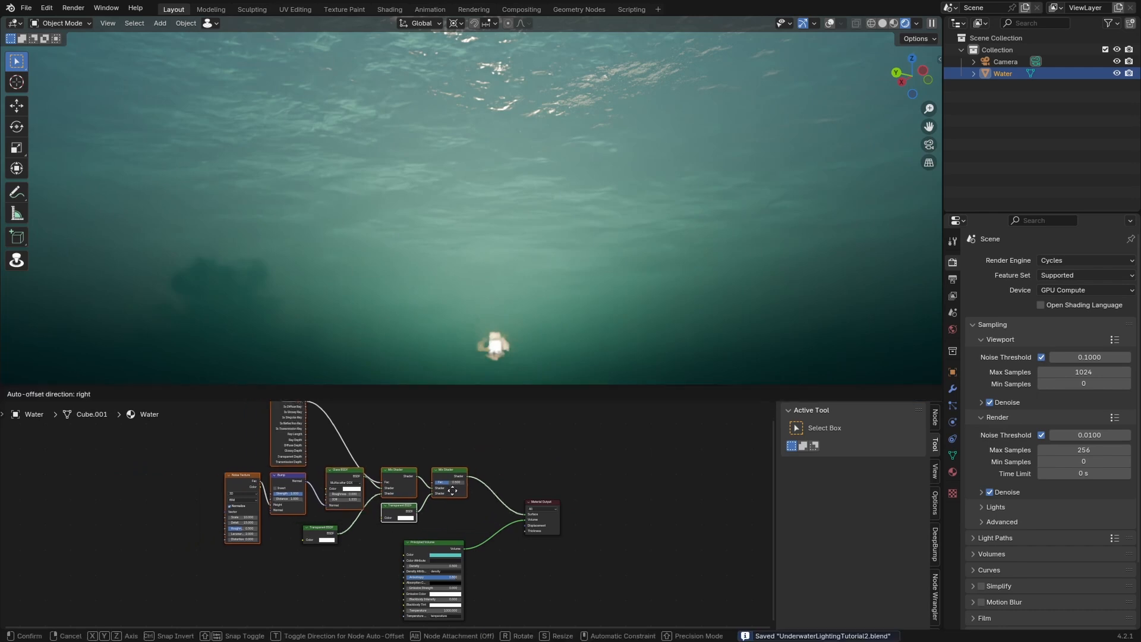
pyautogui.rightClick(513, 515)
pyautogui.moveTo(462, 526); pyautogui.dragTo(183, 453)
pyautogui.moveTo(273, 461); pyautogui.dragTo(320, 461)
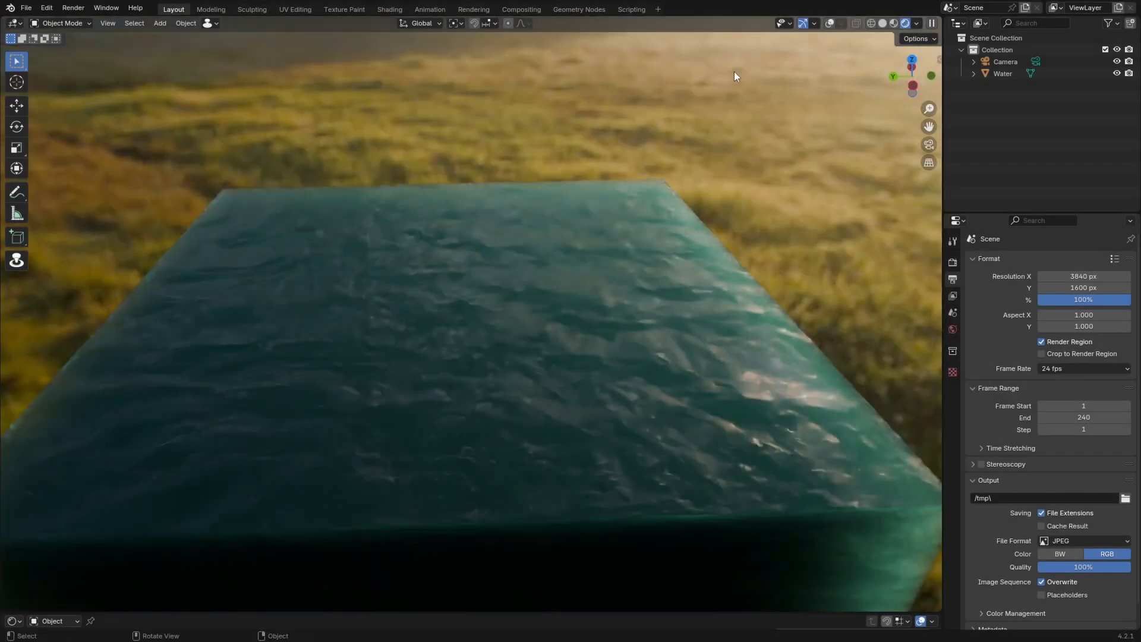
# Turn on the viewport overlays and add a spot light to the scene.
pyautogui.click(830, 25)
pyautogui.moveTo(794, 368); pyautogui.dragTo(790, 340, button='middle')
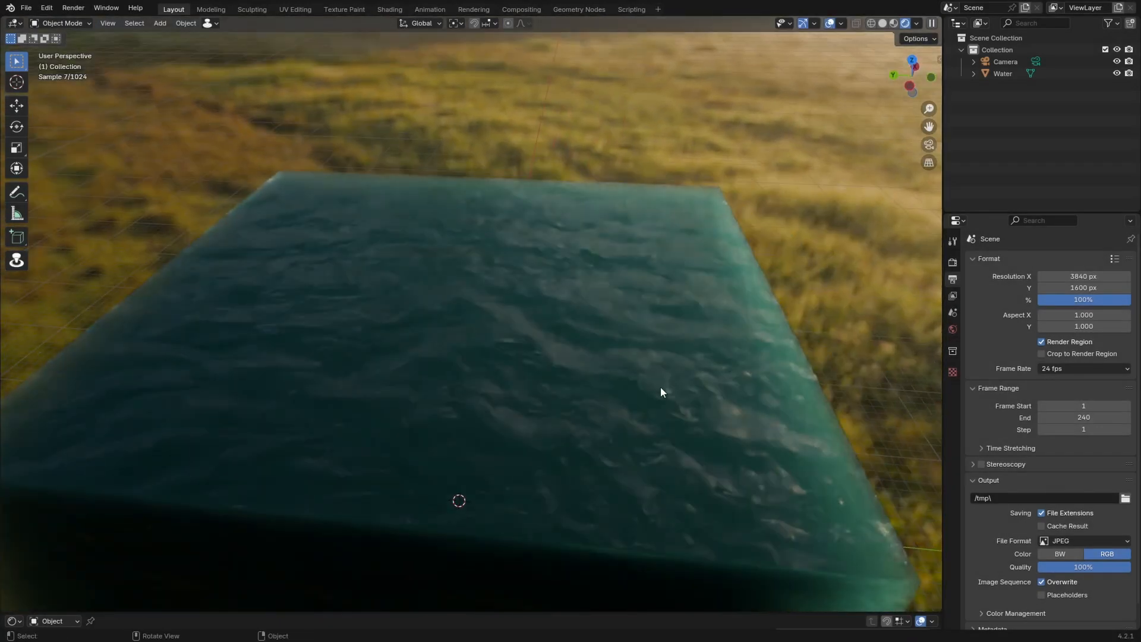
pyautogui.moveTo(661, 387); pyautogui.dragTo(633, 368, button='middle')
pyautogui.scroll(3, 634, 368)
pyautogui.moveTo(634, 369); pyautogui.dragTo(632, 375, button='middle')
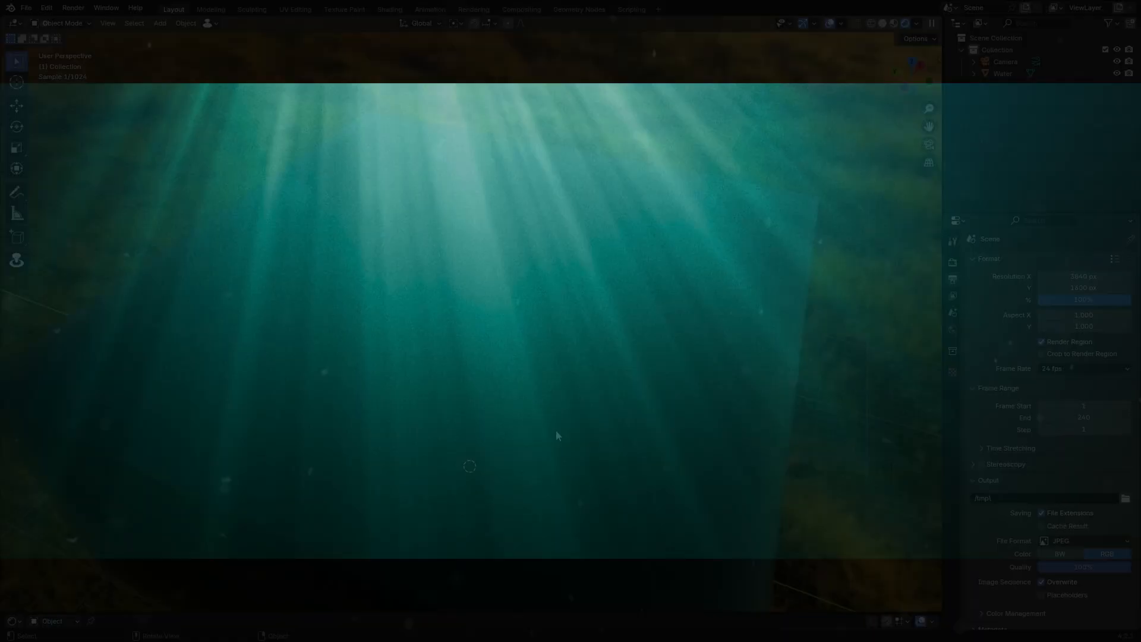
pyautogui.hotkey('shift', 'a')
pyautogui.moveTo(506, 551)
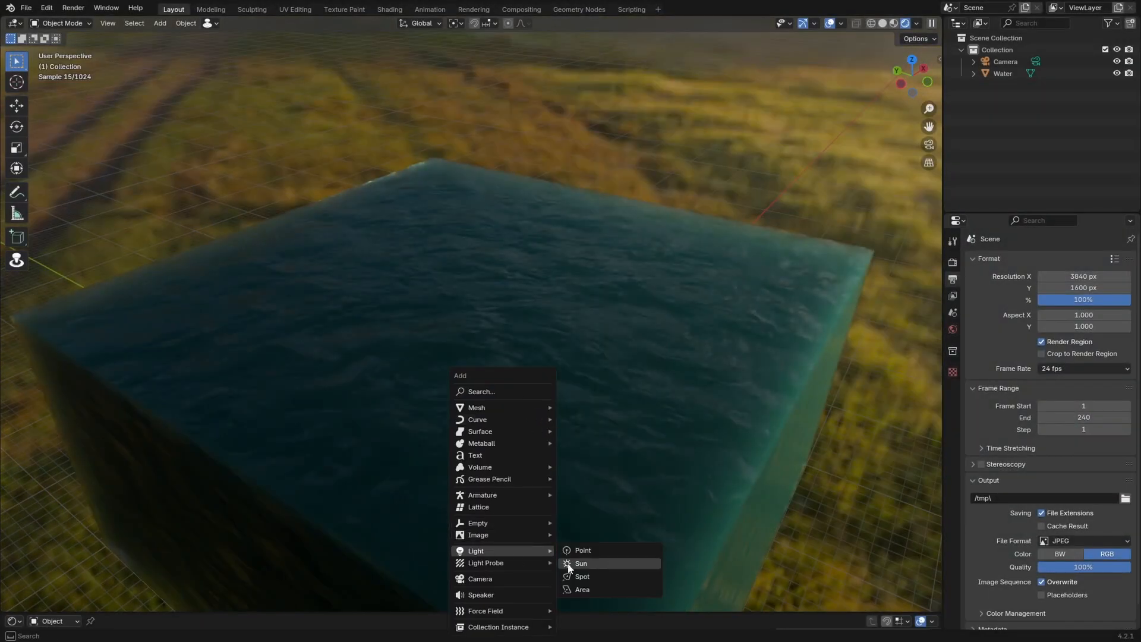
pyautogui.click(580, 575)
# Raise the spot light along the Z axis above the water surface.
pyautogui.press('g')
pyautogui.press('z')
pyautogui.click(561, 255)
# Enlarge the shader editor, enable nodes for the spot light, and place its Emission node nearer the Light Output.
pyautogui.moveTo(580, 372); pyautogui.dragTo(526, 396, button='middle')
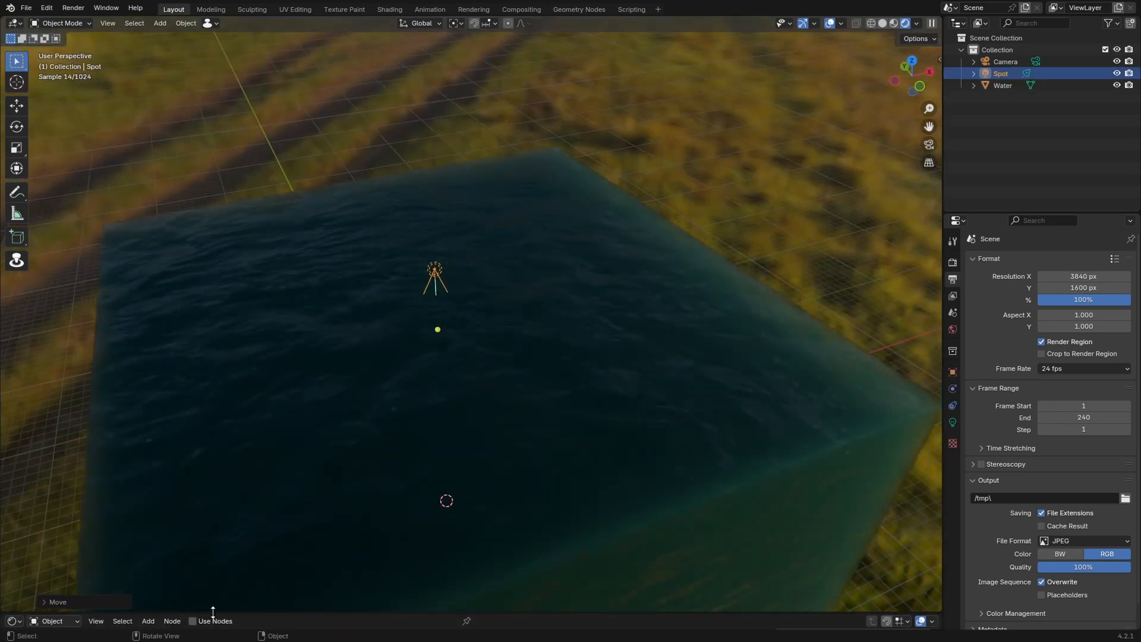
pyautogui.moveTo(213, 613); pyautogui.dragTo(217, 376)
pyautogui.click(192, 384)
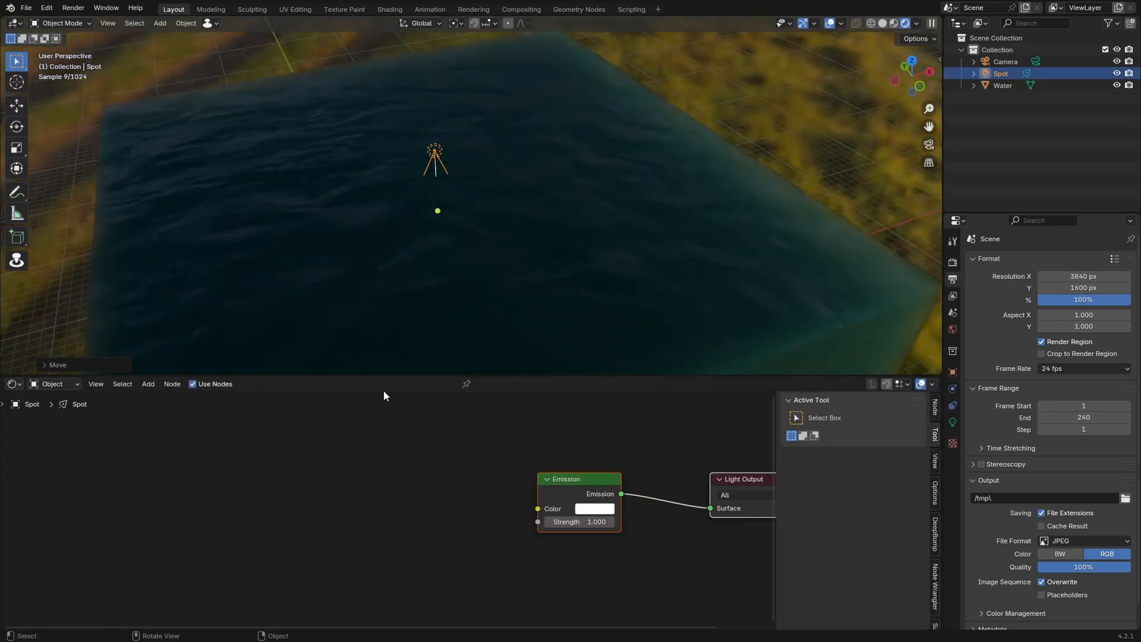
pyautogui.moveTo(571, 477); pyautogui.dragTo(639, 478)
# Move the spot light farther up along the Z axis, well clear of the water.
pyautogui.moveTo(529, 253); pyautogui.dragTo(535, 209, button='middle')
pyautogui.scroll(4, 508, 259)
pyautogui.press('g')
pyautogui.press('z')
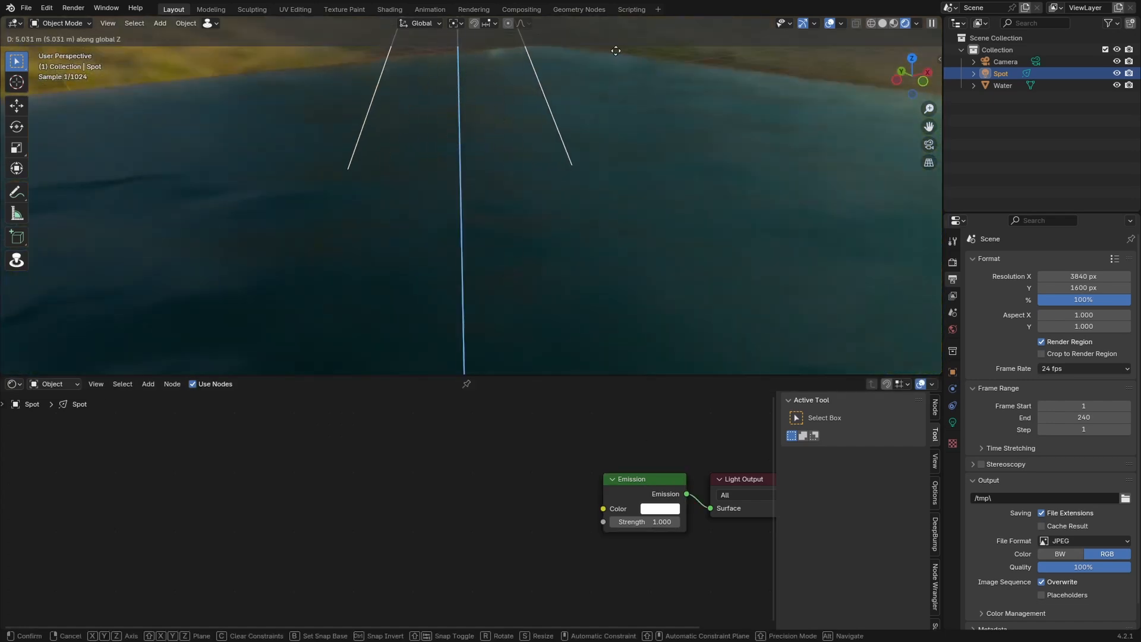
pyautogui.click(676, 318)
# Set the spot light's power to 50000 W.
pyautogui.click(953, 423)
pyautogui.keyDown('shift'); pyautogui.moveTo(725, 220); pyautogui.dragTo(770, 334, button='middle'); pyautogui.keyUp('shift')
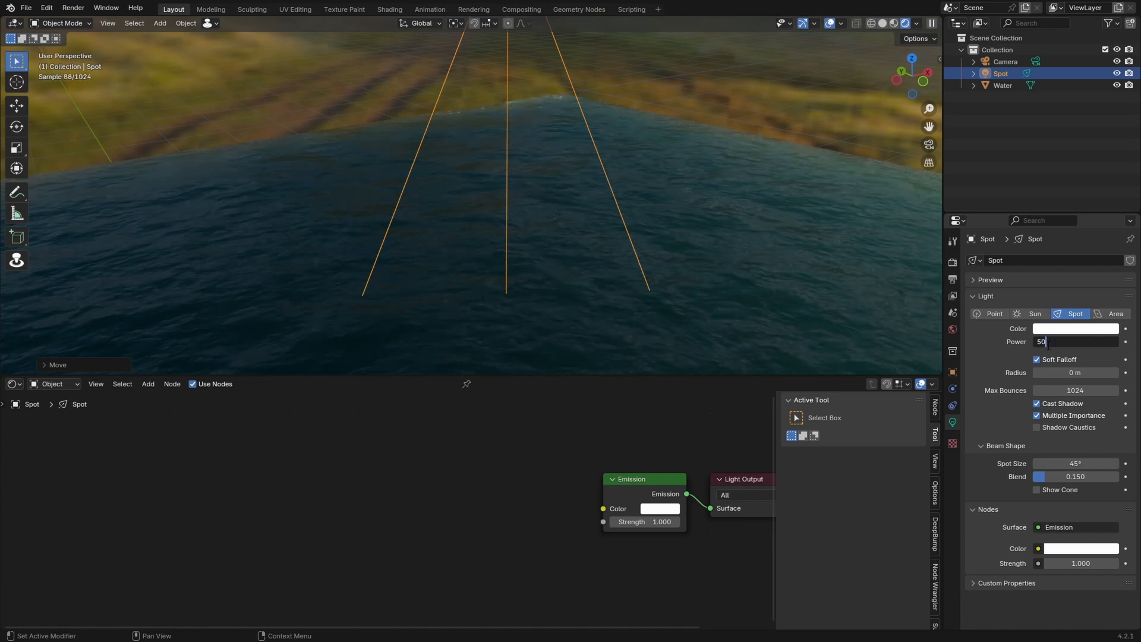
pyautogui.press('Return')
# Copy the teal color of the water's Principled Volume to the spot light's color.
pyautogui.moveTo(565, 303); pyautogui.dragTo(472, 356, button='middle')
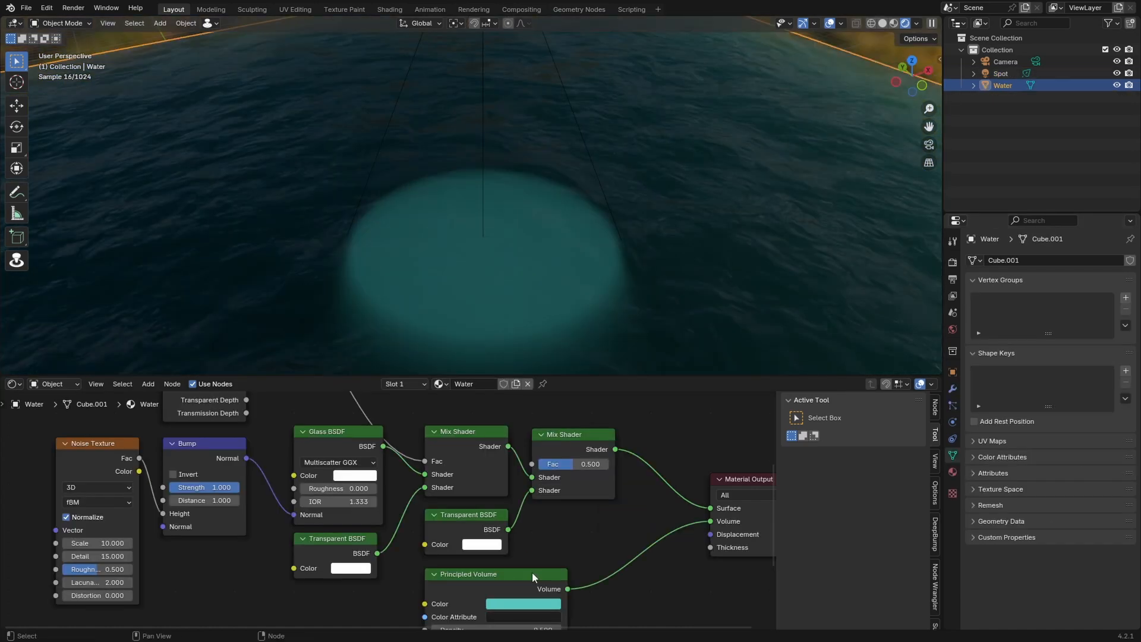
pyautogui.scroll(-1, 533, 572)
pyautogui.moveTo(533, 572); pyautogui.dragTo(509, 512, button='middle')
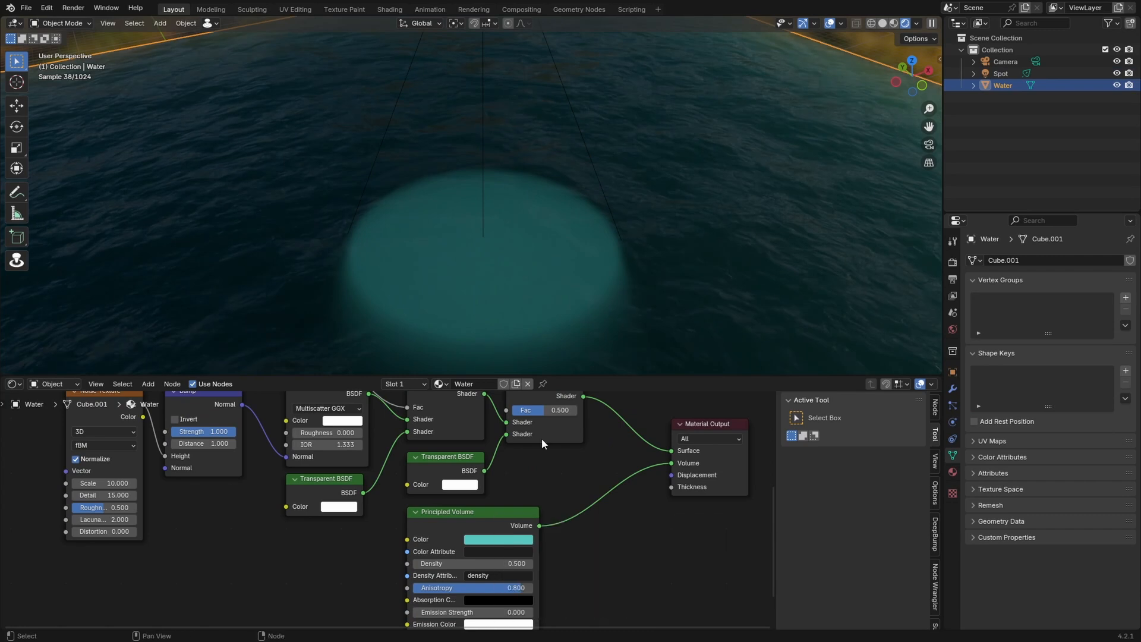
pyautogui.click(482, 151)
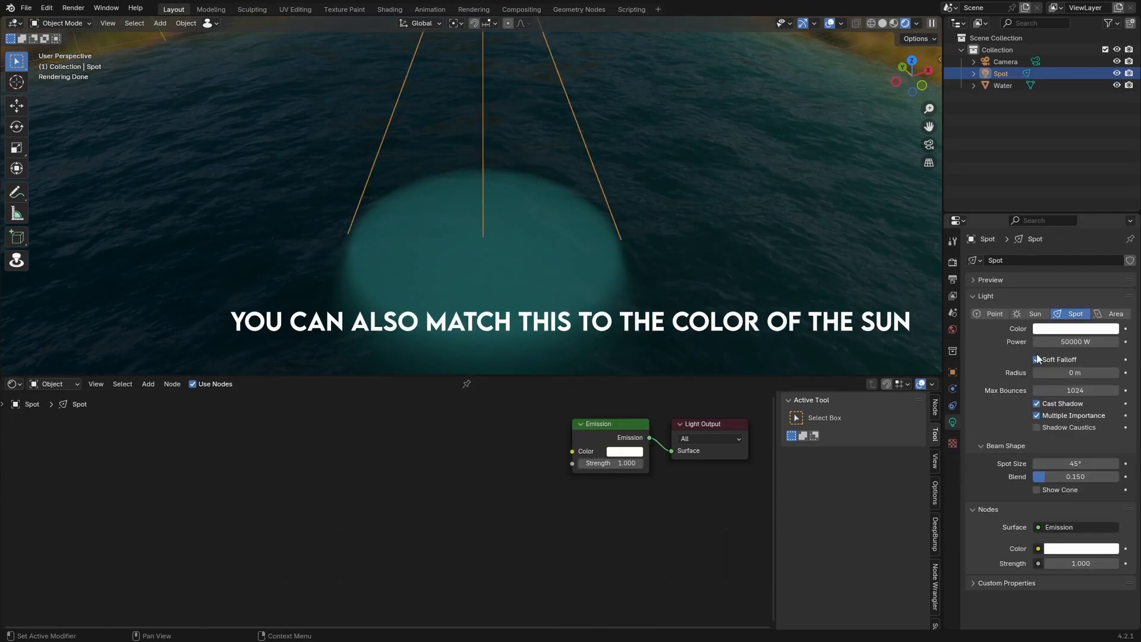
pyautogui.moveTo(743, 321); pyautogui.dragTo(583, 319, button='middle')
# Look through the scene camera and select the camera object.
pyautogui.press('KP_0')
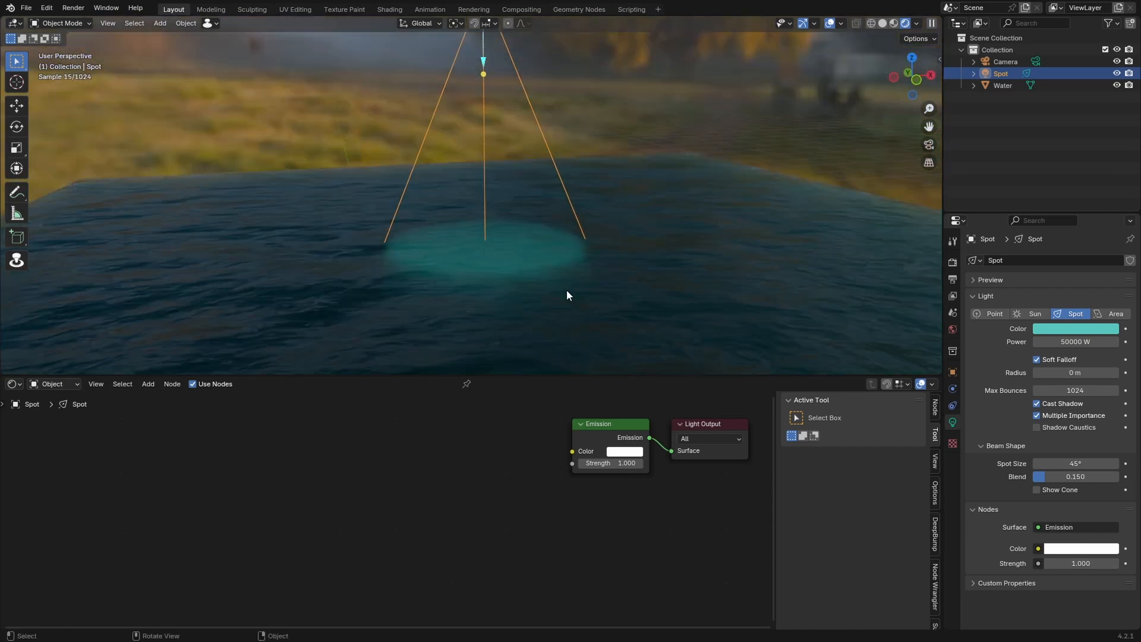
pyautogui.click(1004, 62)
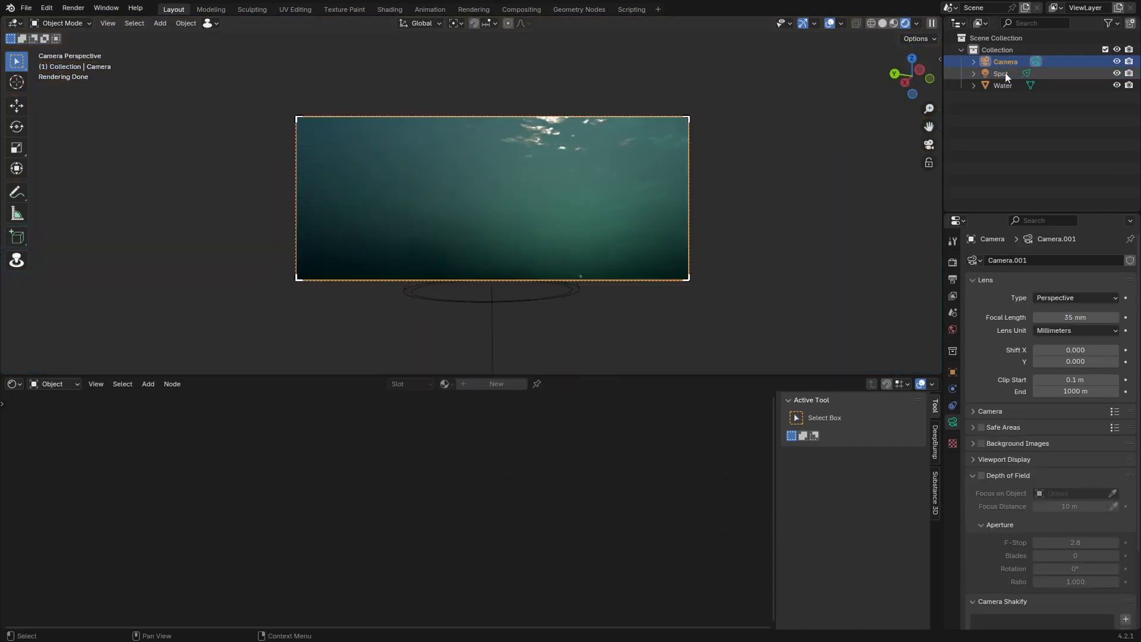
# Reposition the spot light horizontally above the water, constraining the move to the X and Y axes.
pyautogui.click(1004, 74)
pyautogui.moveTo(655, 164); pyautogui.dragTo(632, 264, button='middle')
pyautogui.scroll(-7, 632, 265)
pyautogui.press('g')
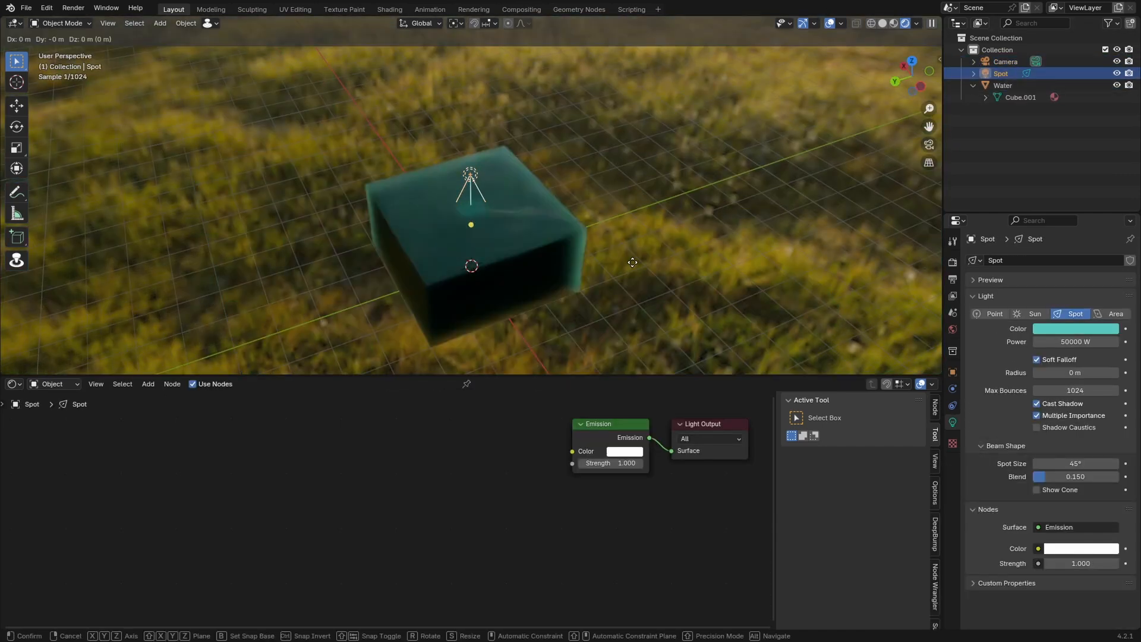
pyautogui.hotkey('shift', 'z')
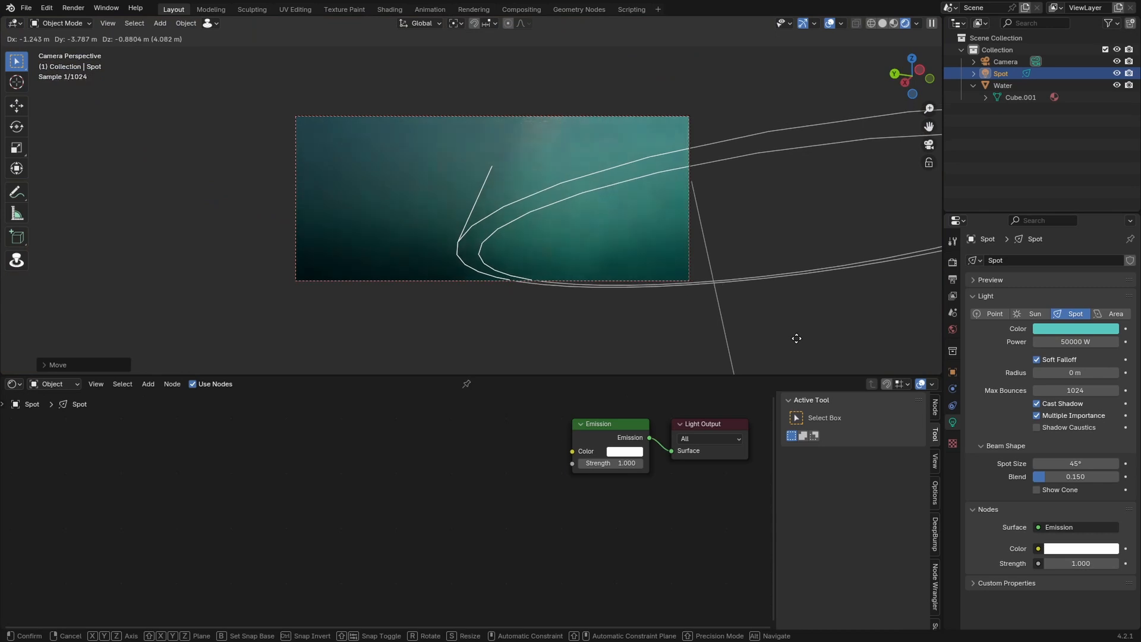
pyautogui.click(668, 316)
pyautogui.moveTo(634, 259); pyautogui.dragTo(586, 321, button='middle')
pyautogui.scroll(4, 529, 286)
pyautogui.press('g')
pyautogui.hotkey('shift', 'z')
pyautogui.click(654, 297)
pyautogui.scroll(5, 649, 343)
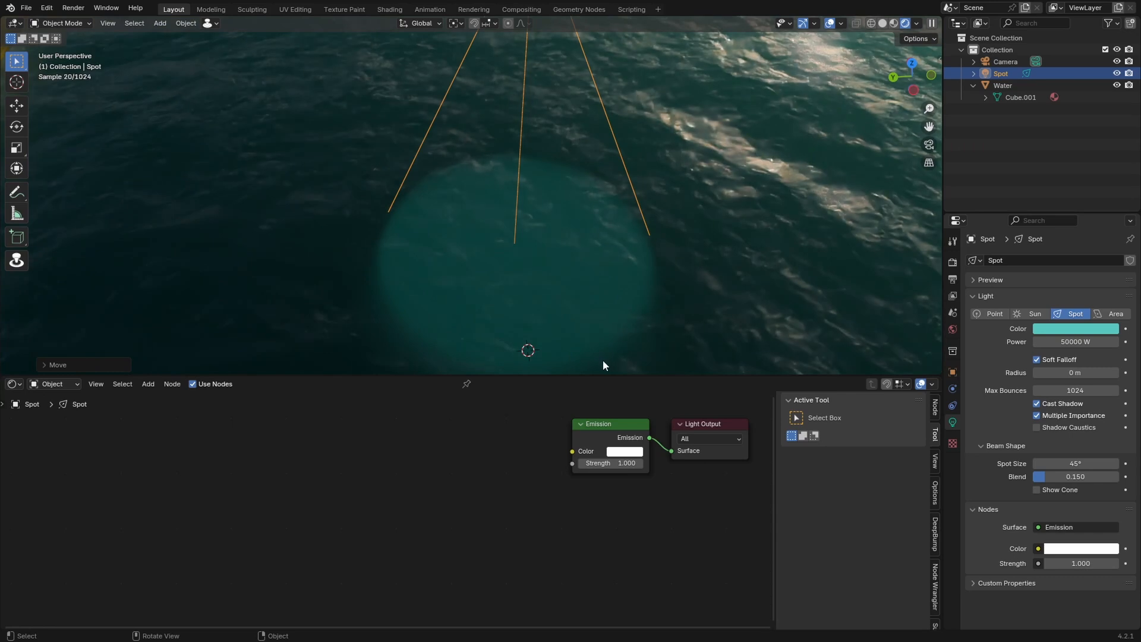
# Adjust the spot light's height above the water surface along the Z axis.
pyautogui.scroll(-5, 604, 358)
pyautogui.moveTo(609, 355); pyautogui.dragTo(562, 355, button='middle')
pyautogui.scroll(6, 603, 340)
pyautogui.press('g')
pyautogui.press('z')
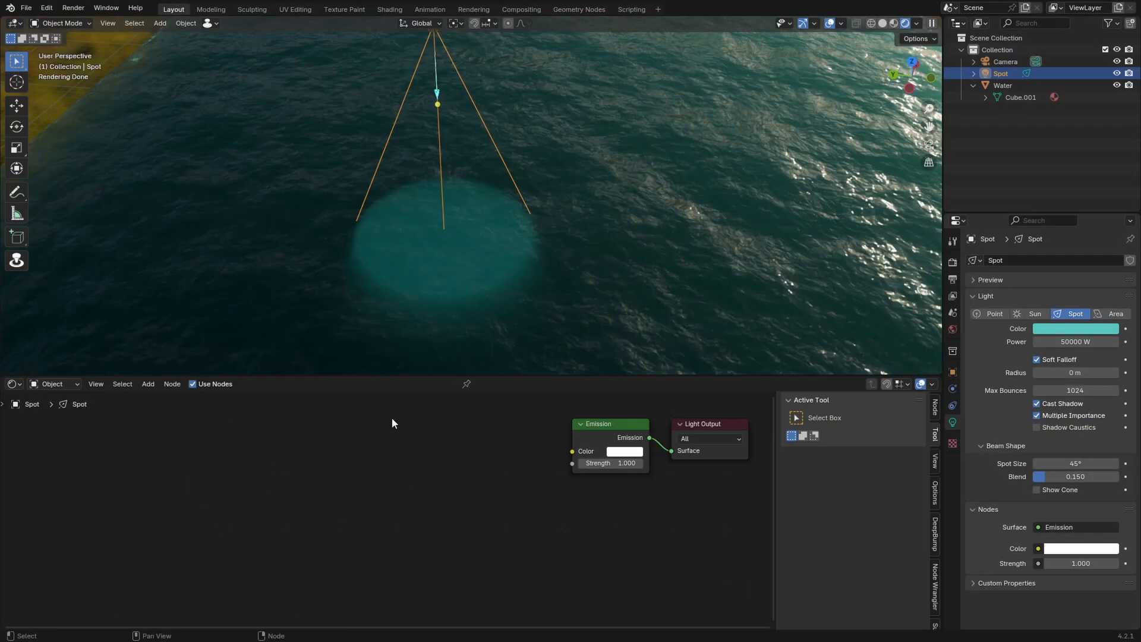
# Add a Voronoi Texture node to the spot light's node tree and set its dimensions to 4D.
pyautogui.scroll(1, 392, 423)
pyautogui.moveTo(387, 445); pyautogui.dragTo(392, 466, button='middle')
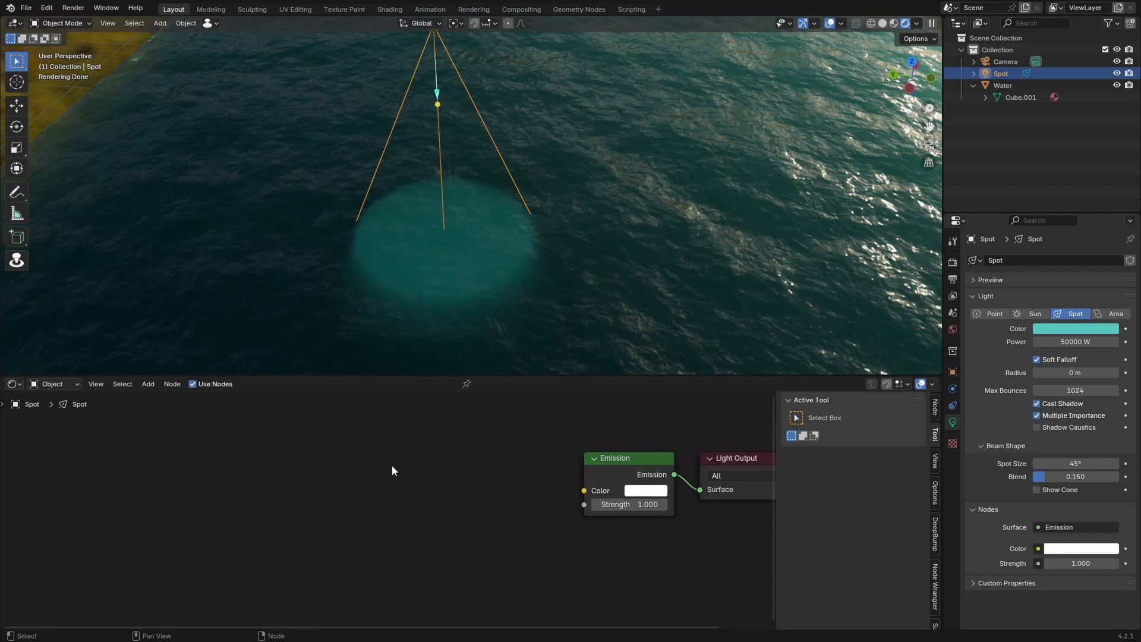
pyautogui.click(622, 459)
pyautogui.press('Home')
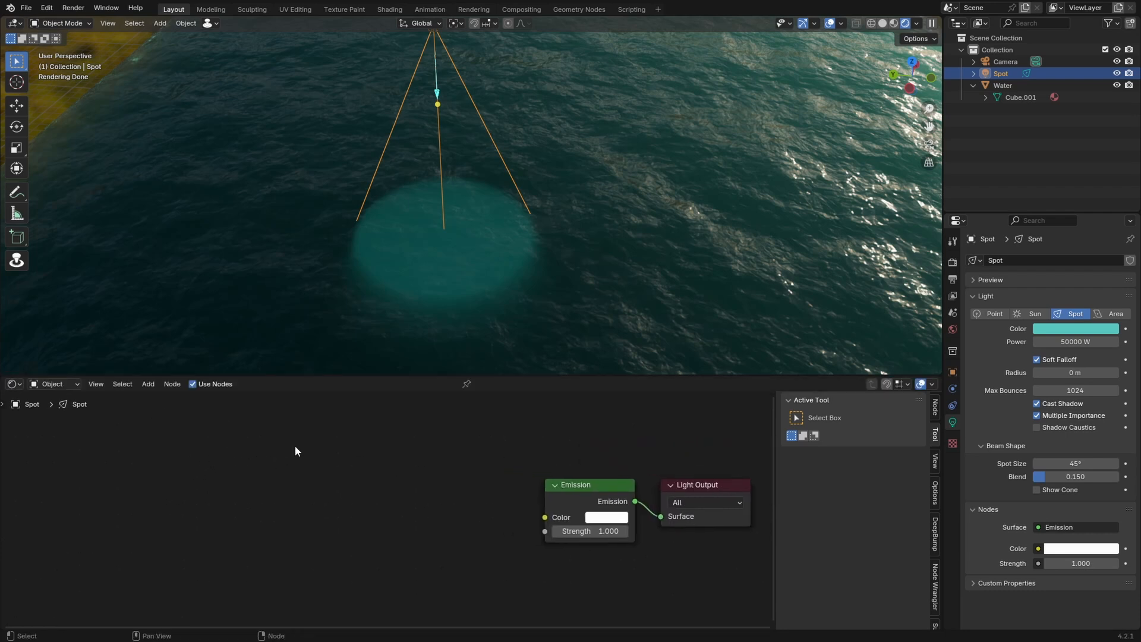
pyautogui.hotkey('shift', 'a')
pyautogui.write('voro')
pyautogui.press('Return')
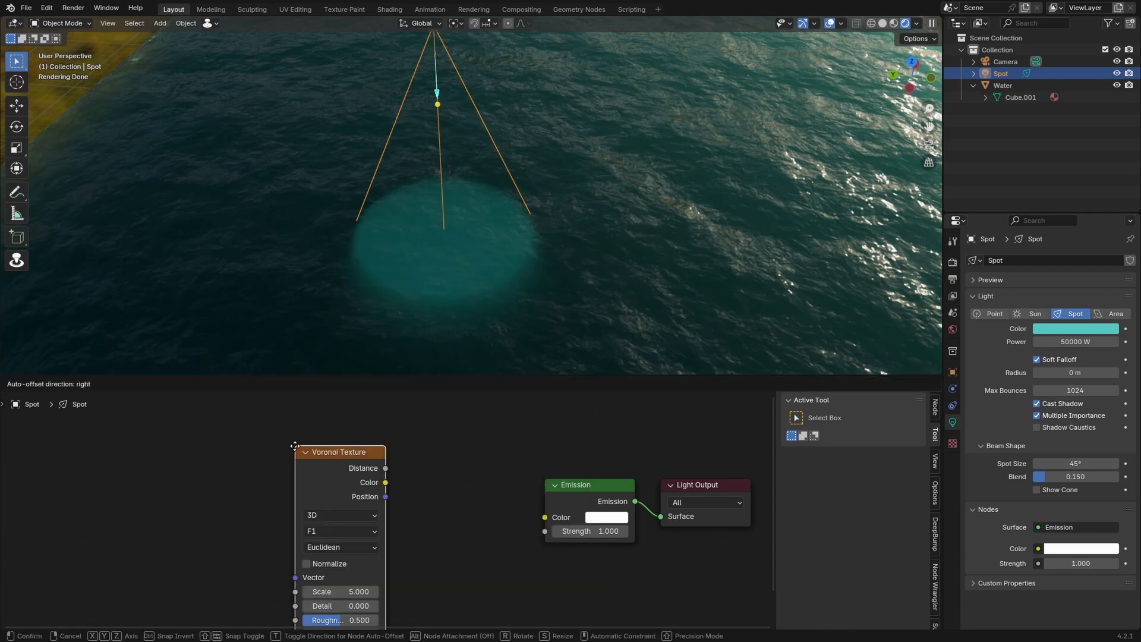
pyautogui.click(274, 427)
pyautogui.moveTo(227, 512); pyautogui.dragTo(294, 511, button='middle')
pyautogui.click(364, 497)
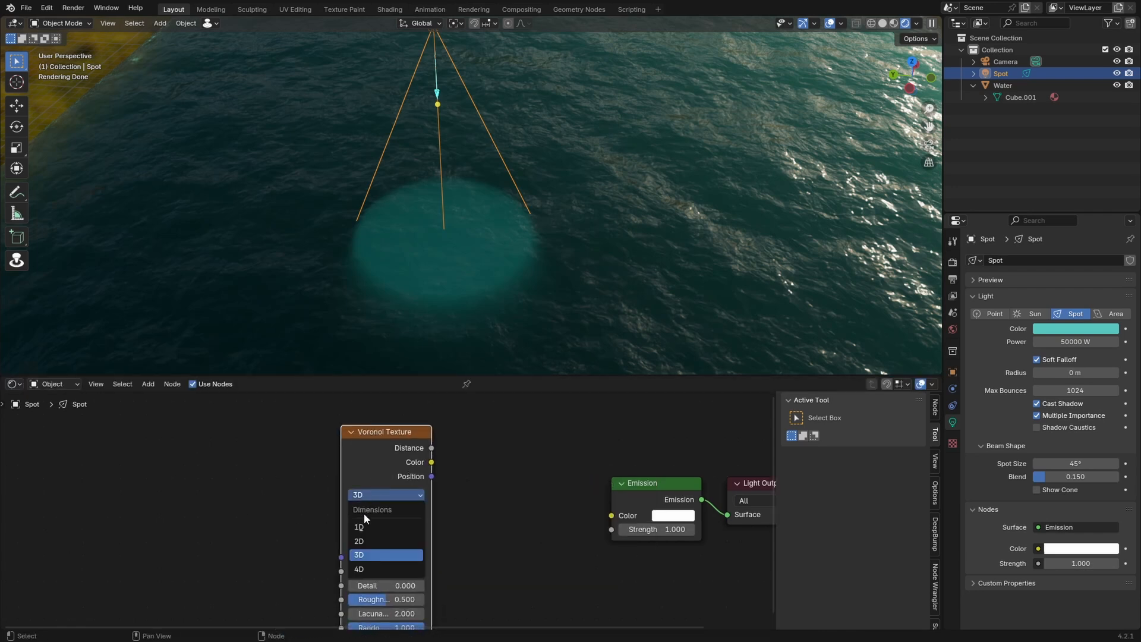
pyautogui.click(367, 568)
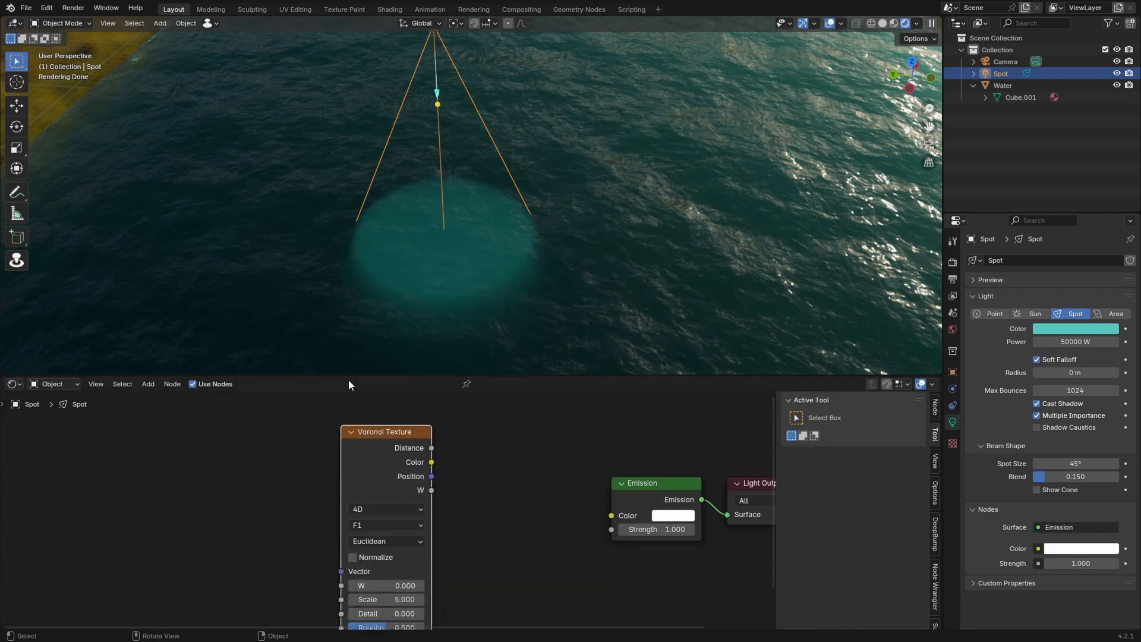
# Duplicate the Voronoi Texture below the original and set both textures to Smooth F1 with the Euclidean metric.
pyautogui.hotkey('shift', 'd')
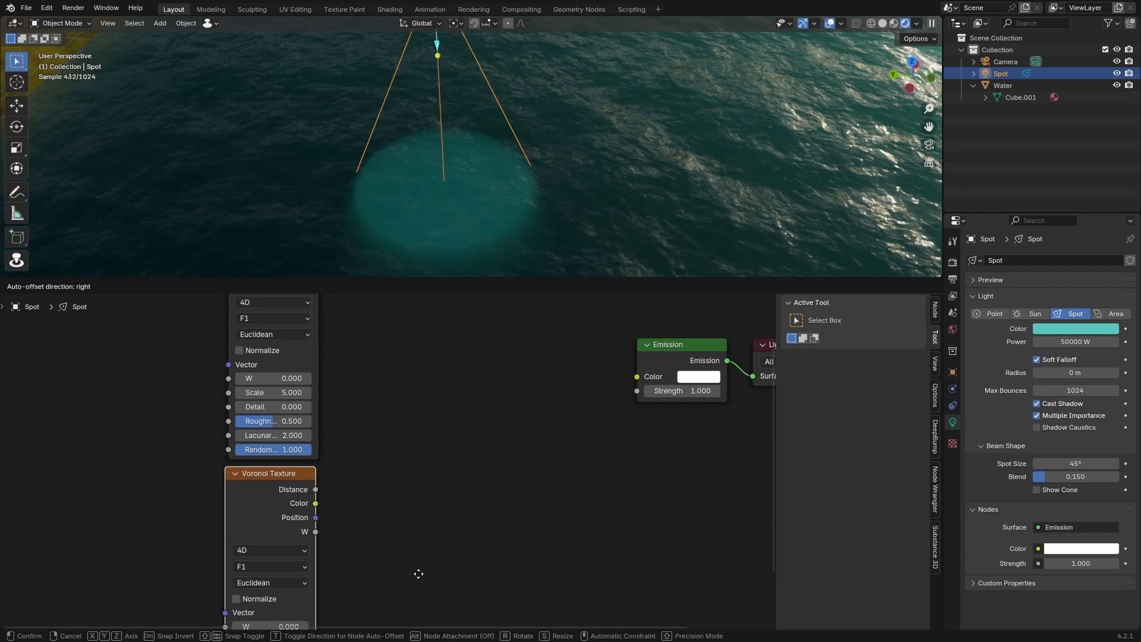
pyautogui.click(418, 573)
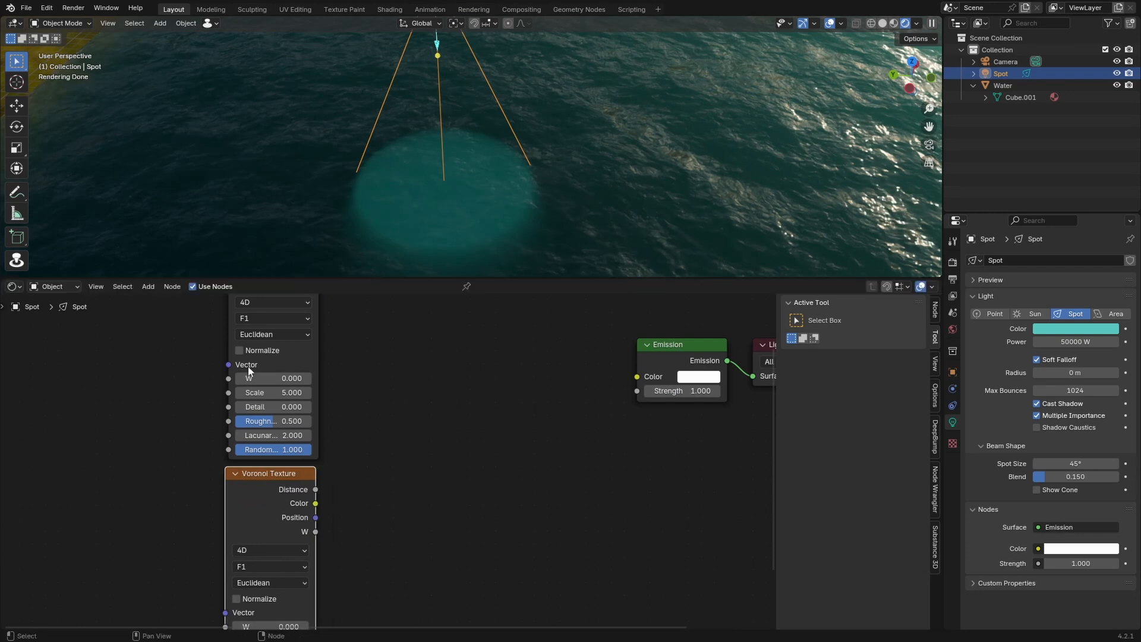
pyautogui.click(258, 318)
pyautogui.click(258, 362)
pyautogui.click(248, 579)
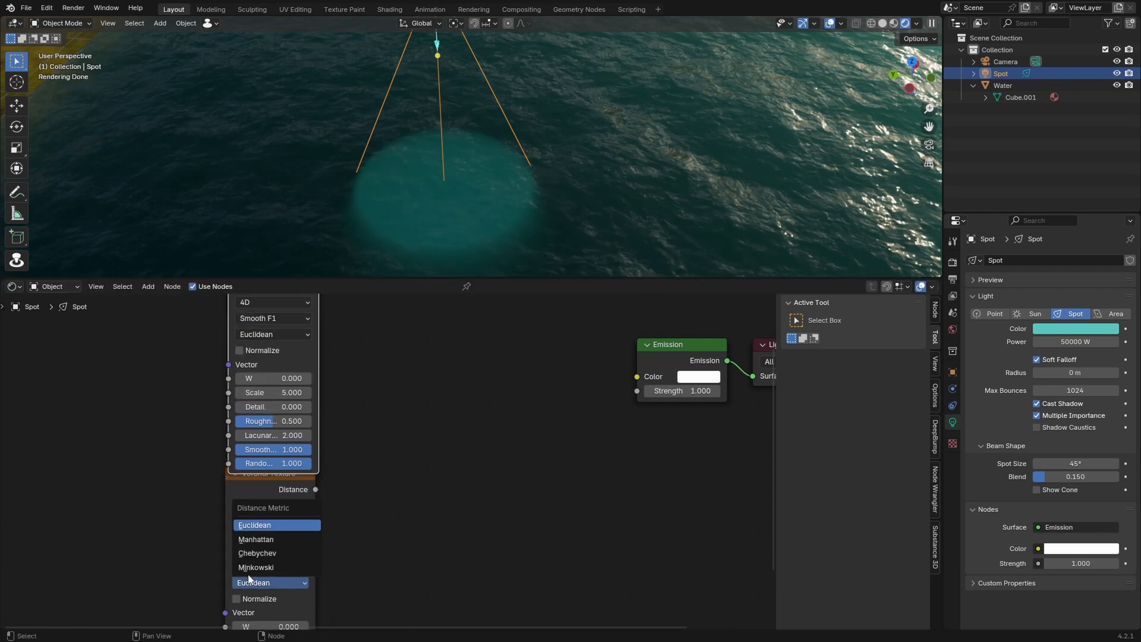
pyautogui.click(246, 575)
pyautogui.click(240, 566)
pyautogui.click(265, 524)
pyautogui.moveTo(336, 572); pyautogui.dragTo(377, 389, button='middle')
pyautogui.press('g')
pyautogui.click(352, 465)
pyautogui.click(361, 443)
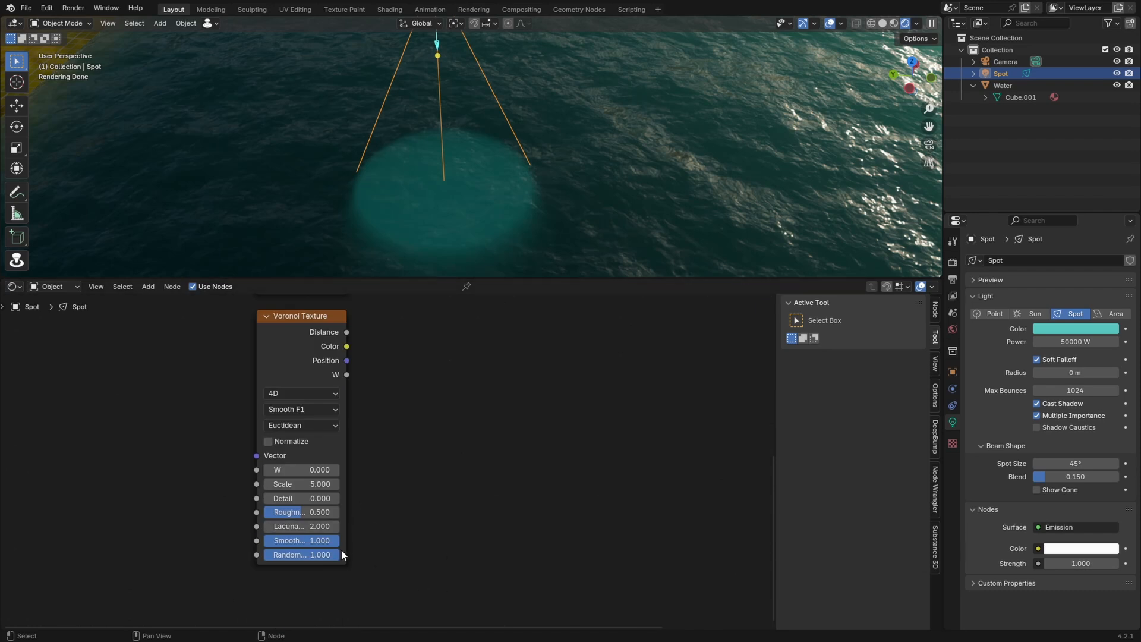
# Set the lower Voronoi Texture's Smoothness to 0.
pyautogui.moveTo(315, 541); pyautogui.dragTo(236, 541)
pyautogui.scroll(-4, 385, 403)
pyautogui.moveTo(385, 375); pyautogui.dragTo(372, 506, button='middle')
pyautogui.moveTo(303, 518); pyautogui.dragTo(289, 554, button='middle')
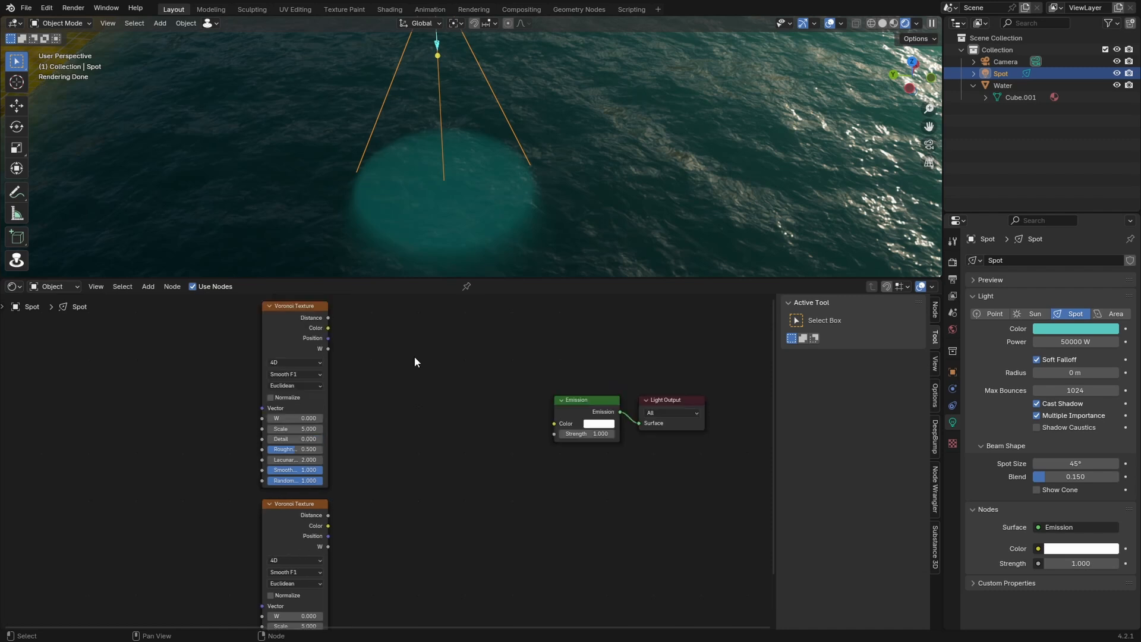
# Combine both Voronoi Distance outputs in a Mix Color node set to Difference with factor 1, and feed its result into the Emission color.
pyautogui.hotkey('shift', 'a')
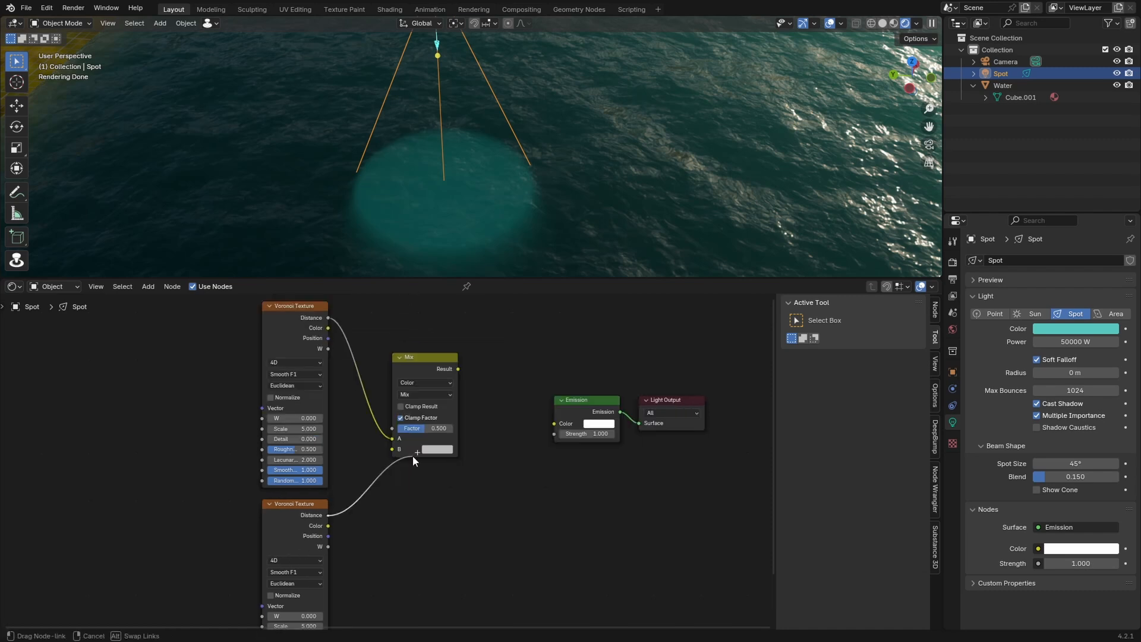
pyautogui.moveTo(412, 456); pyautogui.dragTo(408, 451)
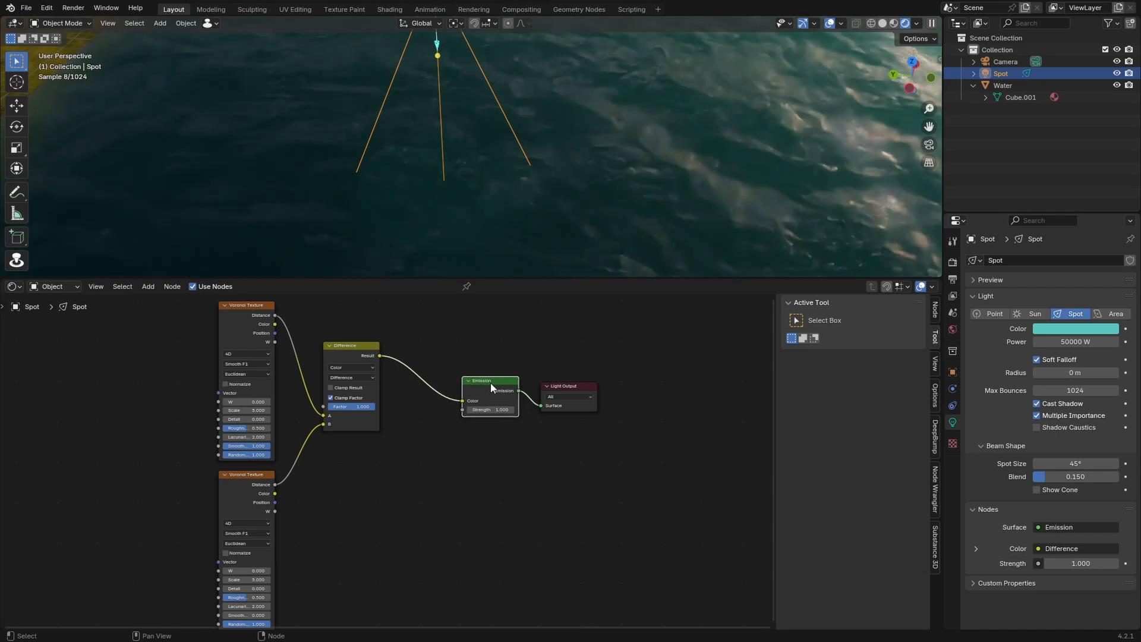
pyautogui.moveTo(480, 237); pyautogui.dragTo(457, 204, button='middle')
pyautogui.scroll(4, 456, 204)
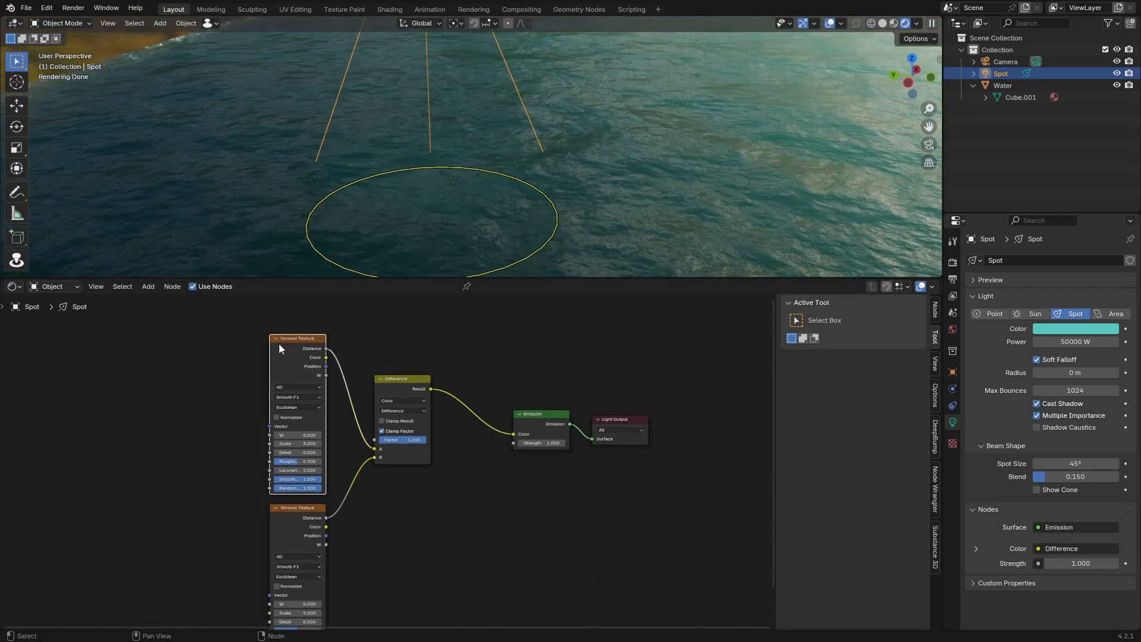
# Add Texture Coordinate and Mapping nodes using the Normal output, and connect the Mapping vector to both Voronoi Textures.
pyautogui.hotkey('ctrl', 't')
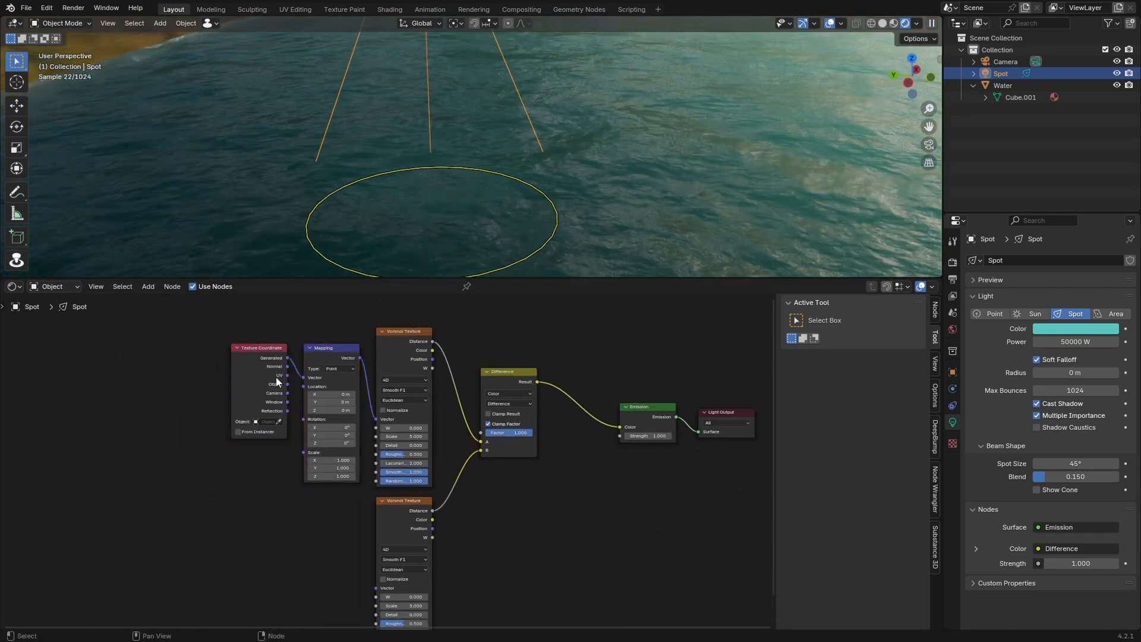
pyautogui.moveTo(289, 366); pyautogui.dragTo(361, 630)
pyautogui.scroll(2, 370, 377)
pyautogui.moveTo(360, 630); pyautogui.dragTo(371, 561)
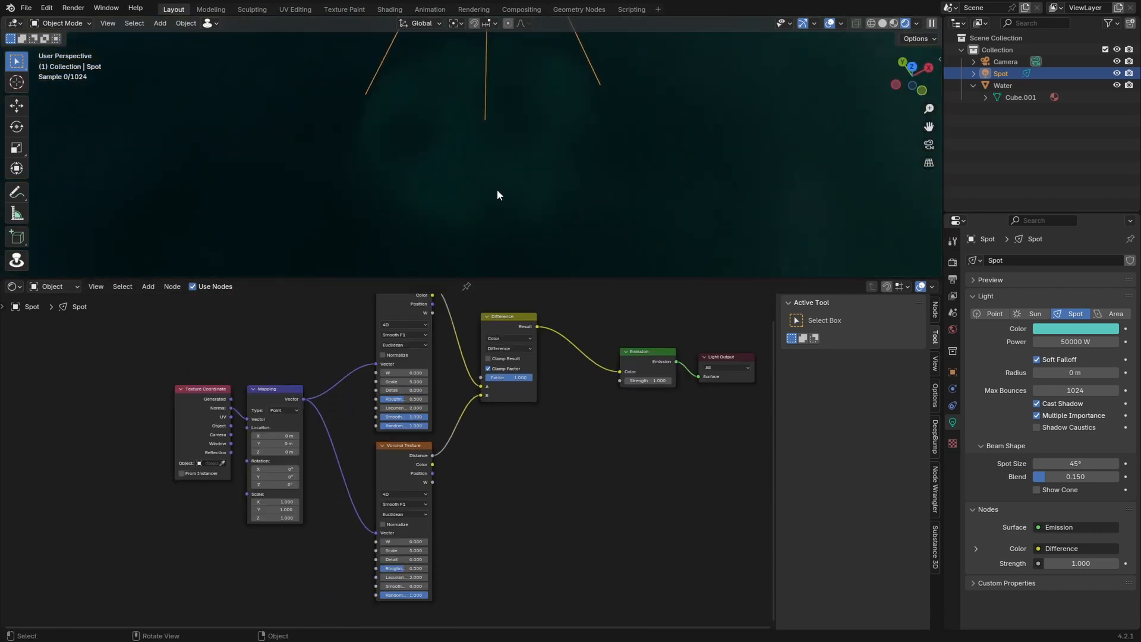
pyautogui.scroll(2, 511, 193)
pyautogui.moveTo(500, 106); pyautogui.dragTo(497, 113, button='middle')
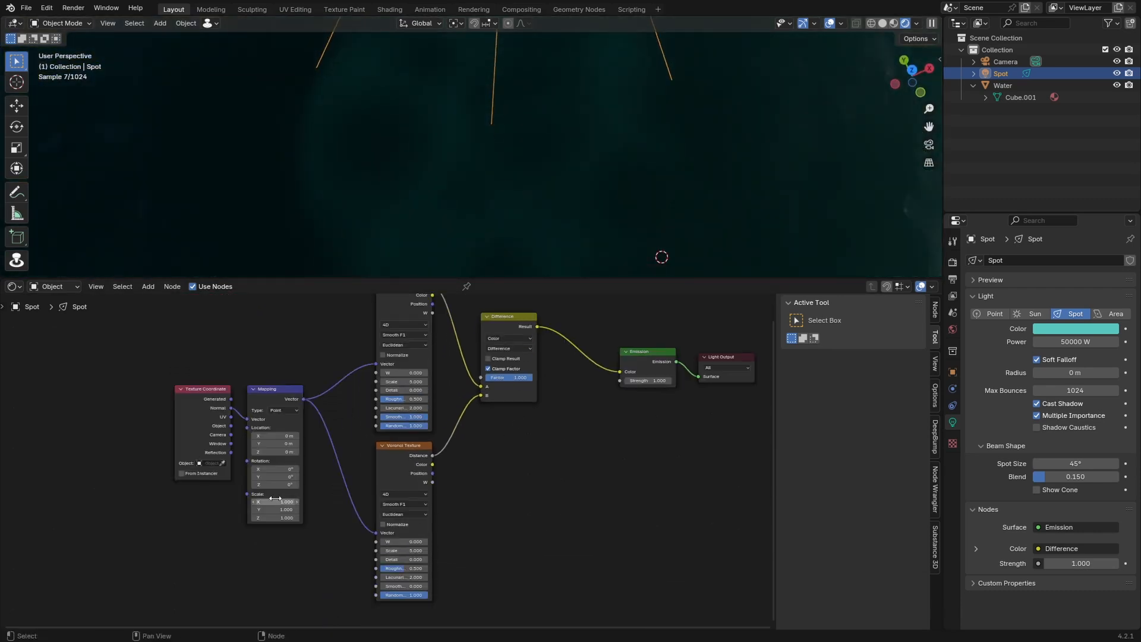
# Group all the spot light's nodes except the Light Output and space out the nodes inside the group.
pyautogui.scroll(-1, 313, 563)
pyautogui.moveTo(612, 582); pyautogui.dragTo(74, 295)
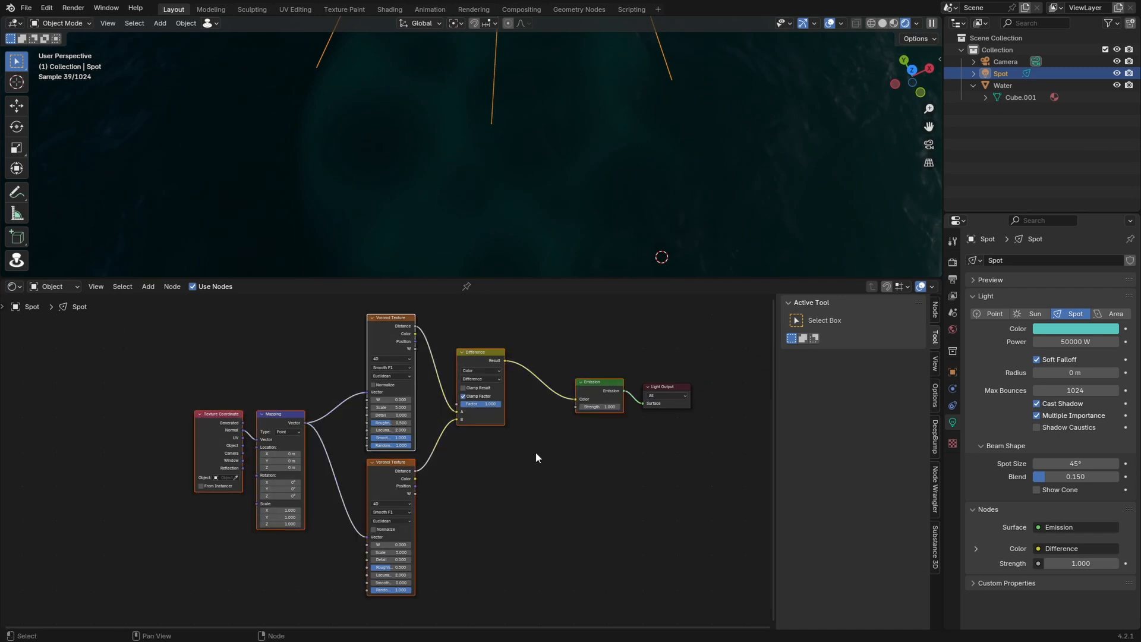
pyautogui.hotkey('ctrl', 'g')
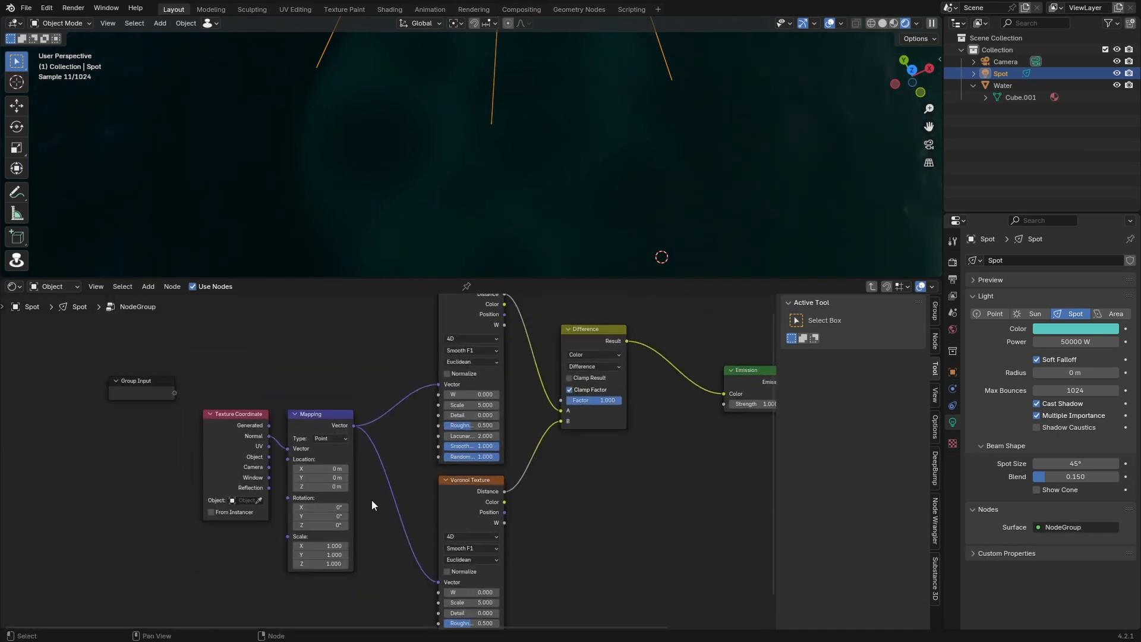
pyautogui.press('g')
pyautogui.click(407, 479)
# Expose W, Scale and Randomness as group inputs and connect each of them to both Voronoi Textures.
pyautogui.scroll(2, 437, 424)
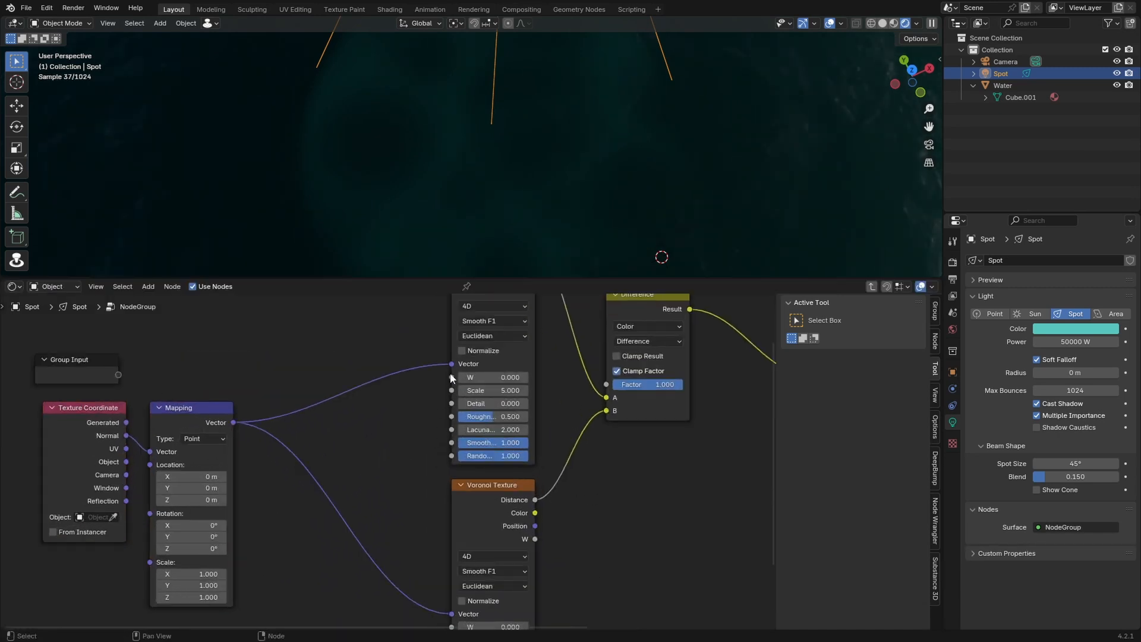
pyautogui.moveTo(451, 376); pyautogui.dragTo(108, 381)
pyautogui.moveTo(460, 598); pyautogui.dragTo(455, 545, button='middle')
pyautogui.moveTo(446, 573); pyautogui.dragTo(180, 352)
pyautogui.moveTo(409, 582); pyautogui.dragTo(426, 431, button='middle')
pyautogui.moveTo(498, 494); pyautogui.dragTo(198, 321)
pyautogui.scroll(1, 516, 469)
pyautogui.moveTo(664, 442); pyautogui.dragTo(521, 430, button='middle')
pyautogui.click(515, 469)
pyautogui.scroll(-2, 515, 469)
# Make room before the Emission node and insert a Color Ramp between the Difference result and the Emission color.
pyautogui.moveTo(725, 315); pyautogui.dragTo(540, 493, button='middle')
pyautogui.moveTo(694, 496); pyautogui.dragTo(484, 405)
pyautogui.press('g')
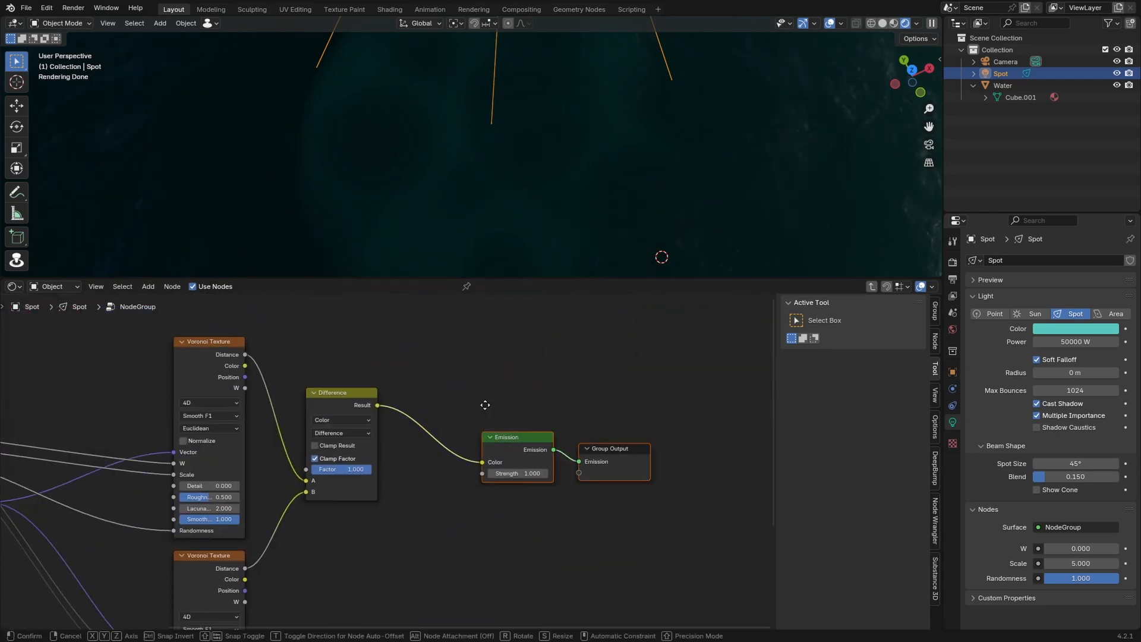
pyautogui.click(558, 405)
pyautogui.hotkey('shift', 'a')
pyautogui.click(490, 364)
pyautogui.write('colo')
pyautogui.press('Down')
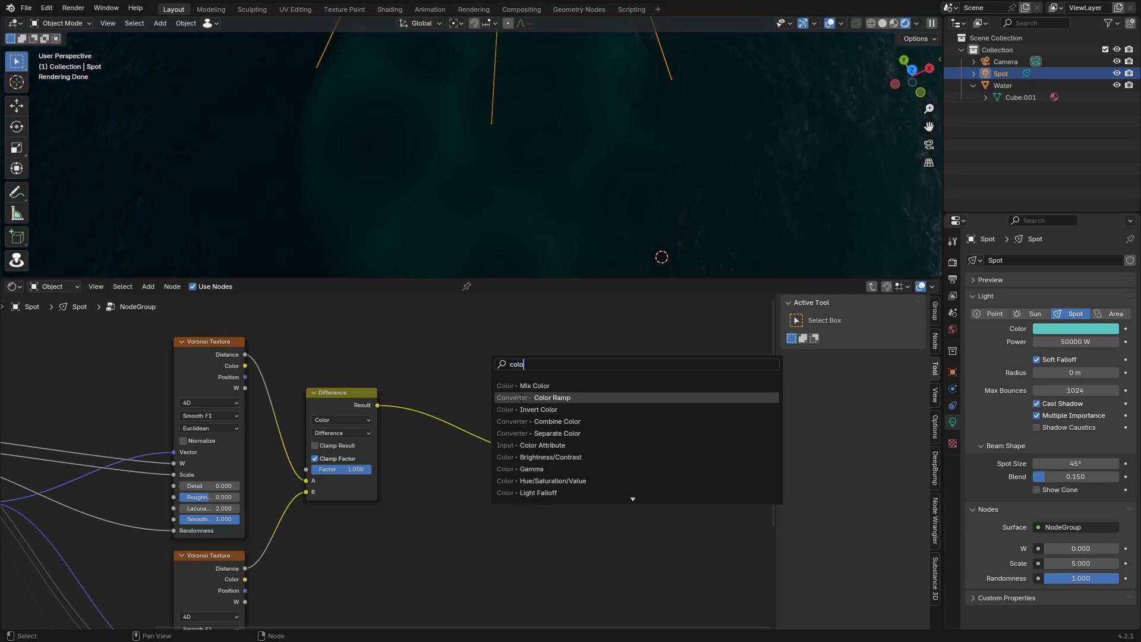
pyautogui.press('Return')
pyautogui.click(420, 384)
pyautogui.moveTo(447, 443); pyautogui.dragTo(404, 435, button='middle')
# Sharpen the Color Ramp by moving the black stop to 0.095 and bringing the white stop close beside it.
pyautogui.scroll(5, 404, 436)
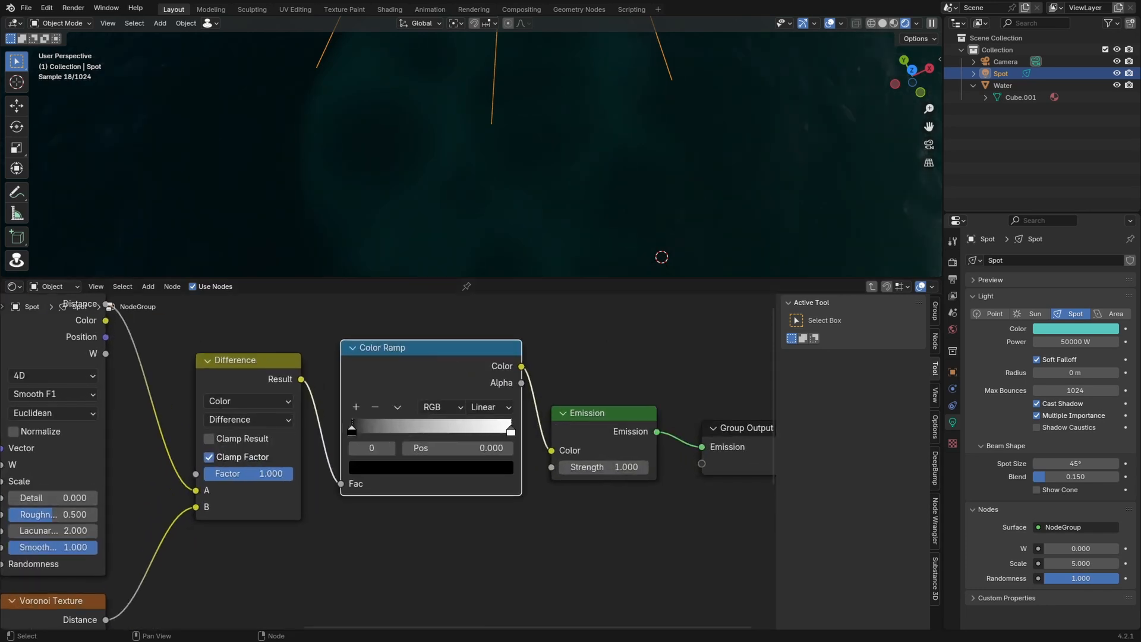
pyautogui.moveTo(352, 428); pyautogui.dragTo(365, 431)
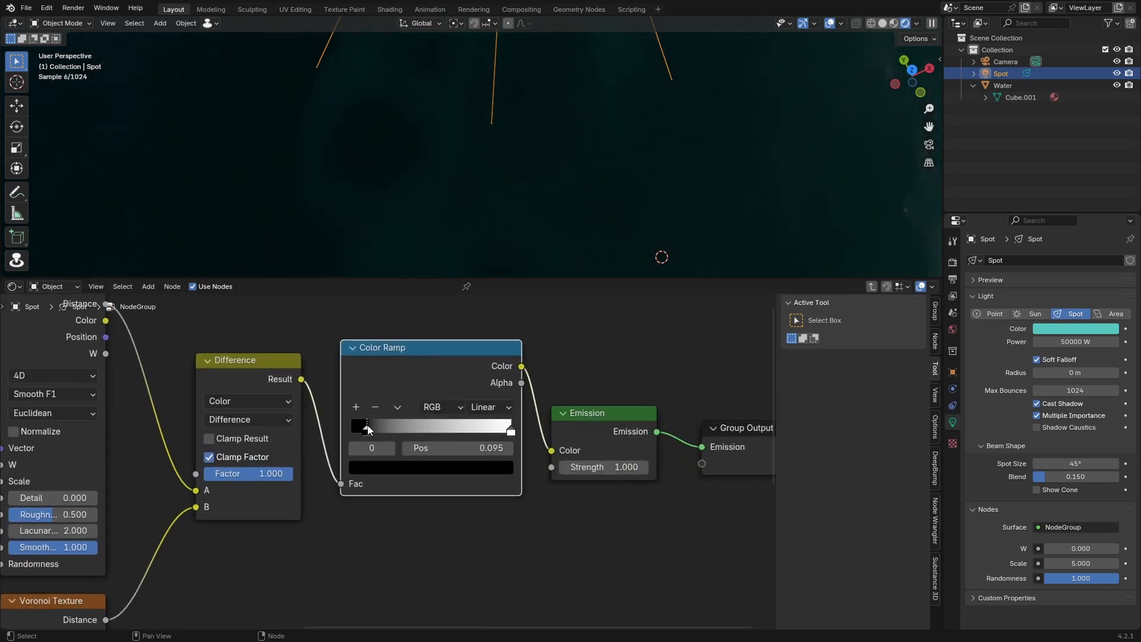
pyautogui.moveTo(511, 434); pyautogui.dragTo(378, 430)
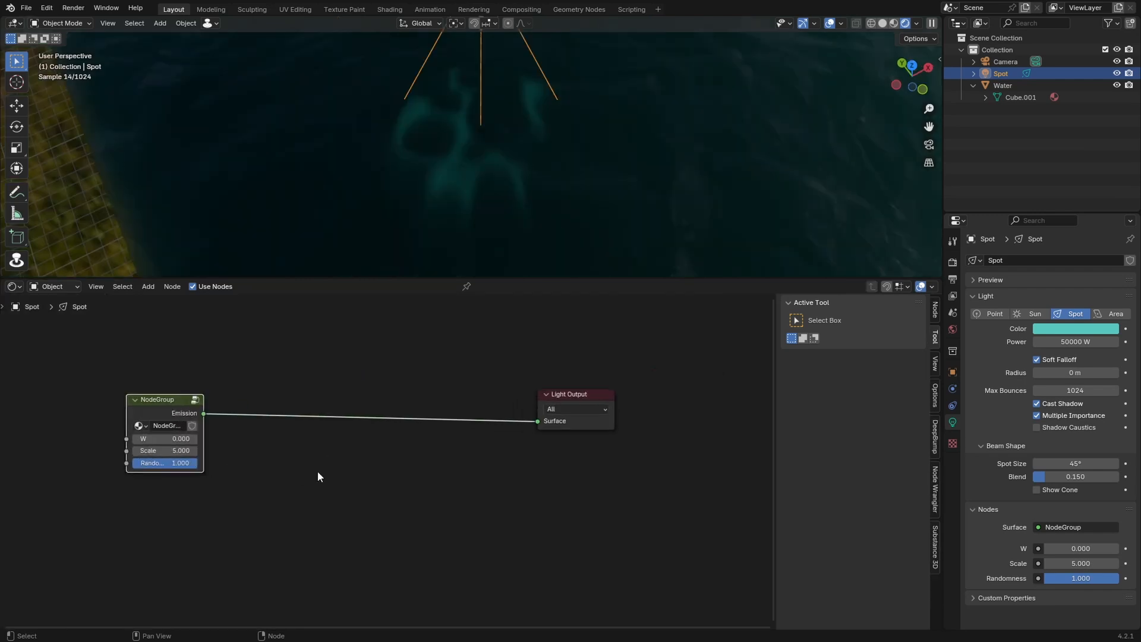
# Move the node group next to the Light Output and rename it Caustics, with a Scale of 25.
pyautogui.press('g')
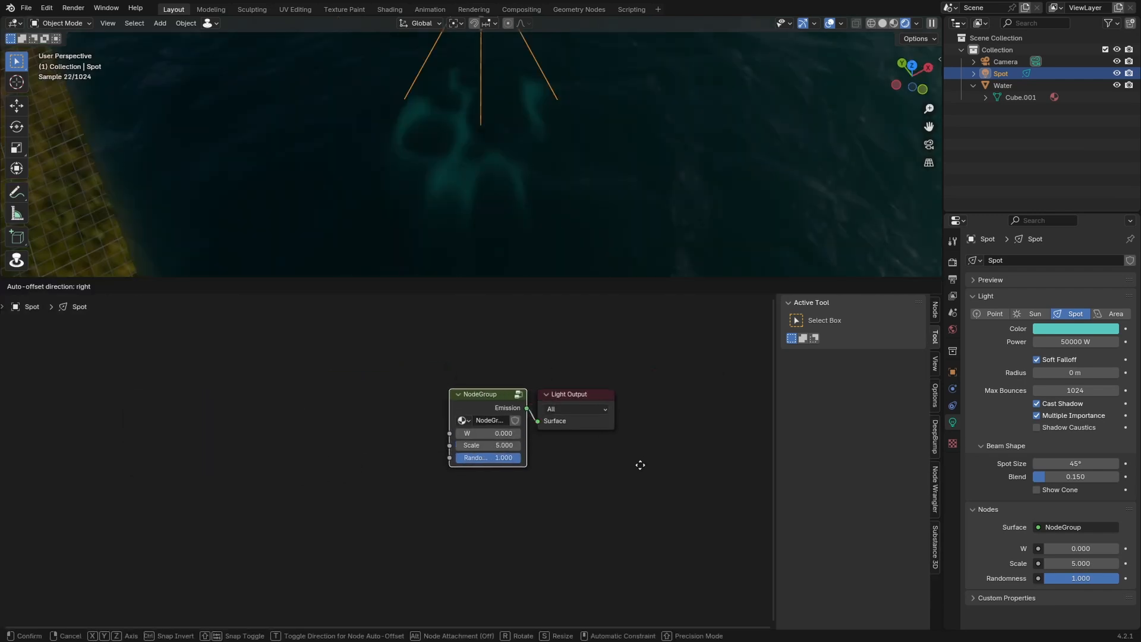
pyautogui.click(631, 466)
pyautogui.scroll(5, 639, 431)
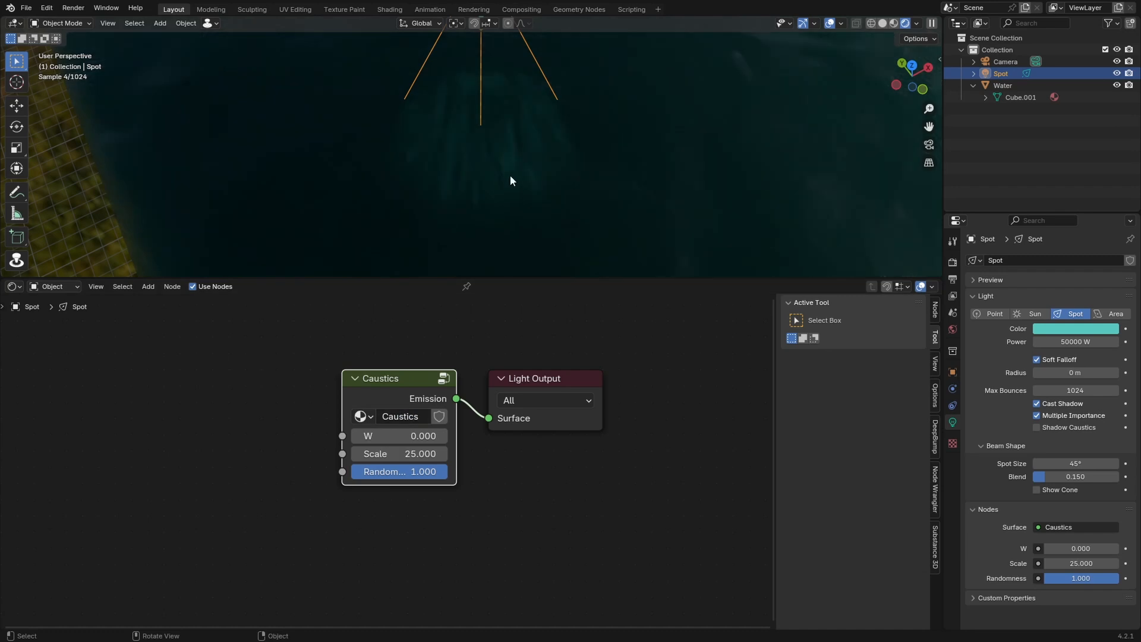
# Set the Caustics group's Scale to 10 for a larger light pattern.
pyautogui.scroll(2, 515, 182)
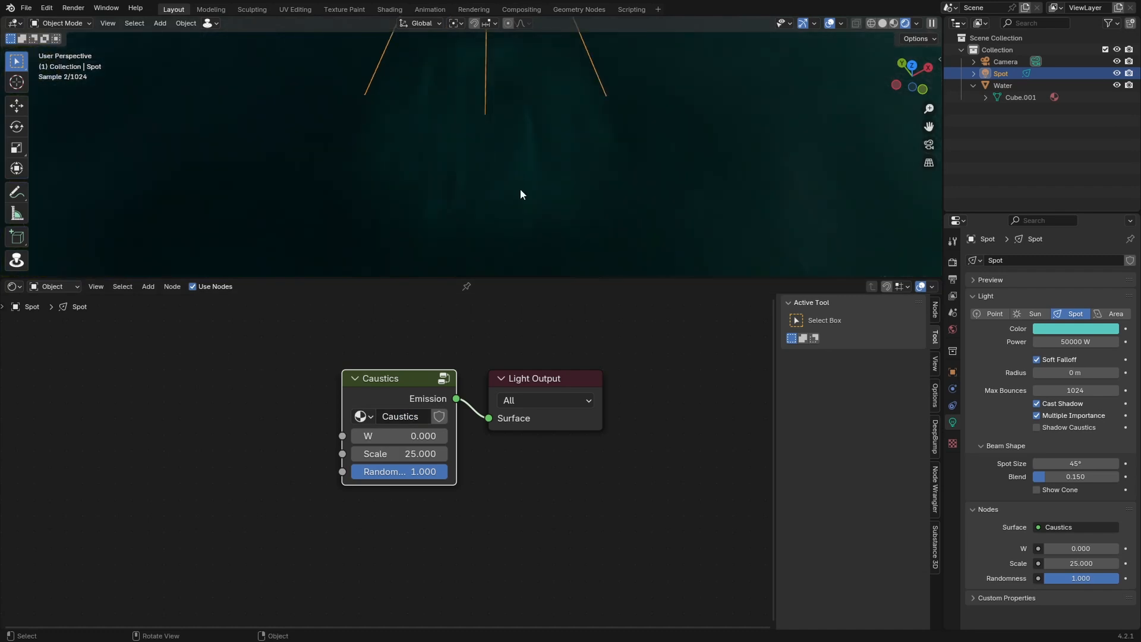
pyautogui.doubleClick(416, 453)
pyautogui.write('10')
pyautogui.press('Return')
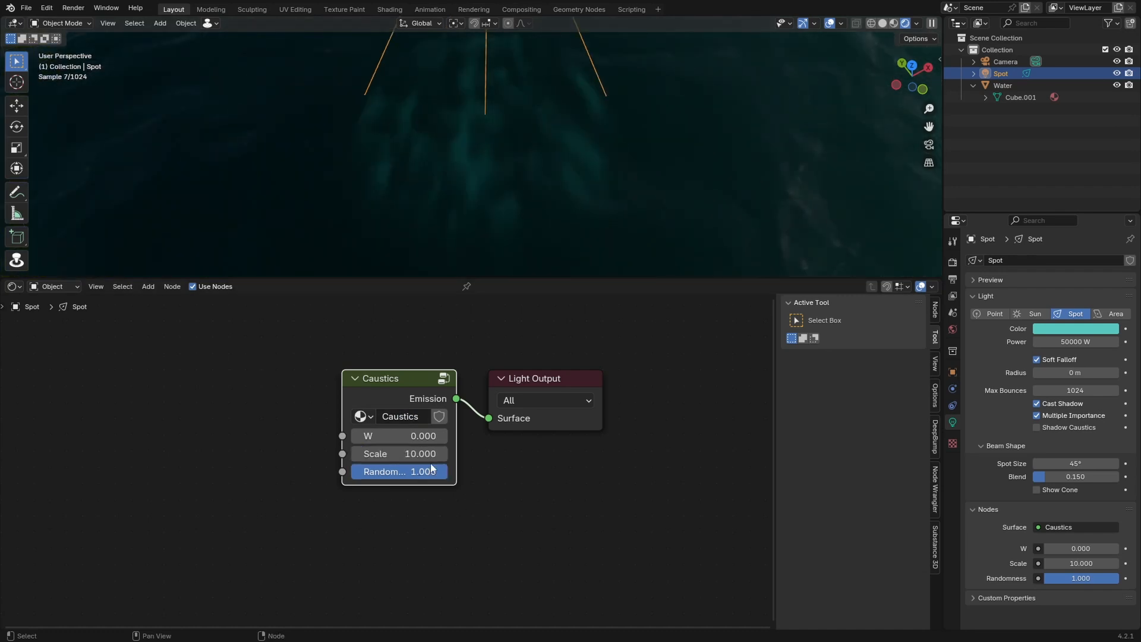
# Animate the Caustics group's W value with a #frame driver and play the animation.
pyautogui.moveTo(401, 436); pyautogui.dragTo(451, 436)
pyautogui.hotkey('ctrl', 'z')
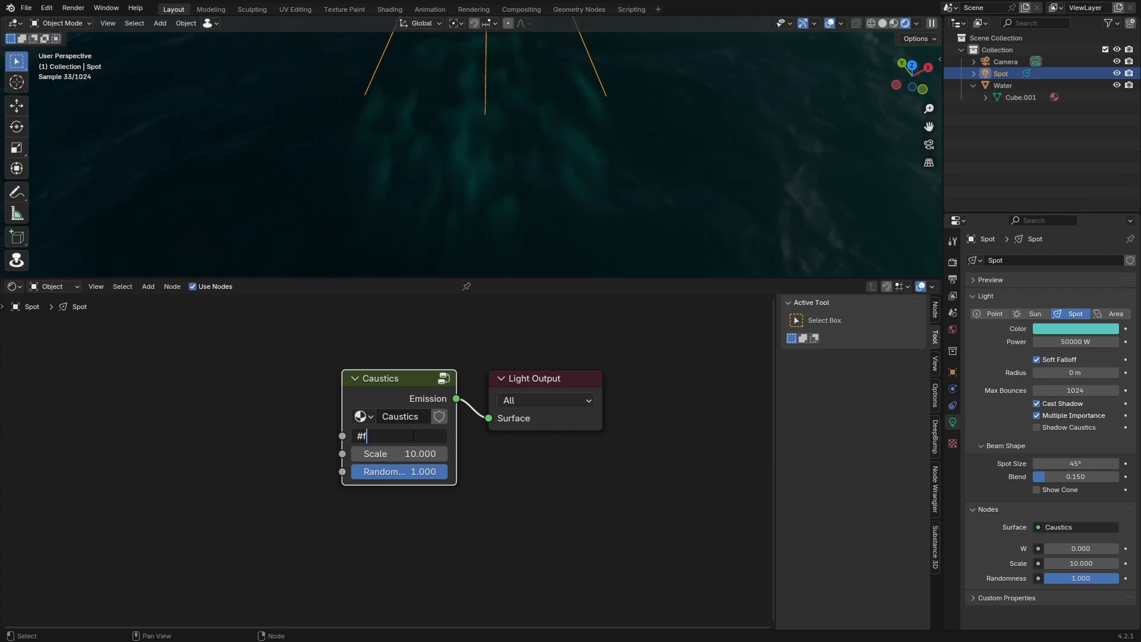
pyautogui.press('Return')
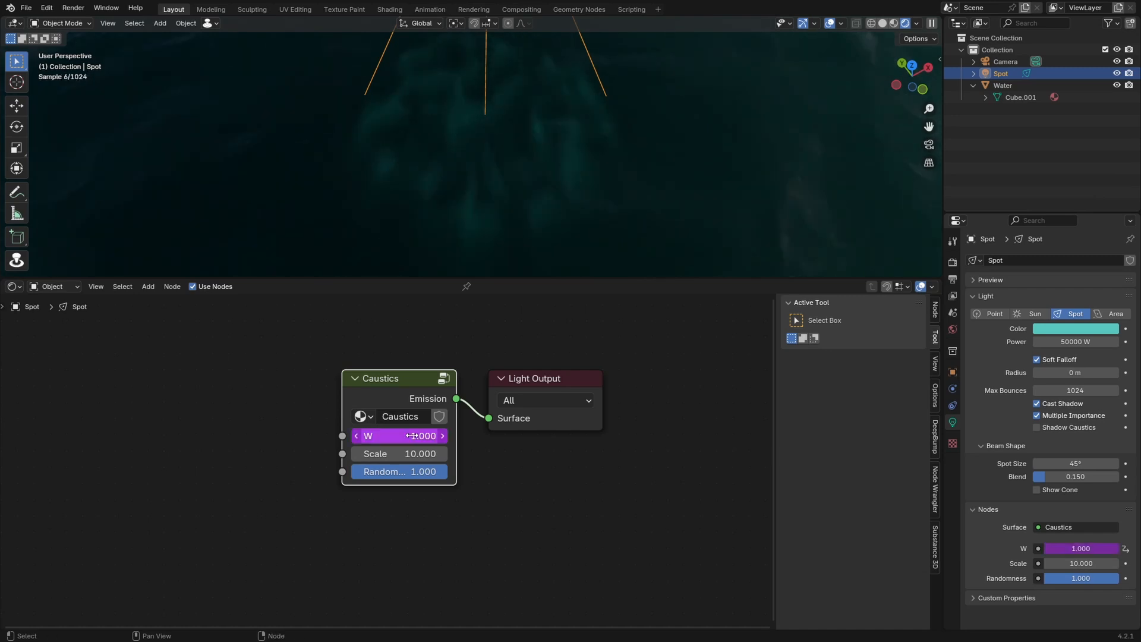
pyautogui.press('space')
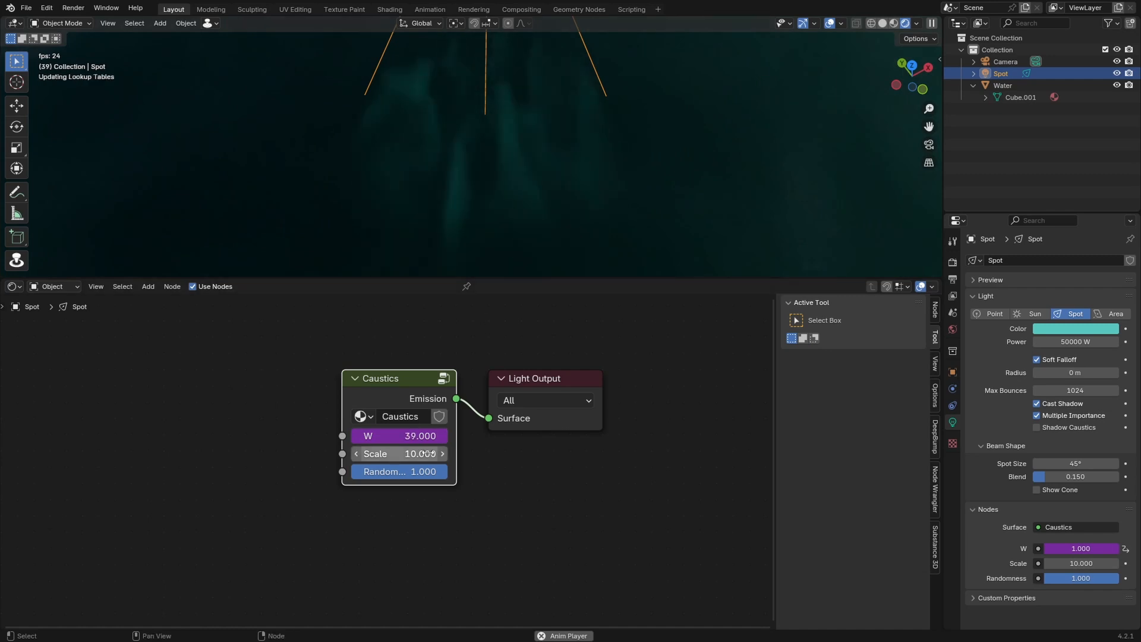
# Slow the caustics animation by changing the Caustics group's W driver expression to frame/1200.
pyautogui.press('space')
pyautogui.doubleClick(424, 436)
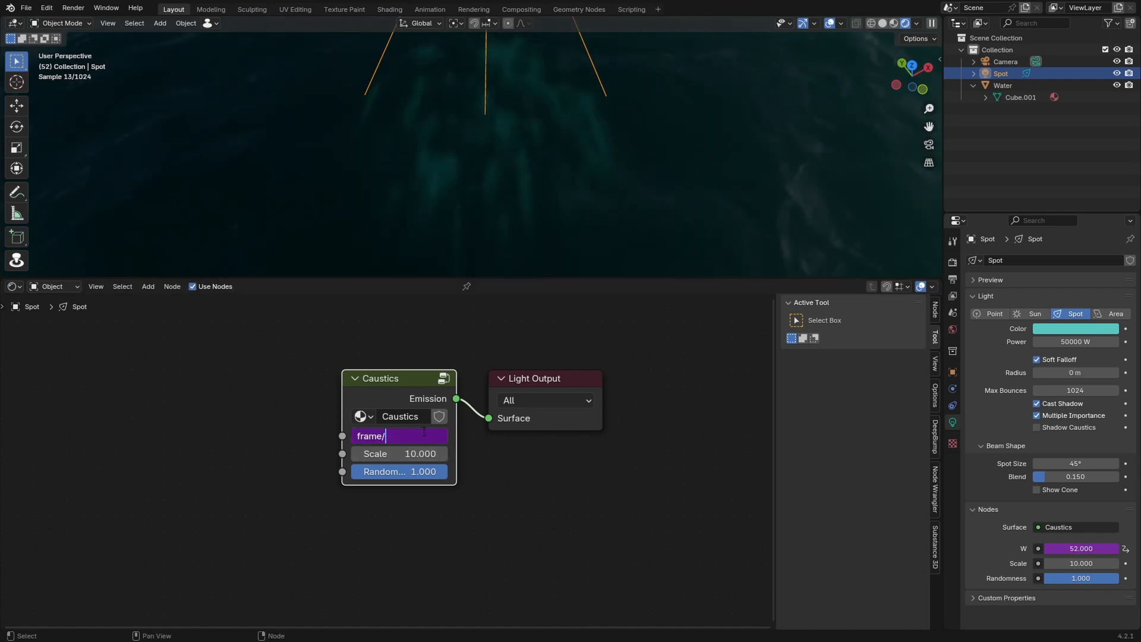
pyautogui.write('/1200')
pyautogui.press('Return')
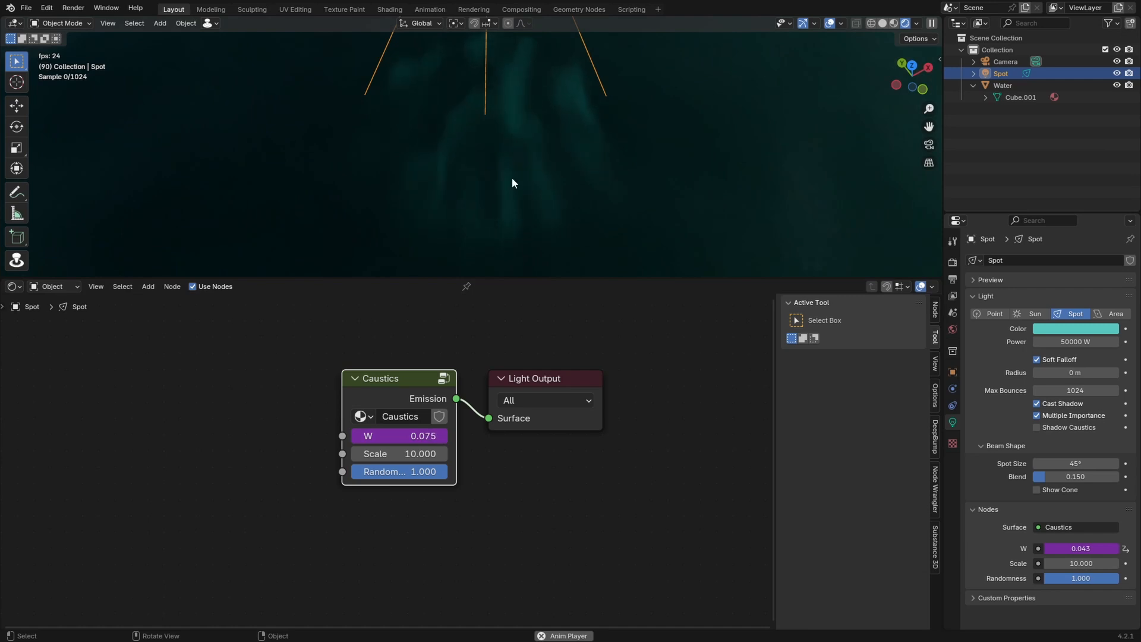
# Aim the spot light into the frame with a free trackball rotation while looking through the camera.
pyautogui.press('KP_0')
pyautogui.press('r')
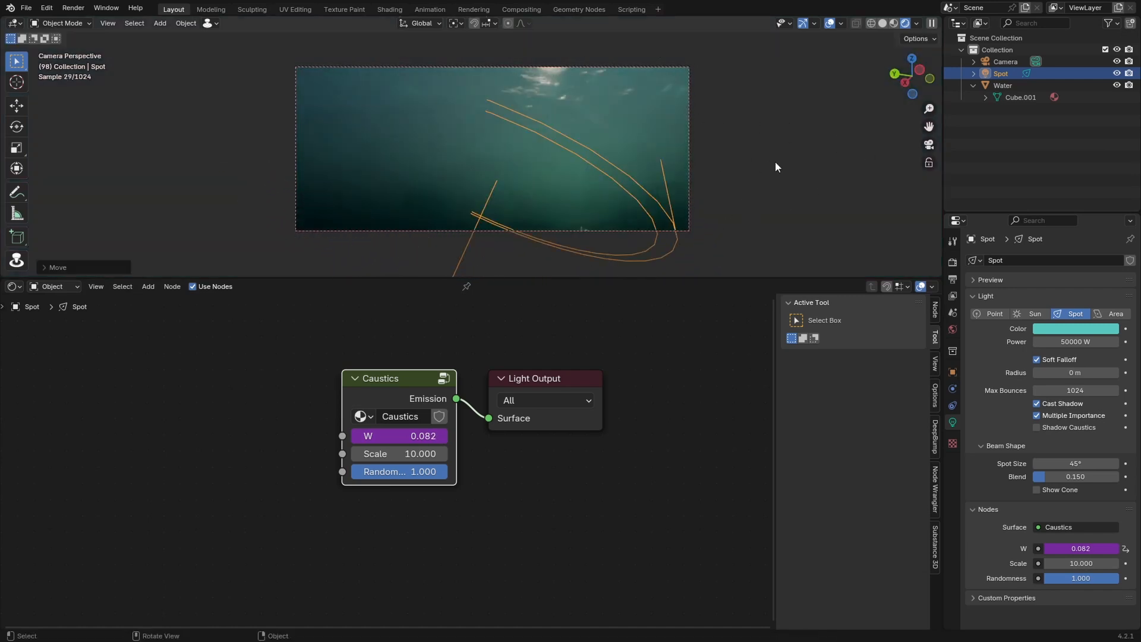
pyautogui.press('r')
pyautogui.press('r')
pyautogui.click(772, 145)
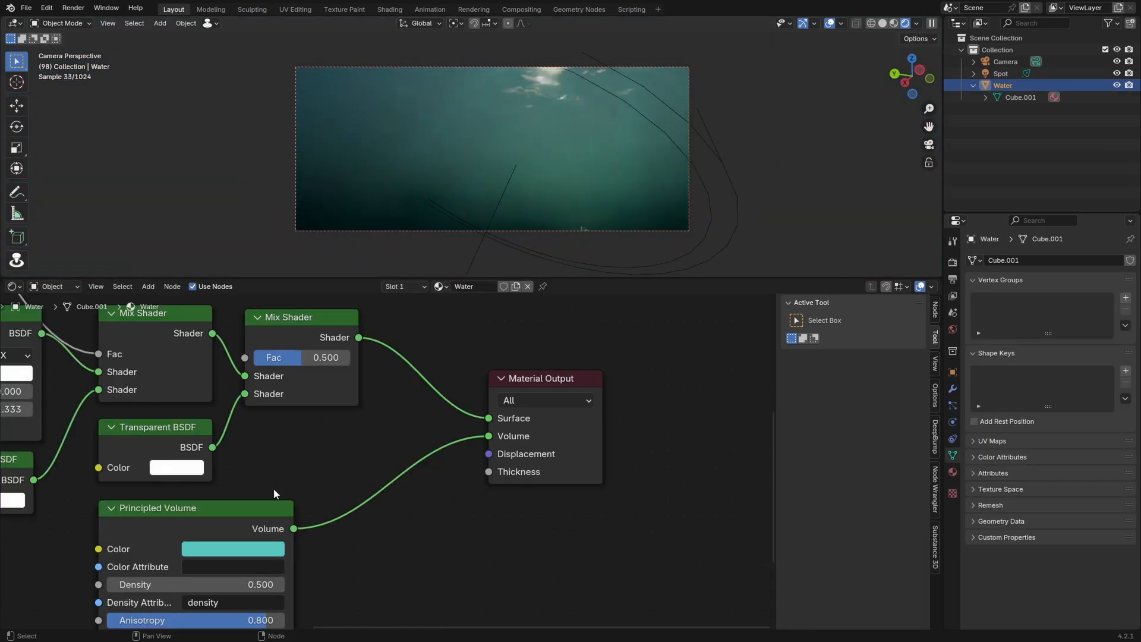
# Set the Density of the Water material's Principled Volume to 0.8.
pyautogui.moveTo(275, 494); pyautogui.dragTo(385, 392, button='middle')
pyautogui.doubleClick(300, 483)
pyautogui.write('.8')
pyautogui.press('Return')
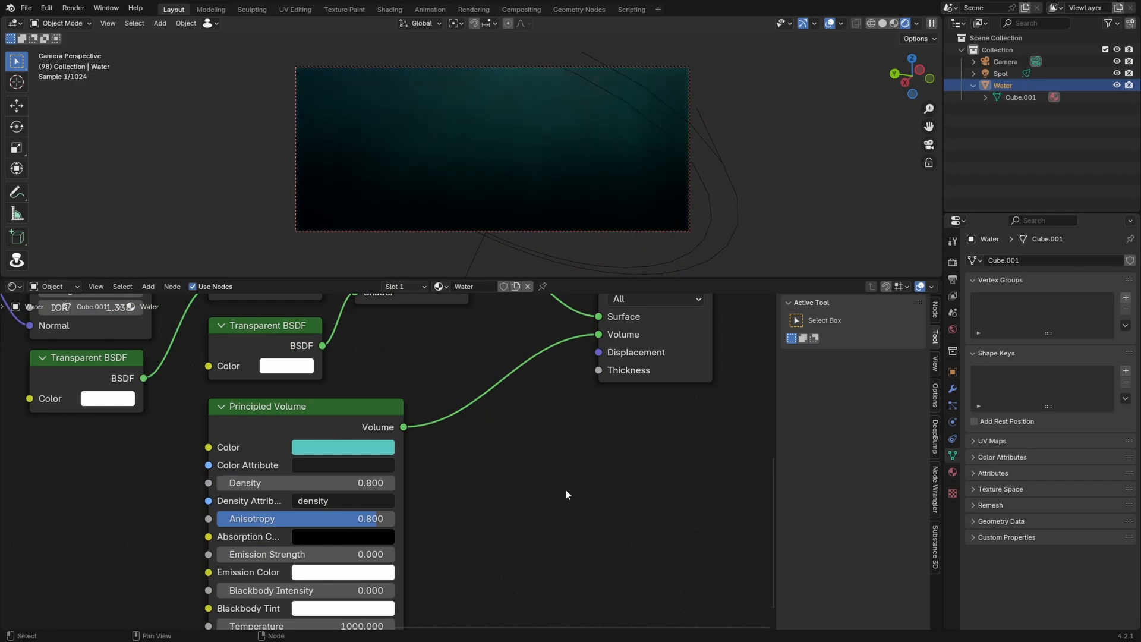
# Raise the spot light's Power to 500000 W.
pyautogui.keyDown('shift'); pyautogui.moveTo(622, 64); pyautogui.dragTo(619, 71, button='middle'); pyautogui.keyUp('shift')
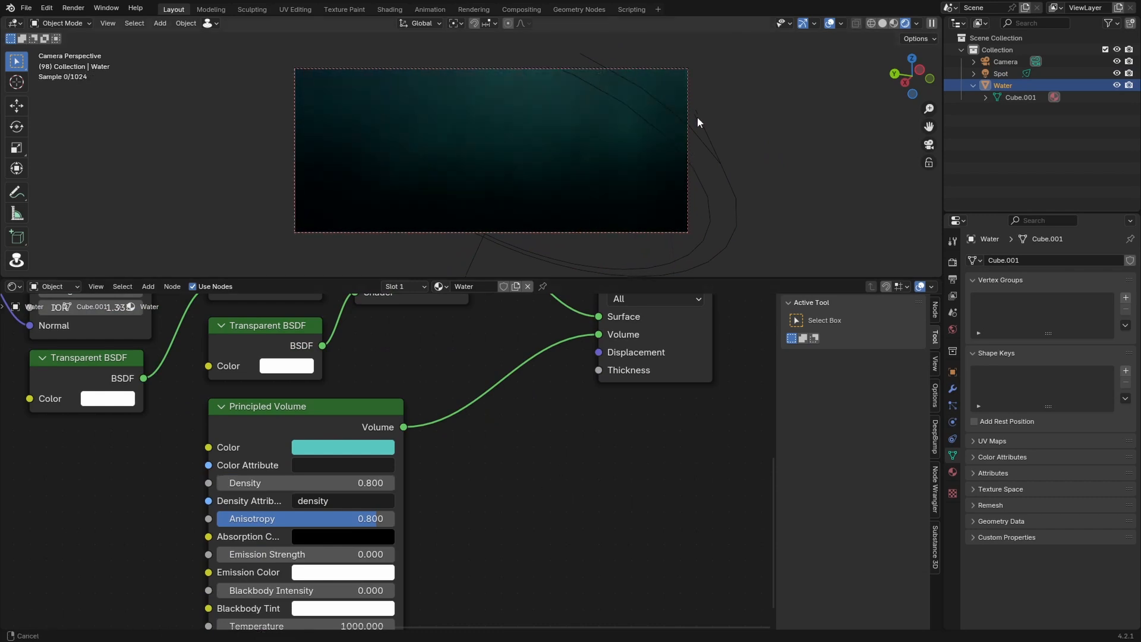
pyautogui.click(621, 123)
pyautogui.write('0000 W')
pyautogui.press('Return')
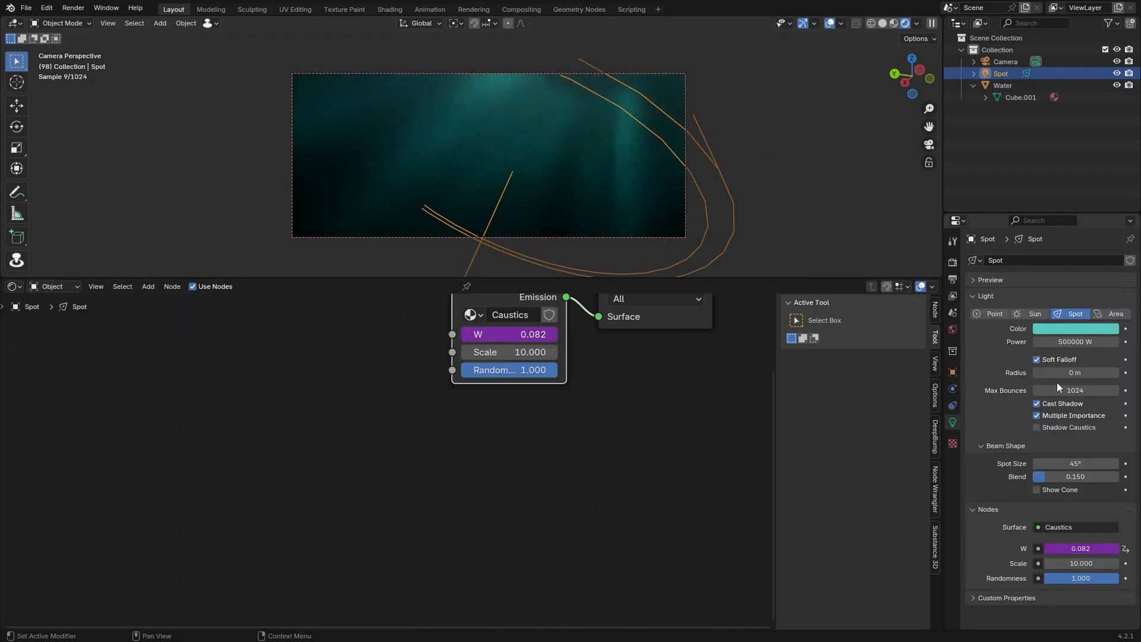
# Hide the viewport overlays and enlarge the 3D viewport over the node editor to preview the caustics animation.
pyautogui.click(829, 23)
pyautogui.moveTo(509, 277); pyautogui.dragTo(511, 614)
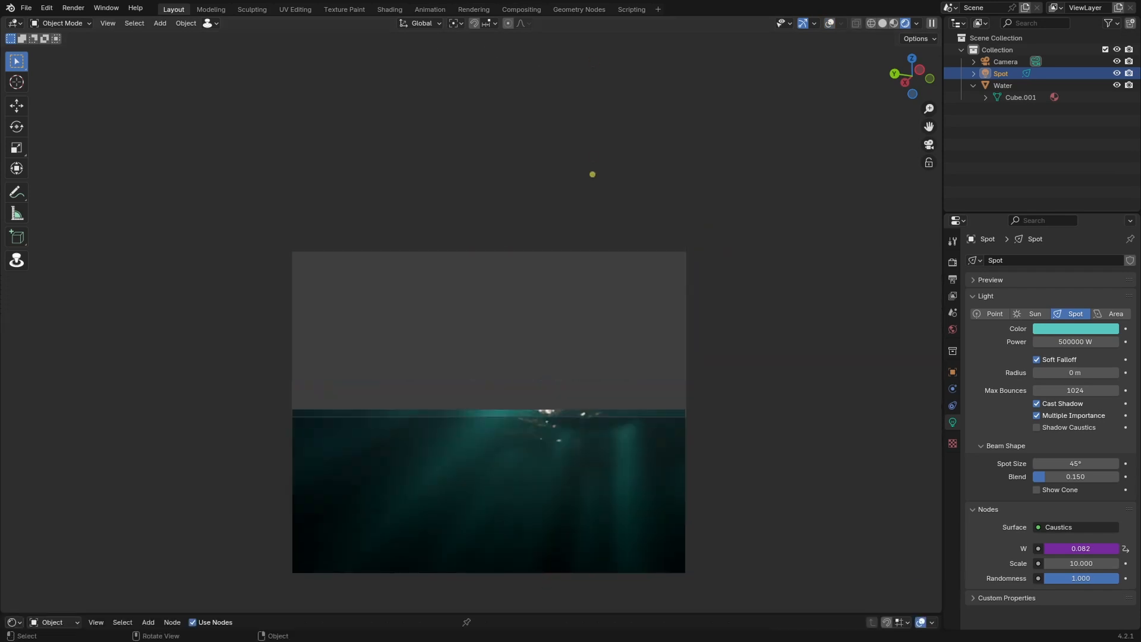
pyautogui.scroll(3, 615, 452)
pyautogui.keyDown('shift'); pyautogui.moveTo(674, 433); pyautogui.dragTo(616, 399, button='middle'); pyautogui.keyUp('shift')
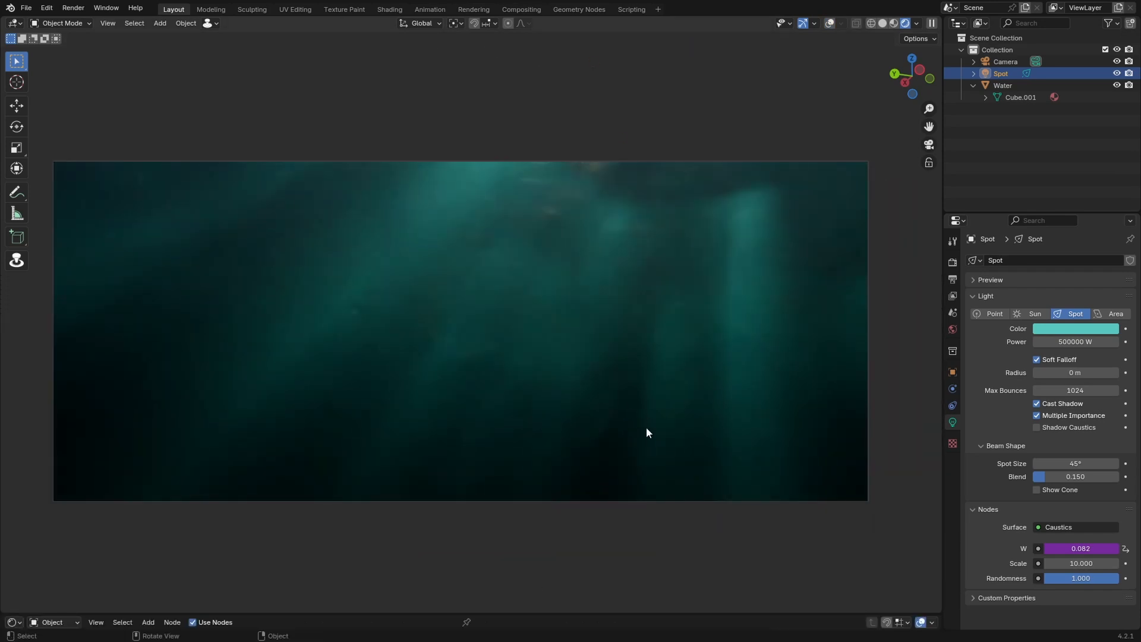
pyautogui.press('space')
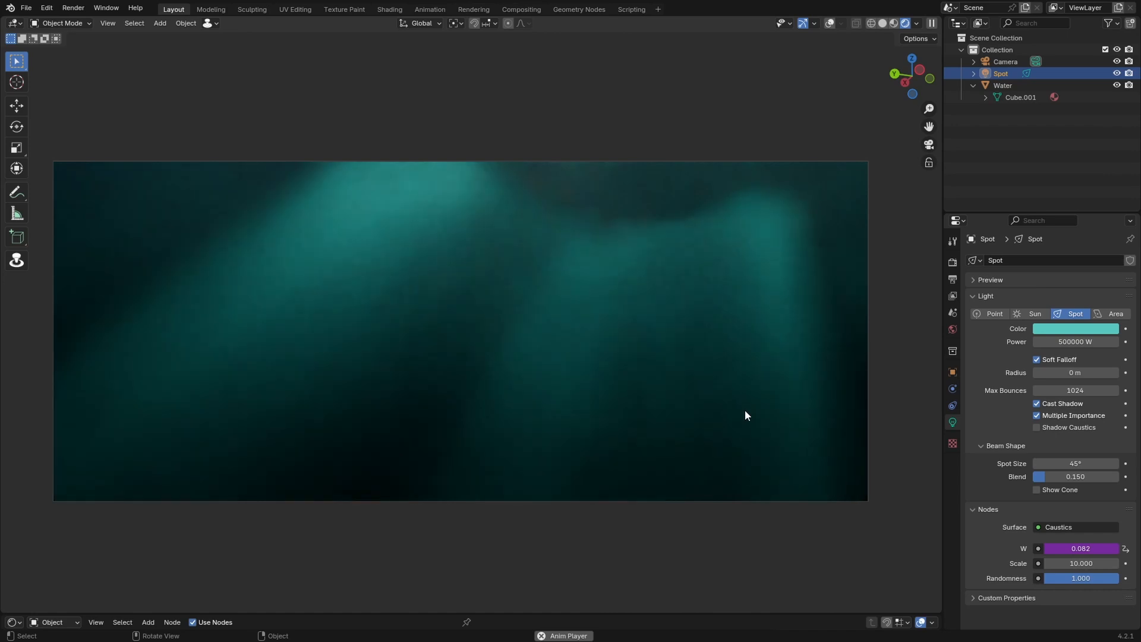
# Rename the spot light object as Caustics and save the file.
pyautogui.moveTo(787, 227); pyautogui.dragTo(636, 341, button='middle')
pyautogui.moveTo(416, 321); pyautogui.dragTo(832, 196, button='middle')
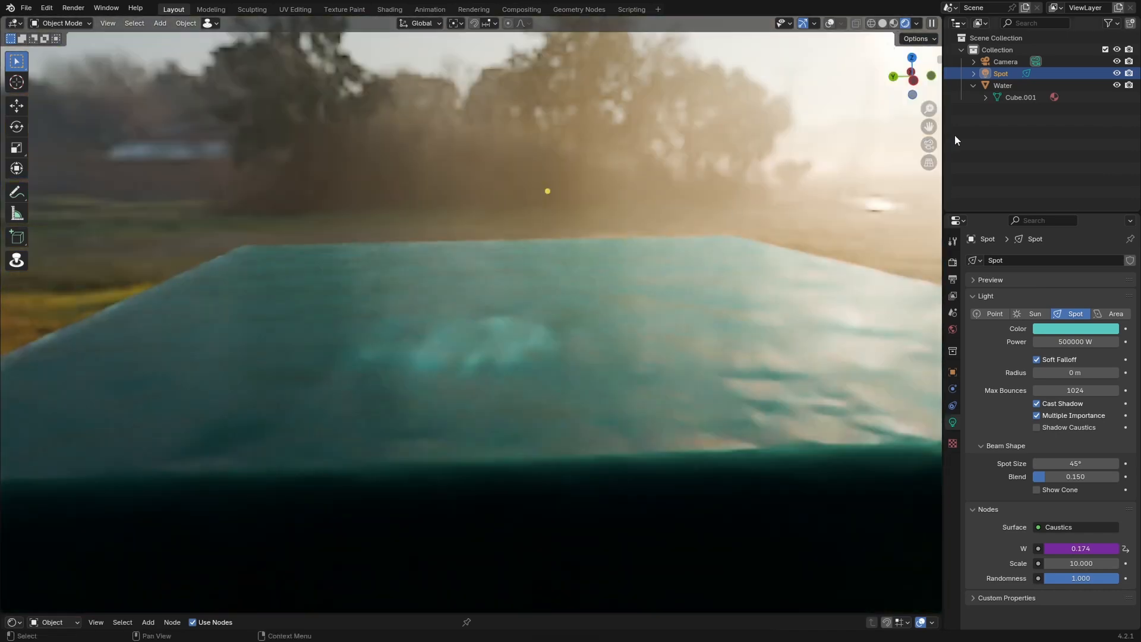
pyautogui.click(973, 86)
pyautogui.doubleClick(1001, 74)
pyautogui.write('Caustics')
pyautogui.press('Return')
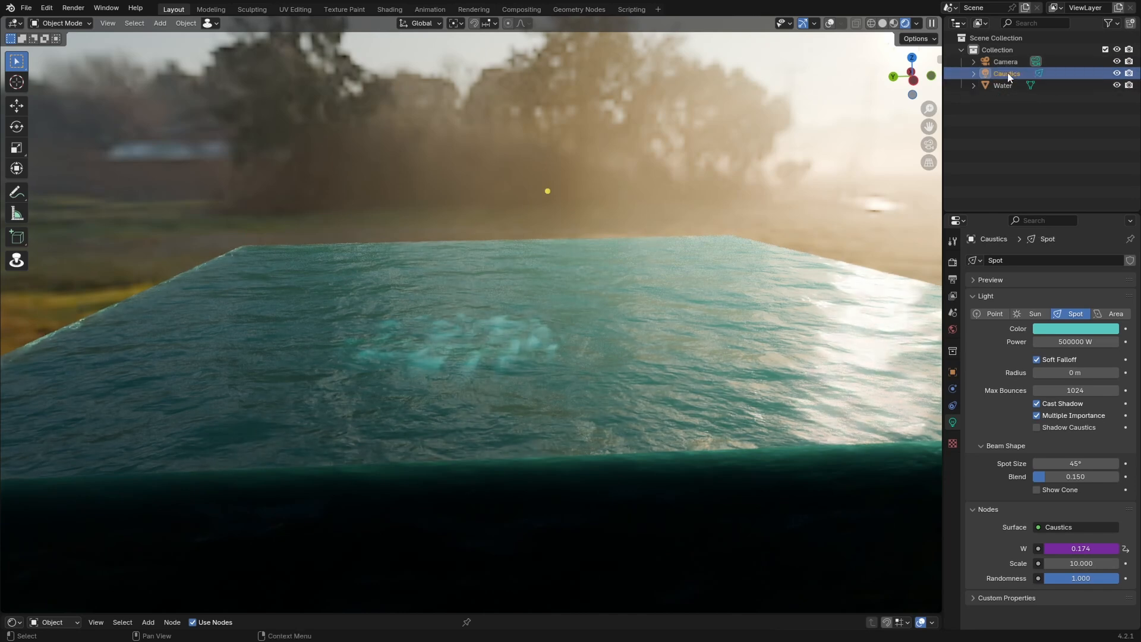
pyautogui.moveTo(475, 297); pyautogui.dragTo(621, 405, button='middle')
pyautogui.hotkey('ctrl', 's')
# Move the Caustics light farther away from the water so its pattern spreads wider across the surface.
pyautogui.press('g')
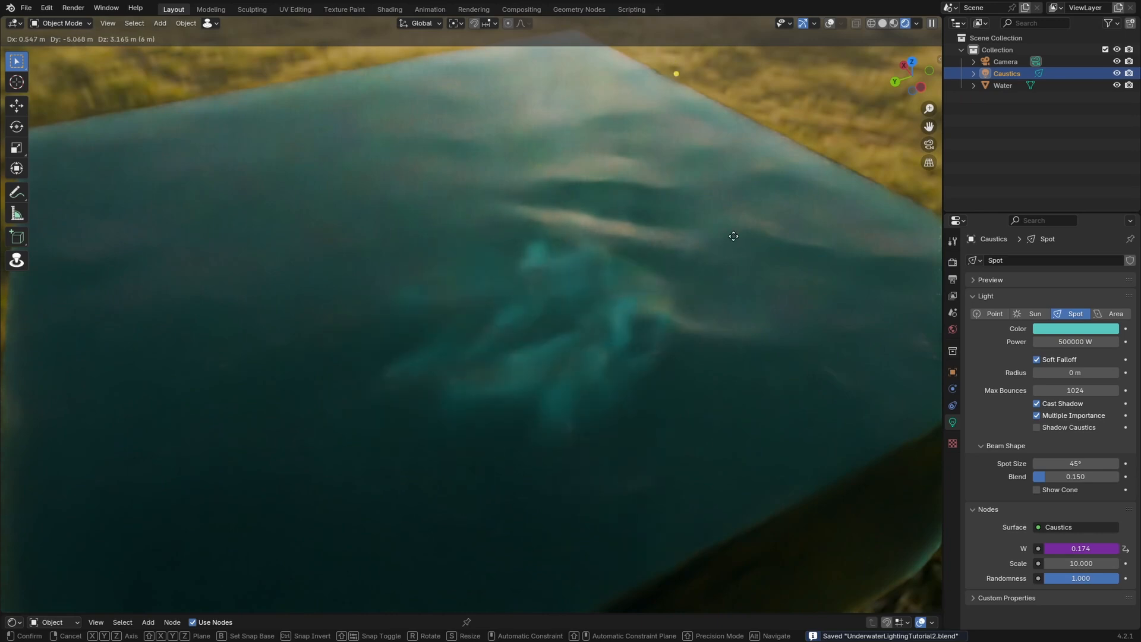
pyautogui.click(659, 300)
pyautogui.moveTo(659, 299); pyautogui.dragTo(636, 316, button='middle')
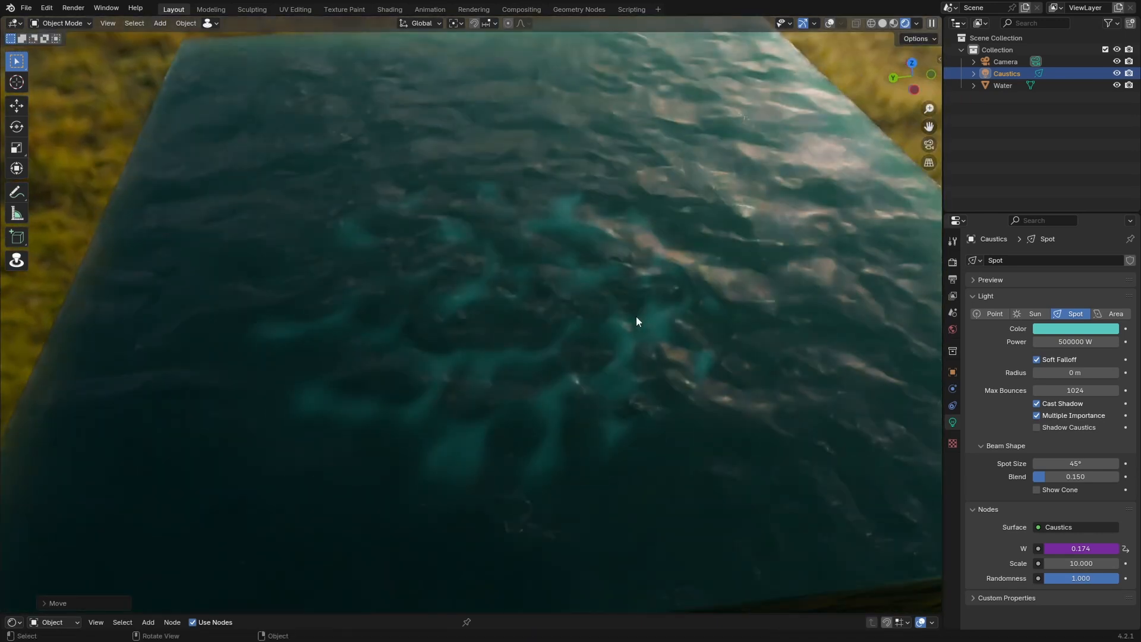
pyautogui.press('KP_0')
pyautogui.press('g')
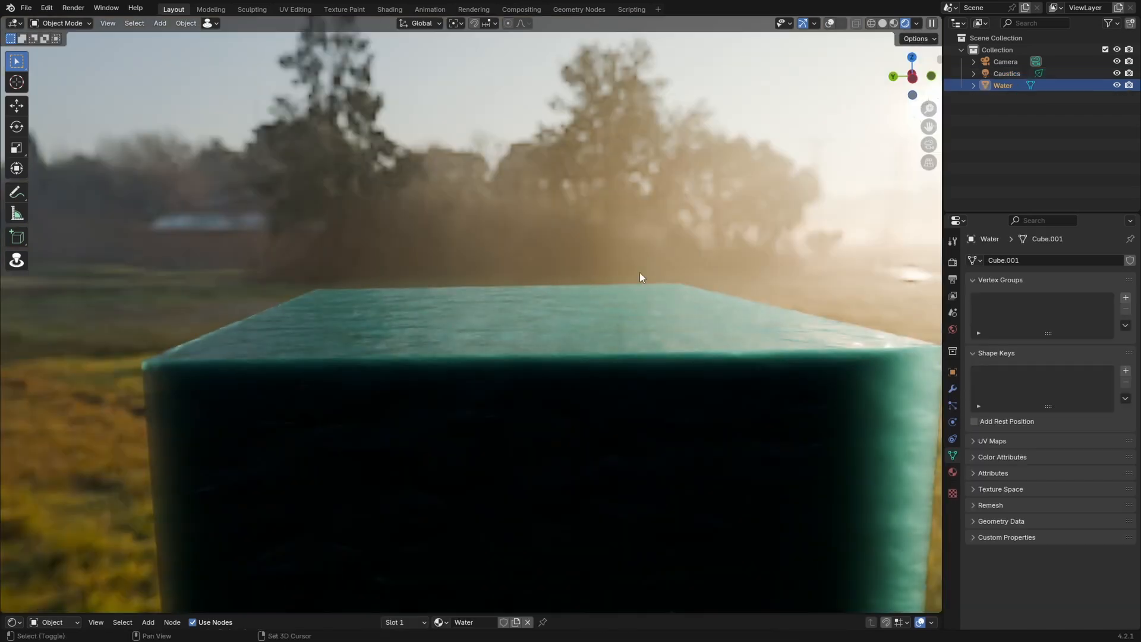
# Add an area light and raise it about 20 m along Z to just above the water surface.
pyautogui.hotkey('shift', 'a')
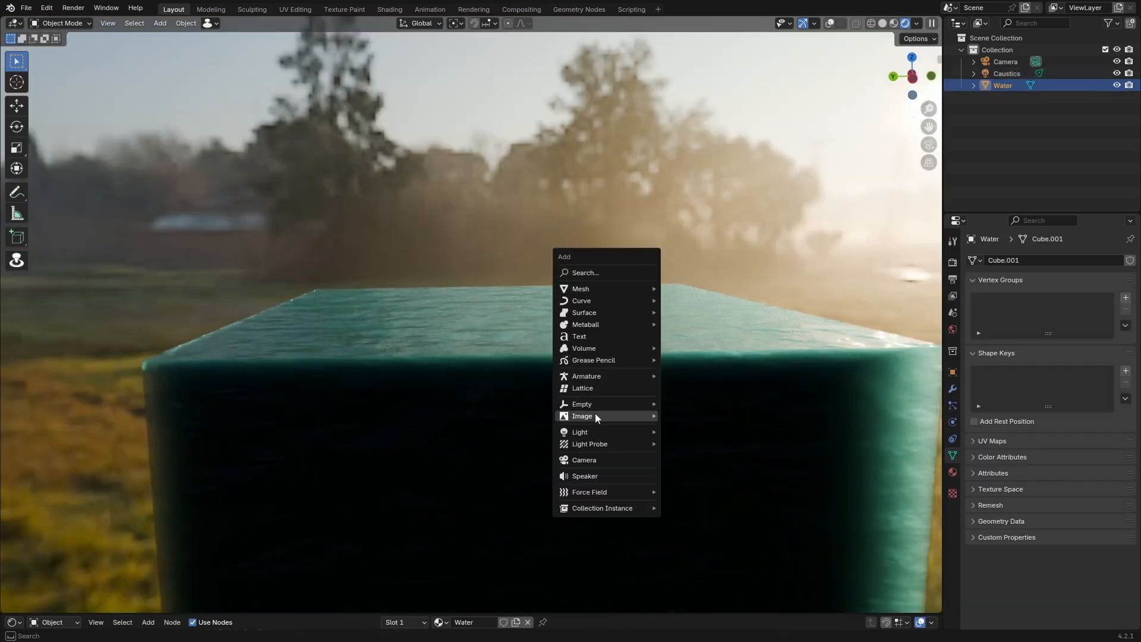
pyautogui.moveTo(595, 432)
pyautogui.click(687, 470)
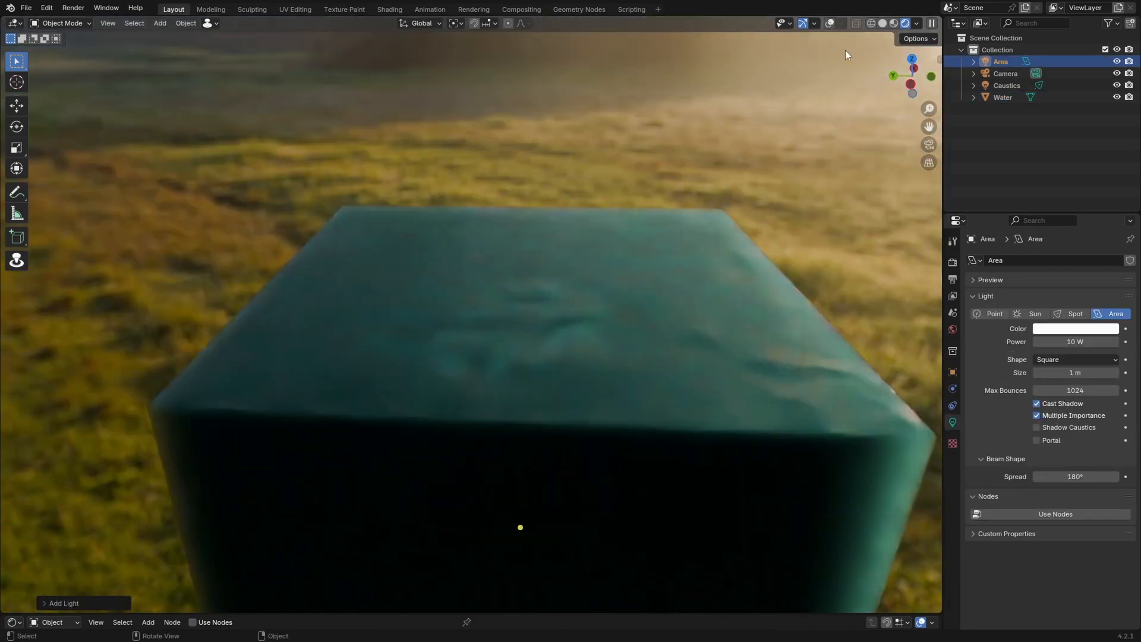
pyautogui.press('g')
pyautogui.press('z')
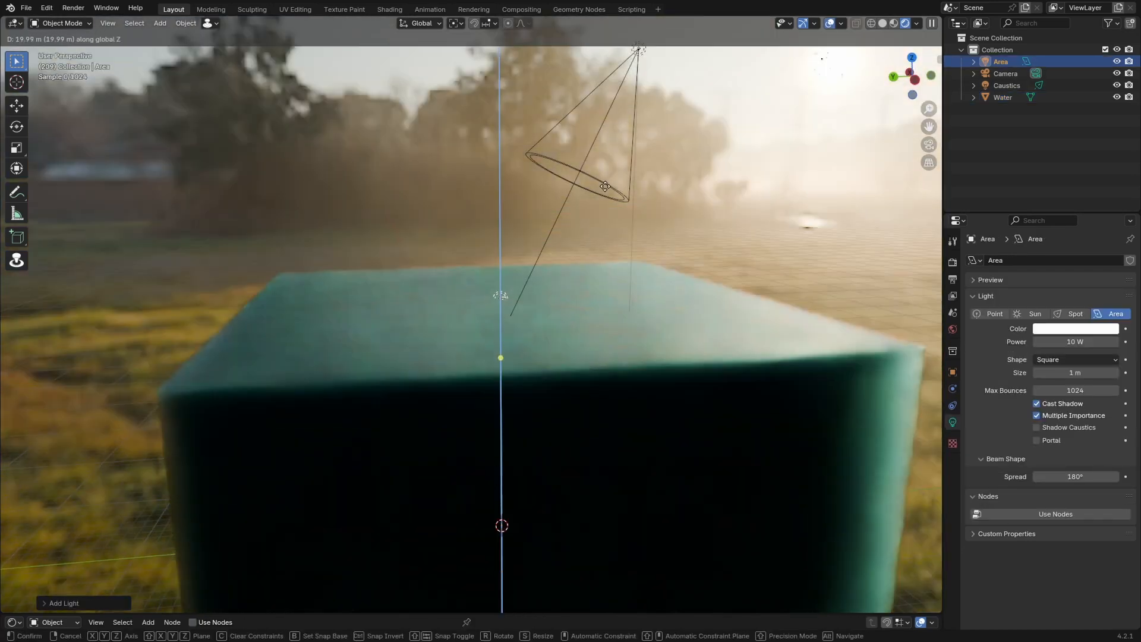
pyautogui.click(605, 186)
pyautogui.scroll(7, 590, 245)
pyautogui.press('g')
pyautogui.press('z')
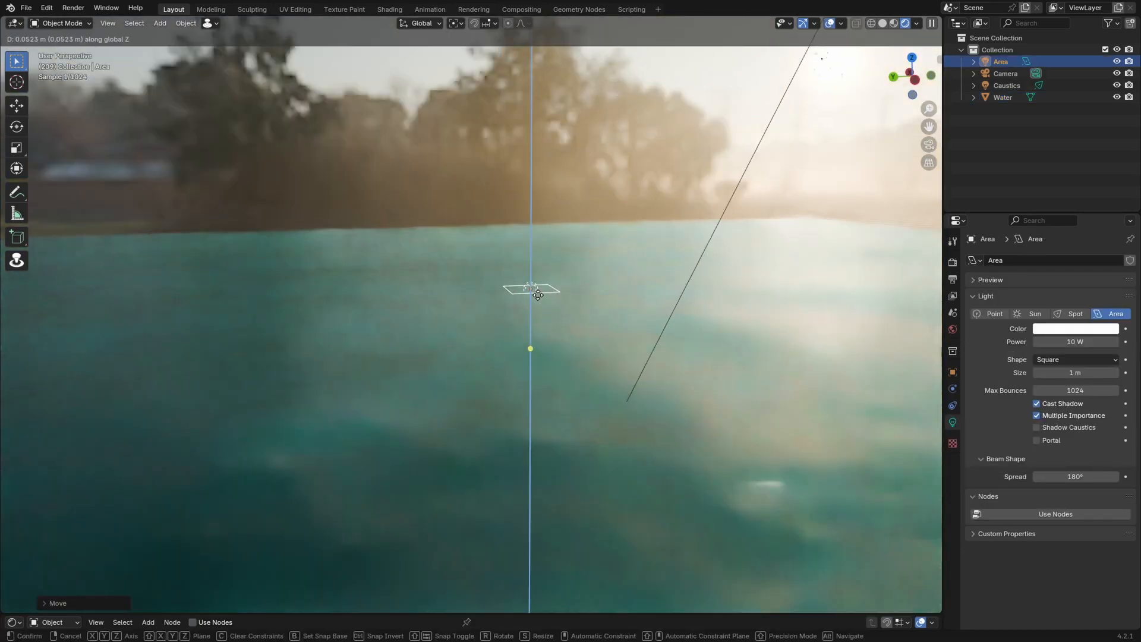
# Scale the area light by 40 so it covers the whole top of the water box.
pyautogui.press('s')
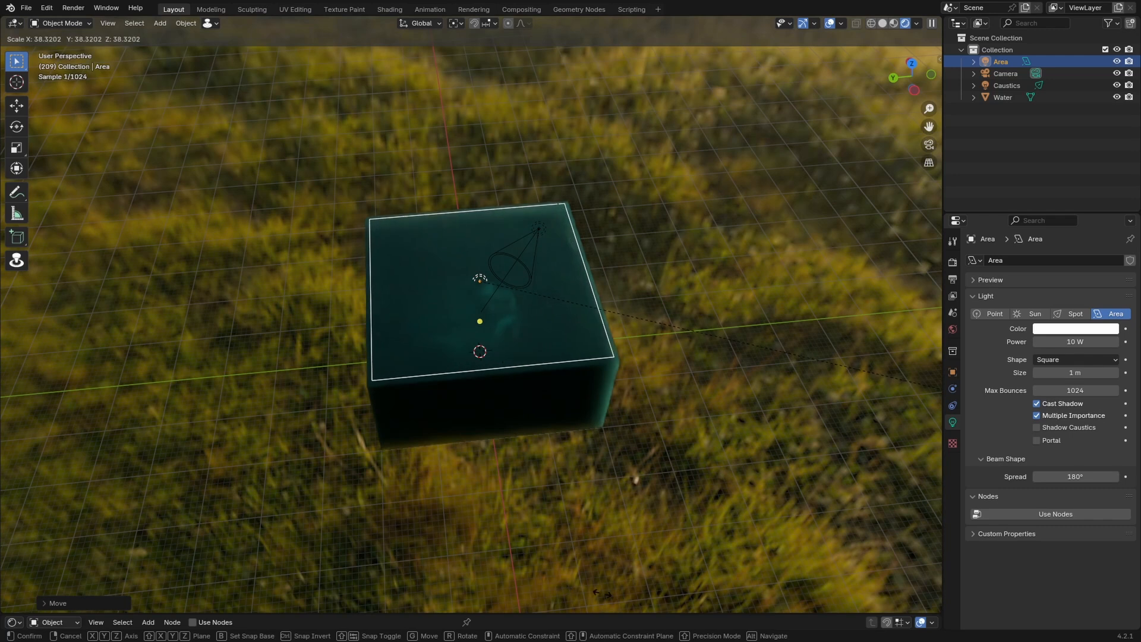
pyautogui.write('40')
pyautogui.press('Return')
pyautogui.scroll(6, 584, 420)
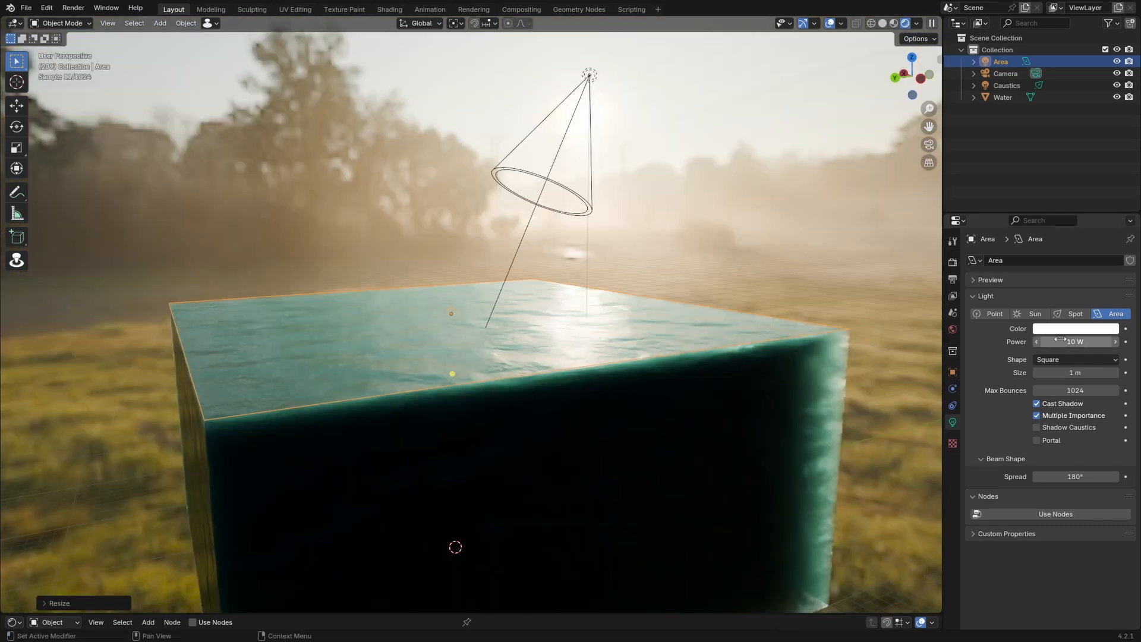
# Set the area light's Power to 10000 W and compare the camera view with the light hidden and shown.
pyautogui.moveTo(1076, 341); pyautogui.dragTo(1100, 342)
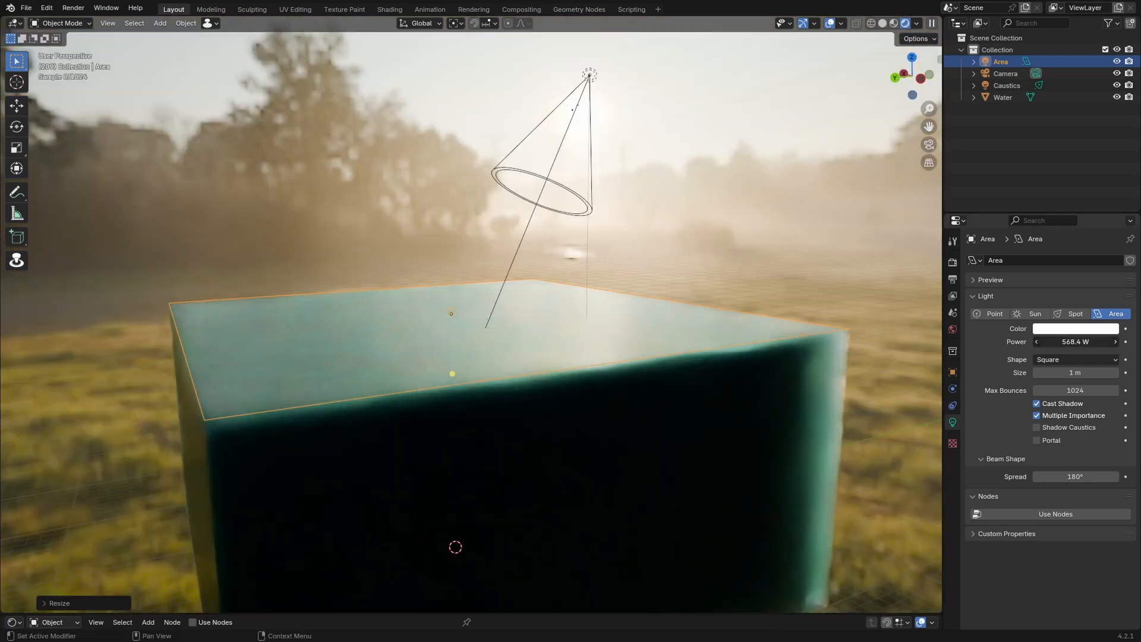
pyautogui.click(1076, 342)
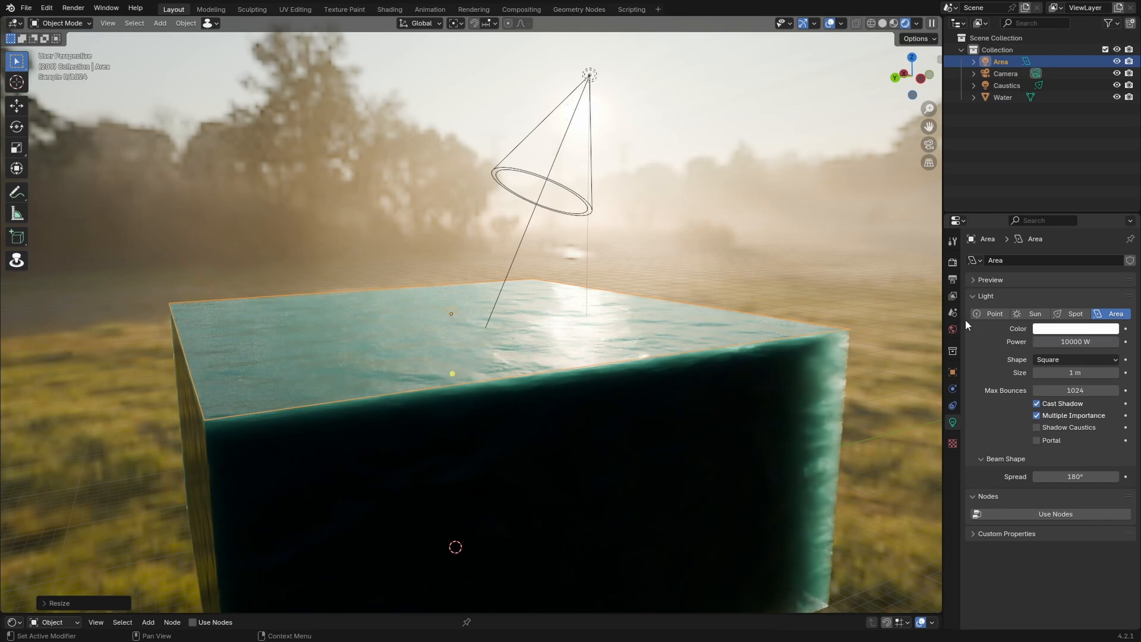
pyautogui.press('KP_0')
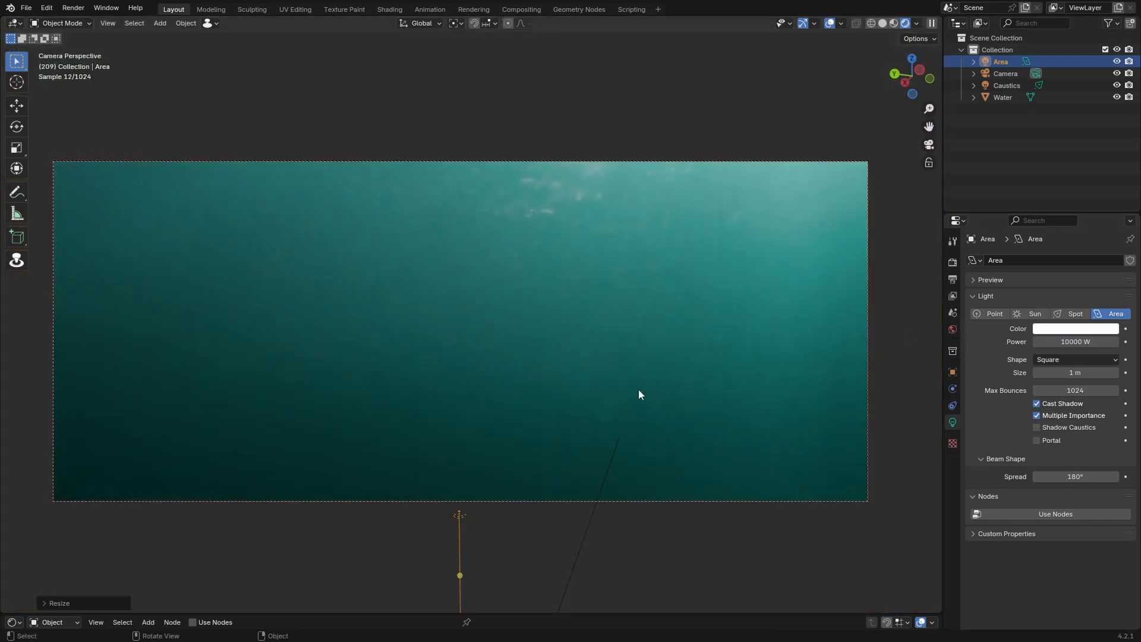
pyautogui.press('h')
pyautogui.hotkey('alt', 'h')
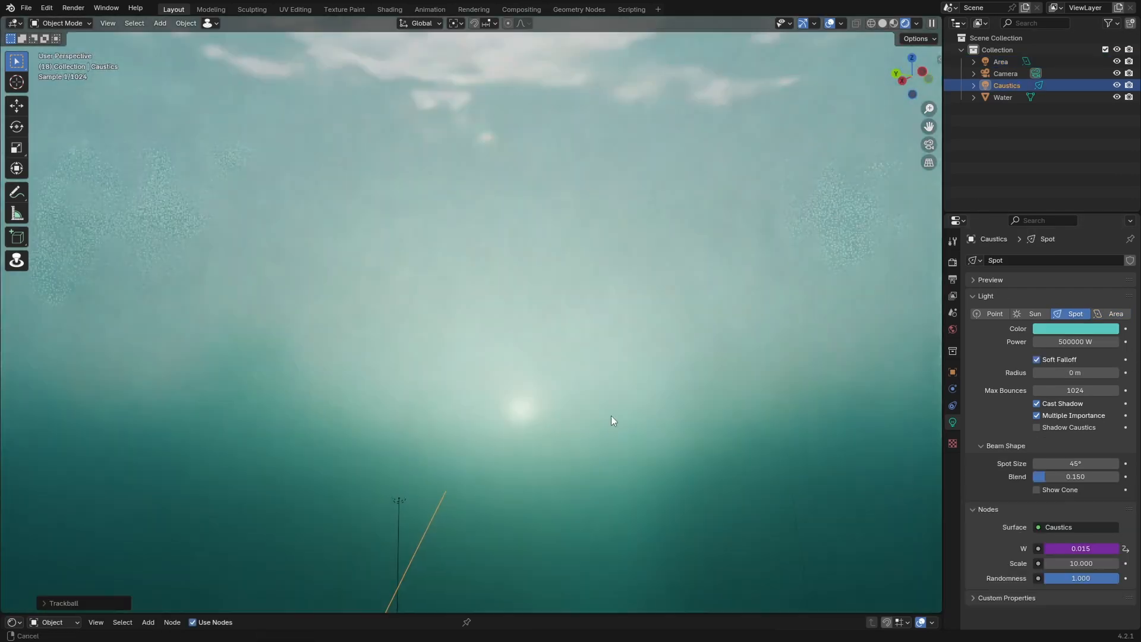
# Rotate the Caustics light about 48° around the global Z axis.
pyautogui.moveTo(611, 416); pyautogui.dragTo(607, 451, button='middle')
pyautogui.scroll(-3, 607, 451)
pyautogui.moveTo(625, 192); pyautogui.dragTo(643, 185, button='middle')
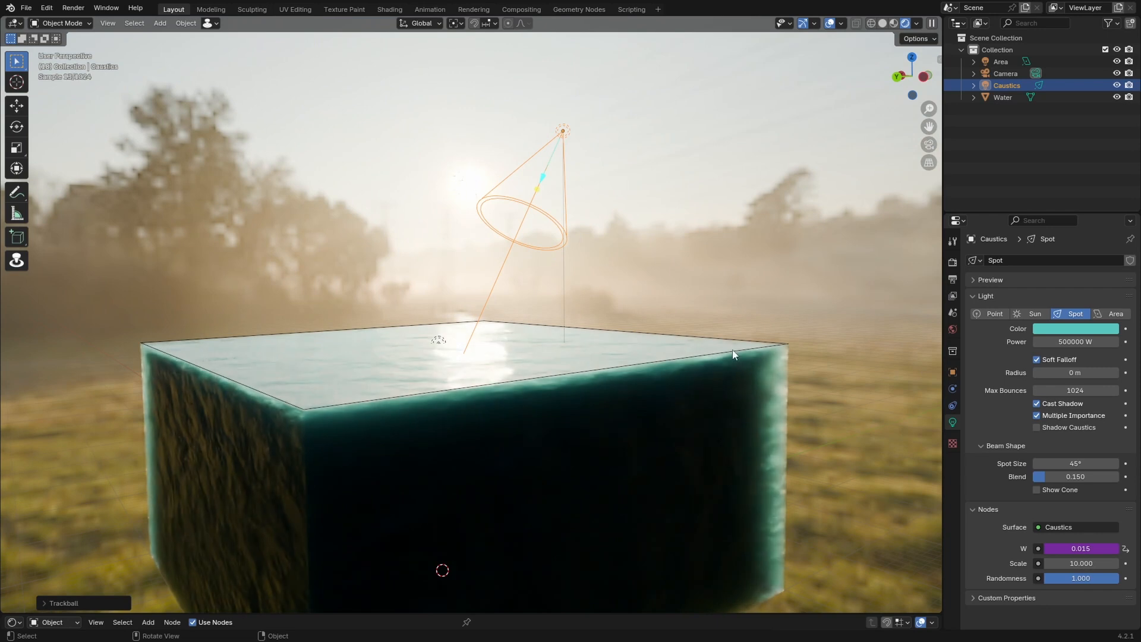
pyautogui.moveTo(735, 355); pyautogui.dragTo(744, 376, button='middle')
pyautogui.press('r')
pyautogui.press('z')
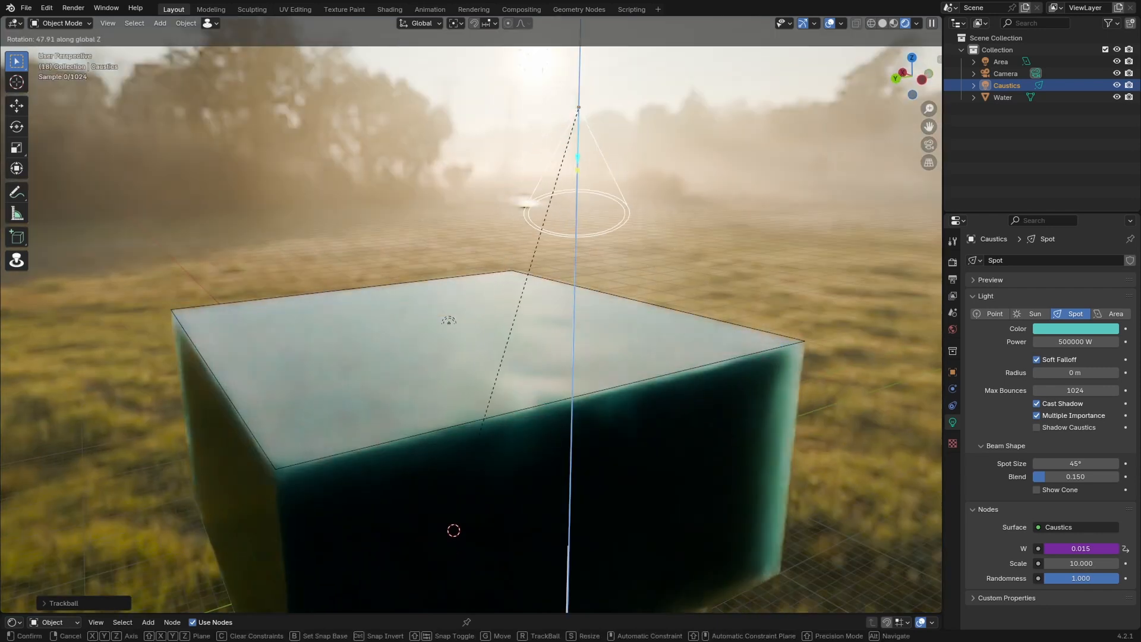
pyautogui.click(482, 423)
# Move the Caustics light about 13.4 m horizontally above the water and adjust its height along Z.
pyautogui.press('g')
pyautogui.hotkey('shift', 'z')
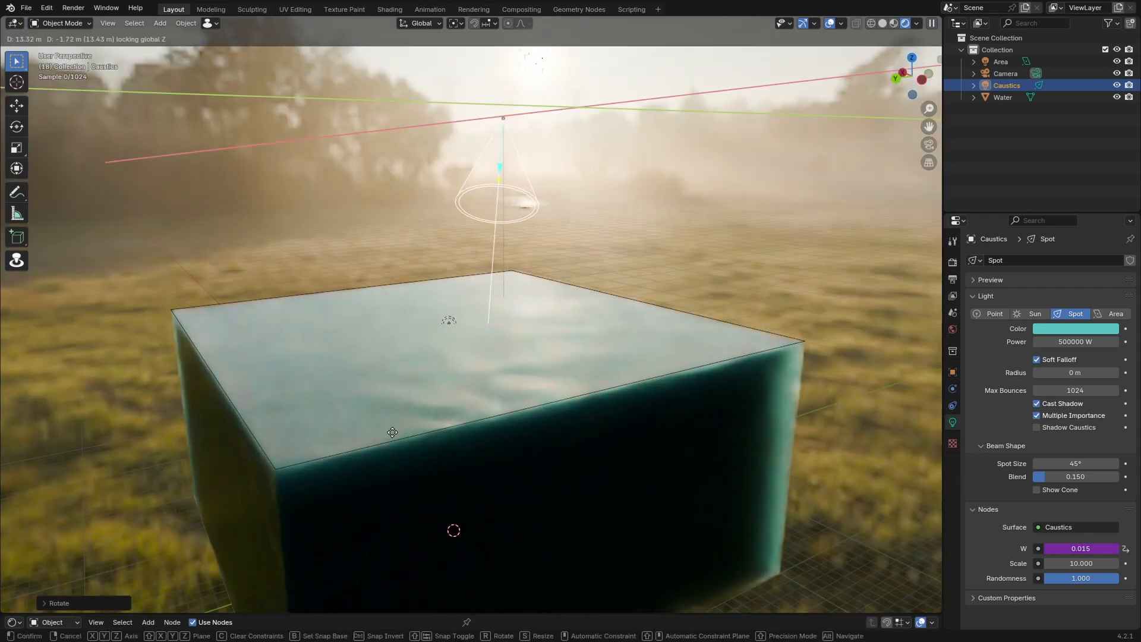
pyautogui.click(393, 432)
pyautogui.moveTo(516, 515); pyautogui.dragTo(499, 494, button='middle')
pyautogui.press('g')
pyautogui.press('z')
pyautogui.click(514, 487)
# Re-aim the Caustics light with a trackball rotation in the camera view and play the animation.
pyautogui.press('KP_0')
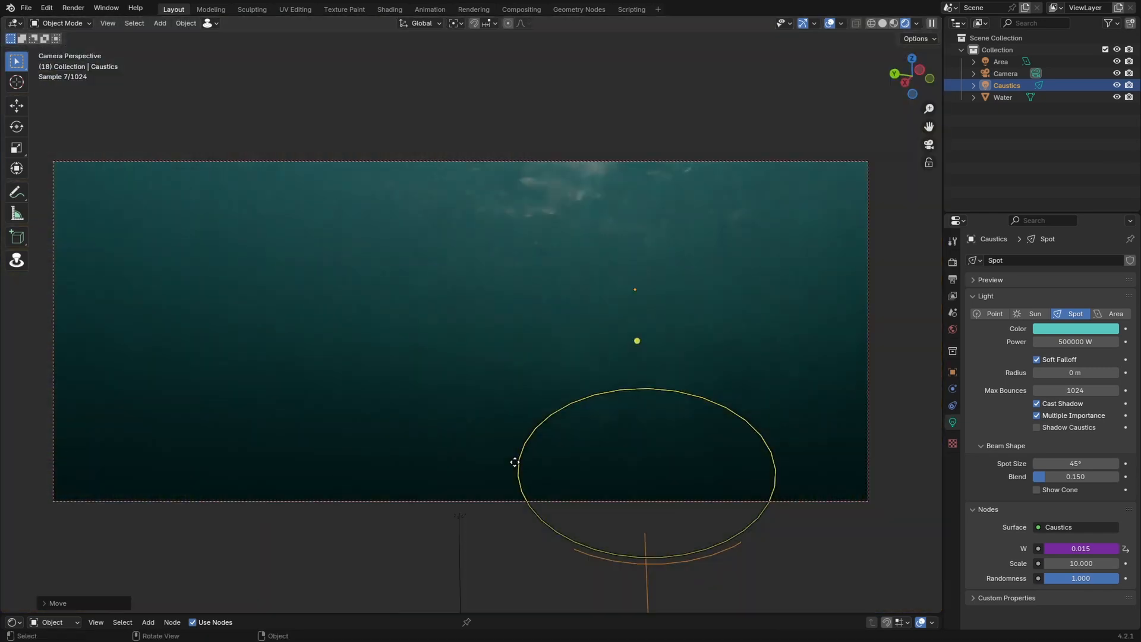
pyautogui.press('r')
pyautogui.press('r')
pyautogui.click(498, 434)
pyautogui.press('space')
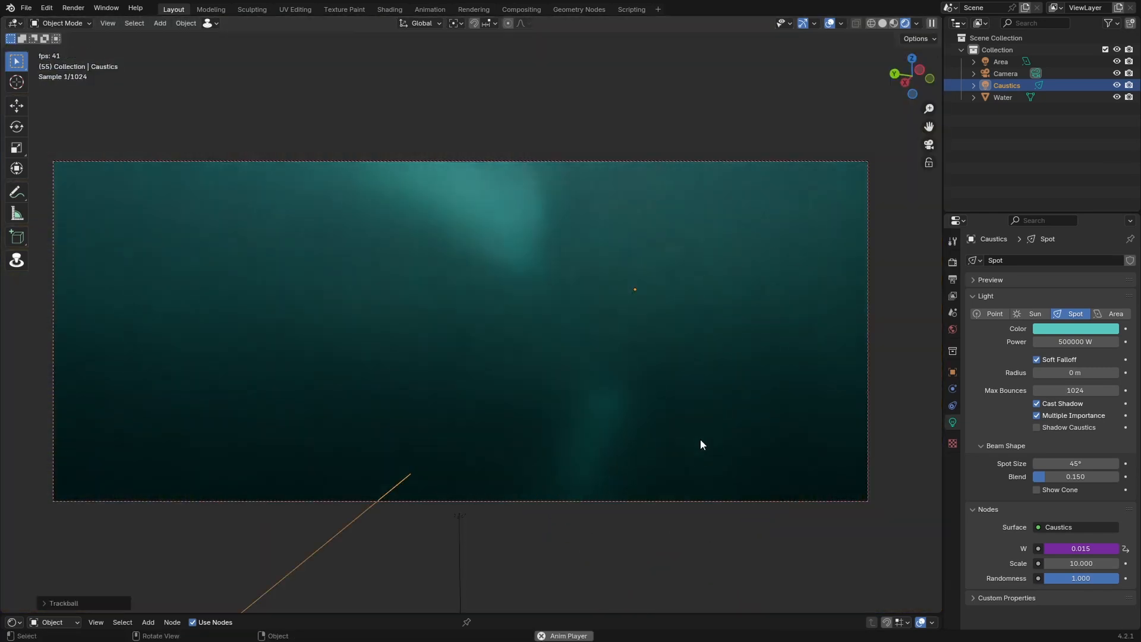
# Tint the area light above the water pale cyan, with Hue 0.523 and Saturation 0.348.
pyautogui.moveTo(713, 376); pyautogui.dragTo(666, 440, button='middle')
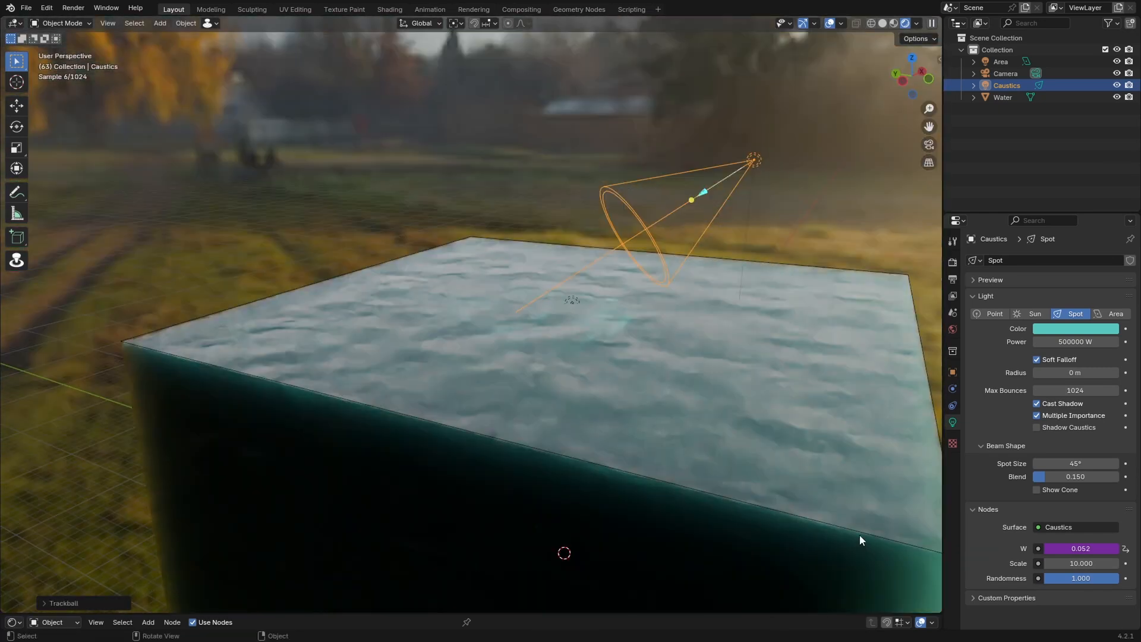
pyautogui.click(856, 532)
pyautogui.click(854, 531)
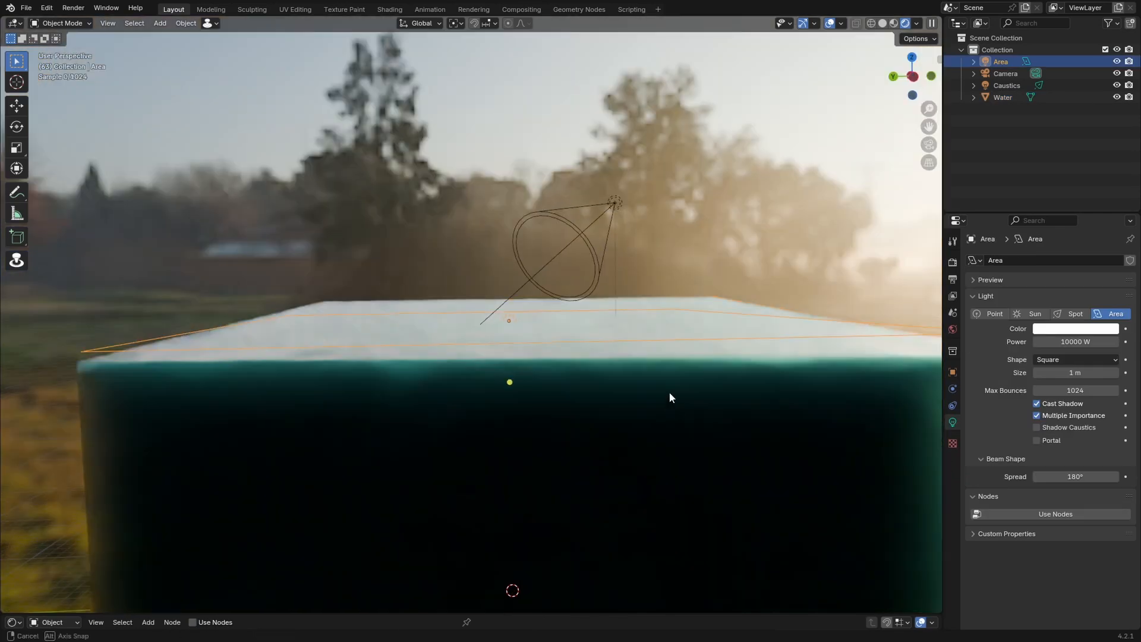
pyautogui.moveTo(670, 392); pyautogui.dragTo(702, 399, button='middle')
pyautogui.scroll(-3, 725, 178)
pyautogui.moveTo(631, 199)
pyautogui.mouseDown(button='middle')
pyautogui.moveTo(619, 206)
pyautogui.moveTo(647, 187)
pyautogui.mouseUp(button='middle')
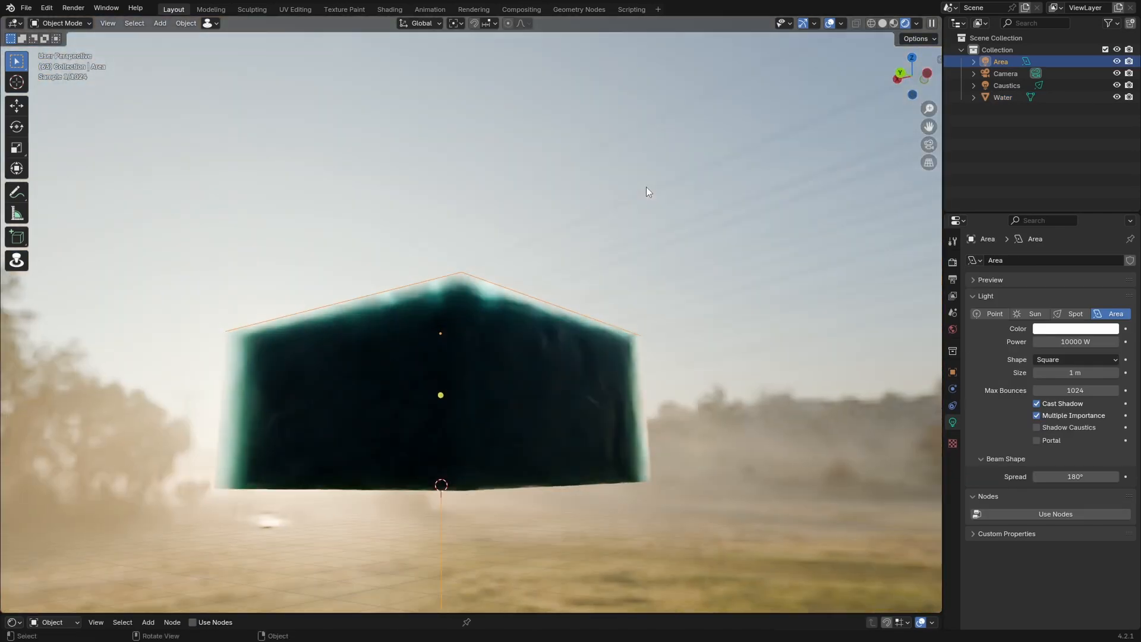
pyautogui.moveTo(707, 223); pyautogui.dragTo(656, 300, button='middle')
pyautogui.click(651, 320)
pyautogui.scroll(4, 630, 363)
pyautogui.moveTo(589, 422); pyautogui.dragTo(673, 401, button='middle')
pyautogui.click(1061, 328)
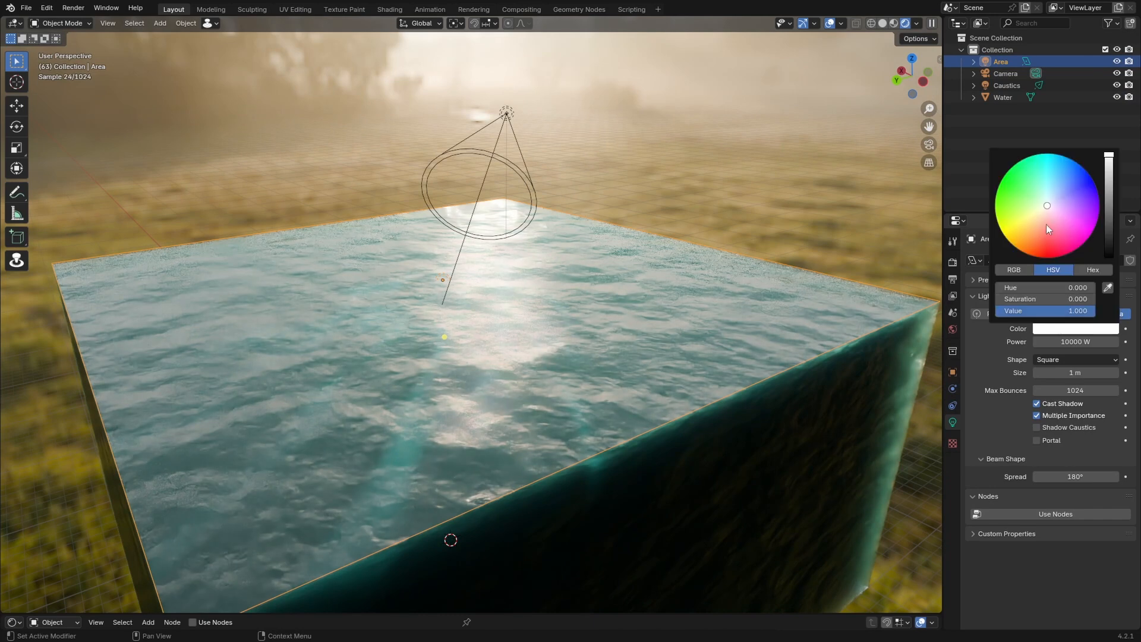
pyautogui.moveTo(1046, 205); pyautogui.dragTo(1044, 198)
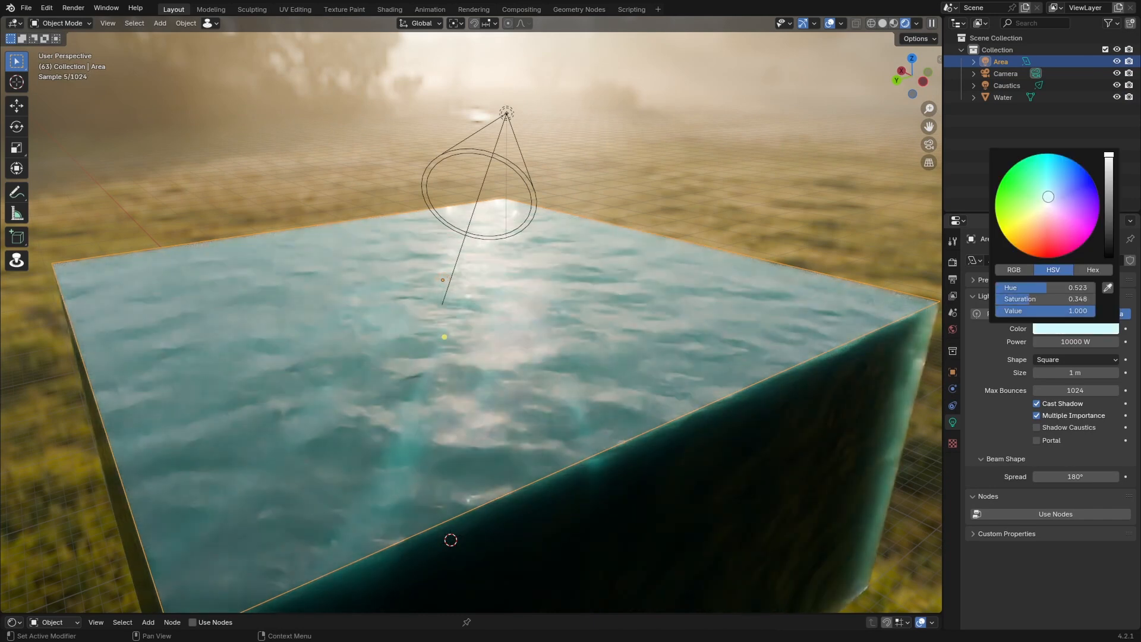
# View the scene through the camera and edit the area light's power.
pyautogui.press('KP_0')
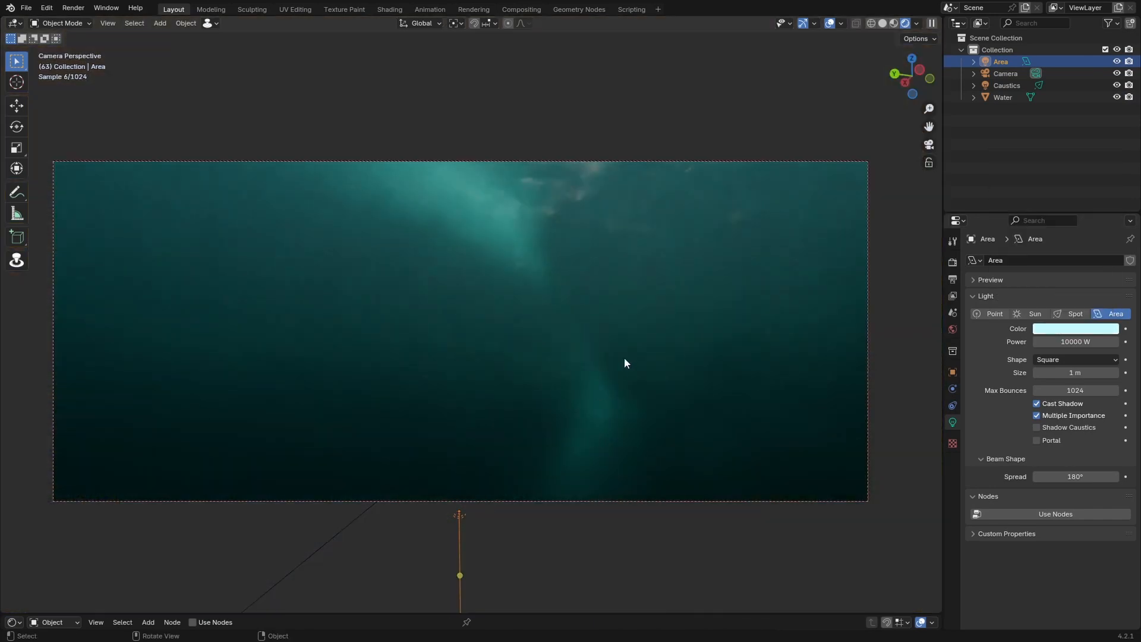
pyautogui.moveTo(1073, 343); pyautogui.dragTo(1083, 342)
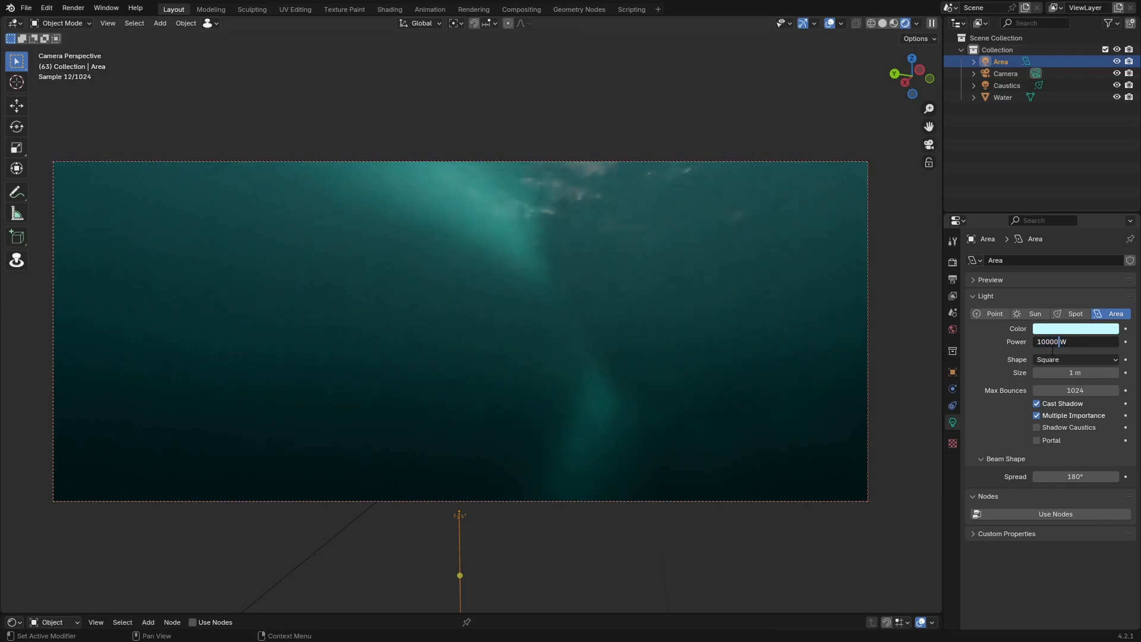
pyautogui.press('Return')
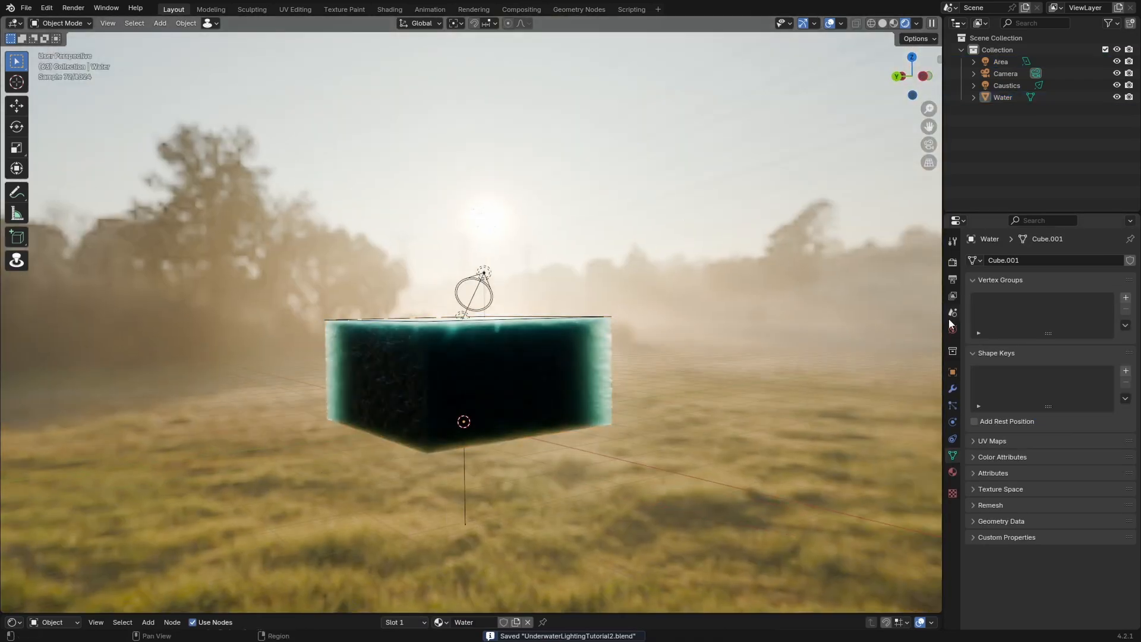
# Show the world settings and display the World node tree in an enlarged shader editor.
pyautogui.click(951, 314)
pyautogui.click(953, 329)
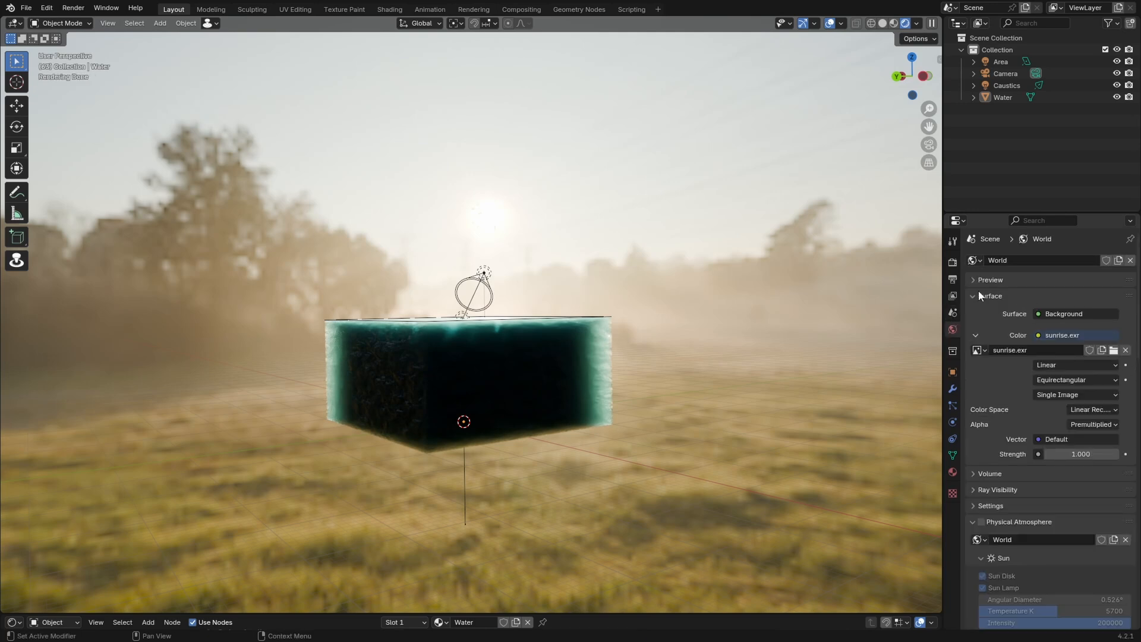
pyautogui.moveTo(26, 612); pyautogui.dragTo(27, 379)
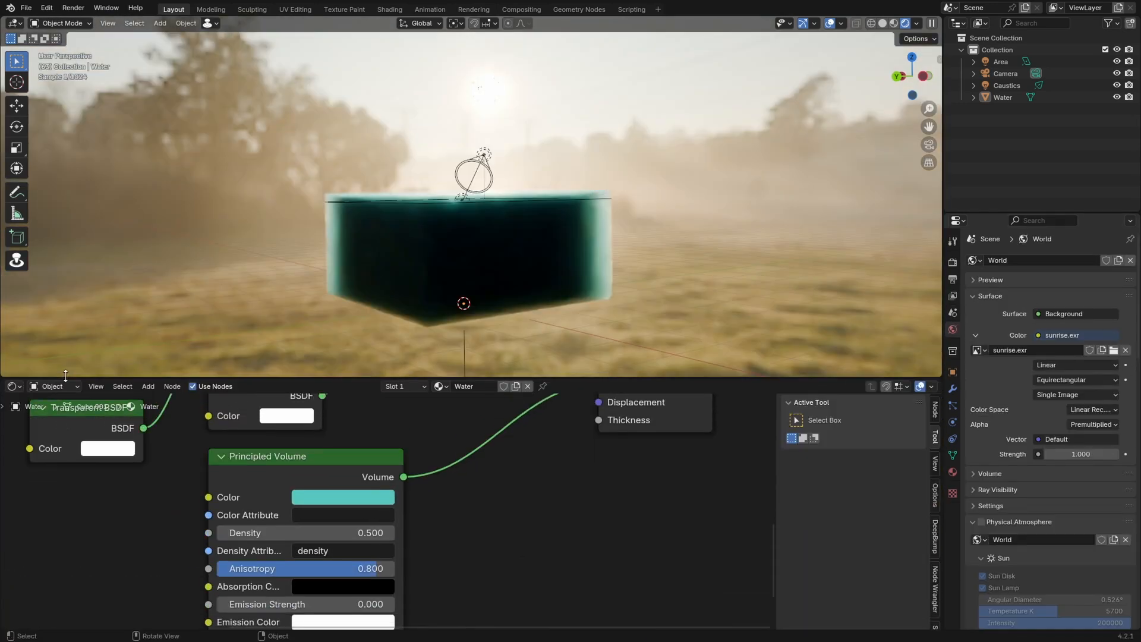
pyautogui.click(53, 386)
pyautogui.click(49, 433)
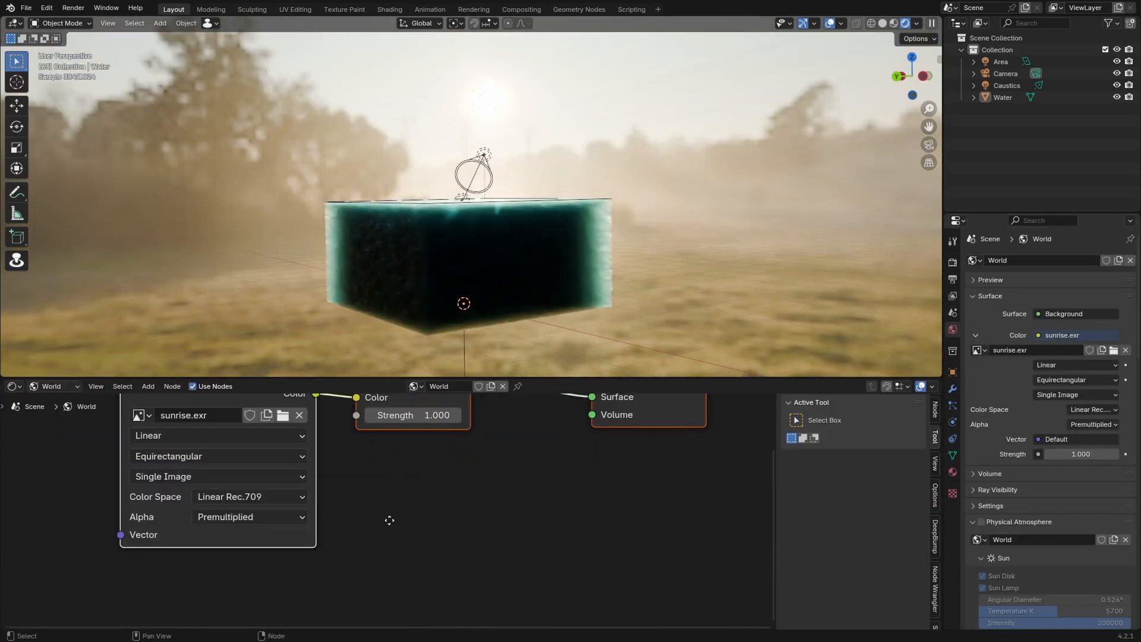
# Move the sunrise.exr environment texture node well away from the Background node and enlarge the node editor.
pyautogui.moveTo(659, 256); pyautogui.dragTo(673, 246, button='middle')
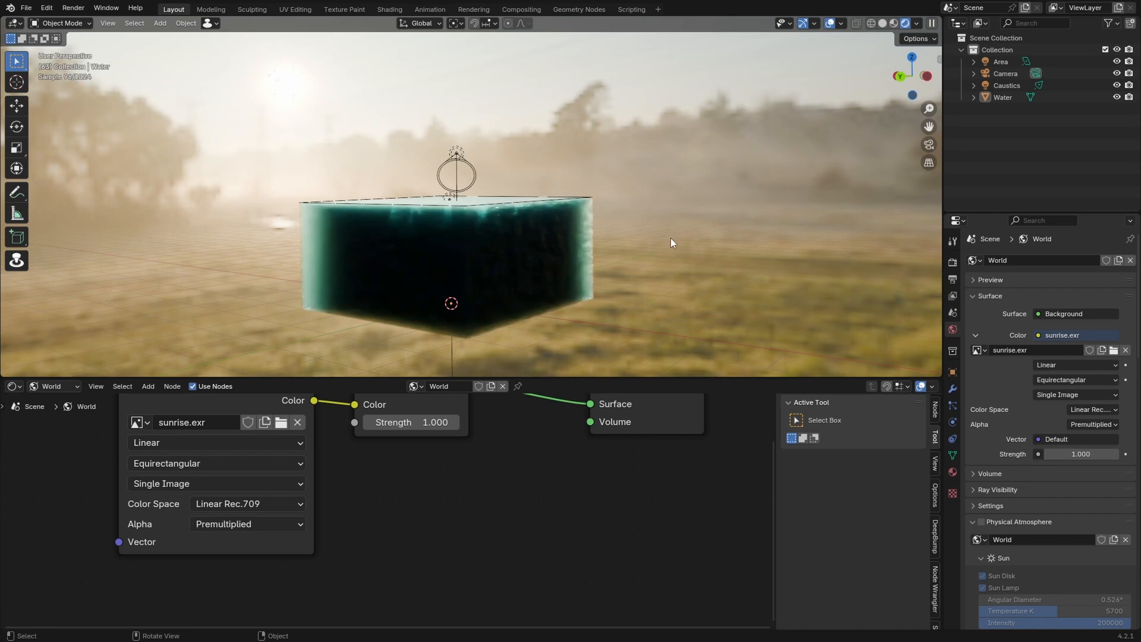
pyautogui.moveTo(647, 198)
pyautogui.mouseDown(button='middle')
pyautogui.moveTo(686, 195)
pyautogui.moveTo(764, 222)
pyautogui.moveTo(662, 184)
pyautogui.mouseUp(button='middle')
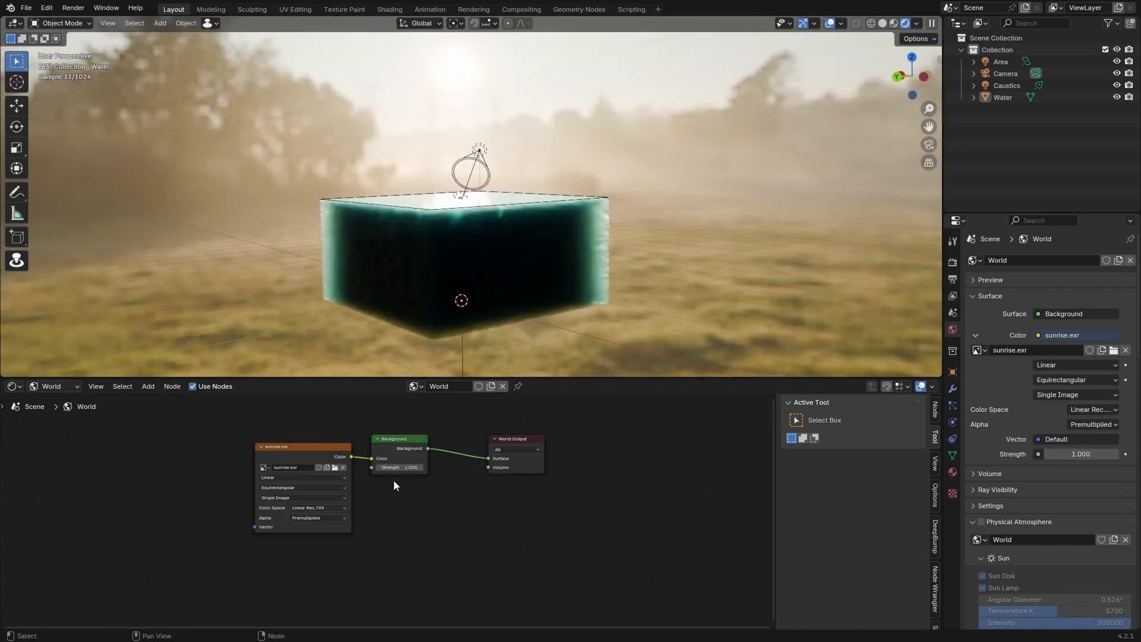
pyautogui.moveTo(315, 477); pyautogui.dragTo(522, 458, button='middle')
pyautogui.scroll(3, 522, 459)
pyautogui.moveTo(512, 420); pyautogui.dragTo(220, 407)
pyautogui.press('Home')
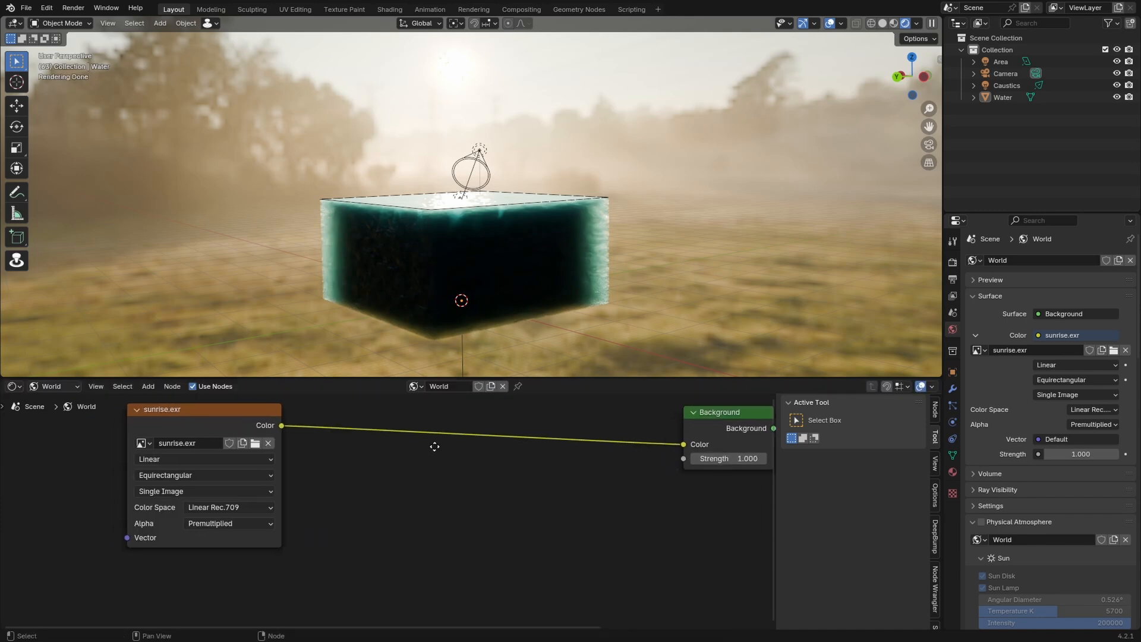
pyautogui.moveTo(290, 371); pyautogui.dragTo(291, 324)
# Add a Texture Coordinate node below the sunrise.exr node and preview its Generated output as the world surface.
pyautogui.hotkey('shift', 'a')
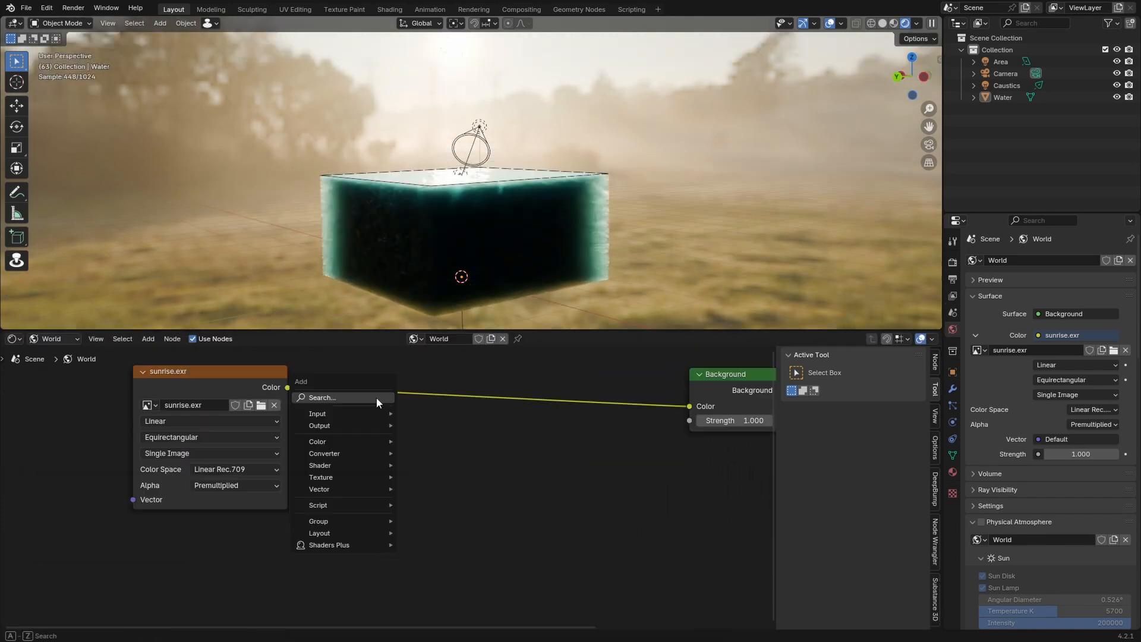
pyautogui.click(373, 399)
pyautogui.write('text')
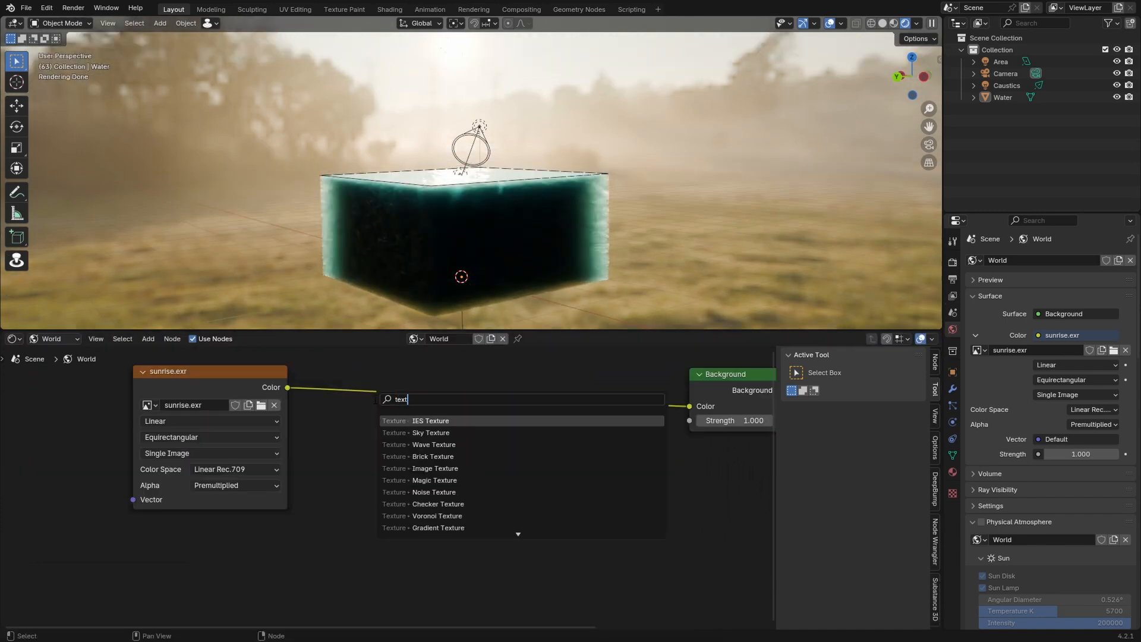
pyautogui.moveTo(157, 580); pyautogui.dragTo(202, 498, button='middle')
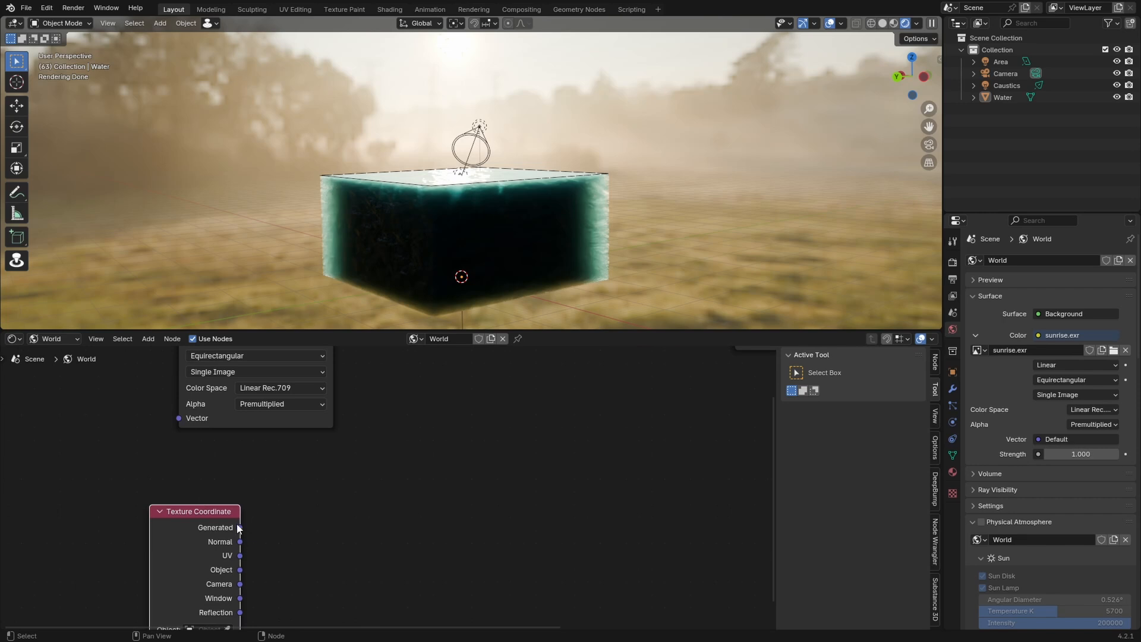
pyautogui.keyDown('ctrl'); pyautogui.keyDown('shift'); pyautogui.click(190, 510); pyautogui.keyUp('shift'); pyautogui.keyUp('ctrl')
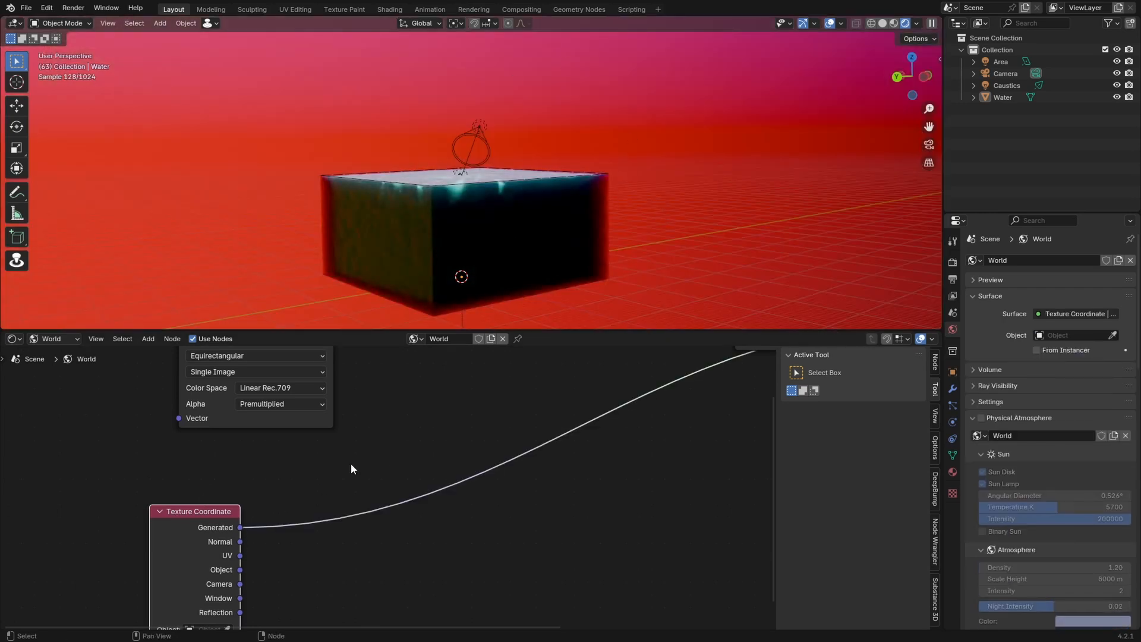
# Insert a Separate XYZ node after the Generated output and preview its Z output.
pyautogui.hotkey('shift', 'a')
pyautogui.write('se')
pyautogui.press('Return')
pyautogui.click(277, 475)
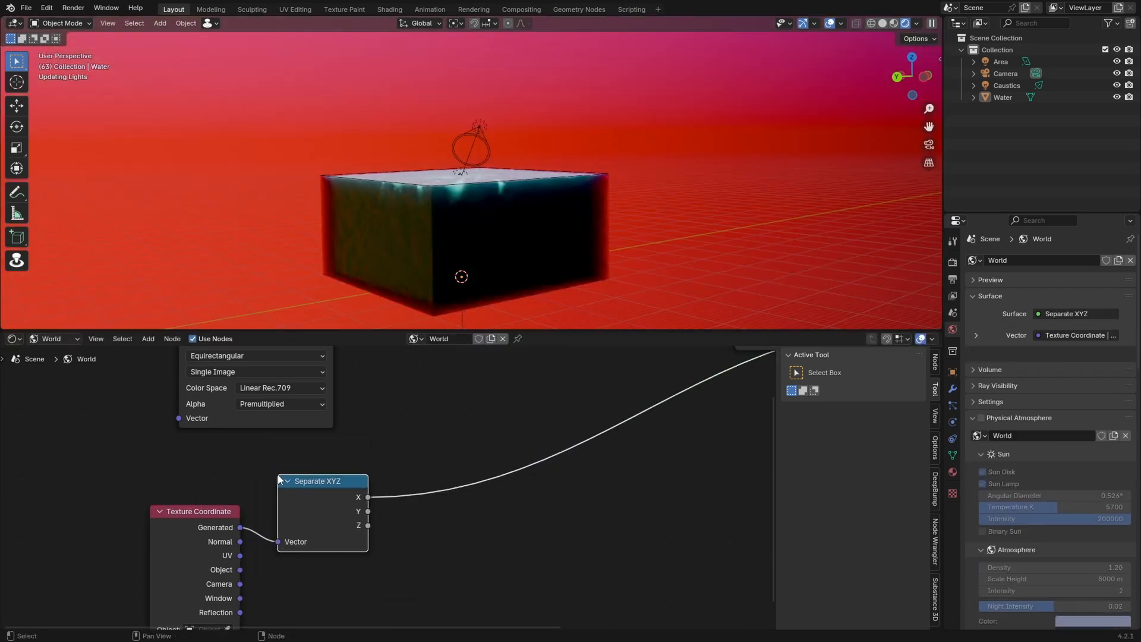
pyautogui.keyDown('ctrl'); pyautogui.moveTo(369, 500); pyautogui.dragTo(371, 523); pyautogui.keyUp('ctrl')
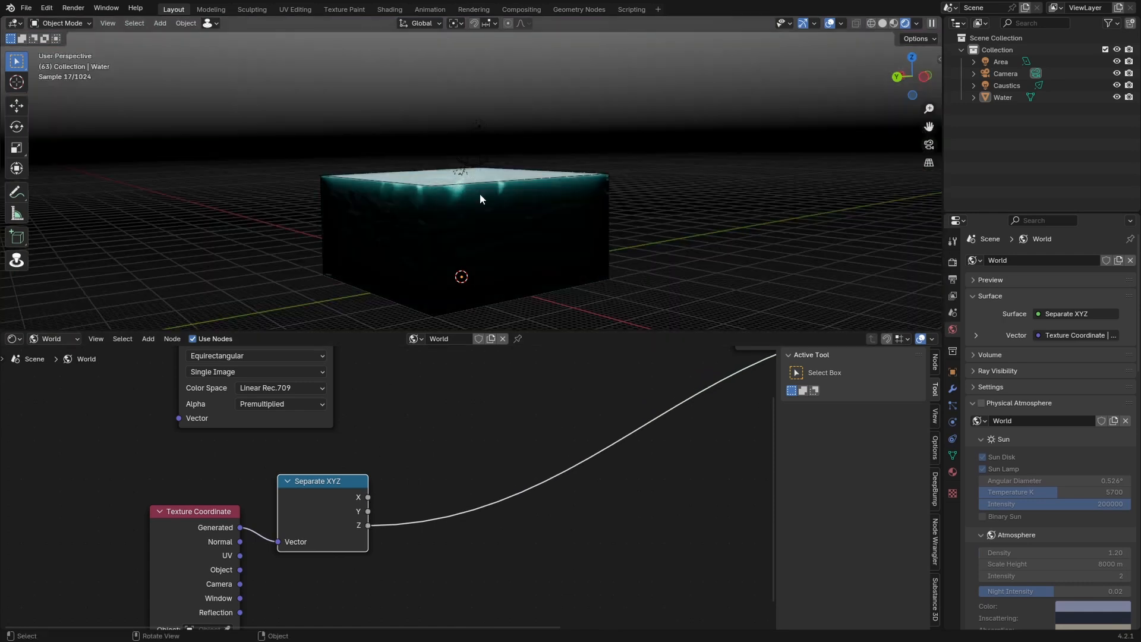
# Insert a Mix Color node between sunrise.exr and Background, connect Separate XYZ's Z to input B, and set Factor to 1.
pyautogui.moveTo(479, 194); pyautogui.dragTo(223, 143, button='middle')
pyautogui.hotkey('shift', 'a')
pyautogui.click(379, 415)
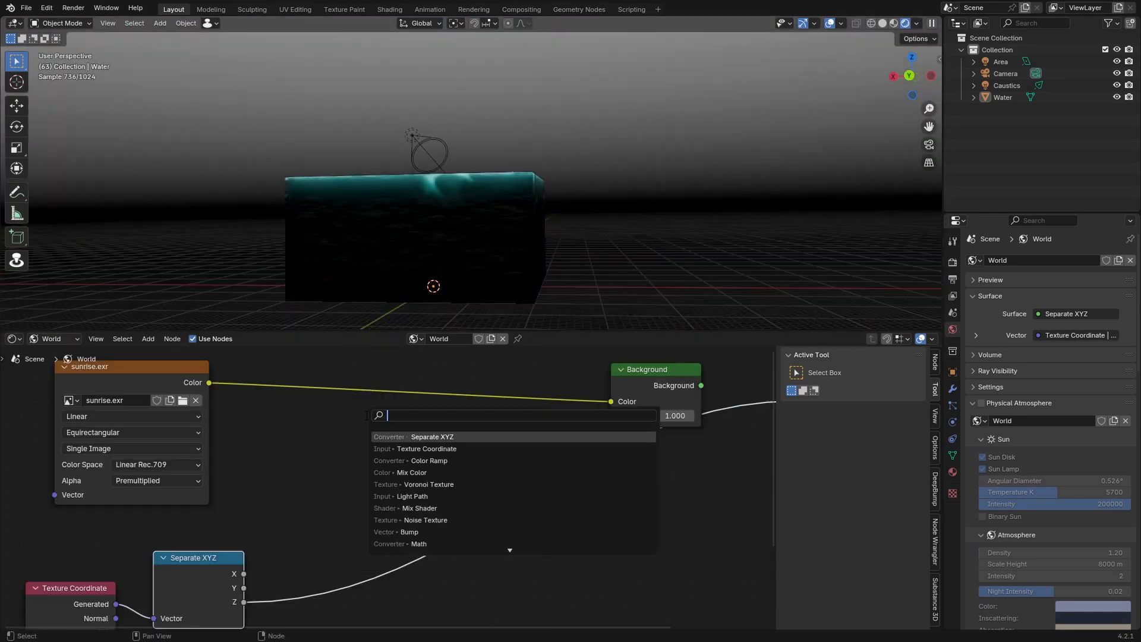
pyautogui.write('mi')
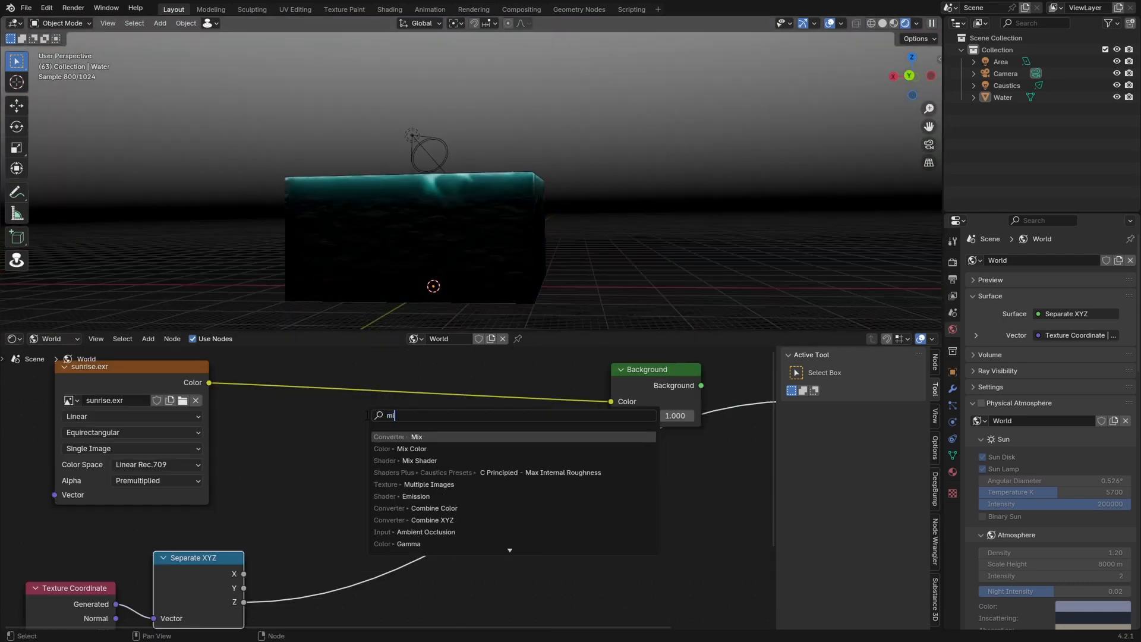
pyautogui.press('Down')
pyautogui.press('Return')
pyautogui.click(381, 379)
pyautogui.moveTo(244, 602); pyautogui.dragTo(384, 510)
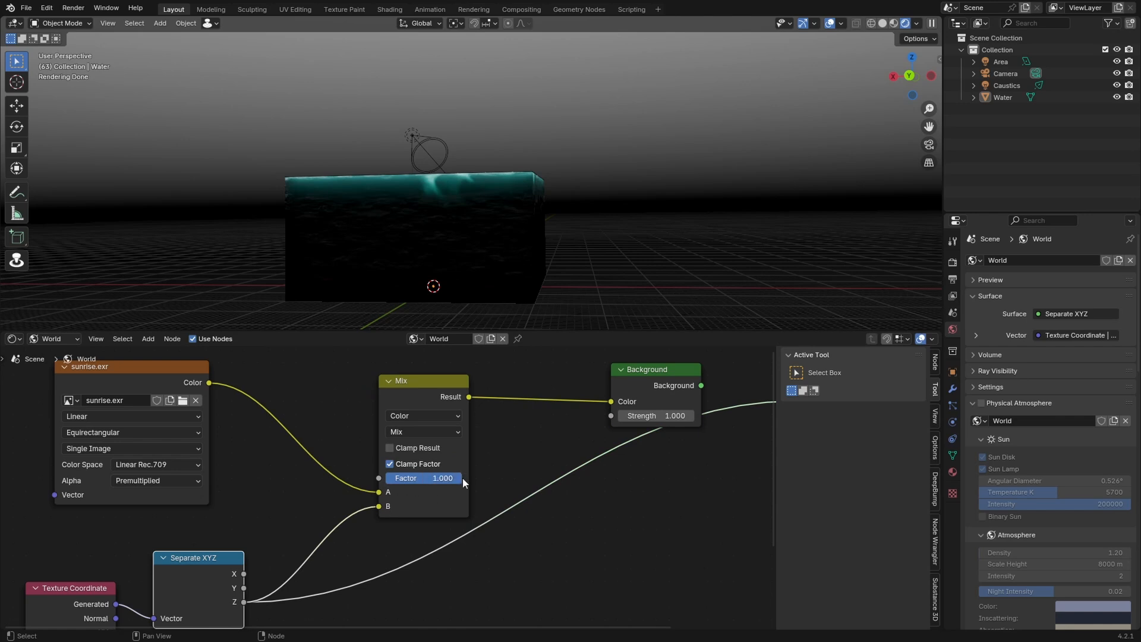
# Preview the Mix node's result and set its blending mode to Multiply.
pyautogui.keyDown('ctrl'); pyautogui.keyDown('shift'); pyautogui.click(432, 395); pyautogui.keyUp('shift'); pyautogui.keyUp('ctrl')
pyautogui.click(415, 432)
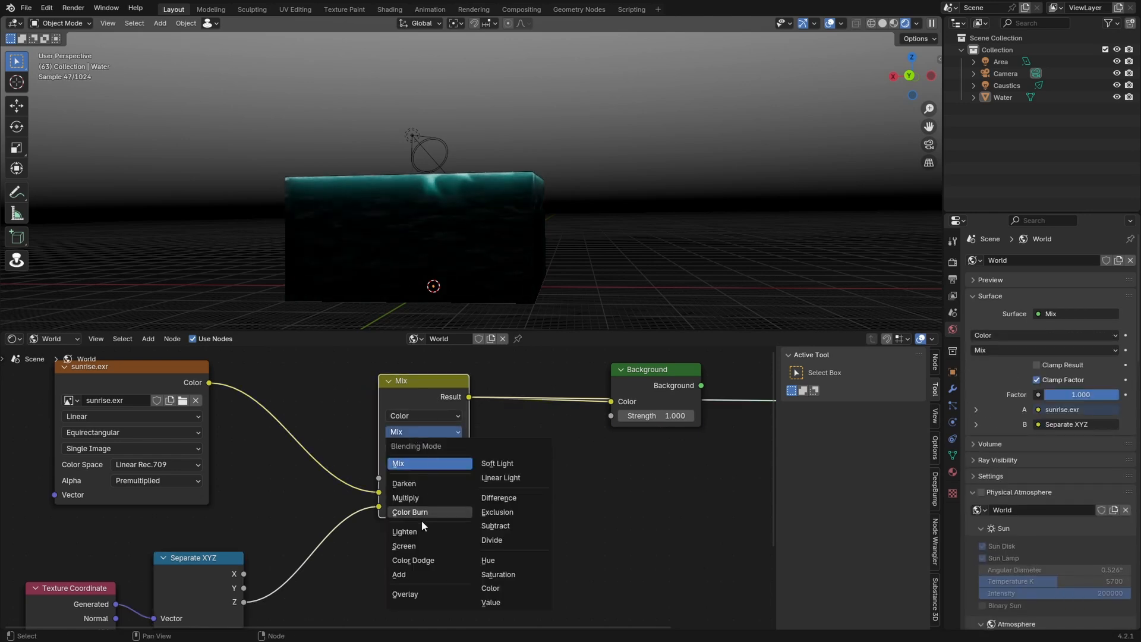
pyautogui.click(412, 499)
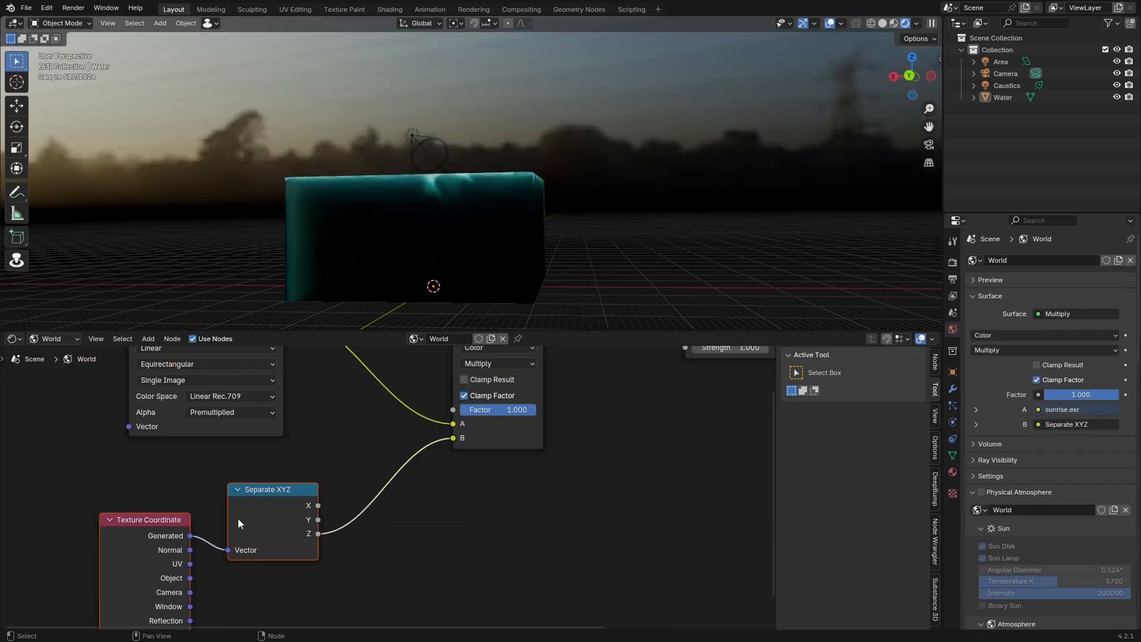
# Move the Texture Coordinate and Separate XYZ nodes nearer the Multiply node, leaving room after Separate XYZ.
pyautogui.press('g')
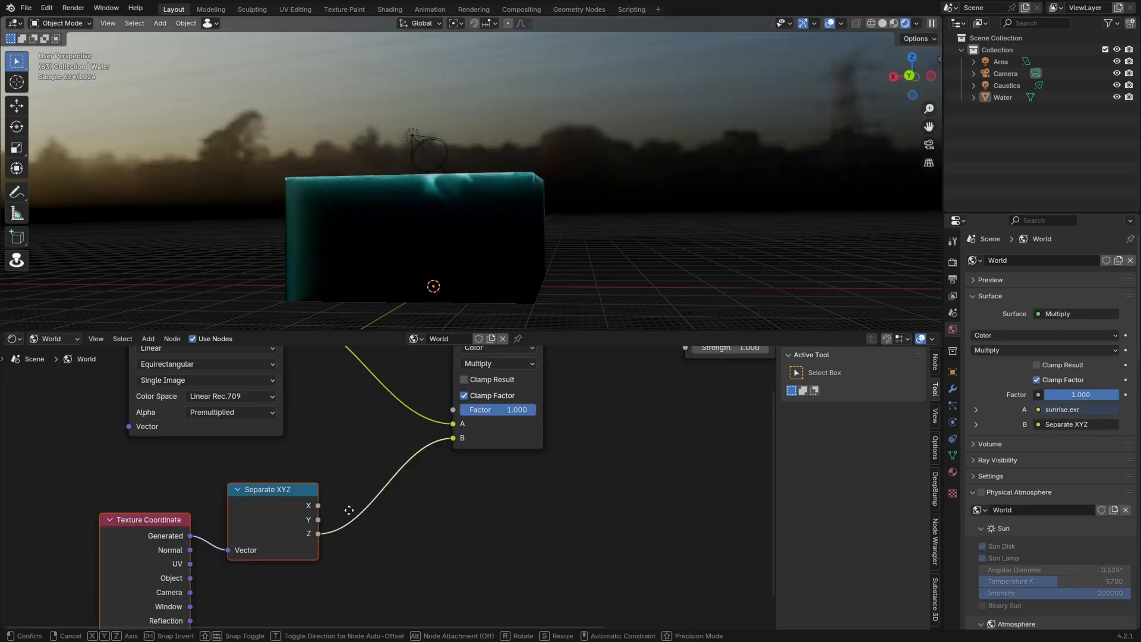
pyautogui.keyDown('ctrl'); pyautogui.click(392, 478); pyautogui.keyUp('ctrl')
pyautogui.click(340, 366)
pyautogui.scroll(-3, 480, 172)
pyautogui.moveTo(480, 173); pyautogui.dragTo(408, 94, button='middle')
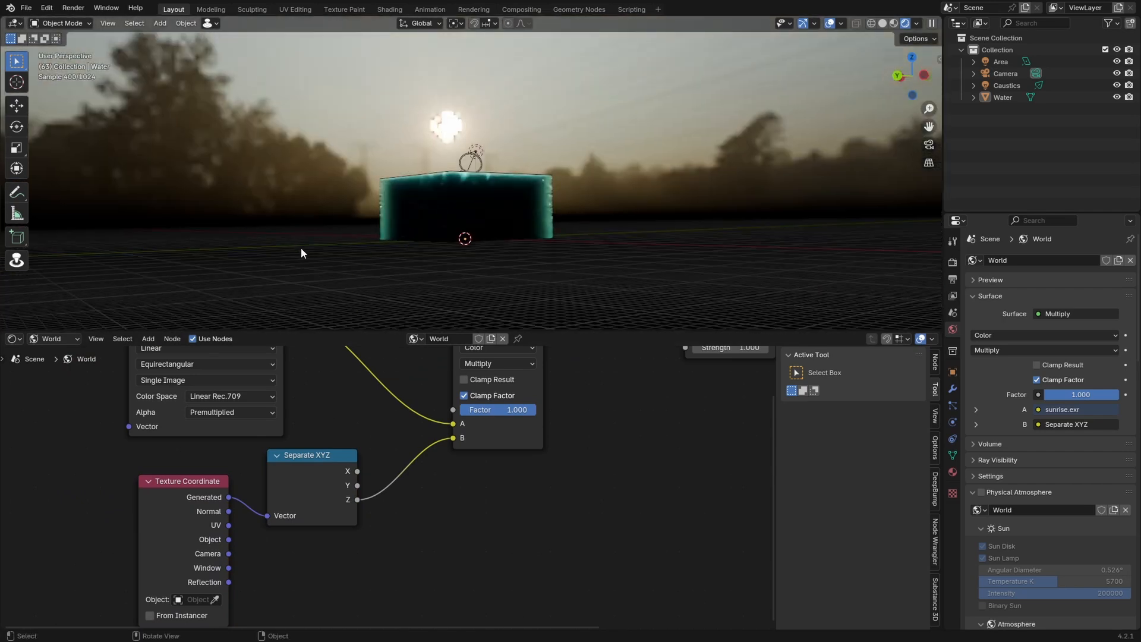
pyautogui.moveTo(384, 162); pyautogui.dragTo(287, 148, button='middle')
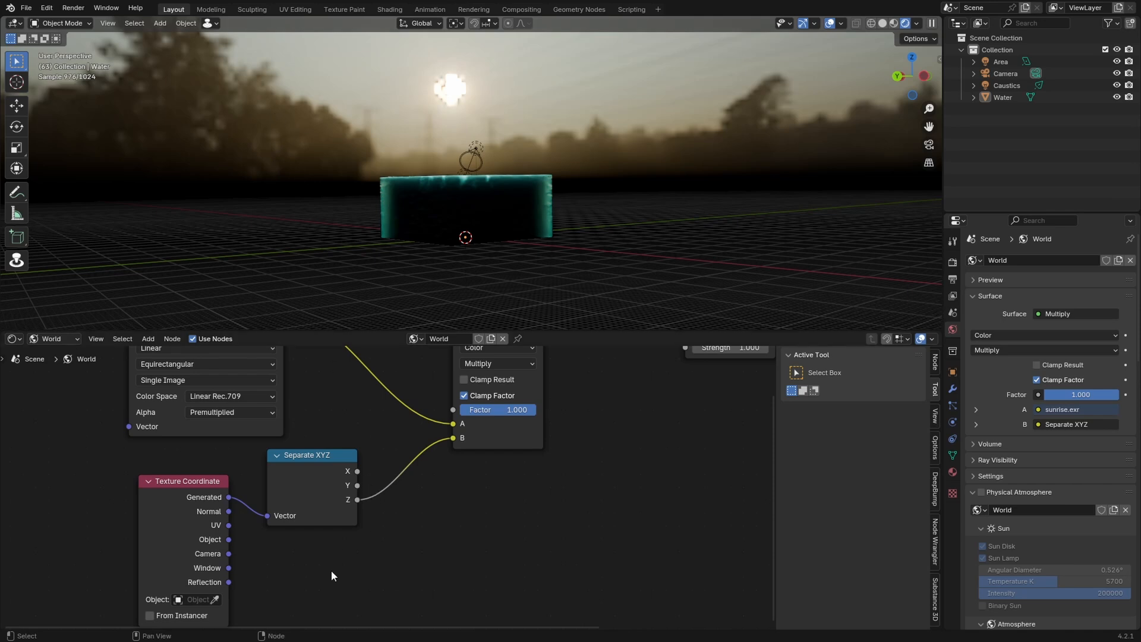
pyautogui.moveTo(289, 602); pyautogui.dragTo(359, 498)
pyautogui.press('g')
pyautogui.click(363, 497)
pyautogui.click(363, 497)
# Insert a Math node set to Greater Than with a threshold of 0 between the Z output and Multiply's input B.
pyautogui.hotkey('shift', 'a')
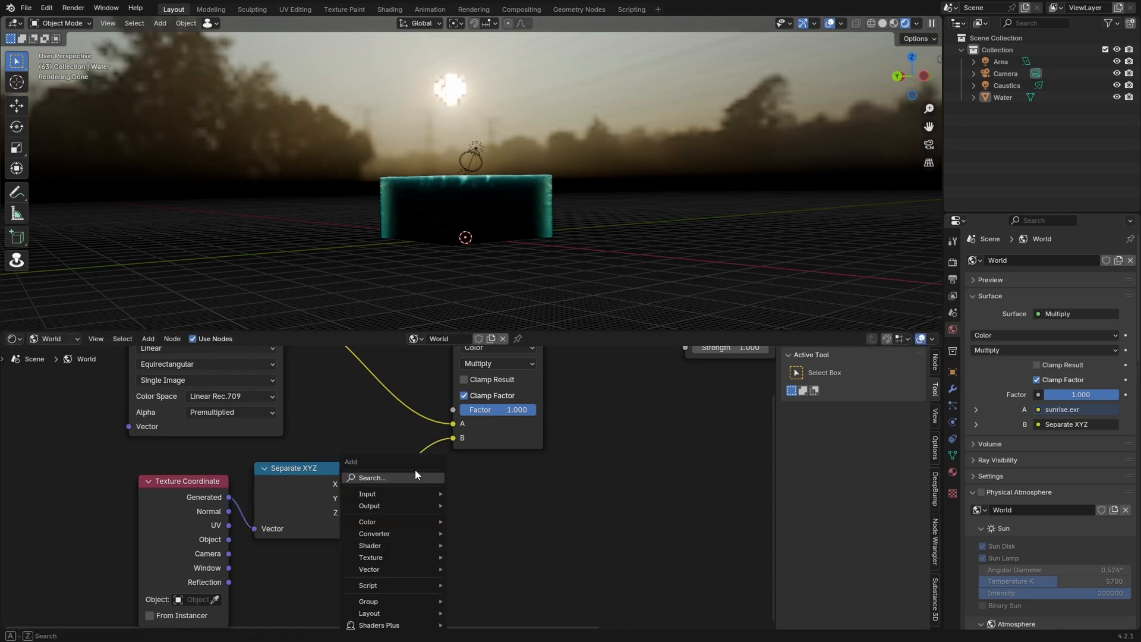
pyautogui.click(415, 474)
pyautogui.write('math')
pyautogui.press('Return')
pyautogui.click(374, 469)
pyautogui.click(417, 501)
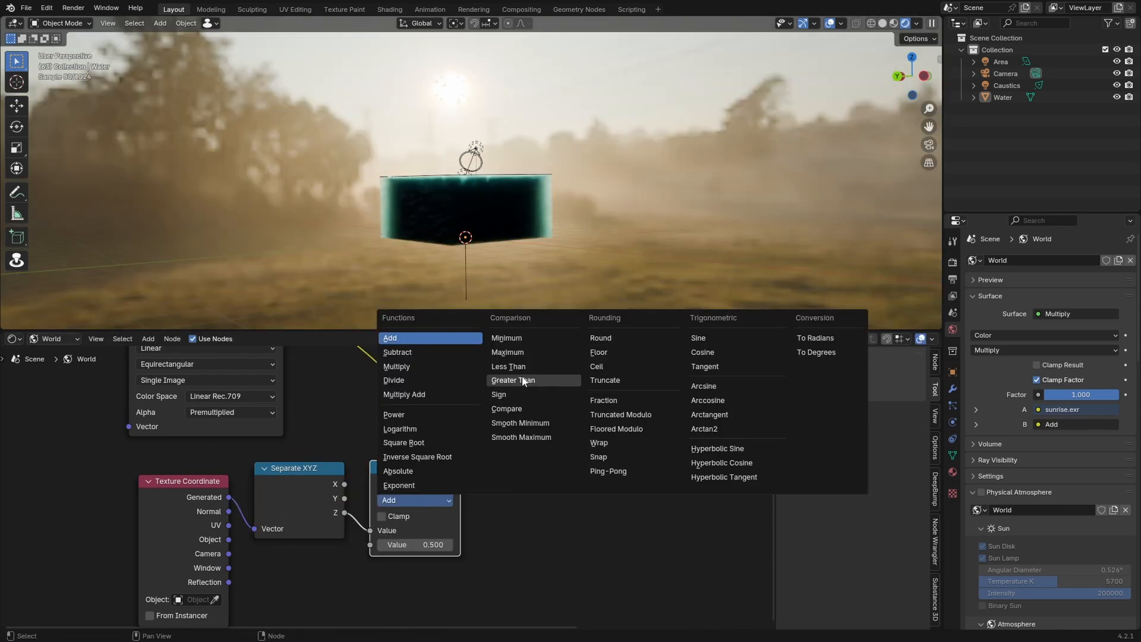
pyautogui.click(523, 381)
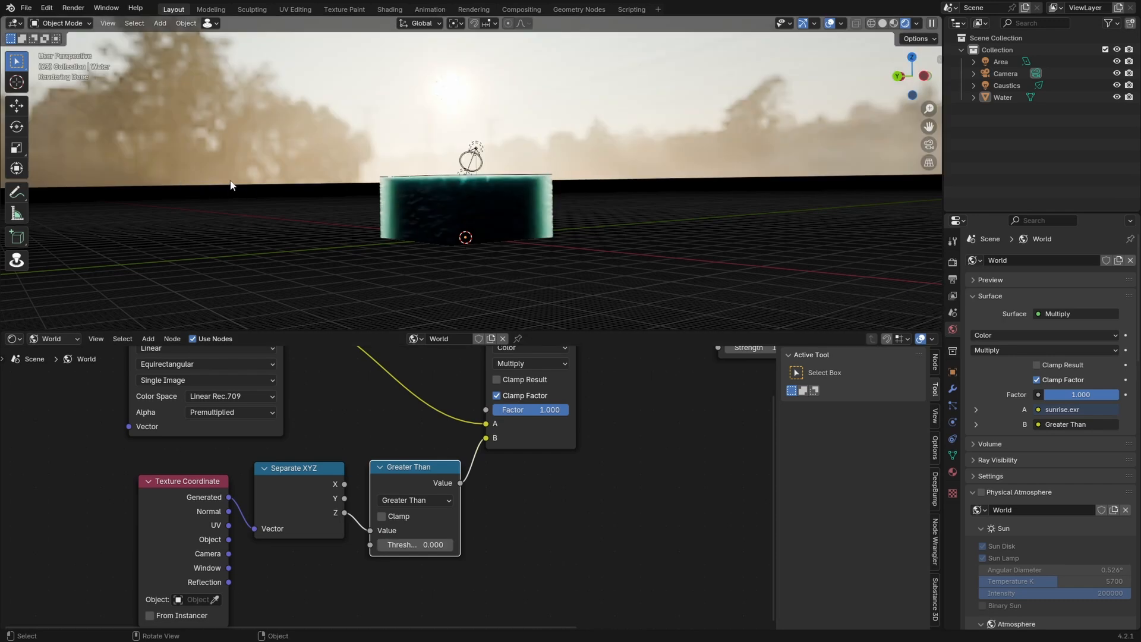
pyautogui.moveTo(212, 188); pyautogui.dragTo(267, 183, button='middle')
pyautogui.scroll(2, 606, 201)
pyautogui.moveTo(612, 201); pyautogui.dragTo(547, 204, button='middle')
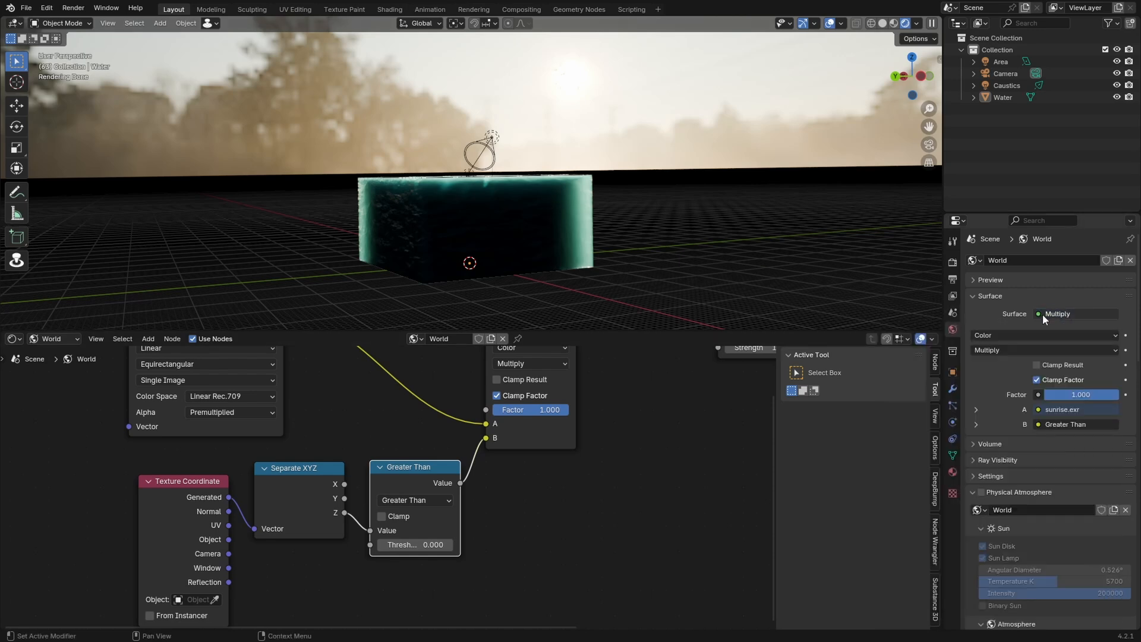
# Load kloofendal_43d_clear_puresky_4k.exr as the environment image and preview it unmasked, including through the camera.
pyautogui.moveTo(173, 421); pyautogui.dragTo(221, 512, button='middle')
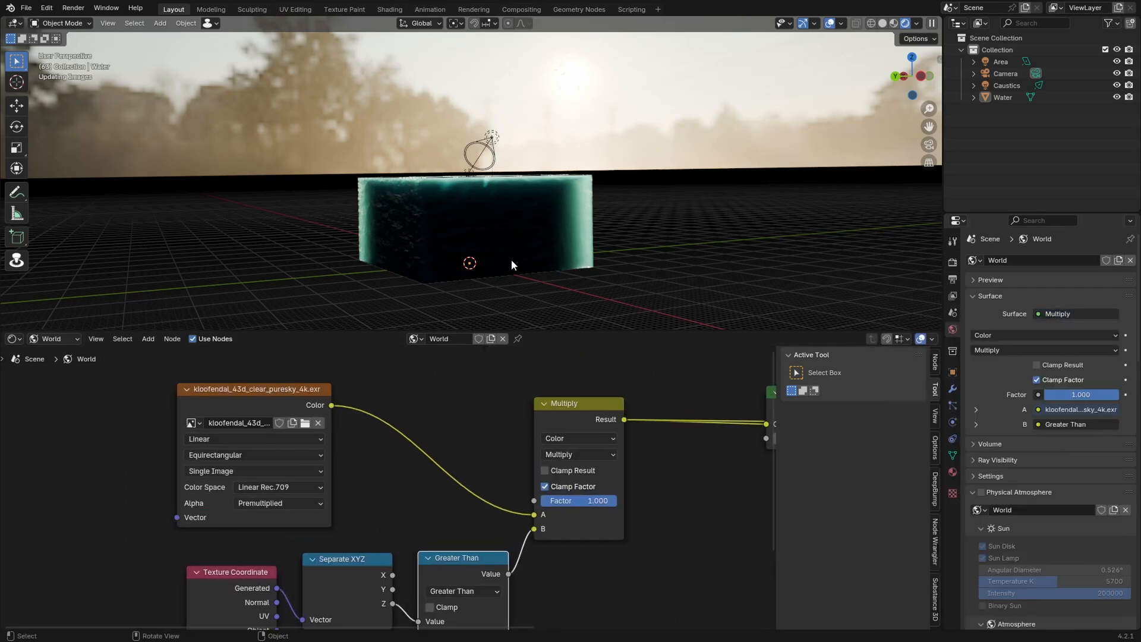
pyautogui.scroll(-4, 608, 252)
pyautogui.keyDown('ctrl'); pyautogui.keyDown('shift'); pyautogui.click(291, 389); pyautogui.keyUp('shift'); pyautogui.keyUp('ctrl')
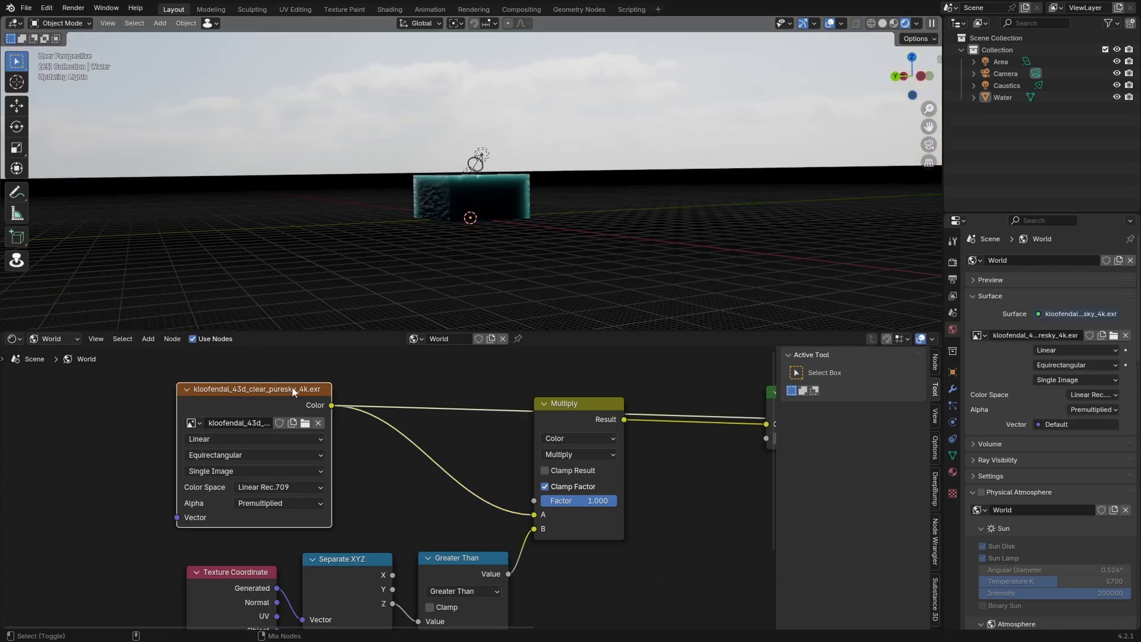
pyautogui.scroll(-3, 519, 222)
pyautogui.moveTo(519, 223); pyautogui.dragTo(483, 260, button='middle')
pyautogui.press('KP_0')
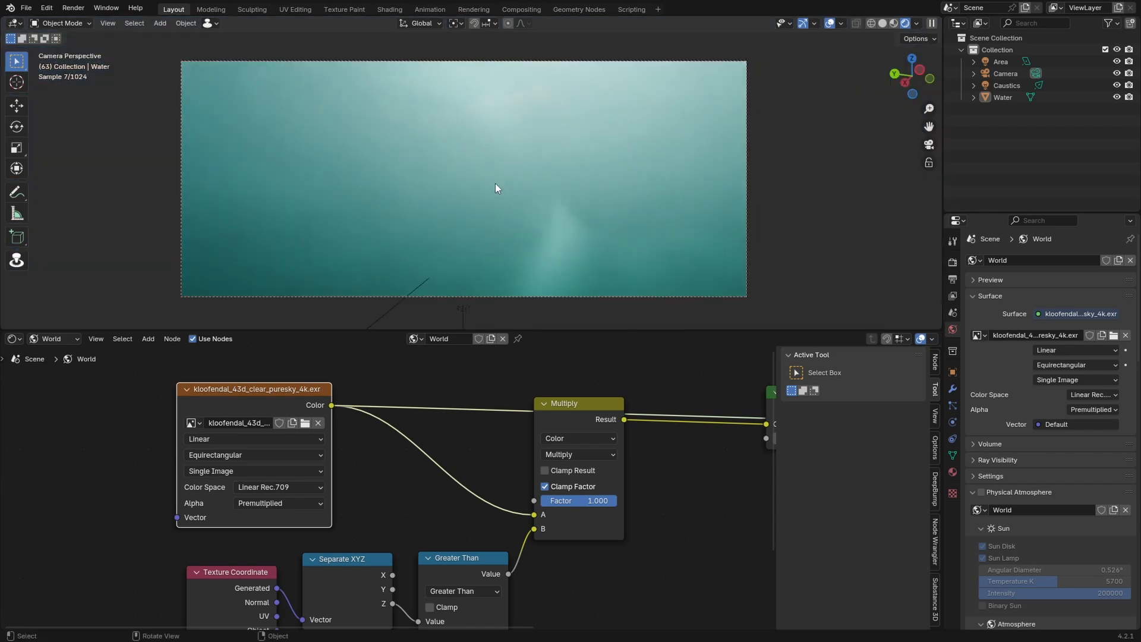
pyautogui.moveTo(547, 155); pyautogui.dragTo(553, 178, button='middle')
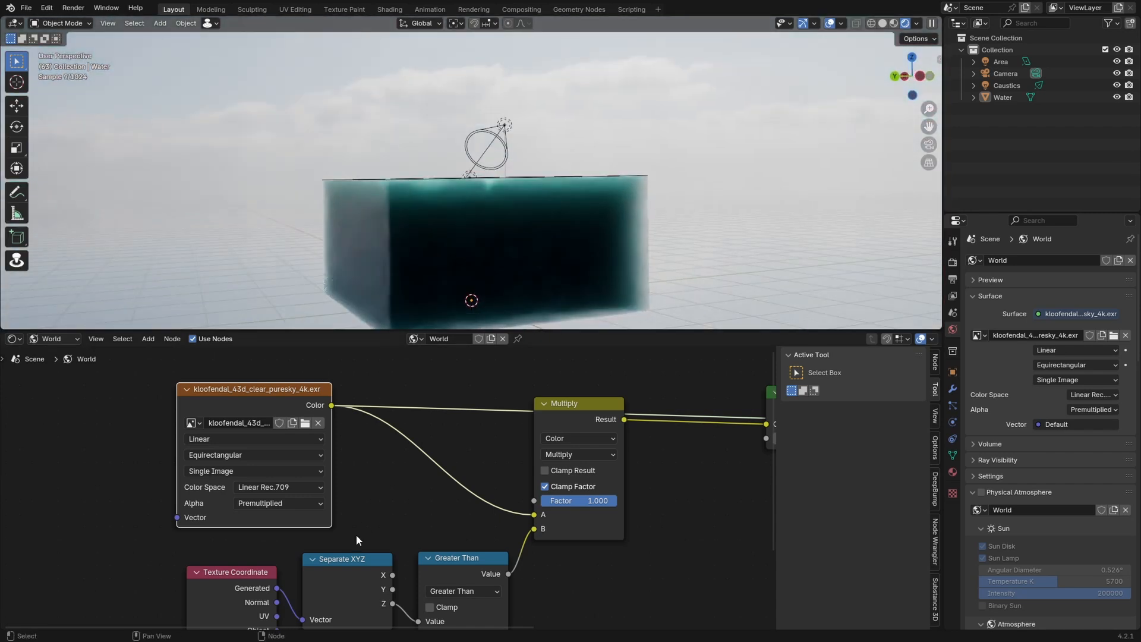
# Preview the Multiply node and reconnect it through the Background shader to the World Output.
pyautogui.moveTo(637, 535); pyautogui.dragTo(493, 524, button='middle')
pyautogui.keyDown('ctrl'); pyautogui.keyDown('shift'); pyautogui.click(420, 397); pyautogui.keyUp('shift'); pyautogui.keyUp('ctrl')
pyautogui.moveTo(582, 420); pyautogui.dragTo(534, 438, button='middle')
pyautogui.keyDown('ctrl'); pyautogui.keyDown('shift'); pyautogui.click(587, 424); pyautogui.keyUp('shift'); pyautogui.keyUp('ctrl')
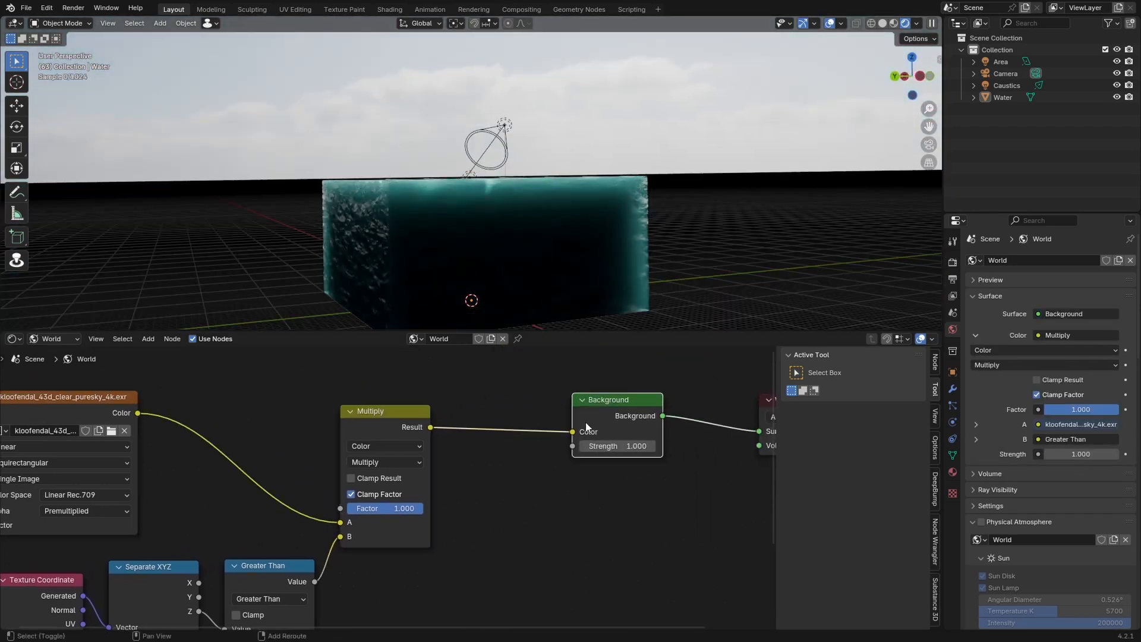
# Compare the world's horizon with the Greater Than node muted and unmuted.
pyautogui.moveTo(416, 535); pyautogui.dragTo(529, 399, button='middle')
pyautogui.click(363, 429)
pyautogui.press('m')
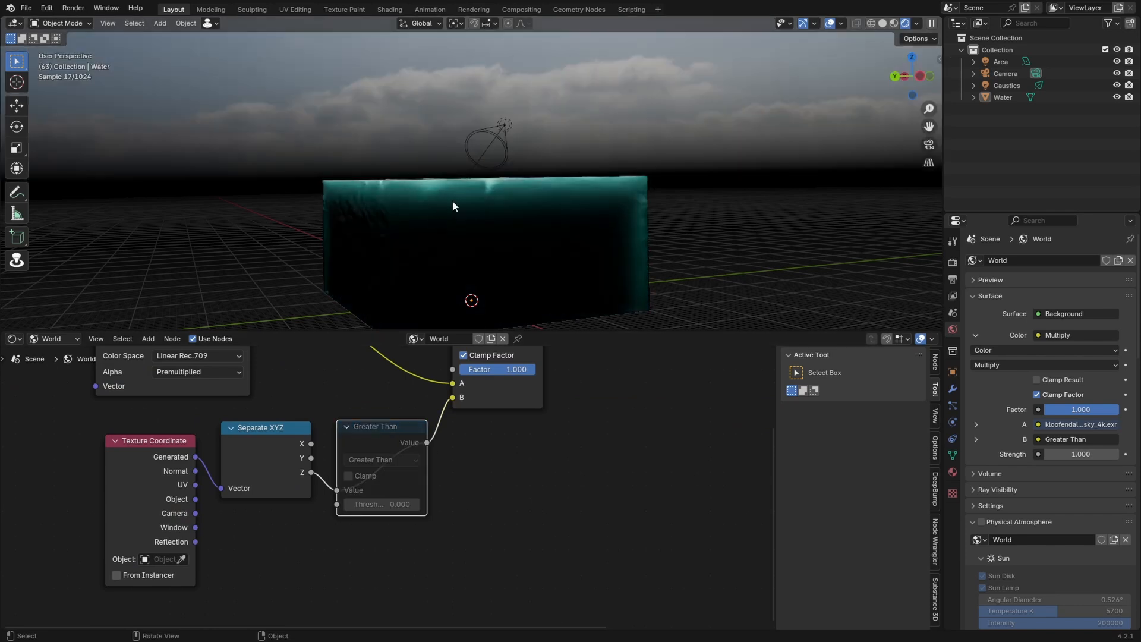
pyautogui.moveTo(451, 201); pyautogui.dragTo(479, 203, button='middle')
pyautogui.press('m')
# Change the Greater Than node to Multiply and set its second value to 10.
pyautogui.click(374, 457)
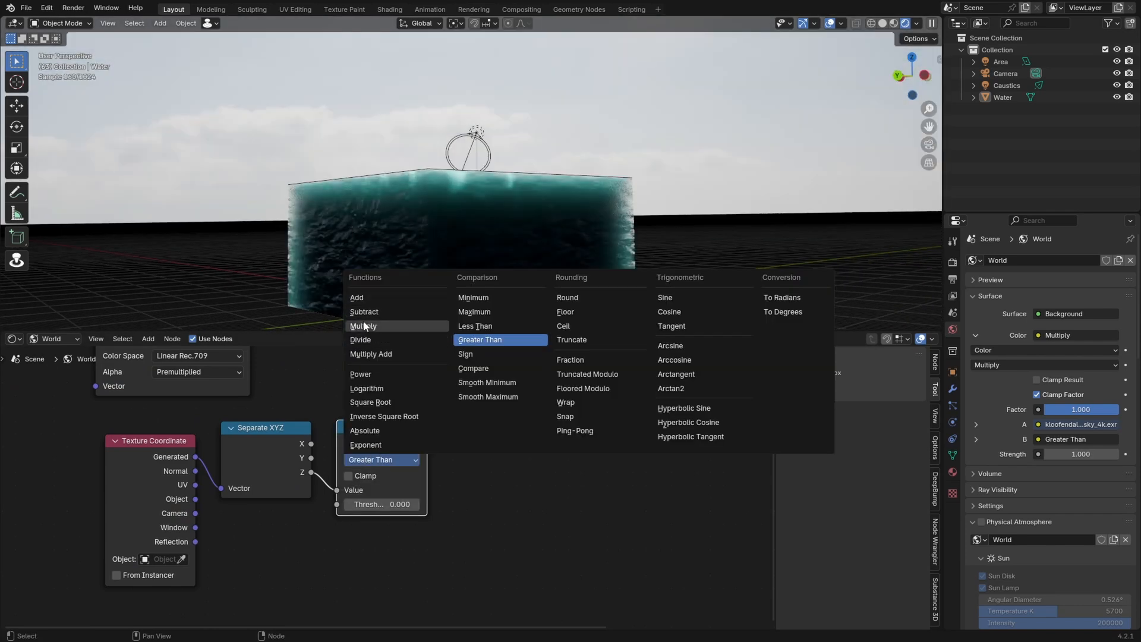
pyautogui.click(364, 327)
pyautogui.keyDown('shift'); pyautogui.moveTo(381, 505); pyautogui.dragTo(452, 505); pyautogui.keyUp('shift')
pyautogui.click(382, 505)
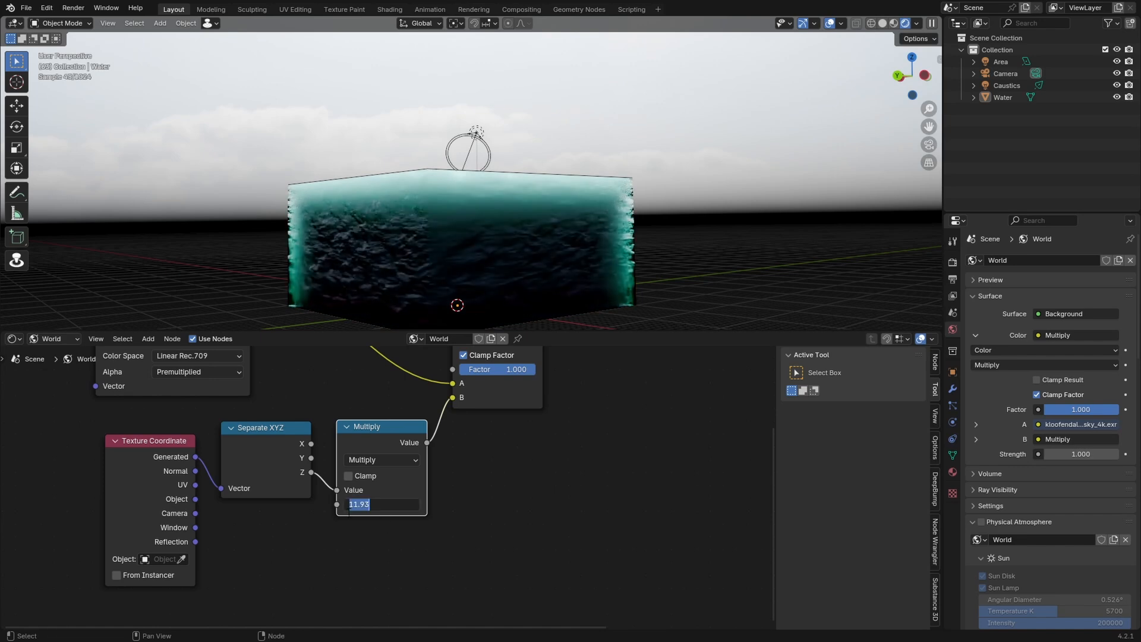
pyautogui.write('10')
pyautogui.press('Return')
pyautogui.moveTo(428, 238); pyautogui.dragTo(361, 249, button='middle')
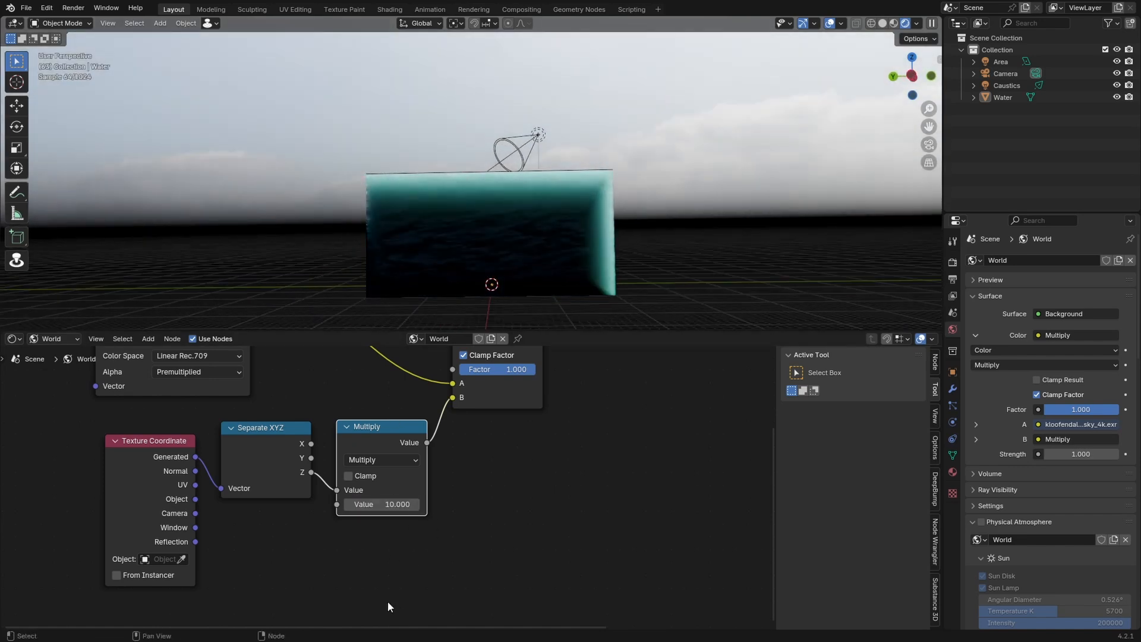
# Insert a Clamp node between the Math Multiply node and the colour Multiply's input B, check the camera view, and save the file.
pyautogui.hotkey('shift', 'a')
pyautogui.click(425, 383)
pyautogui.write('cl')
pyautogui.press('Return')
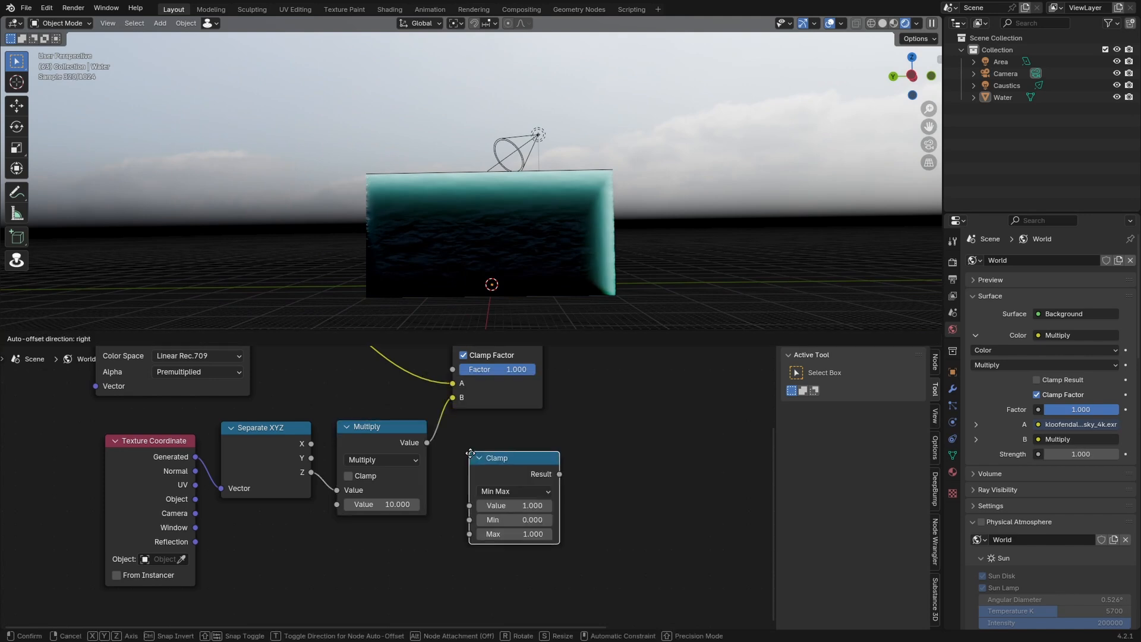
pyautogui.click(440, 405)
pyautogui.moveTo(439, 407); pyautogui.dragTo(356, 434, button='middle')
pyautogui.scroll(-1, 419, 172)
pyautogui.press('KP_0')
pyautogui.hotkey('ctrl', 's')
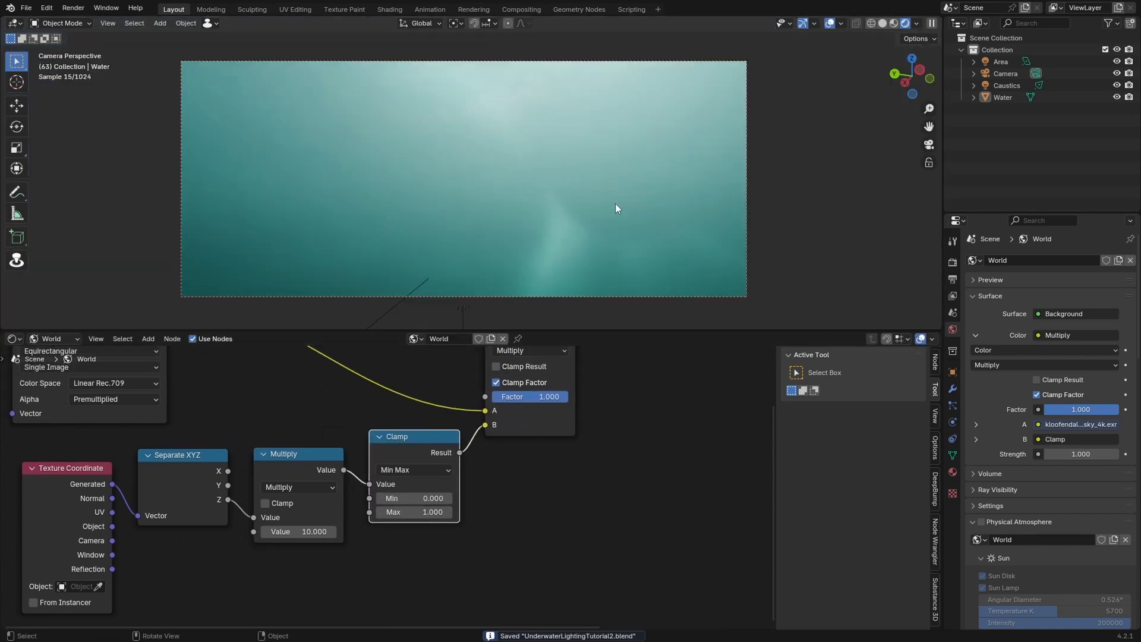
# Select the Caustics spotlight, tilt it freely above the water box, and check its rays through the camera.
pyautogui.moveTo(615, 203); pyautogui.dragTo(601, 245, button='middle')
pyautogui.scroll(-6, 580, 216)
pyautogui.click(550, 91)
pyautogui.moveTo(559, 143); pyautogui.dragTo(572, 255, button='middle')
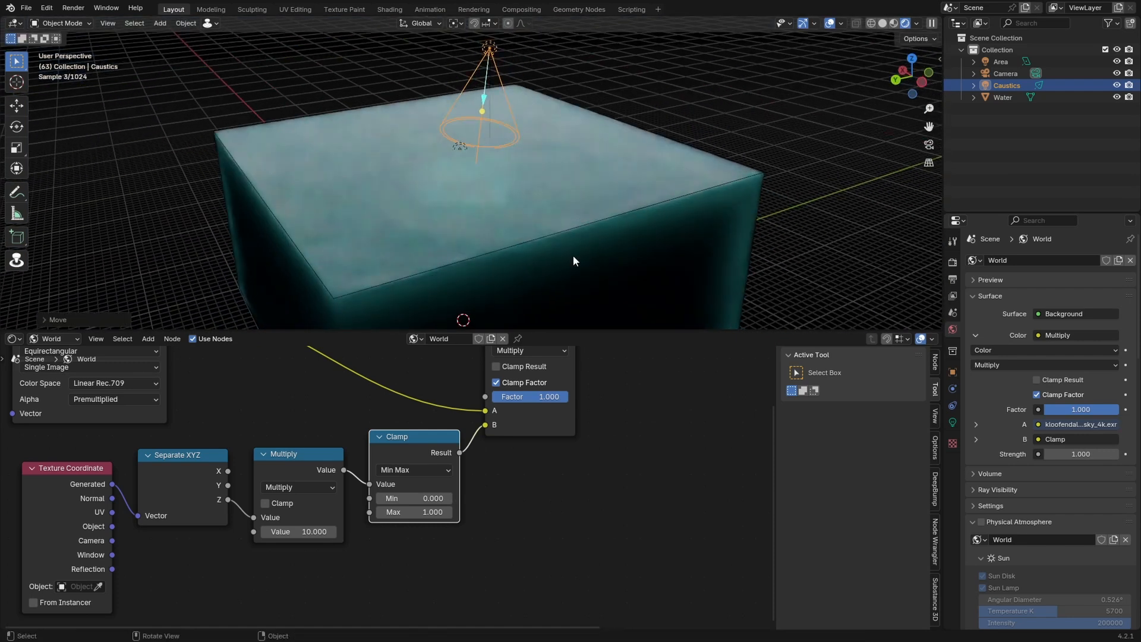
pyautogui.press('r')
pyautogui.press('r')
pyautogui.click(499, 183)
pyautogui.moveTo(499, 183); pyautogui.dragTo(515, 233, button='middle')
pyautogui.press('KP_0')
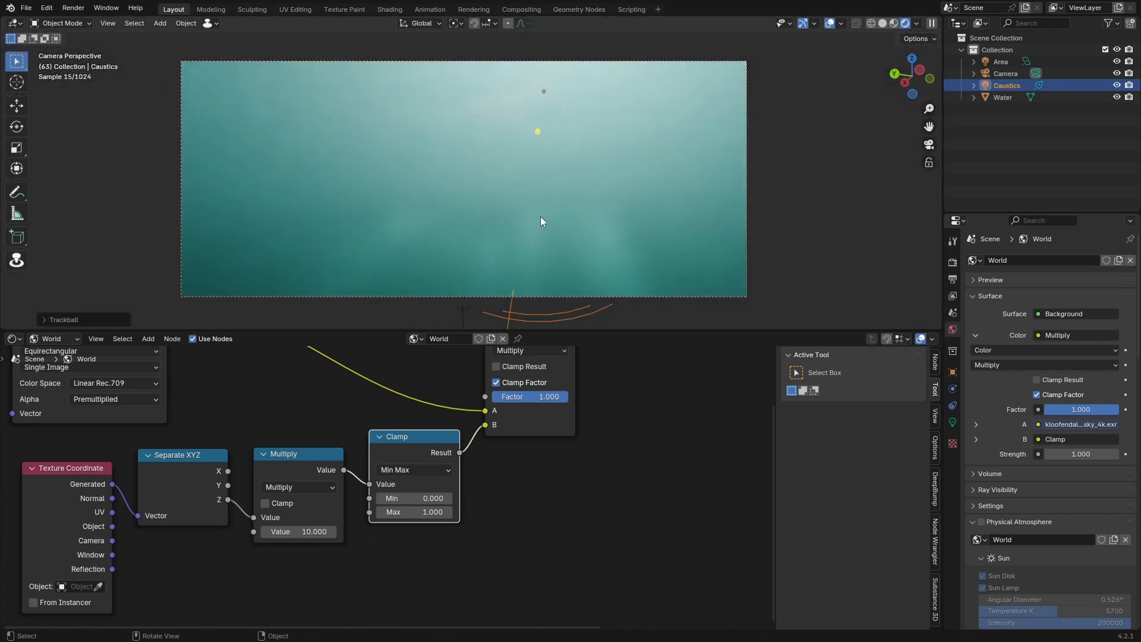
# Lower the camera along the global Z axis while looking through it.
pyautogui.click(1005, 73)
pyautogui.moveTo(677, 178); pyautogui.dragTo(500, 218, button='middle')
pyautogui.press('KP_0')
pyautogui.press('g')
pyautogui.press('z')
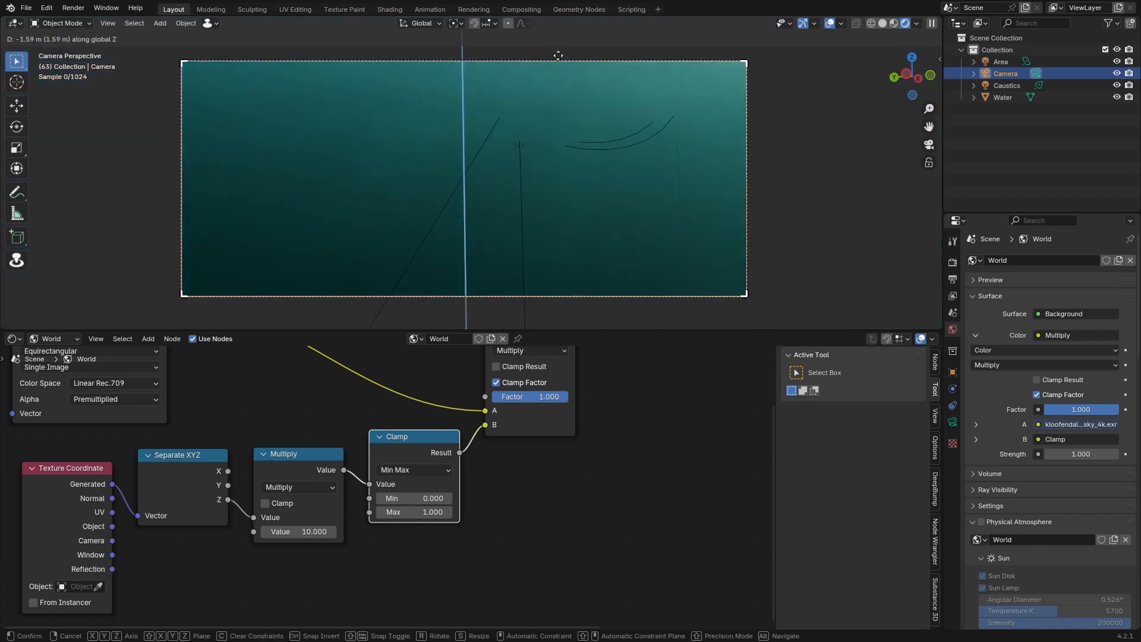
pyautogui.click(551, 103)
# Rotate the Caustics spotlight freely and lower it about 1.8 m along the global Z axis.
pyautogui.click(663, 208)
pyautogui.press('r')
pyautogui.press('r')
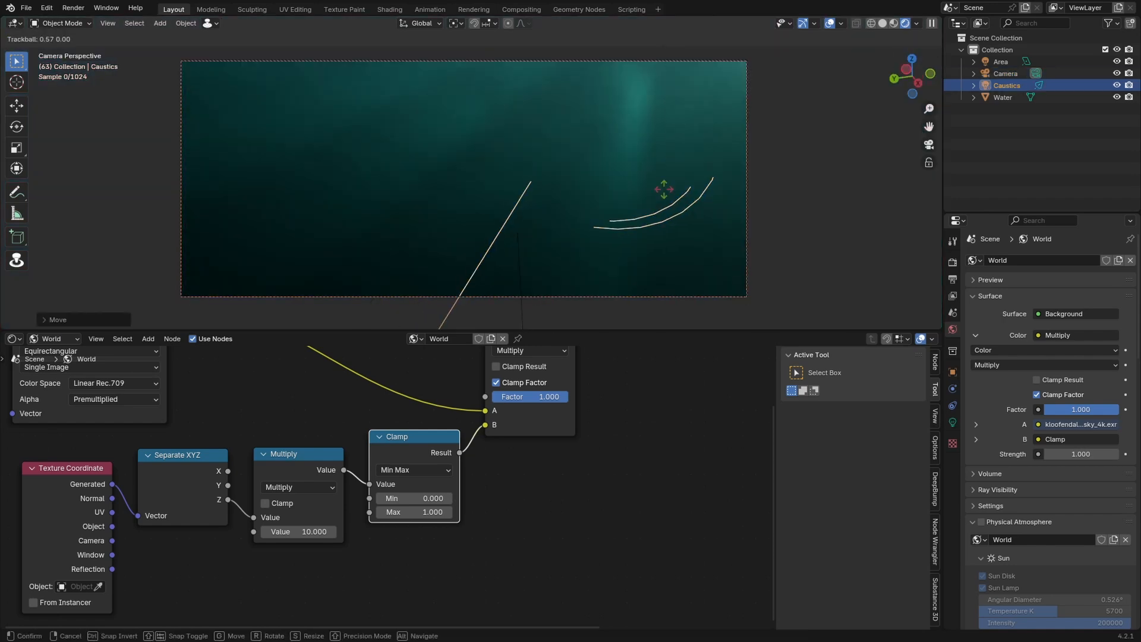
pyautogui.click(670, 195)
pyautogui.press('g')
pyautogui.press('z')
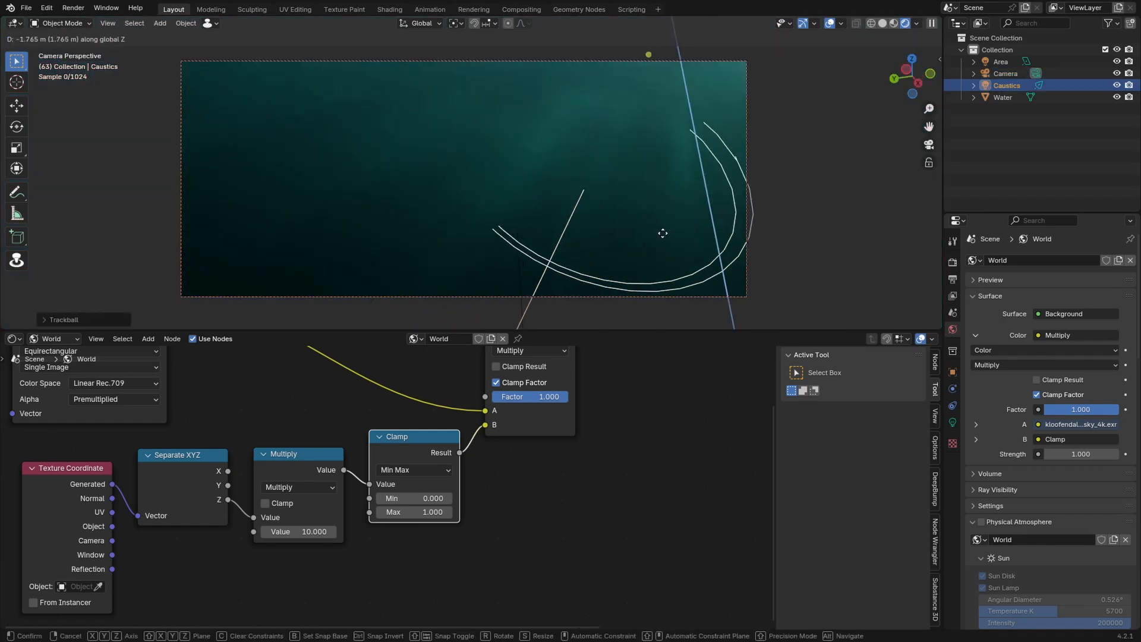
pyautogui.click(663, 235)
# Set the Caustics spotlight's power to 1 MW and adjust its height along the global Z axis.
pyautogui.click(953, 422)
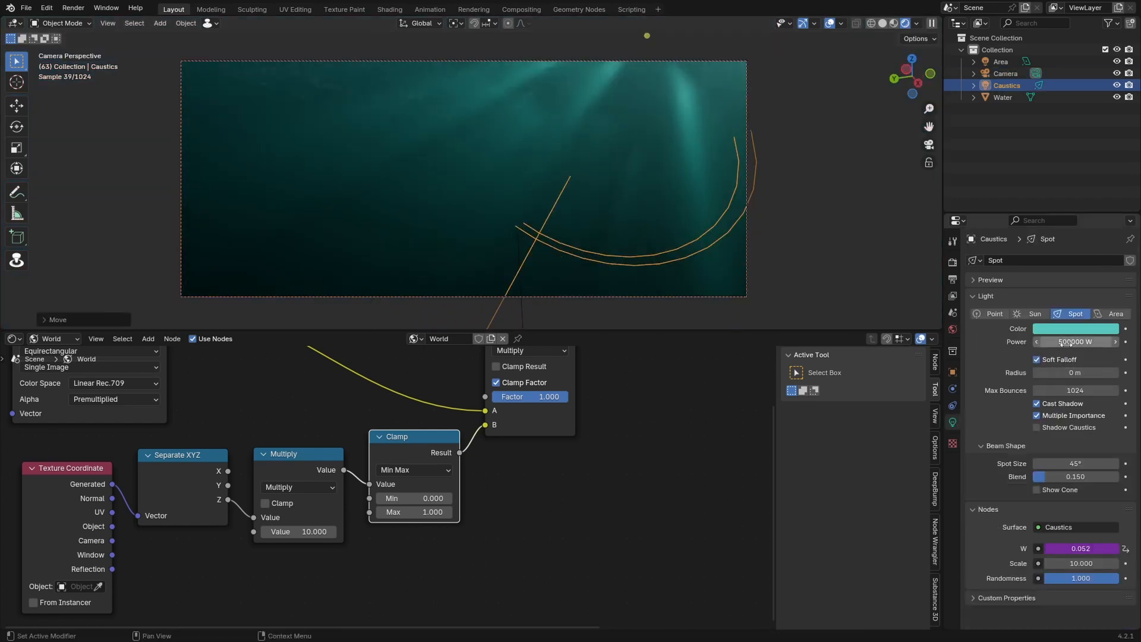
pyautogui.press('Return')
pyautogui.press('g')
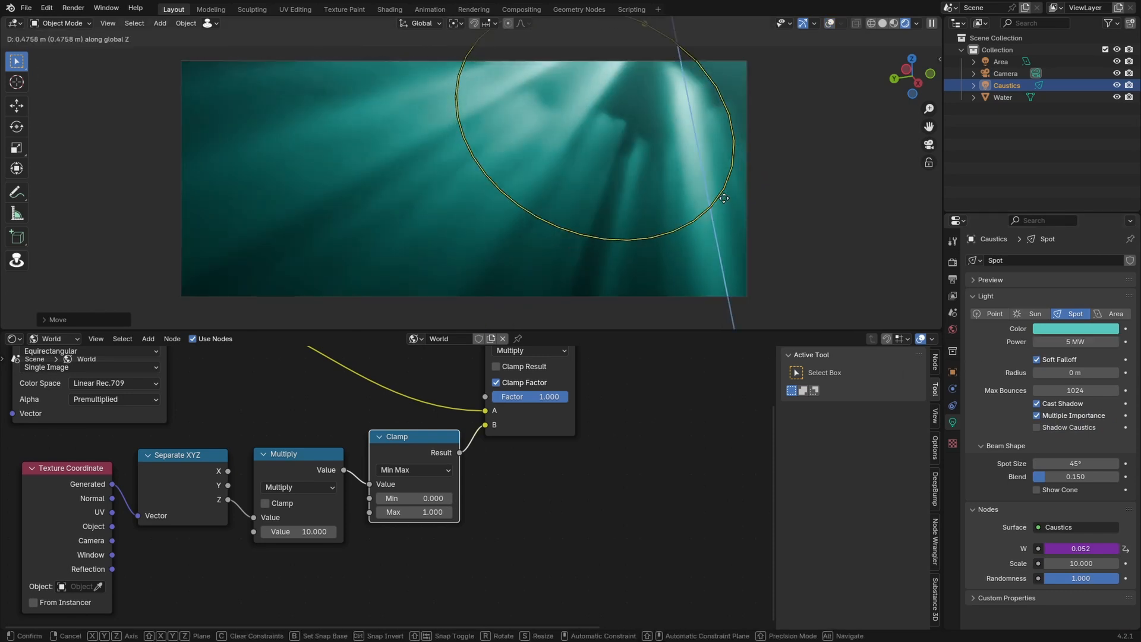
pyautogui.click(677, 183)
# Display the Caustics spotlight's shader nodes, set the Caustics group's Scale to 25, and save the file.
pyautogui.scroll(-2, 181, 578)
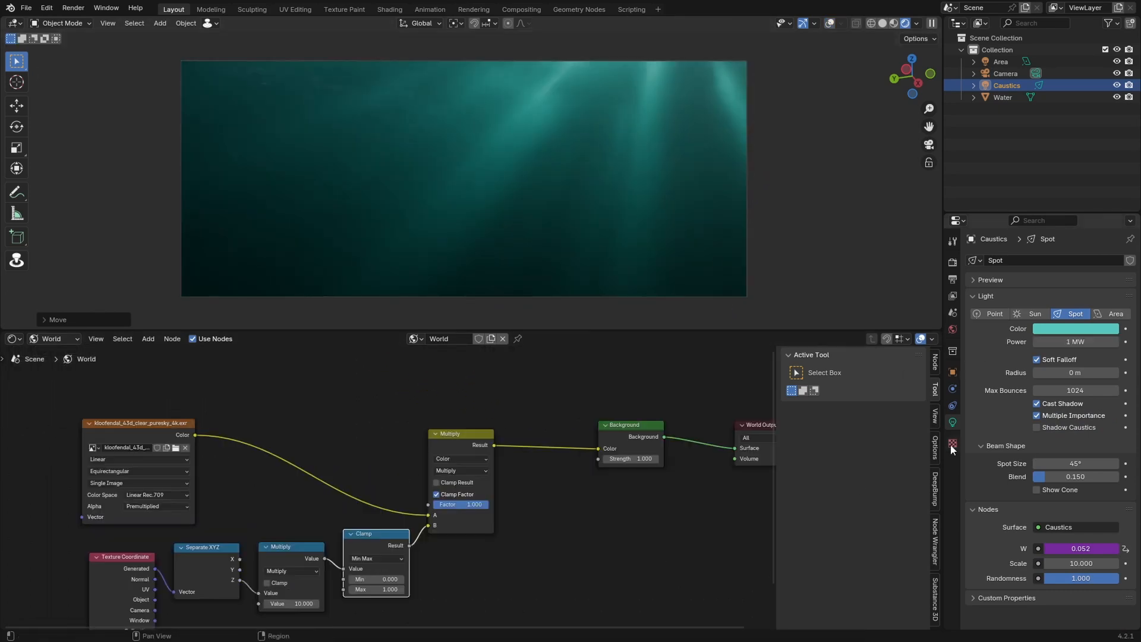
pyautogui.click(43, 341)
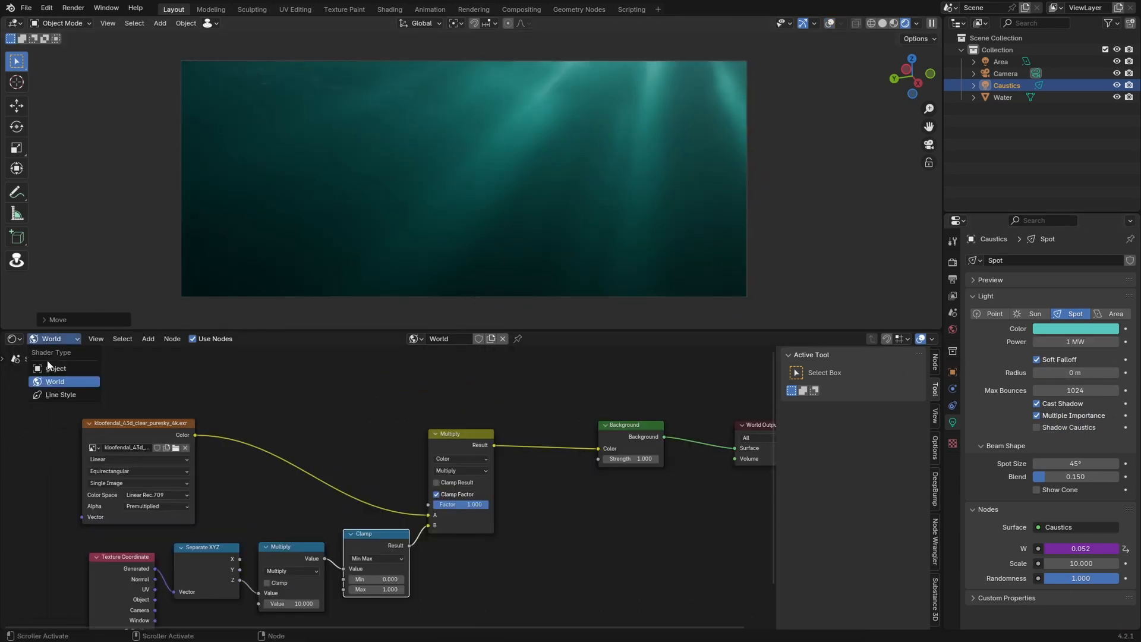
pyautogui.click(53, 369)
pyautogui.press('Home')
pyautogui.doubleClick(333, 500)
pyautogui.write('25')
pyautogui.press('Return')
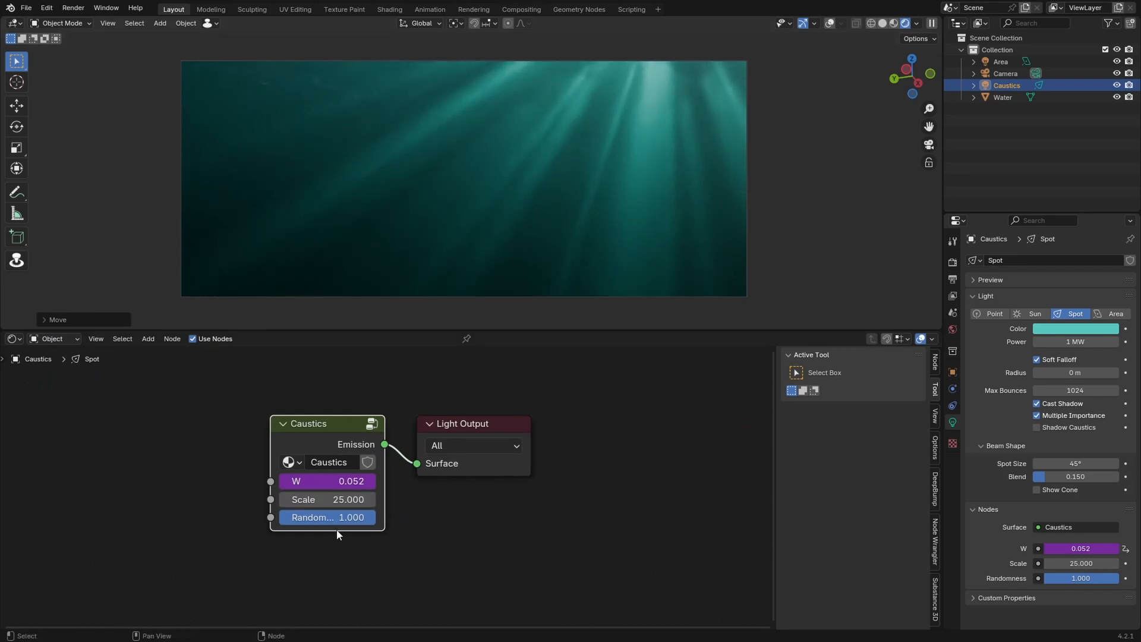
pyautogui.hotkey('ctrl', 's')
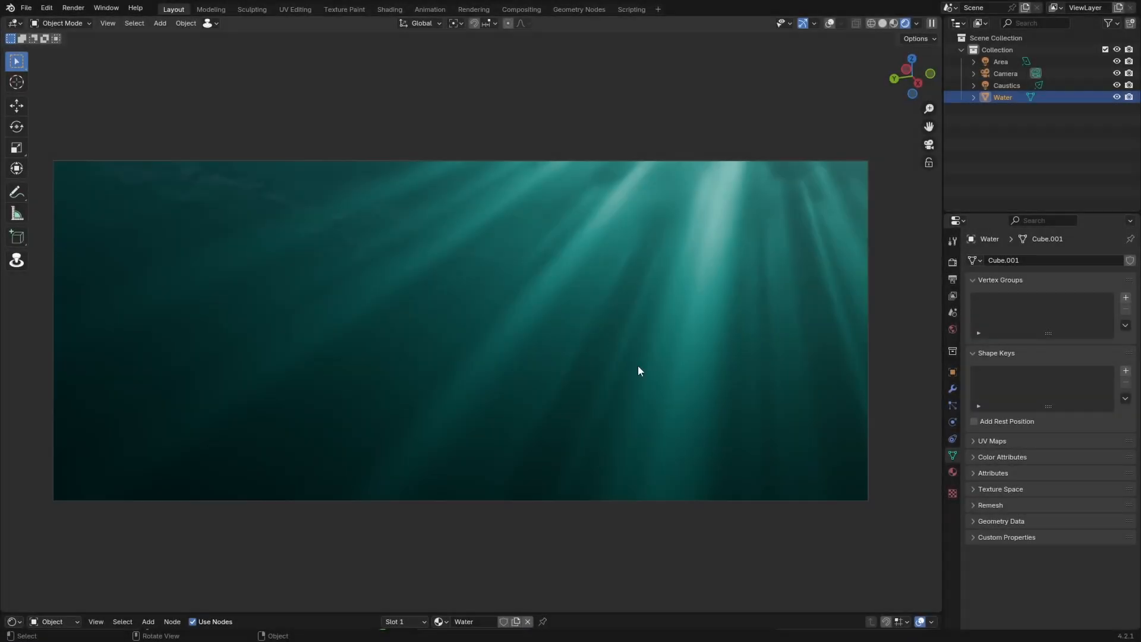
# Examine the light rays through the camera and around the water box, with viewport overlays shown.
pyautogui.moveTo(604, 298); pyautogui.dragTo(874, 42, button='middle')
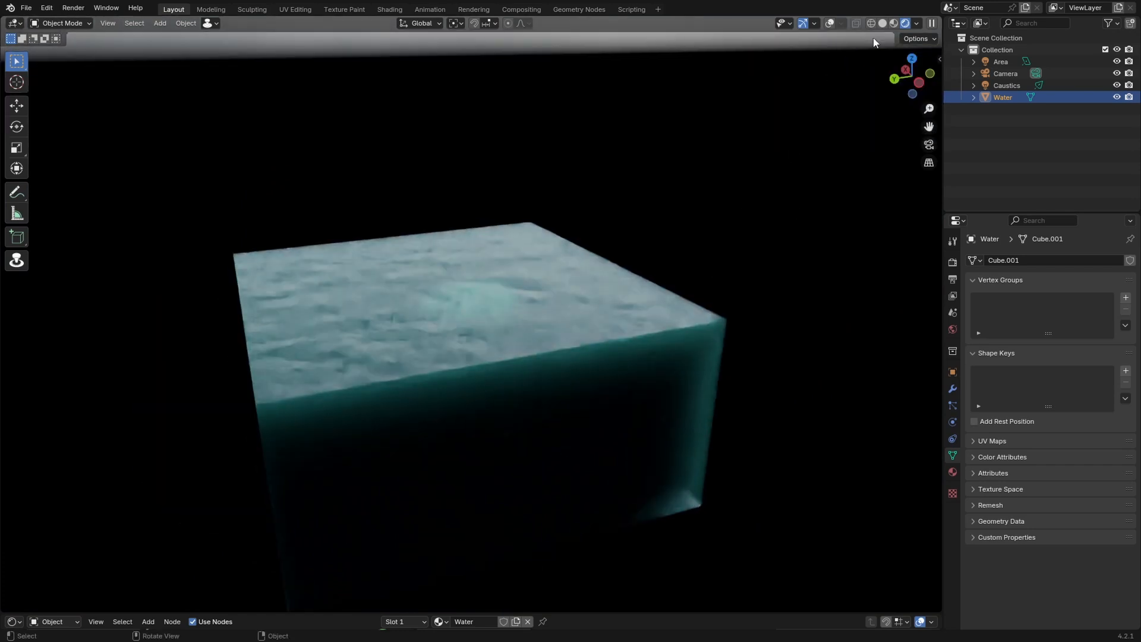
pyautogui.press('KP_0')
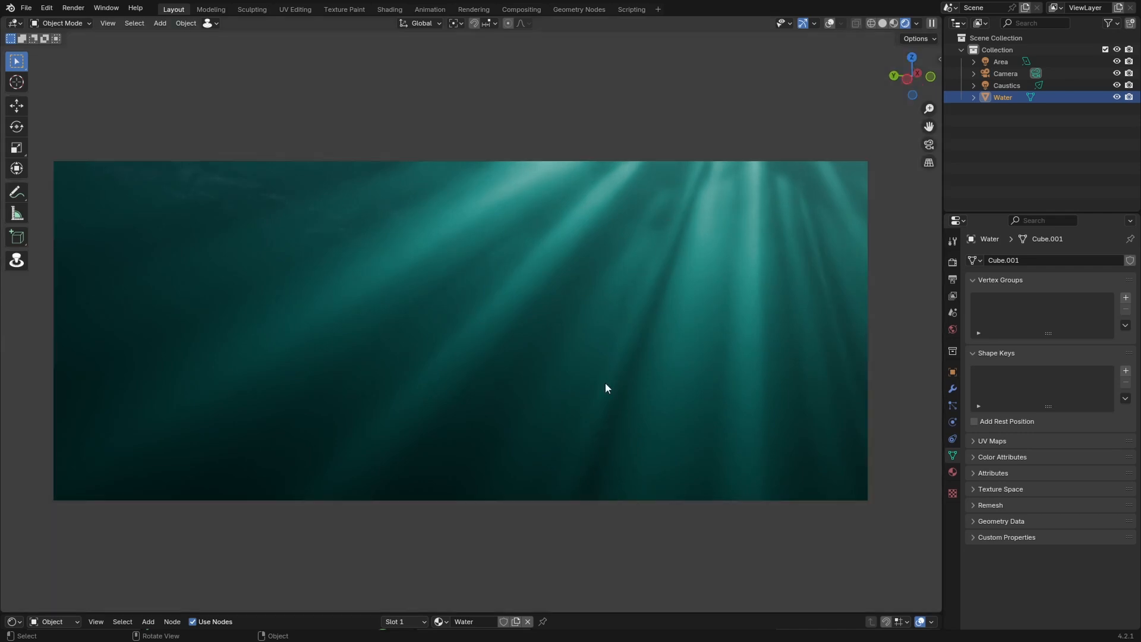
pyautogui.moveTo(605, 383); pyautogui.dragTo(539, 340, button='middle')
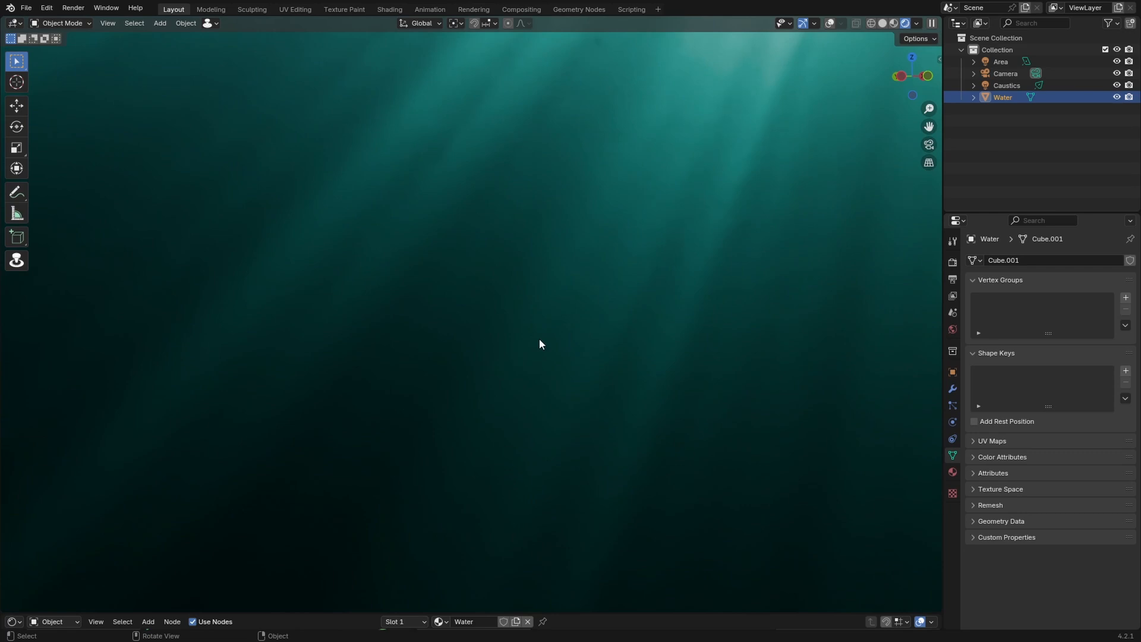
pyautogui.moveTo(629, 370); pyautogui.dragTo(656, 368, button='middle')
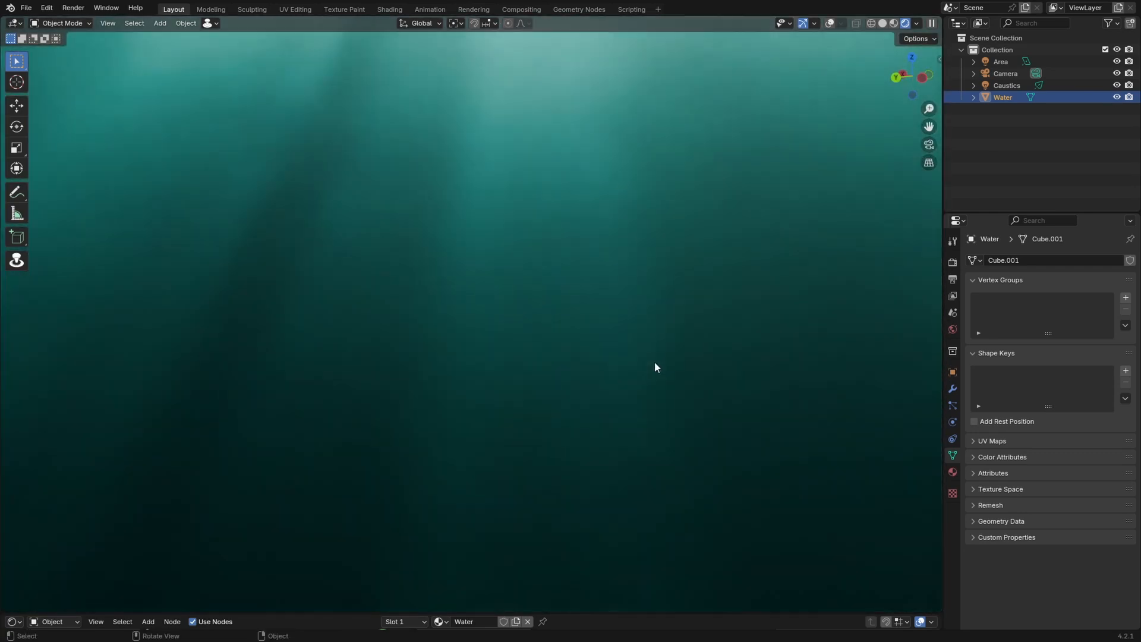
pyautogui.scroll(-6, 655, 363)
pyautogui.click(830, 23)
pyautogui.moveTo(606, 315); pyautogui.dragTo(571, 347, button='middle')
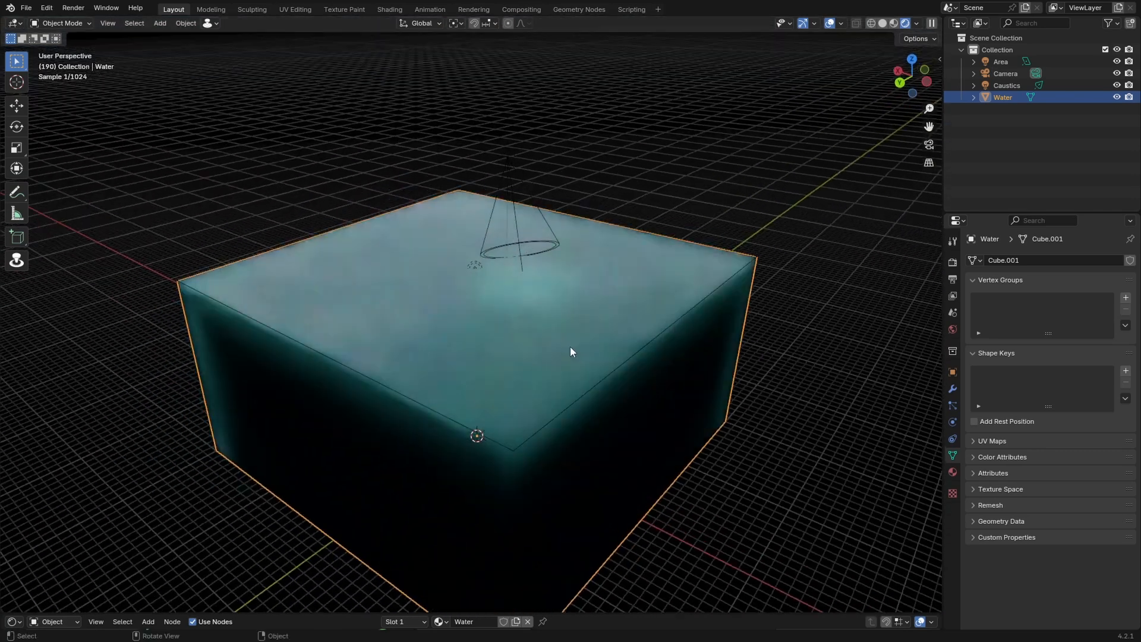
pyautogui.press('g')
pyautogui.rightClick(670, 385)
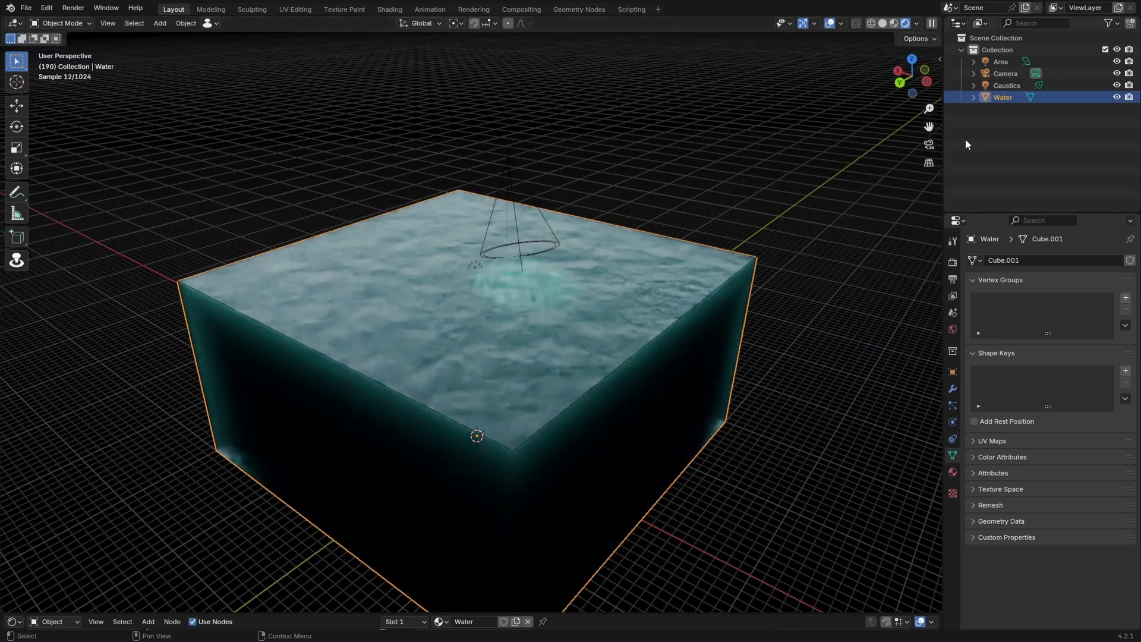
pyautogui.moveTo(534, 300); pyautogui.dragTo(505, 312, button='middle')
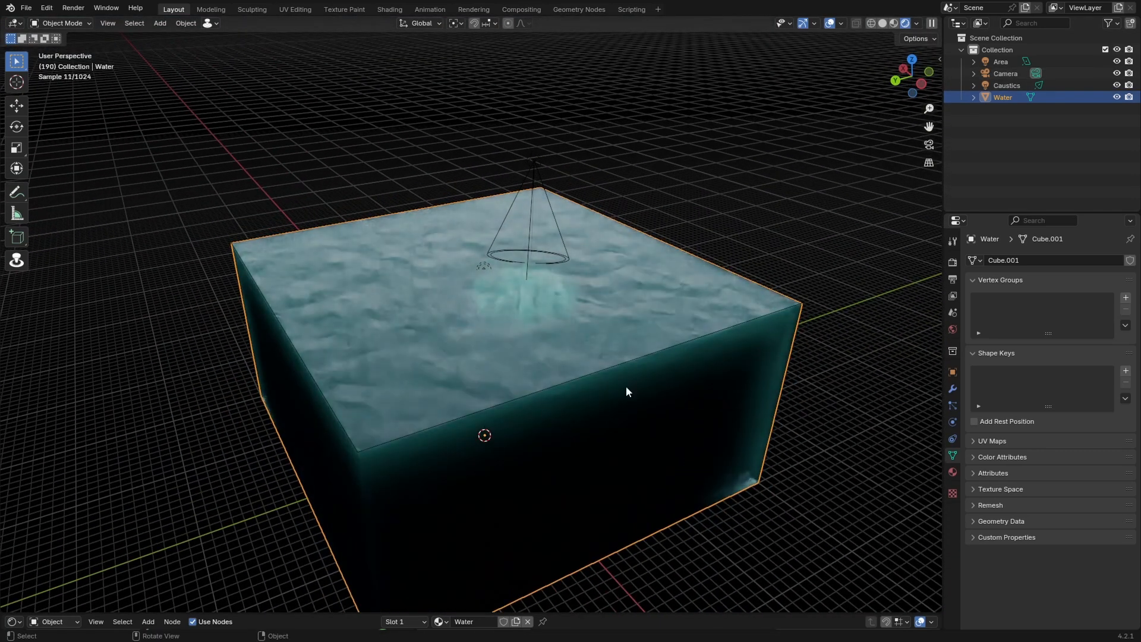
pyautogui.moveTo(630, 416); pyautogui.dragTo(566, 447, button='middle')
pyautogui.moveTo(633, 475); pyautogui.dragTo(660, 448, button='middle')
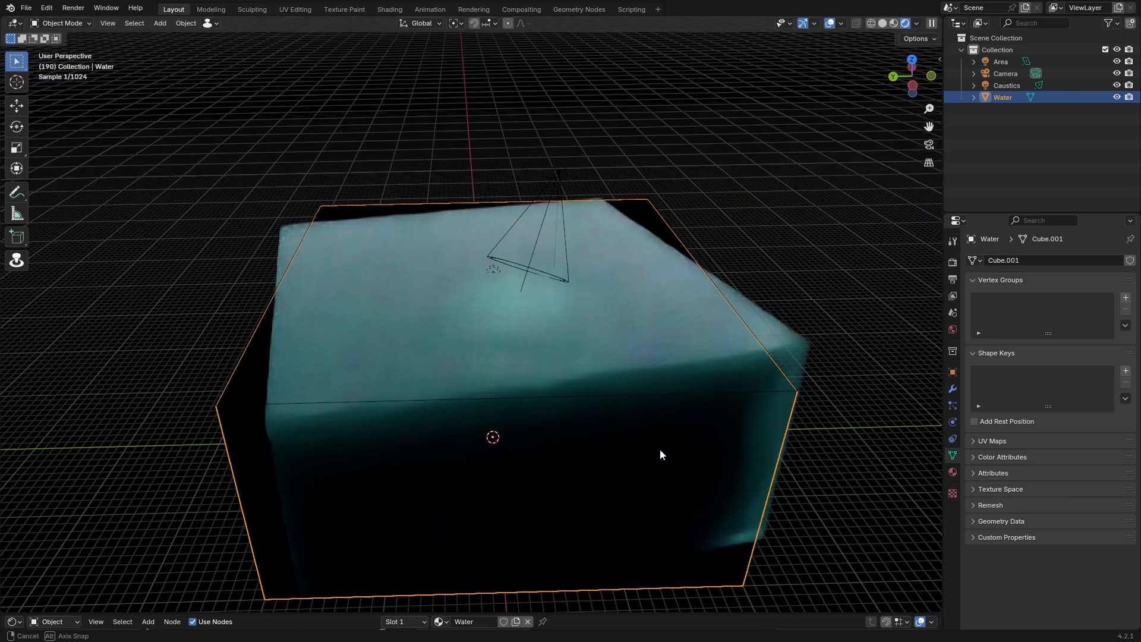
# Add a particle system to the Water object and name it Dust.
pyautogui.click(953, 405)
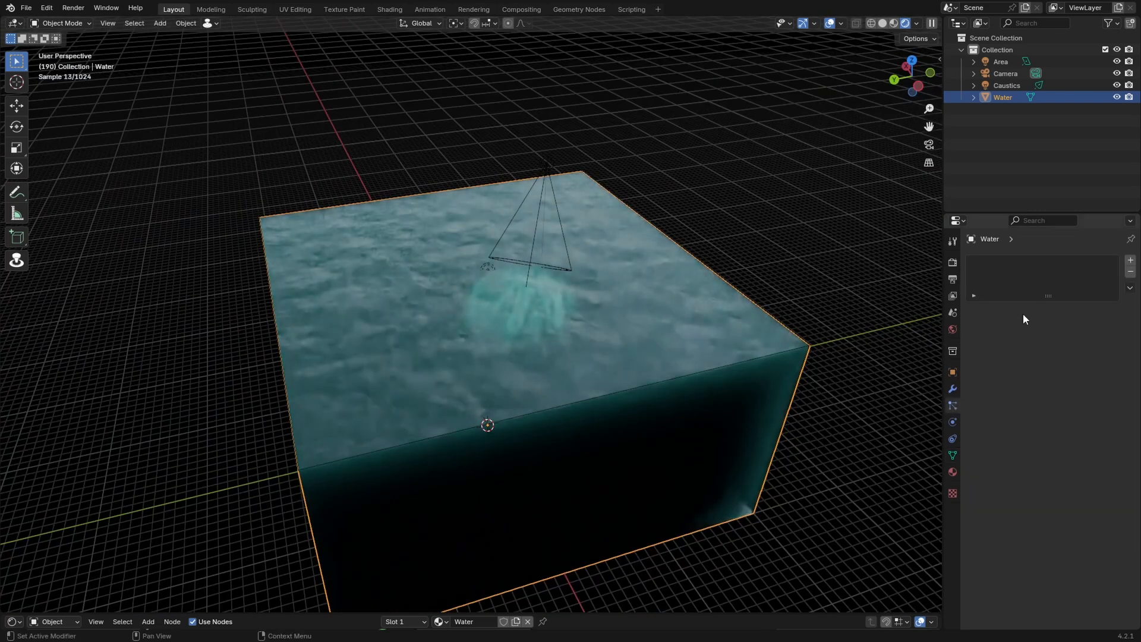
pyautogui.click(1131, 263)
pyautogui.doubleClick(1025, 264)
pyautogui.write('D')
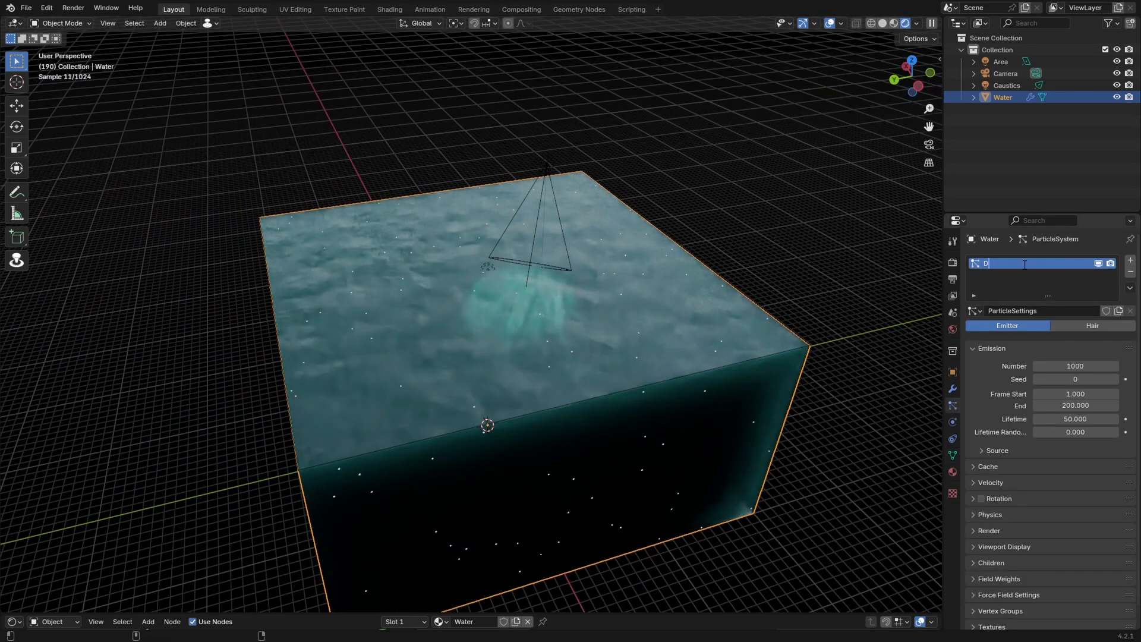
pyautogui.write('ust')
pyautogui.press('Return')
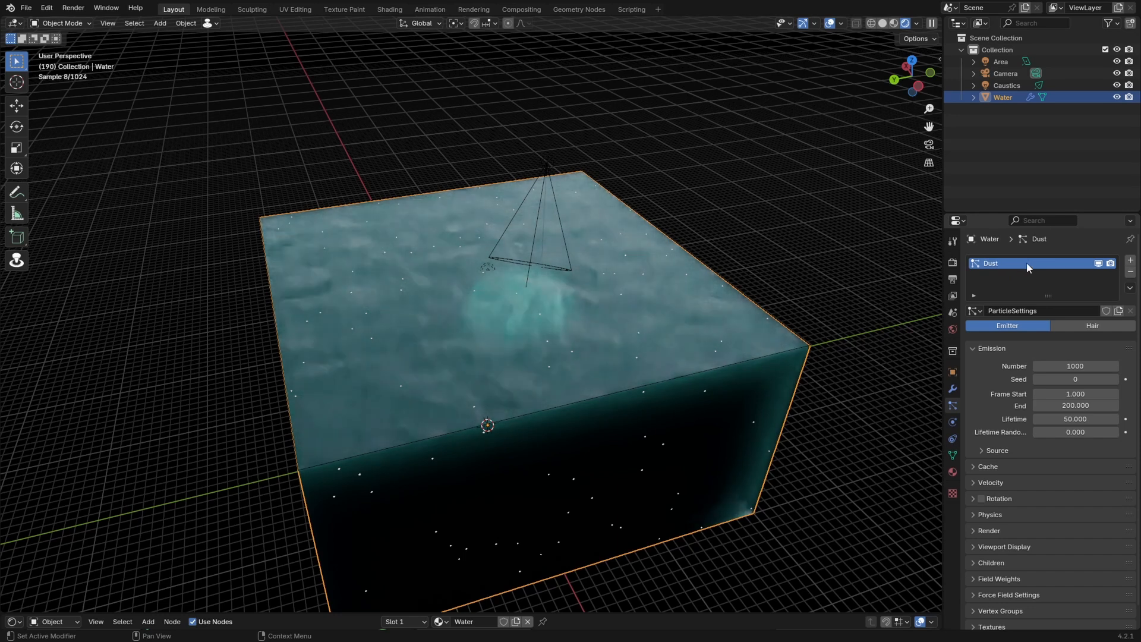
# Set the Dust particle system to emit from Volume and inspect the particles inside the water box.
pyautogui.moveTo(560, 314); pyautogui.dragTo(565, 315, button='middle')
pyautogui.moveTo(365, 537); pyautogui.dragTo(387, 529, button='middle')
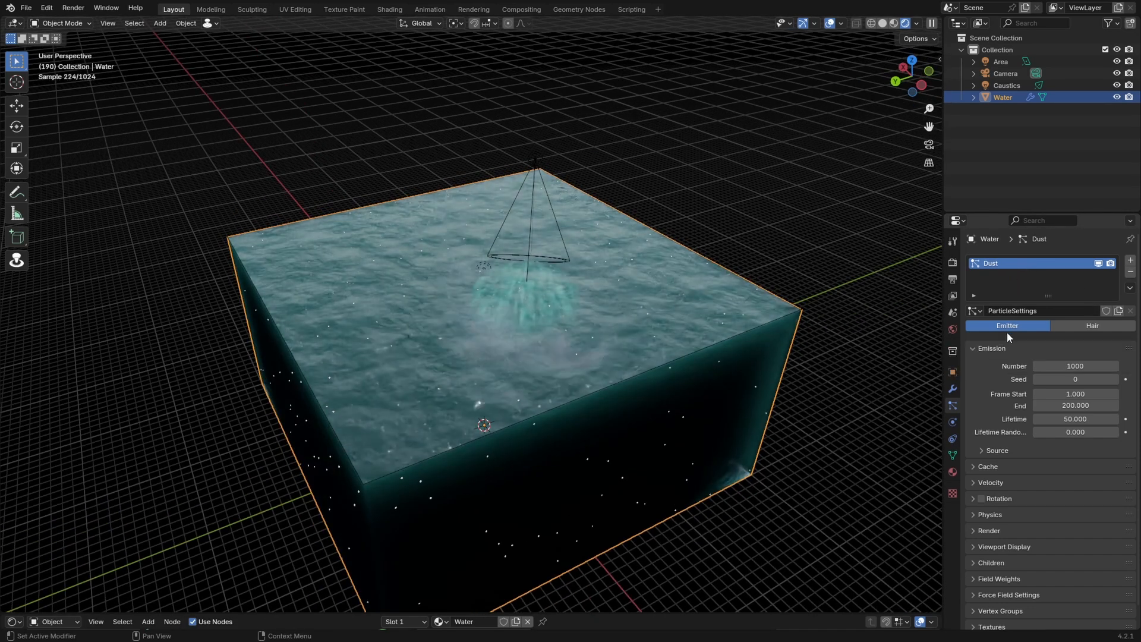
pyautogui.click(999, 451)
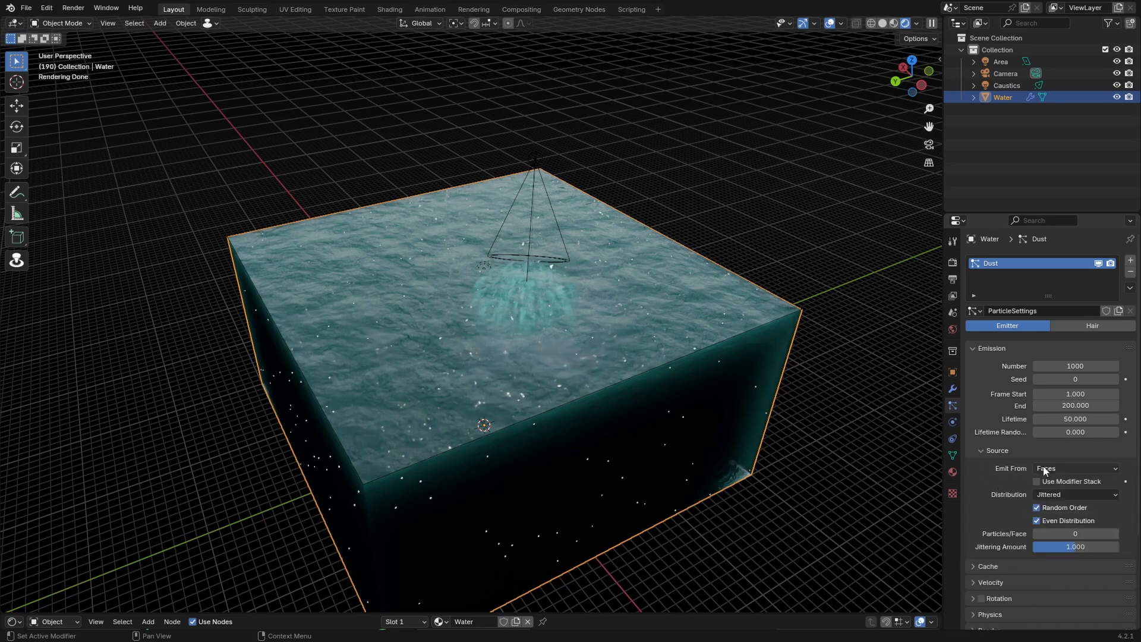
pyautogui.click(1069, 468)
pyautogui.click(1046, 509)
pyautogui.moveTo(594, 455); pyautogui.dragTo(607, 418, button='middle')
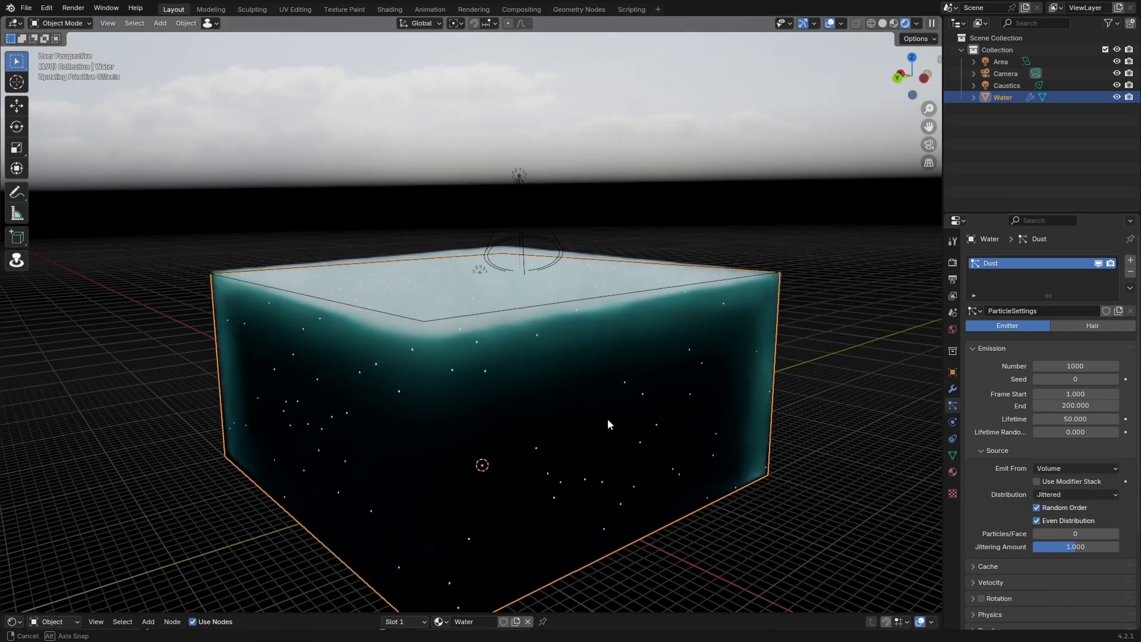
pyautogui.scroll(6, 647, 436)
pyautogui.scroll(3, 647, 442)
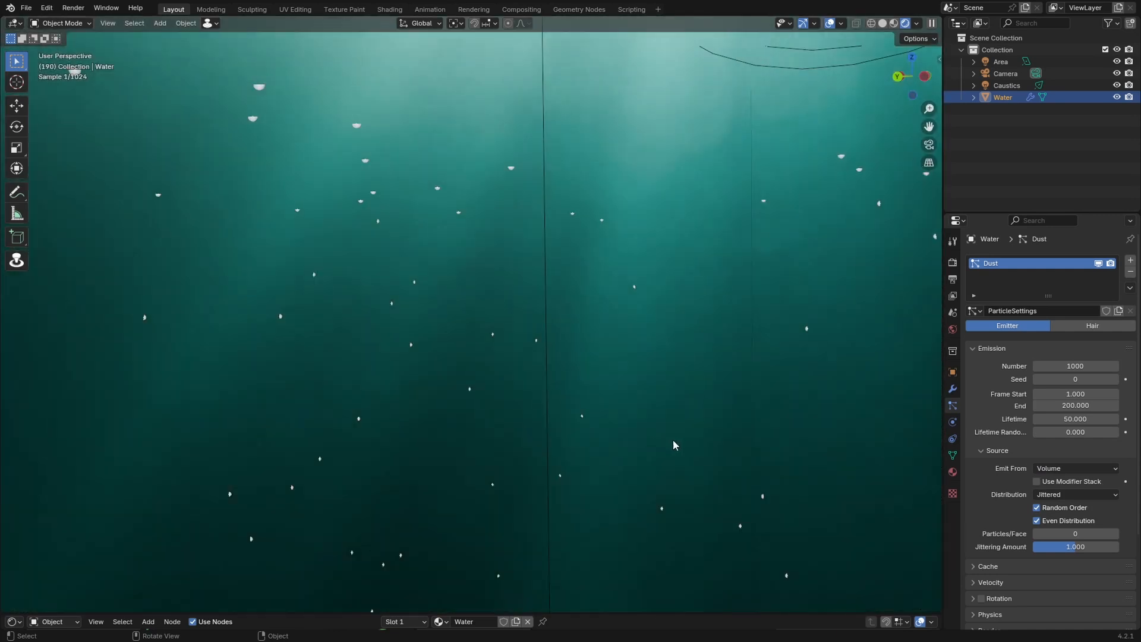
# Switch the viewport to solid shading and play the animation to check the Dust particles inside the box.
pyautogui.moveTo(676, 355); pyautogui.dragTo(625, 348, button='middle')
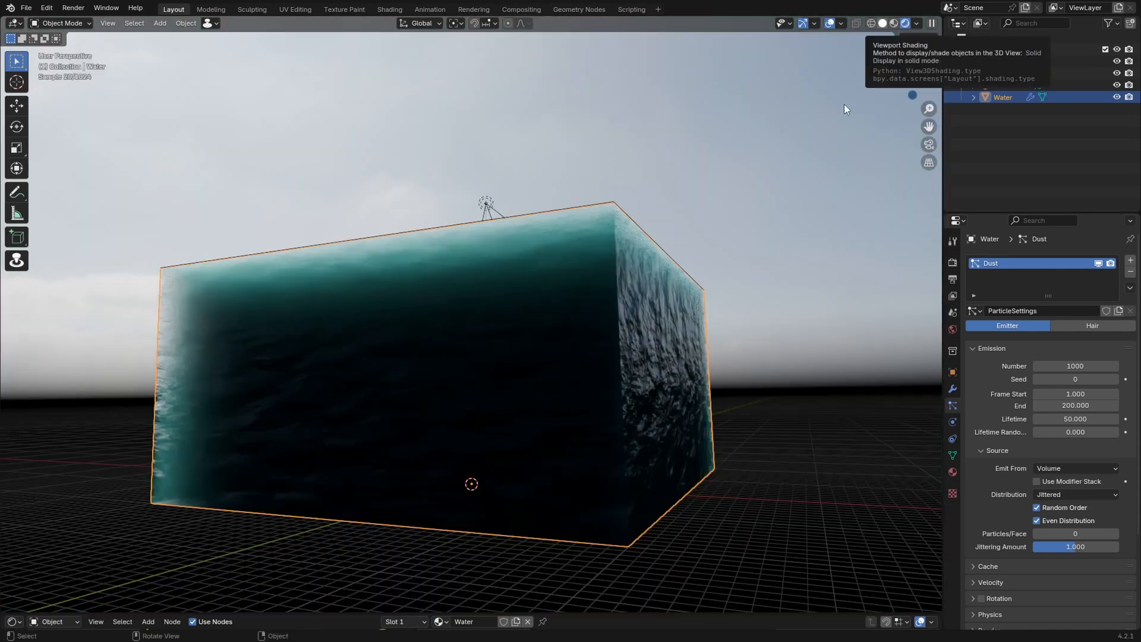
pyautogui.click(883, 23)
pyautogui.press('space')
pyautogui.moveTo(735, 280)
pyautogui.mouseDown(button='middle')
pyautogui.moveTo(652, 317)
pyautogui.moveTo(645, 256)
pyautogui.mouseUp(button='middle')
pyautogui.press('space')
pyautogui.scroll(7, 652, 318)
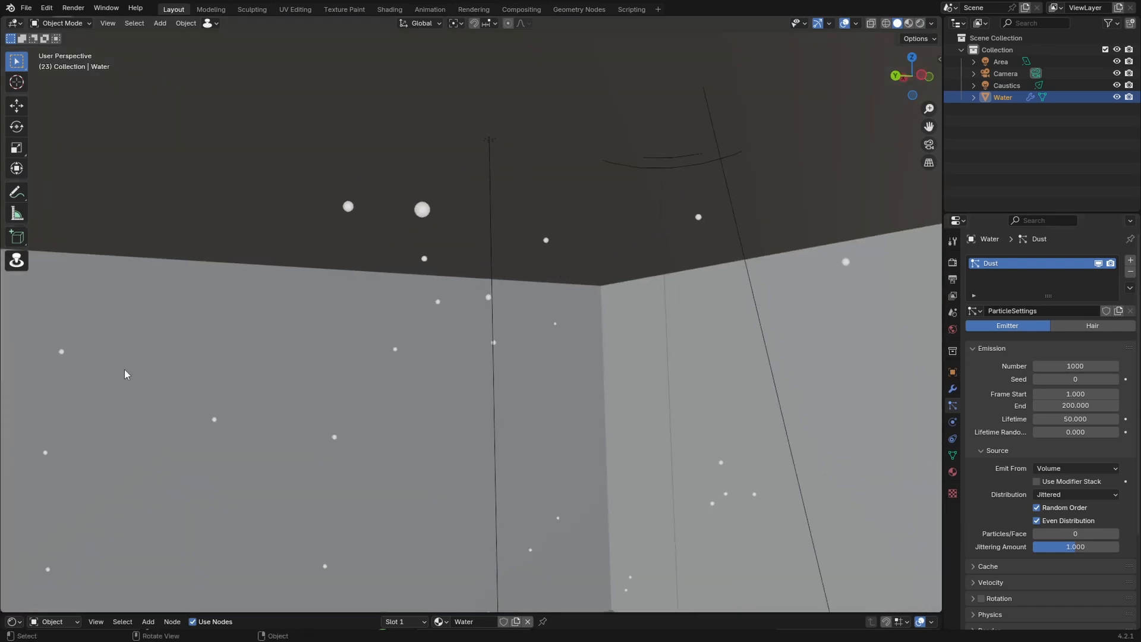
# Set the Dust particle number to 10000 and replay the animation from the first frame.
pyautogui.click(1060, 366)
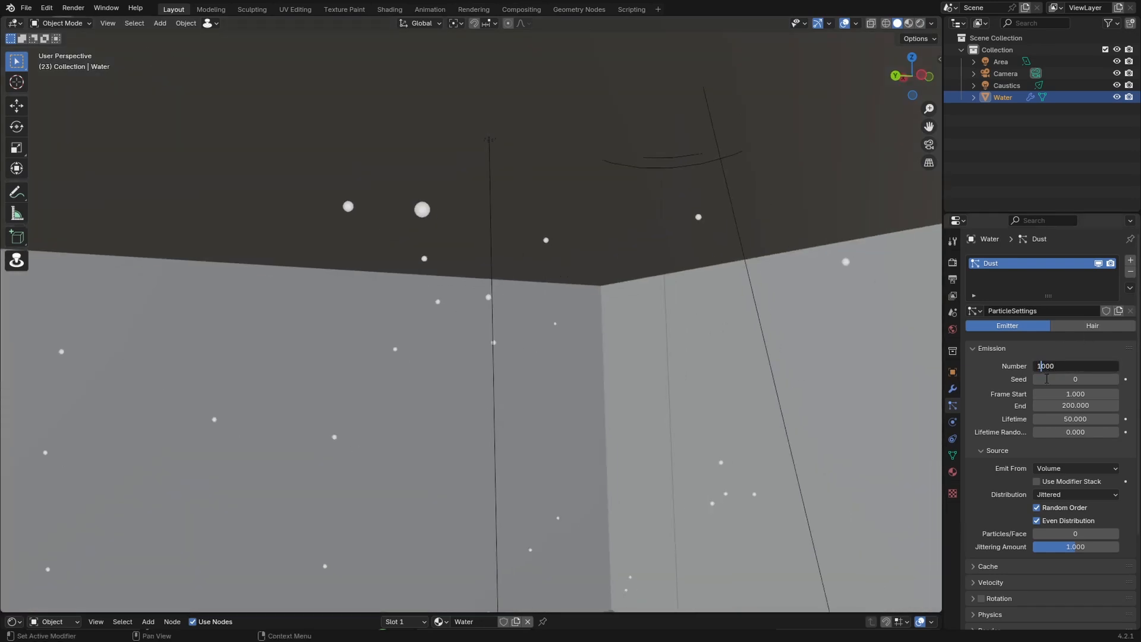
pyautogui.write('0')
pyautogui.press('Return')
pyautogui.hotkey('shift', 'Left')
pyautogui.press('space')
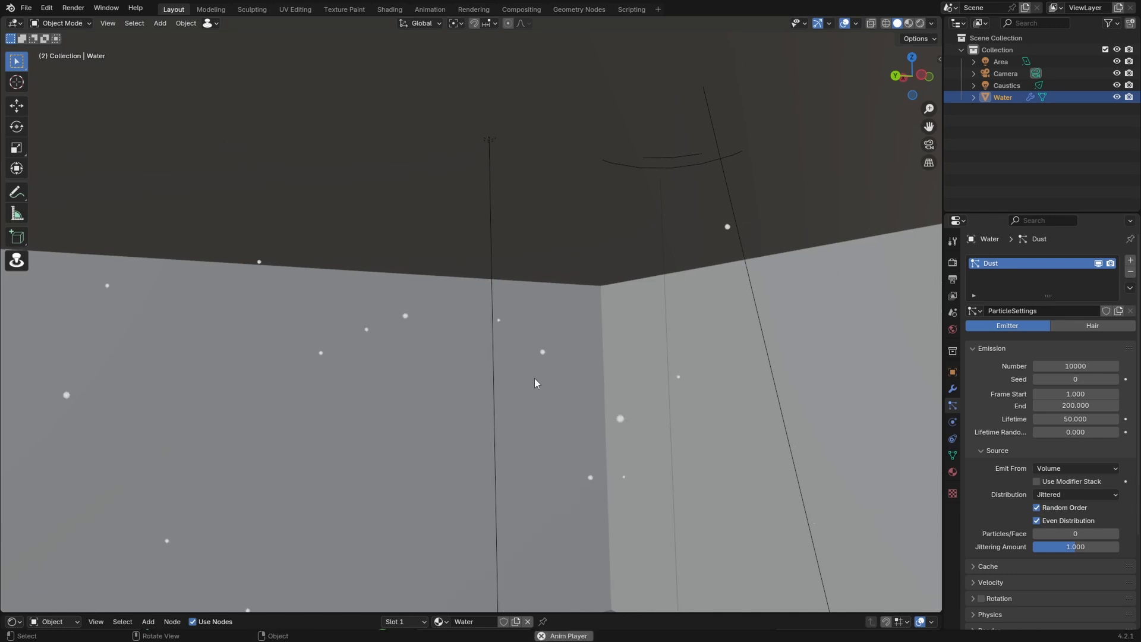
# Stop the playback and set both the start and end frames of the Dust particle emission to 0.
pyautogui.press('space')
pyautogui.scroll(-3, 529, 395)
pyautogui.scroll(2, 529, 396)
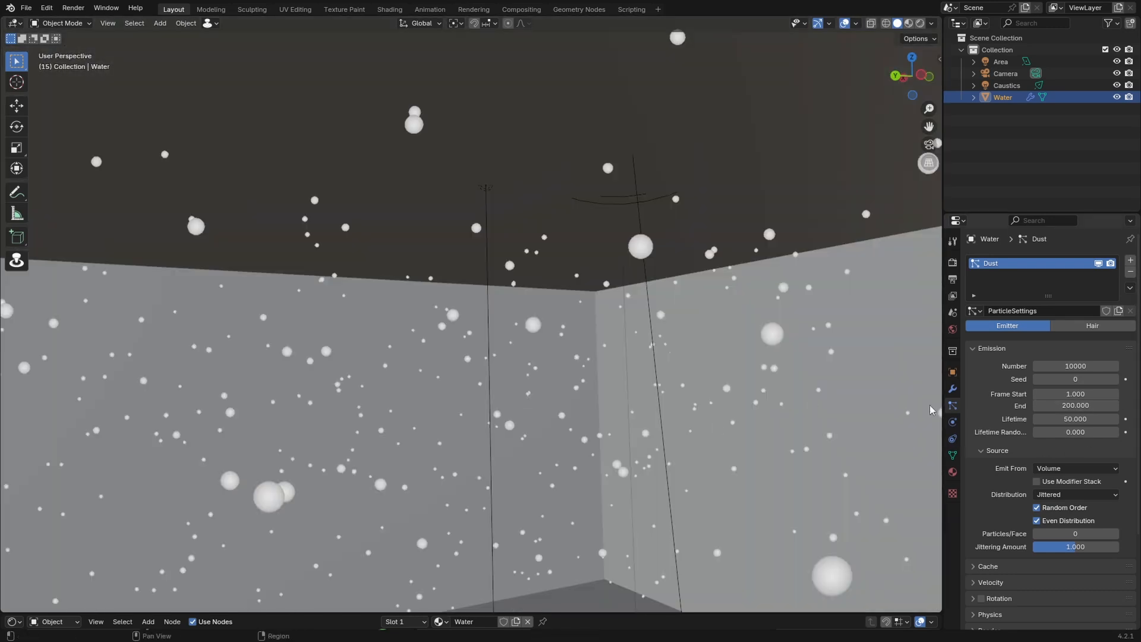
pyautogui.moveTo(615, 369); pyautogui.dragTo(854, 377, button='middle')
pyautogui.moveTo(1076, 394); pyautogui.dragTo(965, 406)
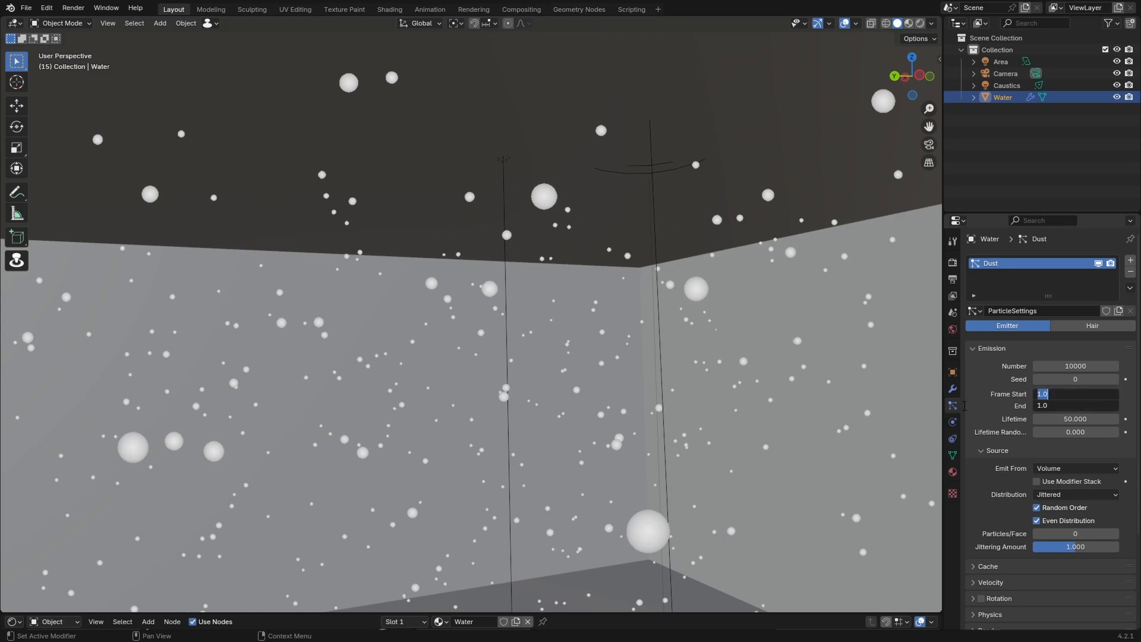
pyautogui.write('0')
pyautogui.press('Return')
# Play the animation to check how the Dust particles spread in the water box and return to the first frame.
pyautogui.moveTo(623, 351); pyautogui.dragTo(647, 380, button='middle')
pyautogui.press('space')
pyautogui.press('space')
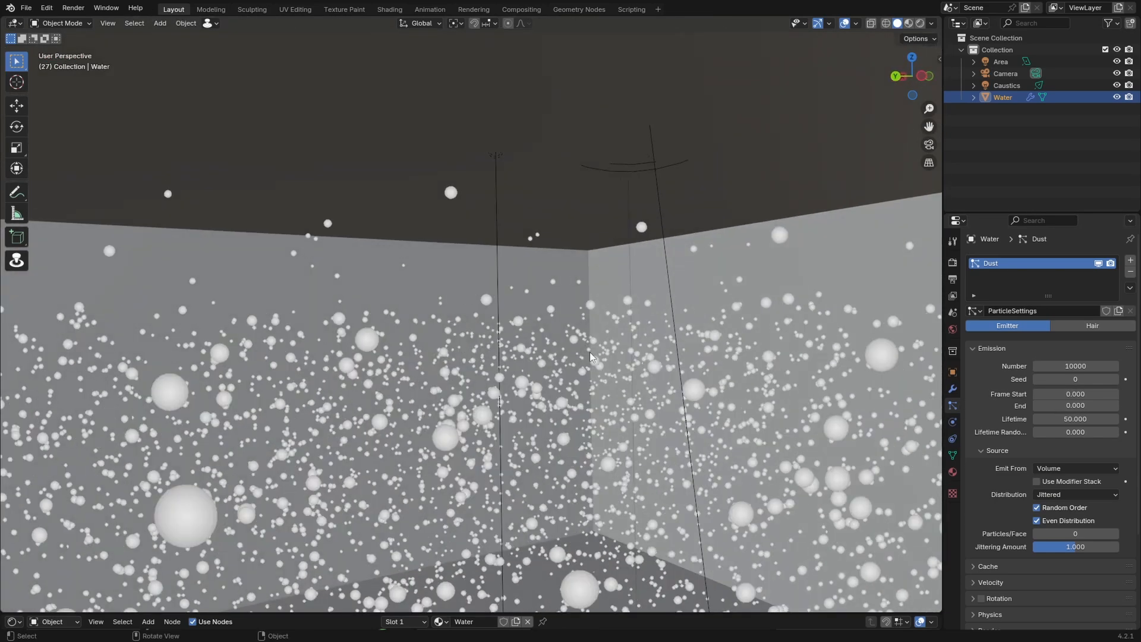
pyautogui.moveTo(590, 353); pyautogui.dragTo(658, 386, button='middle')
pyautogui.hotkey('shift', 'Left')
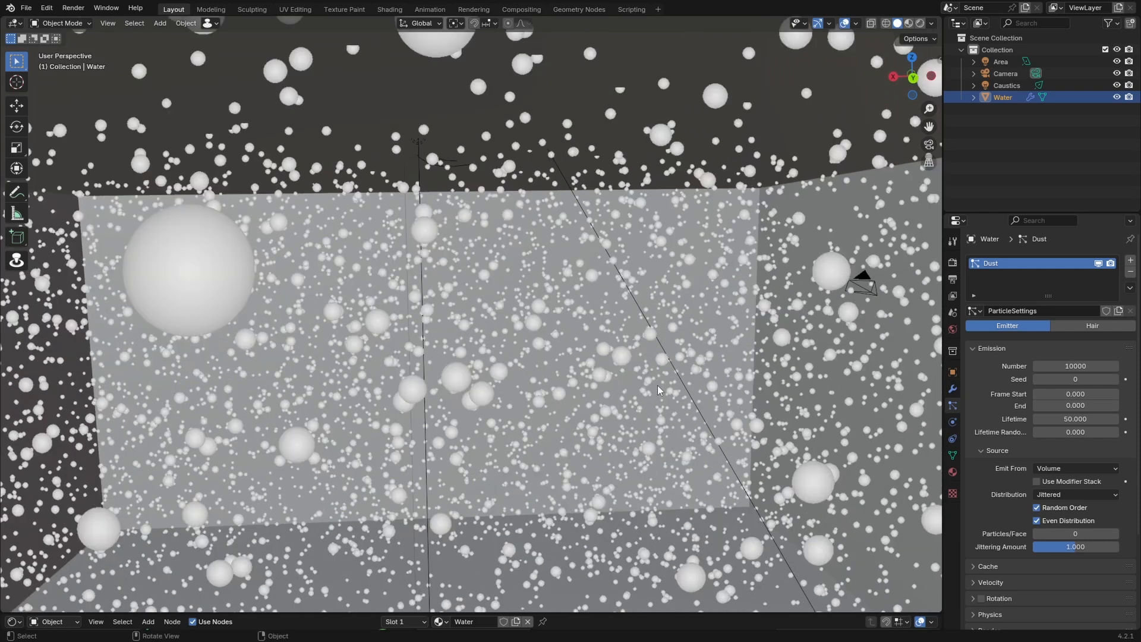
# Reduce the Dust particle number to 2000 and save the file.
pyautogui.doubleClick(1048, 367)
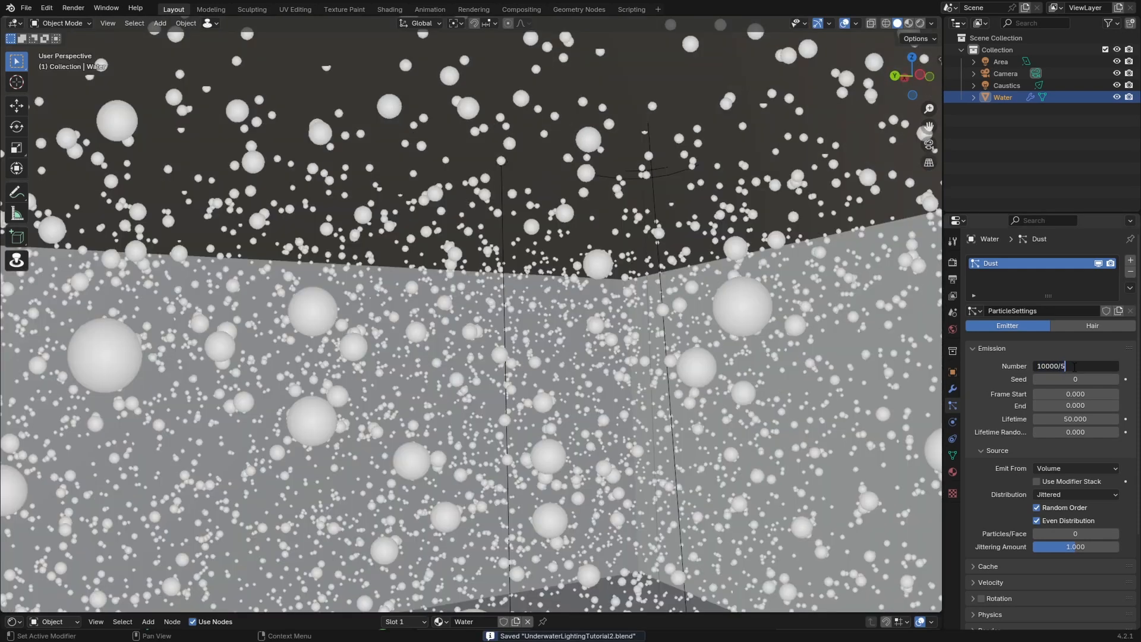
pyautogui.write('/2')
pyautogui.press('Return')
pyautogui.doubleClick(1054, 366)
pyautogui.write('20')
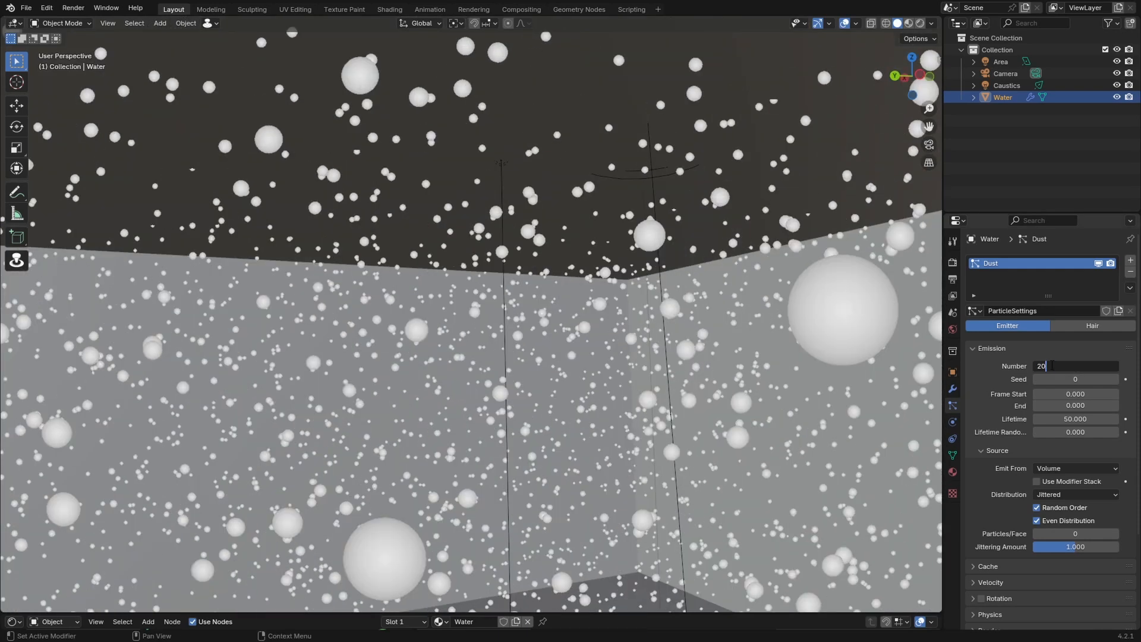
pyautogui.write('00')
pyautogui.press('Return')
pyautogui.moveTo(789, 312); pyautogui.dragTo(629, 354, button='middle')
pyautogui.hotkey('ctrl', 's')
# Add an ico sphere mesh at the world origin and bring it into close view.
pyautogui.hotkey('shift', 'a')
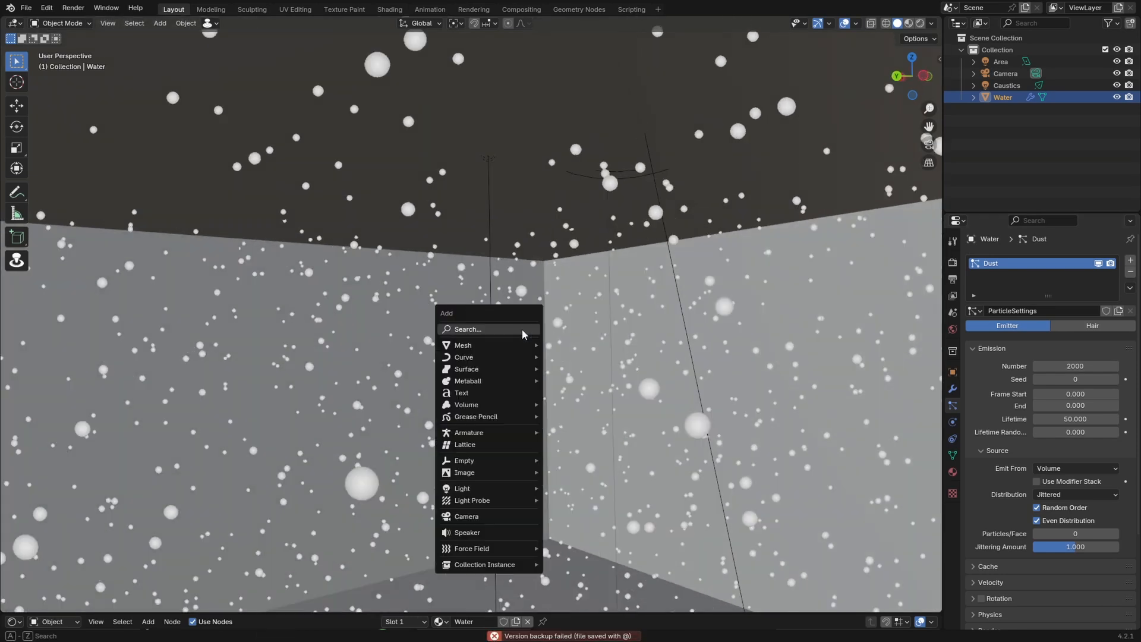
pyautogui.moveTo(498, 342)
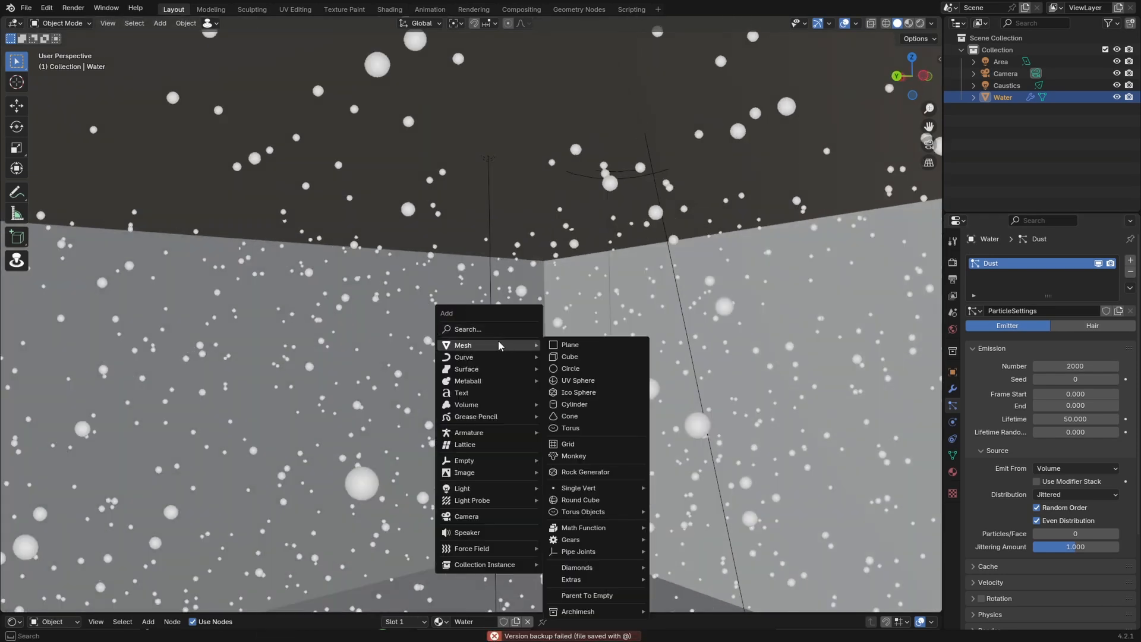
pyautogui.click(575, 393)
pyautogui.click(65, 605)
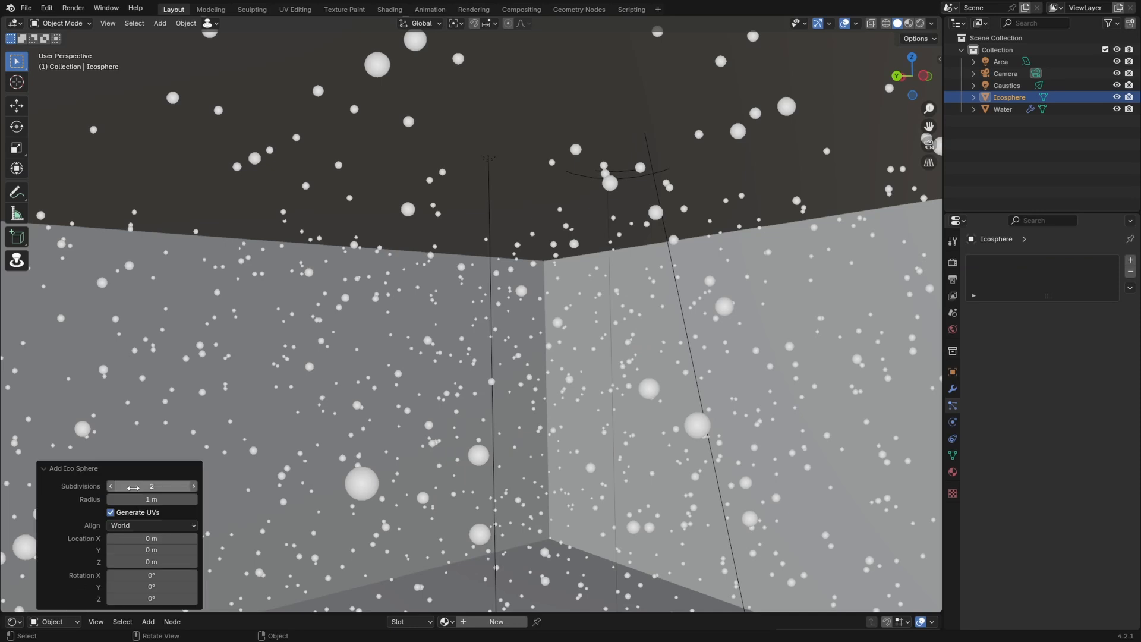
pyautogui.keyDown('shift'); pyautogui.moveTo(530, 335); pyautogui.dragTo(535, 216, button='middle'); pyautogui.keyUp('shift')
pyautogui.scroll(6, 535, 216)
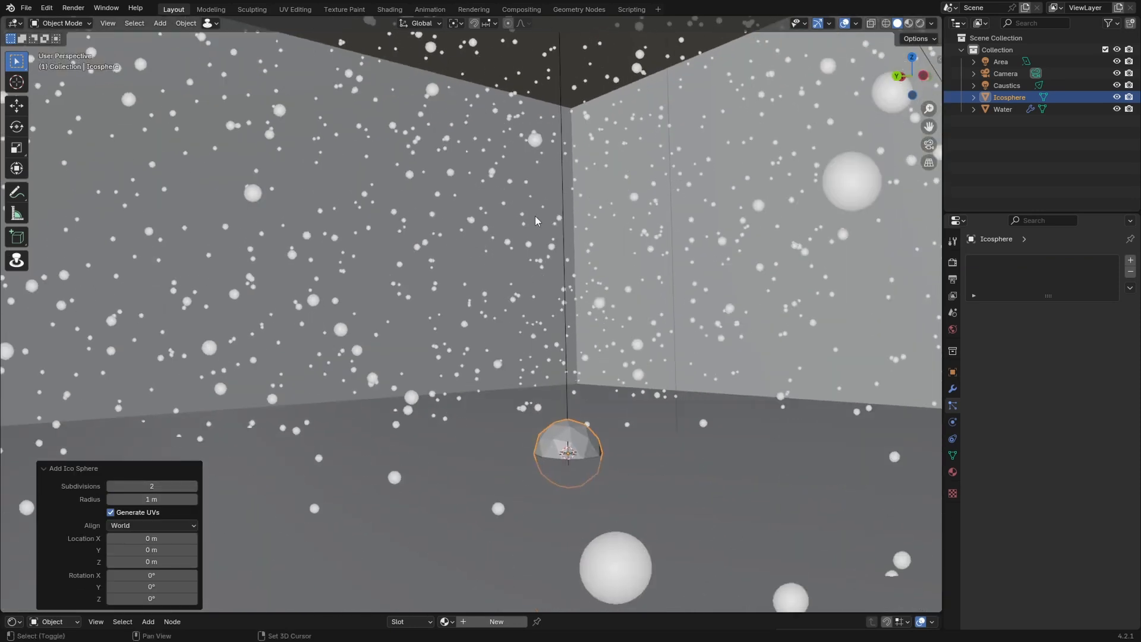
pyautogui.keyDown('shift'); pyautogui.moveTo(649, 544); pyautogui.dragTo(444, 291, button='middle'); pyautogui.keyUp('shift')
pyautogui.scroll(2, 452, 298)
pyautogui.keyDown('shift'); pyautogui.moveTo(695, 506); pyautogui.dragTo(522, 361, button='middle'); pyautogui.keyUp('shift')
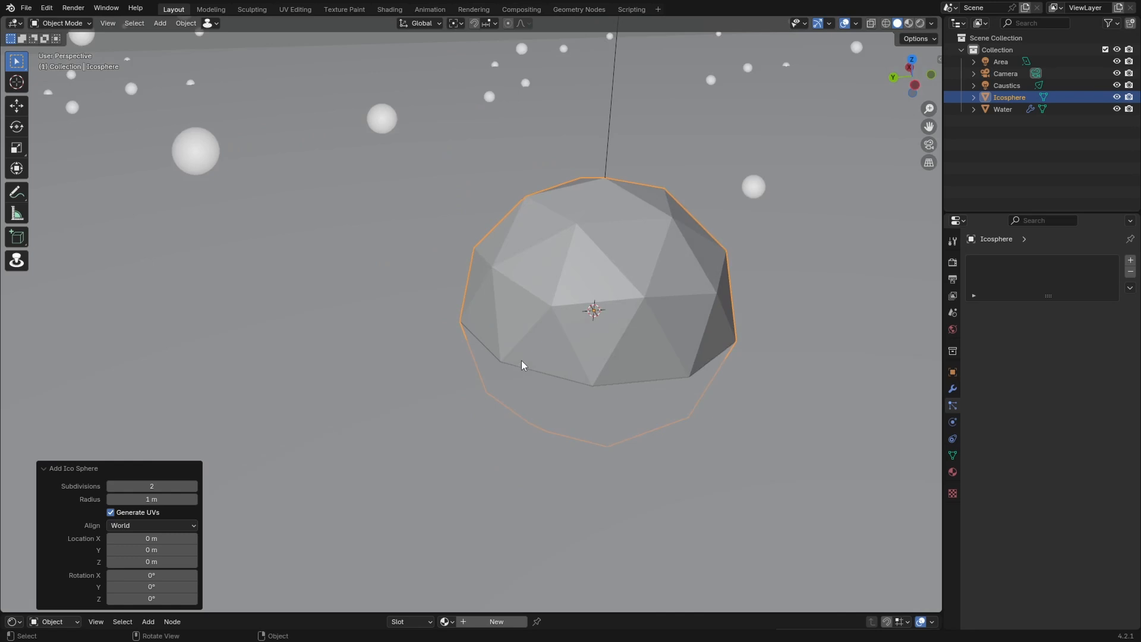
# Try the ico sphere with 1 subdivision and restore it to 2 subdivisions.
pyautogui.click(111, 486)
pyautogui.moveTo(591, 369); pyautogui.dragTo(671, 321, button='middle')
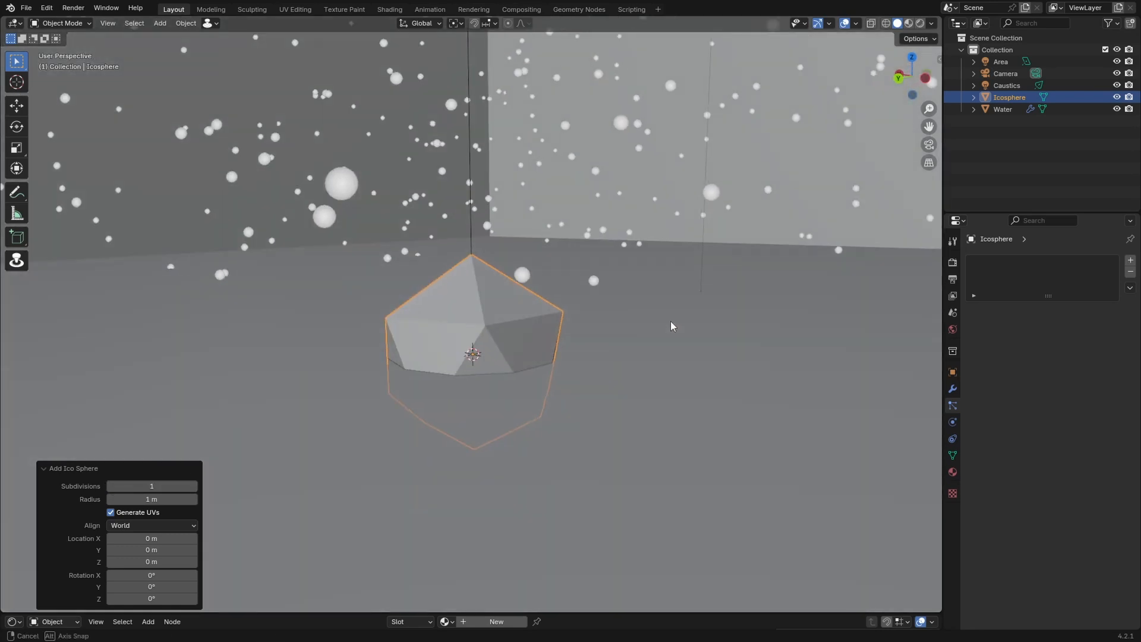
pyautogui.moveTo(550, 257); pyautogui.dragTo(600, 309, button='middle')
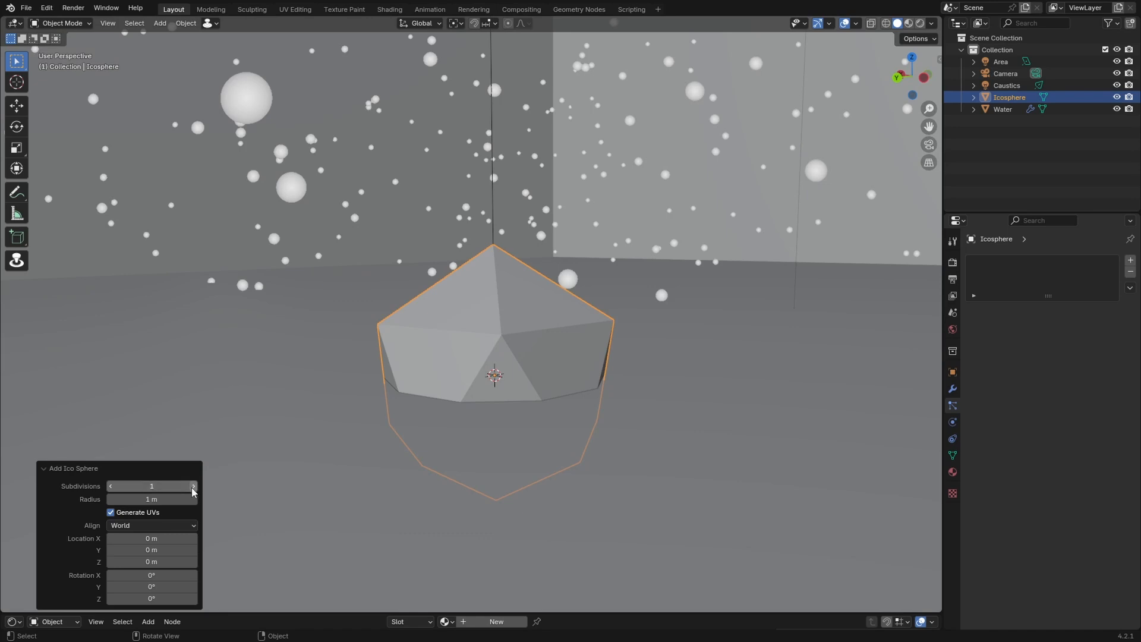
pyautogui.click(193, 486)
# Shade the ico sphere smooth and give it a new material named Dust.
pyautogui.moveTo(472, 422); pyautogui.dragTo(444, 554, button='middle')
pyautogui.rightClick(554, 330)
pyautogui.click(554, 329)
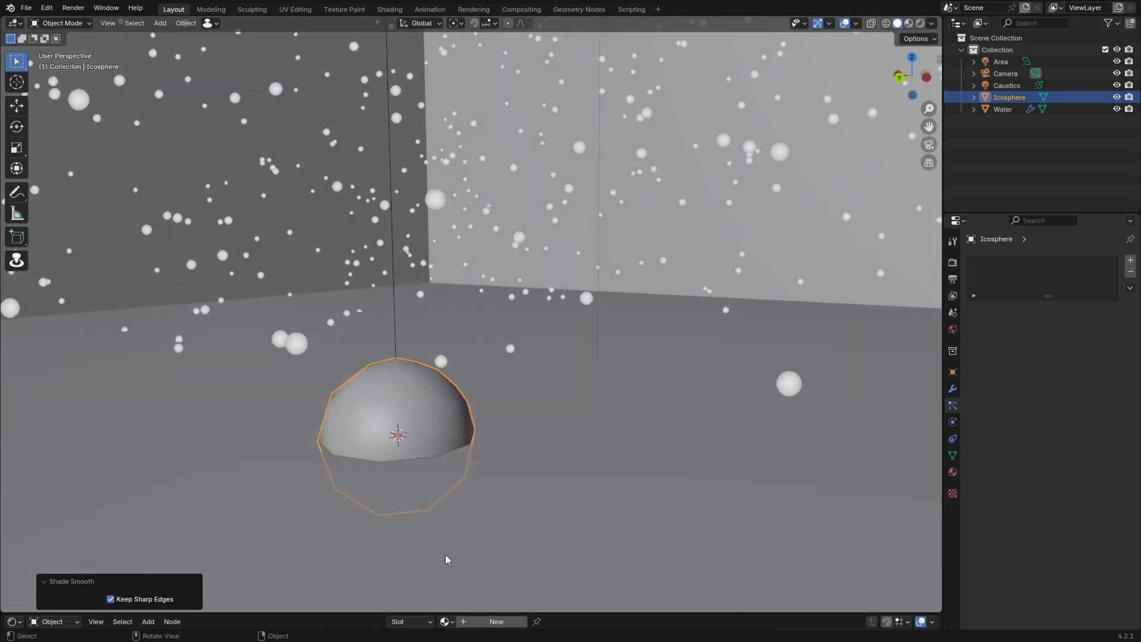
pyautogui.click(475, 621)
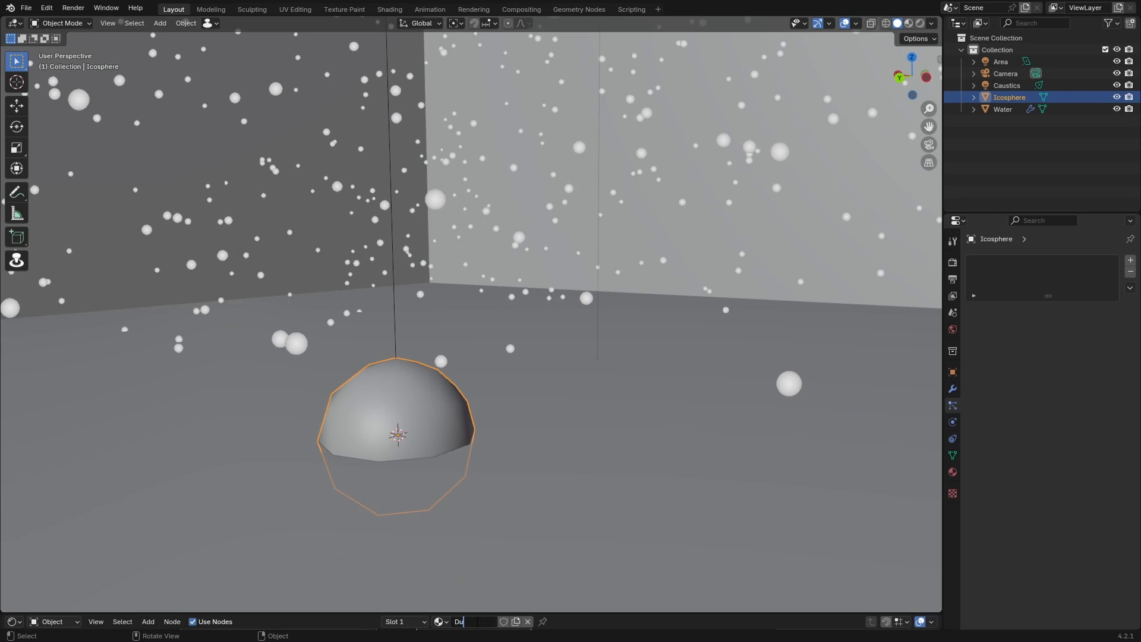
# Move the ico sphere -100 m along the global Z axis, out of the water box, and save the file.
pyautogui.press('g')
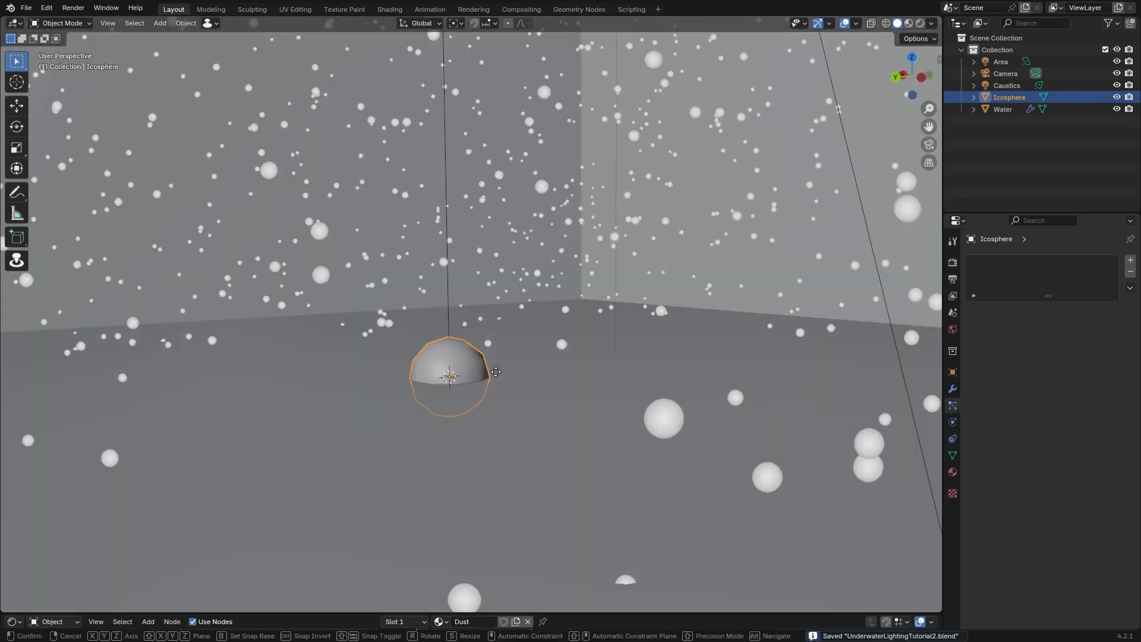
pyautogui.press('z')
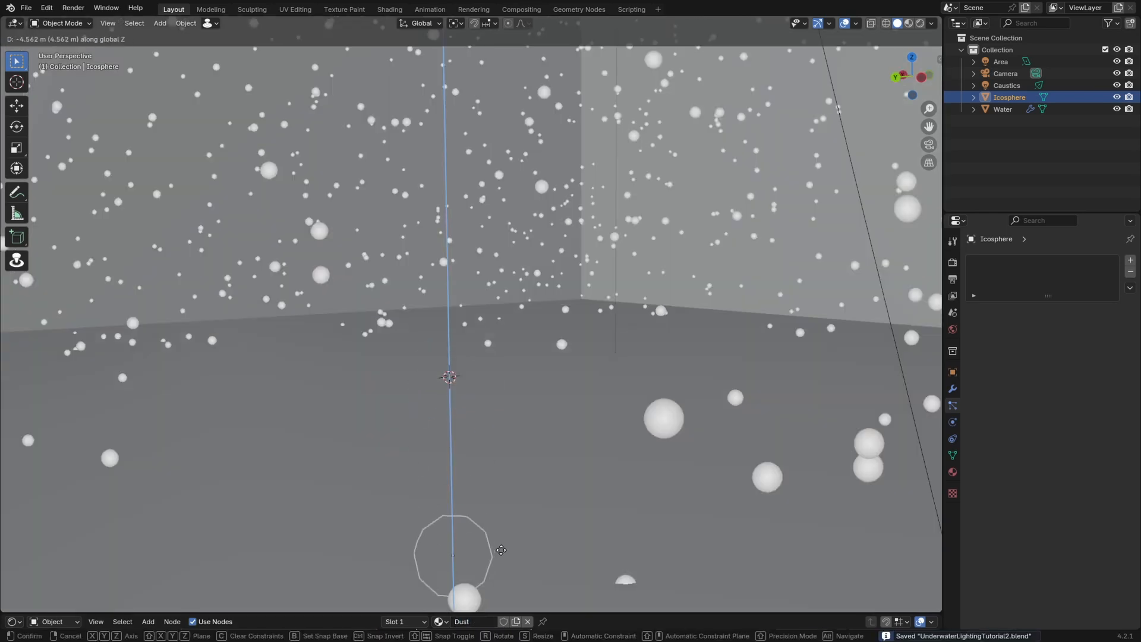
pyautogui.write('-100')
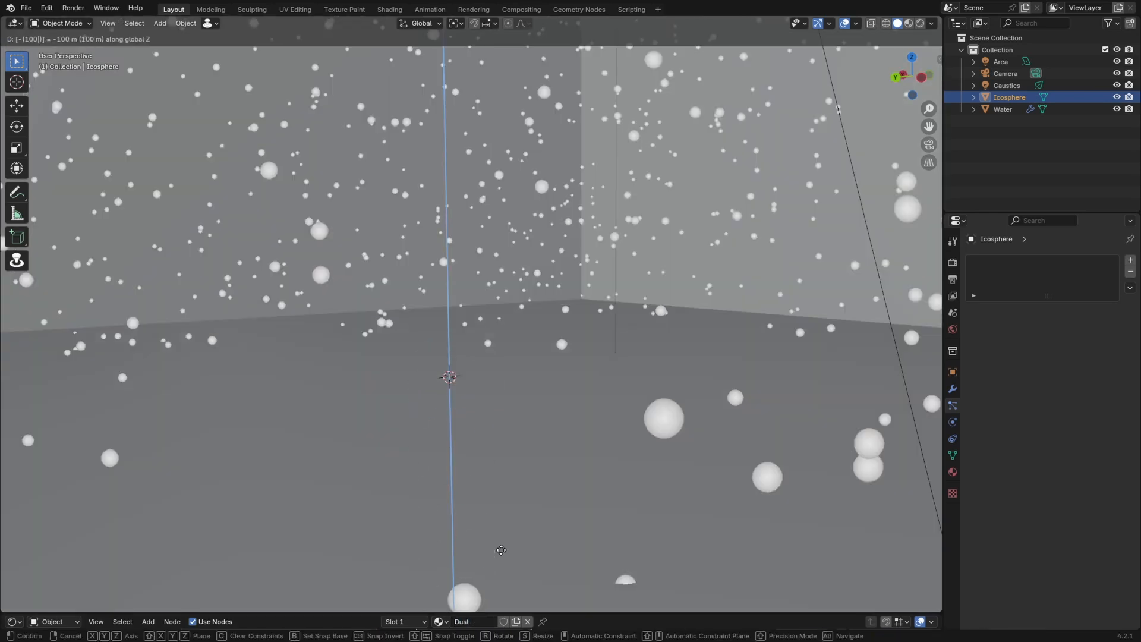
pyautogui.press('Return')
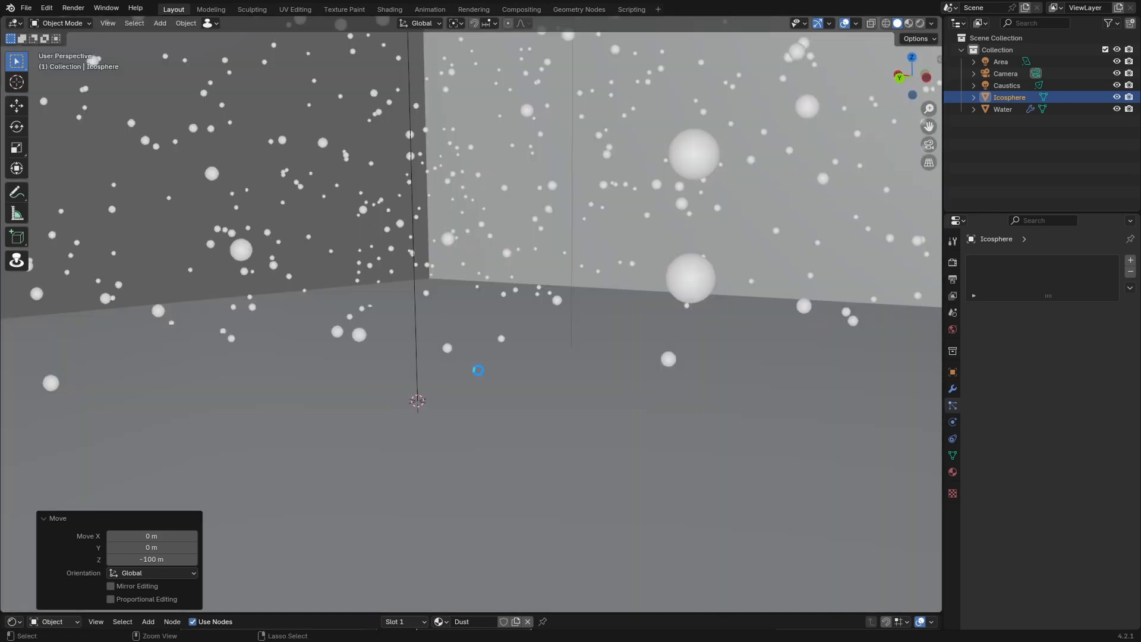
pyautogui.hotkey('ctrl', 's')
# Render the Water object's Dust particles as Object, with the ico sphere as the instance object.
pyautogui.click(608, 327)
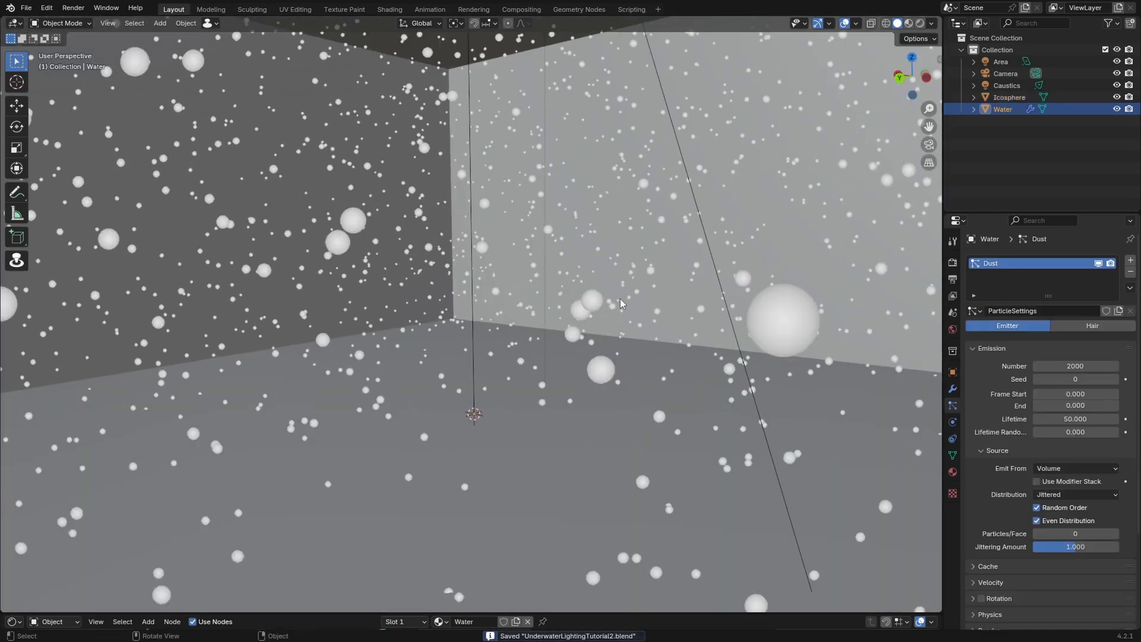
pyautogui.moveTo(619, 299); pyautogui.dragTo(659, 351, button='middle')
pyautogui.scroll(3, 609, 337)
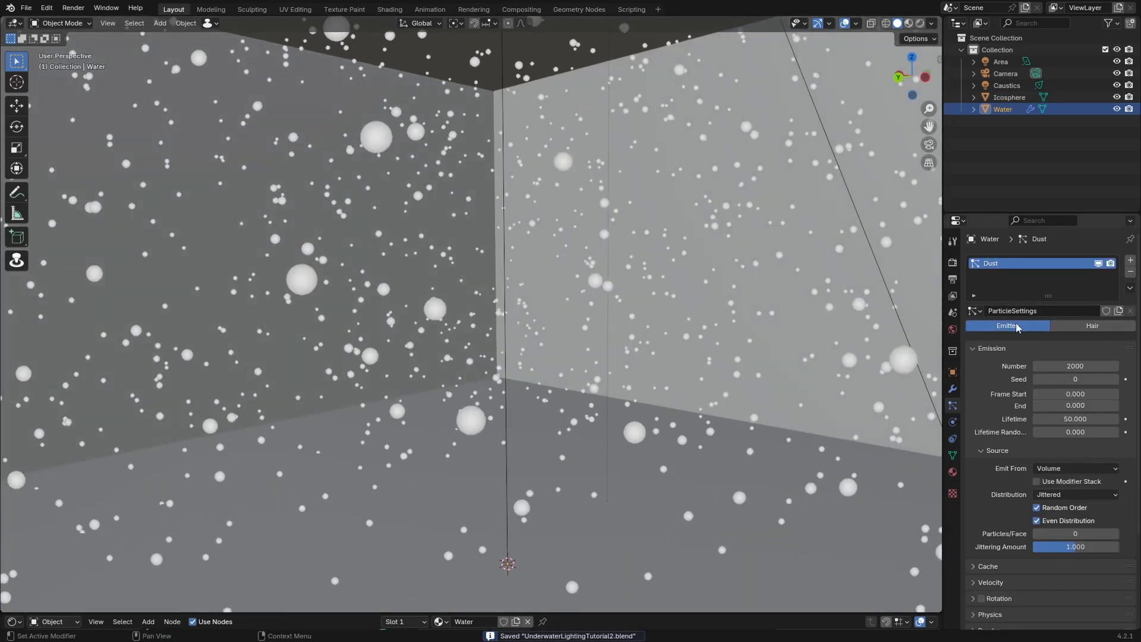
pyautogui.scroll(-5, 1003, 411)
pyautogui.scroll(5, 1003, 412)
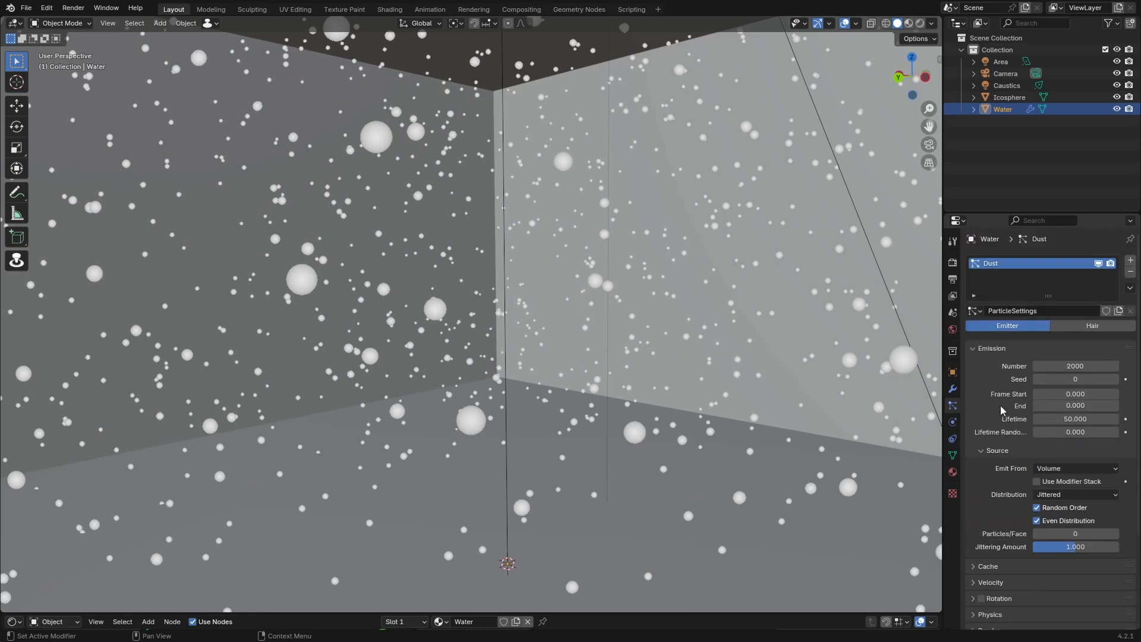
pyautogui.scroll(-5, 1006, 410)
pyautogui.click(985, 511)
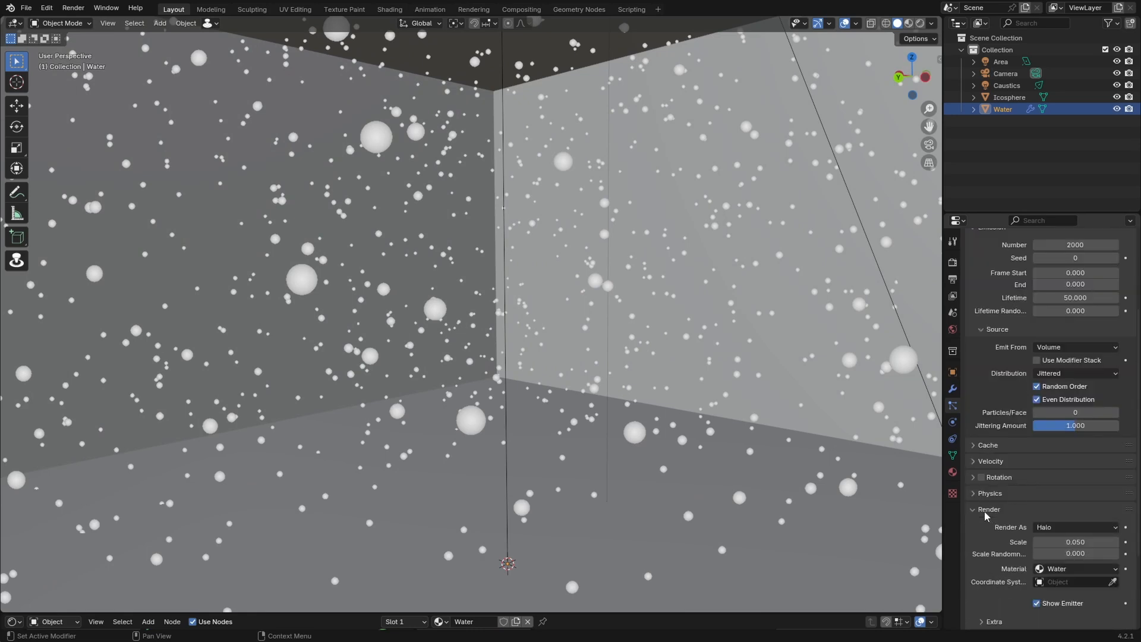
pyautogui.scroll(-2, 986, 508)
pyautogui.click(1057, 480)
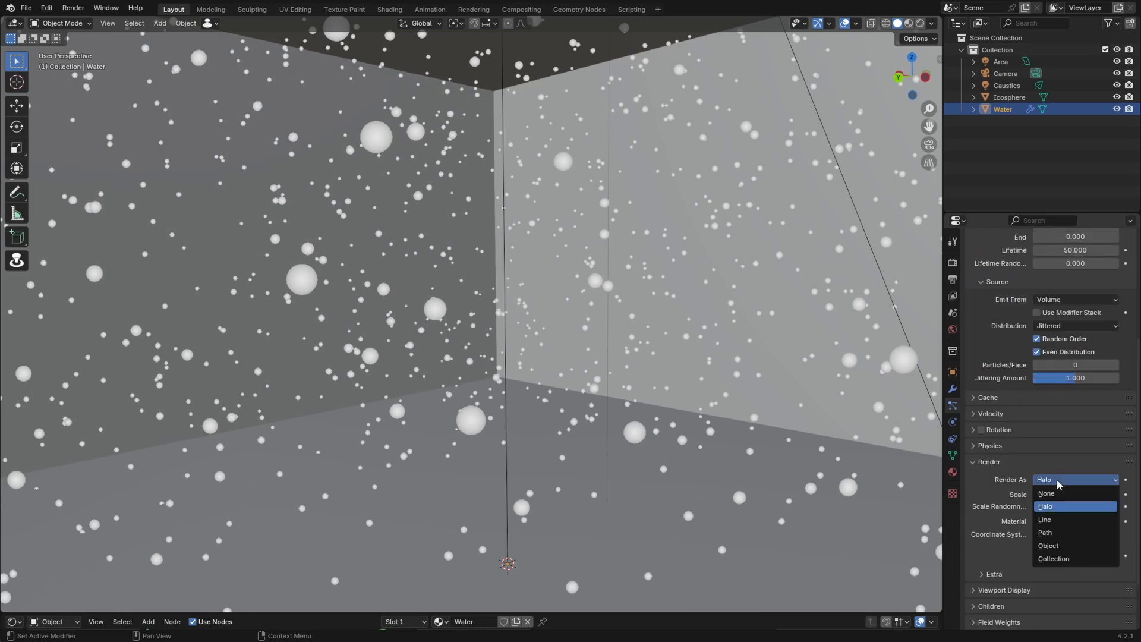
pyautogui.click(1051, 550)
pyautogui.click(1113, 567)
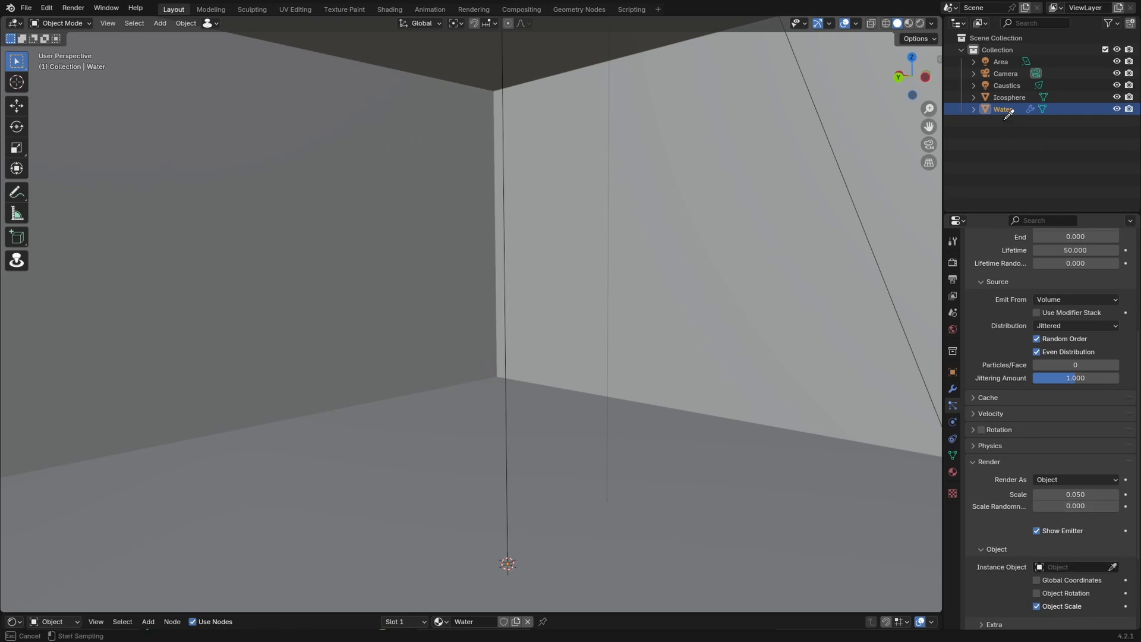
pyautogui.click(1016, 95)
# Rename the ico sphere object to Dust and reselect the Water object.
pyautogui.doubleClick(1011, 97)
pyautogui.write('Du')
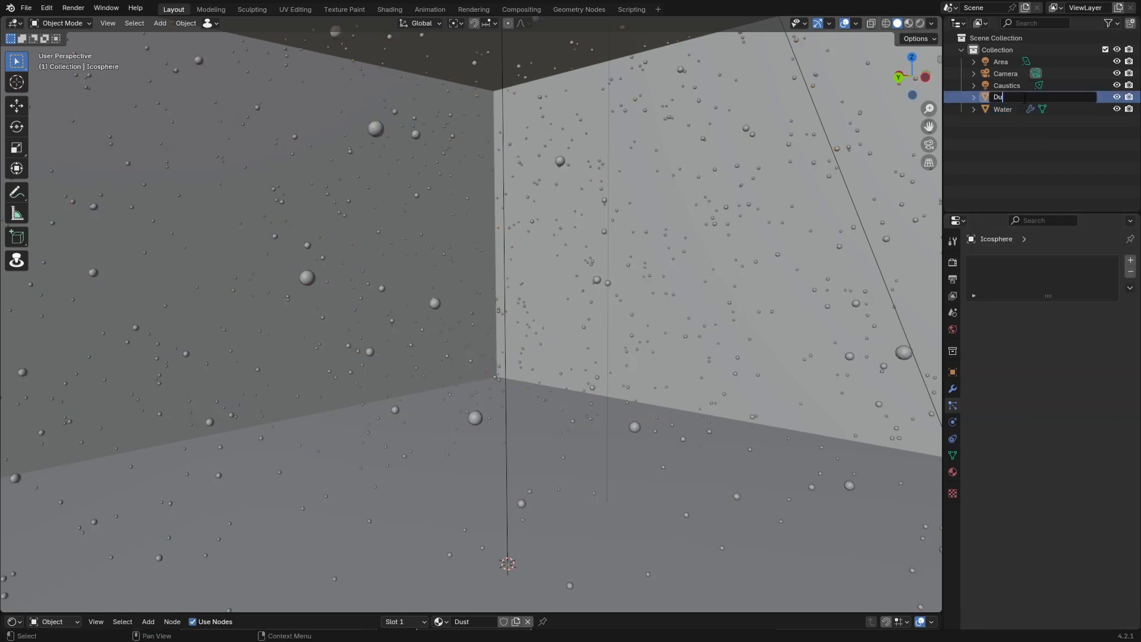
pyautogui.write('st')
pyautogui.press('Return')
pyautogui.click(762, 183)
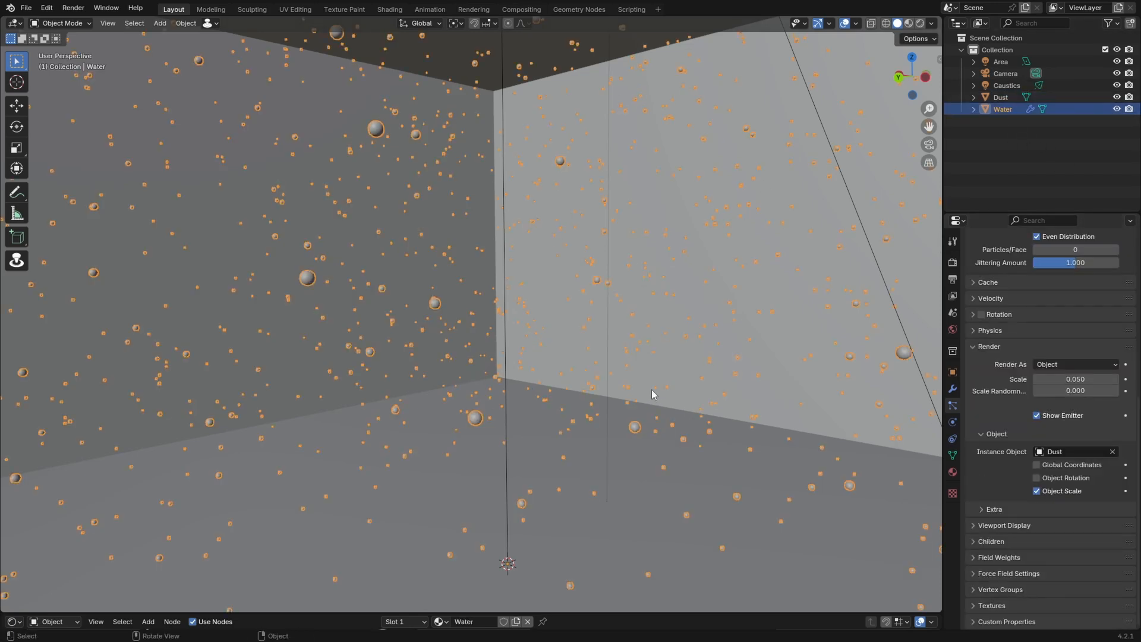
# Look through the camera and check the instanced dust particles in the camera frame.
pyautogui.moveTo(652, 390); pyautogui.dragTo(642, 421, button='middle')
pyautogui.press('KP_0')
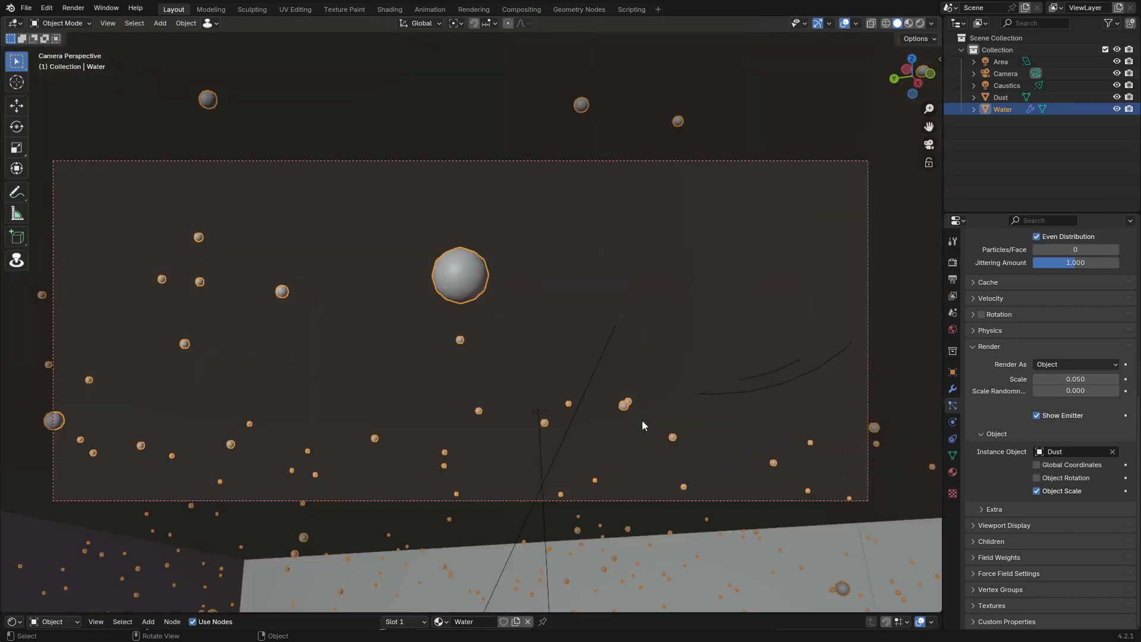
pyautogui.press('space')
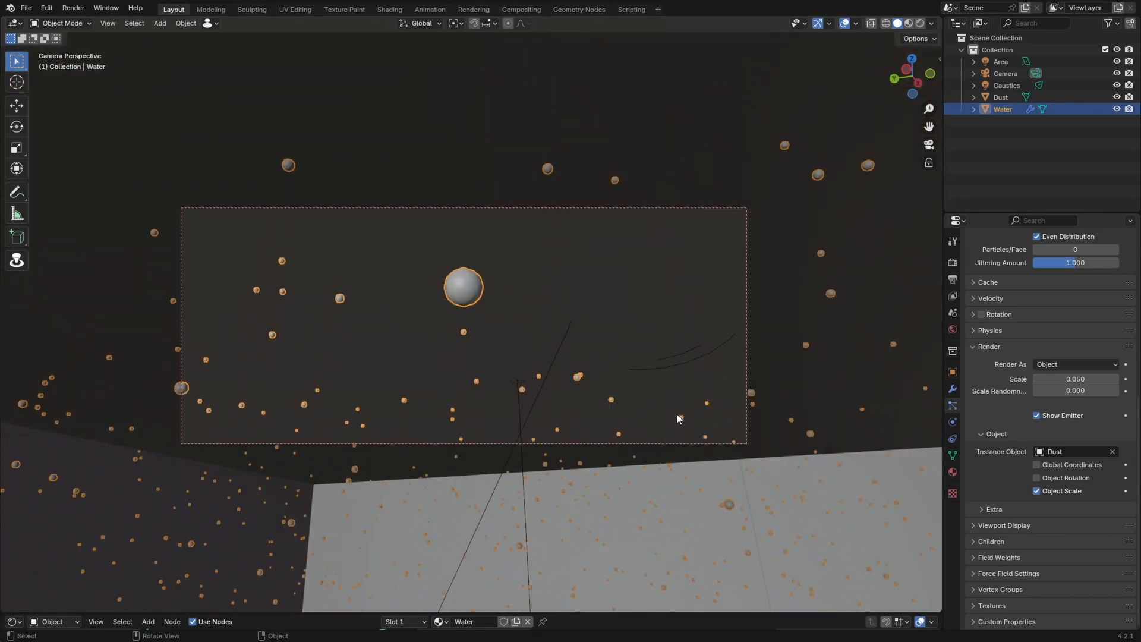
pyautogui.scroll(1, 677, 414)
# Set the gravity field weight of the Dust particle system to 0.
pyautogui.click(1005, 332)
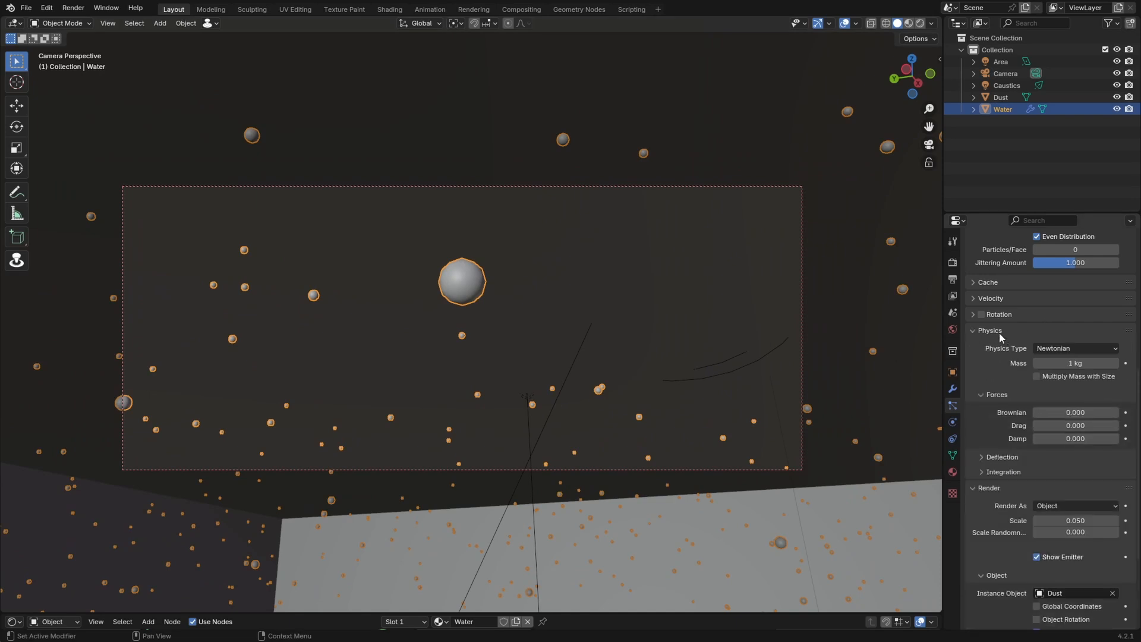
pyautogui.click(1001, 332)
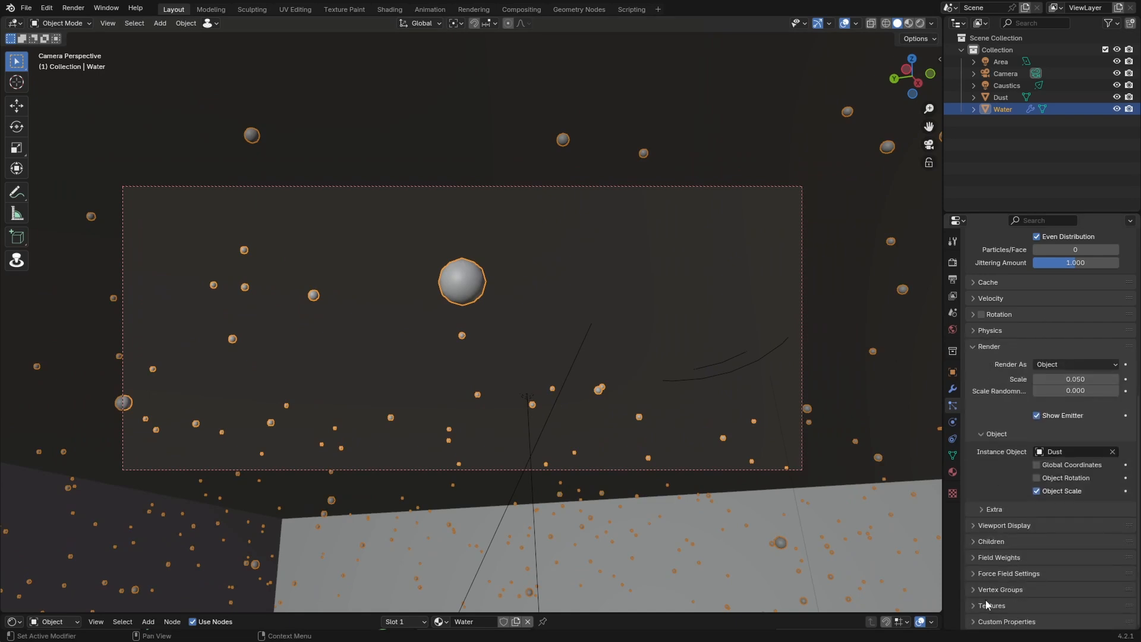
pyautogui.click(986, 559)
pyautogui.scroll(-8, 1048, 439)
pyautogui.moveTo(1084, 400); pyautogui.dragTo(813, 375)
# Set the Dust particle lifetime to 240 and play the animation to check the particles from inside the water box.
pyautogui.press('space')
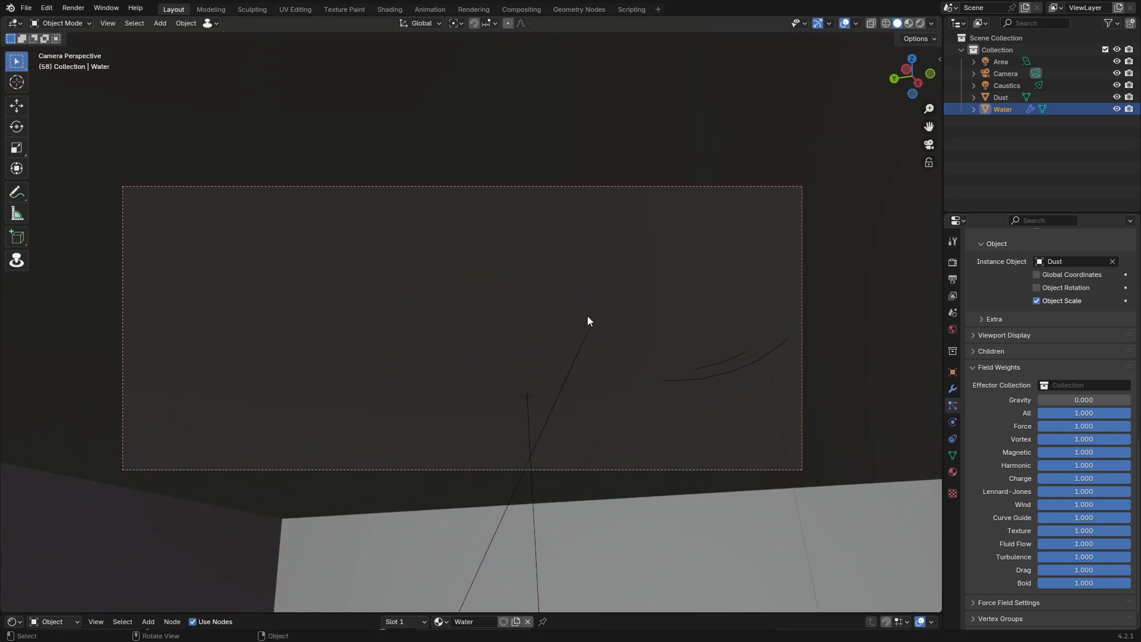
pyautogui.moveTo(587, 315); pyautogui.dragTo(591, 376, button='middle')
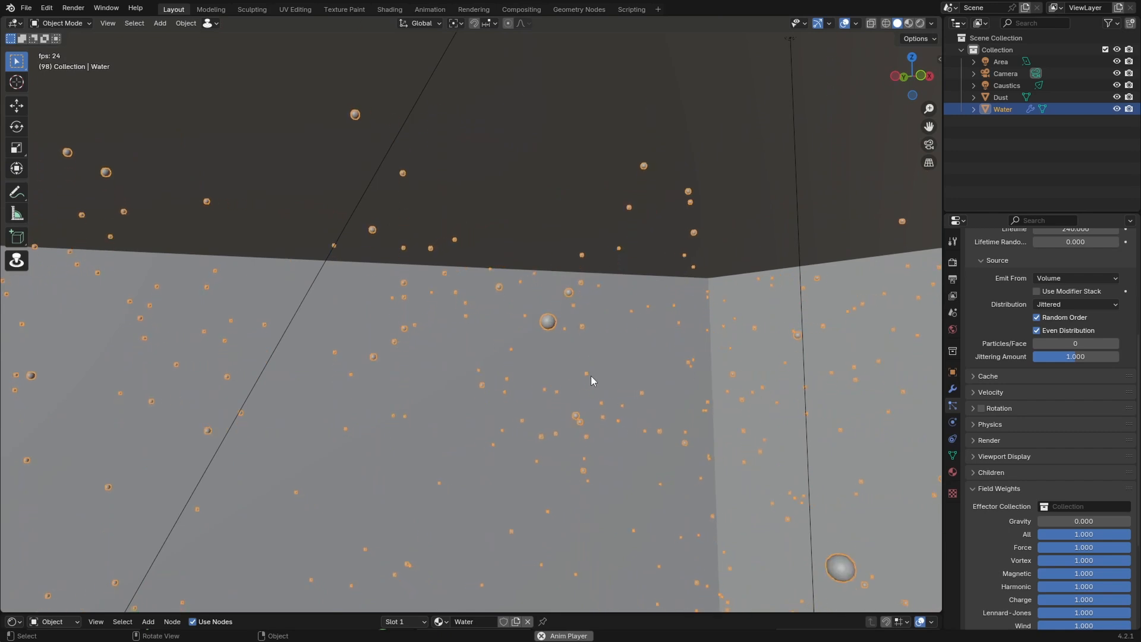
pyautogui.moveTo(591, 375); pyautogui.dragTo(656, 379, button='middle')
pyautogui.press('space')
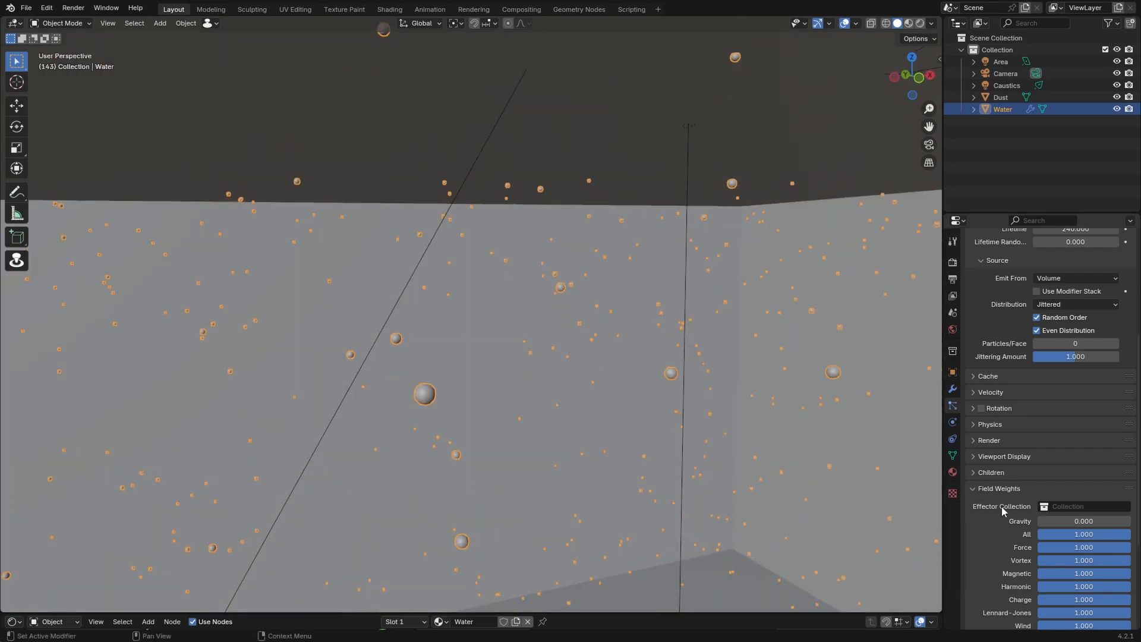
pyautogui.click(1000, 489)
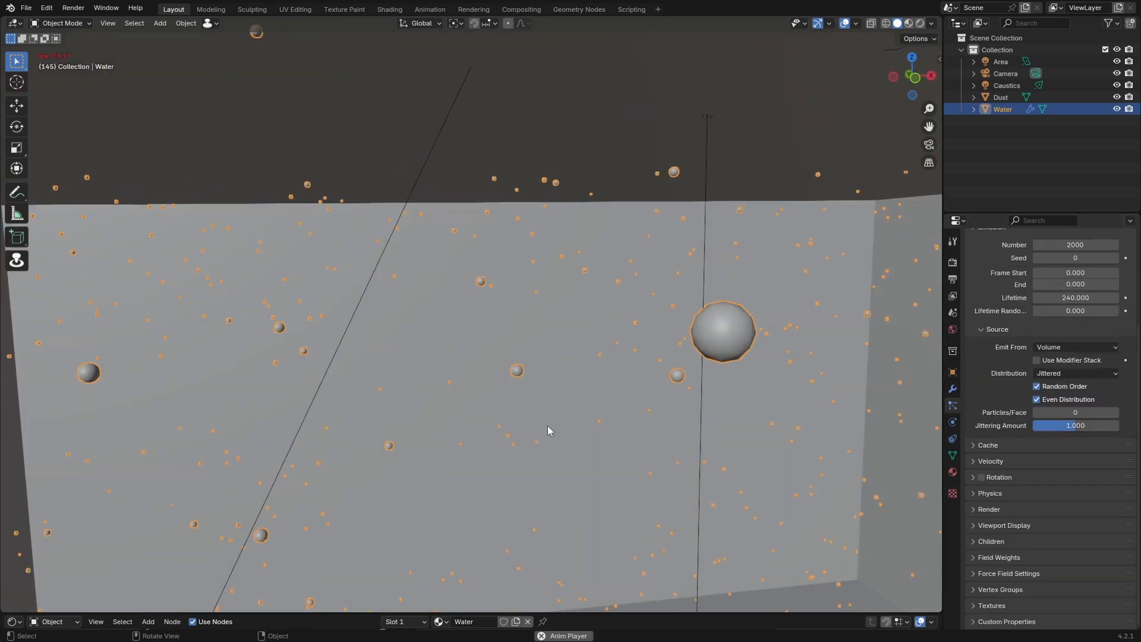
# Stop playback, reveal the Dust particle system's velocity settings and try a velocity Randomize of 3.22 in the running animation.
pyautogui.press('space')
pyautogui.moveTo(548, 426); pyautogui.dragTo(527, 323, button='middle')
pyautogui.moveTo(609, 478); pyautogui.dragTo(640, 465, button='middle')
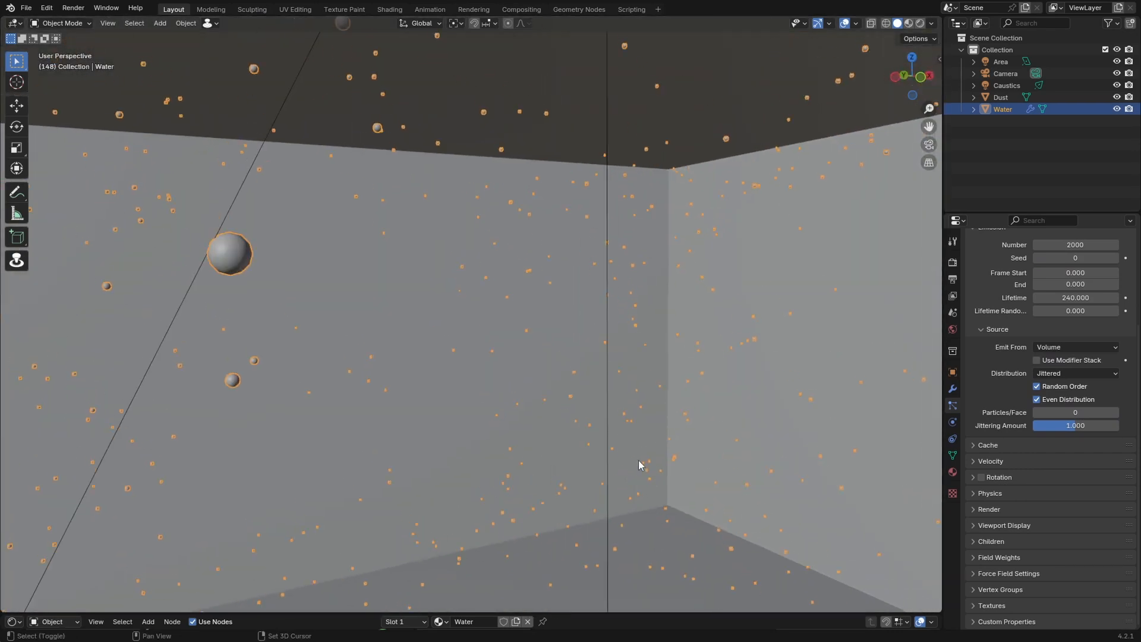
pyautogui.click(1009, 464)
pyautogui.moveTo(529, 375); pyautogui.dragTo(565, 398, button='middle')
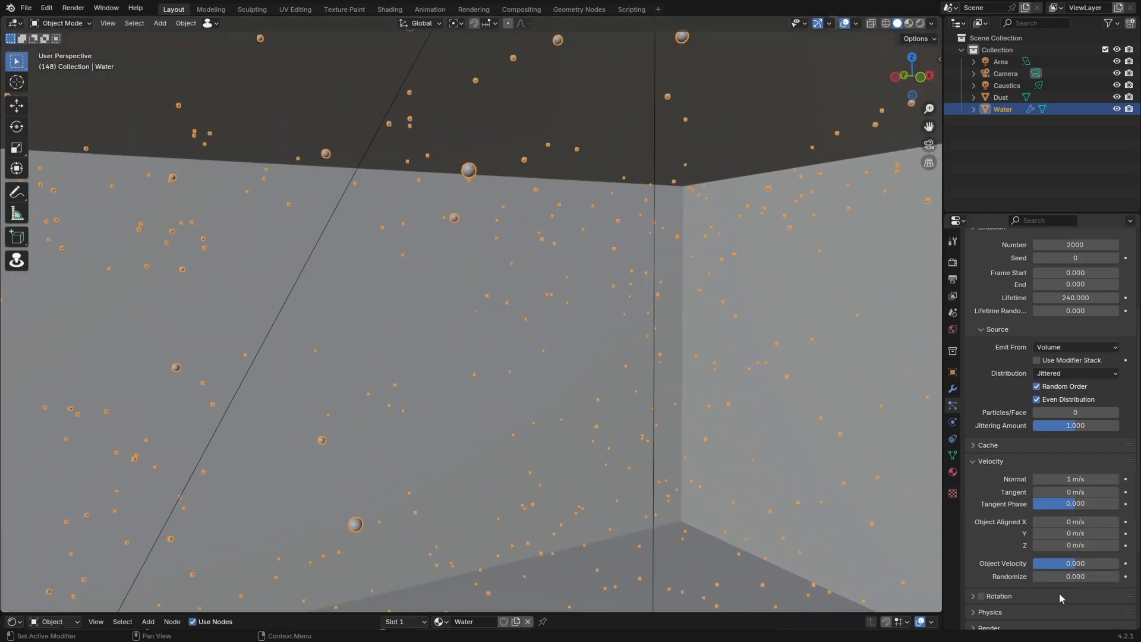
pyautogui.press('space')
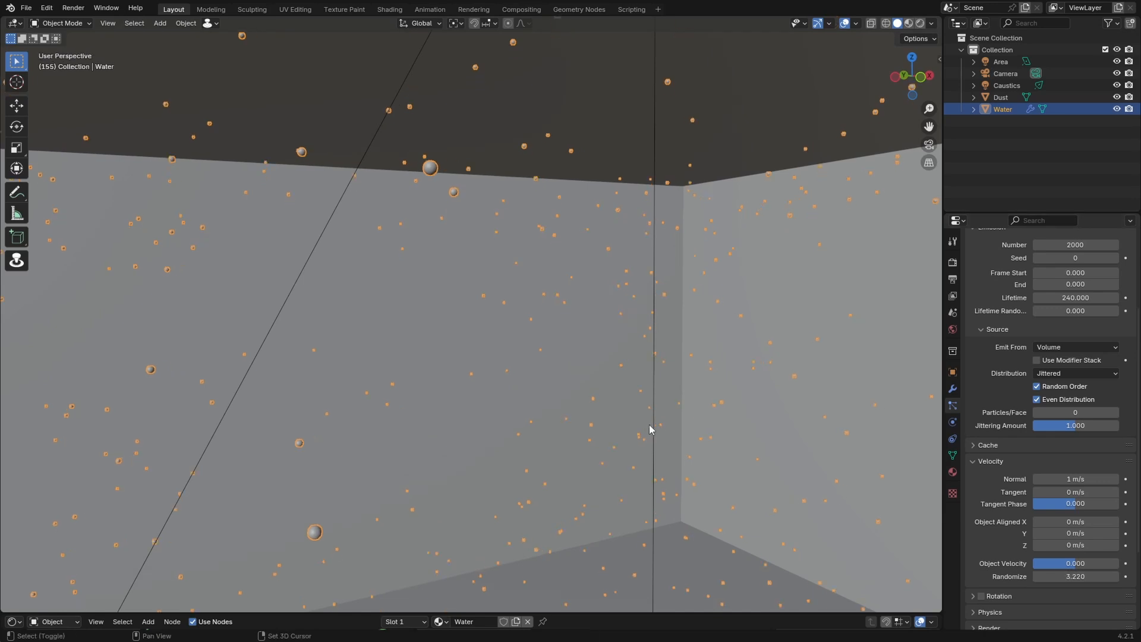
# Set the velocity Randomize of the Dust particles to 1 and replay the animation from the first frame.
pyautogui.click(1067, 577)
pyautogui.write('1')
pyautogui.press('Return')
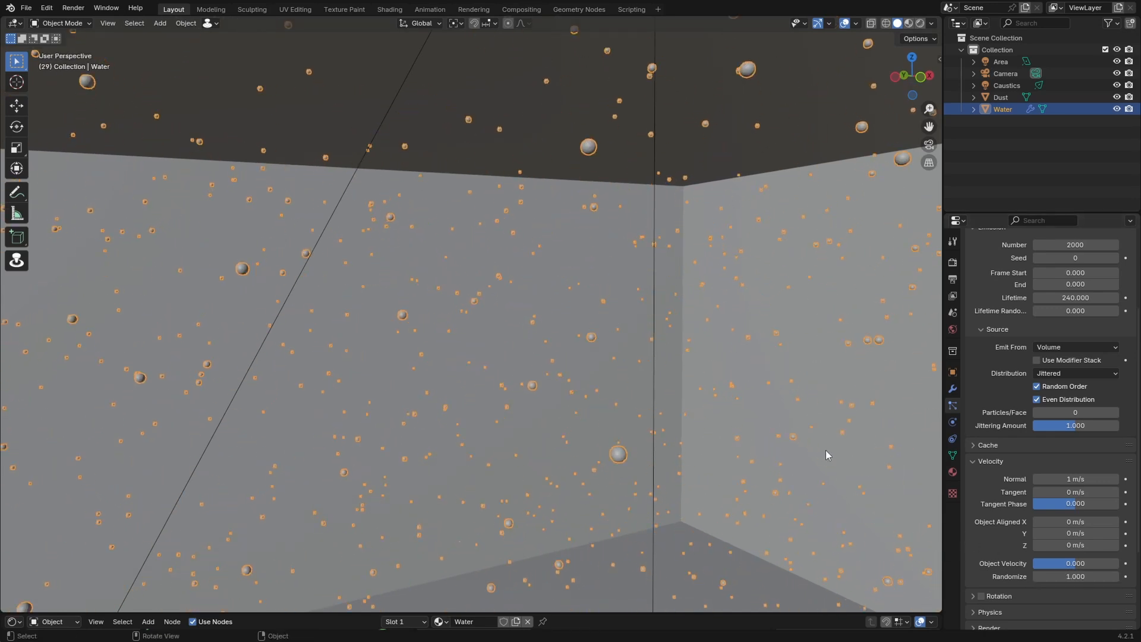
pyautogui.hotkey('shift', 'Left')
pyautogui.press('space')
pyautogui.press('space')
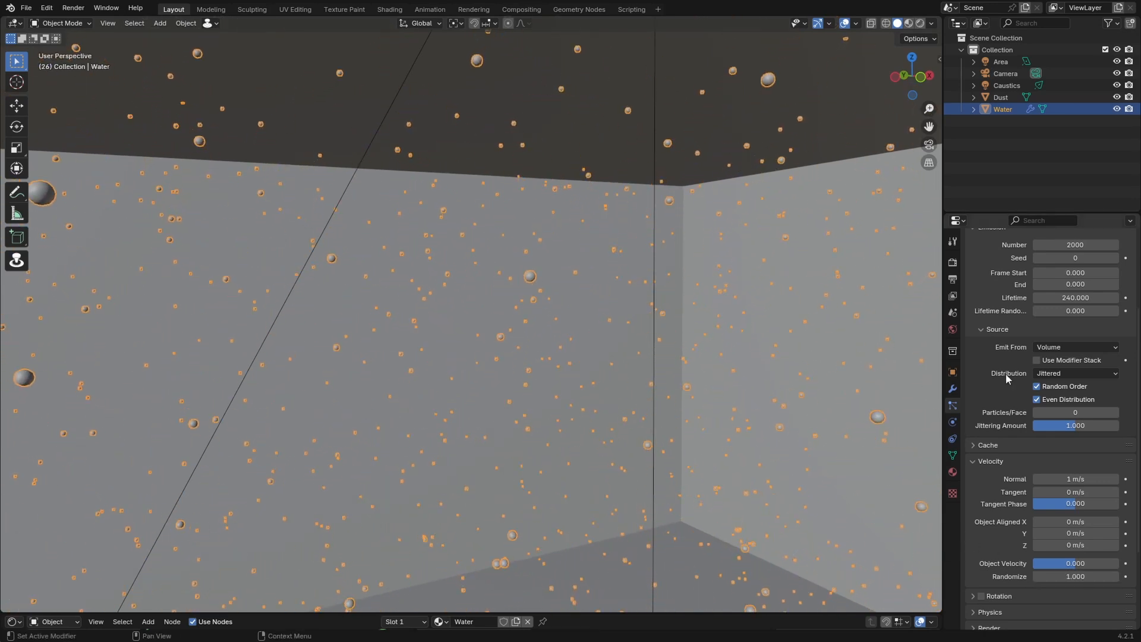
# Set the Dust particles' Normal velocity to 0.1 m/s and Randomize to 0.2, then play from the first frame.
pyautogui.write('0.2')
pyautogui.press('Return')
pyautogui.hotkey('shift', 'Left')
pyautogui.click(1067, 479)
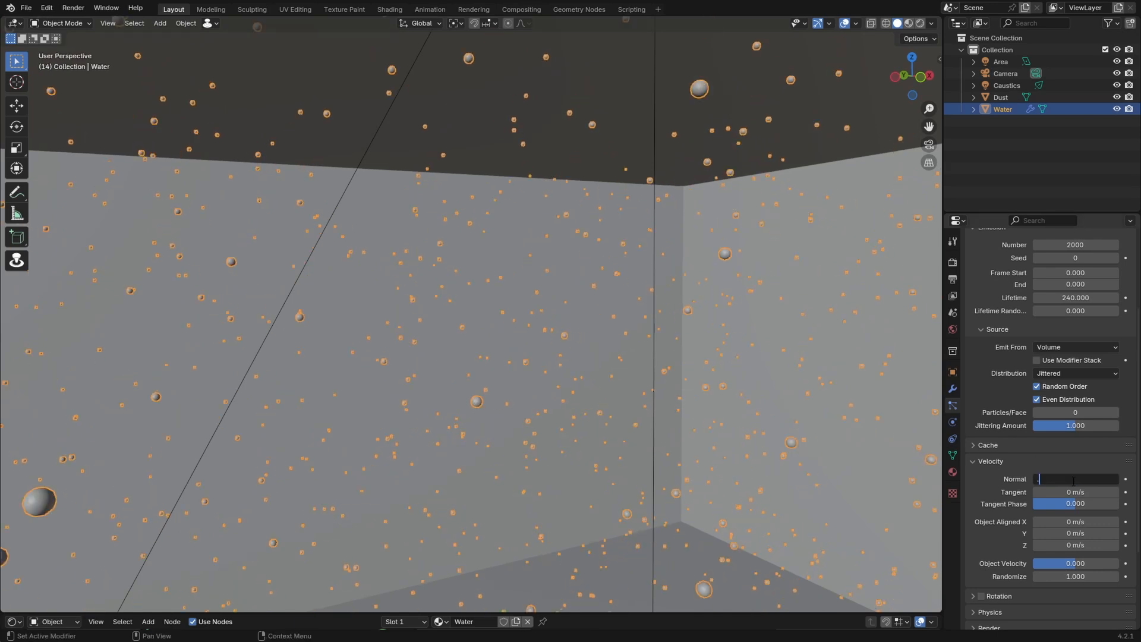
pyautogui.write('0.1')
pyautogui.press('Return')
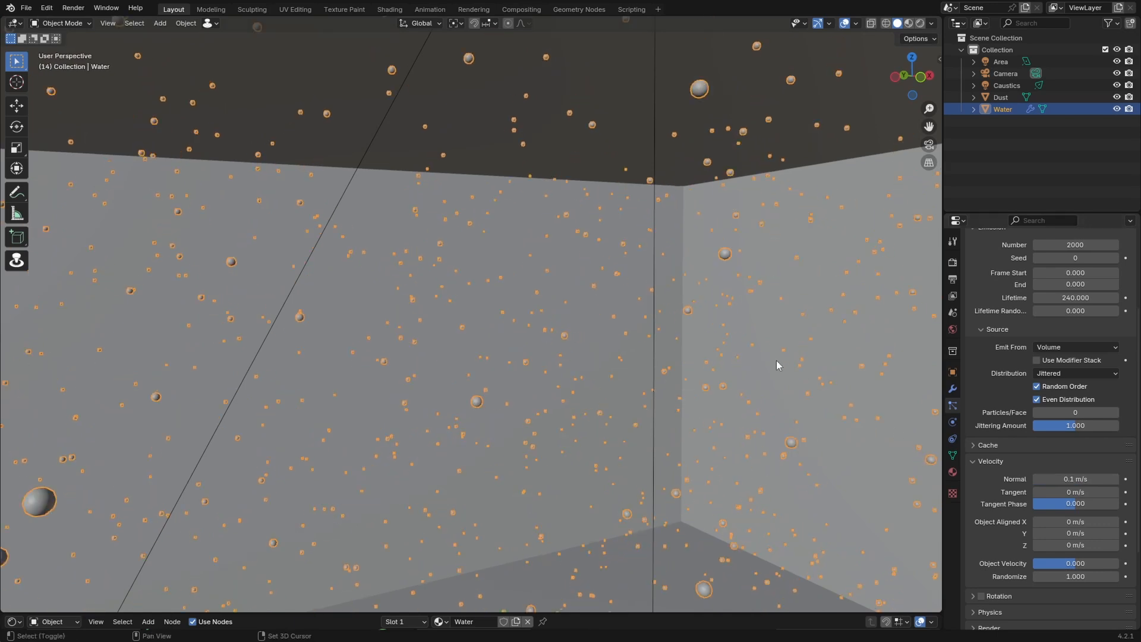
pyautogui.hotkey('shift', 'Left')
pyautogui.press('space')
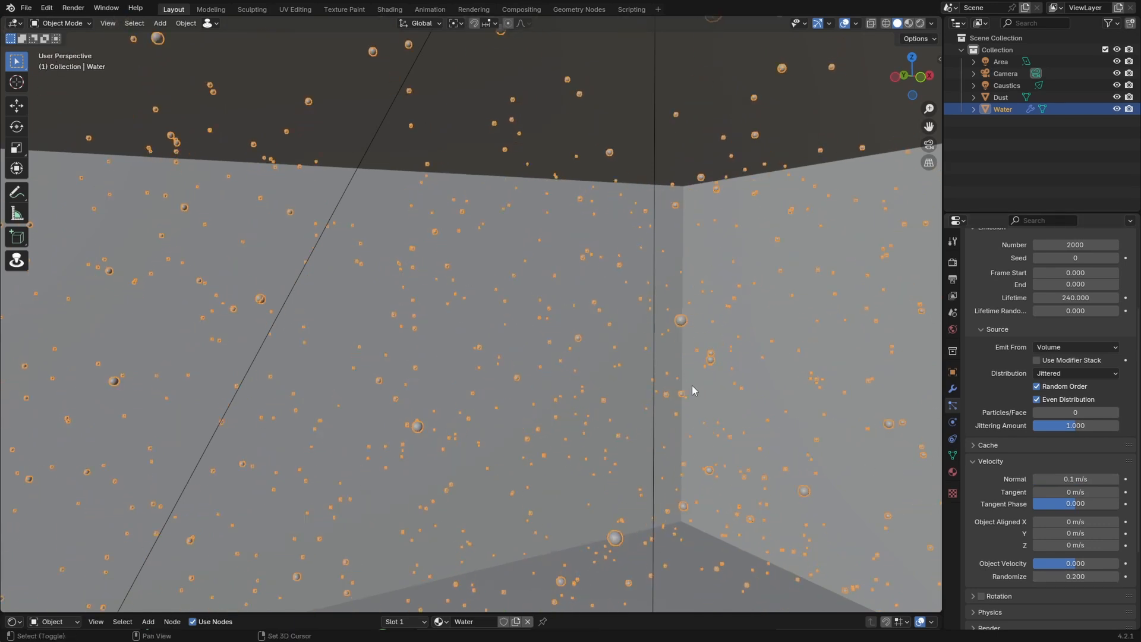
# Replay the animation from the first frame to check the slow particle drift from another angle, and save the file.
pyautogui.hotkey('shift', 'Left')
pyautogui.moveTo(700, 384); pyautogui.dragTo(685, 363, button='middle')
pyautogui.press('space')
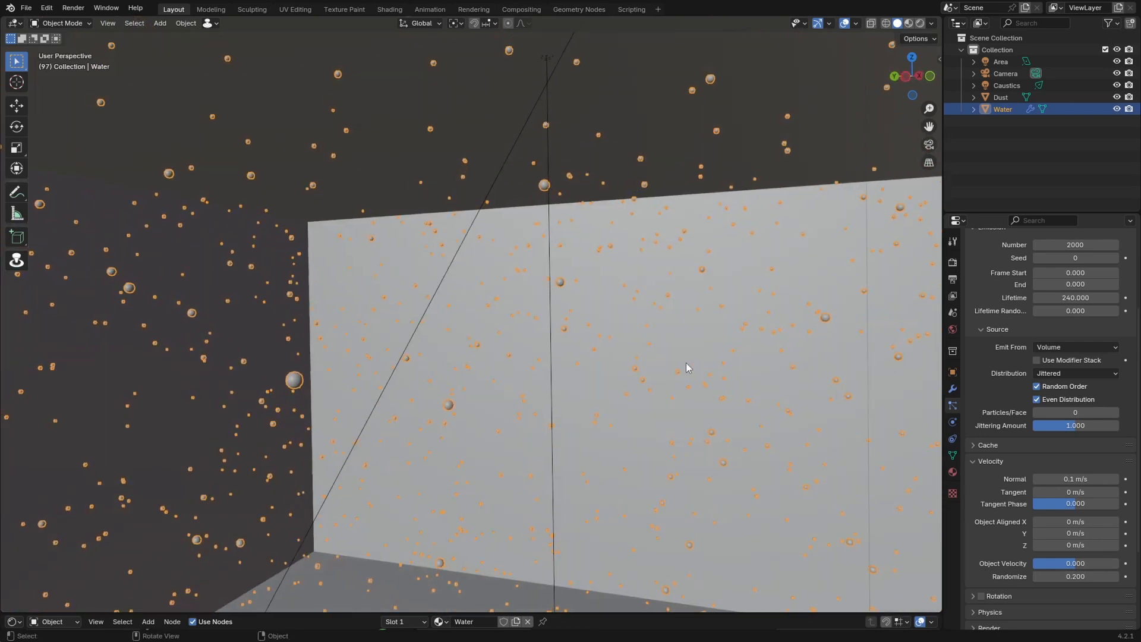
pyautogui.hotkey('ctrl', 's')
# Add a Turbulence force field and move it up about 12.8 m along the global Z axis inside the water box.
pyautogui.hotkey('shift', 'a')
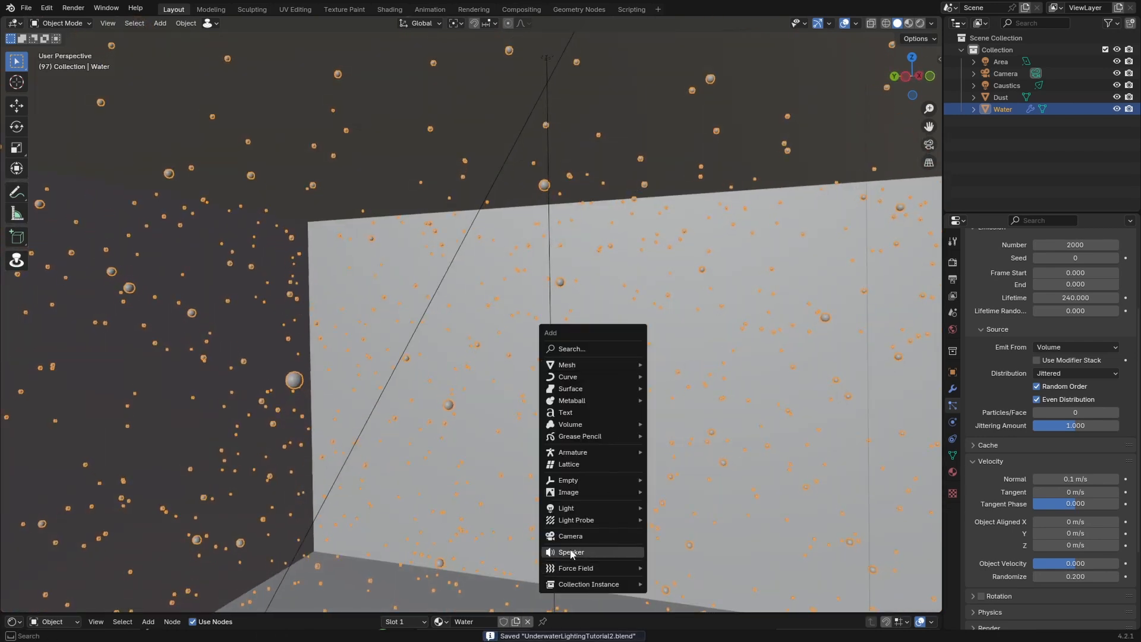
pyautogui.moveTo(630, 568)
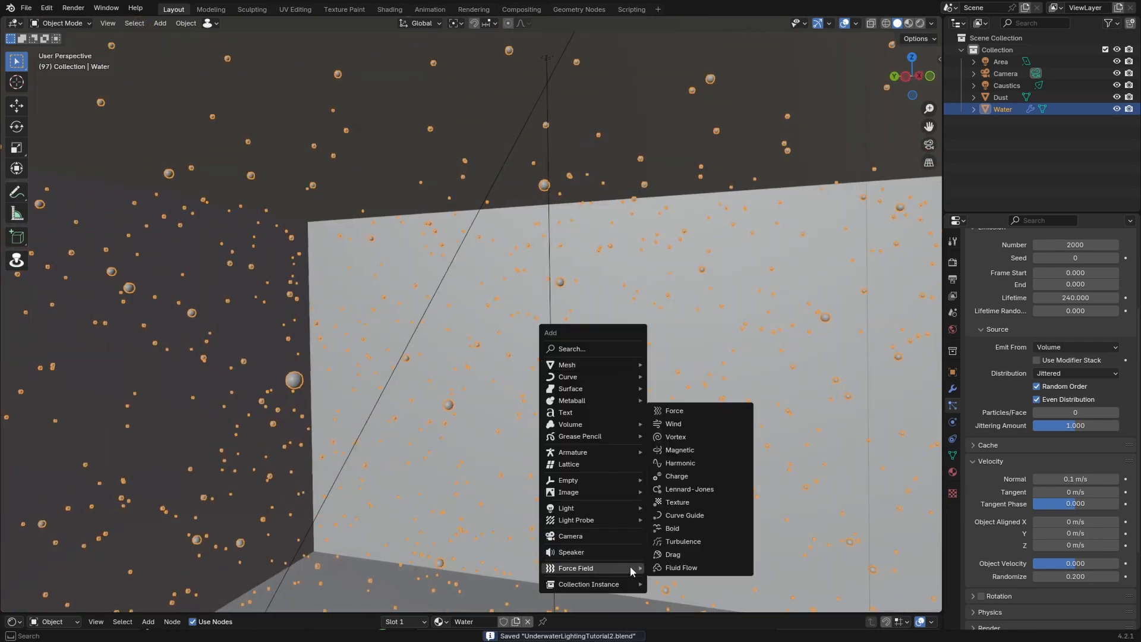
pyautogui.click(684, 540)
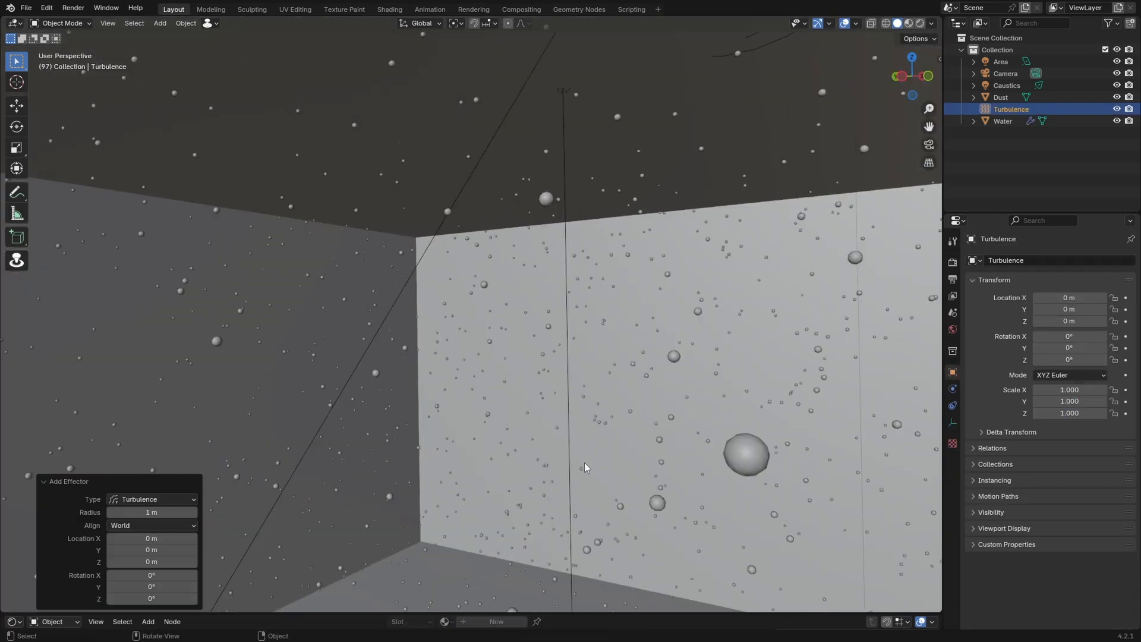
pyautogui.press('g')
pyautogui.press('z')
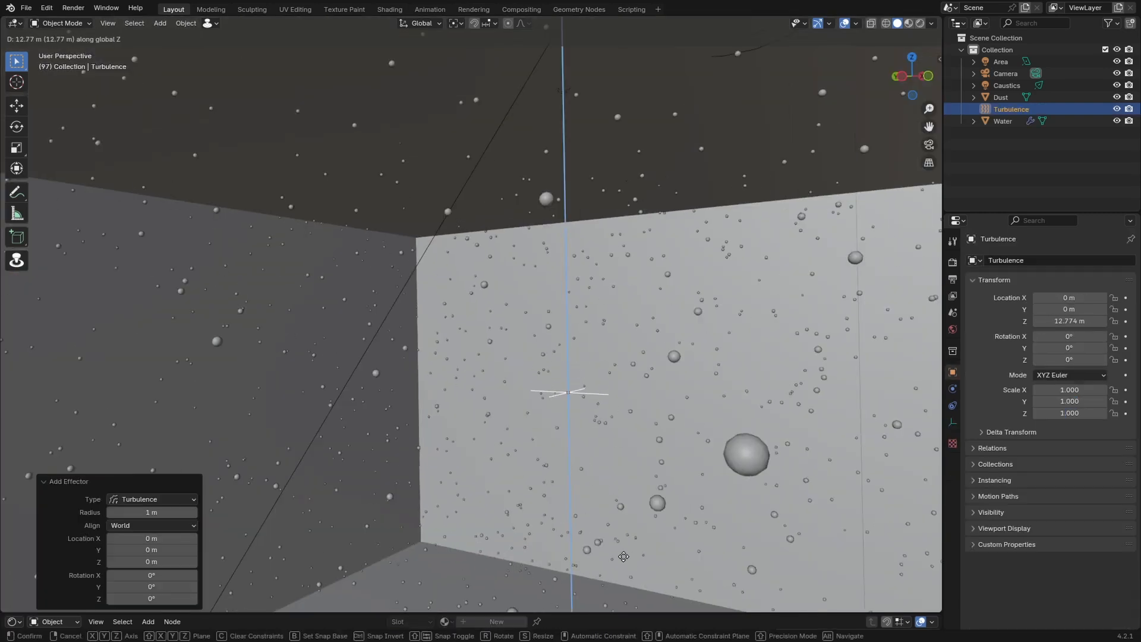
# Raise the Turbulence force field about 11.8 m along Z and set its strength to 10.
pyautogui.click(620, 591)
pyautogui.moveTo(619, 598); pyautogui.dragTo(574, 475, button='middle')
pyautogui.click(953, 403)
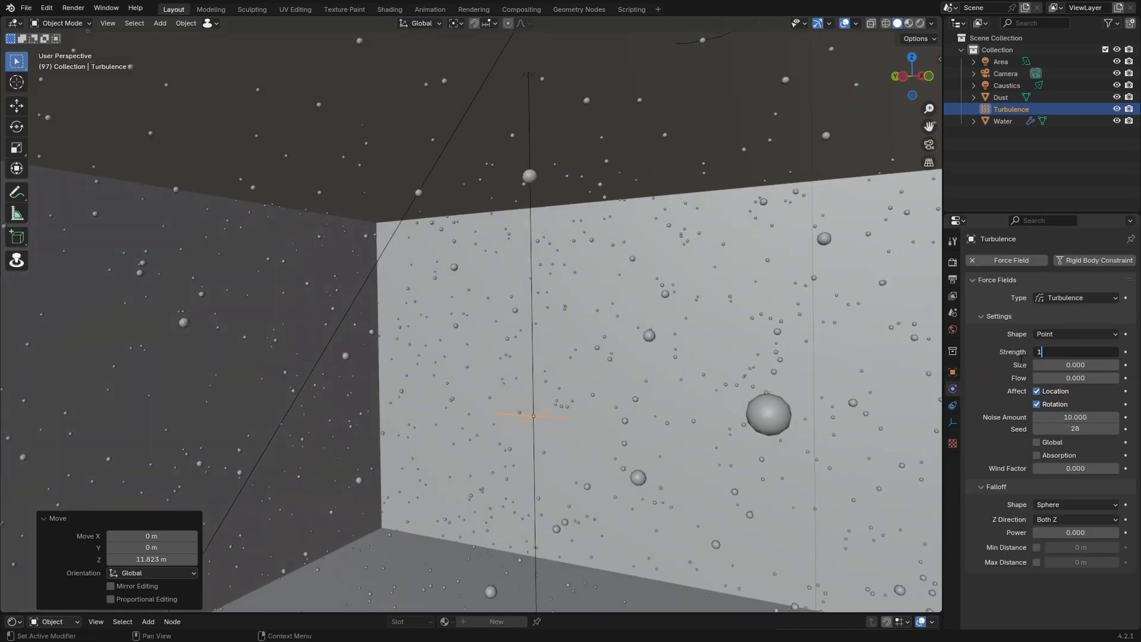
pyautogui.write('0')
pyautogui.press('Return')
# Play the animation from the first frame to check the turbulence's effect, and delete the Turbulence force field.
pyautogui.hotkey('shift', 'Left')
pyautogui.press('space')
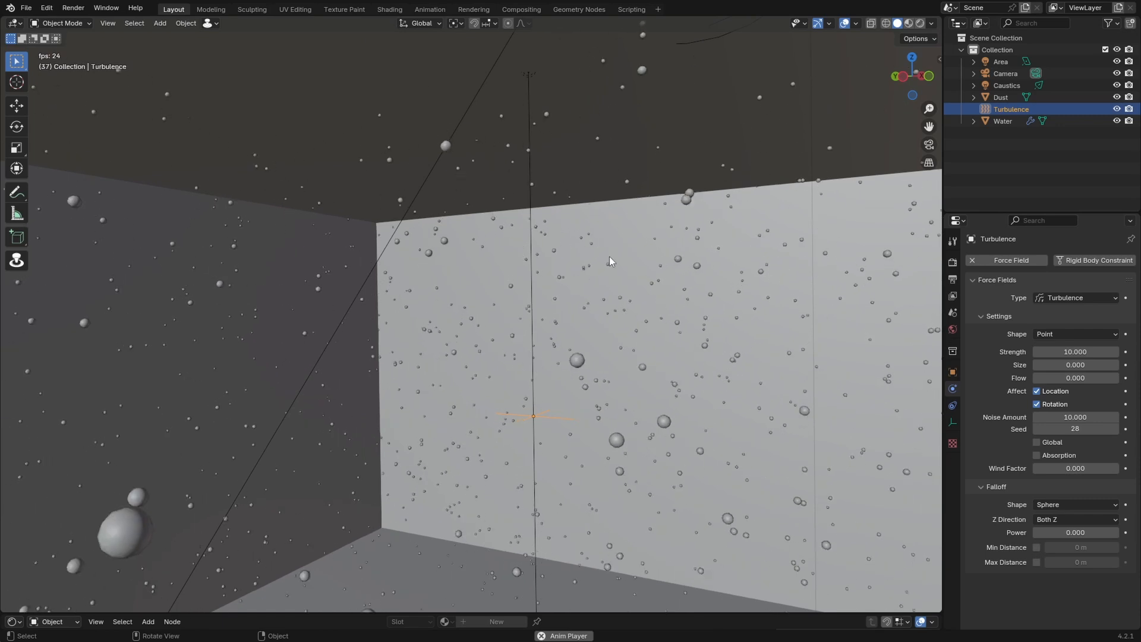
pyautogui.moveTo(609, 256); pyautogui.dragTo(535, 416, button='middle')
pyautogui.press('space')
pyautogui.press('Delete')
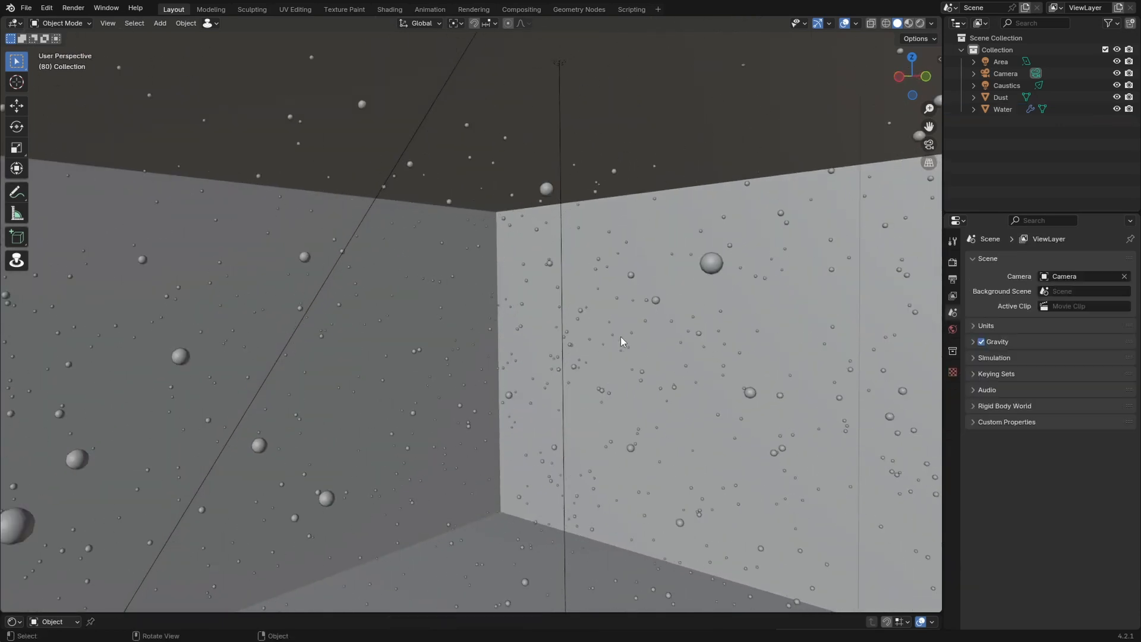
# Play the animation from the first frame with the Water object selected, and save the file.
pyautogui.click(620, 336)
pyautogui.moveTo(644, 331); pyautogui.dragTo(689, 349, button='middle')
pyautogui.hotkey('shift', 'Left')
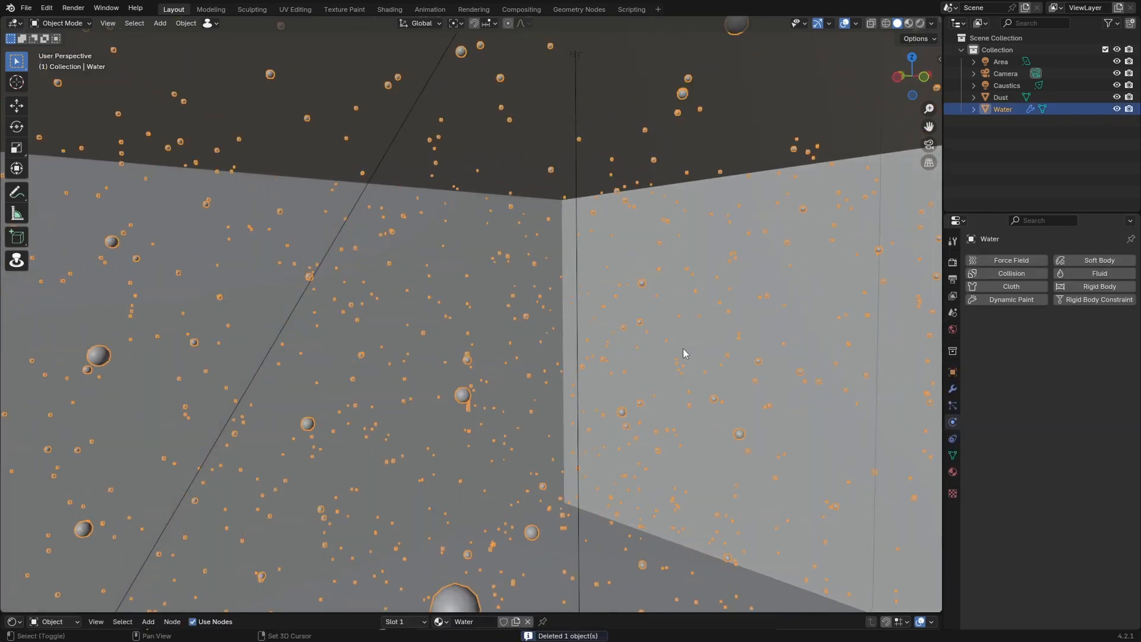
pyautogui.press('space')
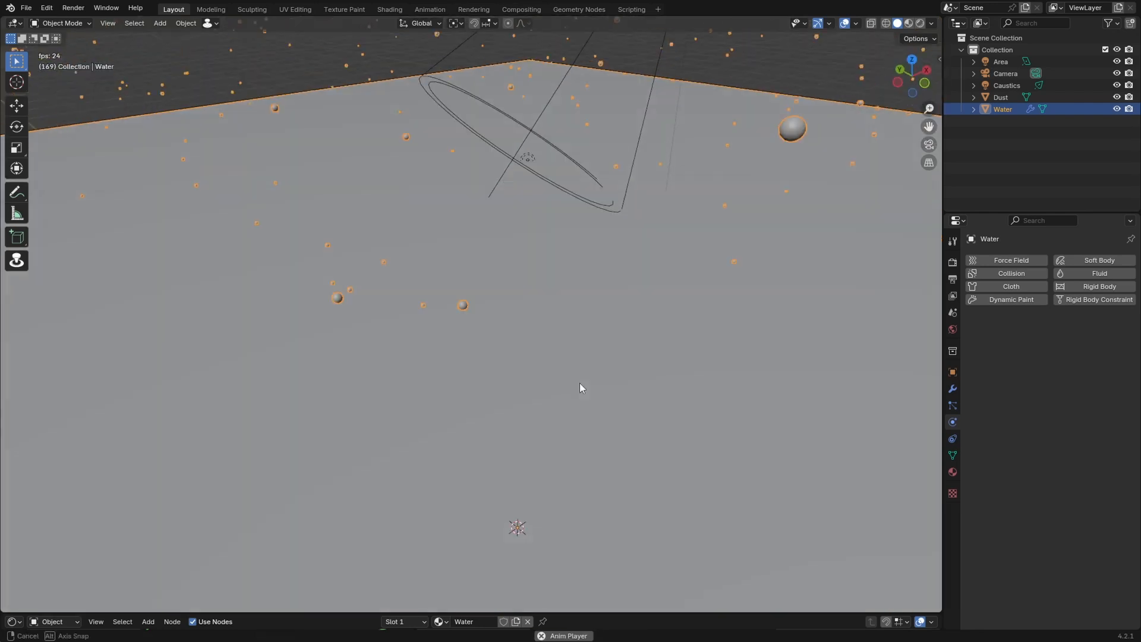
pyautogui.moveTo(580, 383); pyautogui.dragTo(580, 319, button='middle')
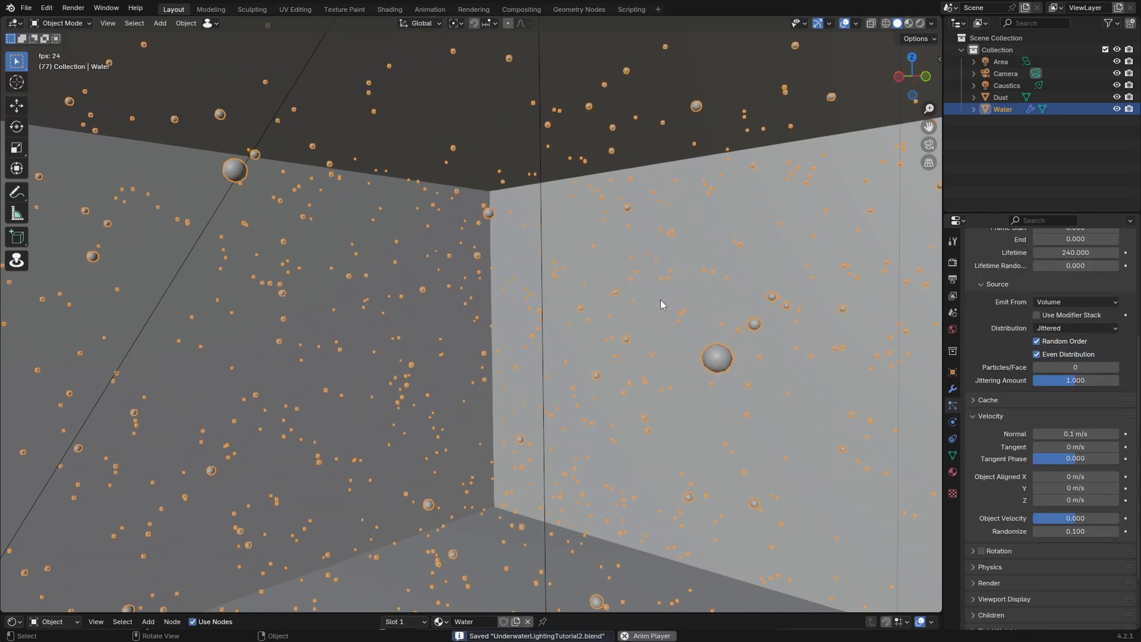
pyautogui.hotkey('ctrl', 's')
# Set the Dust particle system's render scale to 0.02 and its scale randomness to 0.8.
pyautogui.moveTo(999, 426); pyautogui.dragTo(993, 483)
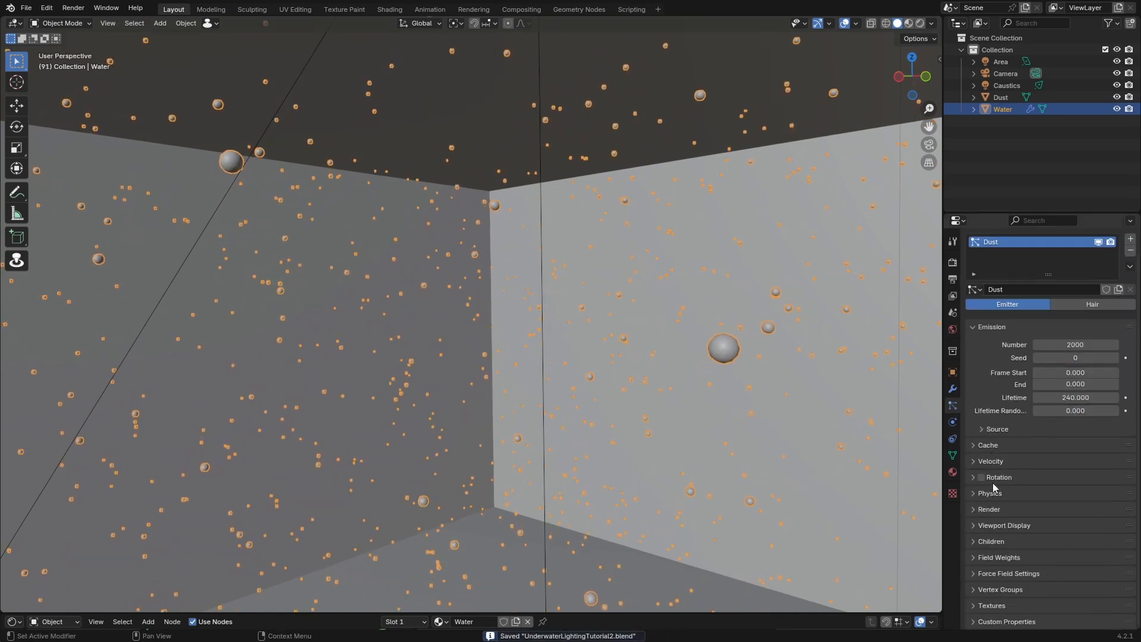
pyautogui.click(989, 510)
pyautogui.scroll(-5, 1001, 504)
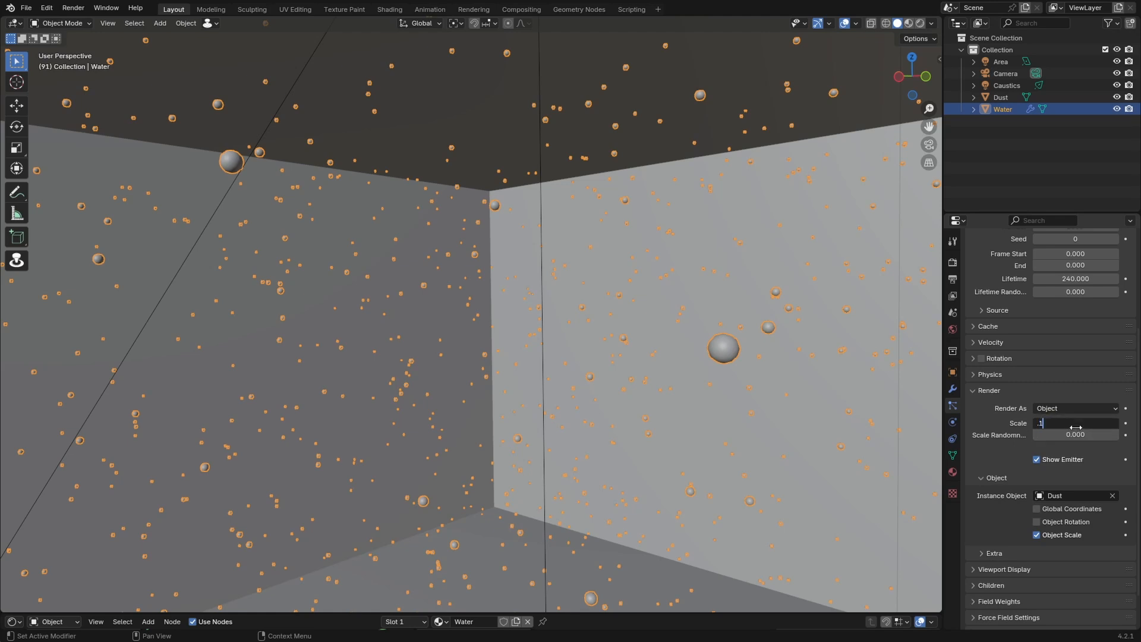
pyautogui.press('Return')
pyautogui.click(1077, 423)
pyautogui.write('.02')
pyautogui.press('Return')
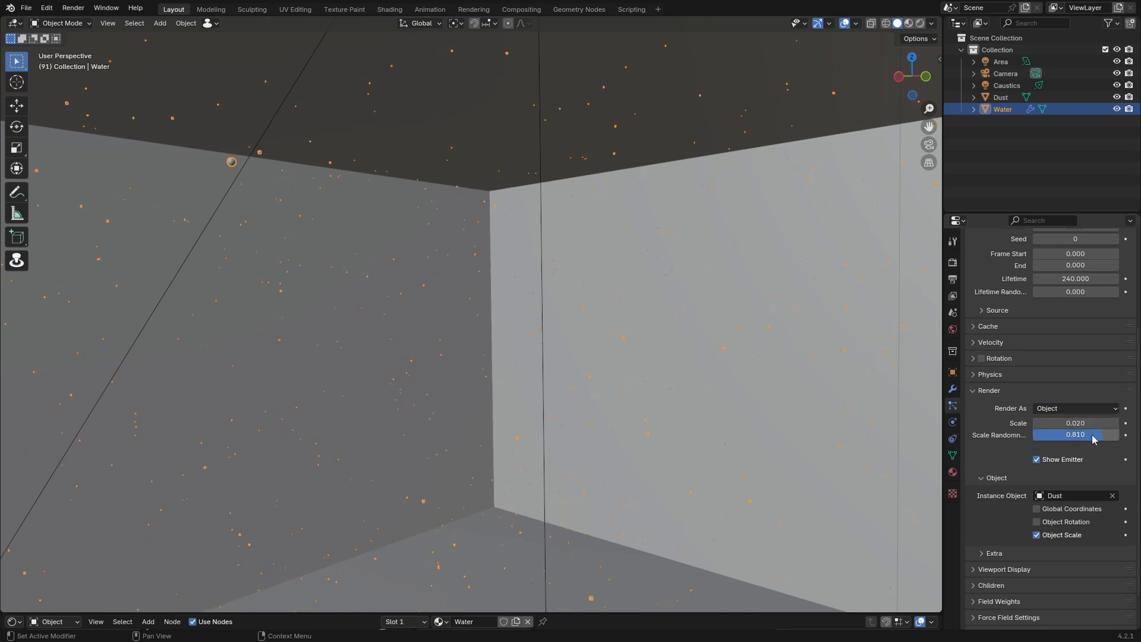
pyautogui.click(1093, 435)
pyautogui.write('.8')
pyautogui.press('Return')
# Look through the camera with rendered viewport shading and hide the overlays.
pyautogui.press('KP_0')
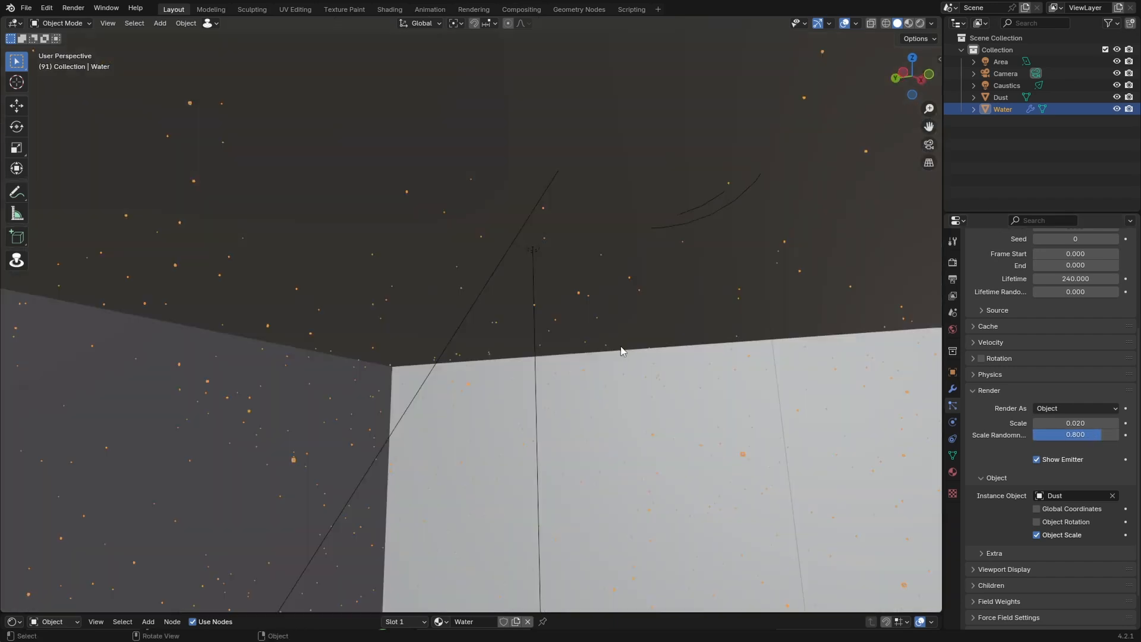
pyautogui.press('z')
pyautogui.hotkey('shift', 'alt', 'z')
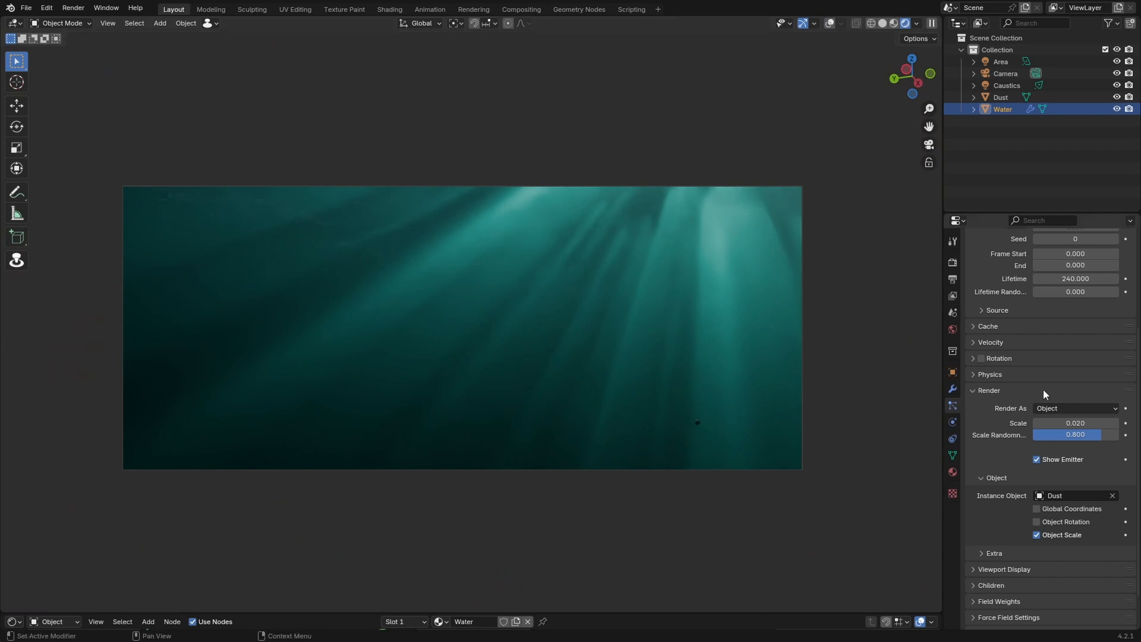
# Set the Dust particle number to 10000 and the render scale to 0.025.
pyautogui.scroll(5, 1043, 390)
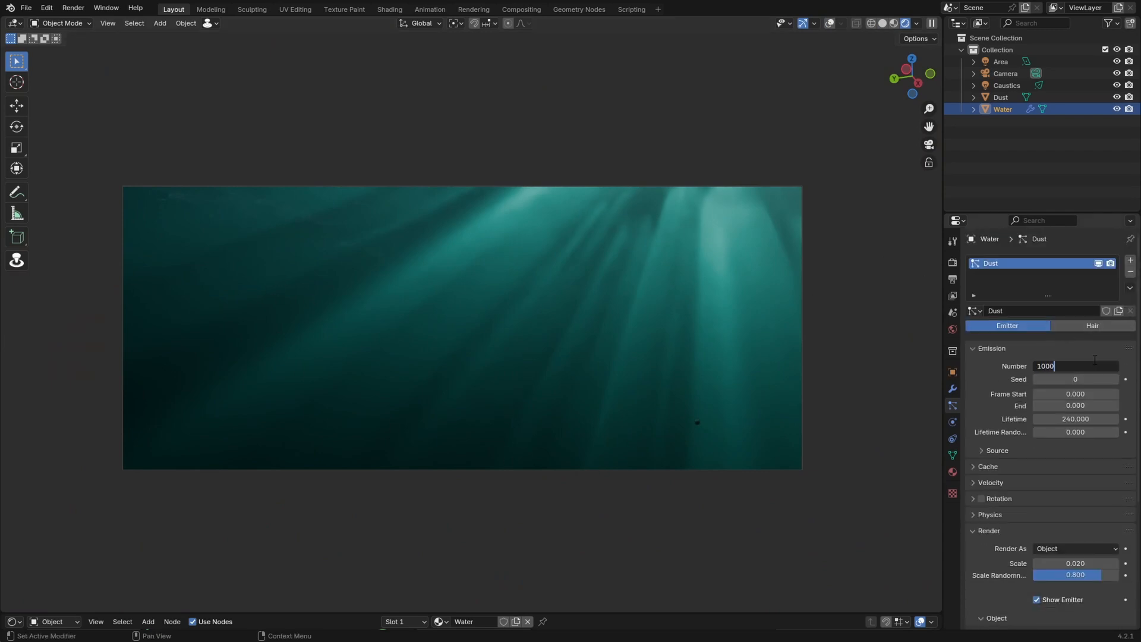
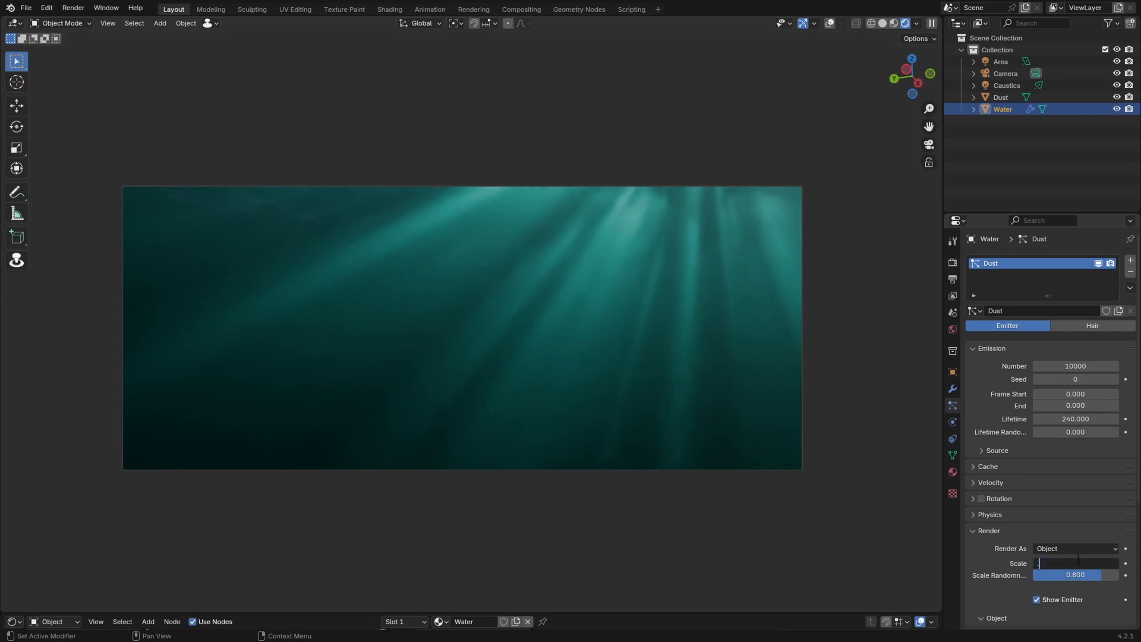
pyautogui.press('Return')
pyautogui.press('Return')
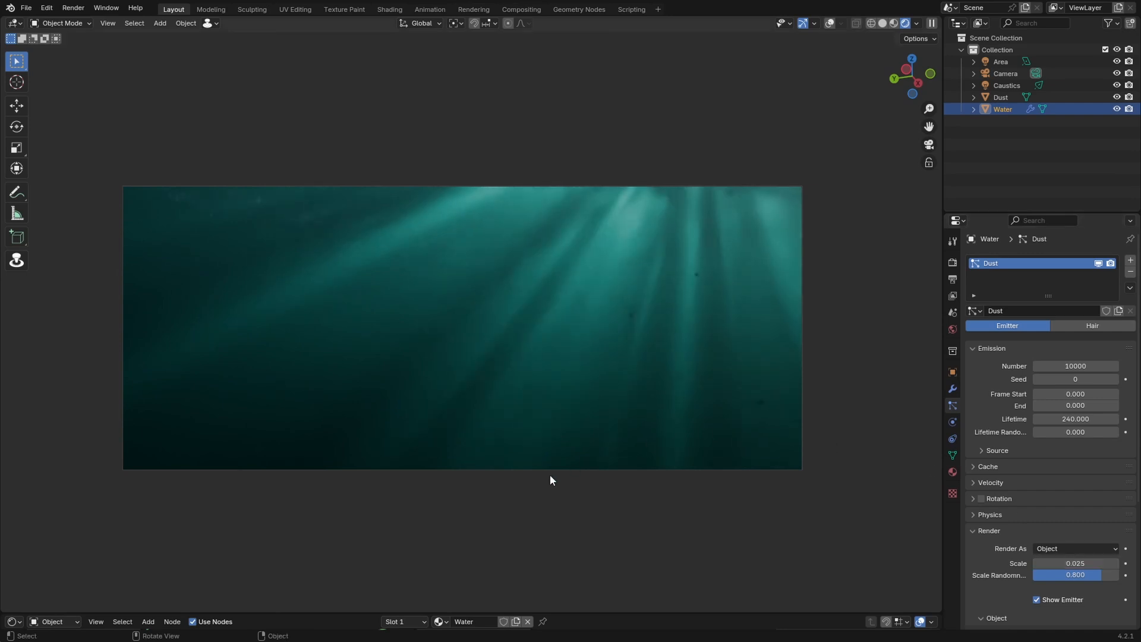
# Limit the rendered preview to a small region around one dust particle for a close look at its shading.
pyautogui.click(1001, 98)
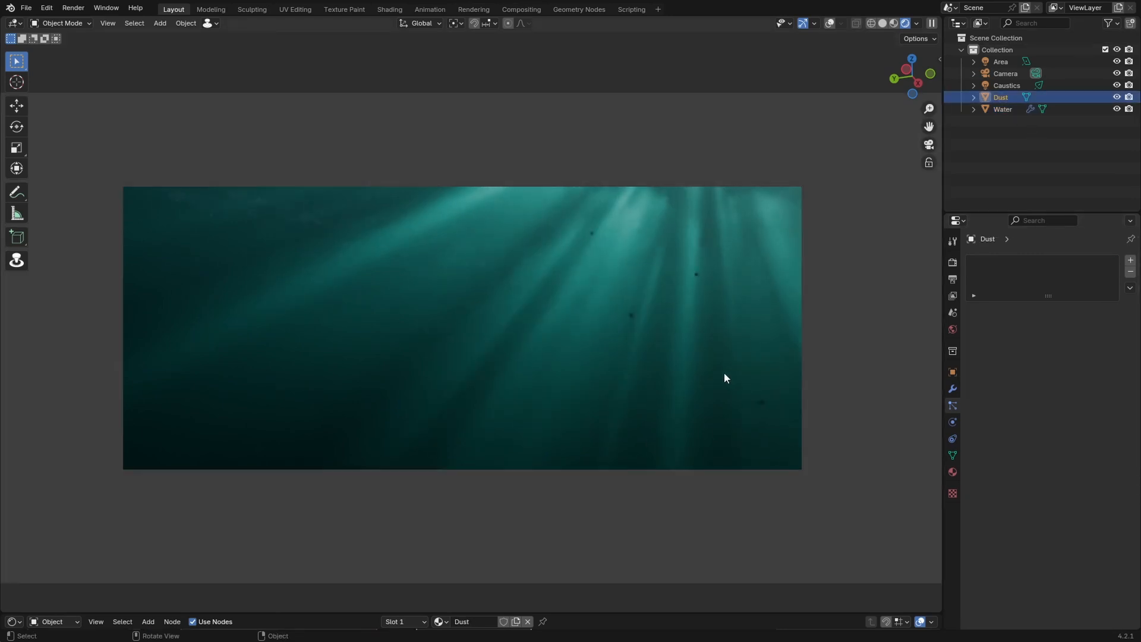
pyautogui.scroll(5, 772, 344)
pyautogui.keyDown('shift'); pyautogui.moveTo(821, 316); pyautogui.dragTo(490, 334, button='middle'); pyautogui.keyUp('shift')
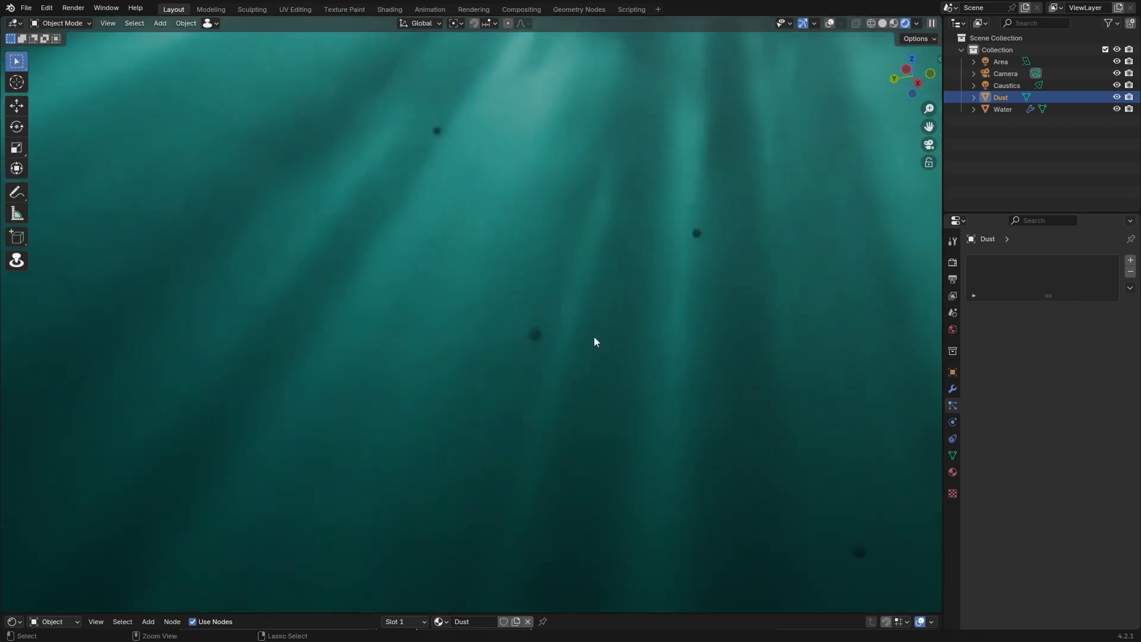
pyautogui.hotkey('ctrl', 'b')
pyautogui.moveTo(505, 307); pyautogui.dragTo(571, 364)
pyautogui.click(576, 362)
pyautogui.scroll(6, 575, 362)
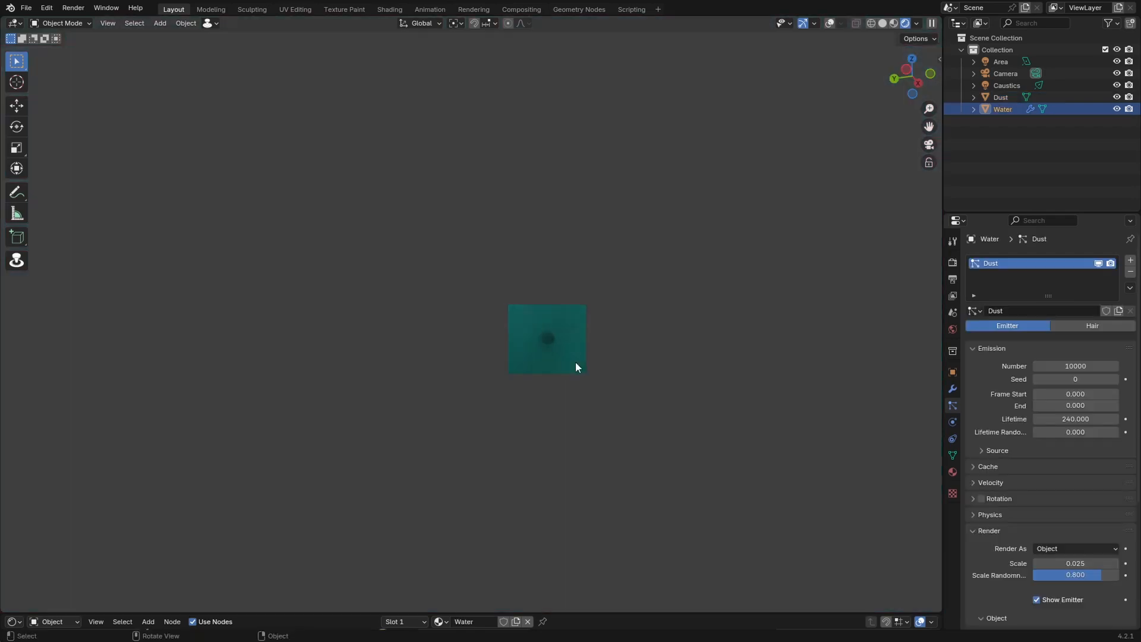
pyautogui.moveTo(667, 363)
pyautogui.keyDown('shift'); pyautogui.mouseDown(button='middle')
pyautogui.moveTo(647, 372)
pyautogui.moveTo(530, 348)
pyautogui.mouseUp(button='middle'); pyautogui.keyUp('shift')
pyautogui.scroll(5, 531, 348)
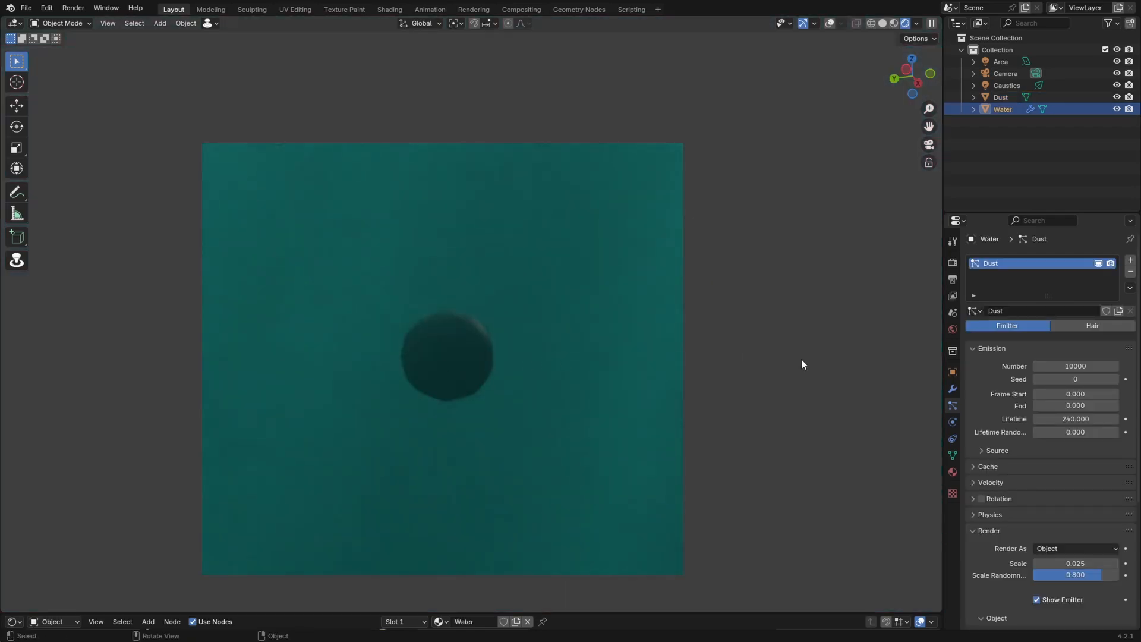
# Select the Dust object and enlarge the shader editor to show its material nodes.
pyautogui.click(1003, 97)
pyautogui.keyDown('shift'); pyautogui.scroll(-2, 535, 417); pyautogui.keyUp('shift')
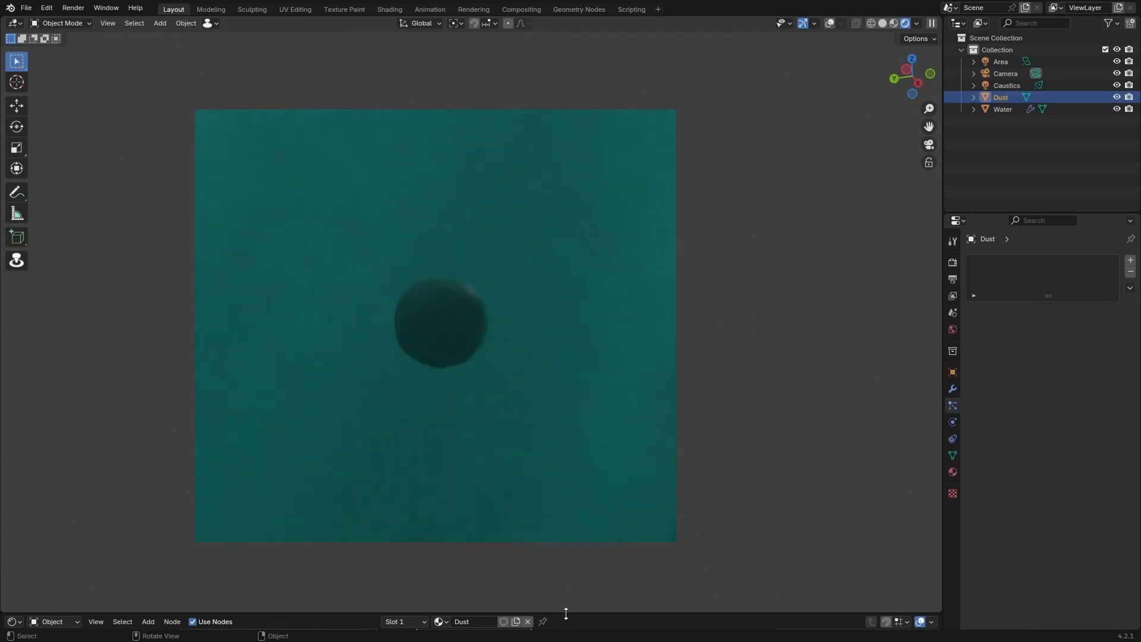
pyautogui.moveTo(566, 614); pyautogui.dragTo(581, 382)
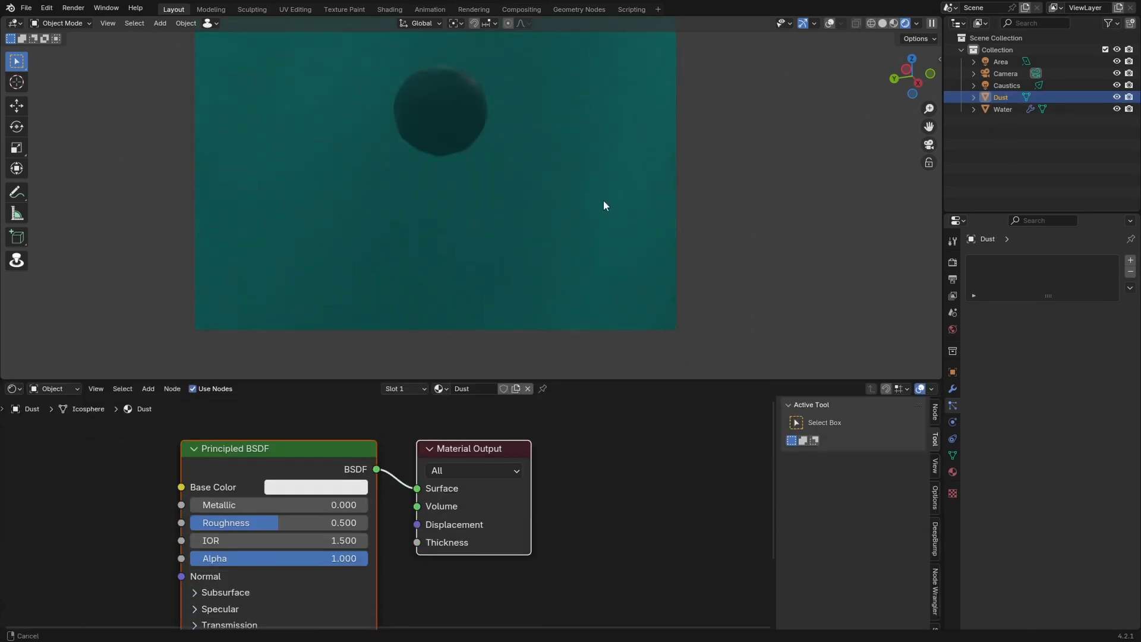
pyautogui.moveTo(346, 380); pyautogui.dragTo(362, 311)
pyautogui.scroll(-3, 447, 477)
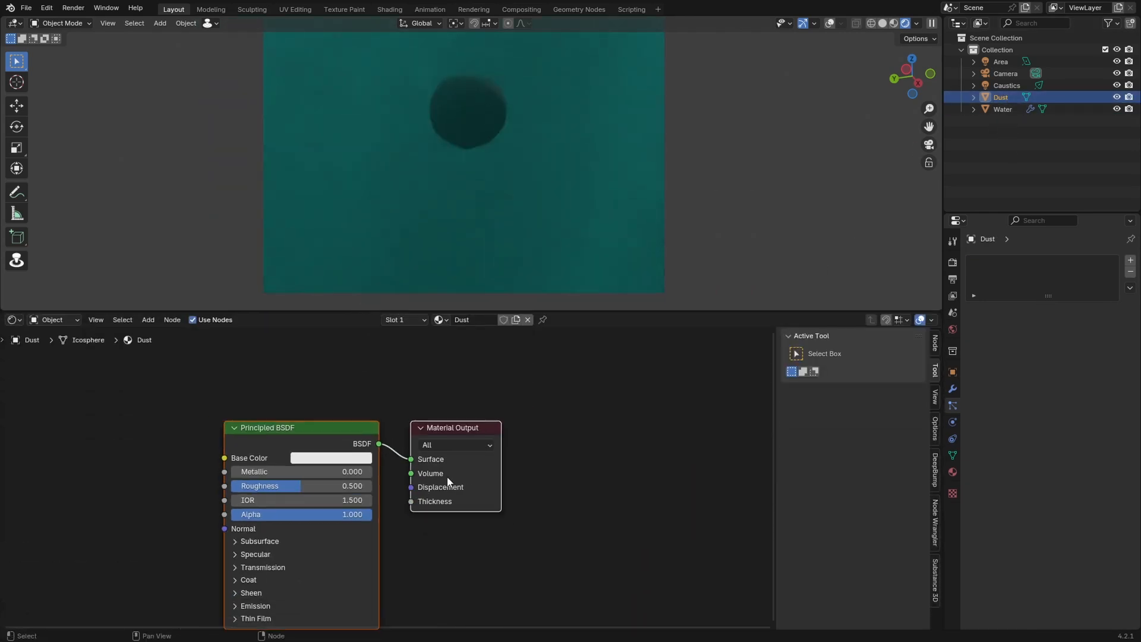
pyautogui.click(508, 587)
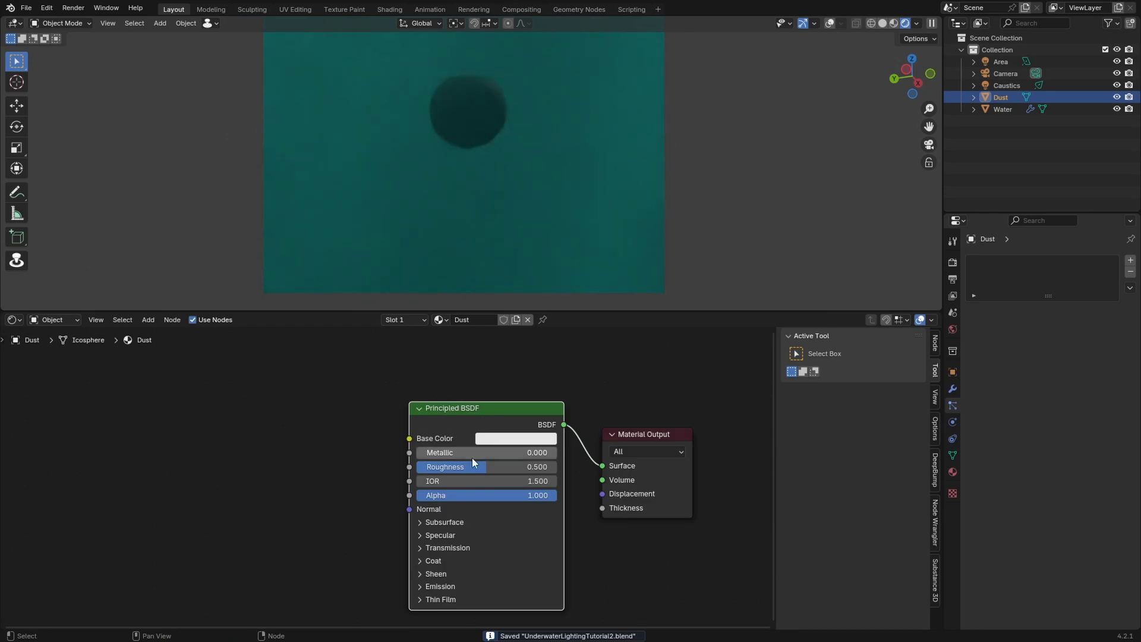
pyautogui.scroll(3, 476, 475)
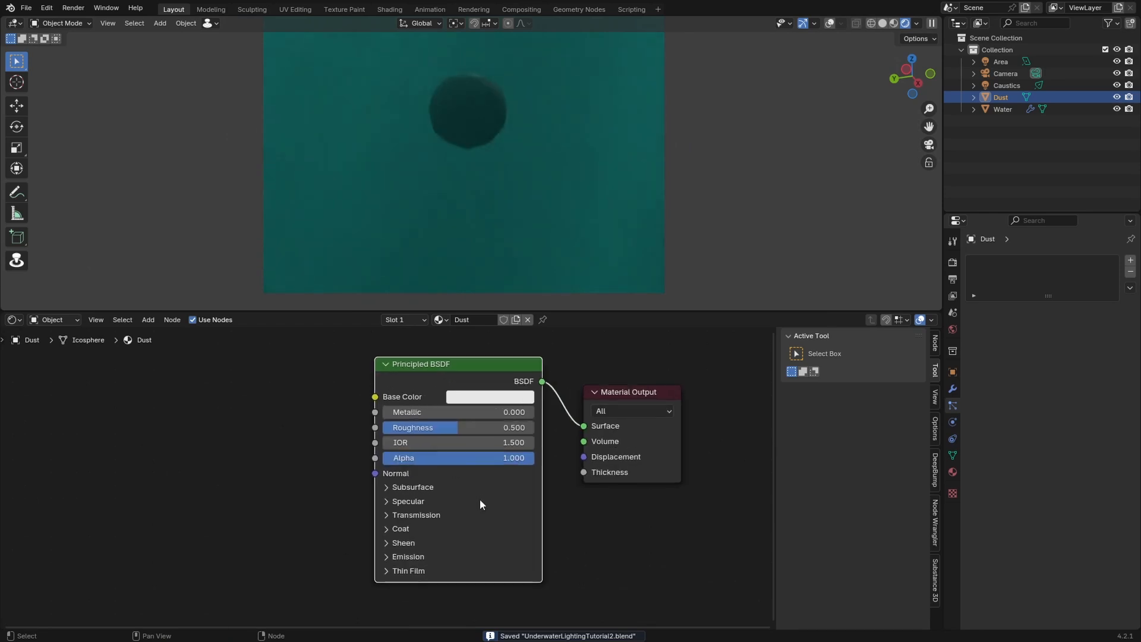
# Set the Dust material's alpha to 0.2 and its roughness to 1, checking the particle in the preview.
pyautogui.moveTo(500, 489); pyautogui.dragTo(429, 489)
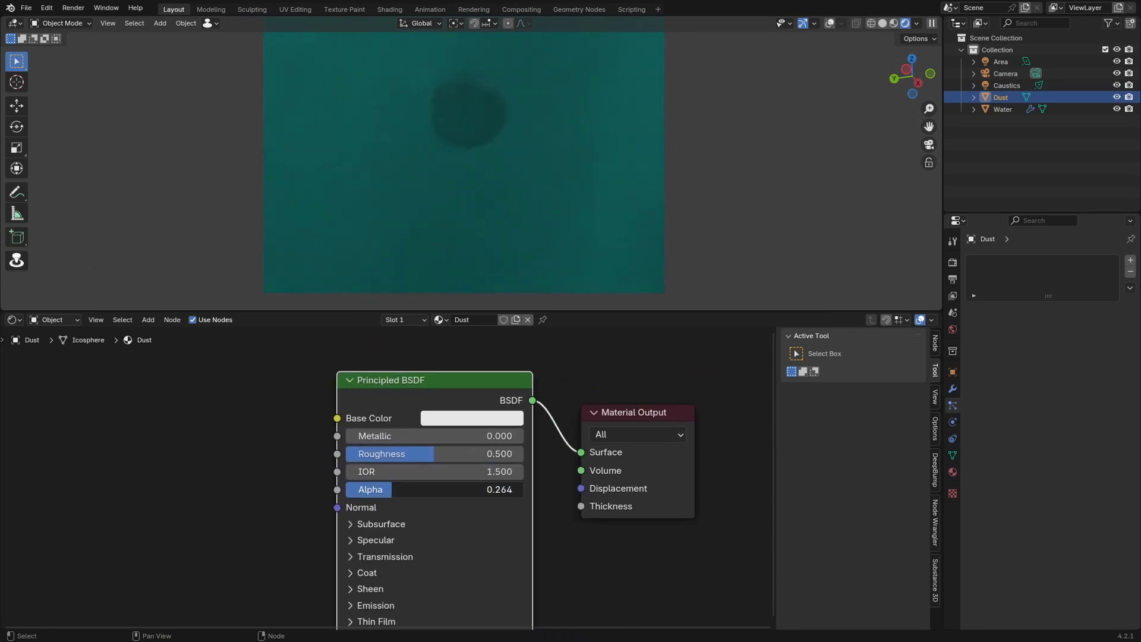
pyautogui.click(442, 491)
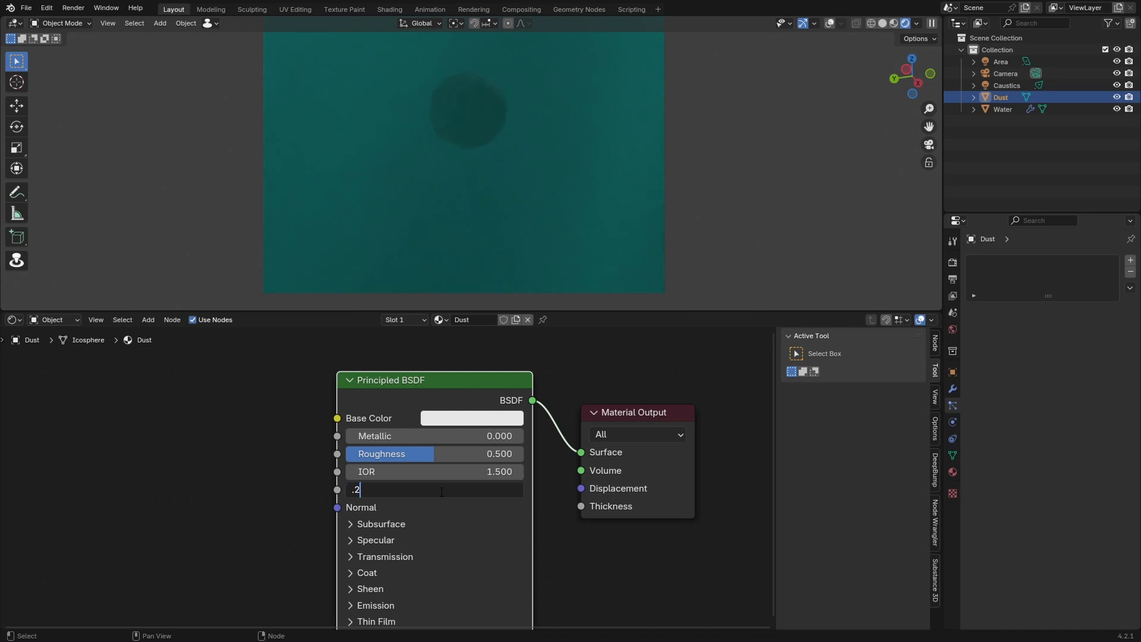
pyautogui.write('.2')
pyautogui.press('Return')
pyautogui.moveTo(407, 457); pyautogui.dragTo(475, 458)
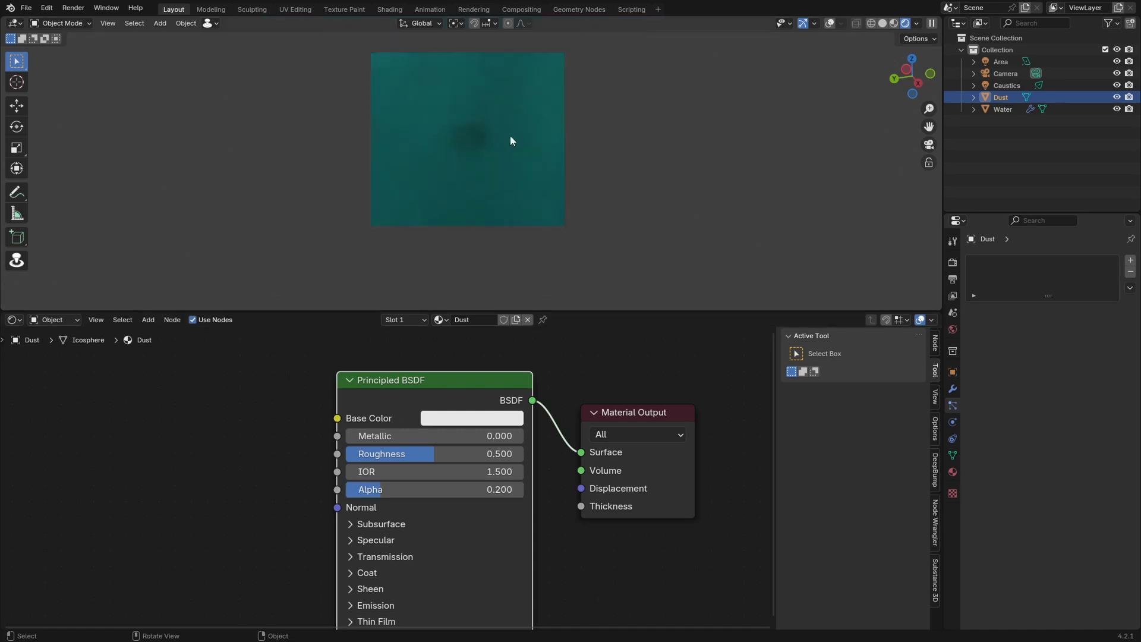
pyautogui.scroll(-2, 512, 139)
pyautogui.keyDown('shift'); pyautogui.moveTo(506, 130); pyautogui.dragTo(510, 169, button='middle'); pyautogui.keyUp('shift')
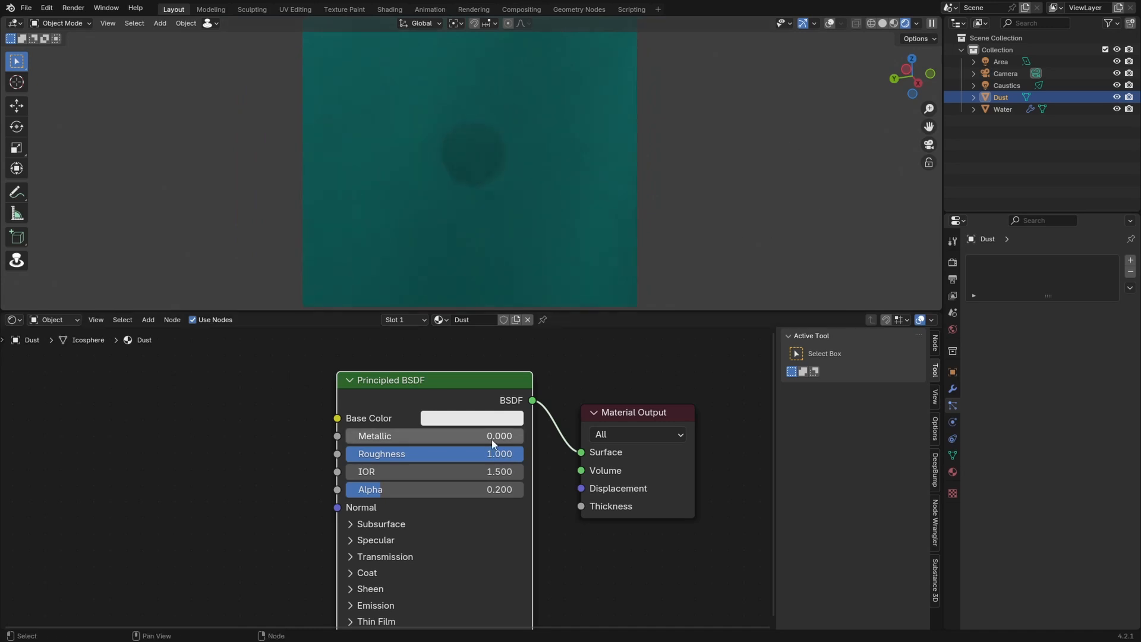
# Change the Dust material's base color to a muted brown with hue 0.066, saturation 0.507 and value 0.202.
pyautogui.click(498, 418)
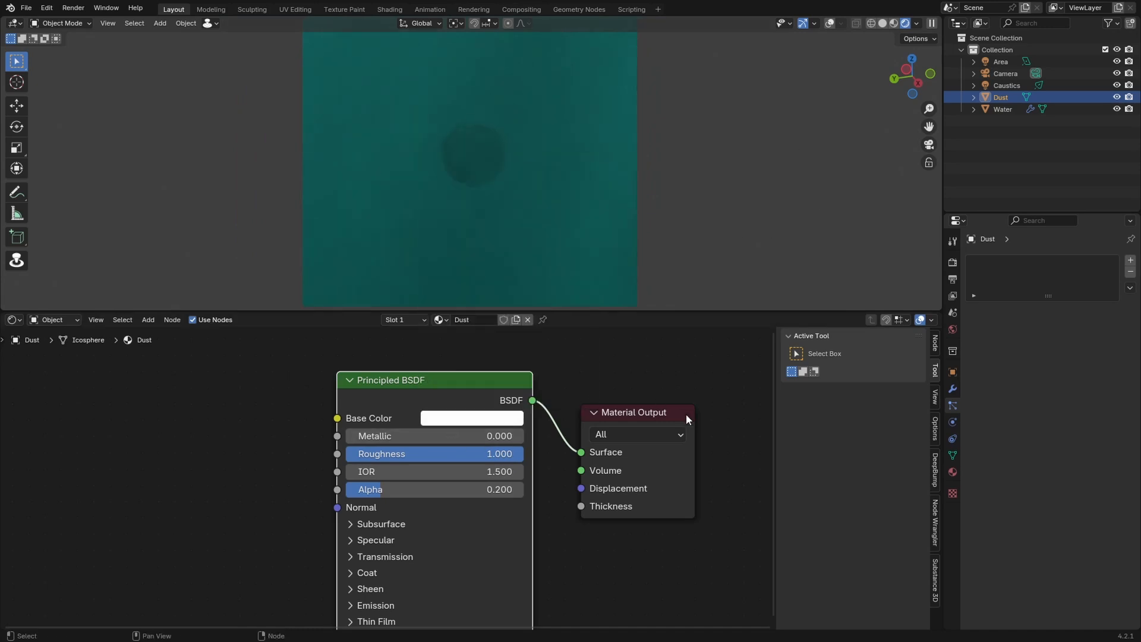
pyautogui.click(506, 419)
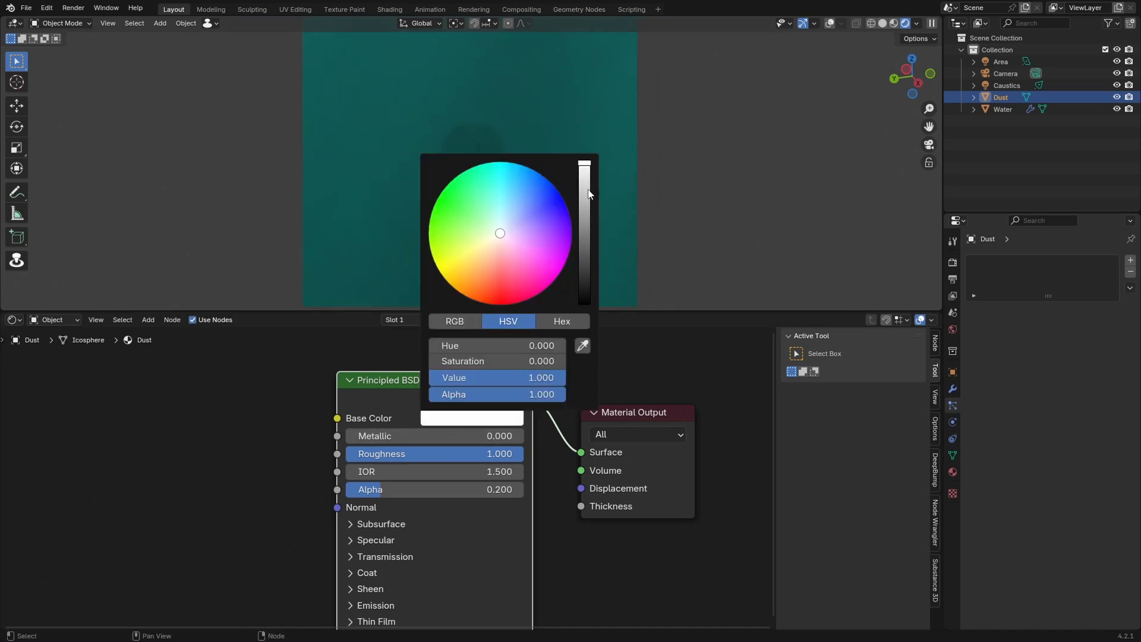
pyautogui.moveTo(587, 191); pyautogui.dragTo(585, 202)
pyautogui.moveTo(499, 256); pyautogui.dragTo(491, 251)
pyautogui.moveTo(582, 235); pyautogui.dragTo(585, 235)
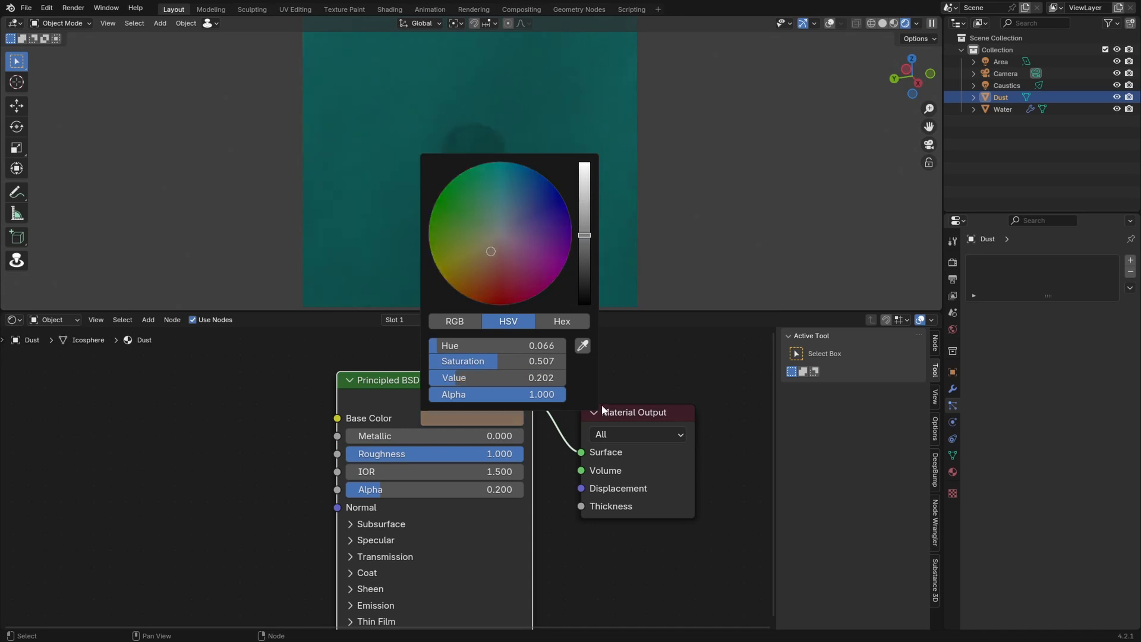
# Compare alpha values of 0.25 and 0.1 on the Dust material and set it to 0.25.
pyautogui.scroll(1, 508, 197)
pyautogui.doubleClick(414, 486)
pyautogui.write('.25')
pyautogui.press('Return')
pyautogui.doubleClick(416, 486)
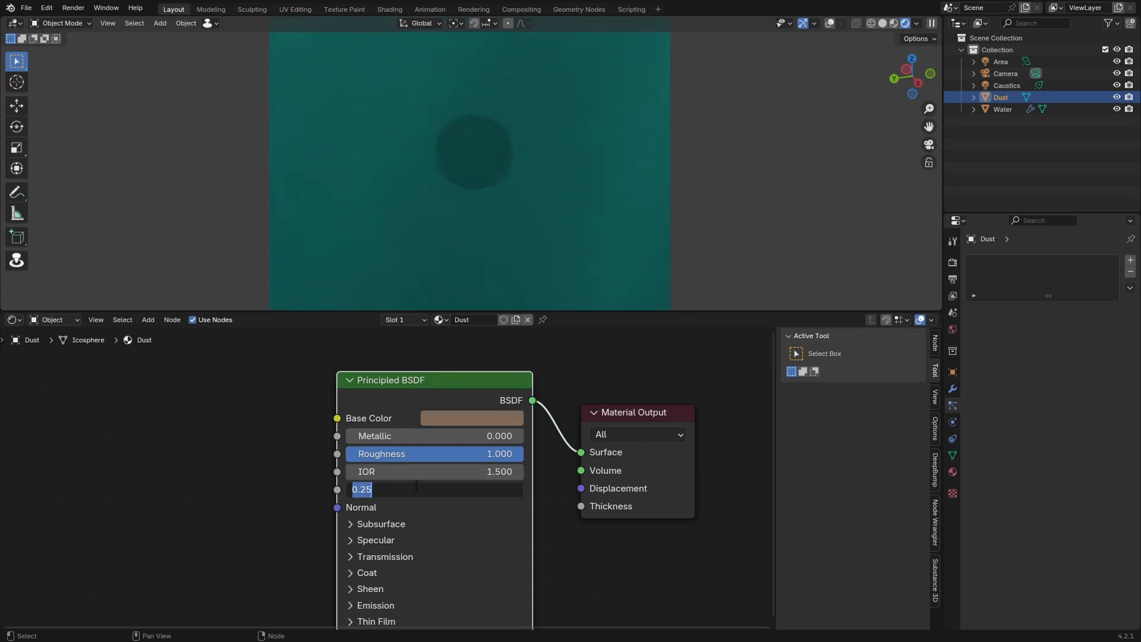
pyautogui.write('.1')
pyautogui.press('Return')
pyautogui.doubleClick(415, 486)
pyautogui.write('.25')
pyautogui.press('Return')
# Try an alpha of 0.5 on the Dust material and undo it.
pyautogui.doubleClick(414, 485)
pyautogui.write('.5')
pyautogui.press('Return')
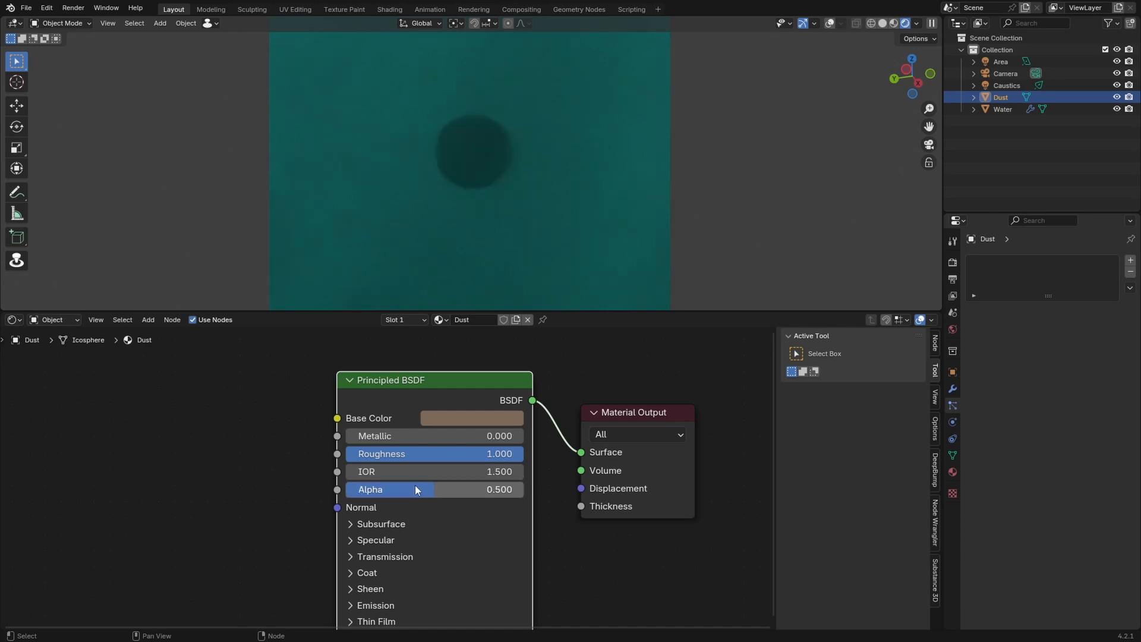
pyautogui.hotkey('ctrl', 'z')
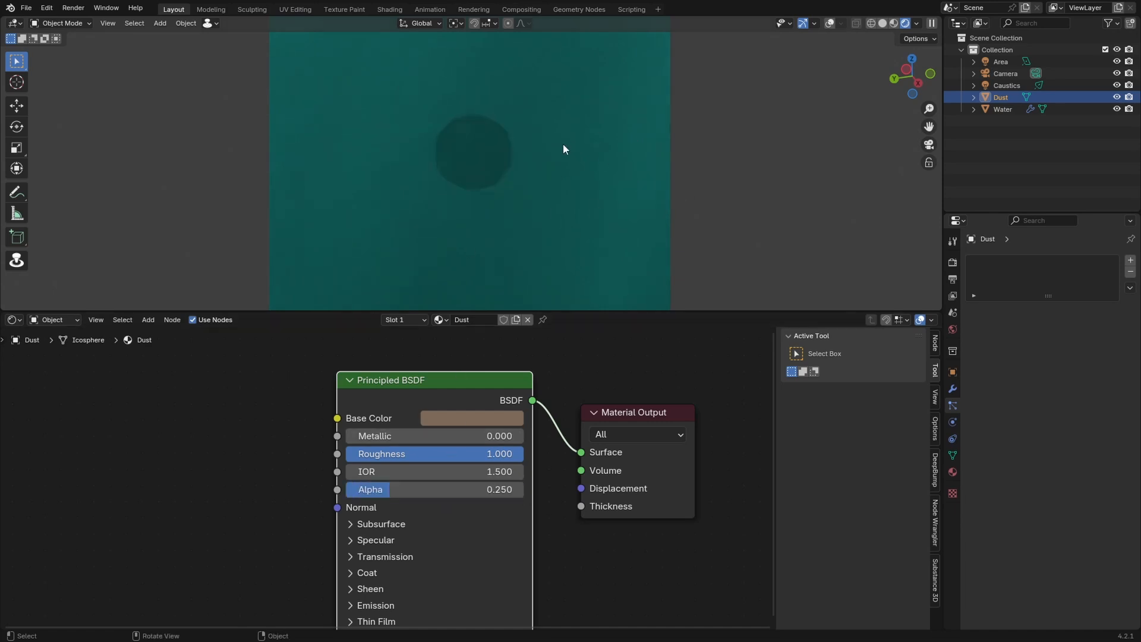
# Return to the full camera view, save the file and collapse the shader editor.
pyautogui.scroll(-4, 544, 156)
pyautogui.scroll(3, 502, 167)
pyautogui.press('KP_0')
pyautogui.hotkey('ctrl', 's')
pyautogui.moveTo(567, 311); pyautogui.dragTo(592, 619)
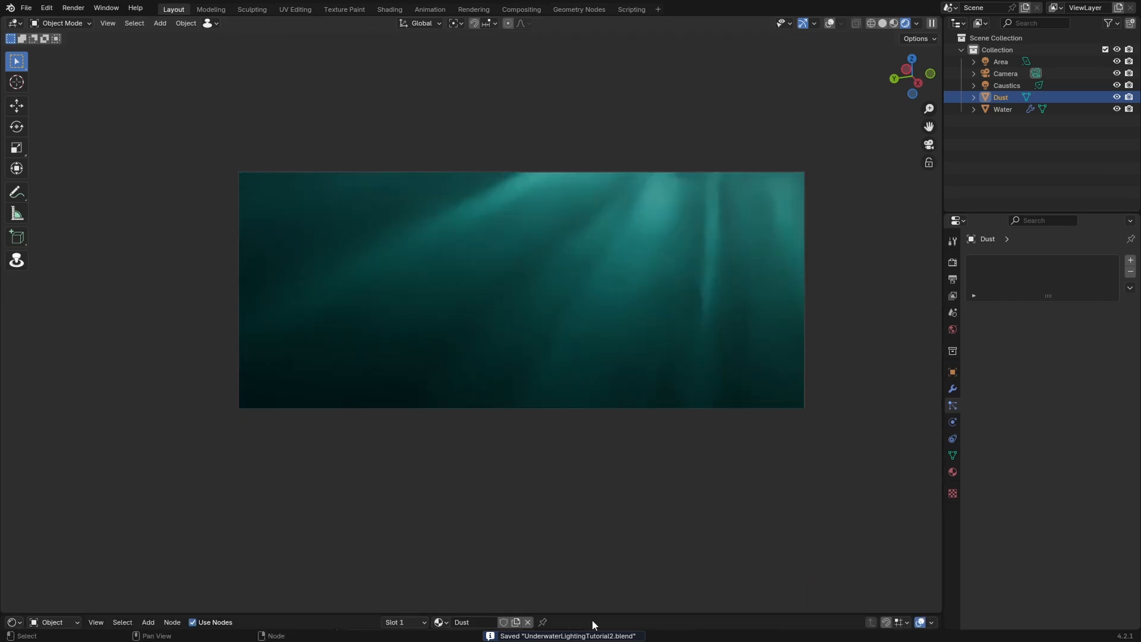
pyautogui.scroll(2, 668, 285)
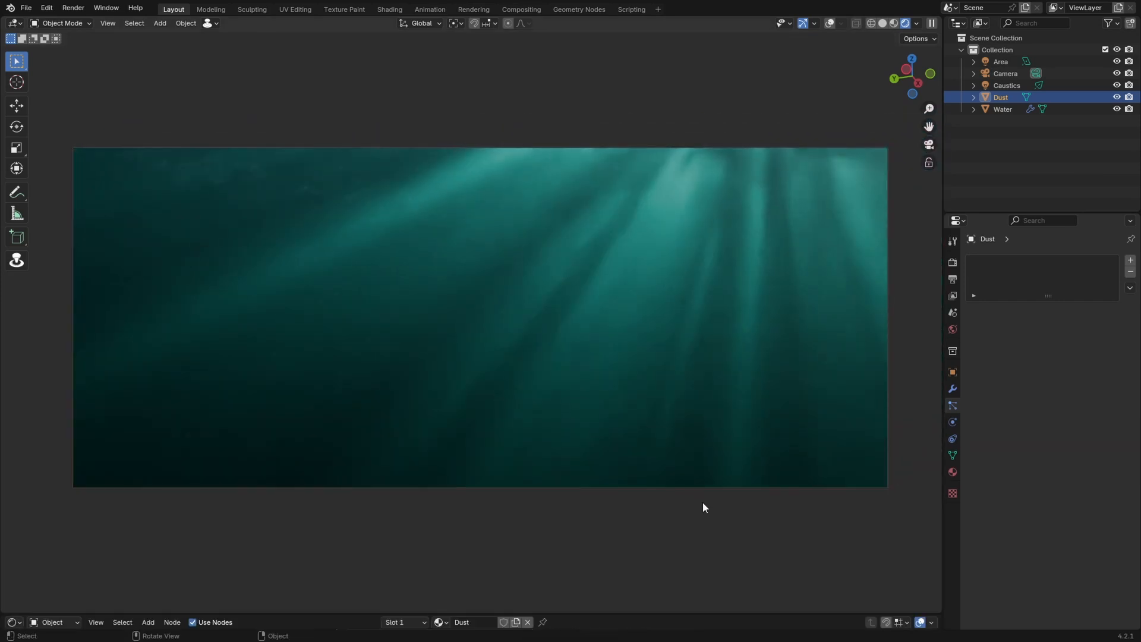
# Duplicate the Dust object in place and rename the copy Bubbles.
pyautogui.scroll(-2, 634, 270)
pyautogui.scroll(2, 644, 275)
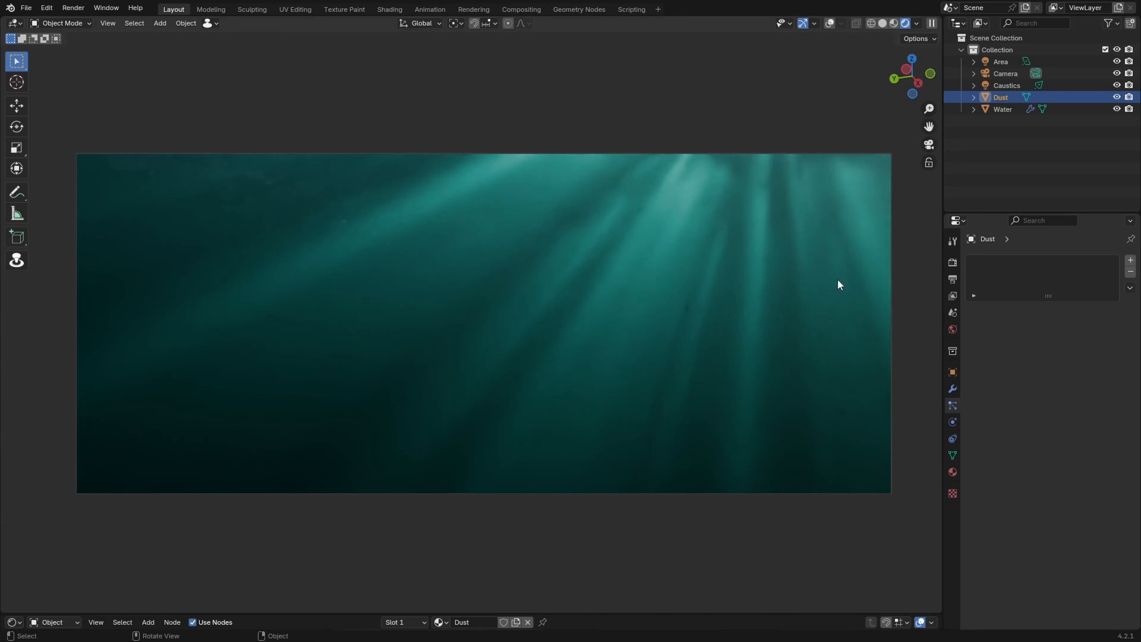
pyautogui.hotkey('shift', 'd')
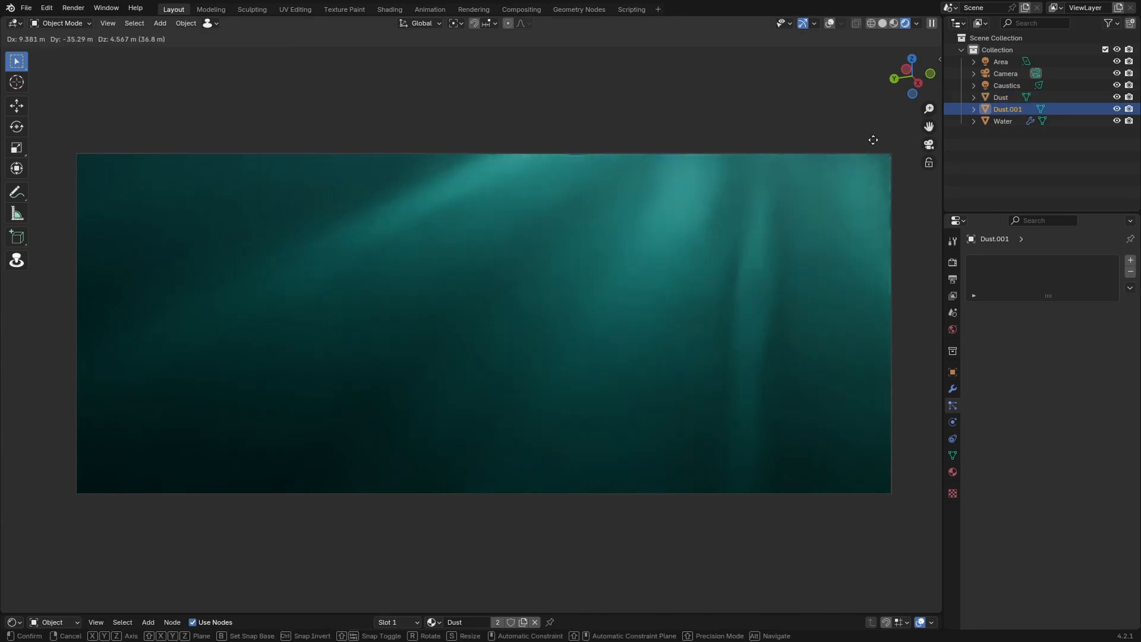
pyautogui.doubleClick(1041, 111)
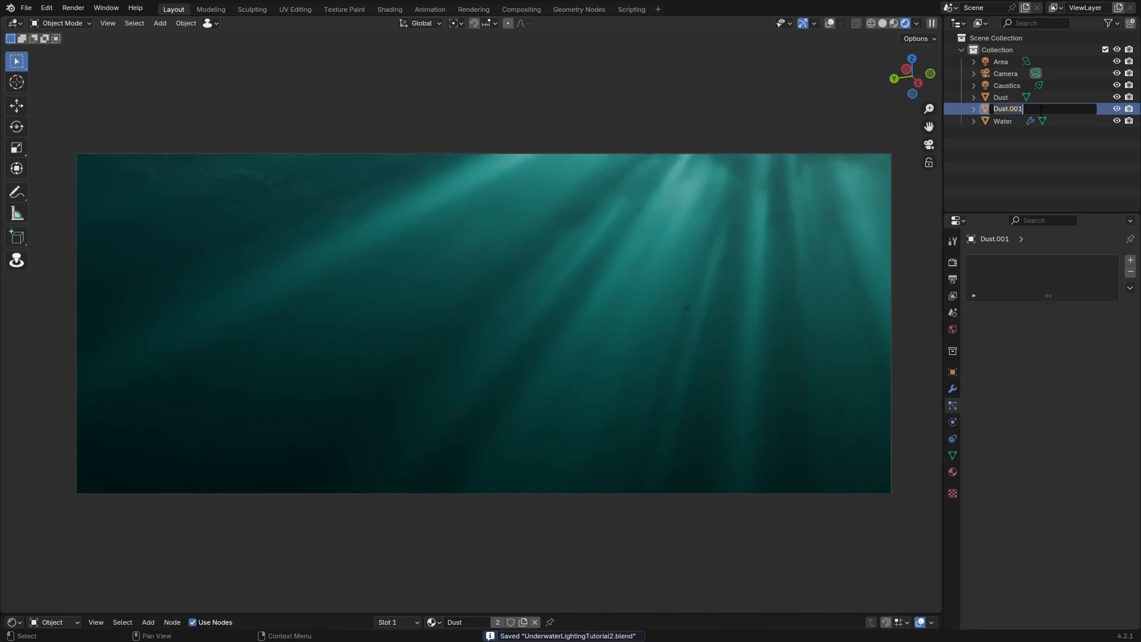
pyautogui.press('BackSpace')
pyautogui.write('Bubbles')
pyautogui.press('Return')
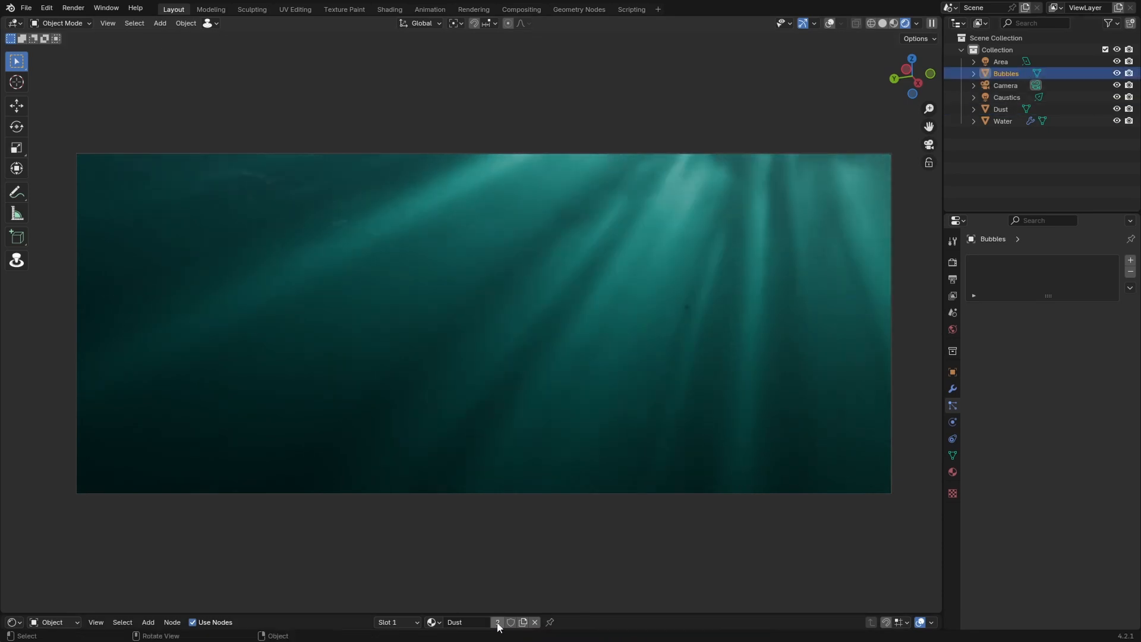
# Make the Bubbles object's material a single-user copy, rename it Bubbles and save the file.
pyautogui.click(498, 623)
pyautogui.click(475, 624)
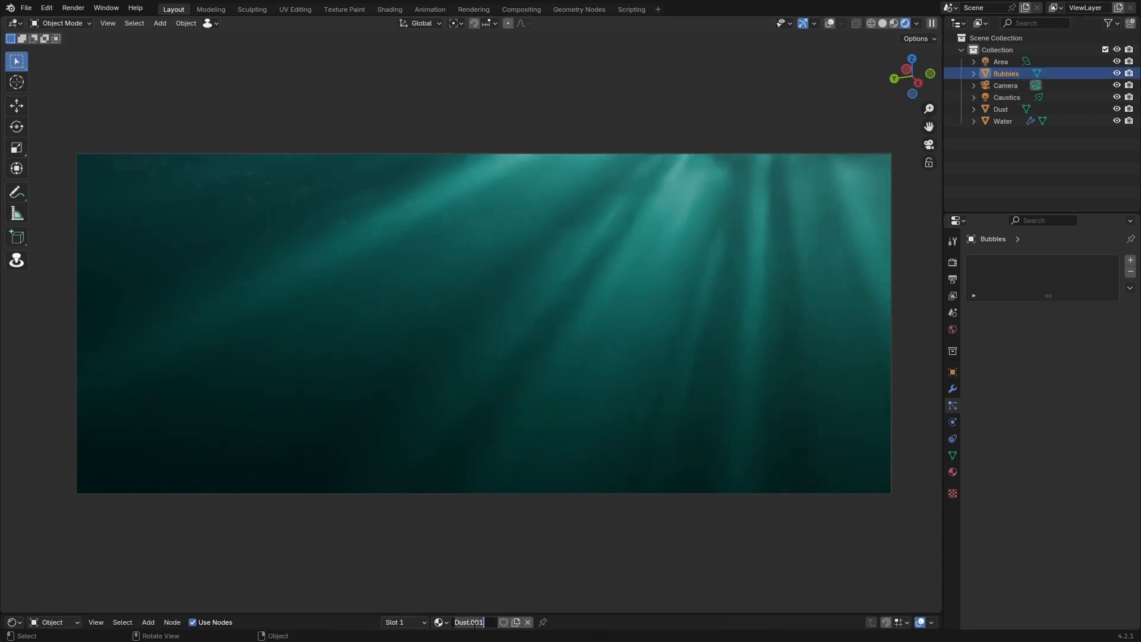
pyautogui.write('Bubbles')
pyautogui.press('Return')
pyautogui.hotkey('ctrl', 's')
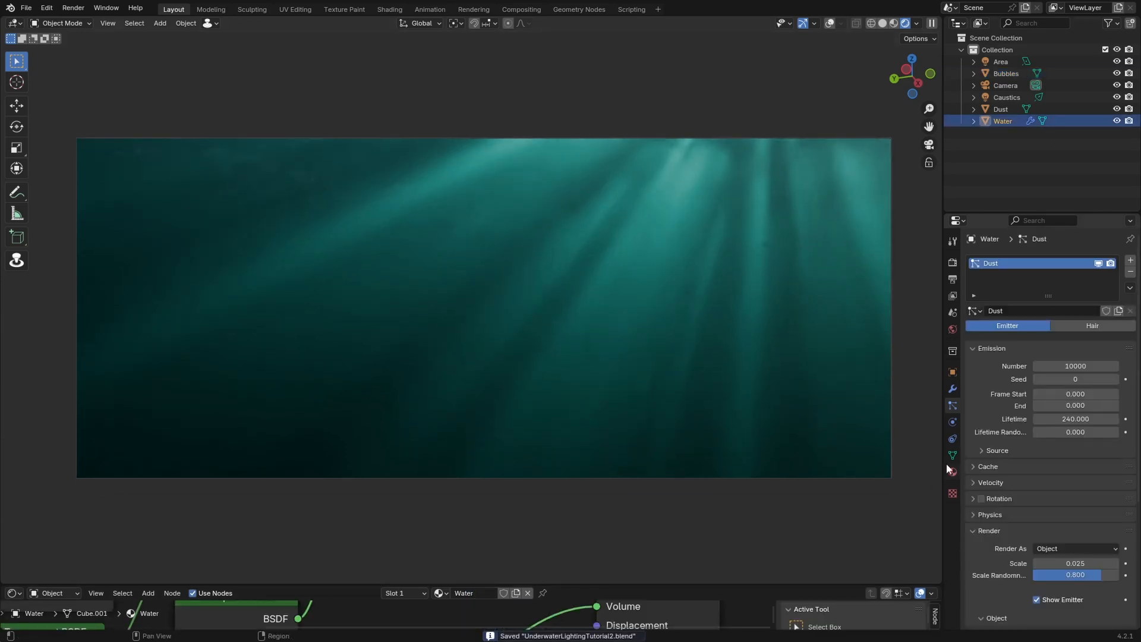
# Add a second particle system to the Water object, name it Bubbles and save the file.
pyautogui.click(953, 422)
pyautogui.click(953, 406)
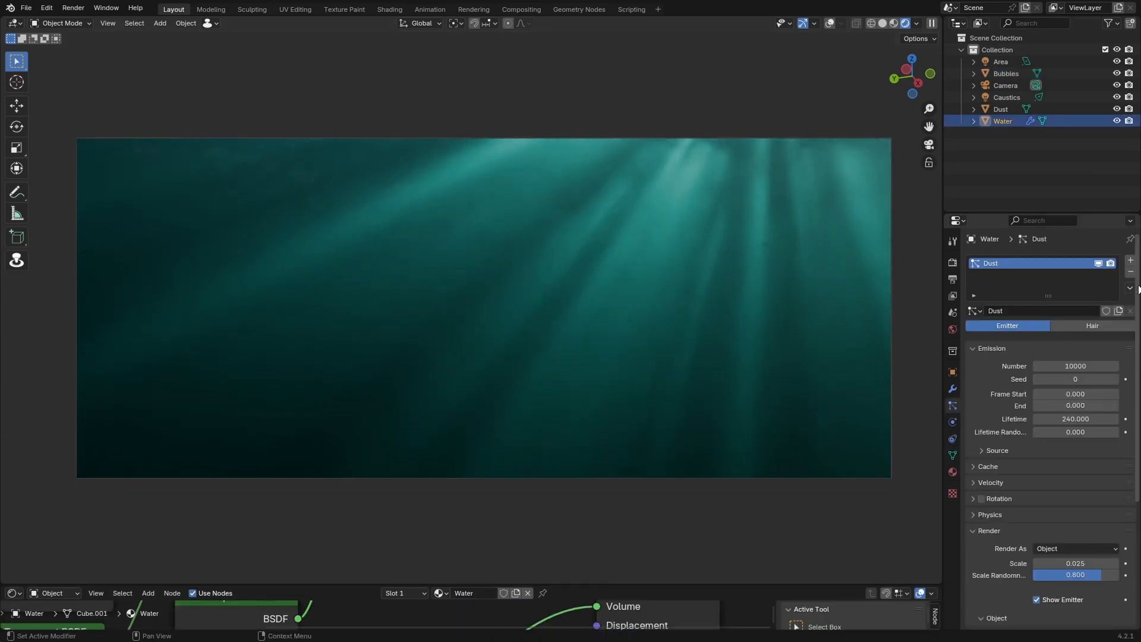
pyautogui.click(1130, 261)
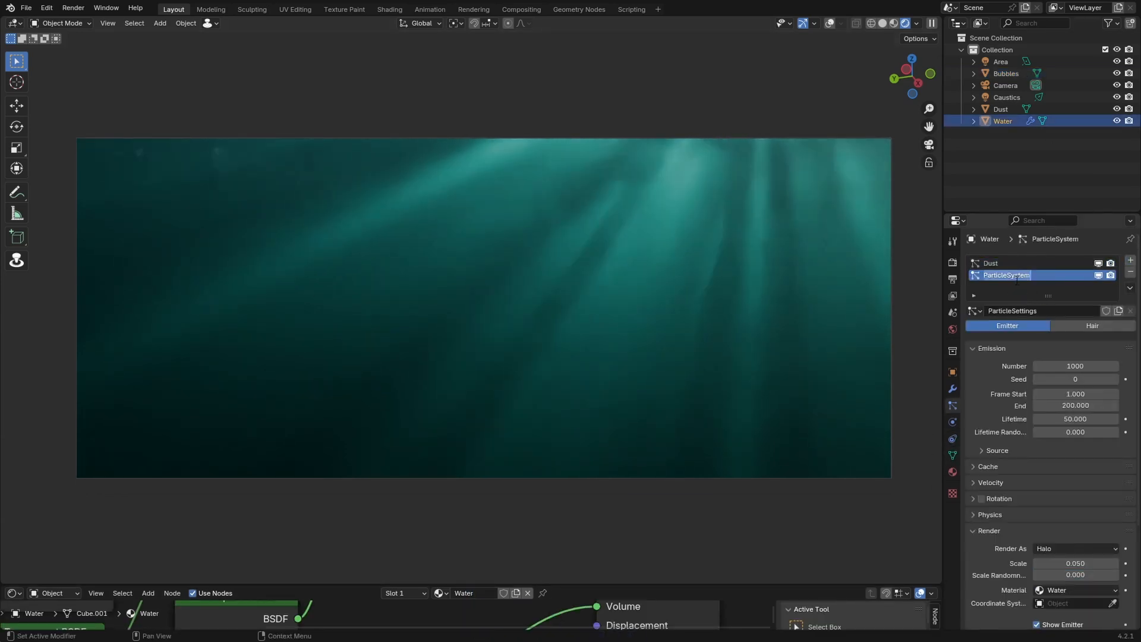
pyautogui.doubleClick(1016, 277)
pyautogui.write('Bubbles')
pyautogui.press('Return')
pyautogui.hotkey('ctrl', 's')
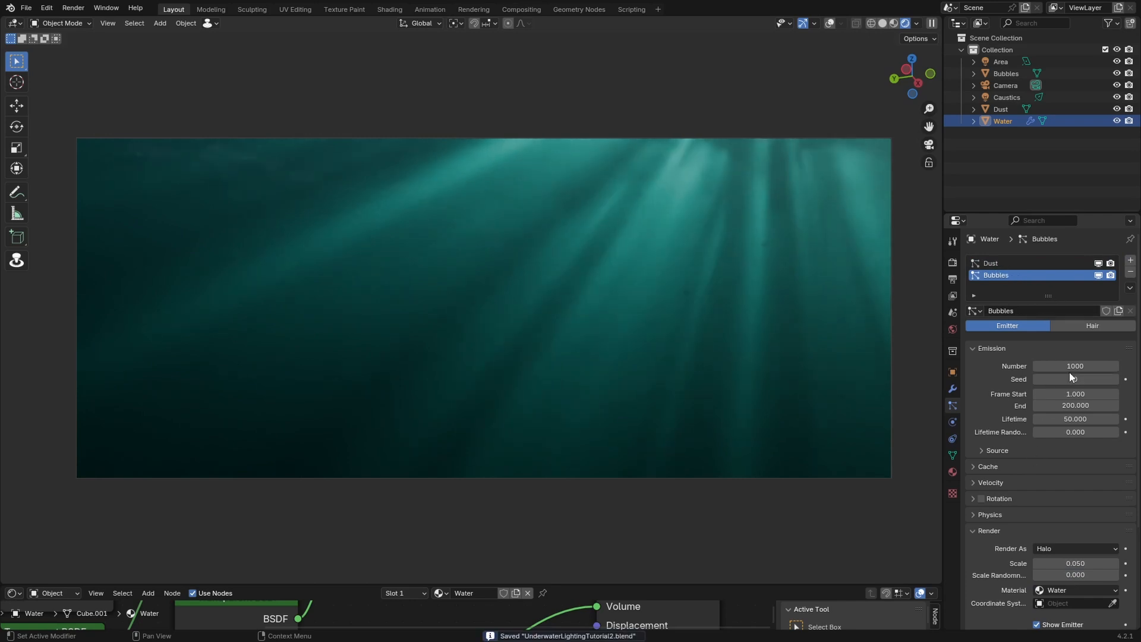
# Set the Bubbles emission to 2000 particles, frame start and end to 0, and lifetime to 360.
pyautogui.click(1071, 366)
pyautogui.write('200')
pyautogui.hotkey('ctrl', 'a')
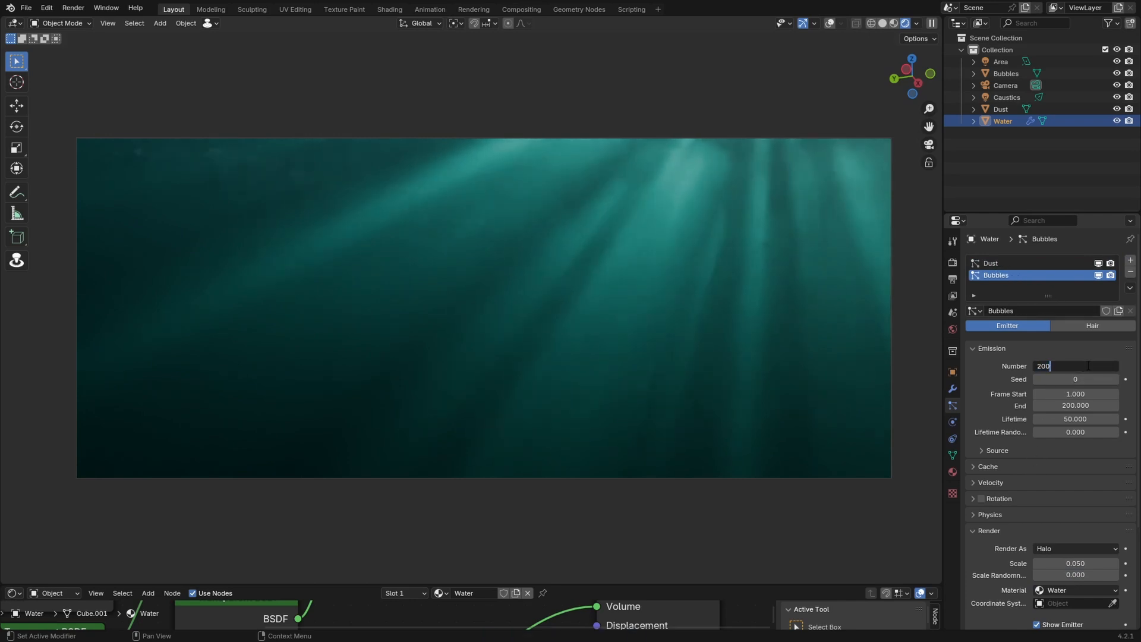
pyautogui.write('0')
pyautogui.press('Return')
pyautogui.moveTo(1048, 393); pyautogui.dragTo(1044, 405)
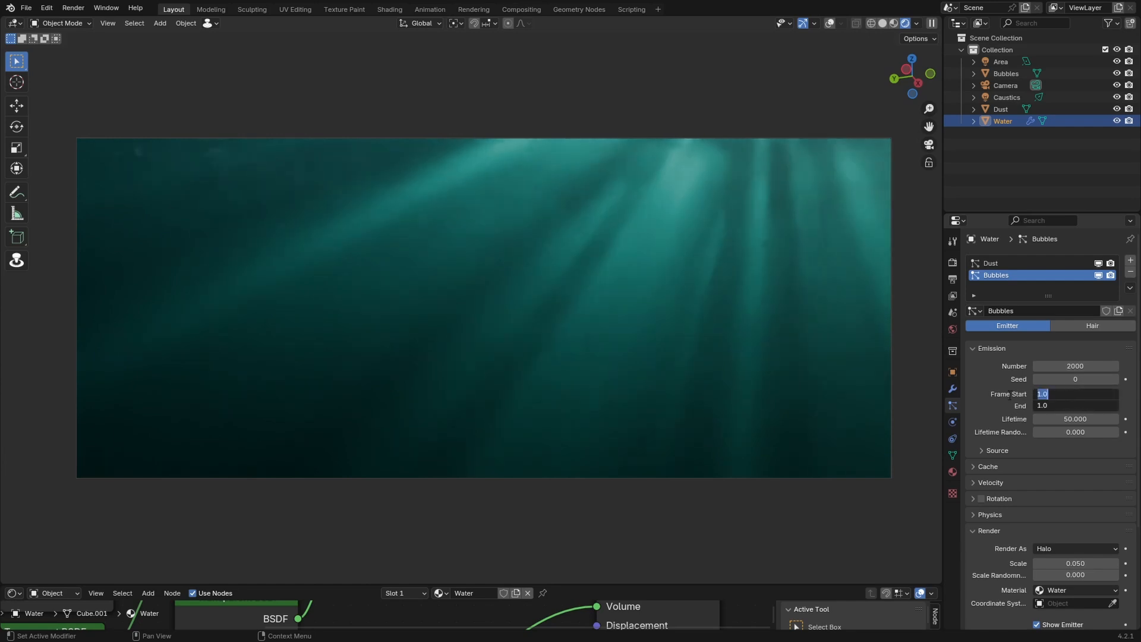
pyautogui.press('Return')
pyautogui.click(1057, 418)
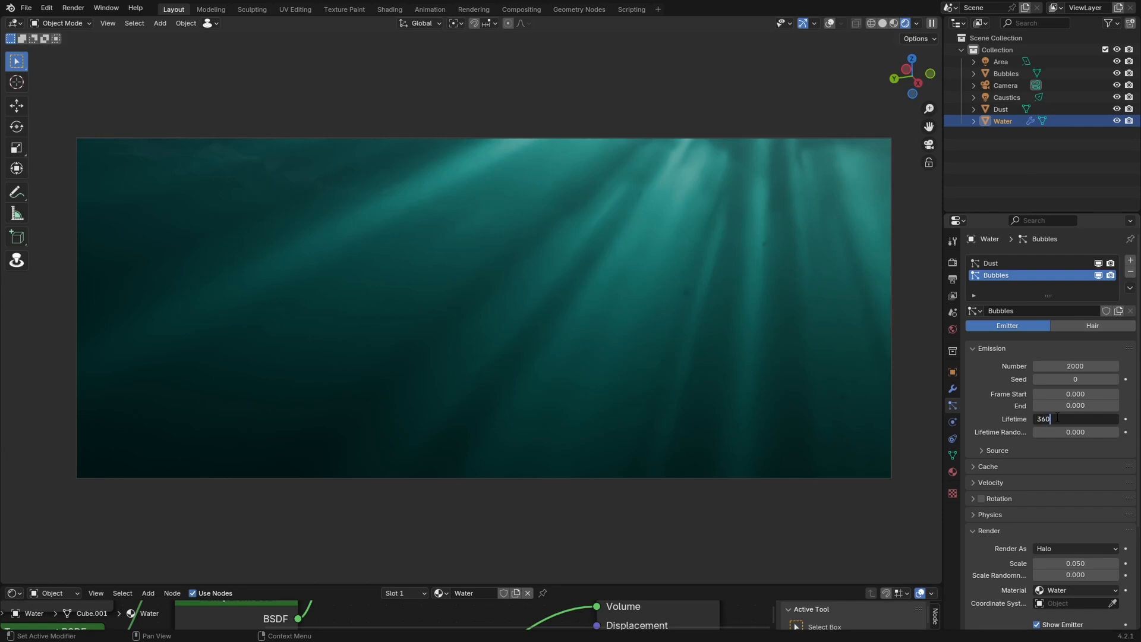
pyautogui.press('Return')
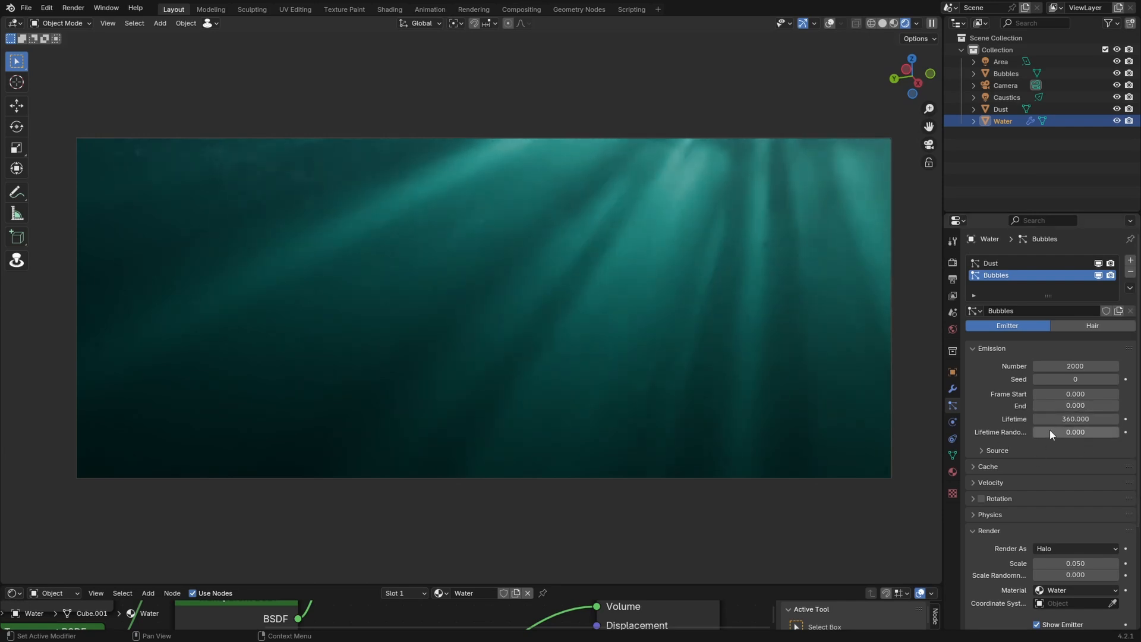
# Set the Bubbles particles' normal velocity to 0.1 m/s and velocity randomize to 0.2.
pyautogui.click(1003, 453)
pyautogui.click(1005, 453)
pyautogui.scroll(-4, 1015, 494)
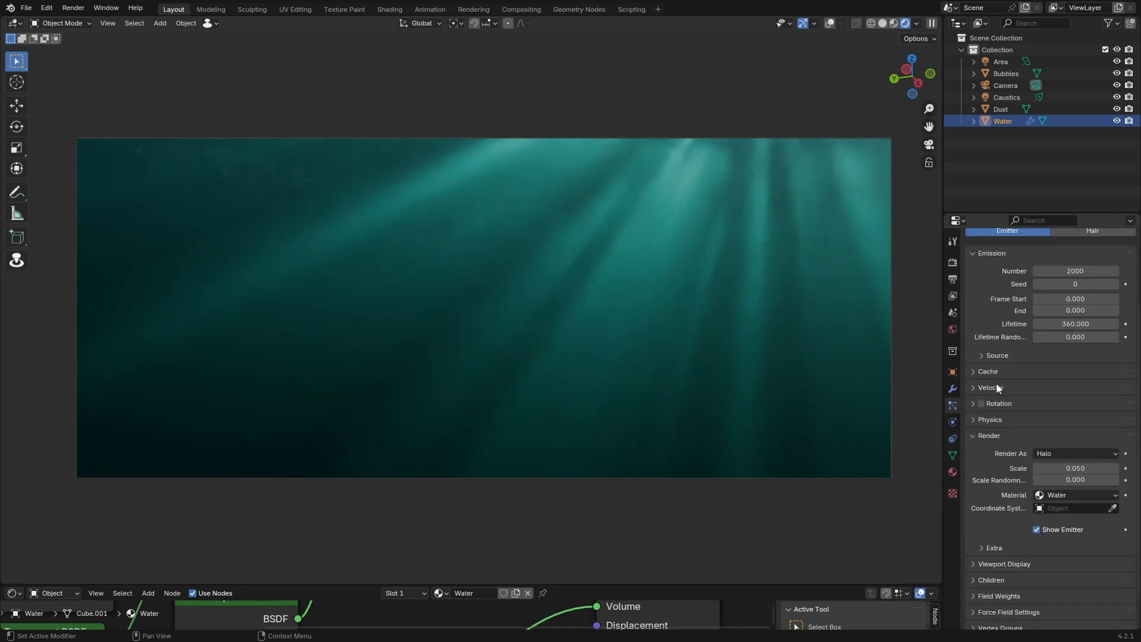
pyautogui.click(997, 387)
pyautogui.click(1062, 403)
pyautogui.write('0.1')
pyautogui.press('Return')
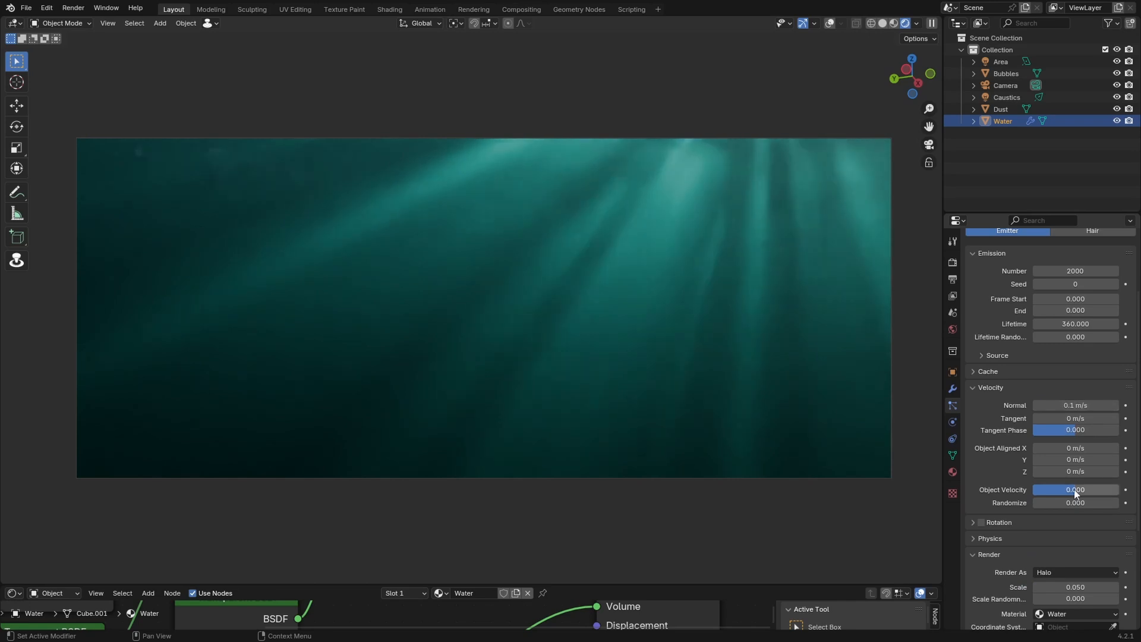
pyautogui.click(1055, 502)
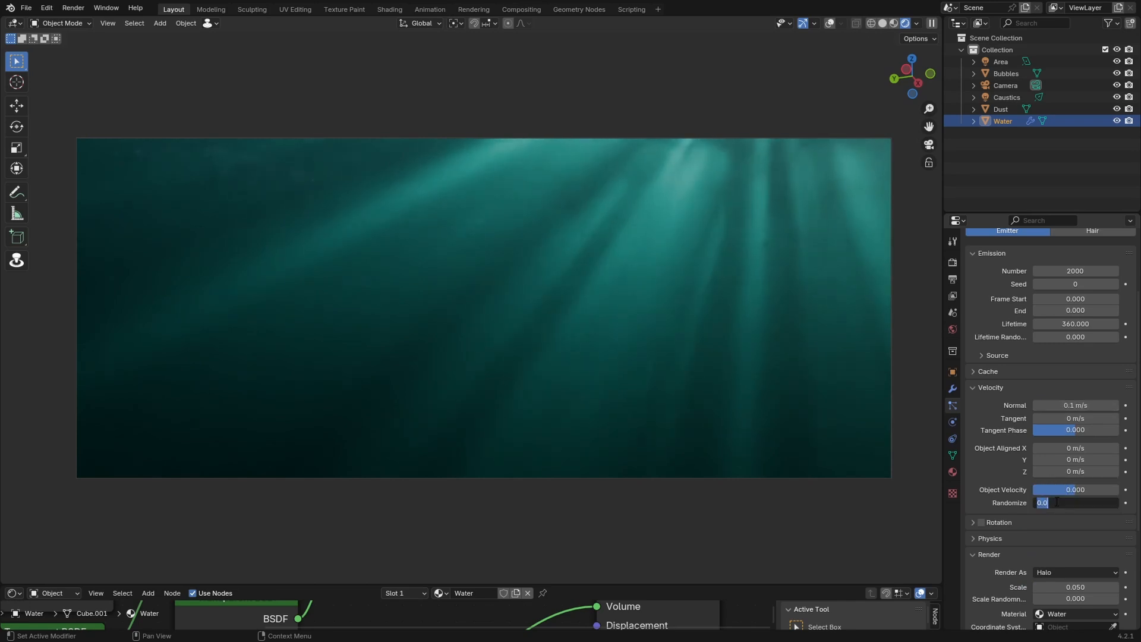
pyautogui.write('0.2')
pyautogui.press('Return')
# Render the Bubbles particles as an object, using the Bubbles object as the instance, and save the file.
pyautogui.scroll(-6, 1056, 501)
pyautogui.click(1057, 430)
pyautogui.click(1053, 494)
pyautogui.click(1076, 517)
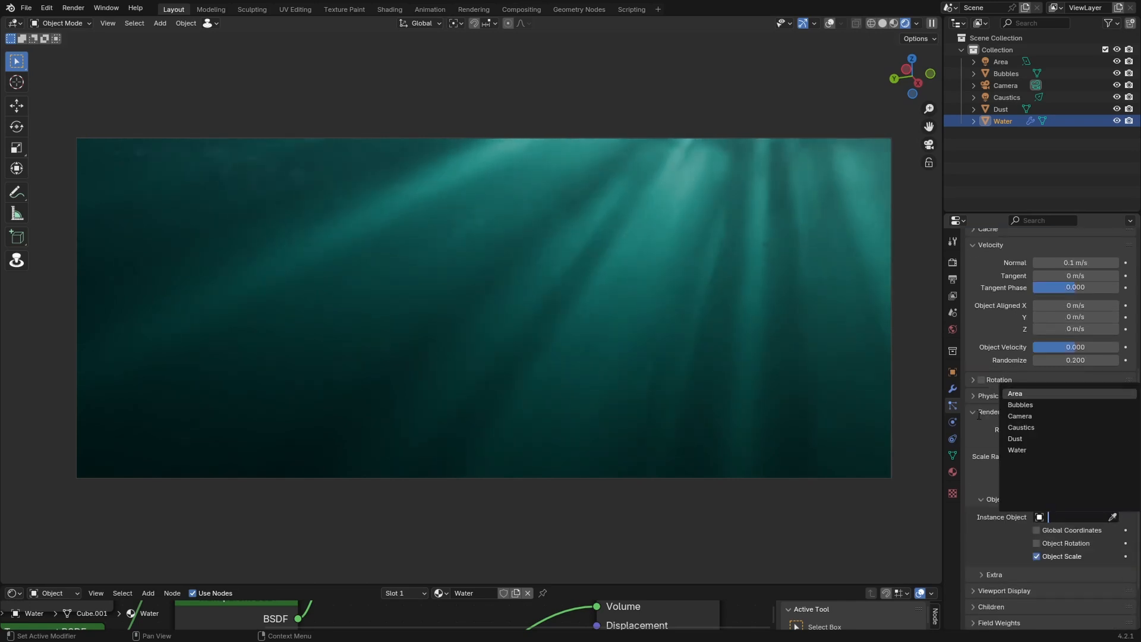
pyautogui.click(1046, 428)
pyautogui.scroll(-3, 1025, 523)
pyautogui.hotkey('ctrl', 's')
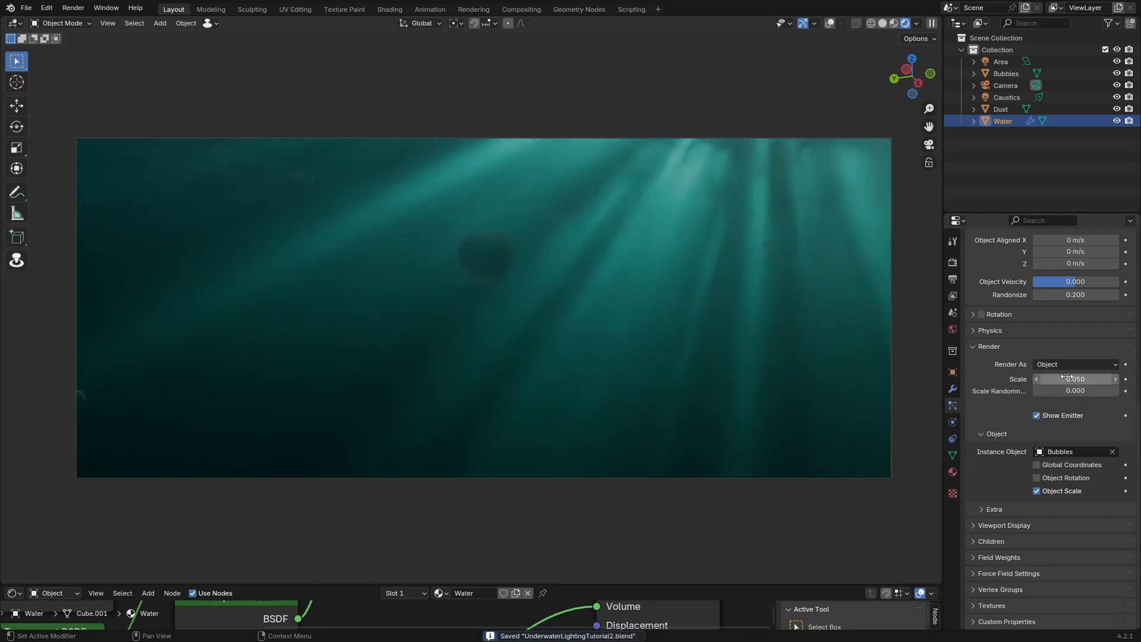
# Set the Bubbles particles' scale randomness to 0.8, inspect them in solid shading through the camera and save the file.
pyautogui.click(1078, 378)
pyautogui.write('.2')
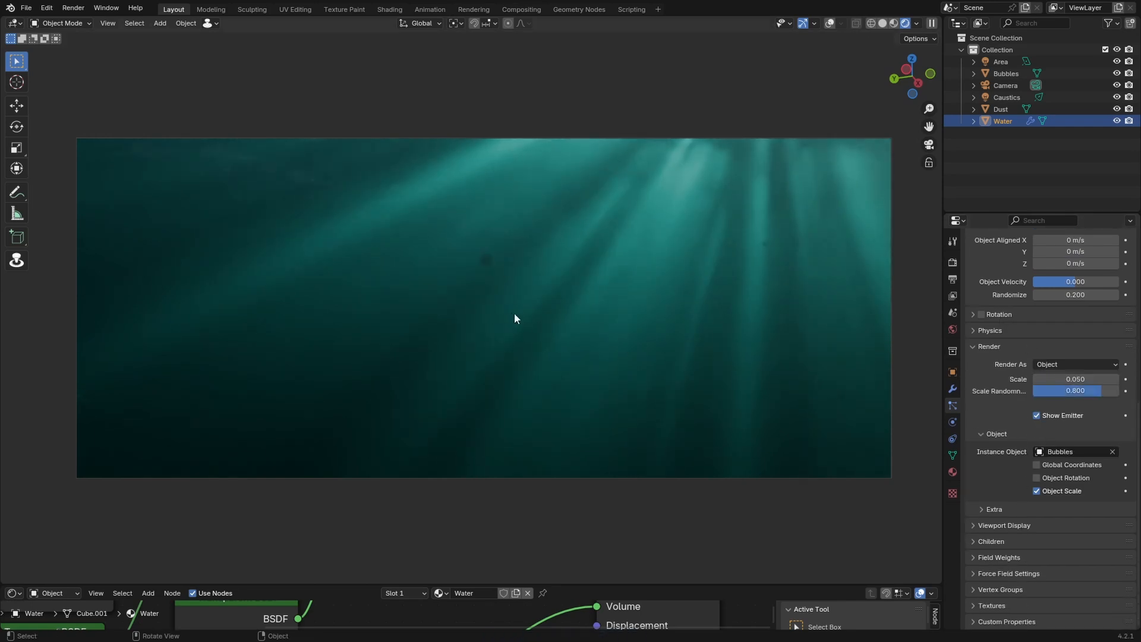
pyautogui.moveTo(654, 337); pyautogui.dragTo(654, 348, button='middle')
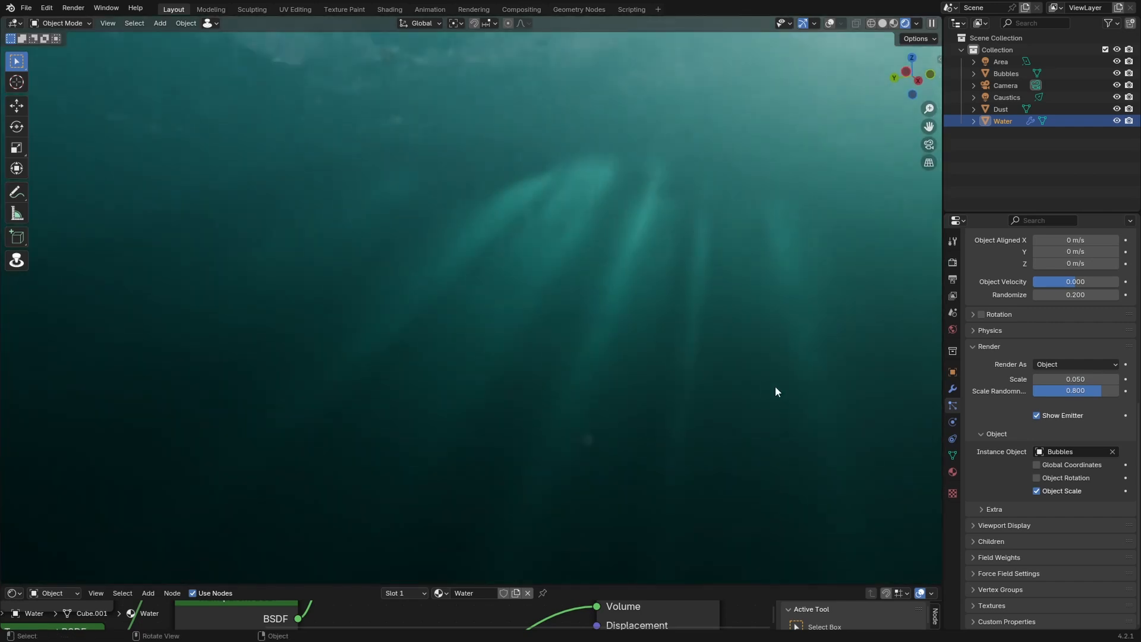
pyautogui.press('KP_0')
pyautogui.press('z')
pyautogui.hotkey('ctrl', 's')
# Preview the particle motion in the rendered view and set the Bubbles gravity field weight to 0.
pyautogui.click(1004, 562)
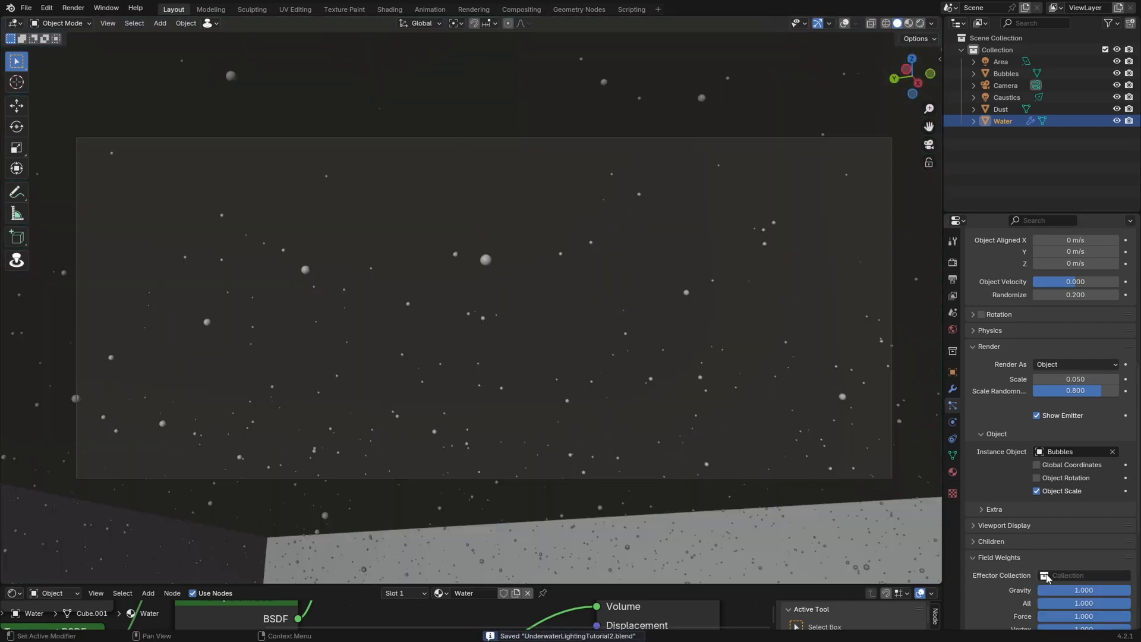
pyautogui.click(1069, 590)
pyautogui.press('Escape')
pyautogui.press('z')
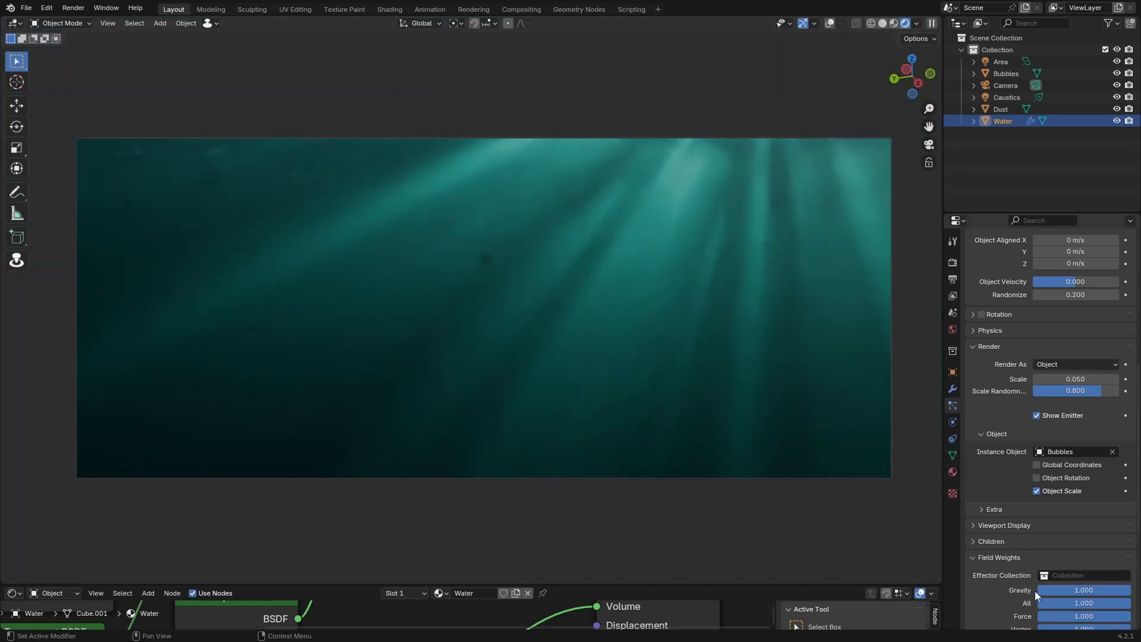
pyautogui.press('space')
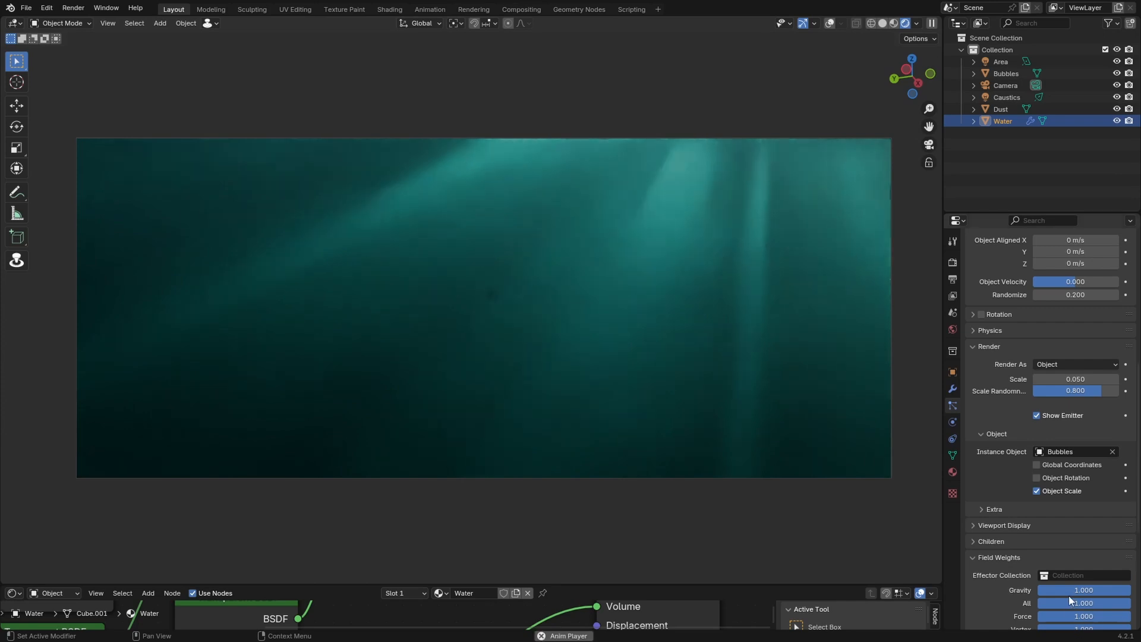
pyautogui.press('space')
pyautogui.moveTo(1054, 590); pyautogui.dragTo(1012, 590)
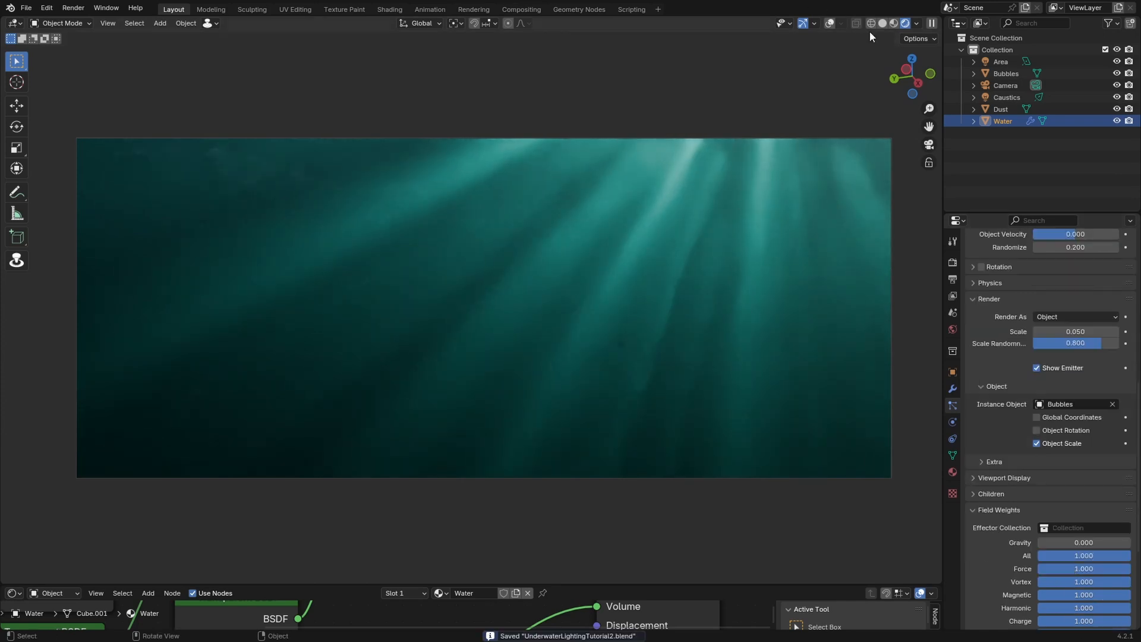
# Try an object-aligned Z velocity of 1 m/s with velocity randomize at 0 on the Bubbles, playing the animation in solid shading.
pyautogui.click(883, 23)
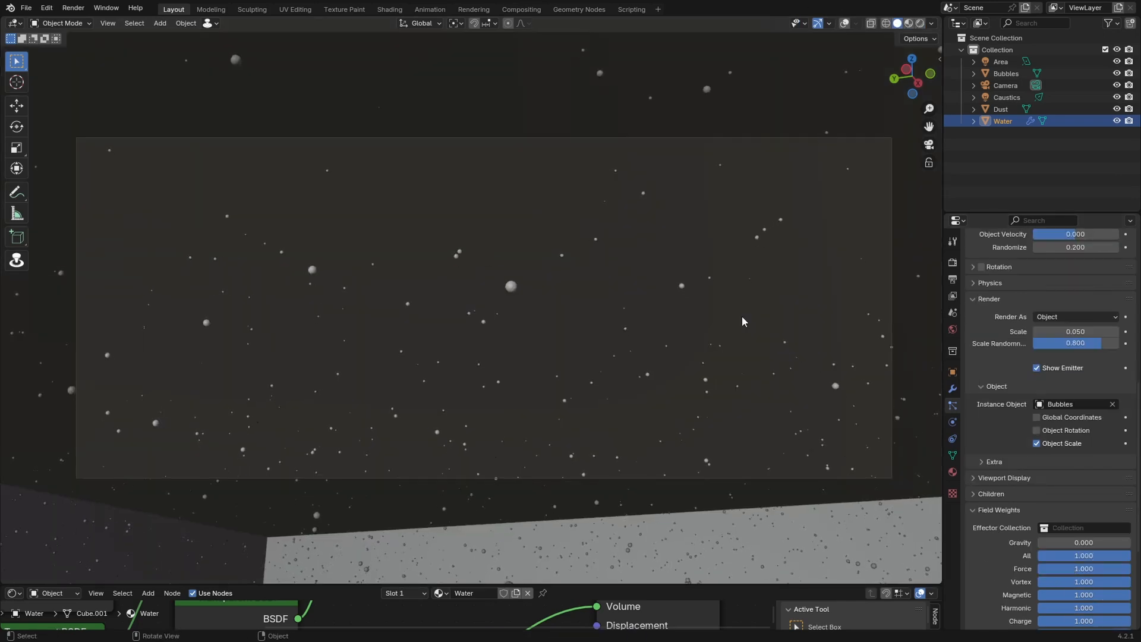
pyautogui.scroll(10, 1021, 405)
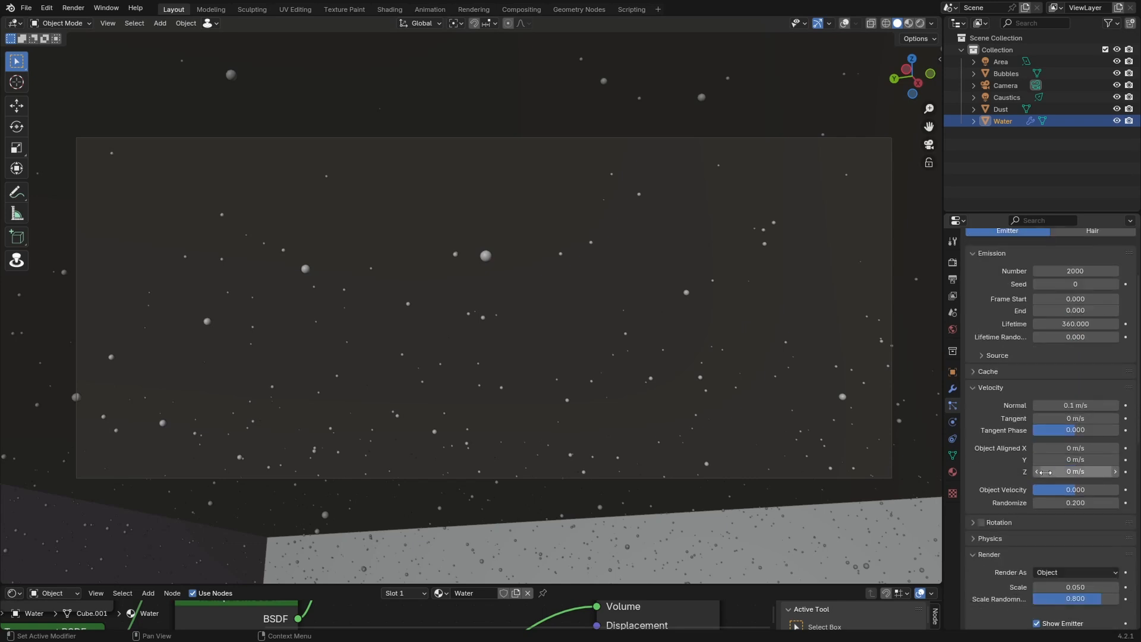
pyautogui.doubleClick(1063, 473)
pyautogui.write('1')
pyautogui.press('Return')
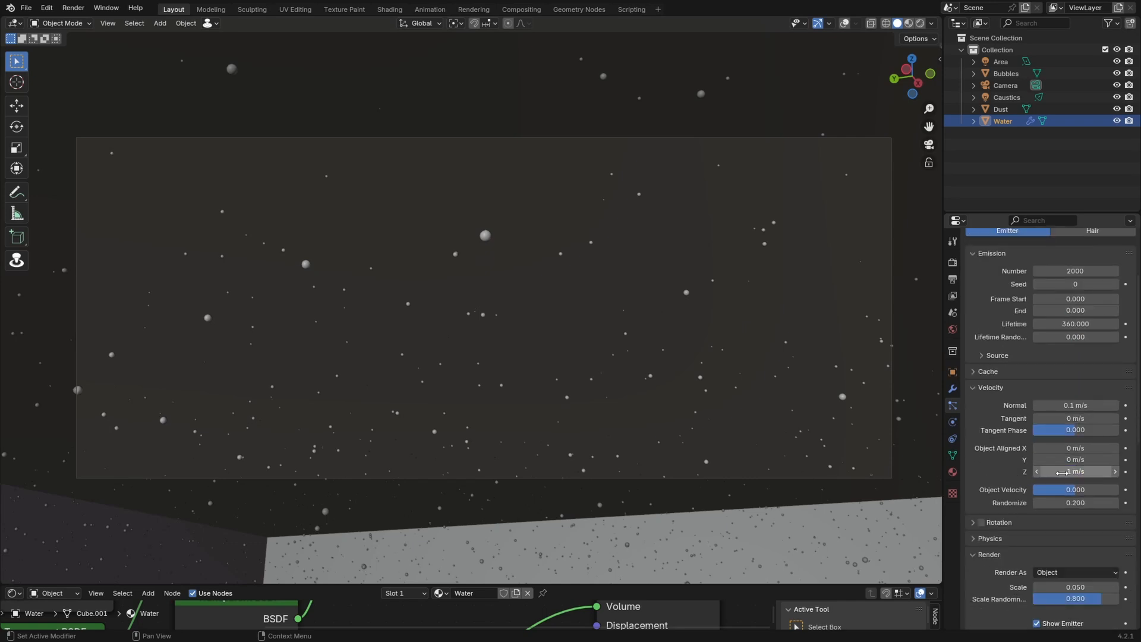
pyautogui.doubleClick(1064, 504)
pyautogui.write('0')
pyautogui.press('Return')
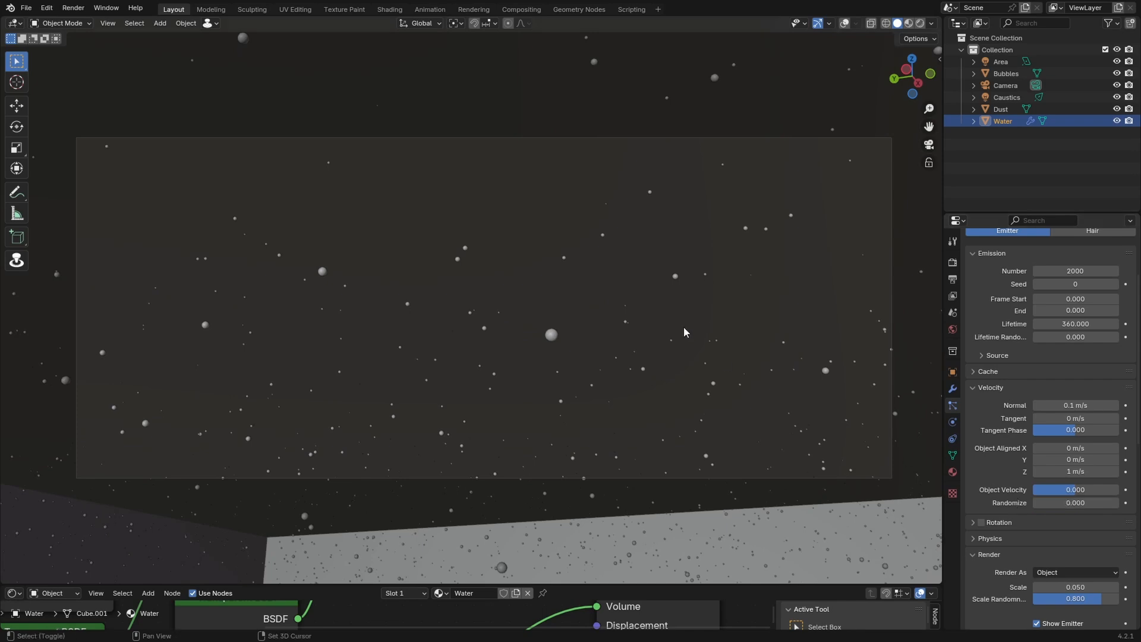
pyautogui.press('space')
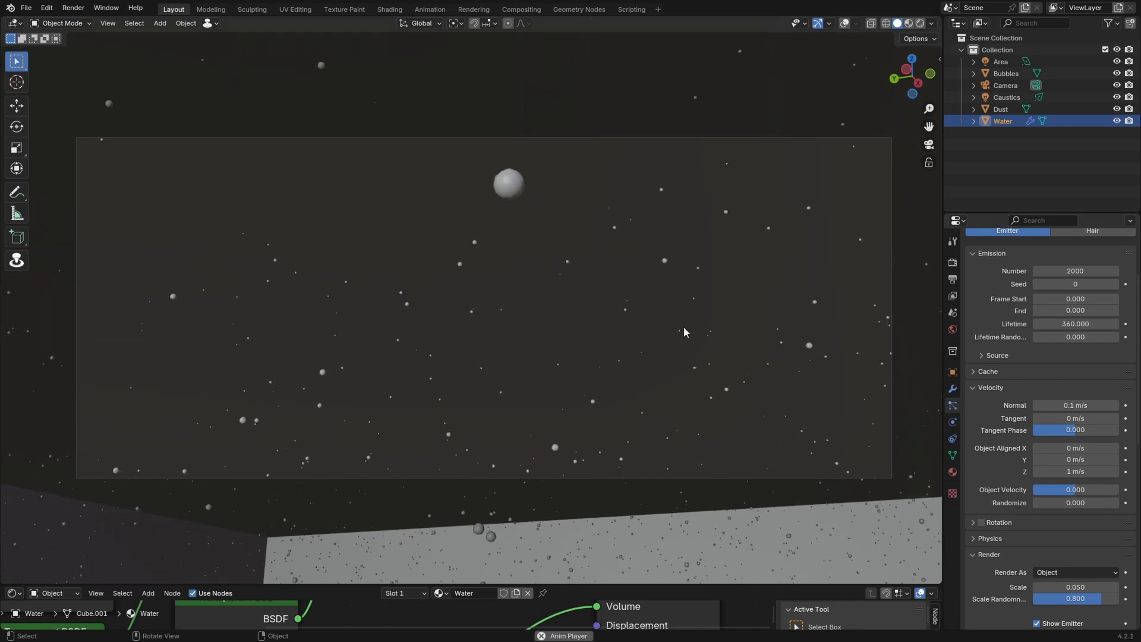
pyautogui.press('space')
# Set the Bubbles' velocity randomize to 0.05 and object-aligned Z velocity to 0.5 m/s, previewing the motion.
pyautogui.moveTo(1045, 503); pyautogui.dragTo(1064, 506)
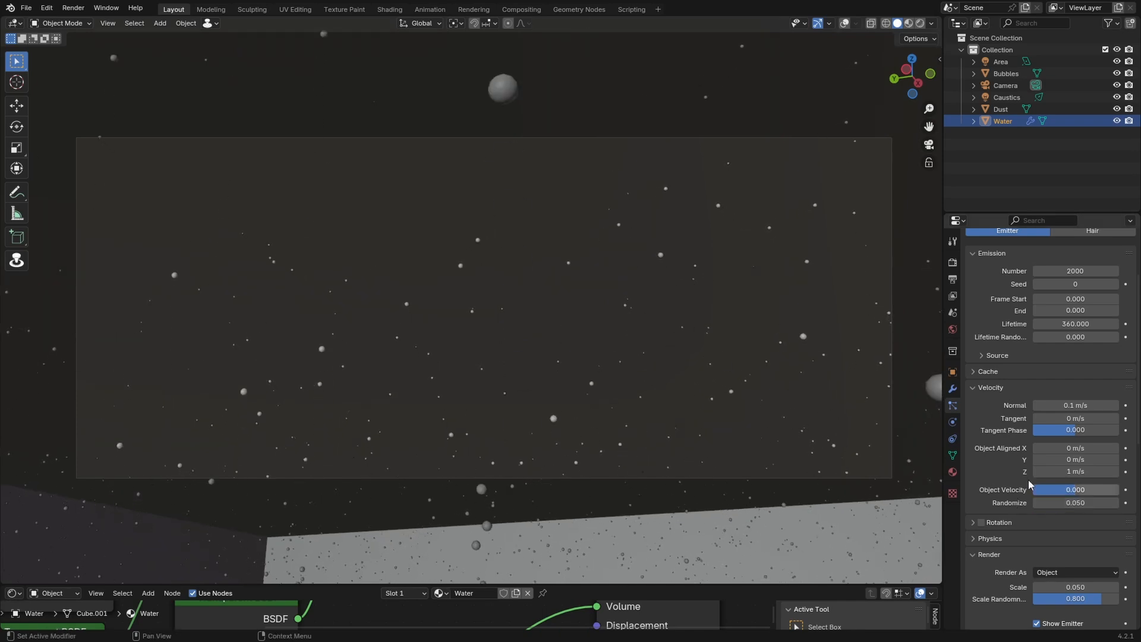
pyautogui.press('space')
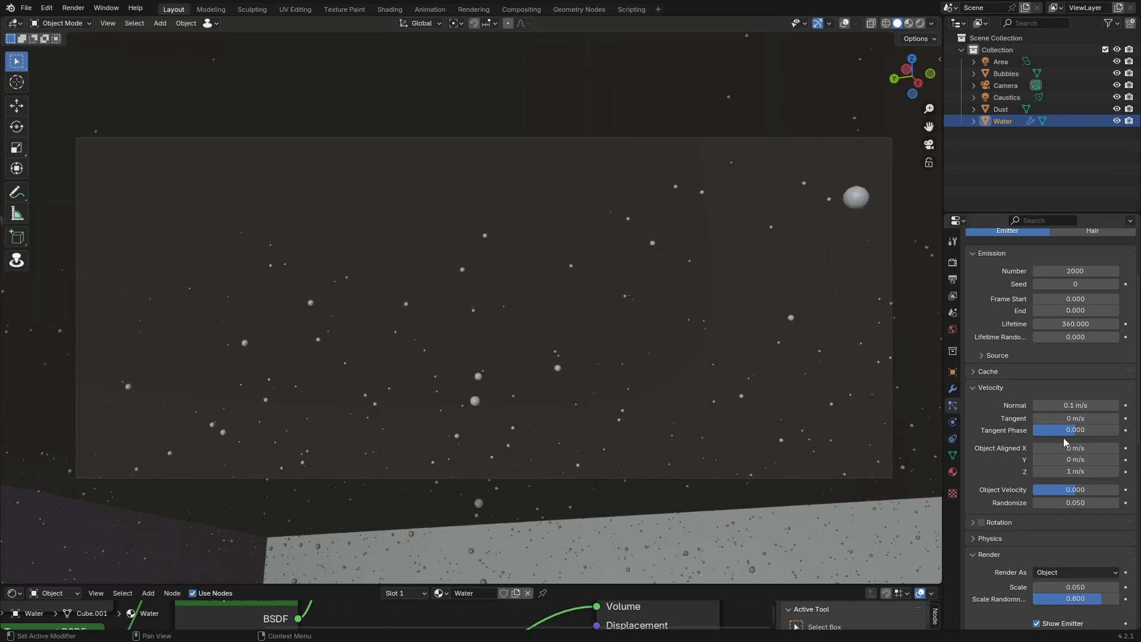
pyautogui.press('space')
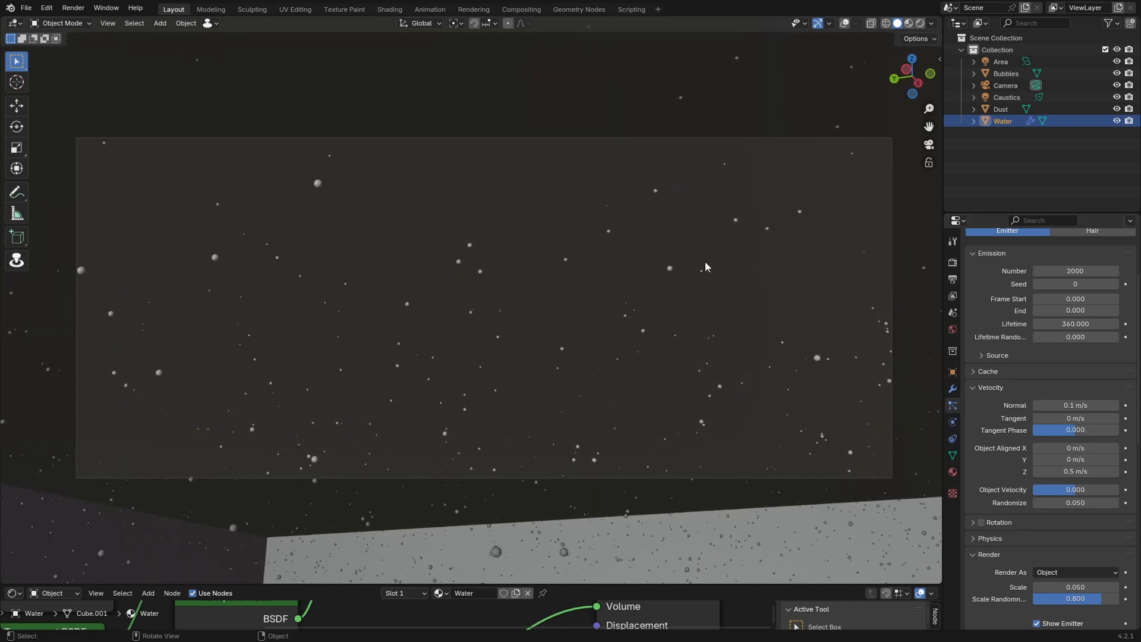
# Switch the camera view back to rendered shading, play the animation to check the bubbles and save the file.
pyautogui.press('z')
pyautogui.click(644, 113)
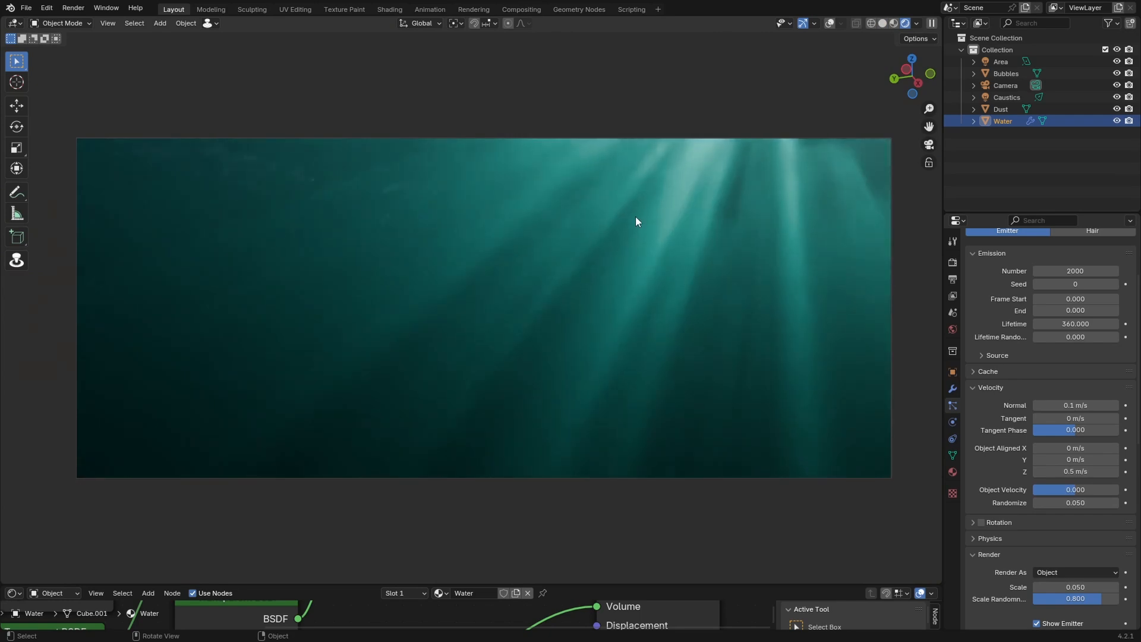
pyautogui.press('space')
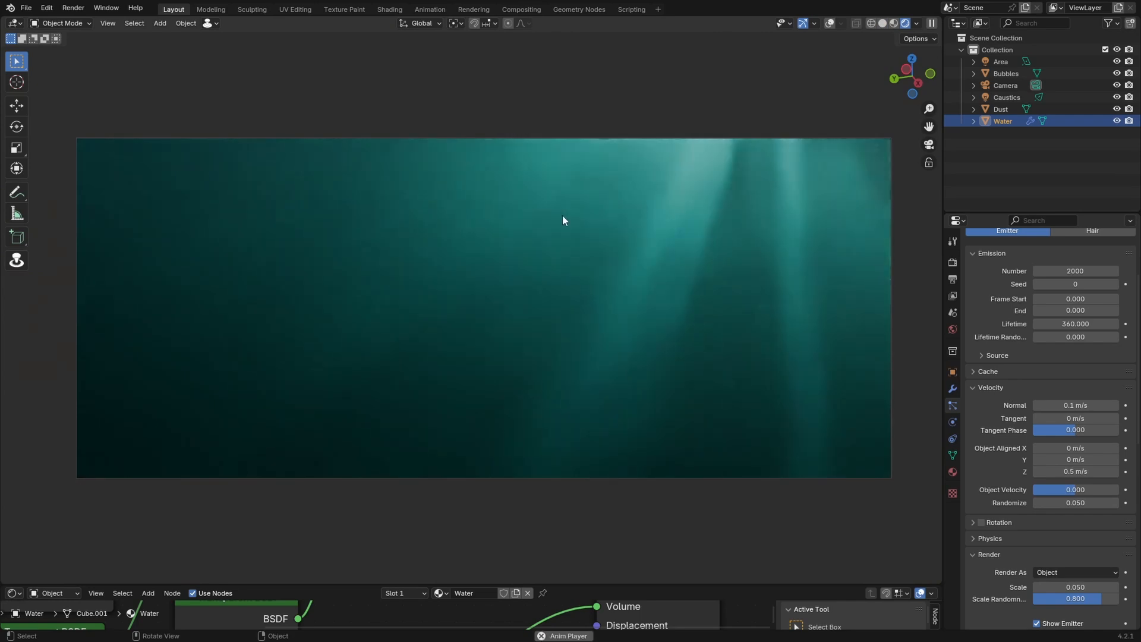
pyautogui.hotkey('ctrl', 's')
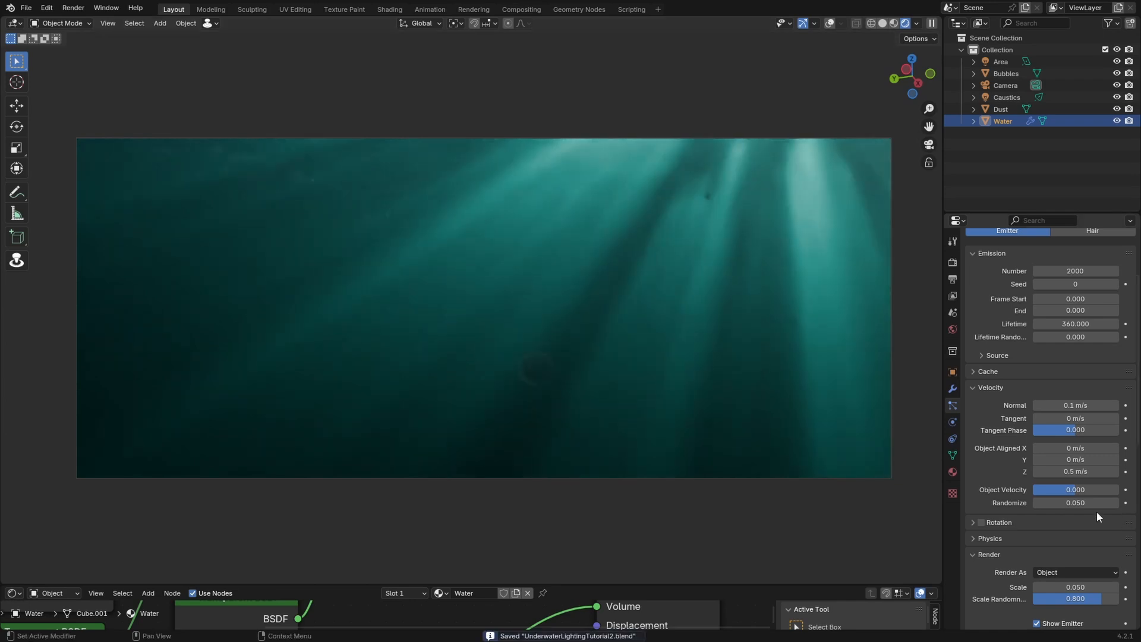
# Set the velocity randomize of the Bubbles particle system to 0.1.
pyautogui.doubleClick(1084, 503)
pyautogui.write('0.1')
pyautogui.press('Return')
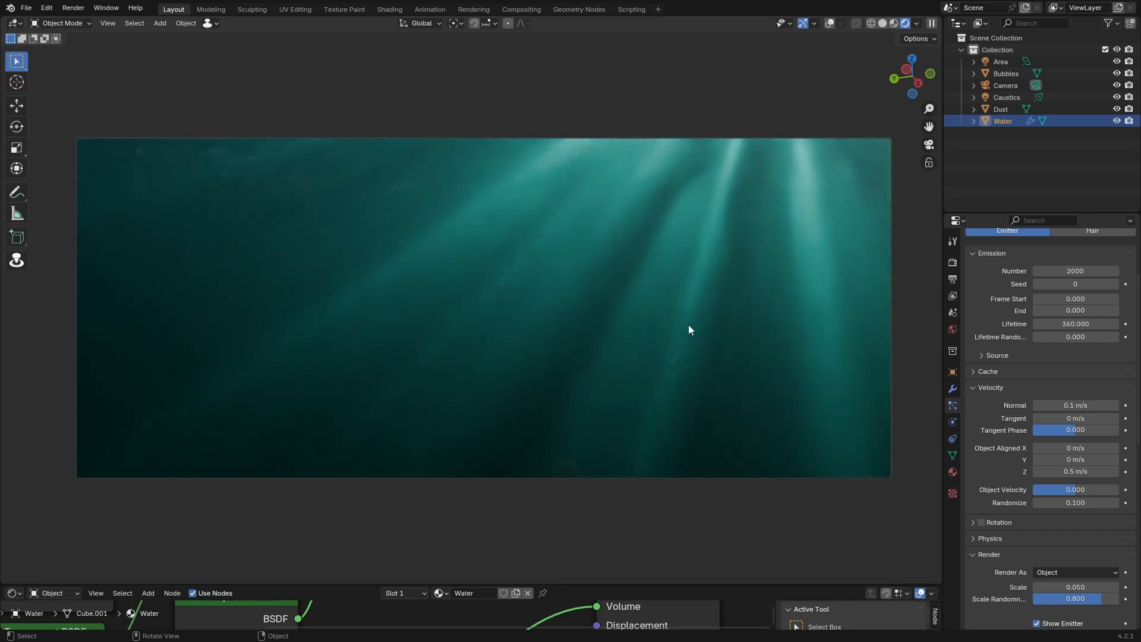
# Select the Bubbles object and set the transmission weight of its material's Principled BSDF to 1.
pyautogui.moveTo(387, 586); pyautogui.dragTo(388, 347)
pyautogui.click(1005, 74)
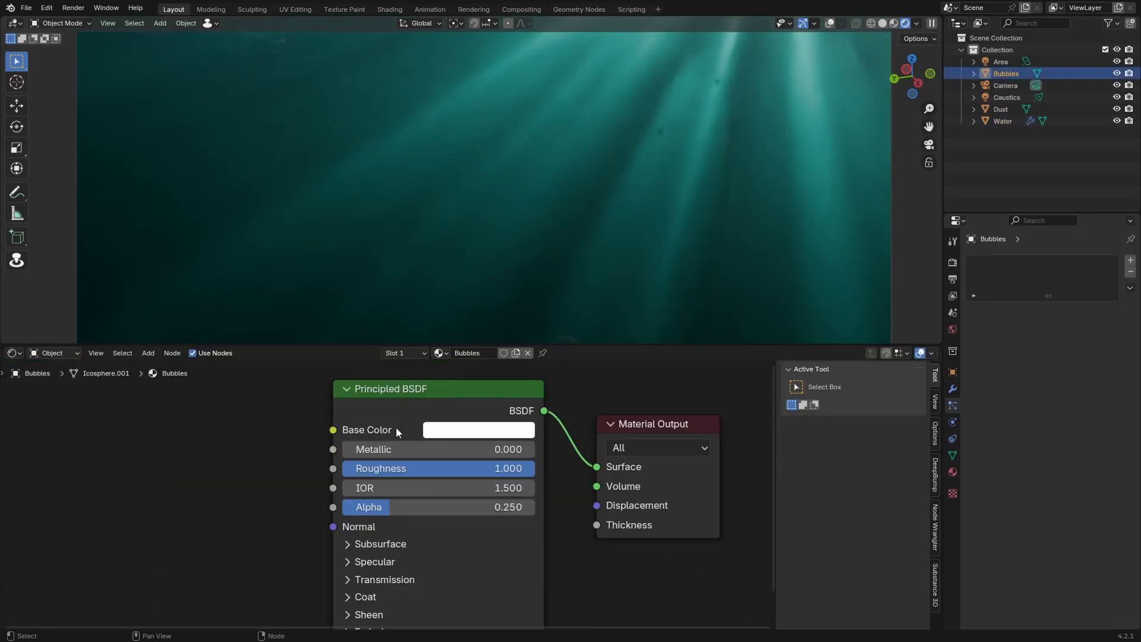
pyautogui.moveTo(389, 449); pyautogui.dragTo(461, 486, button='middle')
pyautogui.click(476, 461)
pyautogui.scroll(-1, 472, 470)
pyautogui.moveTo(440, 597); pyautogui.dragTo(374, 488, button='middle')
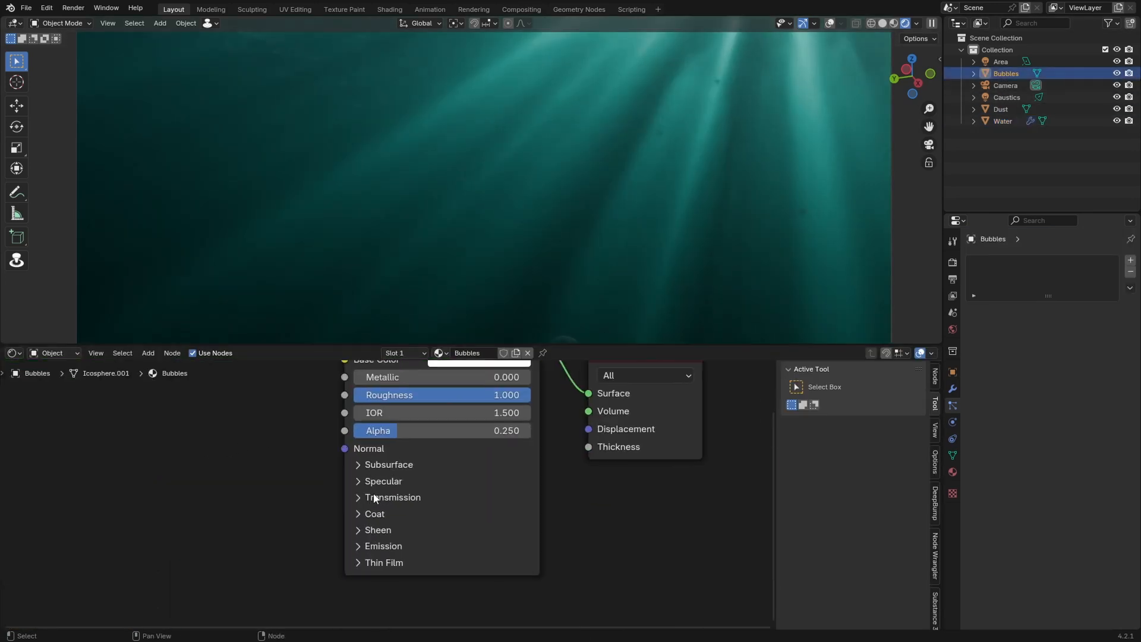
pyautogui.click(385, 498)
pyautogui.moveTo(376, 517); pyautogui.dragTo(529, 517)
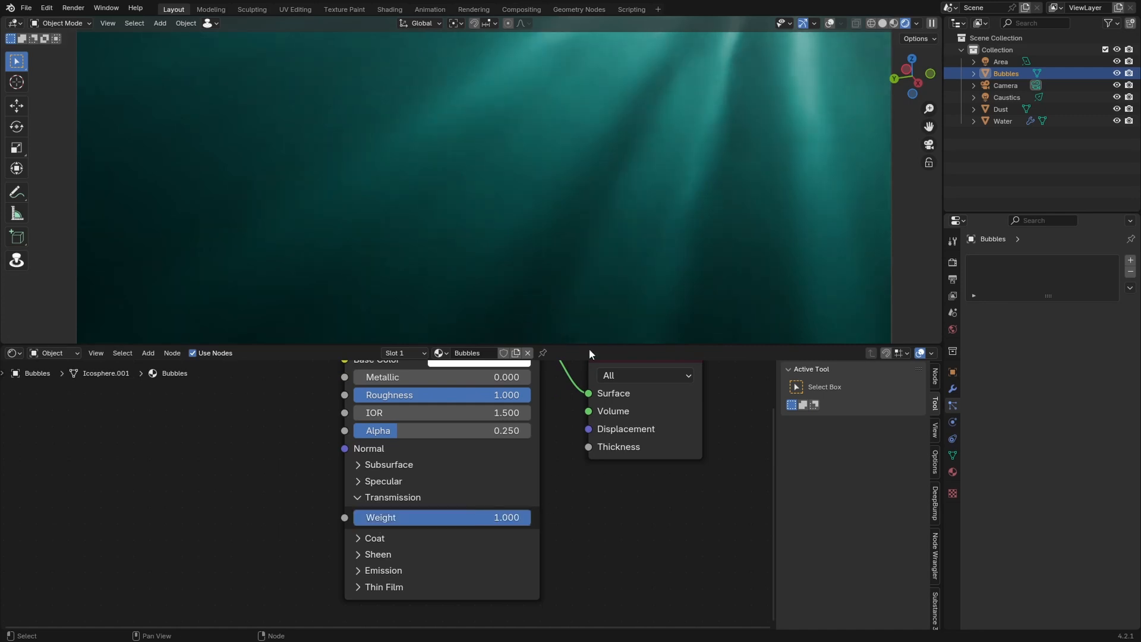
pyautogui.scroll(-2, 697, 205)
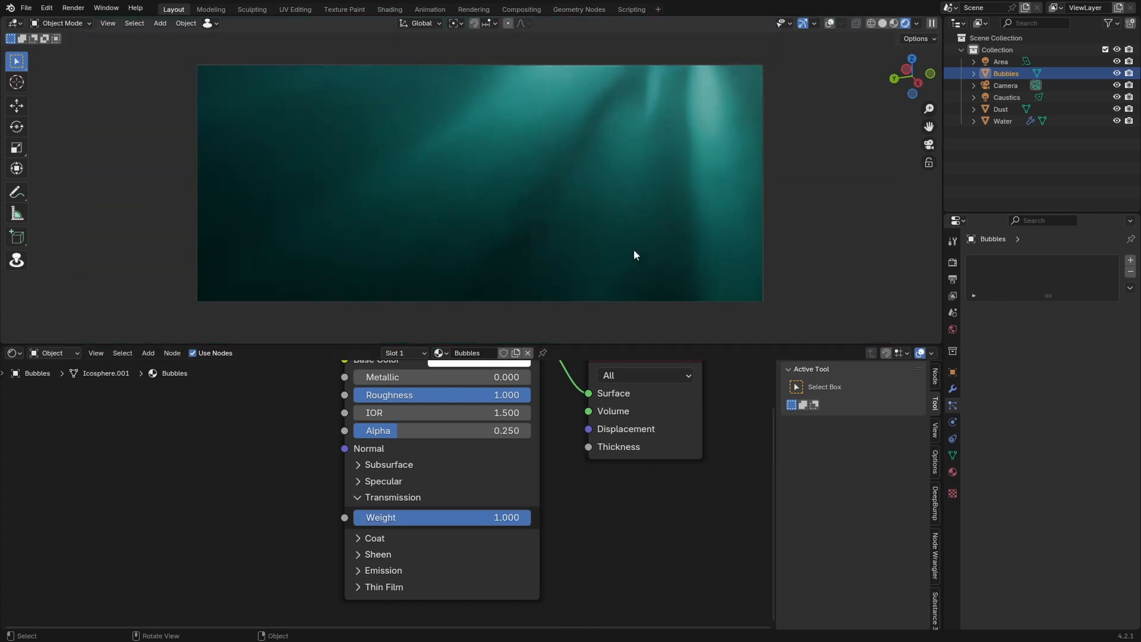
pyautogui.scroll(2, 606, 250)
pyautogui.hotkey('ctrl', 'v')
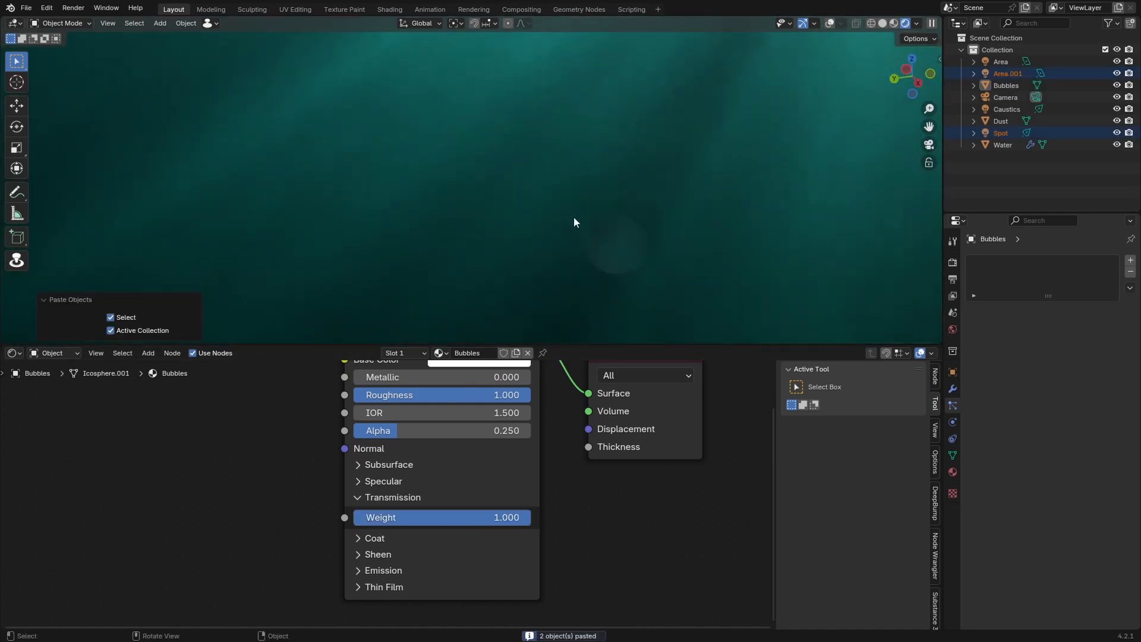
pyautogui.hotkey('ctrl', 'z')
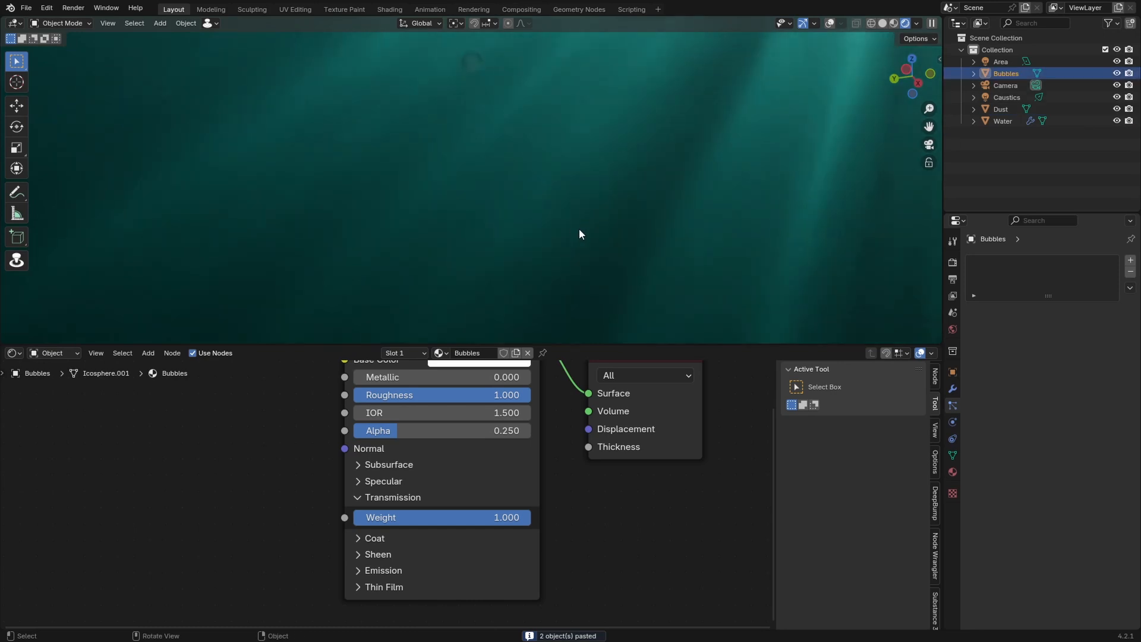
# Restrict the rendered preview to a small region around a single bubble and frame it closely.
pyautogui.scroll(-5, 546, 216)
pyautogui.hotkey('ctrl', 'b')
pyautogui.moveTo(489, 180); pyautogui.dragTo(570, 243)
pyautogui.scroll(5, 566, 245)
pyautogui.keyDown('shift'); pyautogui.moveTo(585, 182); pyautogui.dragTo(416, 108, button='middle'); pyautogui.keyUp('shift')
pyautogui.scroll(5, 417, 108)
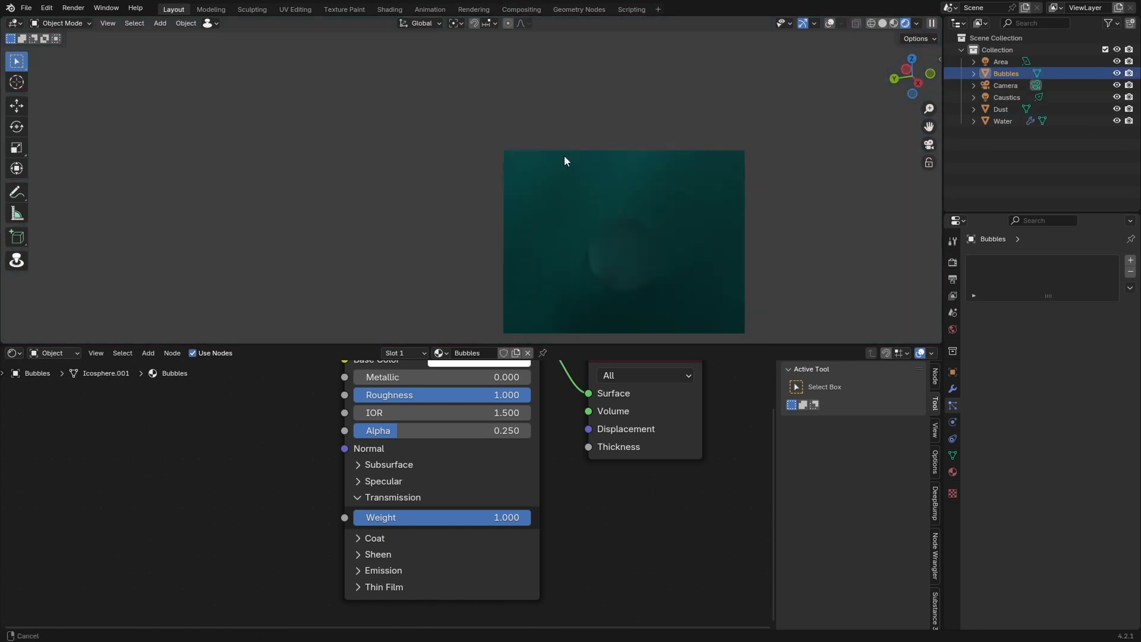
# Set the Bubbles material's alpha to 1 and its roughness to 0.25.
pyautogui.moveTo(296, 480); pyautogui.dragTo(325, 530, button='middle')
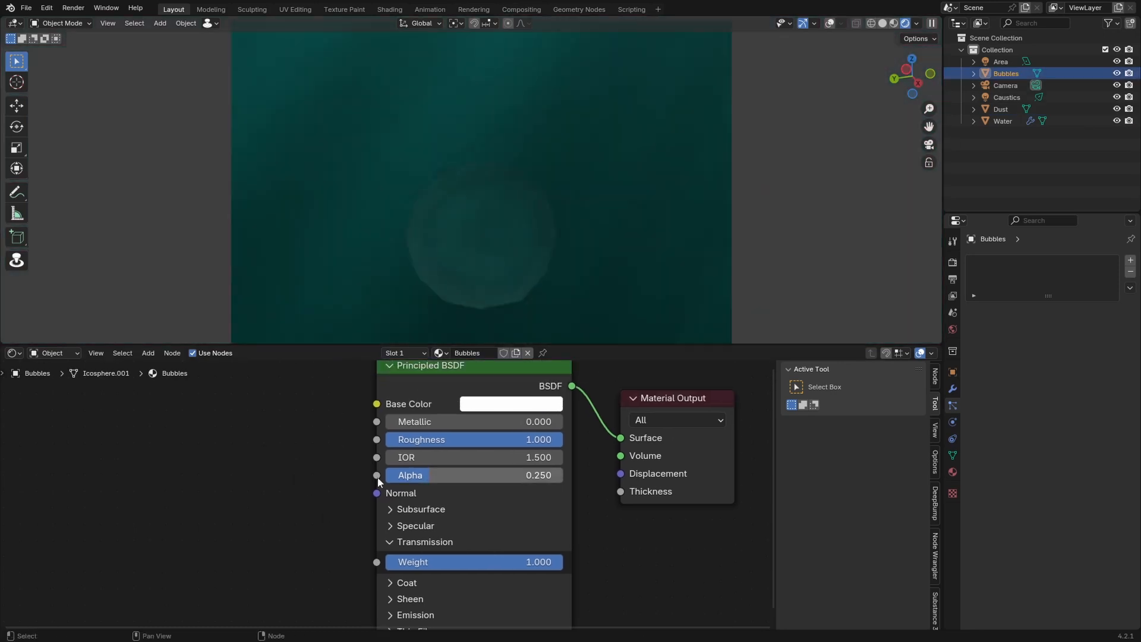
pyautogui.moveTo(419, 475); pyautogui.dragTo(559, 475)
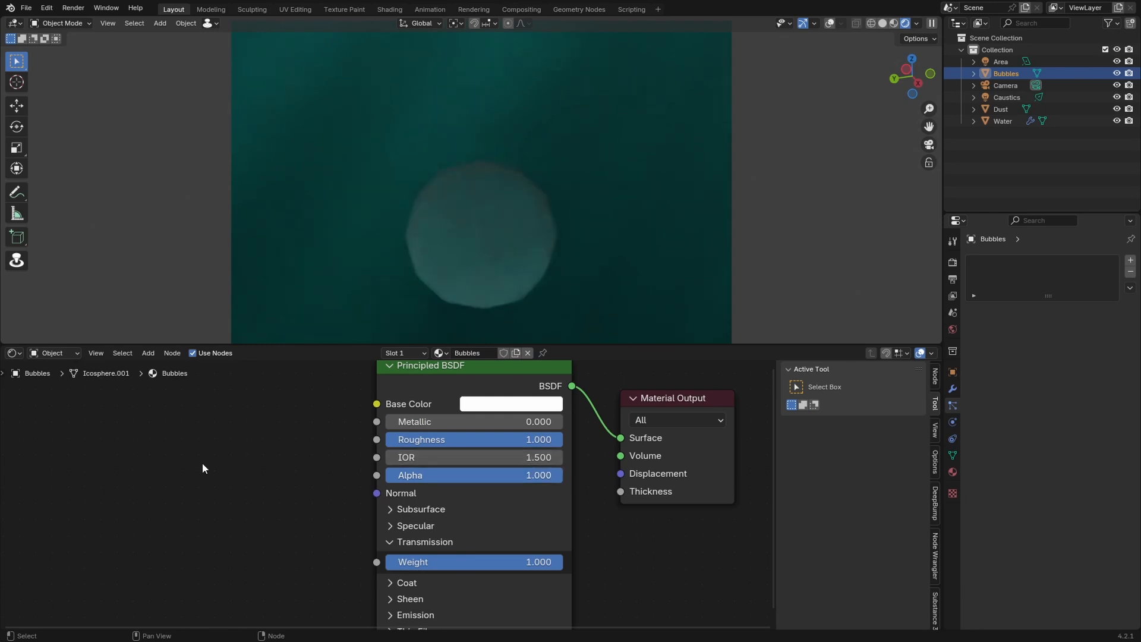
pyautogui.click(484, 443)
pyautogui.write('0.295')
pyautogui.press('Return')
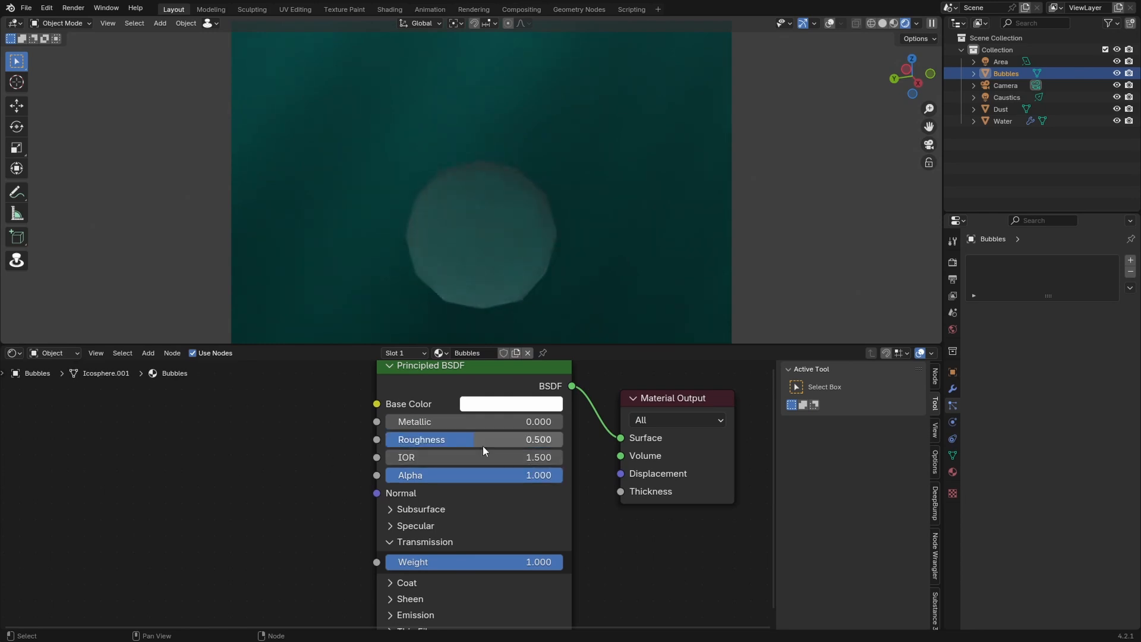
pyautogui.click(433, 443)
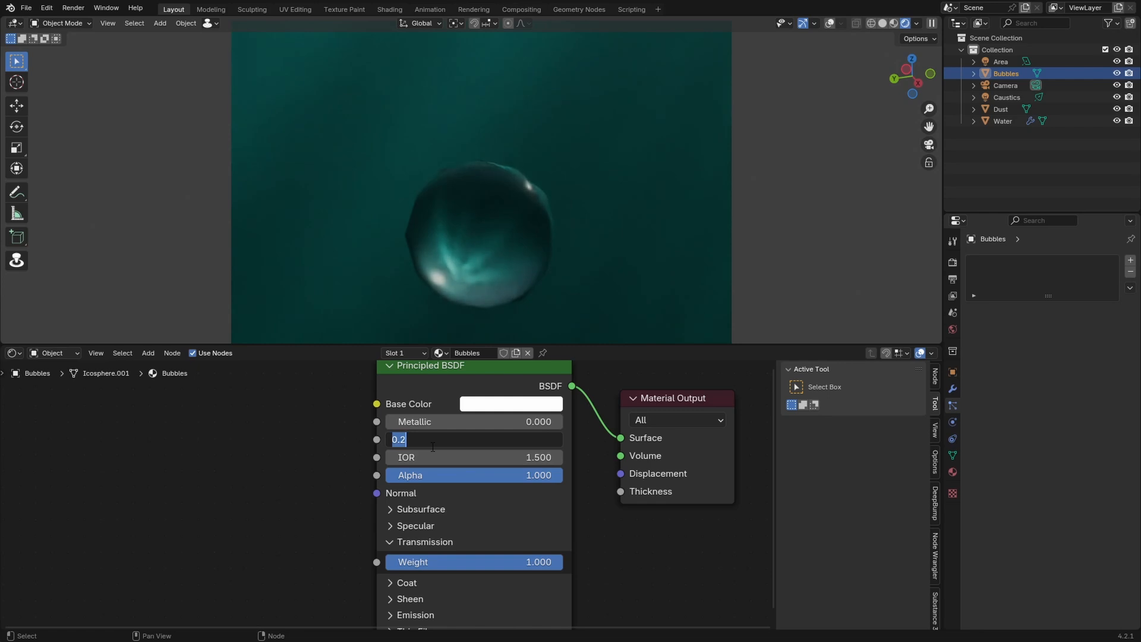
pyautogui.write('.25')
pyautogui.press('Return')
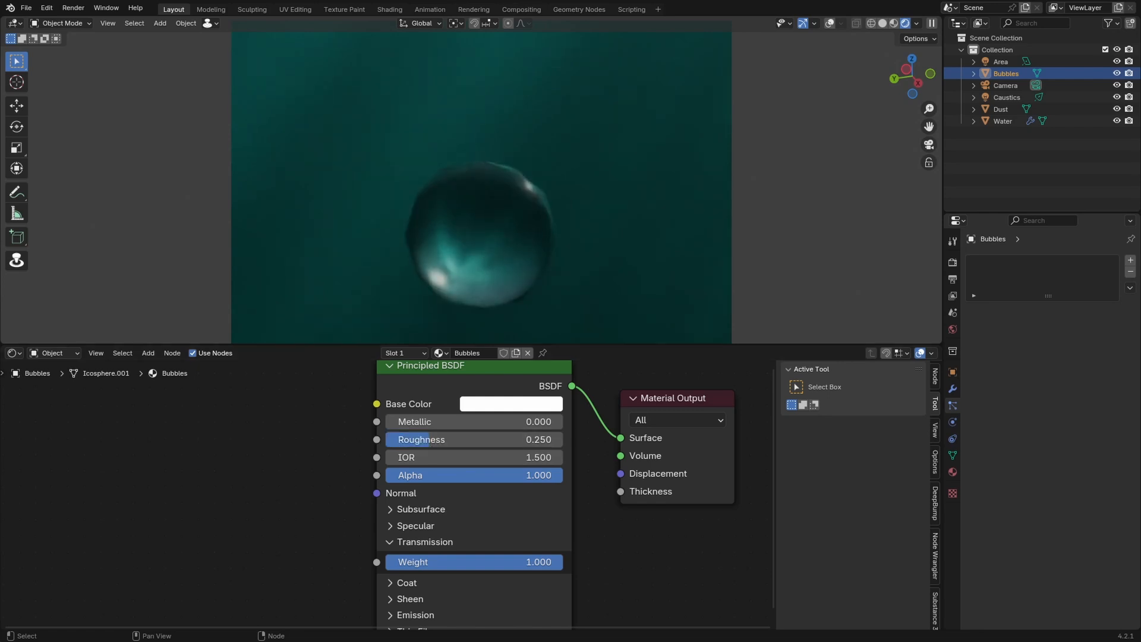
# Set the Bubbles material's IOR to 1+(1/3) and save the file.
pyautogui.click(484, 457)
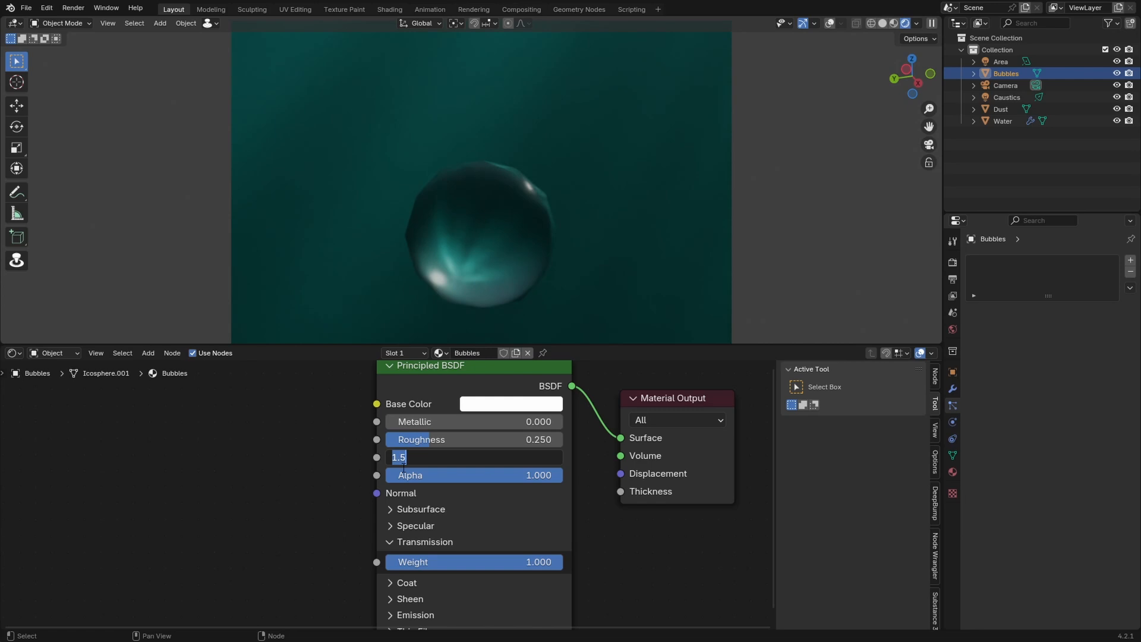
pyautogui.press('Return')
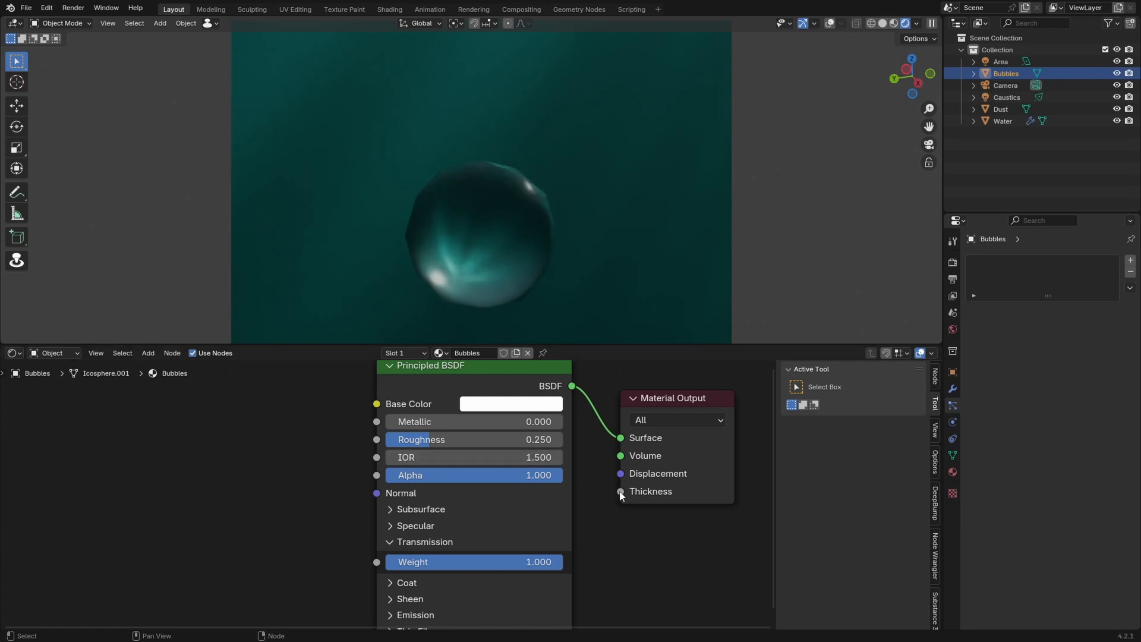
pyautogui.click(525, 458)
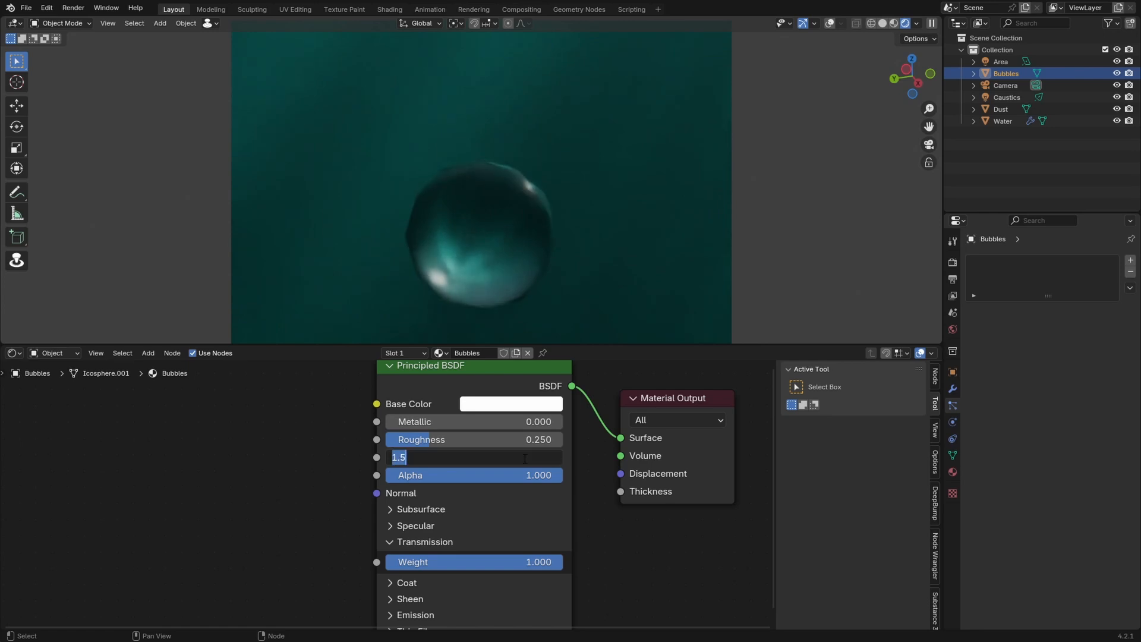
pyautogui.write('1+(1/3)')
pyautogui.press('Return')
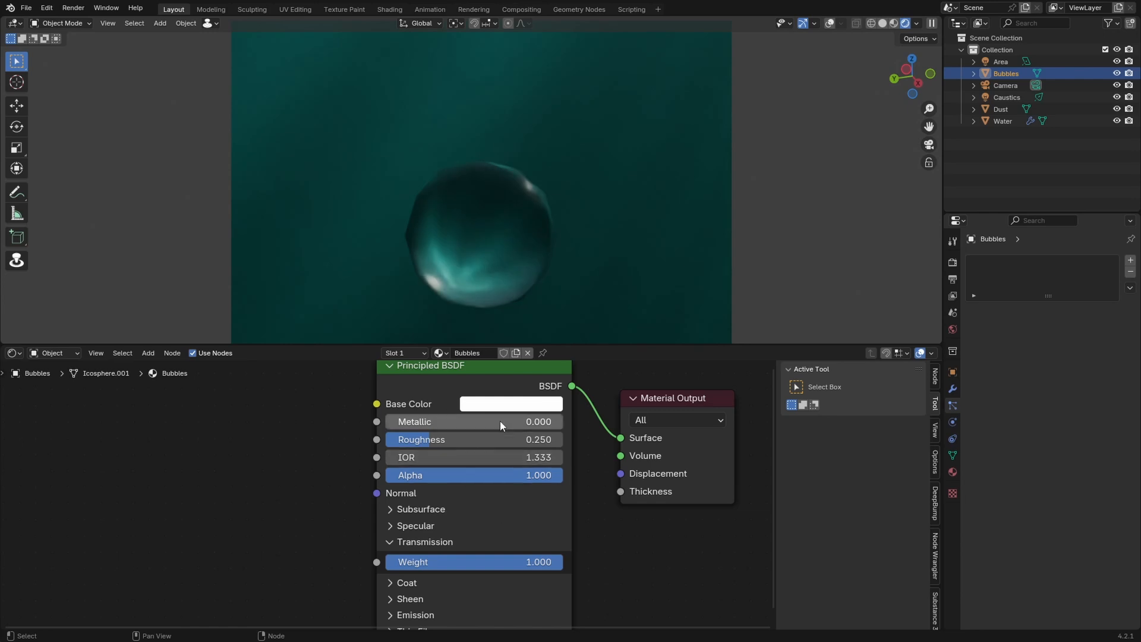
pyautogui.click(501, 405)
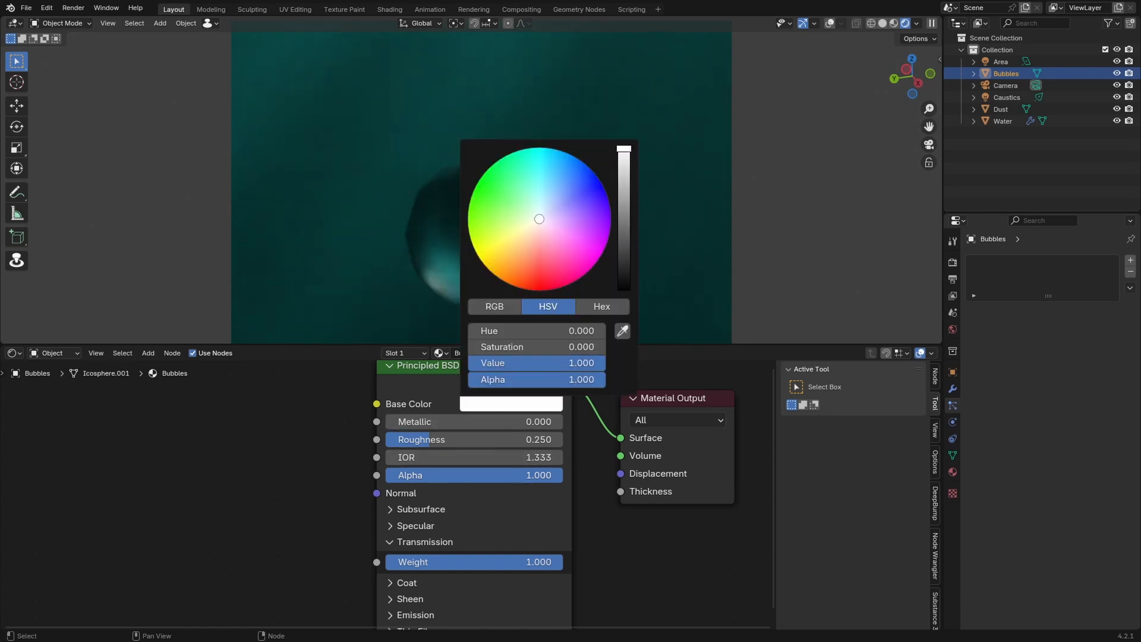
pyautogui.hotkey('ctrl', 's')
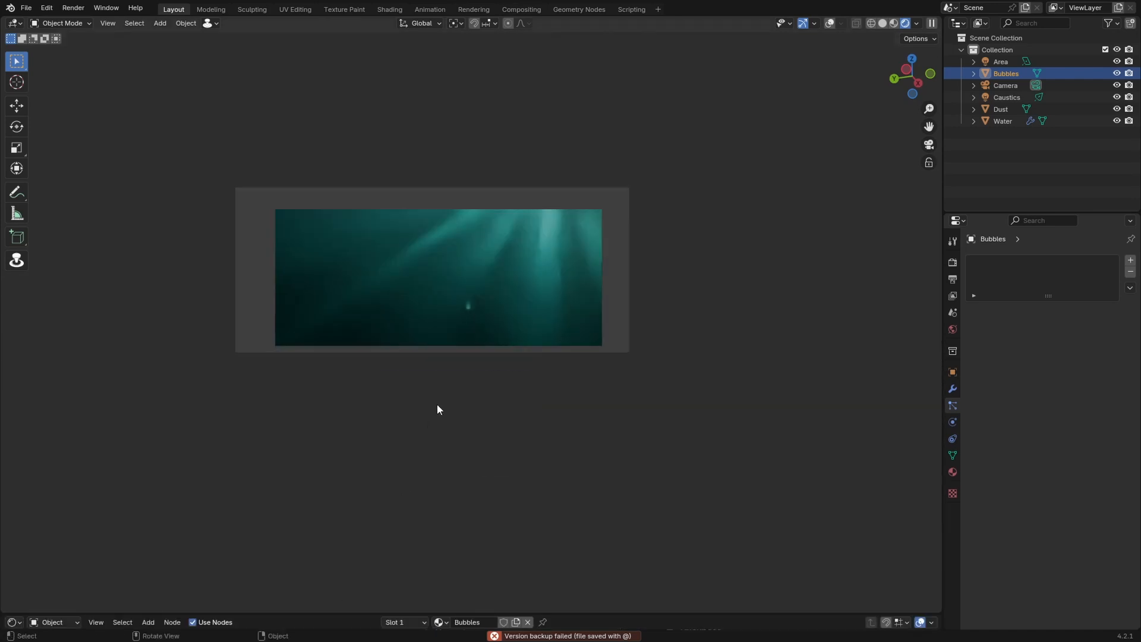
# Select the Water object, set its Bubbles particle render scale to 0.025 and play the animation from the first frame.
pyautogui.scroll(4, 440, 412)
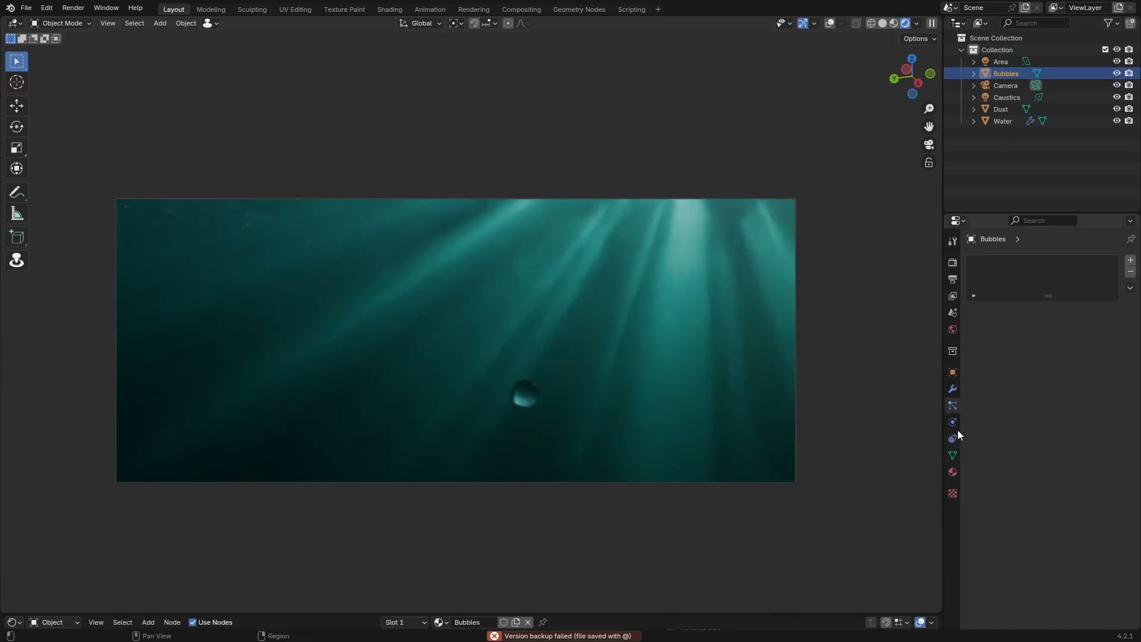
pyautogui.click(754, 361)
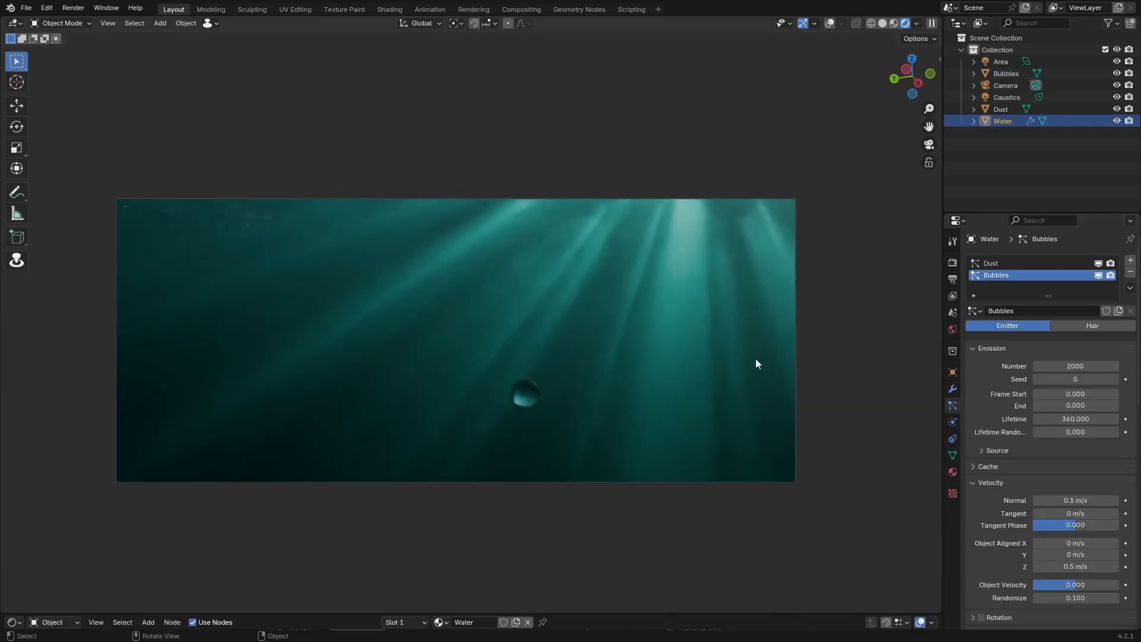
pyautogui.scroll(-2, 1015, 504)
pyautogui.scroll(-2, 1015, 505)
pyautogui.doubleClick(1080, 516)
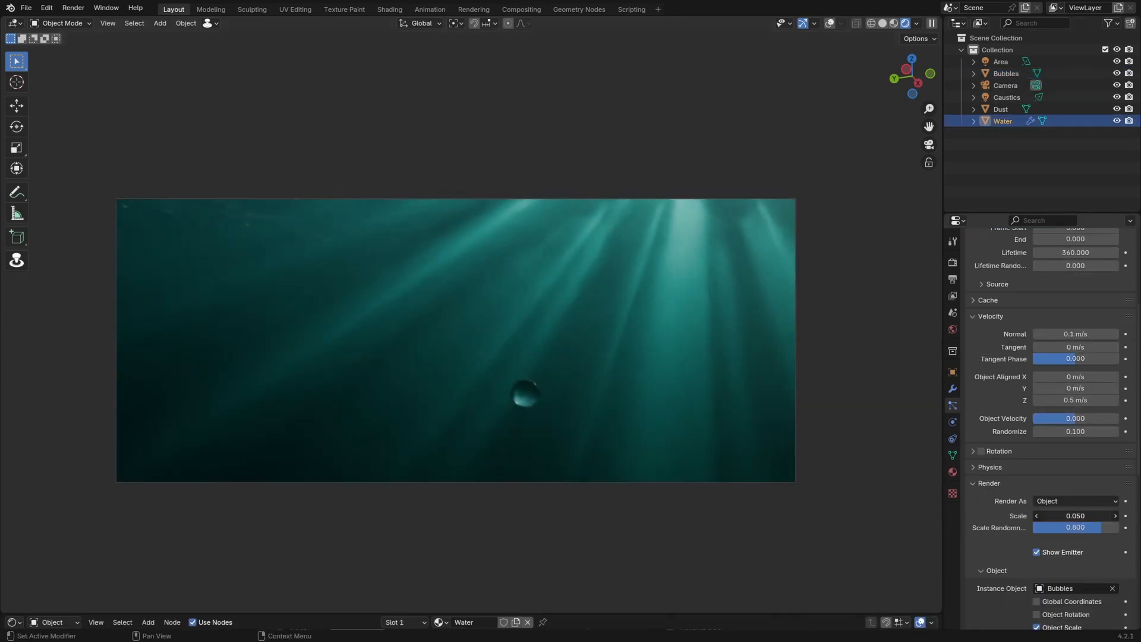
pyautogui.write('0.035')
pyautogui.press('Return')
pyautogui.press('space')
pyautogui.doubleClick(1077, 516)
pyautogui.write('0.025')
pyautogui.press('Return')
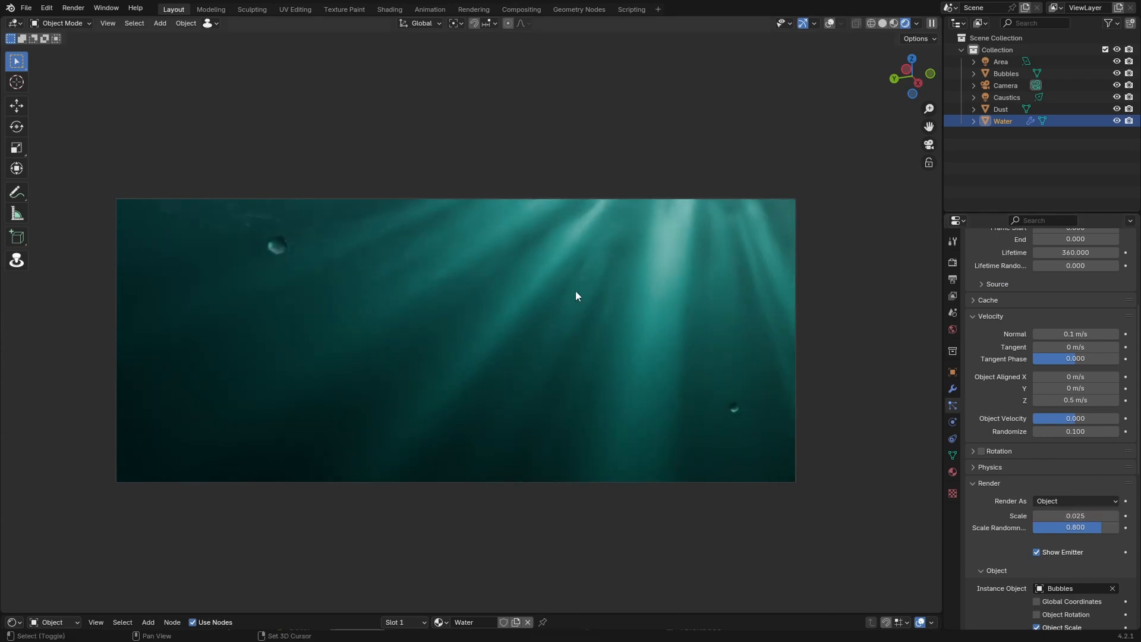
pyautogui.hotkey('shift', 'Left')
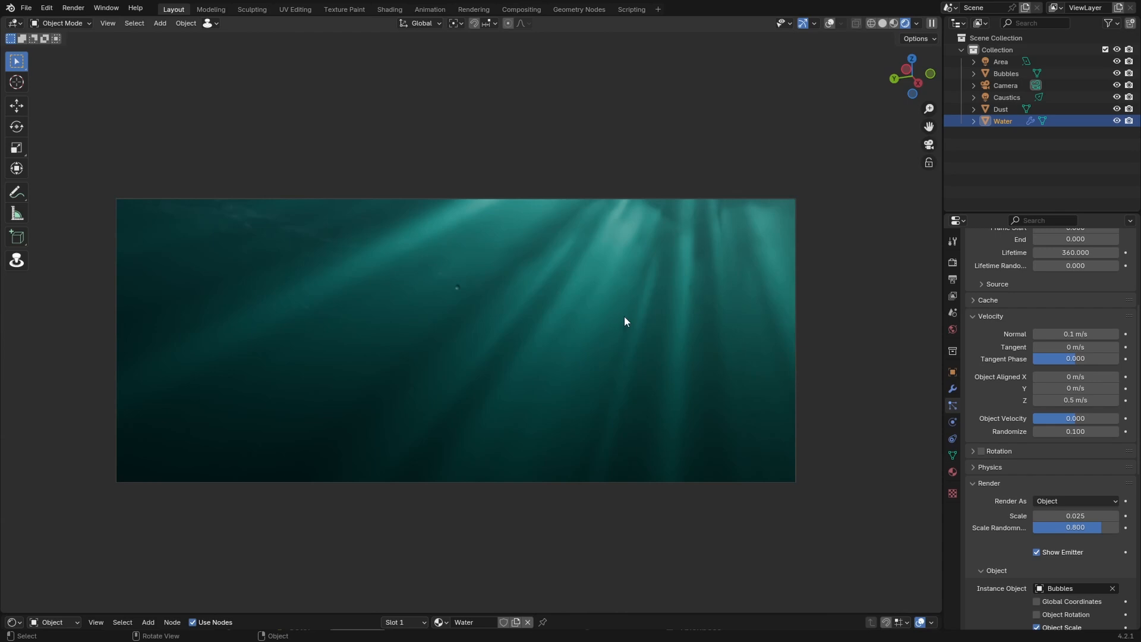
pyautogui.press('space')
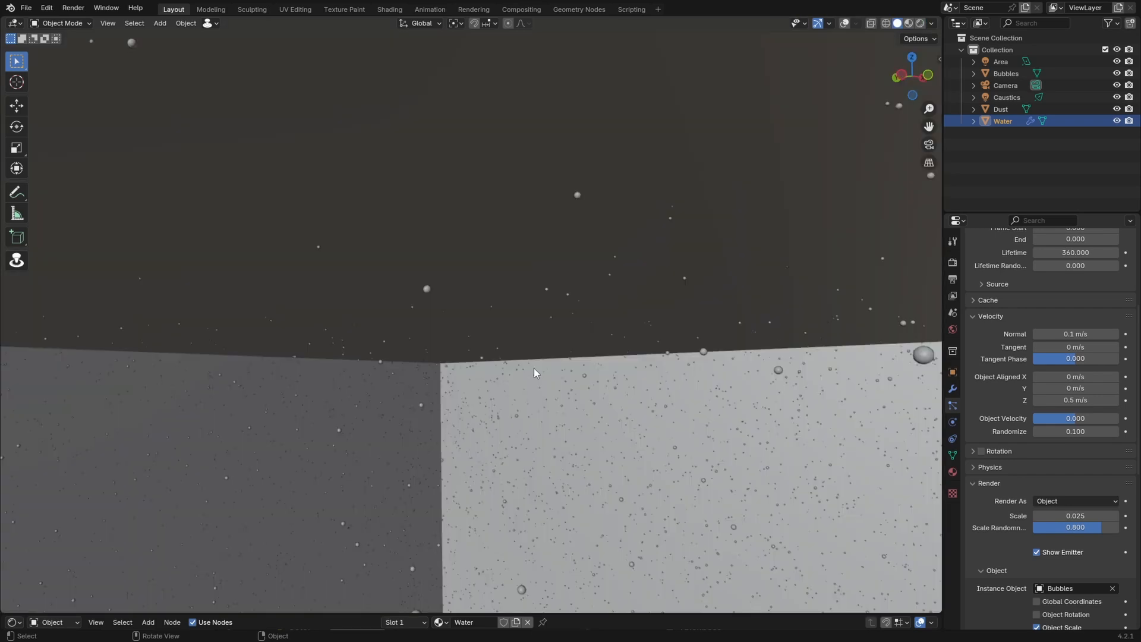
# Inspect the bubbles outside the camera view in rendered shading and show the cache settings of the Bubbles particle system.
pyautogui.moveTo(494, 472); pyautogui.dragTo(526, 482, button='middle')
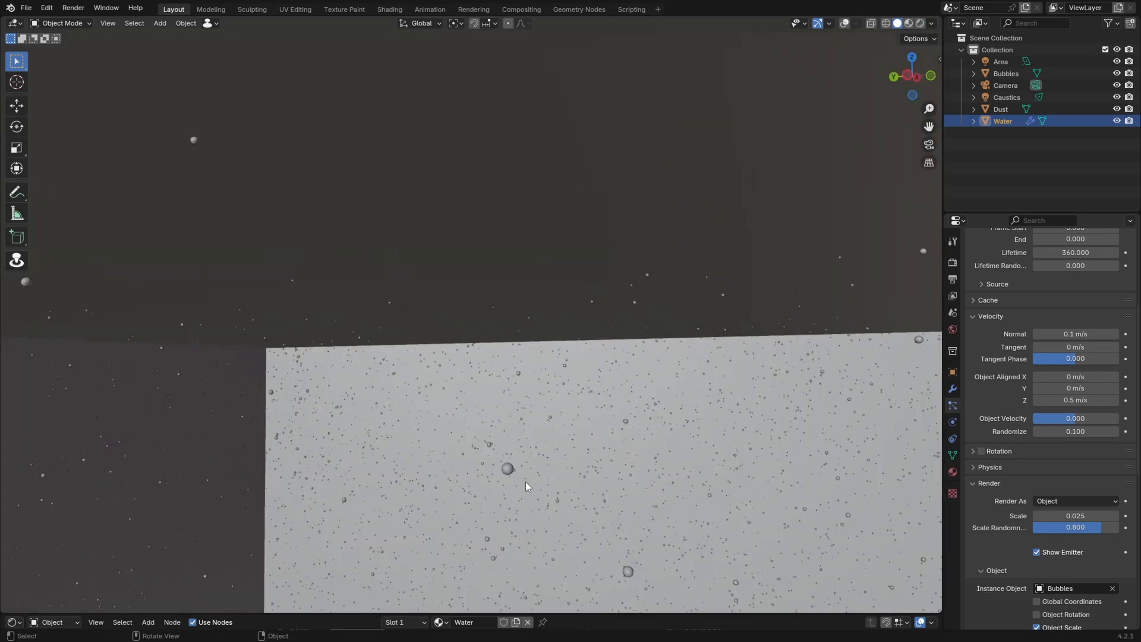
pyautogui.press('z')
pyautogui.click(536, 271)
pyautogui.keyDown('shift'); pyautogui.moveTo(536, 271); pyautogui.dragTo(541, 347, button='middle'); pyautogui.keyUp('shift')
pyautogui.scroll(4, 1010, 333)
pyautogui.scroll(-2, 992, 340)
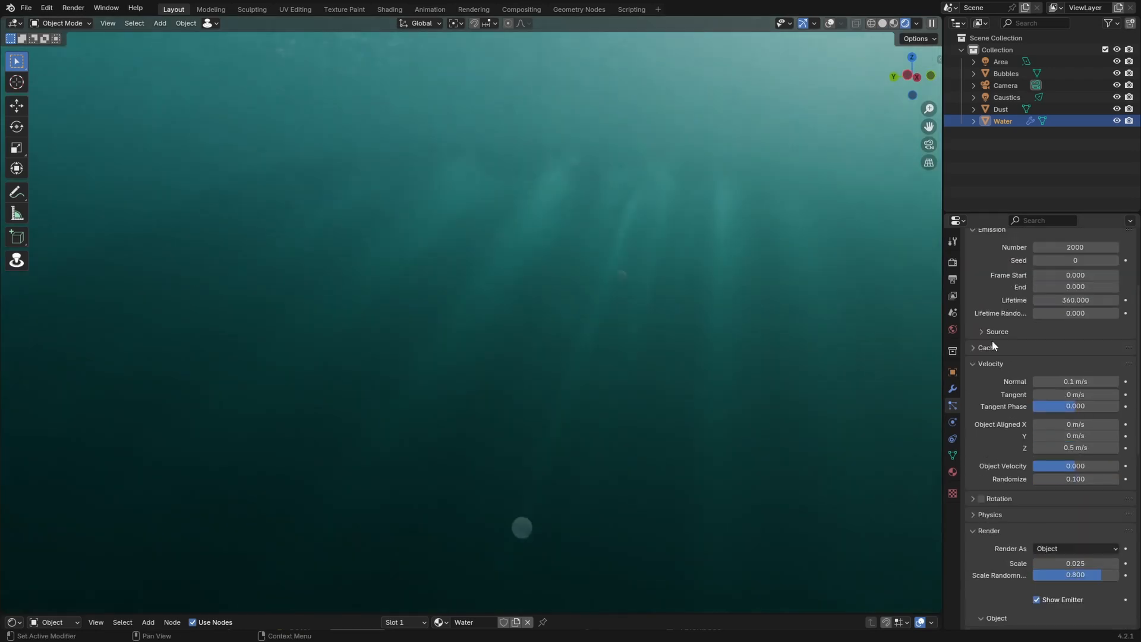
pyautogui.click(989, 341)
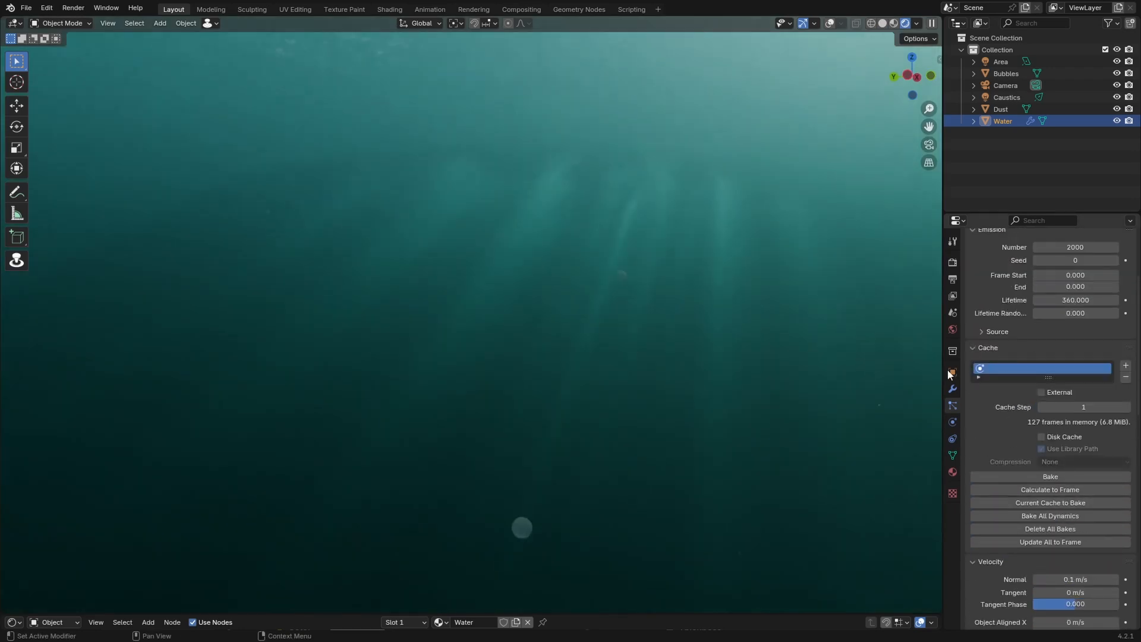
pyautogui.press('KP_0')
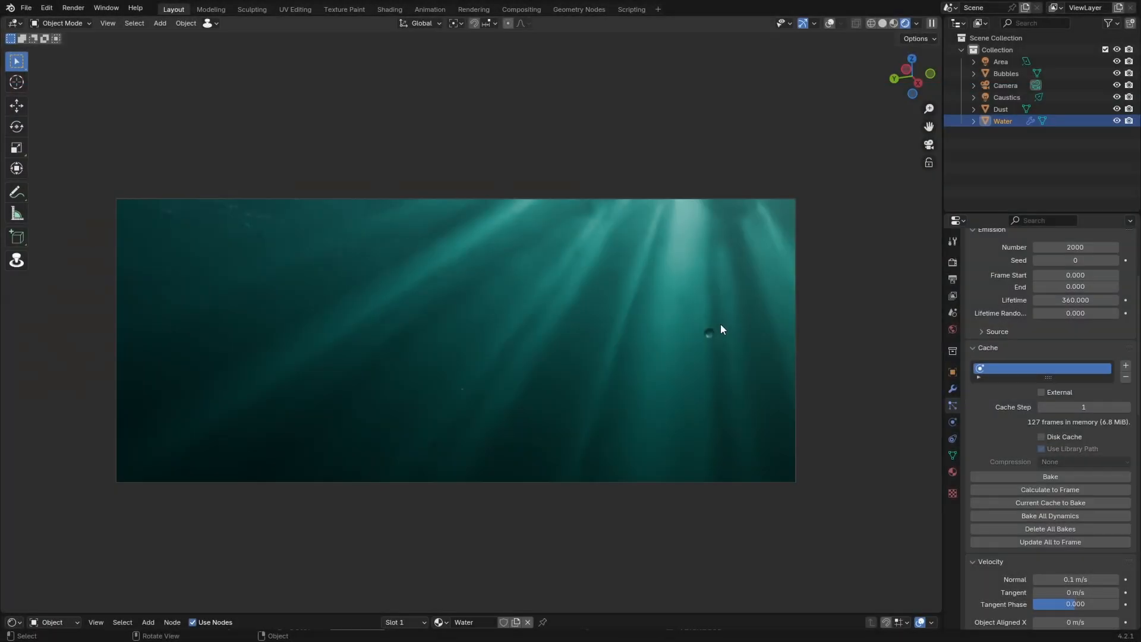
# Add the Car Audi R8 2006 model from the engon asset browser and restore the large rendered camera view.
pyautogui.press('n')
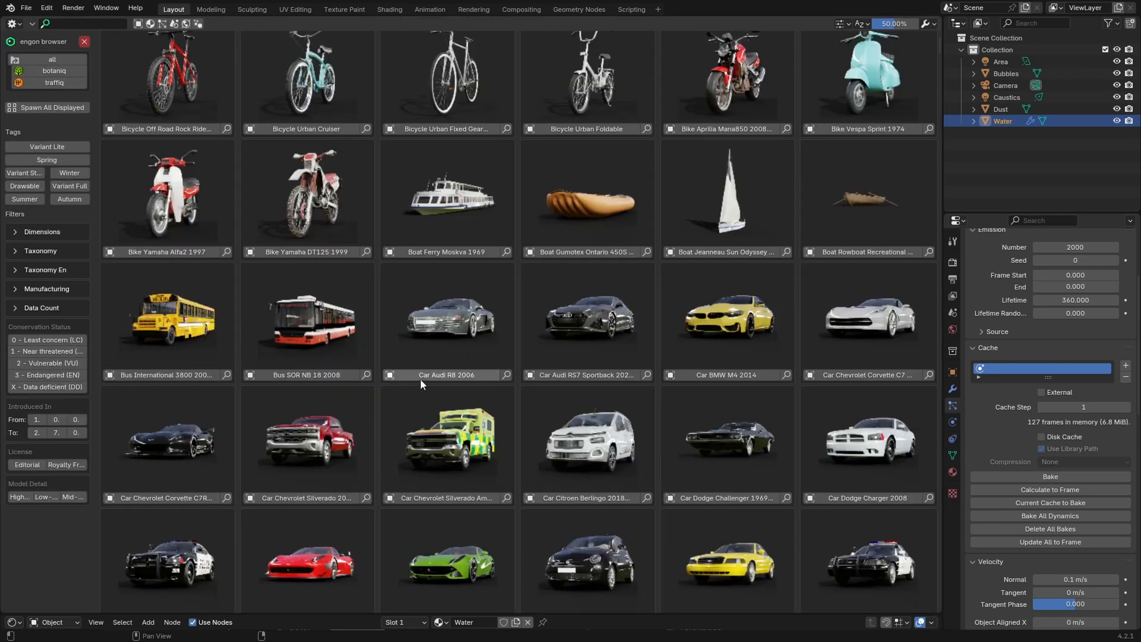
pyautogui.click(13, 23)
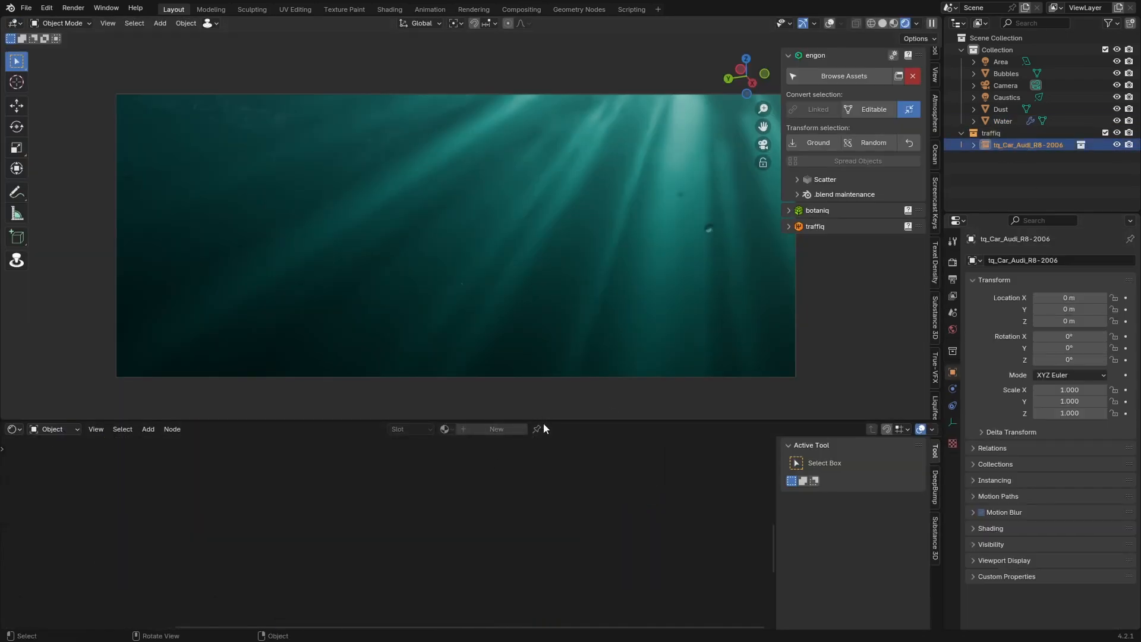
pyautogui.moveTo(548, 422); pyautogui.dragTo(548, 614)
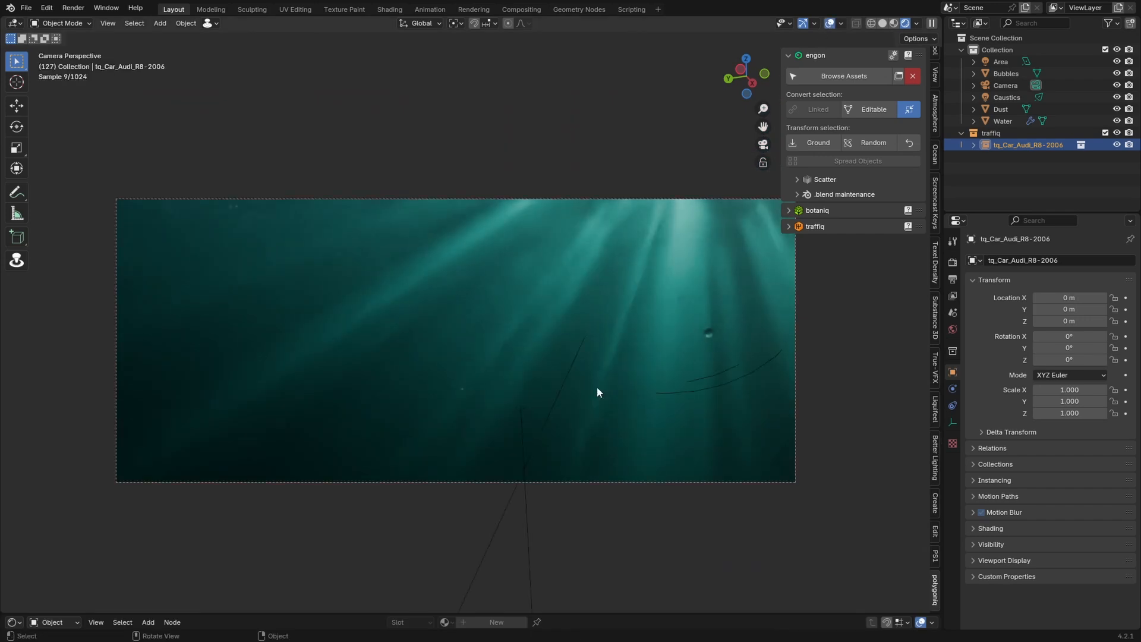
# Place the car in the middle of the camera view, tilted to about -21°, 43° and -122°, and hide the viewport overlays.
pyautogui.press('g')
pyautogui.click(614, 422)
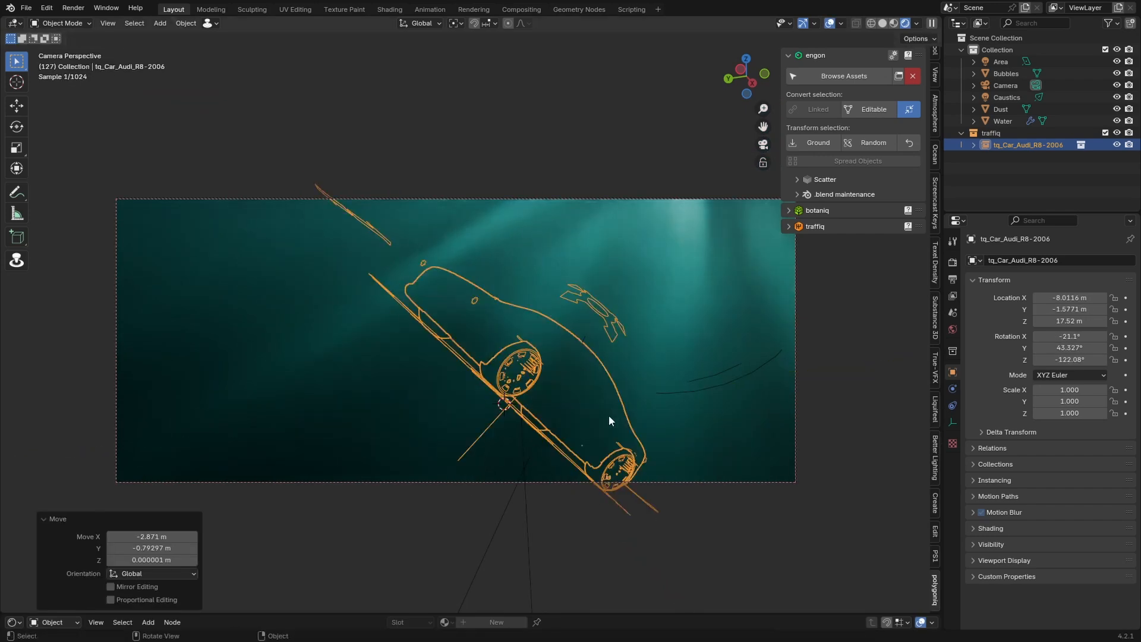
pyautogui.click(830, 24)
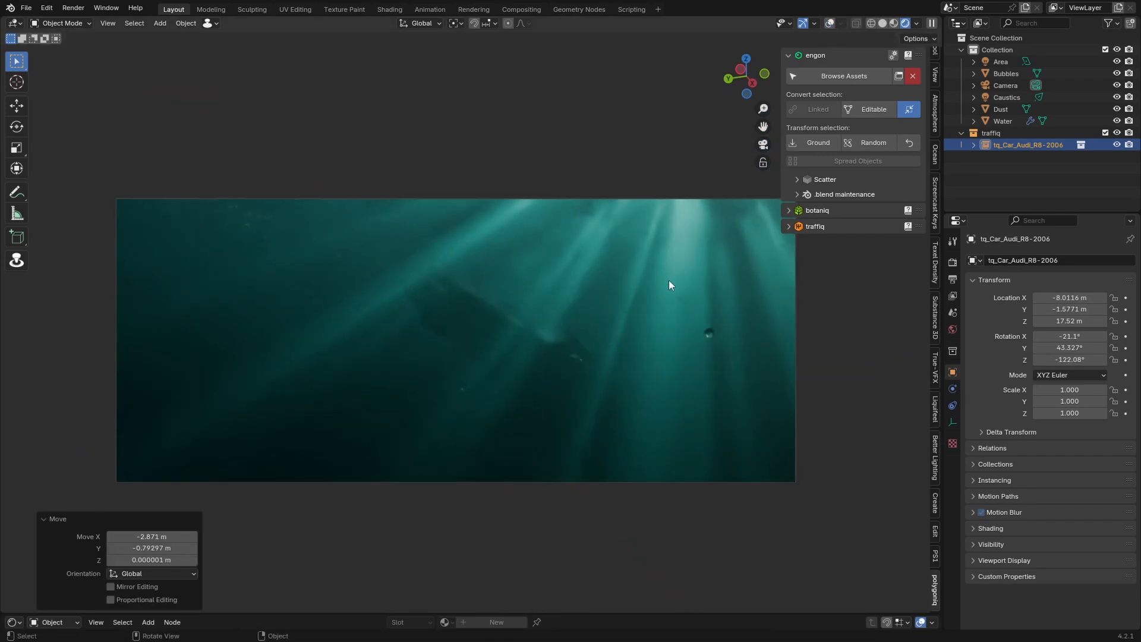
# Move the car in the horizontal plane and downward to about X -10.7 m, Y -2.4 m, Z 16.1 m.
pyautogui.press('g')
pyautogui.hotkey('shift', 'z')
pyautogui.click(682, 260)
pyautogui.press('g')
pyautogui.press('z')
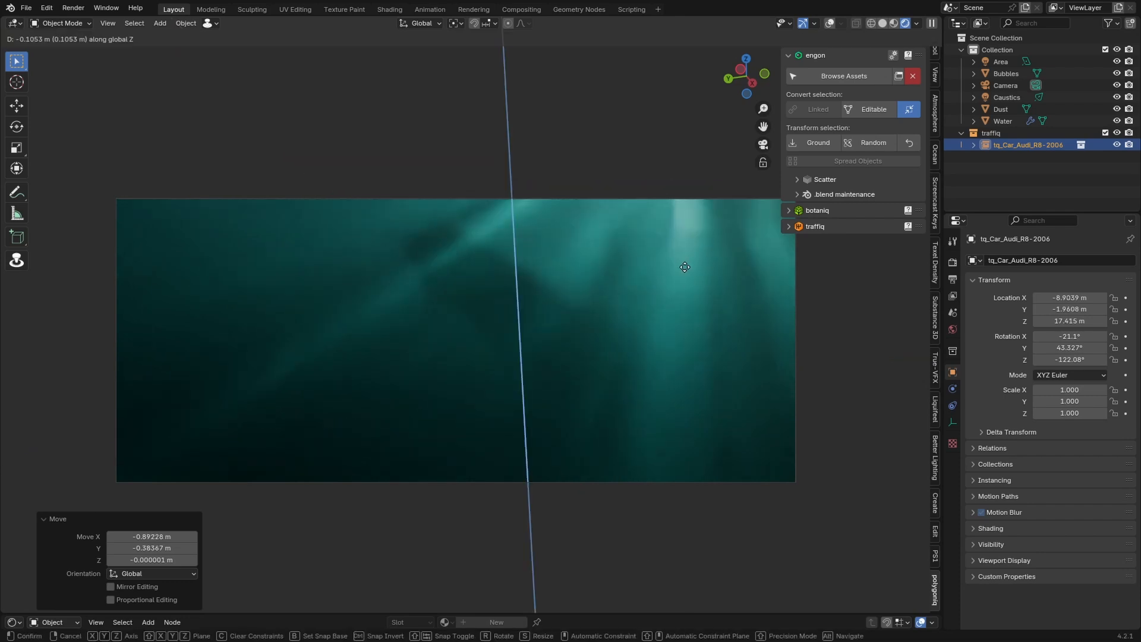
pyautogui.click(696, 301)
pyautogui.press('g')
pyautogui.hotkey('shift', 'z')
pyautogui.click(694, 278)
pyautogui.press('g')
pyautogui.press('z')
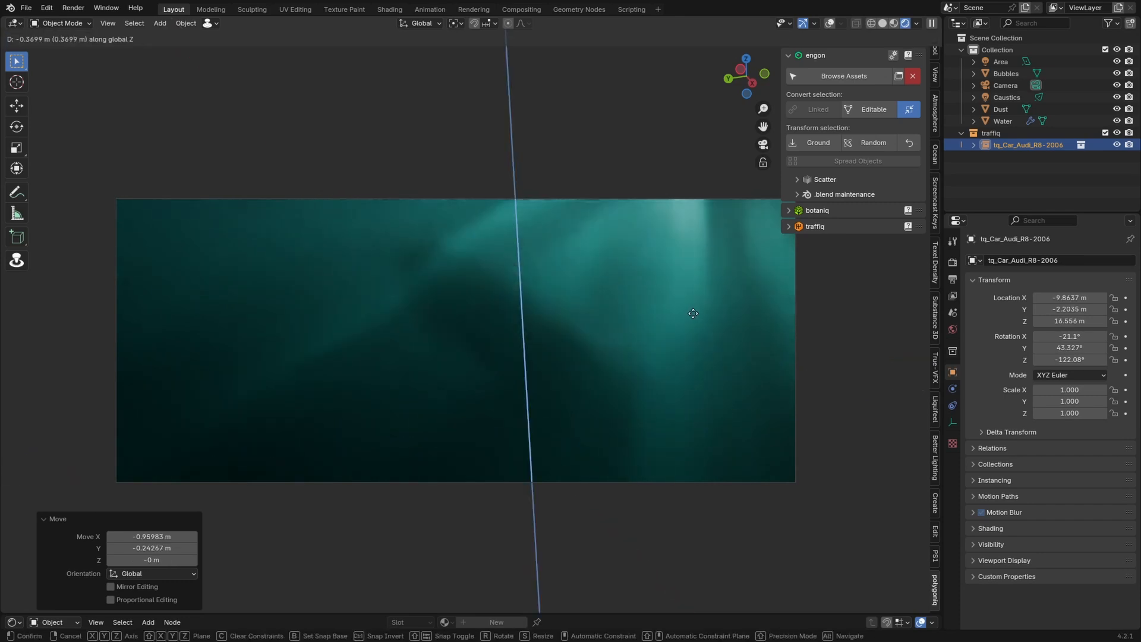
pyautogui.click(696, 308)
pyautogui.press('g')
pyautogui.hotkey('shift', 'z')
pyautogui.click(693, 287)
pyautogui.press('g')
pyautogui.press('z')
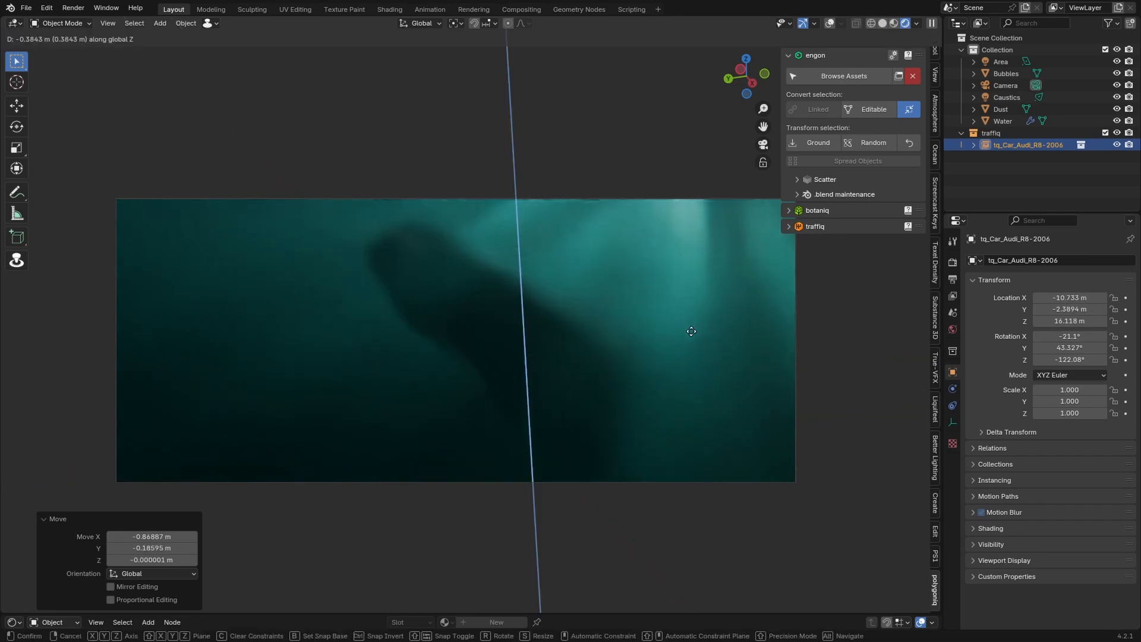
pyautogui.click(711, 349)
# Rotate the car to about -9°, 35° and -120° and nudge it to about X -10.6 m, Y -2.7 m.
pyautogui.press('r')
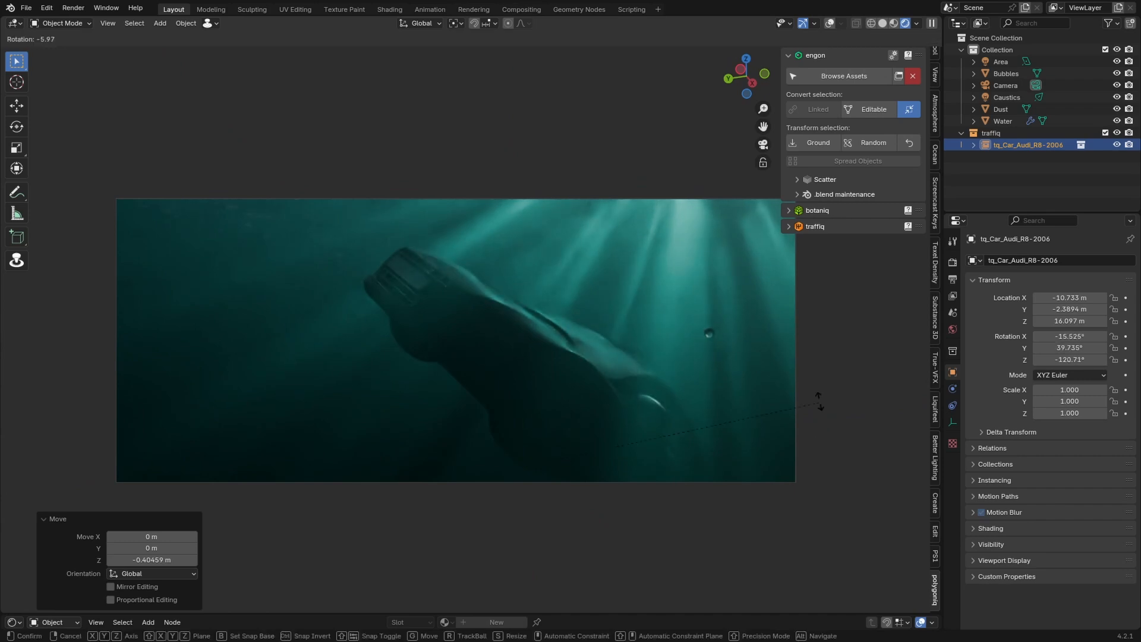
pyautogui.click(815, 362)
pyautogui.press('g')
pyautogui.click(849, 385)
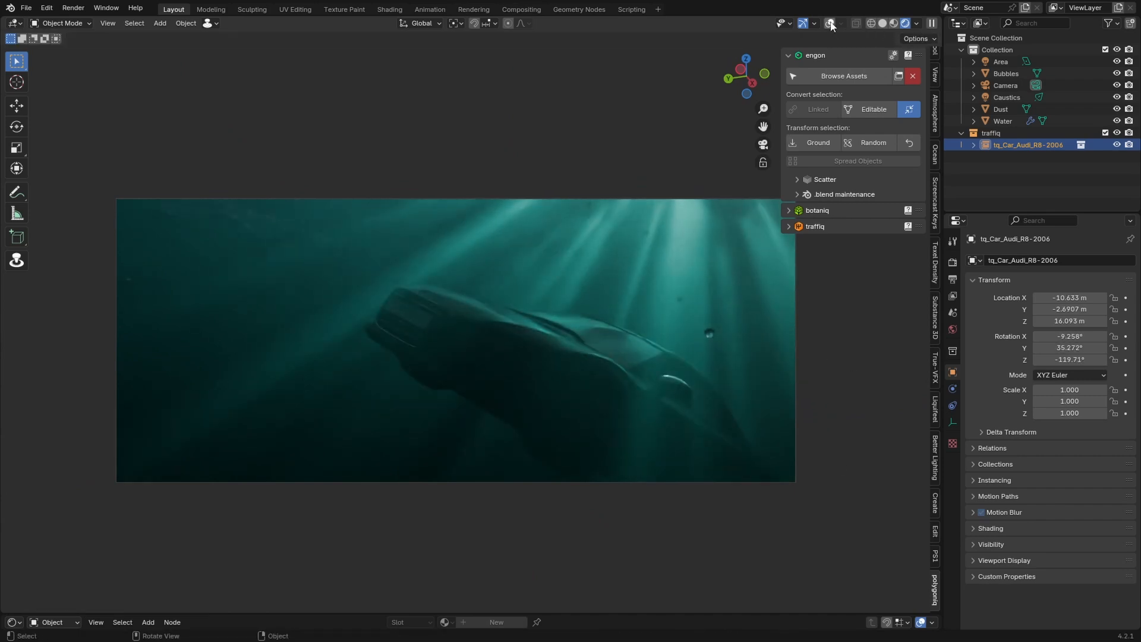
# Refine the car's tilt to about -26°, 34° and -143° and lower it to about Z 15.7 m.
pyautogui.press('r')
pyautogui.press('r')
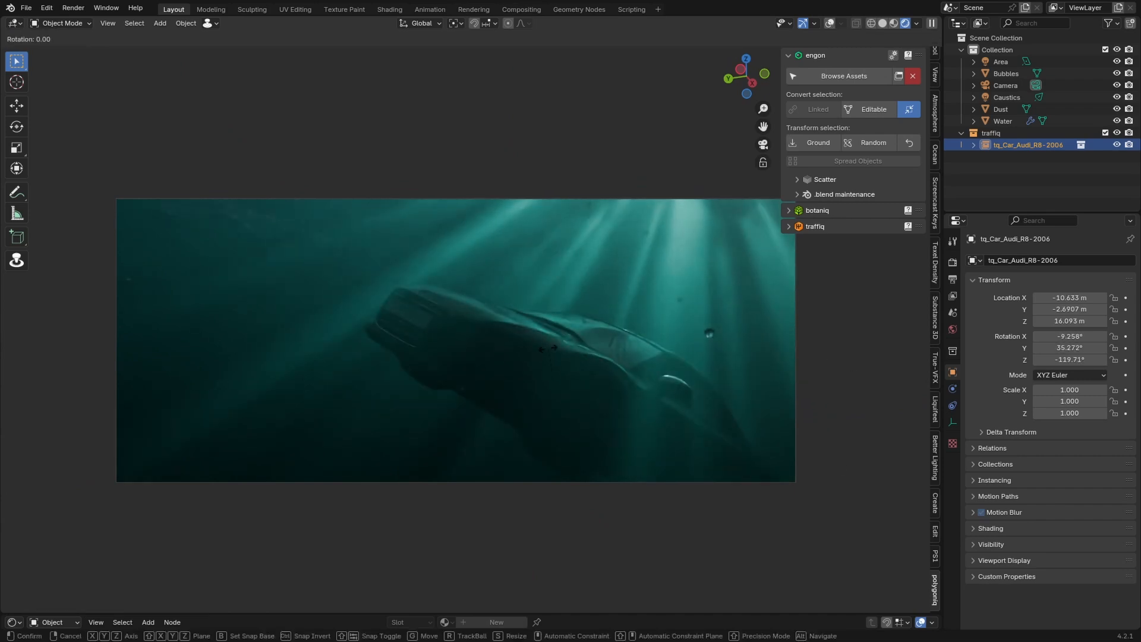
pyautogui.click(662, 421)
pyautogui.press('r')
pyautogui.press('r')
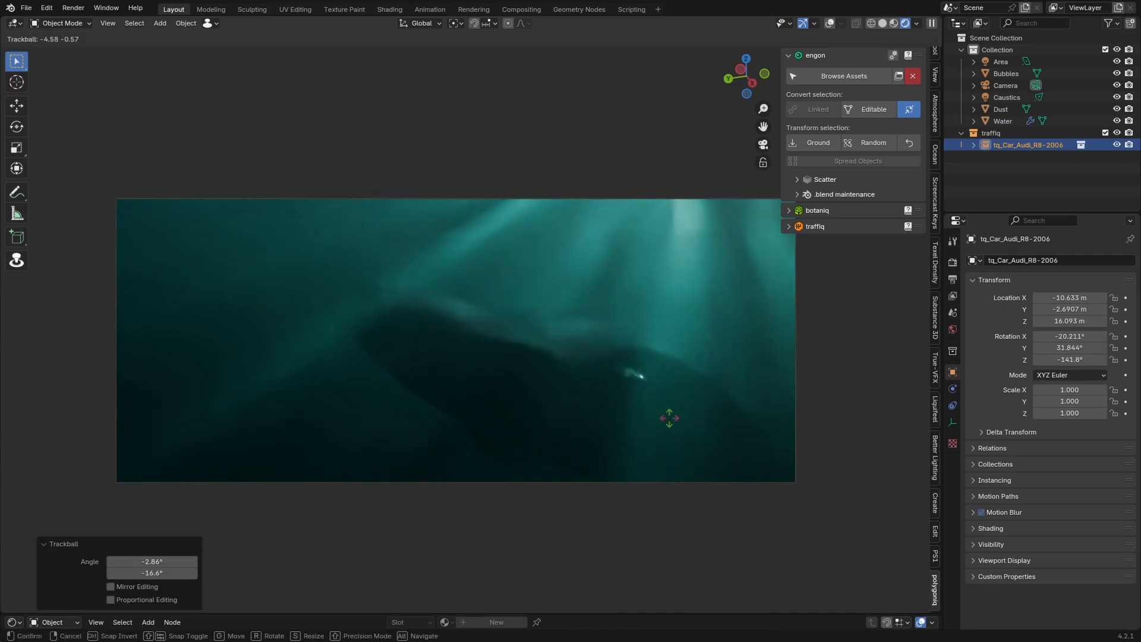
pyautogui.click(673, 424)
pyautogui.press('r')
pyautogui.click(678, 476)
pyautogui.press('g')
pyautogui.click(750, 581)
pyautogui.press('r')
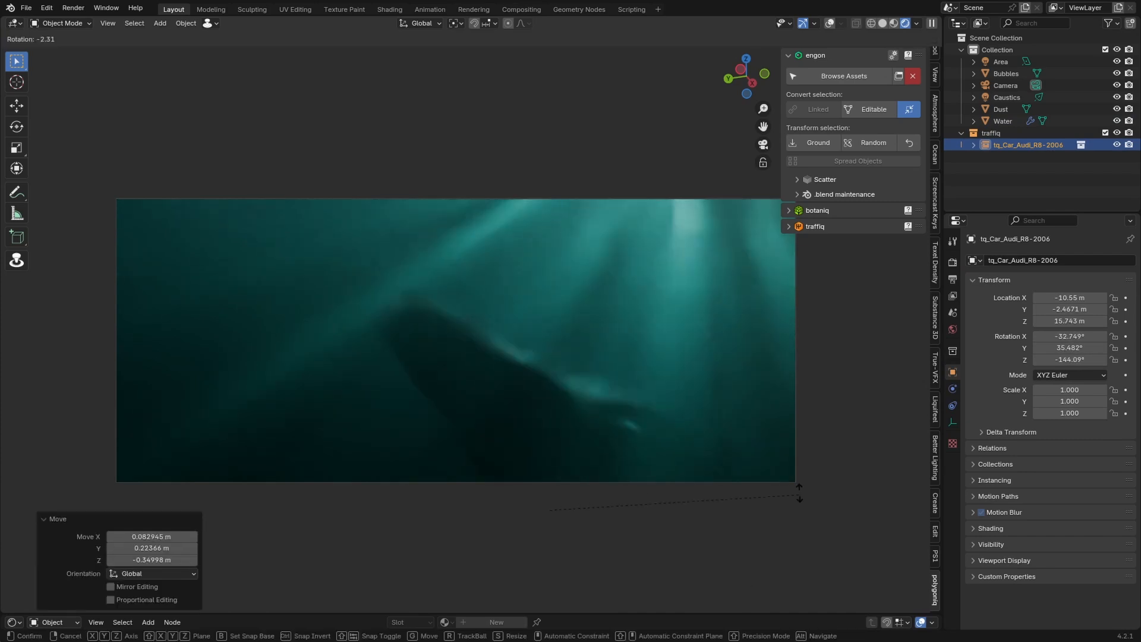
pyautogui.click(764, 538)
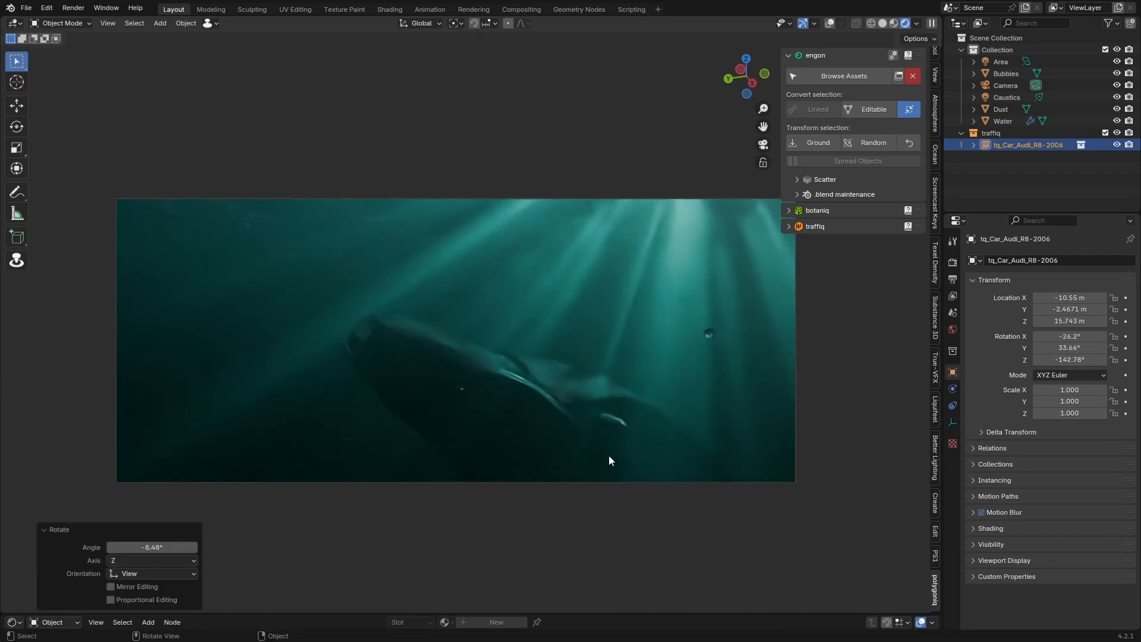
# Show the car in solid shading with overlays outside the camera view, make it editable and select its body.
pyautogui.click(883, 23)
pyautogui.moveTo(543, 358); pyautogui.dragTo(526, 372, button='middle')
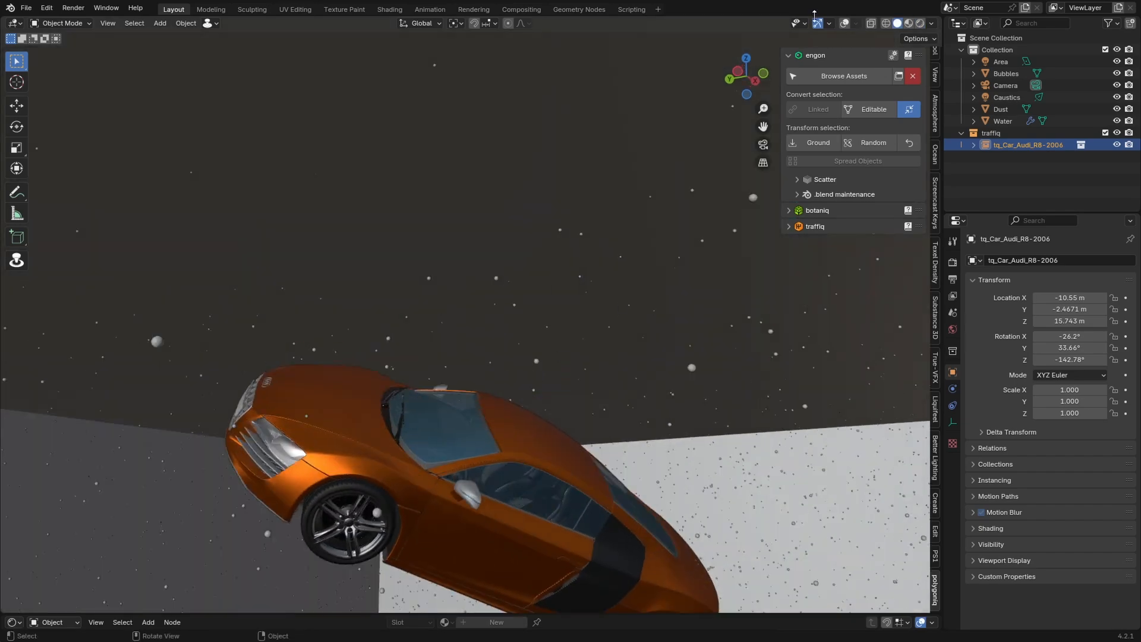
pyautogui.click(845, 24)
pyautogui.moveTo(470, 416)
pyautogui.mouseDown(button='middle')
pyautogui.moveTo(445, 396)
pyautogui.moveTo(463, 423)
pyautogui.mouseUp(button='middle')
pyautogui.click(530, 423)
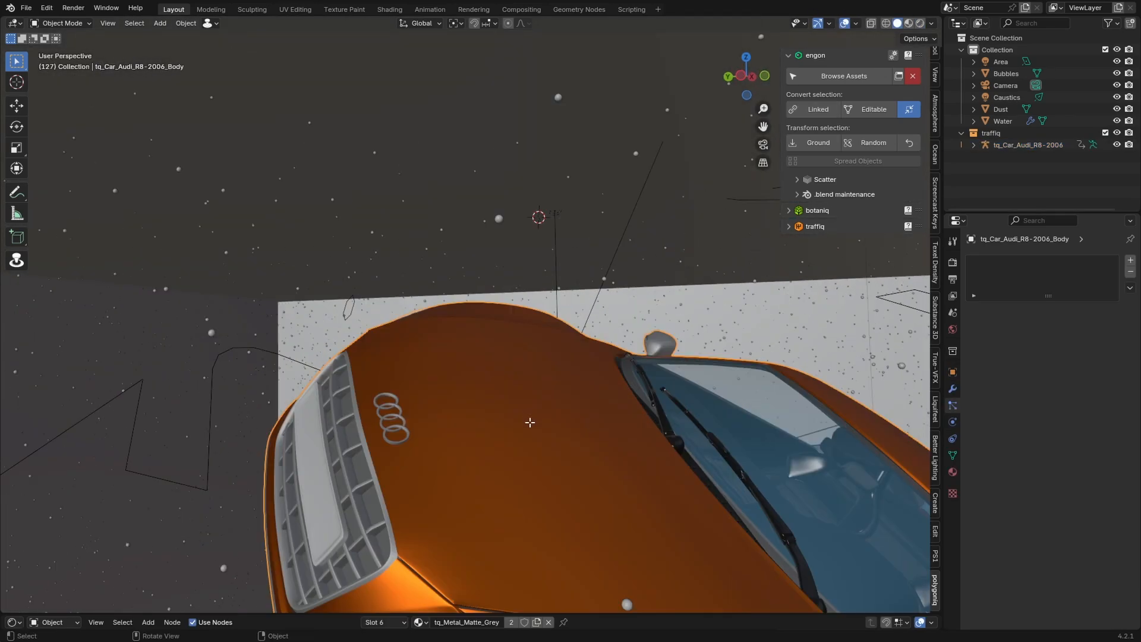
# In the car body mesh, select the linked hood and front fender faces, delimited by seams.
pyautogui.scroll(-2, 530, 423)
pyautogui.press('Tab')
pyautogui.click(517, 391)
pyautogui.hotkey('ctrl', 'l')
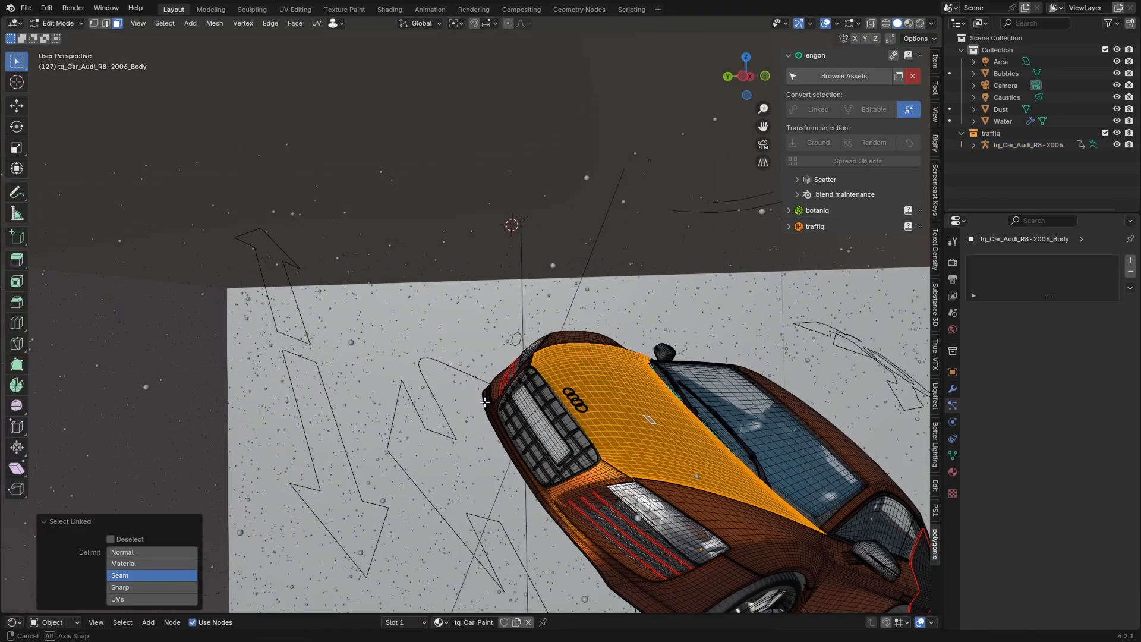
pyautogui.moveTo(517, 391); pyautogui.dragTo(581, 446, button='middle')
pyautogui.moveTo(445, 472); pyautogui.dragTo(455, 509, button='middle')
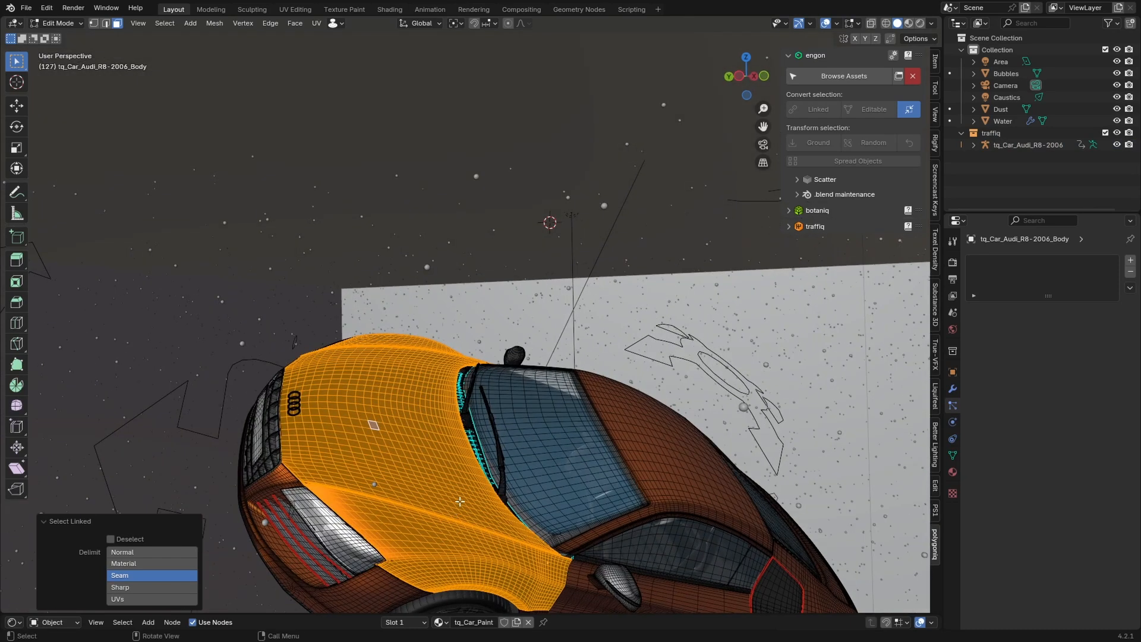
# Duplicate the selected hood and fender faces in place, separate them into their own object and select it.
pyautogui.press('g')
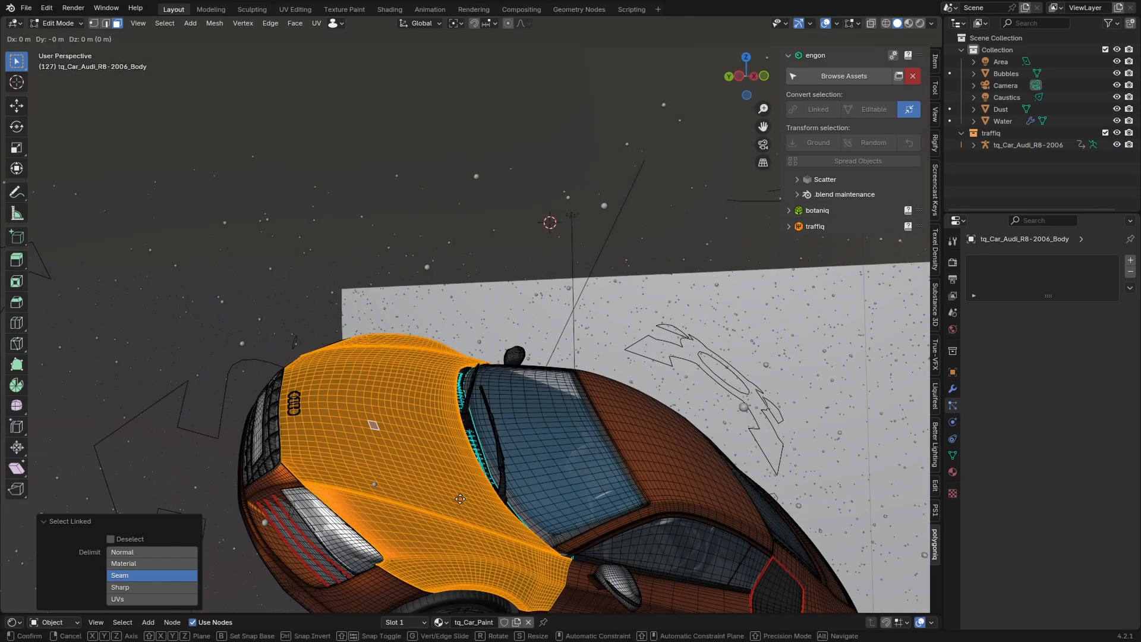
pyautogui.click(526, 462)
pyautogui.press('p')
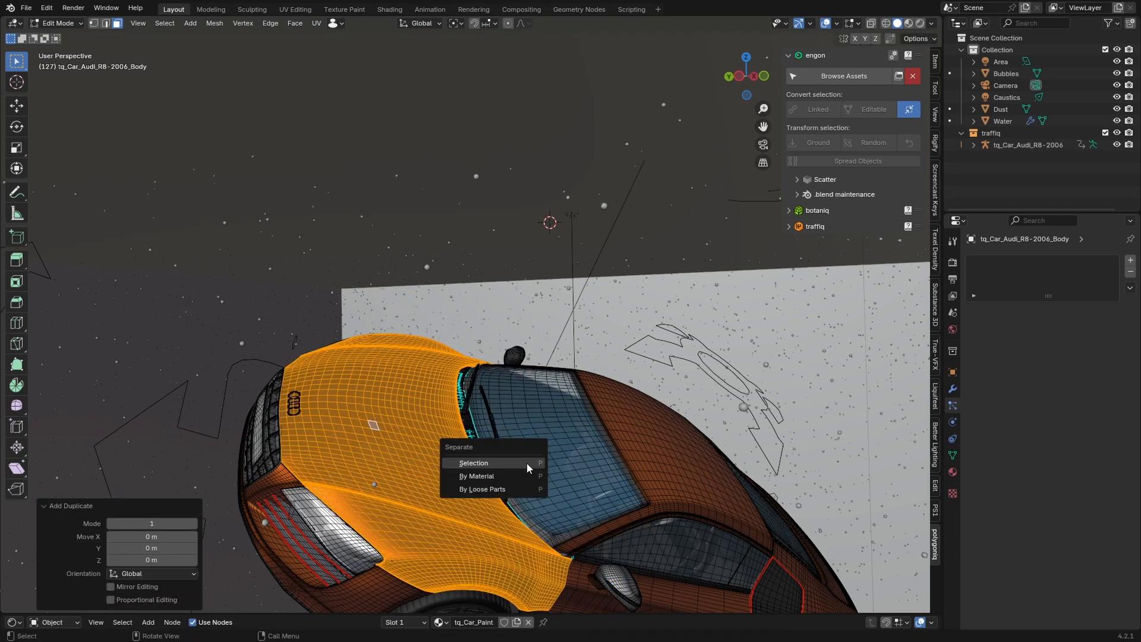
pyautogui.click(526, 462)
pyautogui.press('Tab')
pyautogui.click(436, 443)
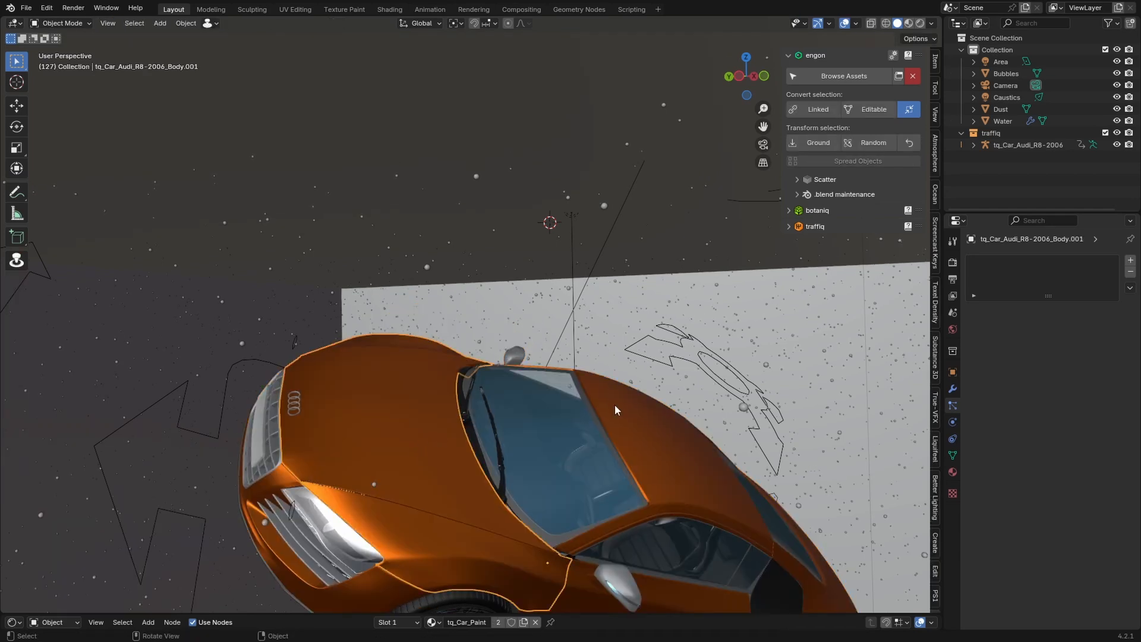
# Move the separated hood object to the collection named Collection and rename it Emitter.
pyautogui.press('m')
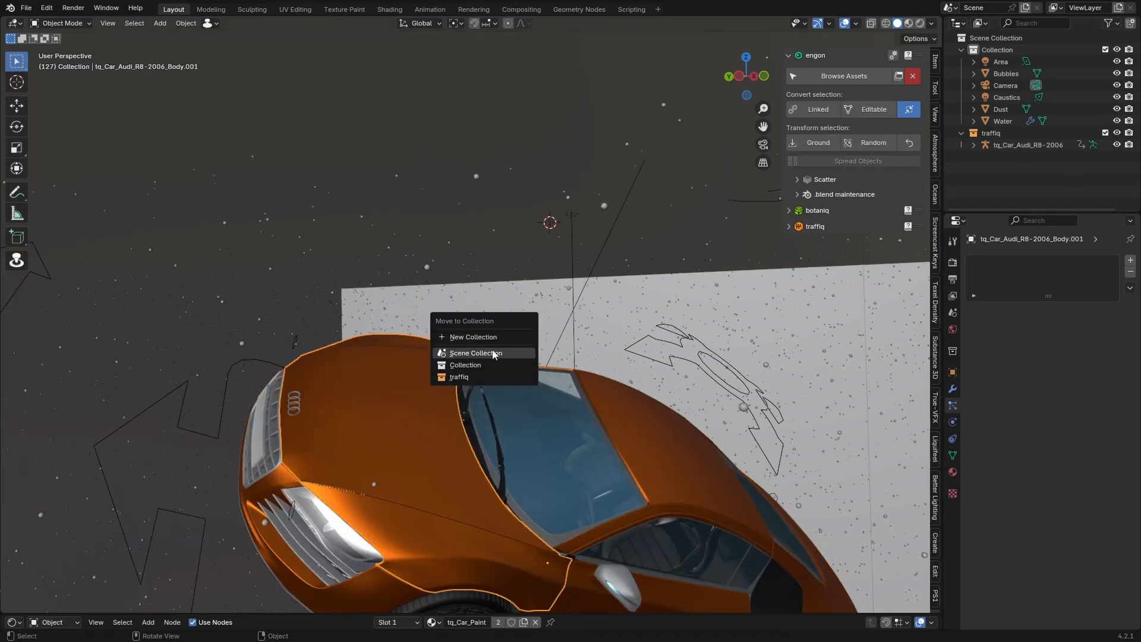
pyautogui.click(465, 364)
pyautogui.doubleClick(1016, 121)
pyautogui.write('E')
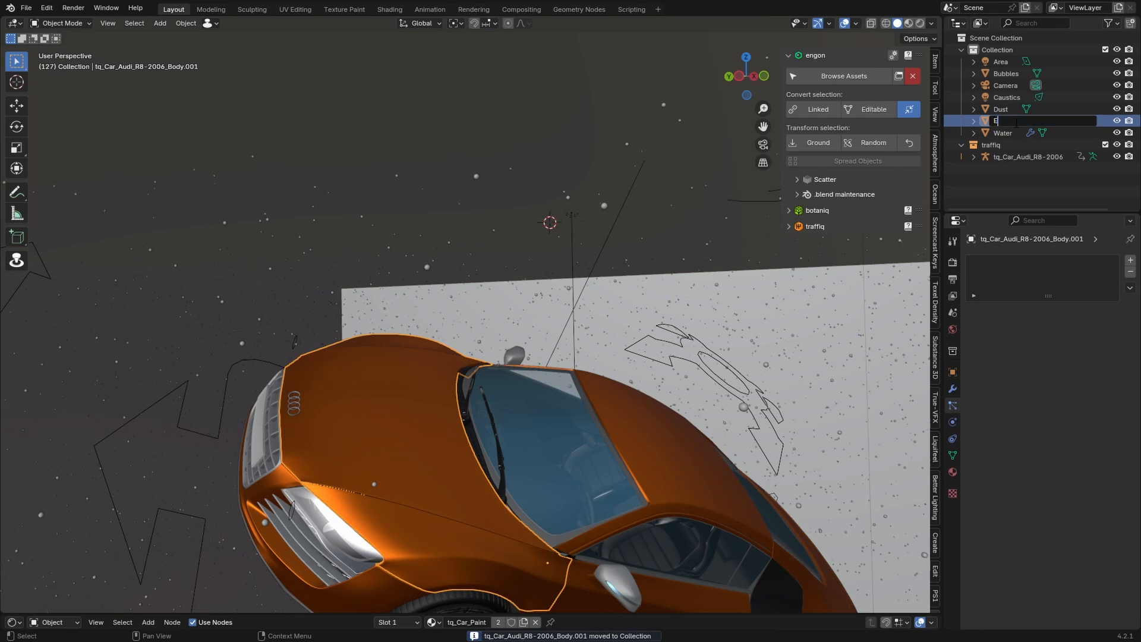
pyautogui.write('mitter')
# Save the file and convert the car rig back to a linked asset.
pyautogui.click(636, 365)
pyautogui.hotkey('ctrl', 's')
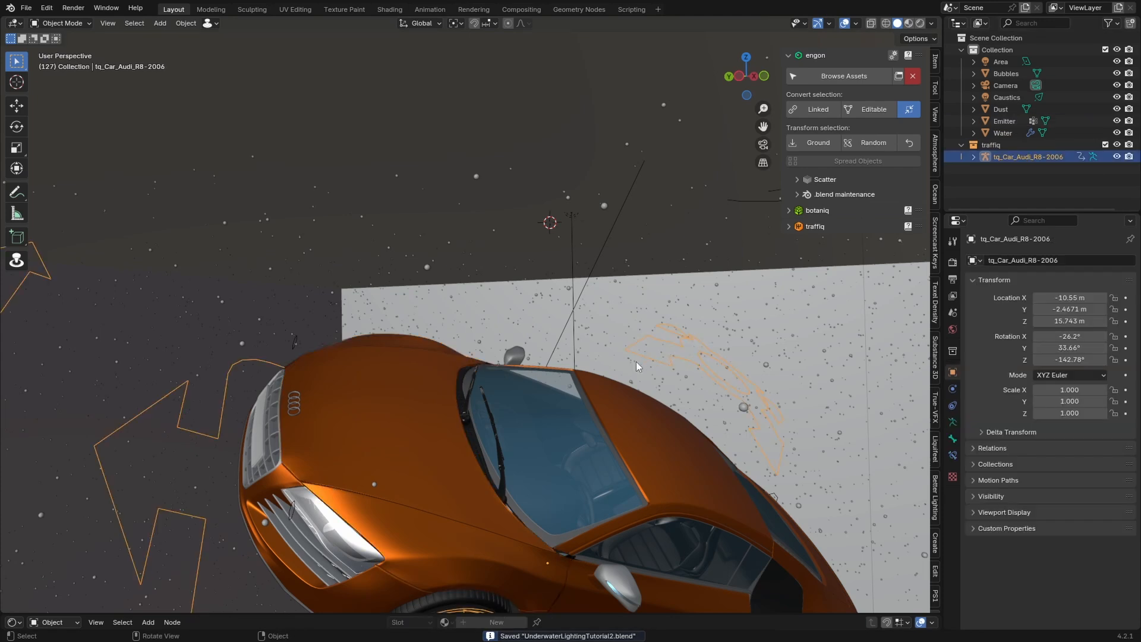
pyautogui.click(817, 110)
pyautogui.hotkey('ctrl', 'v')
pyautogui.moveTo(416, 397); pyautogui.dragTo(500, 411, button='middle')
pyautogui.scroll(-1, 554, 541)
pyautogui.moveTo(556, 540); pyautogui.dragTo(589, 537, button='middle')
pyautogui.keyDown('shift'); pyautogui.moveTo(588, 537); pyautogui.dragTo(464, 583, button='middle'); pyautogui.keyUp('shift')
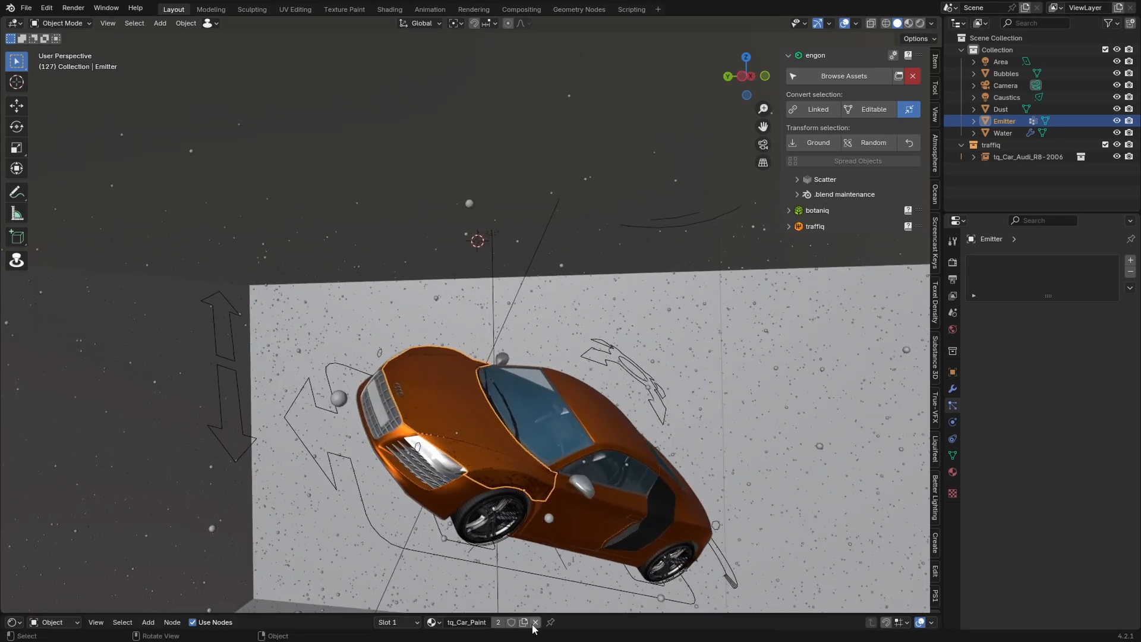
# Remove all material slots from the Emitter object.
pyautogui.click(953, 472)
pyautogui.click(1133, 275)
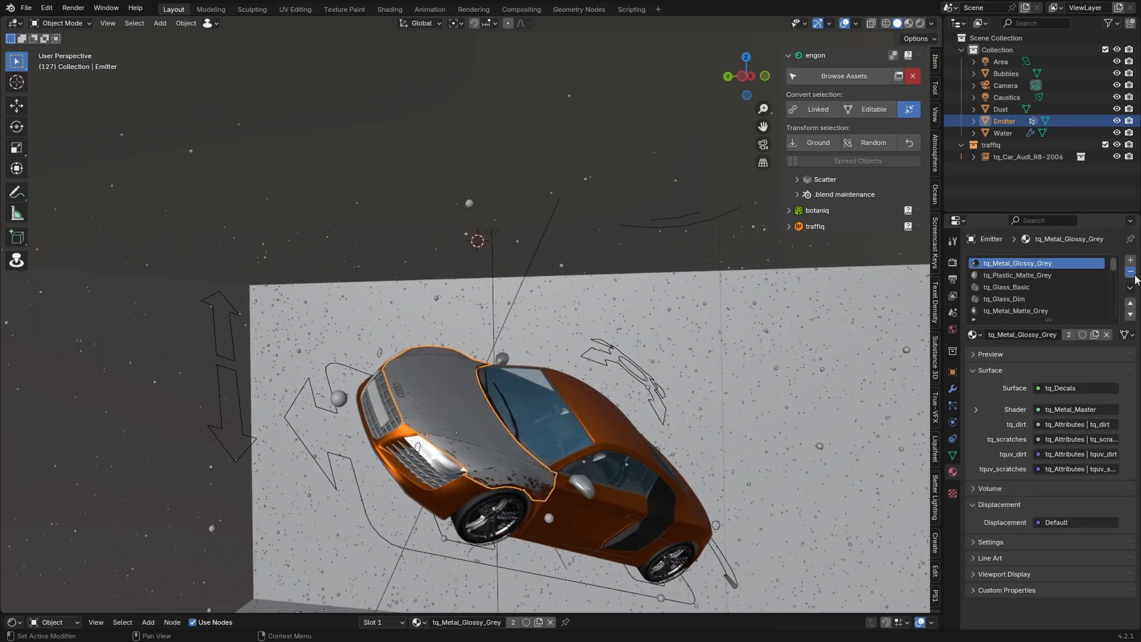
pyautogui.click(1133, 274)
pyautogui.click(1132, 275)
pyautogui.click(1132, 274)
pyautogui.click(1133, 274)
pyautogui.click(1133, 274)
pyautogui.click(1133, 275)
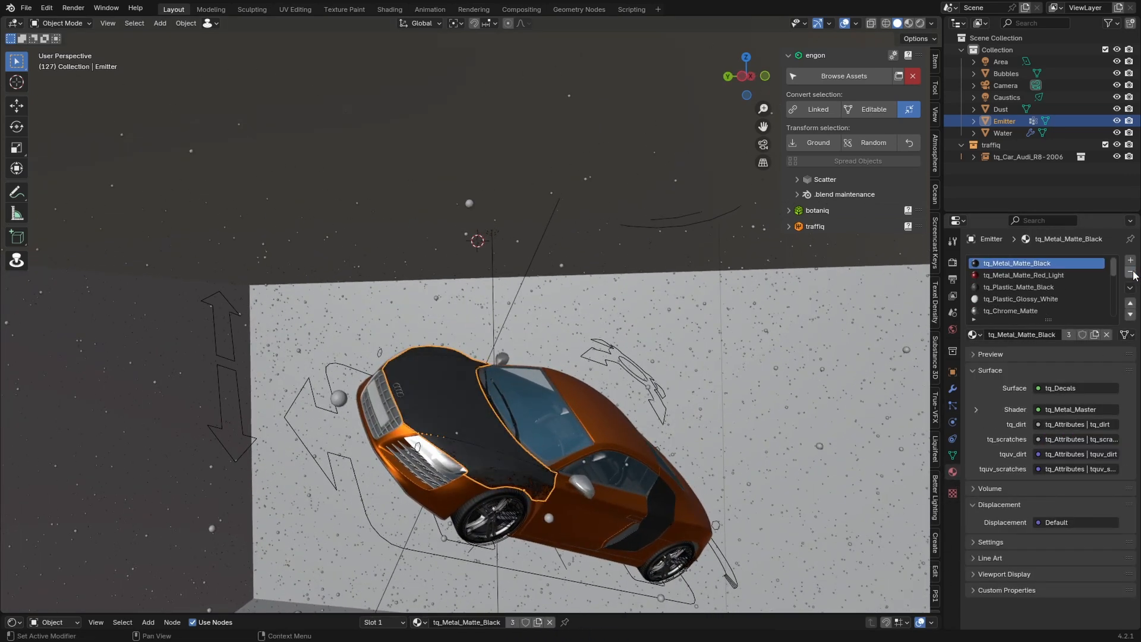
pyautogui.click(1133, 275)
pyautogui.click(1133, 275)
pyautogui.click(1132, 275)
pyautogui.click(1132, 275)
pyautogui.click(1133, 275)
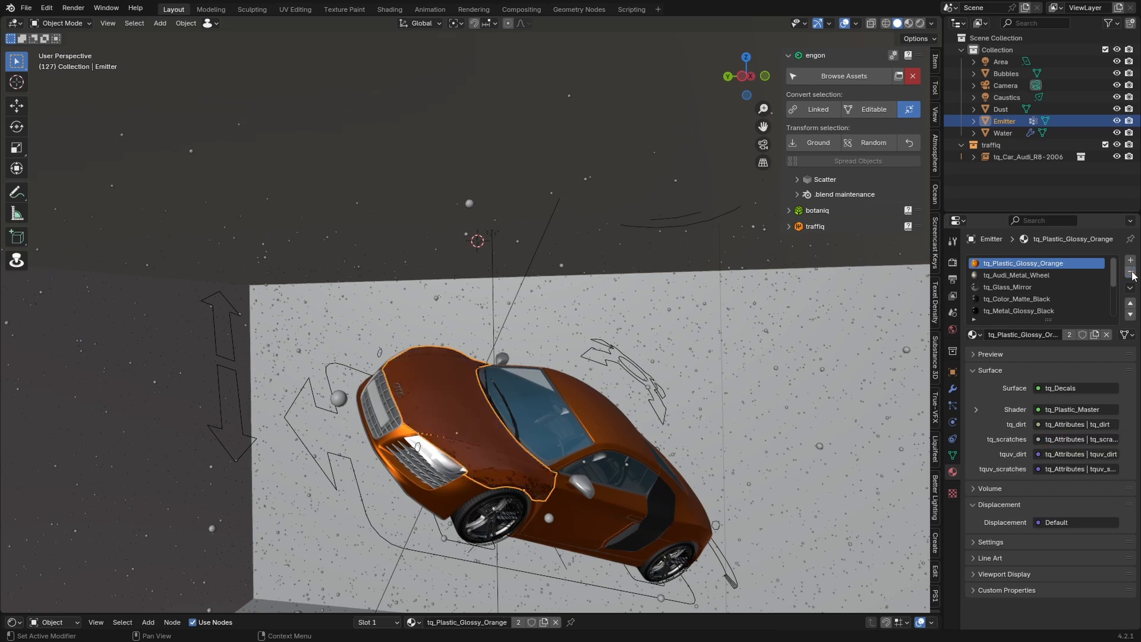
pyautogui.click(1133, 275)
pyautogui.click(1133, 274)
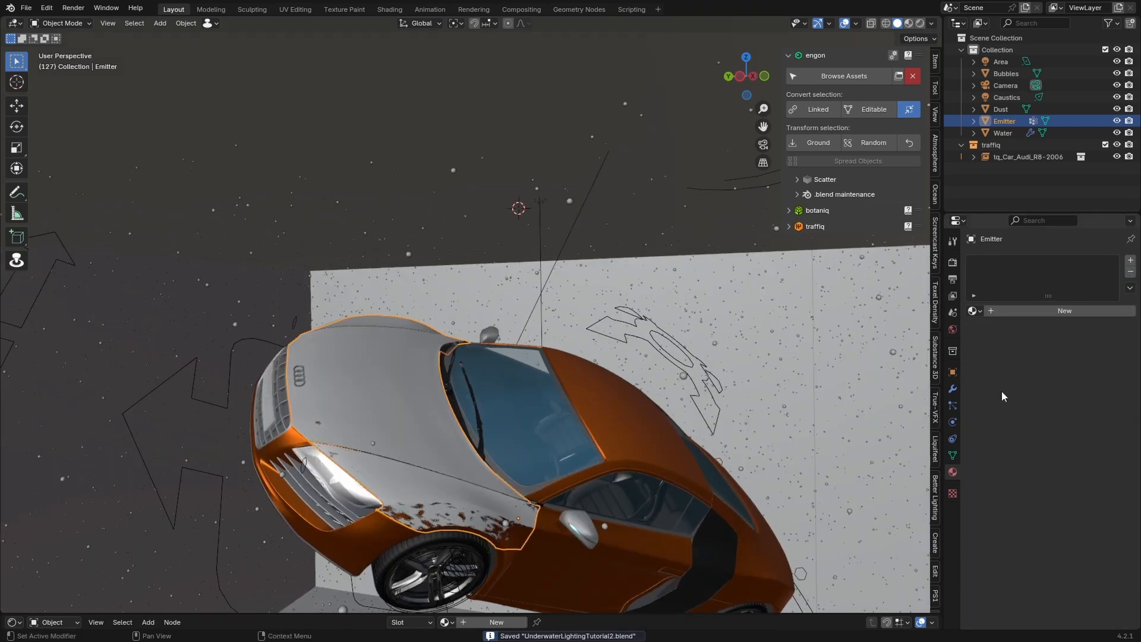
# Add a particle system to the Emitter and name the system and its settings BubbleCrash.
pyautogui.click(953, 405)
pyautogui.click(1131, 260)
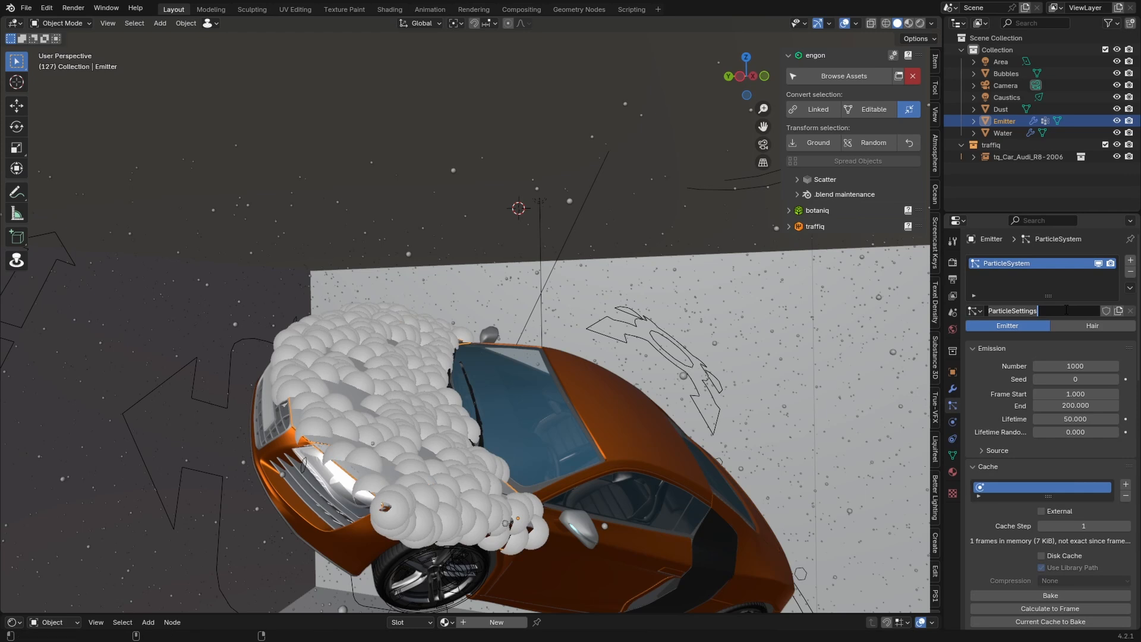
pyautogui.write('Bubble')
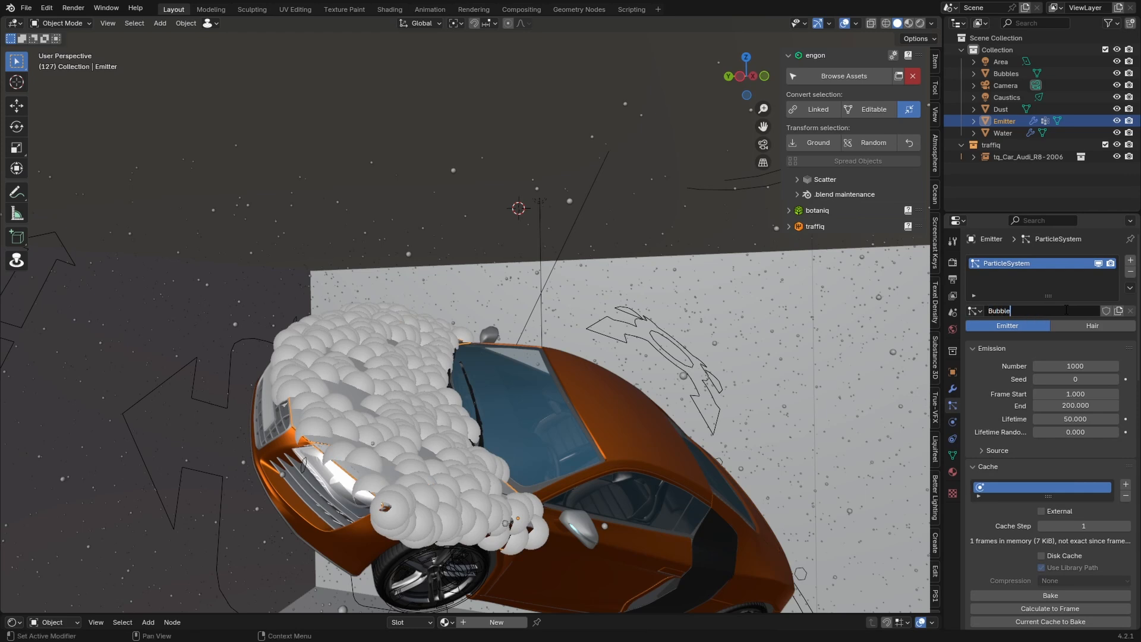
pyautogui.write('Crash')
pyautogui.click(1015, 291)
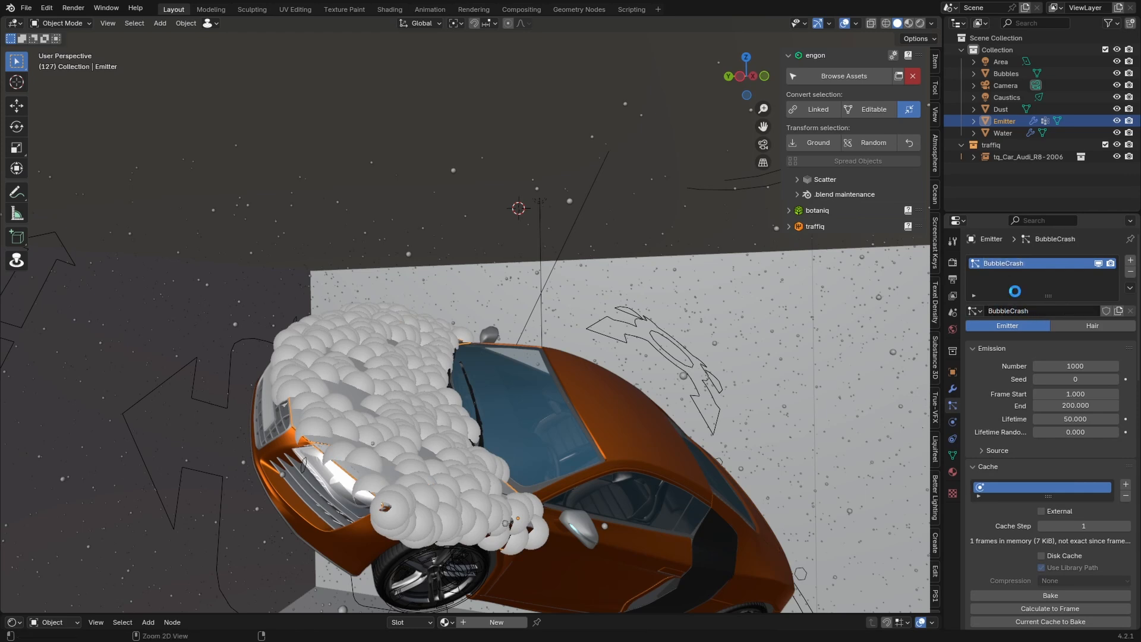
# Set the normal velocity of the BubbleCrash particles to 0 m/s.
pyautogui.click(989, 467)
pyautogui.scroll(-5, 1015, 494)
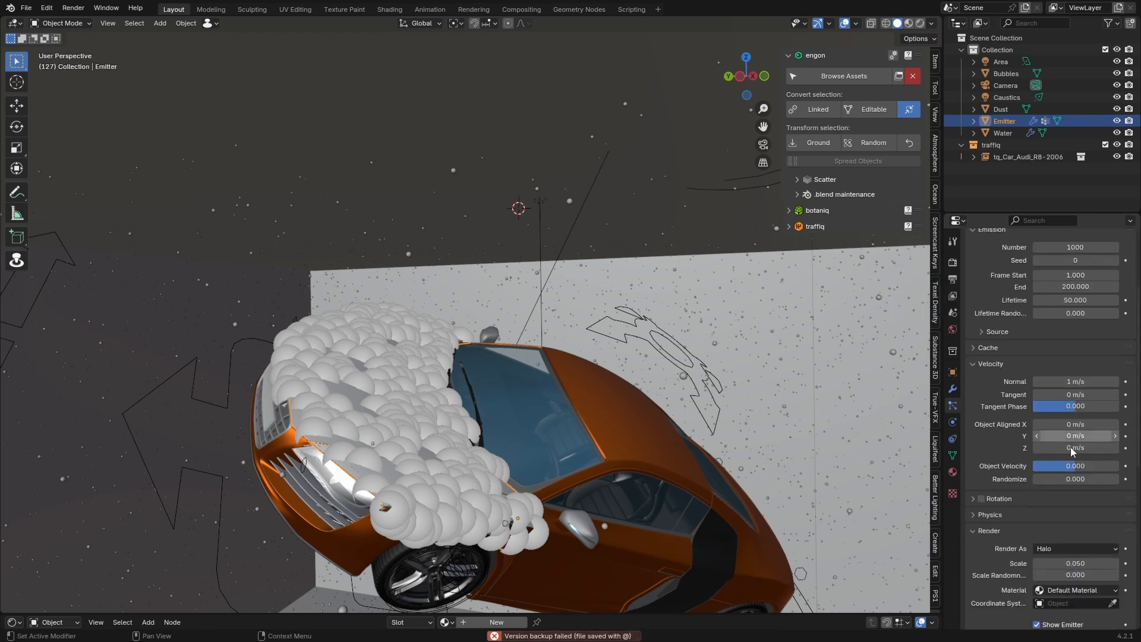
pyautogui.click(1074, 382)
pyautogui.press('Return')
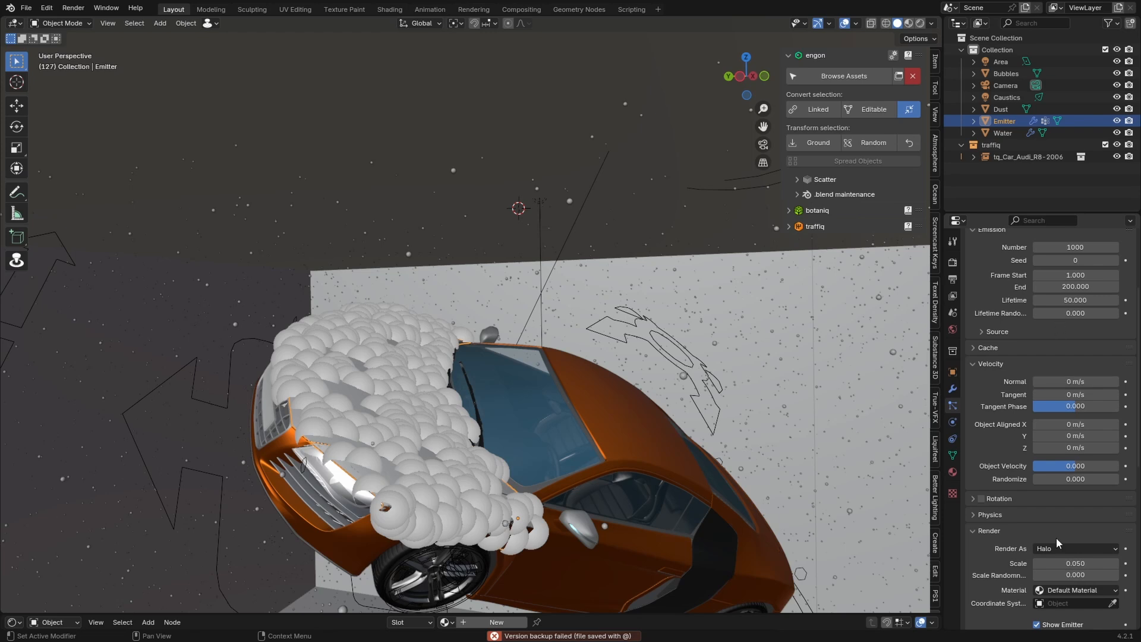
# Render the BubbleCrash particles as an object, using Bubbles as the instance object.
pyautogui.scroll(-5, 1034, 517)
pyautogui.click(1076, 429)
pyautogui.click(1097, 473)
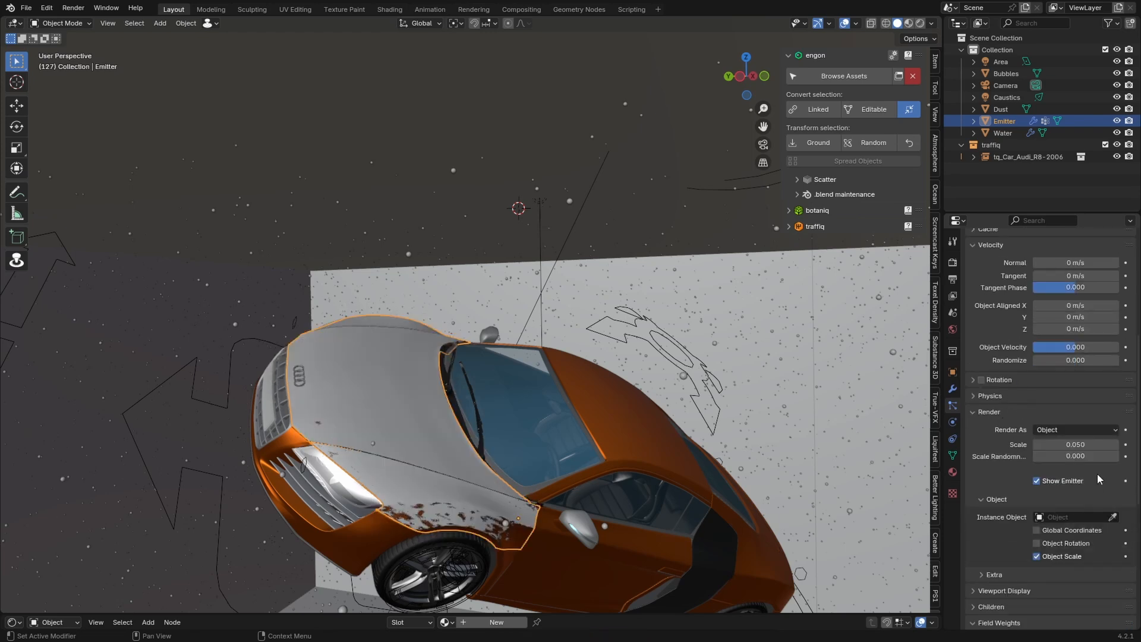
pyautogui.click(1075, 517)
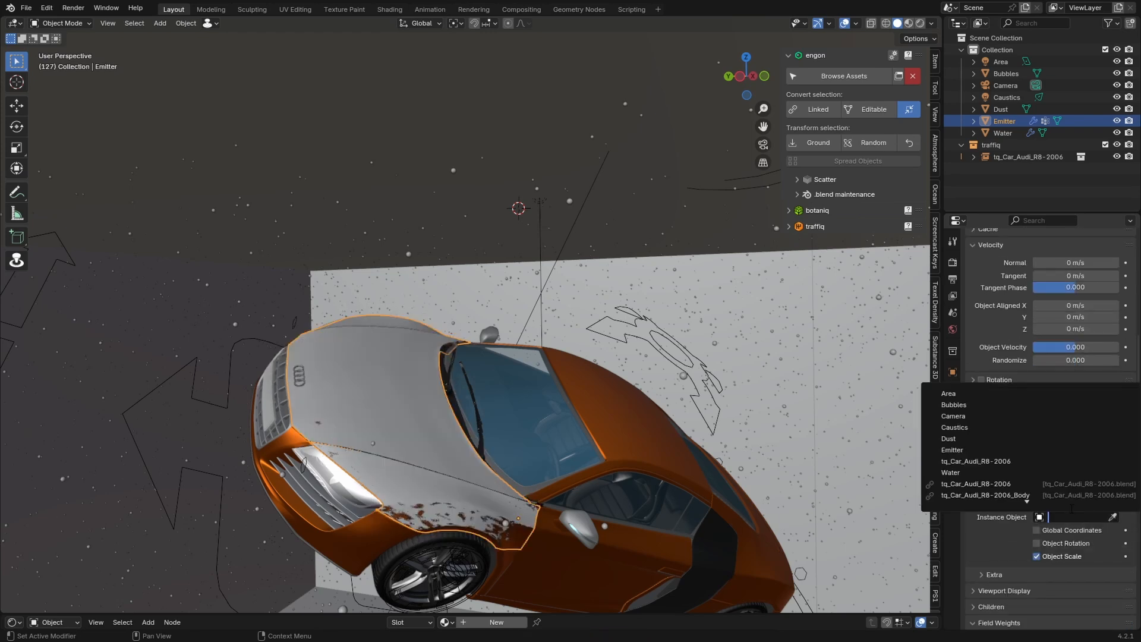
pyautogui.click(990, 405)
# Set the scale randomness of the BubbleCrash particles to 0.8.
pyautogui.scroll(-2, 1069, 401)
pyautogui.click(1076, 408)
pyautogui.write('1')
pyautogui.press('Return')
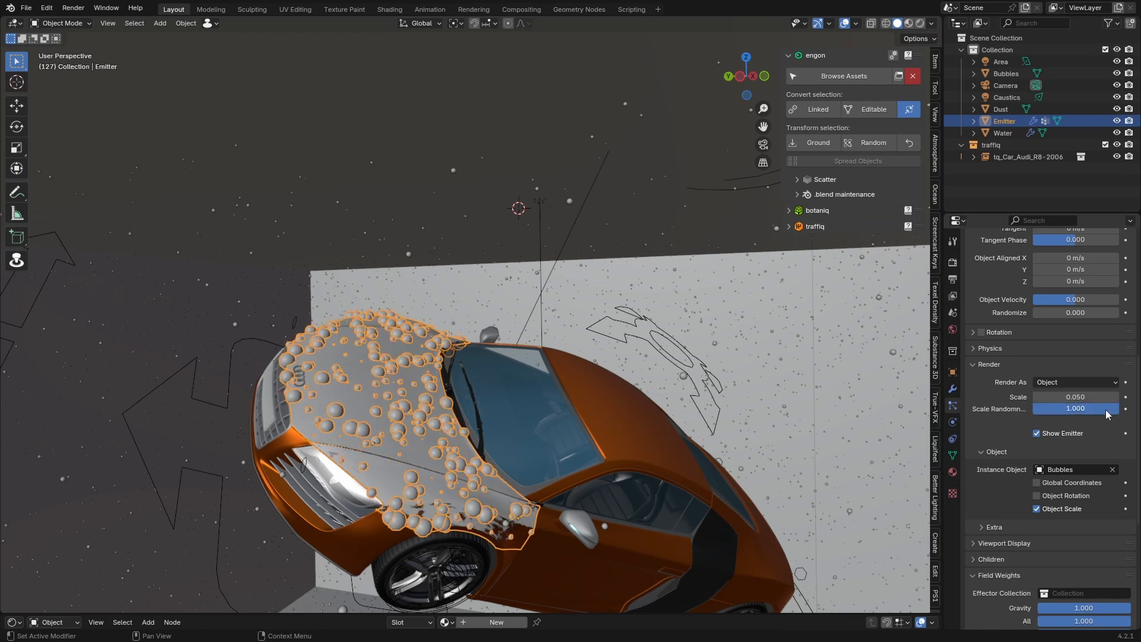
pyautogui.click(1098, 409)
pyautogui.write('.8')
pyautogui.press('Return')
# Set the render scale of the BubbleCrash particles to 0.035.
pyautogui.click(1083, 397)
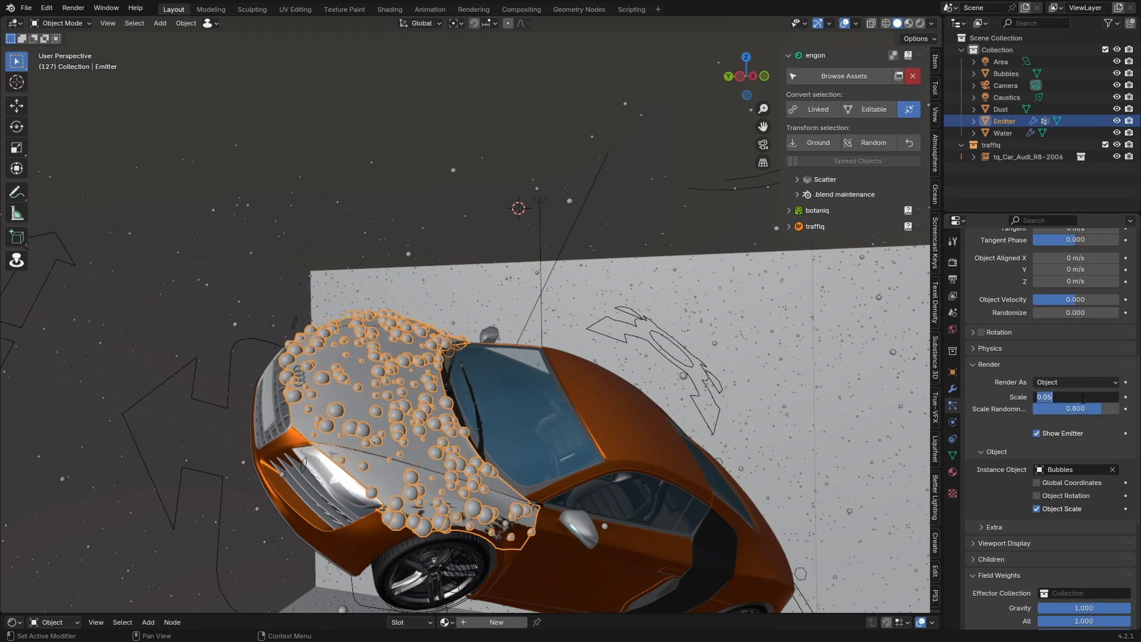
pyautogui.write('.035')
pyautogui.press('Return')
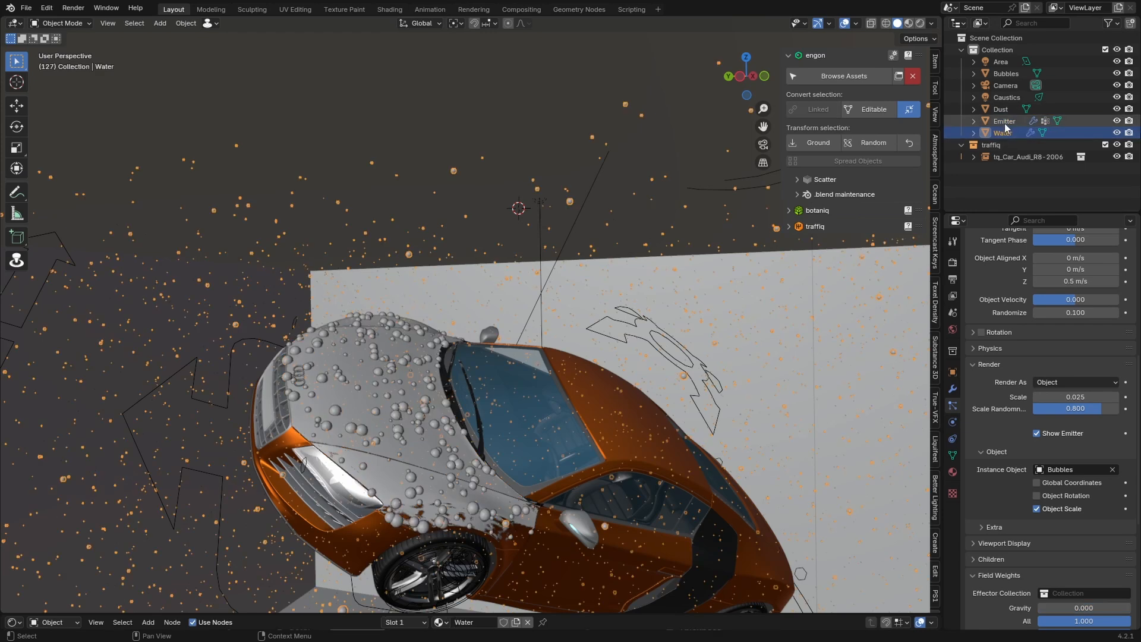
pyautogui.click(1083, 397)
pyautogui.write('.025')
pyautogui.press('Return')
pyautogui.click(1062, 397)
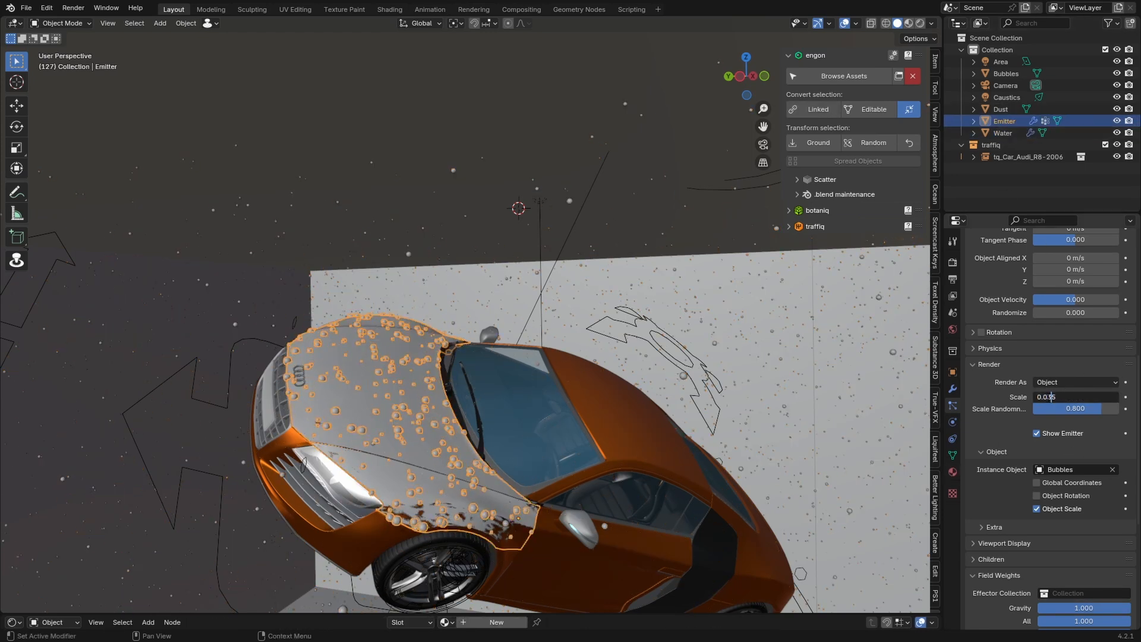
pyautogui.press('Return')
# Set the gravity field weight of the BubbleCrash particles to 0.
pyautogui.scroll(-4, 1052, 416)
pyautogui.press('BackSpace')
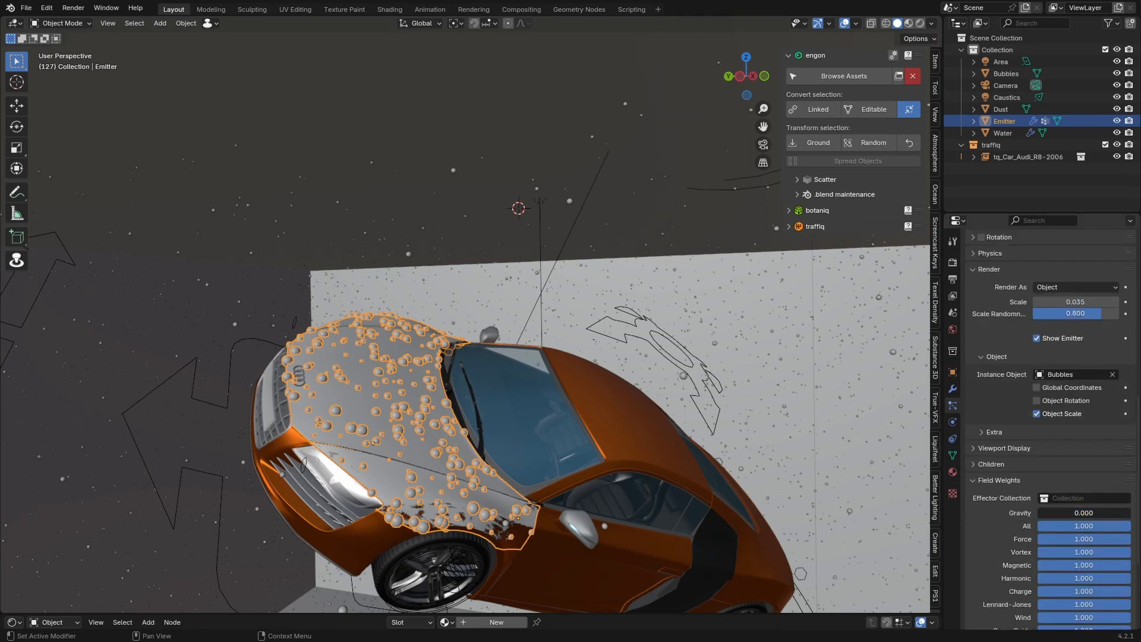
pyautogui.scroll(1, 1012, 540)
pyautogui.scroll(-1, 1012, 540)
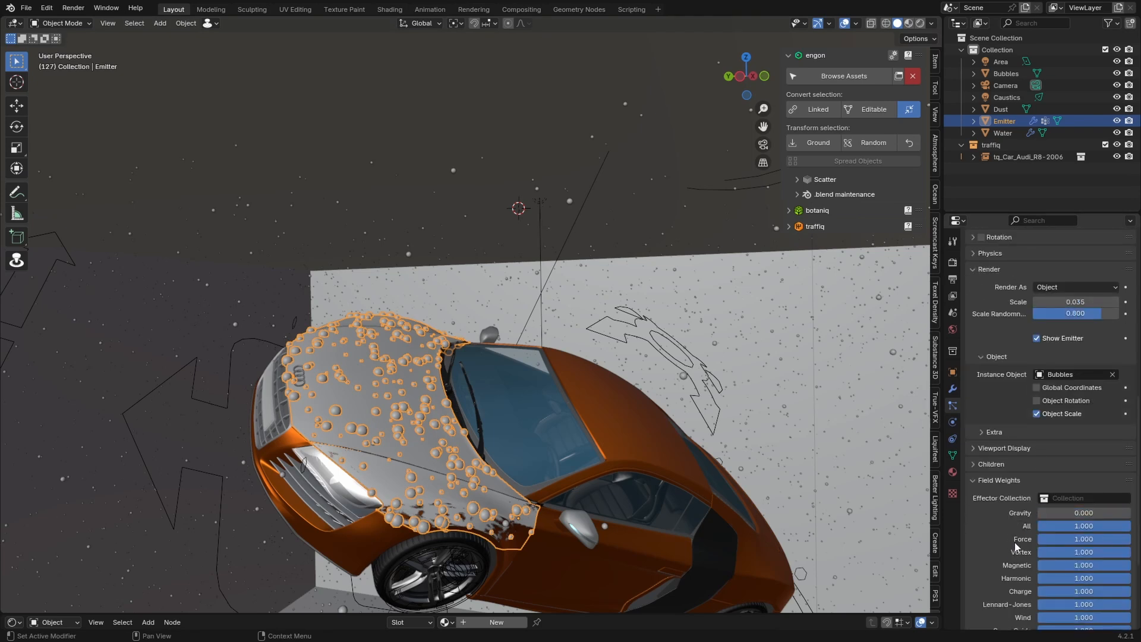
# Turn off Show Emitter for the BubbleCrash render while keeping it on in the viewport display.
pyautogui.click(1023, 449)
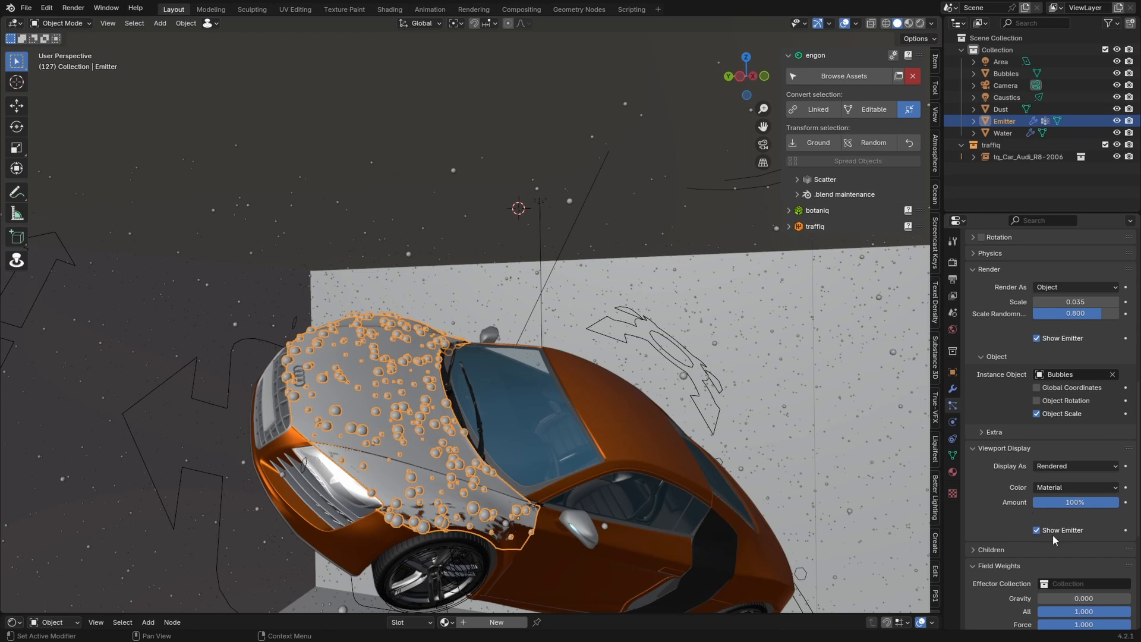
pyautogui.click(1037, 531)
pyautogui.click(1037, 531)
pyautogui.click(1038, 531)
pyautogui.click(1038, 531)
# Try lifting and freely rotating the Emitter above the hood in camera view, and undo the change.
pyautogui.moveTo(500, 406); pyautogui.dragTo(468, 397, button='middle')
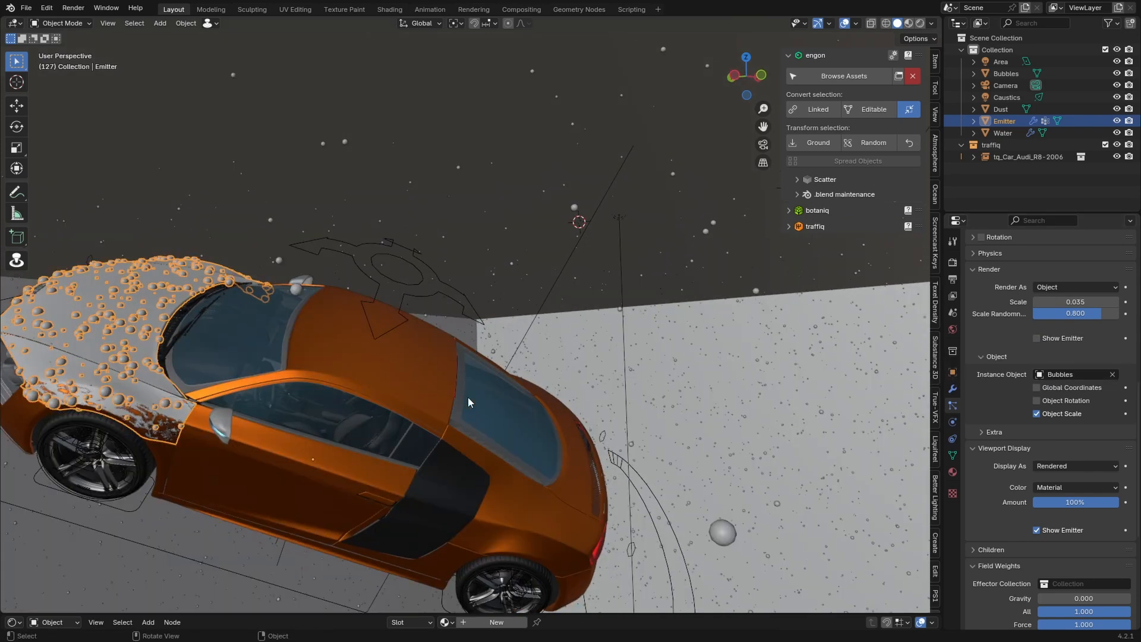
pyautogui.scroll(-2, 468, 397)
pyautogui.press('KP_0')
pyautogui.scroll(2, 497, 376)
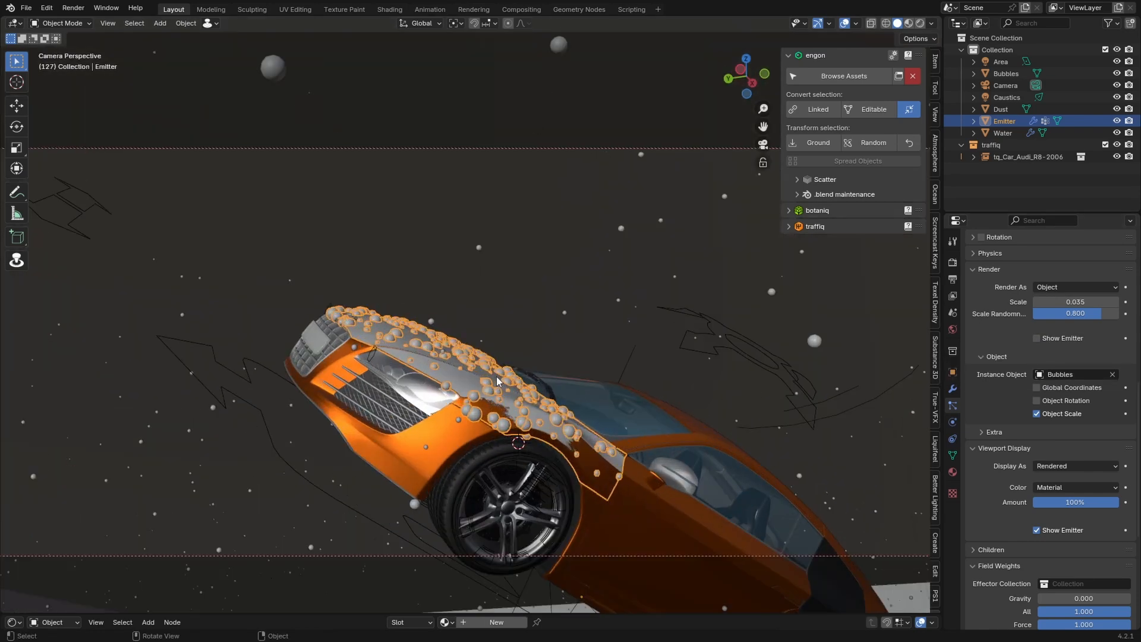
pyautogui.scroll(-2, 497, 376)
pyautogui.press('r')
pyautogui.press('r')
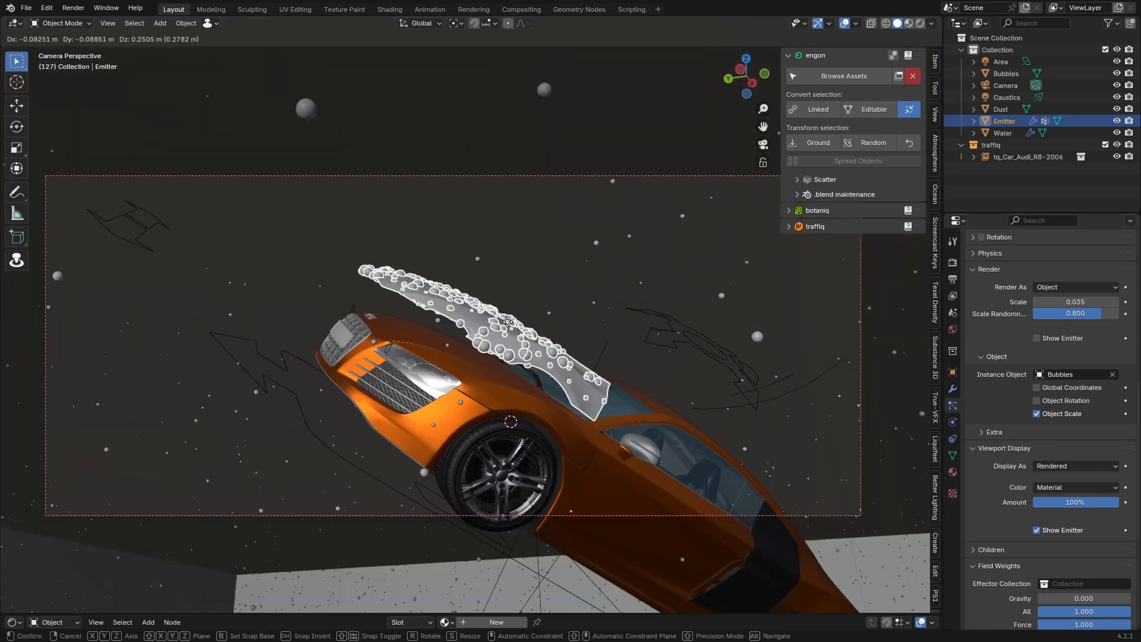
pyautogui.click(562, 321)
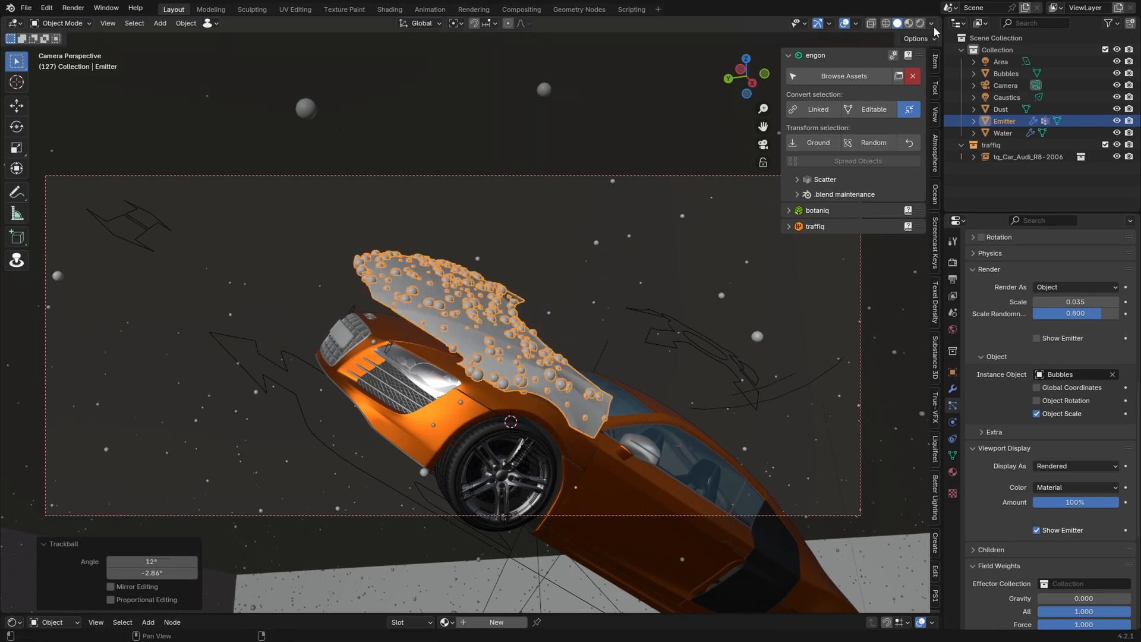
pyautogui.hotkey('ctrl', 'z')
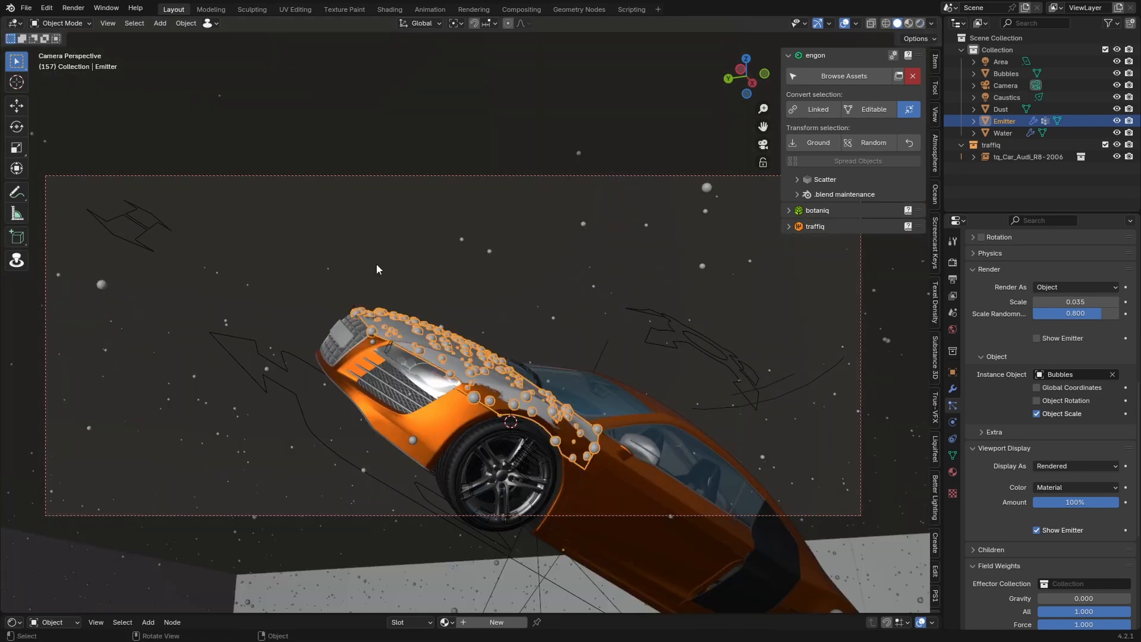
# Preview the bubble animation in camera view and add a Wind force field to the scene.
pyautogui.scroll(10, 991, 431)
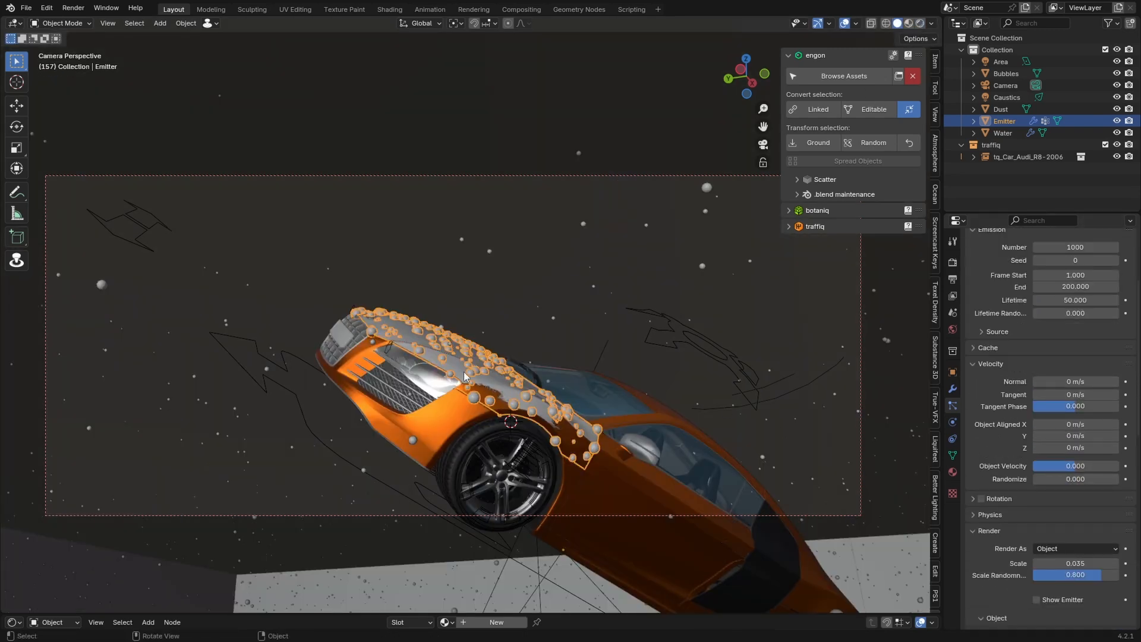
pyautogui.press('space')
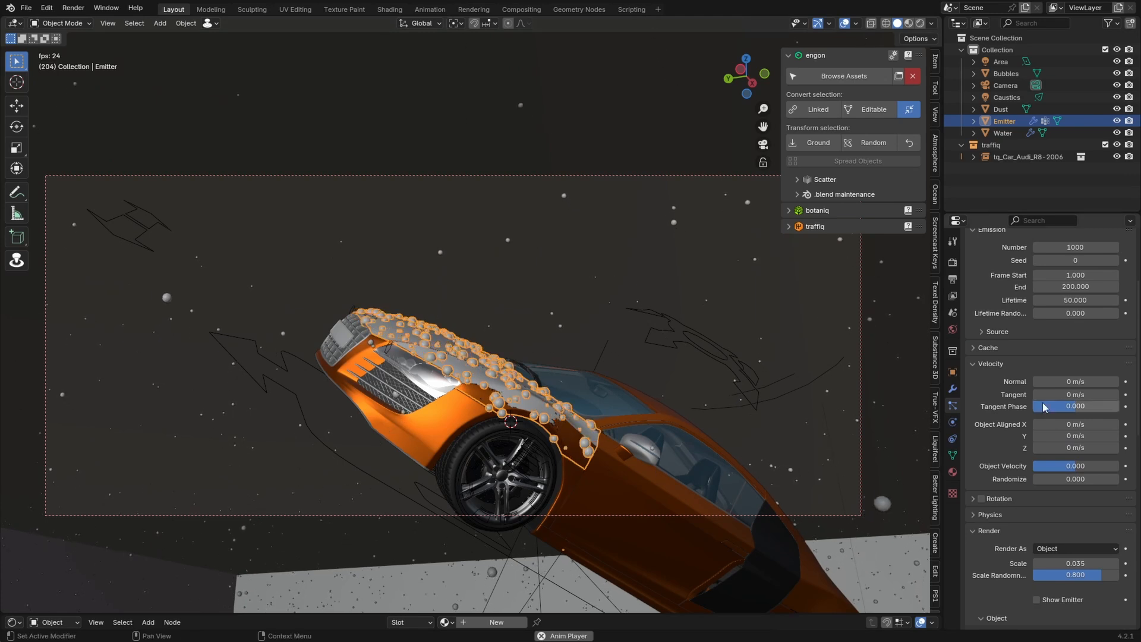
pyautogui.scroll(1, 629, 363)
pyautogui.press('space')
pyautogui.moveTo(629, 362); pyautogui.dragTo(635, 401, button='middle')
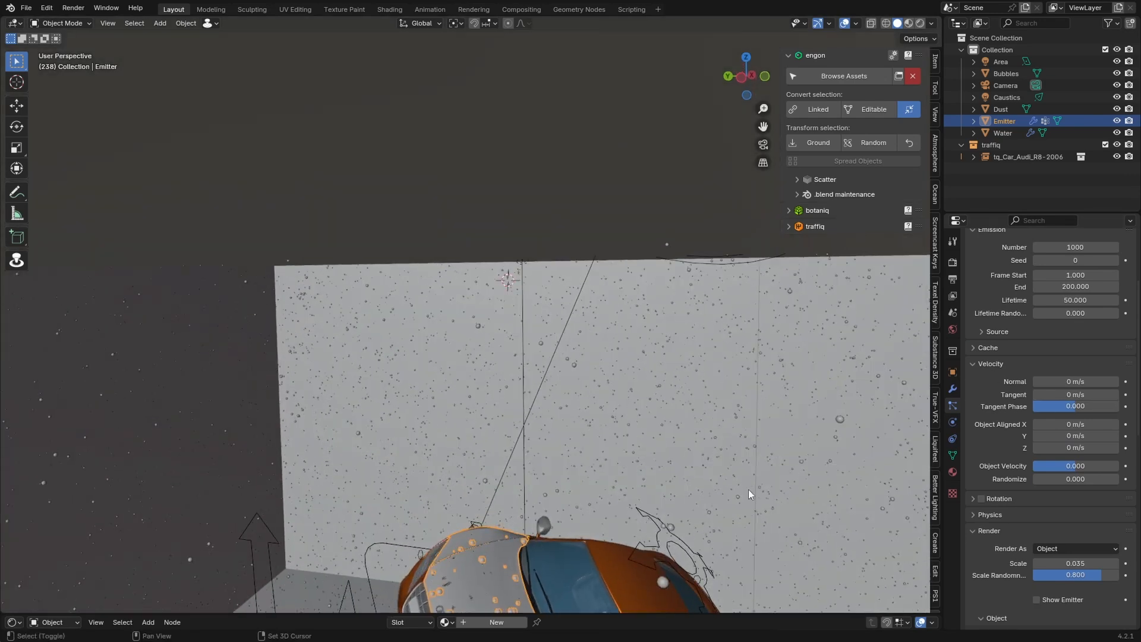
pyautogui.keyDown('shift'); pyautogui.moveTo(748, 490); pyautogui.dragTo(644, 307, button='middle'); pyautogui.keyUp('shift')
pyautogui.scroll(-2, 644, 307)
pyautogui.hotkey('shift', 'a')
pyautogui.moveTo(602, 531)
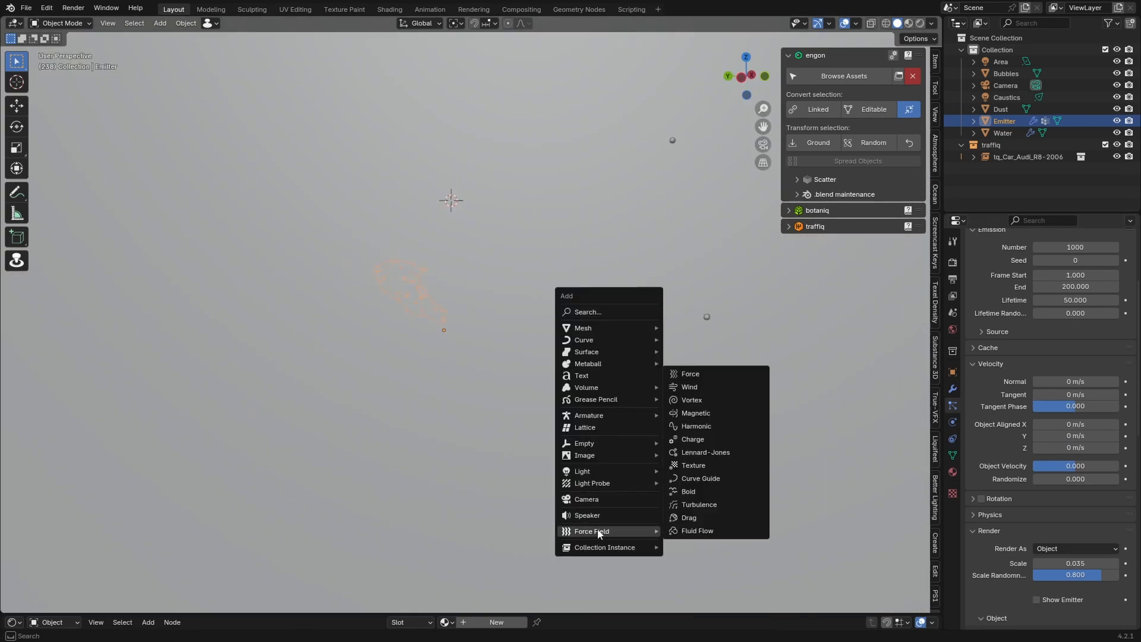
pyautogui.click(690, 387)
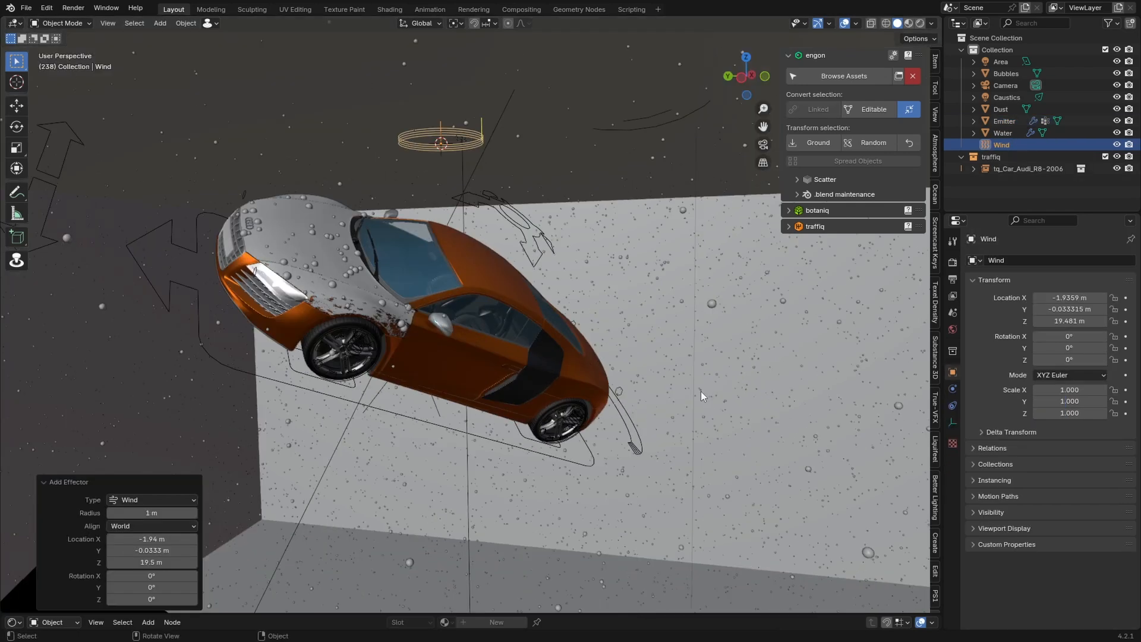
# Snap the Wind force field to the 3D cursor on the car and move it beside and below the car.
pyautogui.press('g')
pyautogui.hotkey('shift', 'z')
pyautogui.rightClick(224, 291)
pyautogui.hotkey('shift', 's')
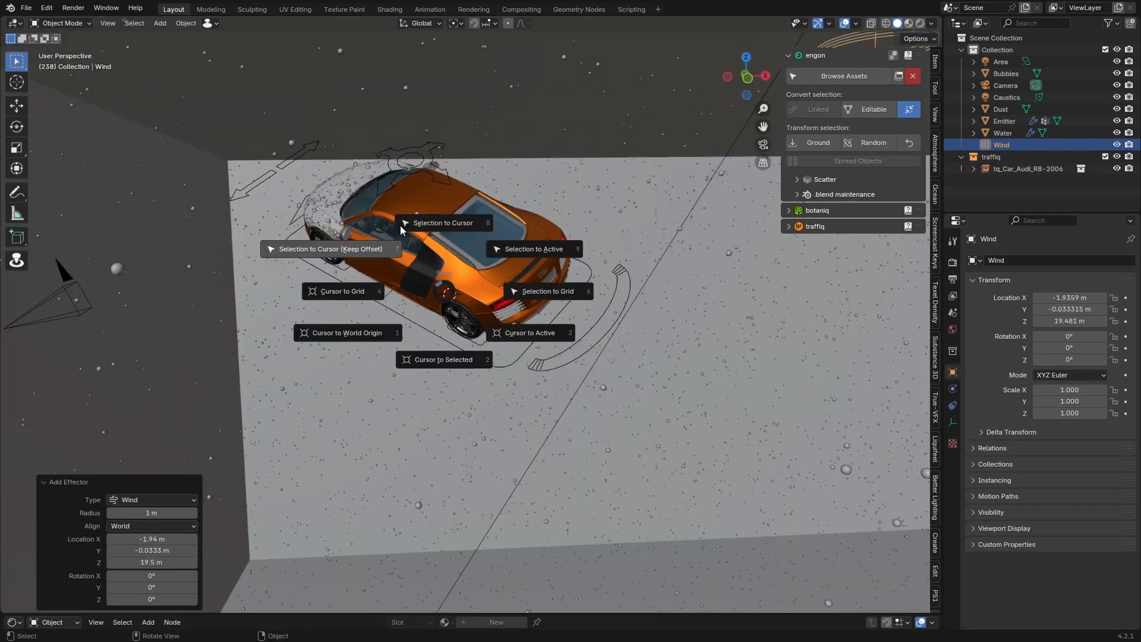
pyautogui.click(401, 225)
pyautogui.moveTo(566, 277); pyautogui.dragTo(549, 284, button='middle')
pyautogui.press('g')
pyautogui.click(361, 381)
# Rotate the Wind force field freely so its arrow points upward toward the front of the car.
pyautogui.press('r')
pyautogui.press('r')
pyautogui.click(364, 397)
pyautogui.press('r')
pyautogui.click(361, 425)
pyautogui.press('r')
pyautogui.press('r')
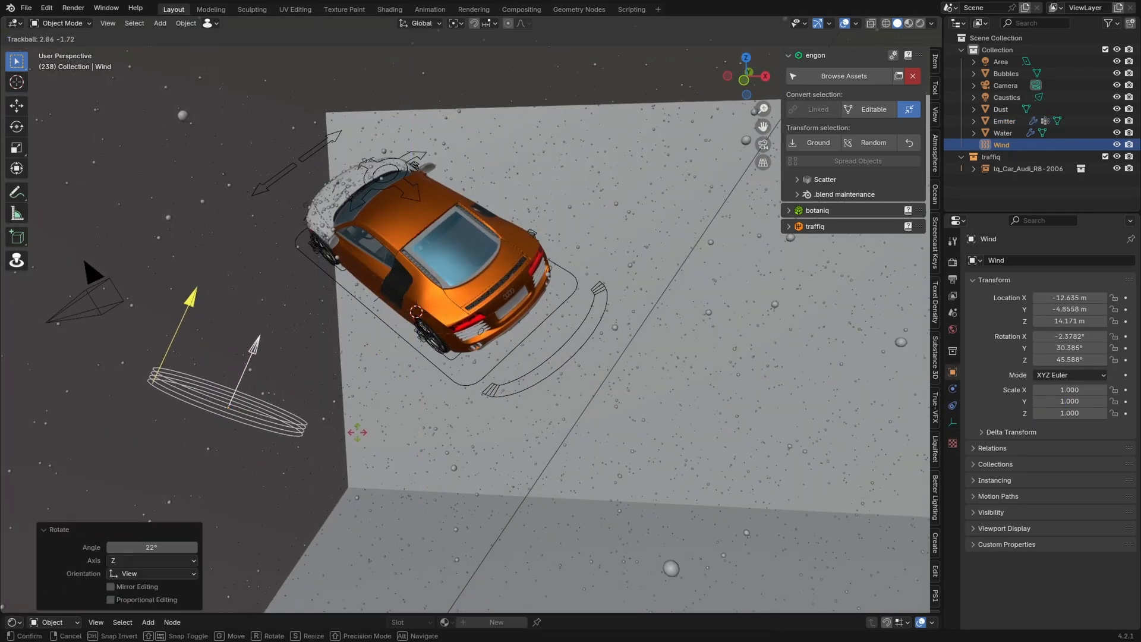
pyautogui.click(355, 423)
pyautogui.press('r')
pyautogui.click(470, 256)
pyautogui.press('r')
pyautogui.press('r')
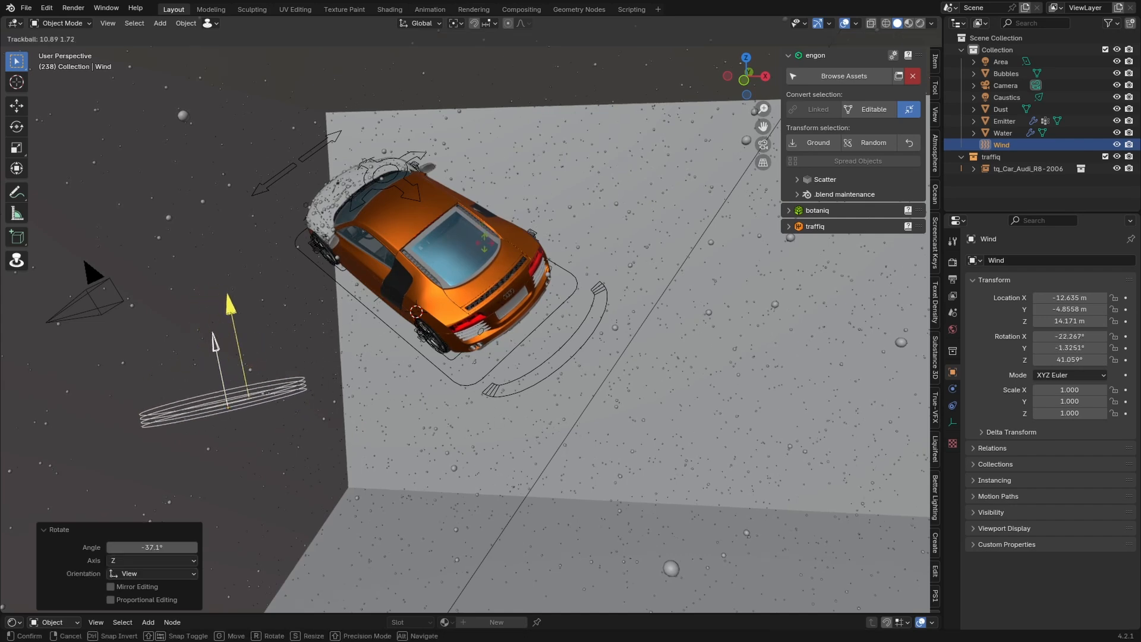
pyautogui.click(483, 245)
# Move the Wind force field under the car and fine-tune its rotation so it blows up toward the hood.
pyautogui.press('g')
pyautogui.click(587, 249)
pyautogui.press('r')
pyautogui.press('r')
pyautogui.click(579, 231)
pyautogui.moveTo(470, 345); pyautogui.dragTo(481, 297, button='middle')
pyautogui.press('r')
pyautogui.press('r')
pyautogui.click(416, 320)
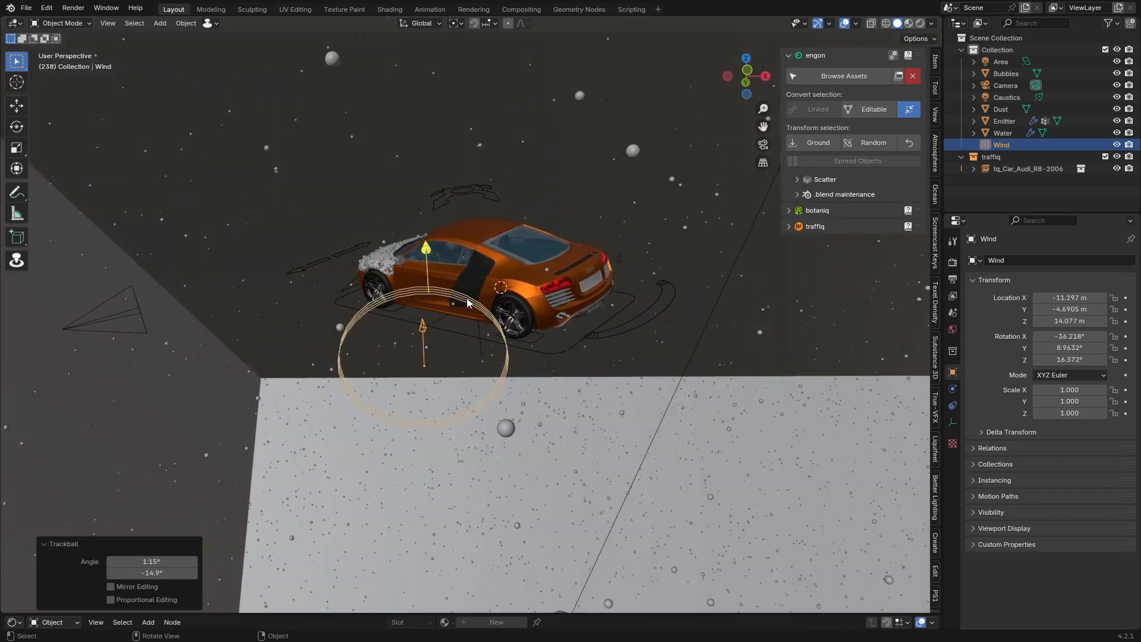
pyautogui.moveTo(416, 320); pyautogui.dragTo(434, 250, button='middle')
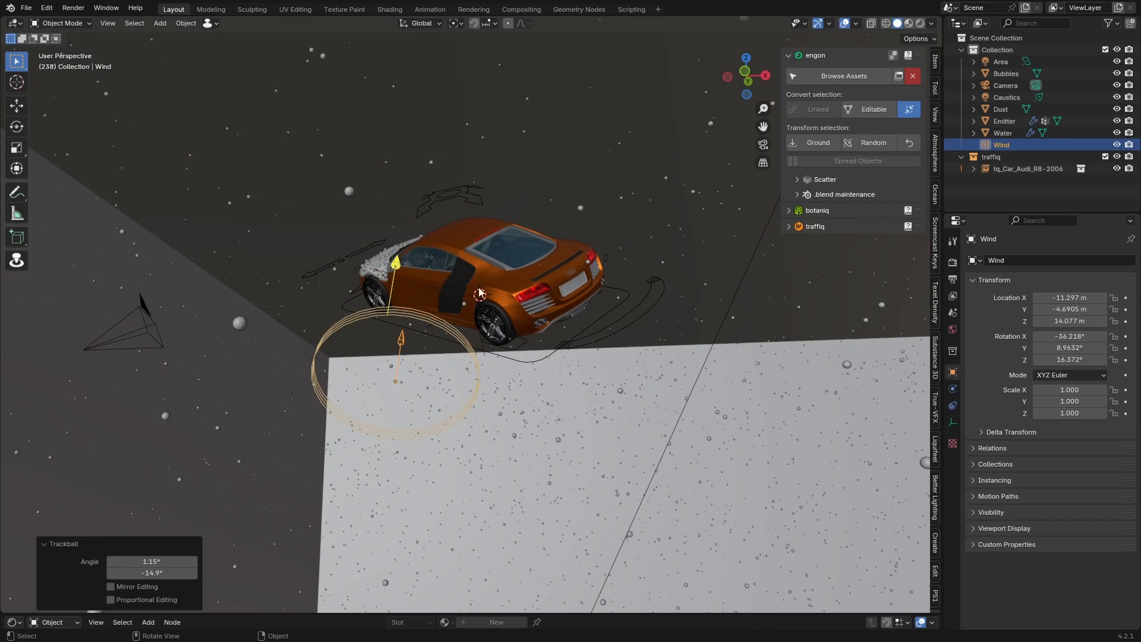
pyautogui.moveTo(481, 293); pyautogui.dragTo(613, 410, button='middle')
pyautogui.press('r')
pyautogui.click(865, 427)
# Set the Wind force field's strength to 200 and check the bubbles in camera view.
pyautogui.click(953, 389)
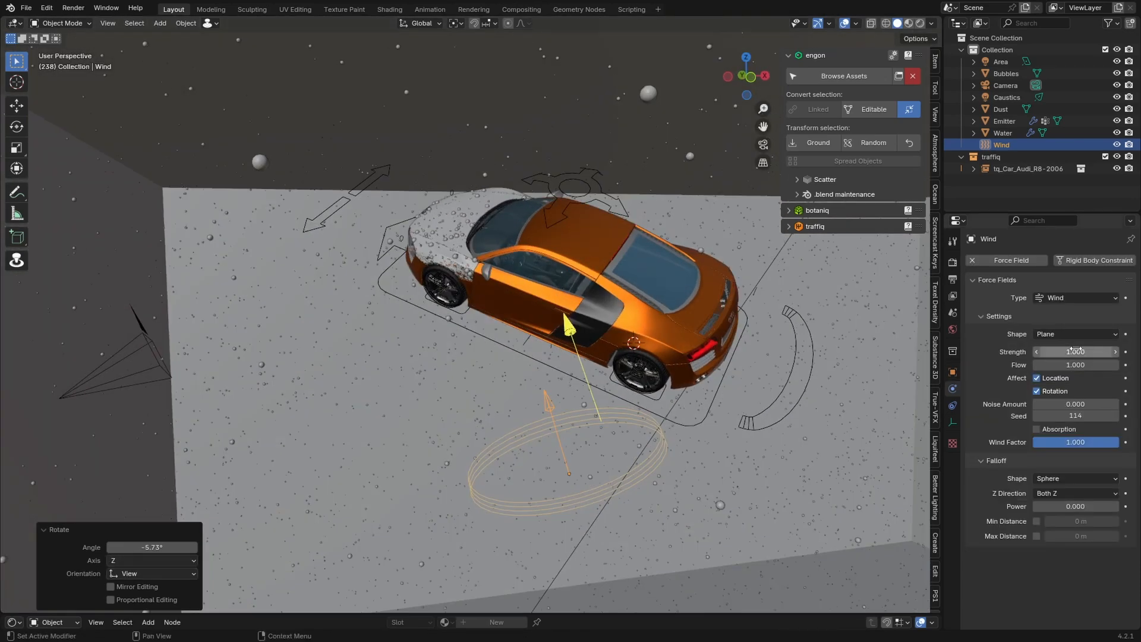
pyautogui.moveTo(1076, 351)
pyautogui.mouseDown()
pyautogui.moveTo(1126, 350)
pyautogui.moveTo(1066, 352)
pyautogui.mouseUp()
pyautogui.click(1066, 351)
pyautogui.write('200')
pyautogui.press('Return')
pyautogui.moveTo(516, 360); pyautogui.dragTo(569, 352, button='middle')
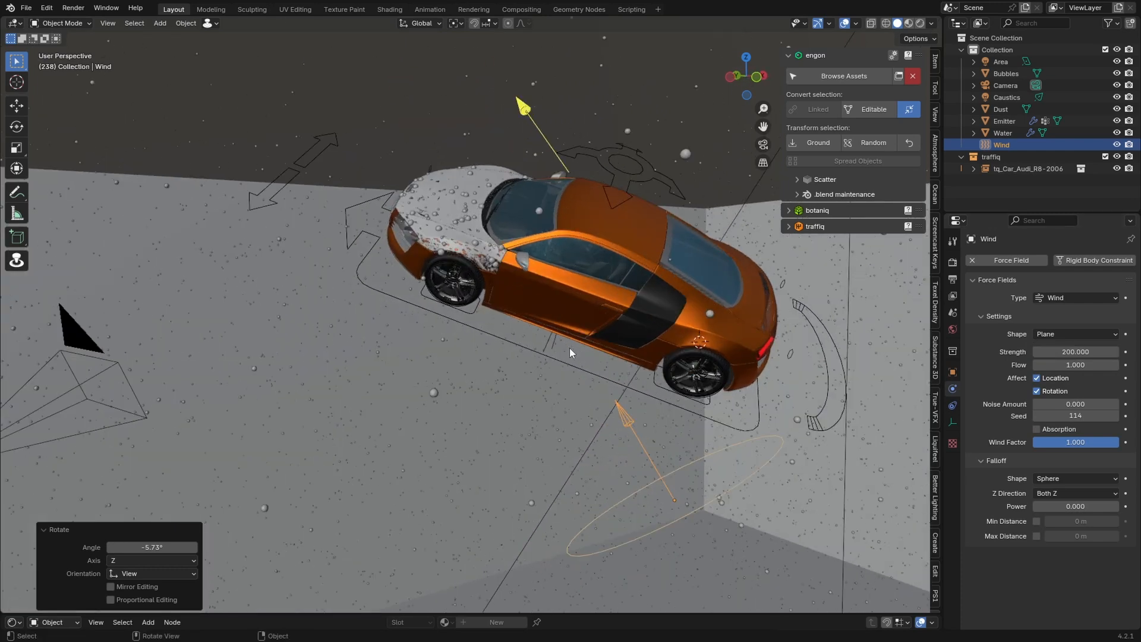
pyautogui.press('KP_0')
pyautogui.scroll(-3, 569, 347)
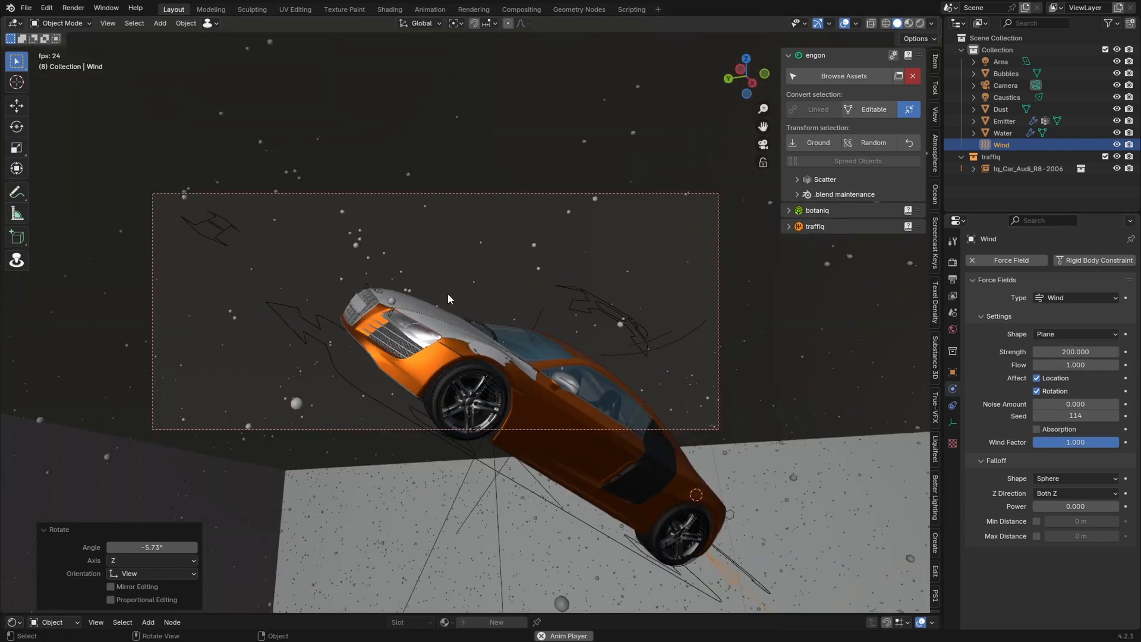
# Try a Wind strength of 100, and reduce it to 10.
pyautogui.click(1073, 352)
pyautogui.write('10')
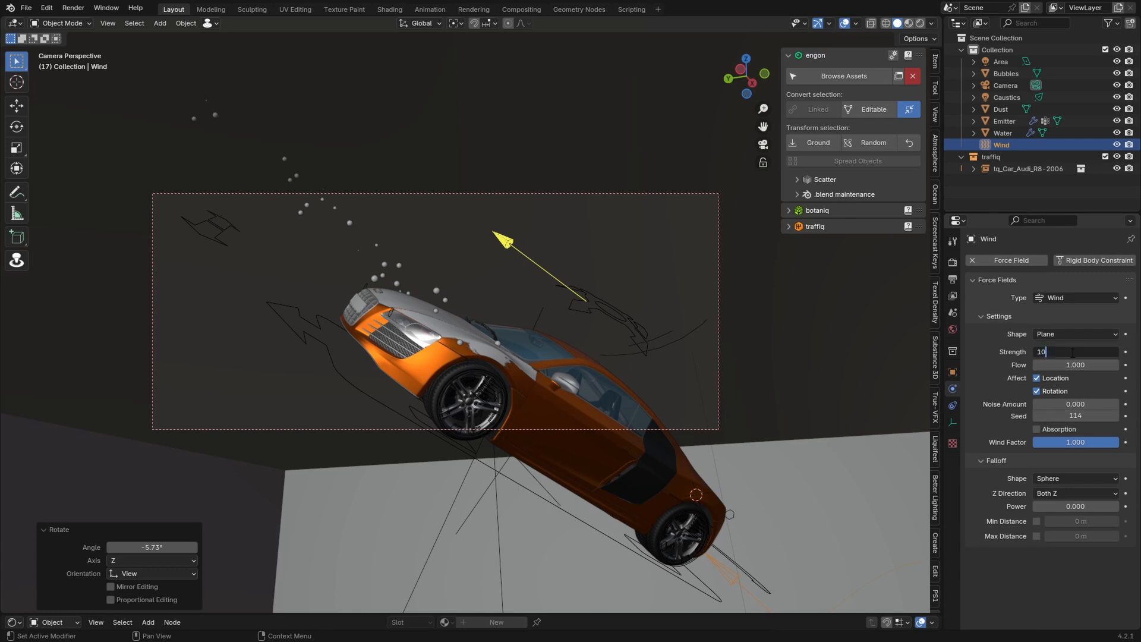
pyautogui.write('0')
pyautogui.press('Return')
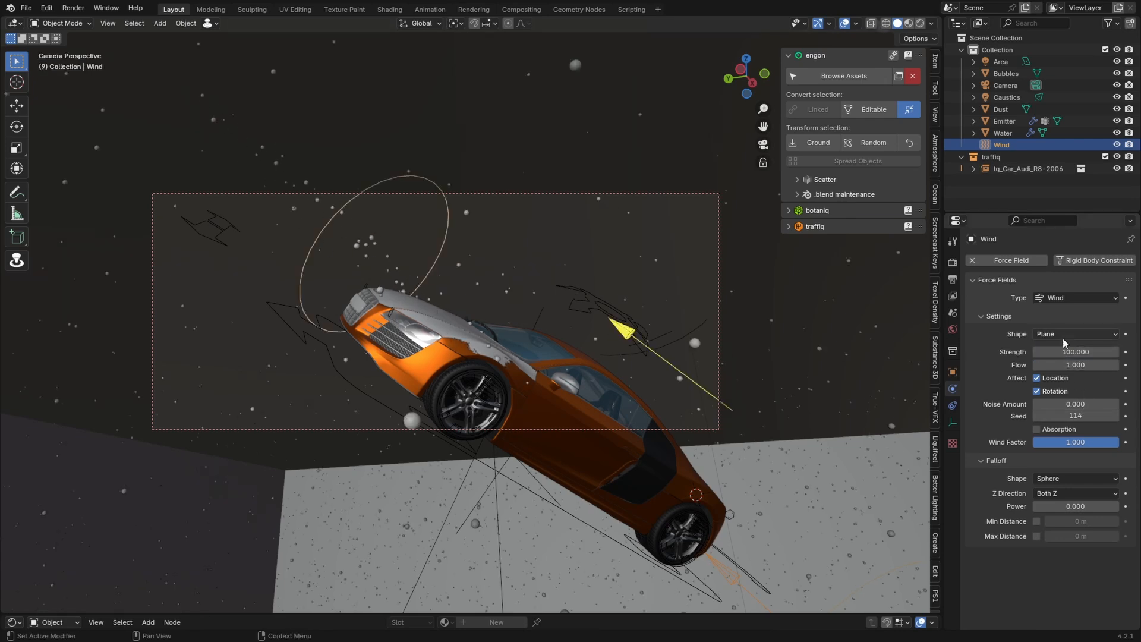
pyautogui.click(1063, 352)
pyautogui.write('10')
pyautogui.press('Return')
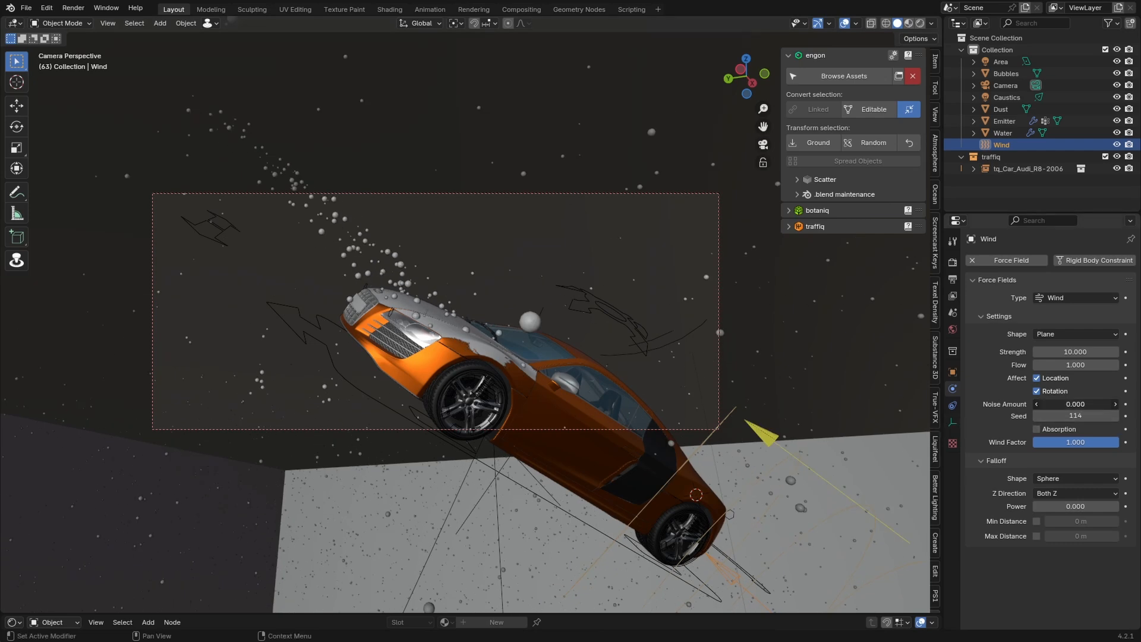
# Set the Wind noise amount to 10 and flow to 0, and replay the animation from the start.
pyautogui.moveTo(1070, 404); pyautogui.dragTo(1117, 405)
pyautogui.moveTo(1070, 362); pyautogui.dragTo(1016, 362)
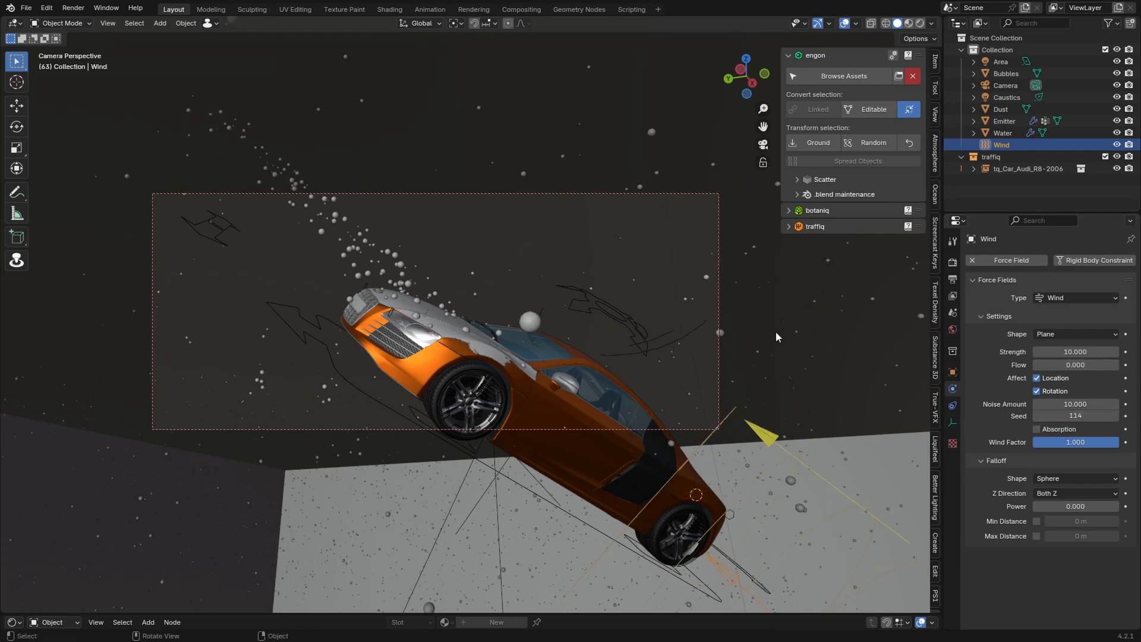
pyautogui.hotkey('shift', 'Left')
pyautogui.press('space')
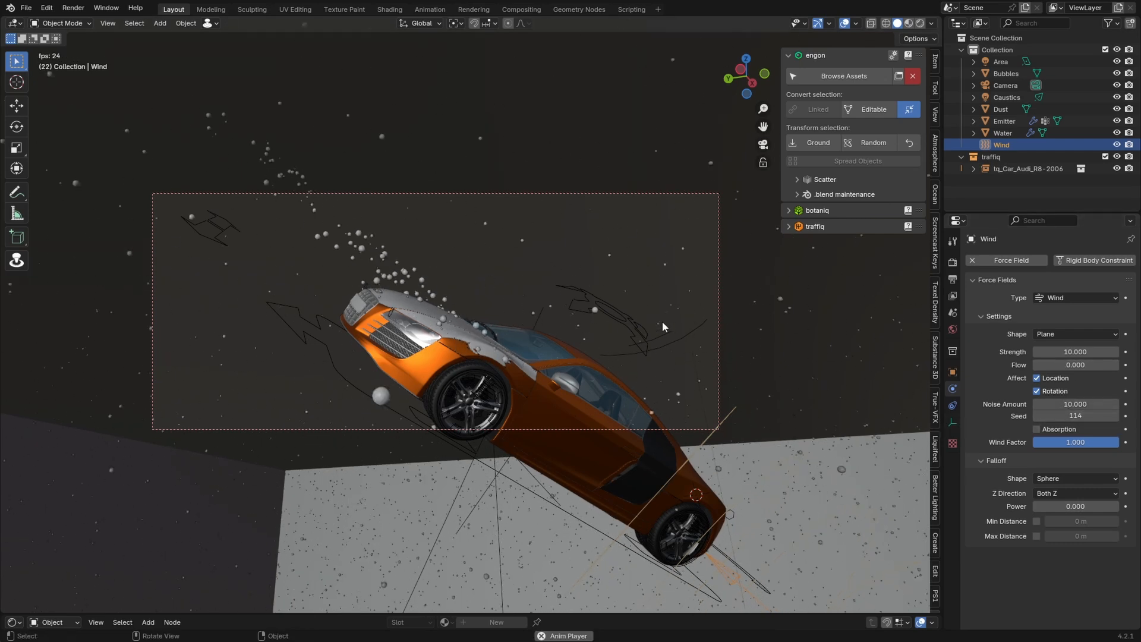
# Rotate and shift the Wind force field to steer the bubbles more steeply upward, and replay the animation from the start.
pyautogui.press('r')
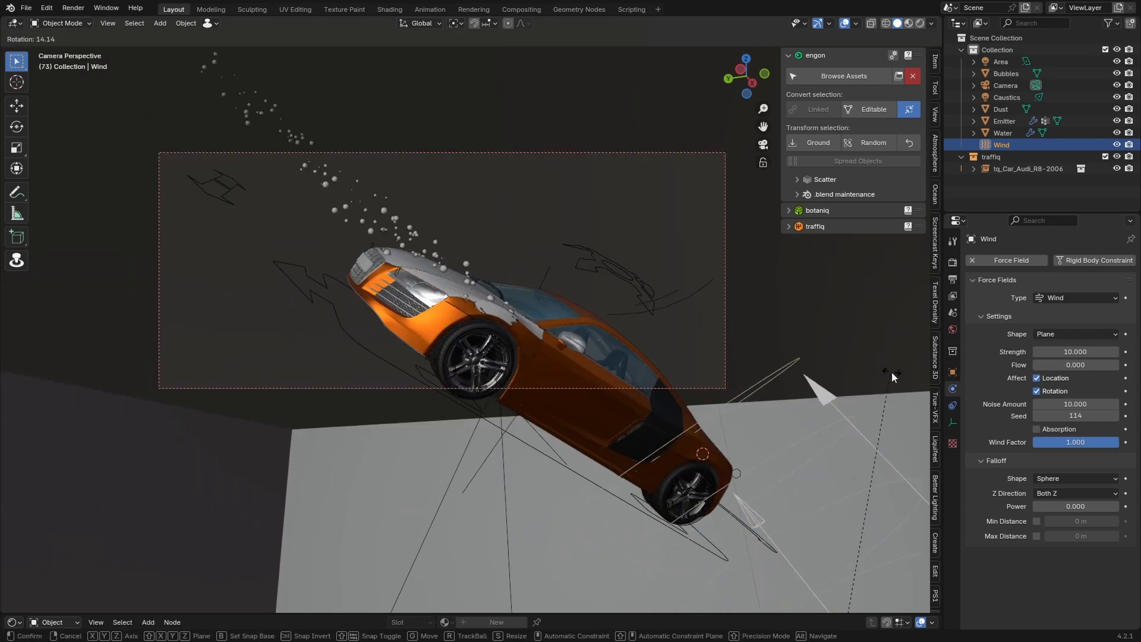
pyautogui.click(890, 375)
pyautogui.press('g')
pyautogui.click(830, 430)
pyautogui.hotkey('shift', 'Left')
pyautogui.press('space')
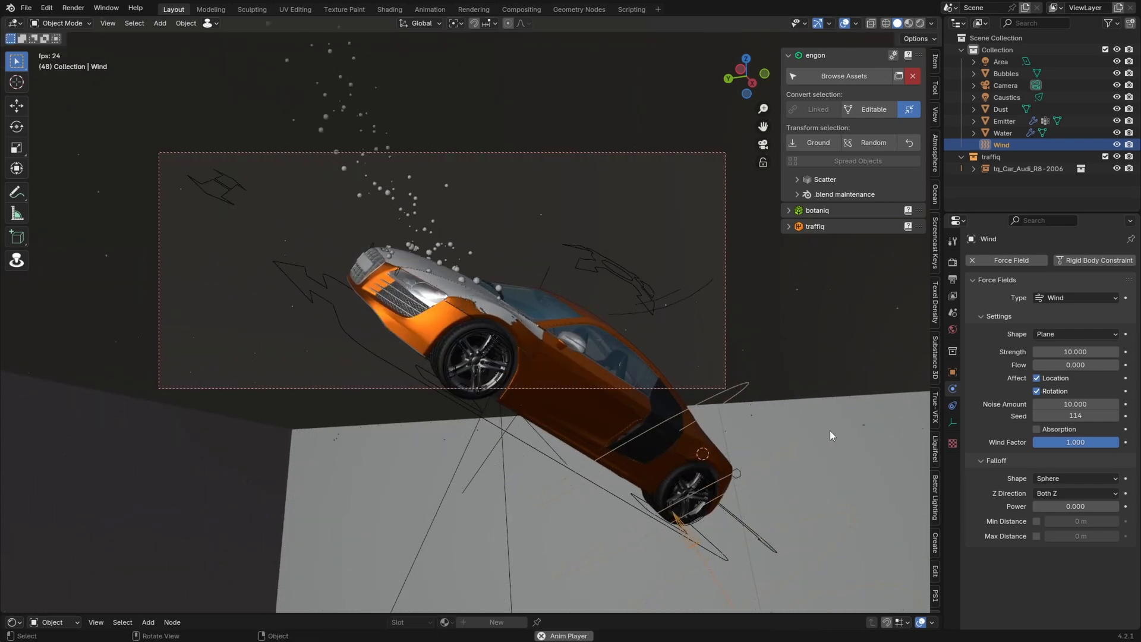
pyautogui.press('space')
# Set the Emitter's BubbleCrash particle number to 5000 and play the animation.
pyautogui.click(486, 298)
pyautogui.click(953, 406)
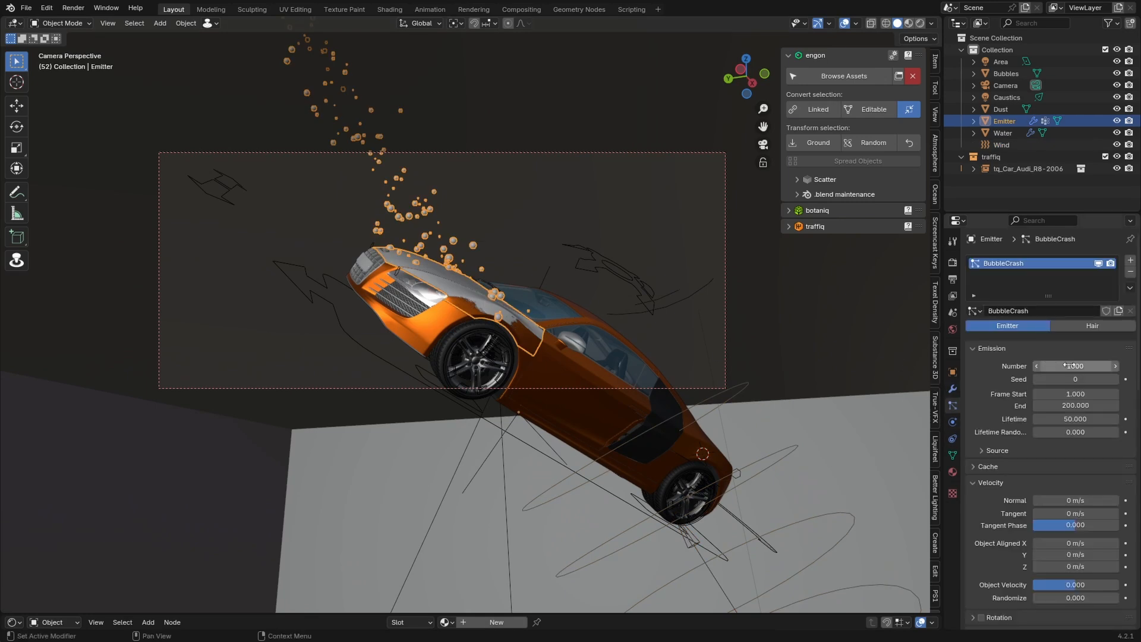
pyautogui.doubleClick(1071, 365)
pyautogui.write('500')
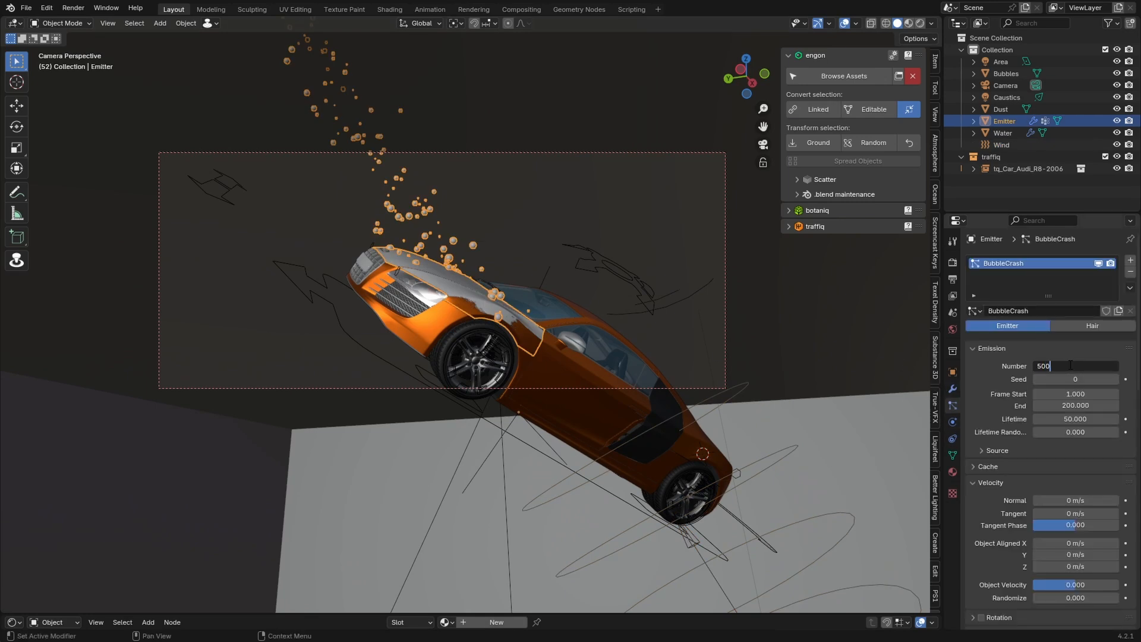
pyautogui.write('0')
pyautogui.press('Return')
pyautogui.press('space')
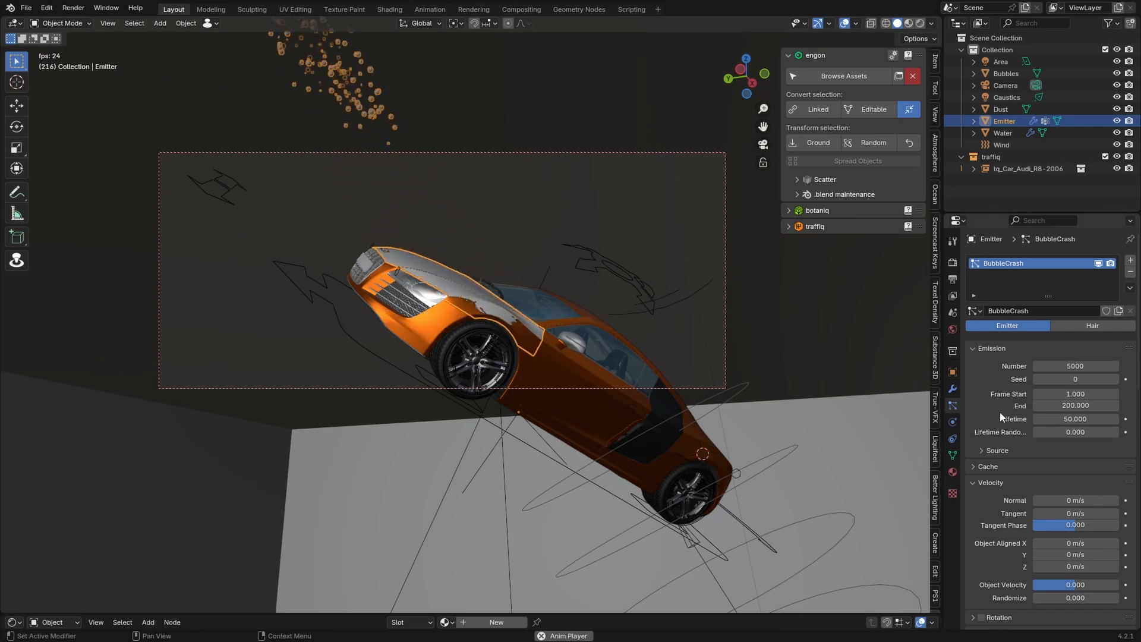
pyautogui.press('space')
# Set the Emitter's BubbleCrash emission end frame to 360 and the particle number to 10000.
pyautogui.doubleClick(1066, 406)
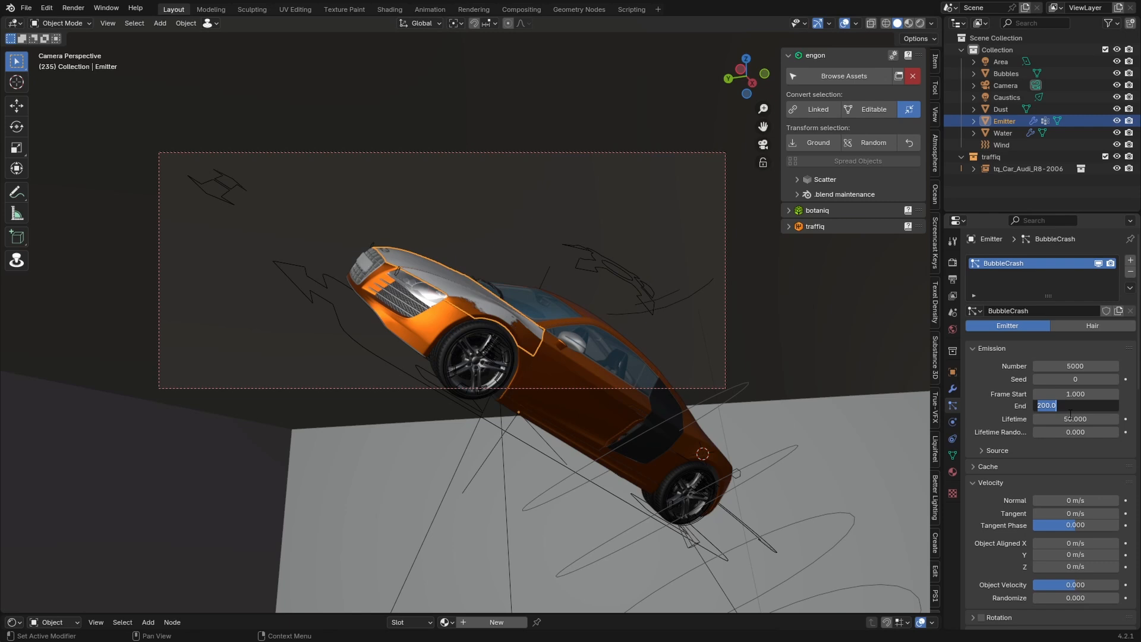
pyautogui.press('Return')
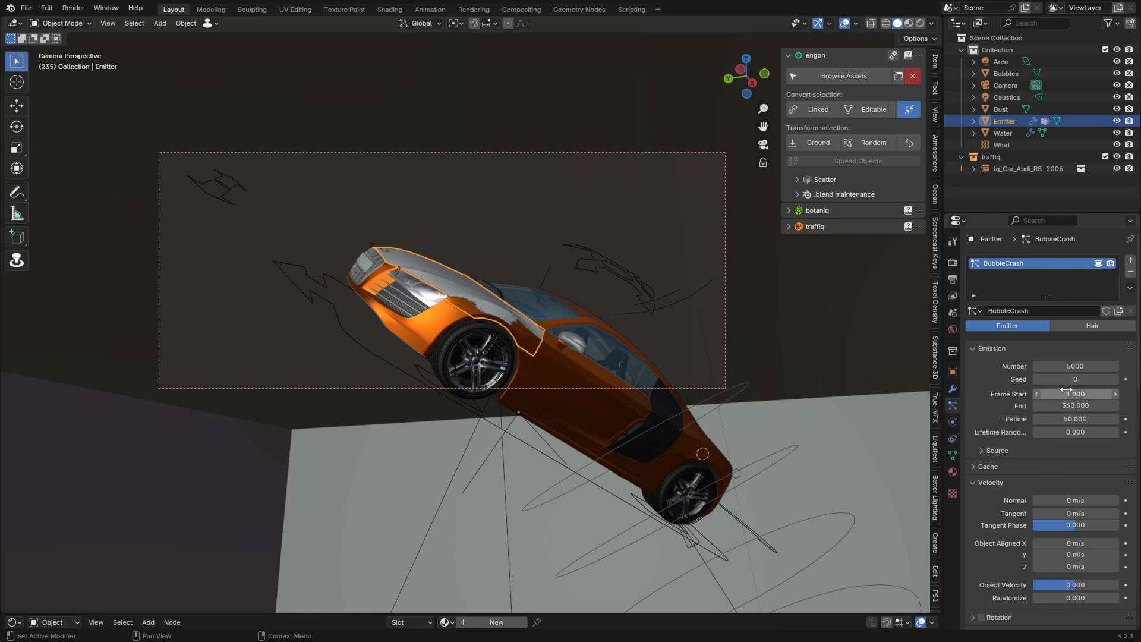
pyautogui.click(1065, 365)
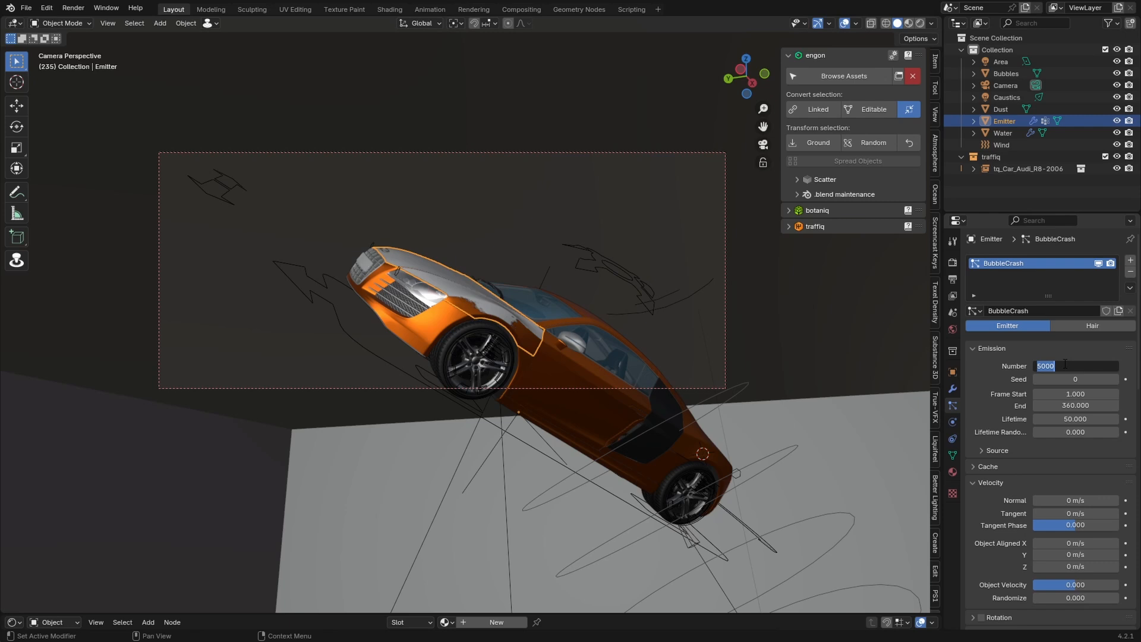
pyautogui.write('10000')
pyautogui.press('Return')
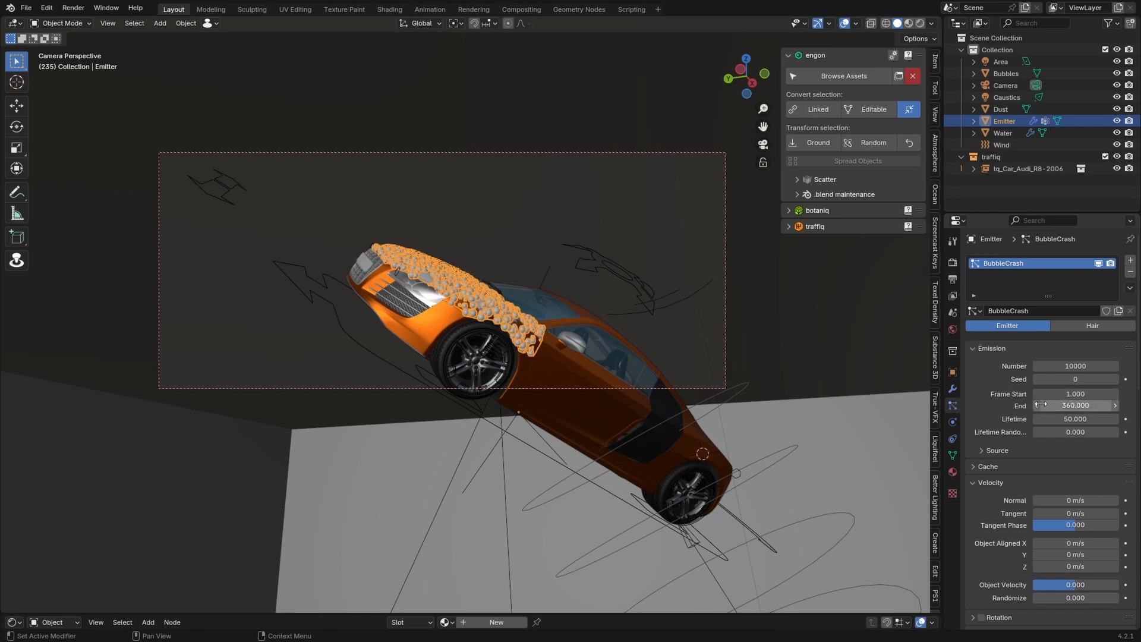
# Try a BubbleCrash particle lifetime of 40, replay the animation from the start, and follow the bubble trail above the camera frame.
pyautogui.click(1077, 419)
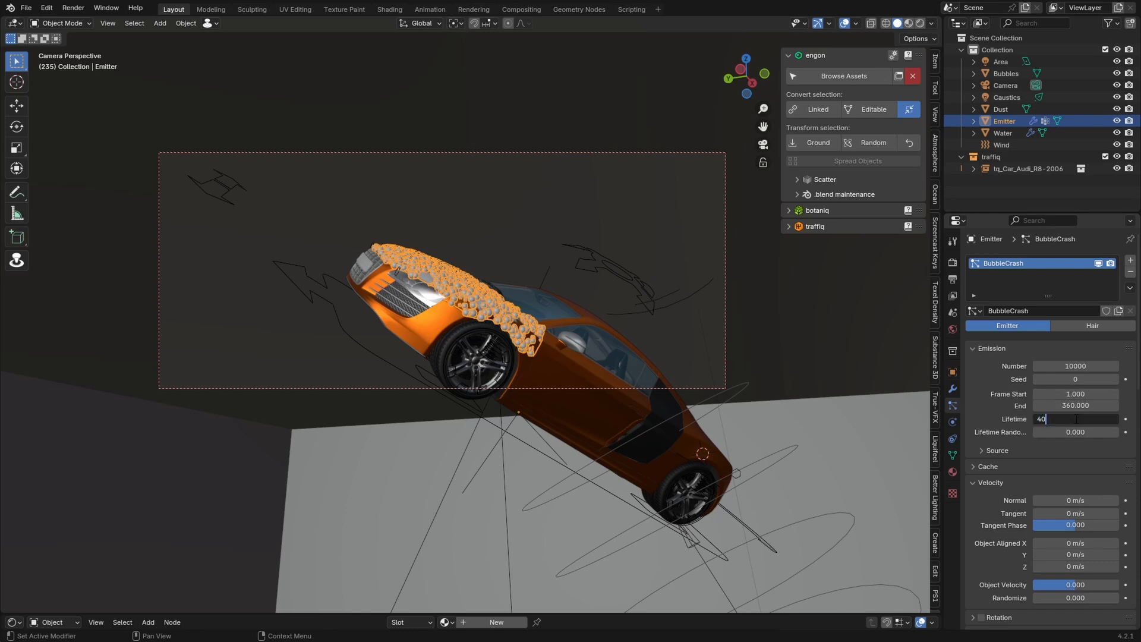
pyautogui.write('40')
pyautogui.press('Return')
pyautogui.hotkey('shift', 'Left')
pyautogui.press('space')
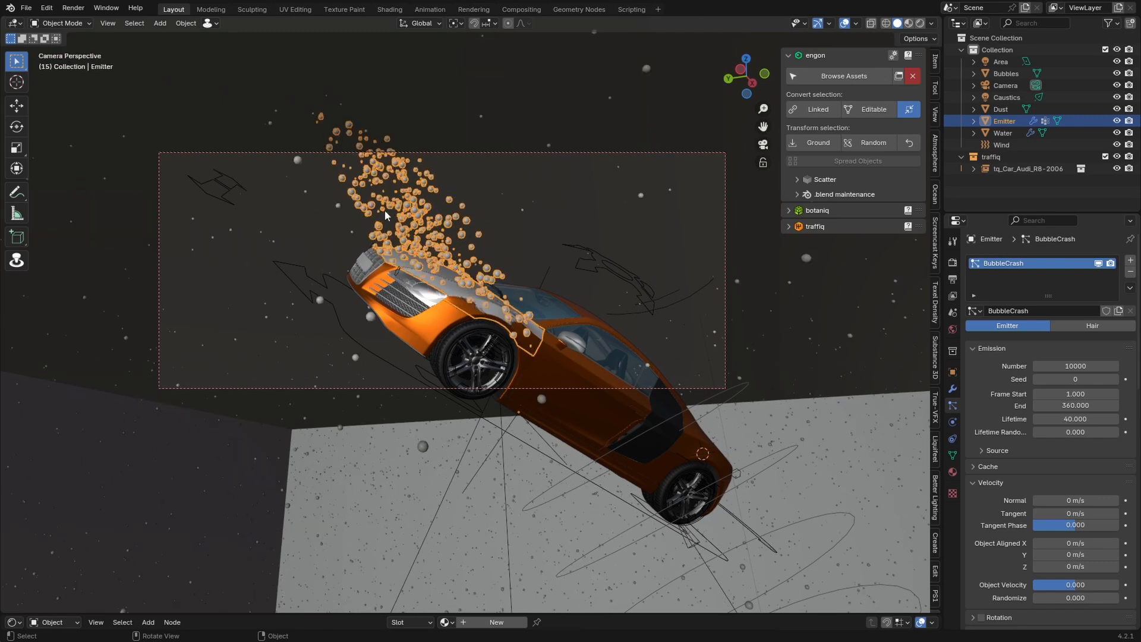
pyautogui.keyDown('shift'); pyautogui.moveTo(313, 93); pyautogui.dragTo(499, 419, button='middle'); pyautogui.keyUp('shift')
pyautogui.press('space')
pyautogui.press('space')
pyautogui.keyDown('shift'); pyautogui.moveTo(368, 137); pyautogui.dragTo(460, 296, button='middle'); pyautogui.keyUp('shift')
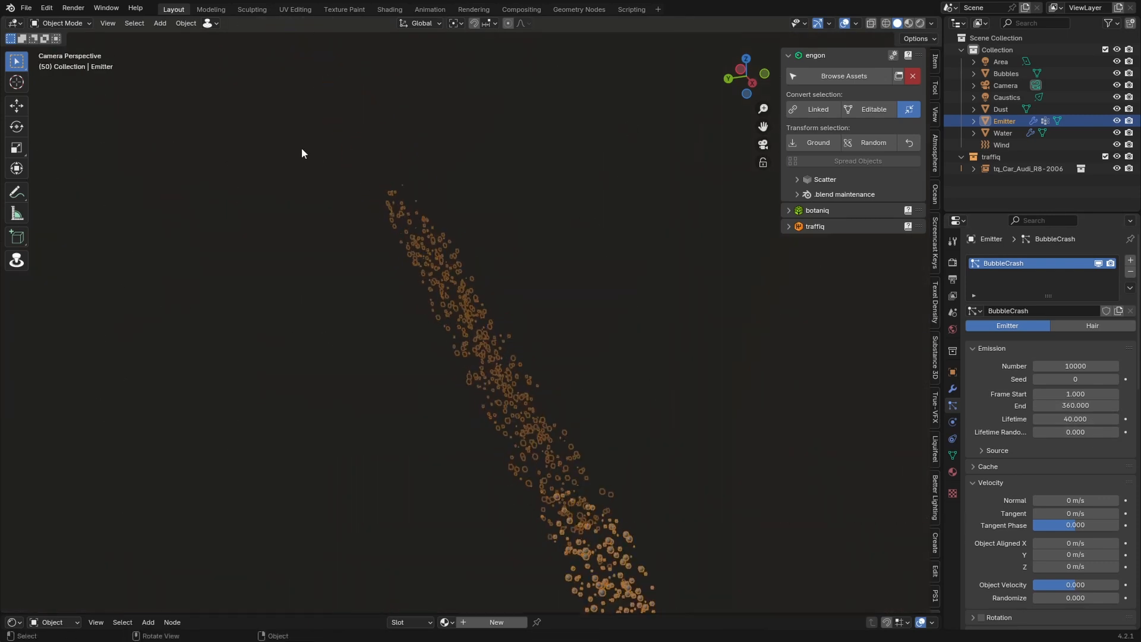
pyautogui.keyDown('shift'); pyautogui.moveTo(503, 378); pyautogui.dragTo(391, 169, button='middle'); pyautogui.keyUp('shift')
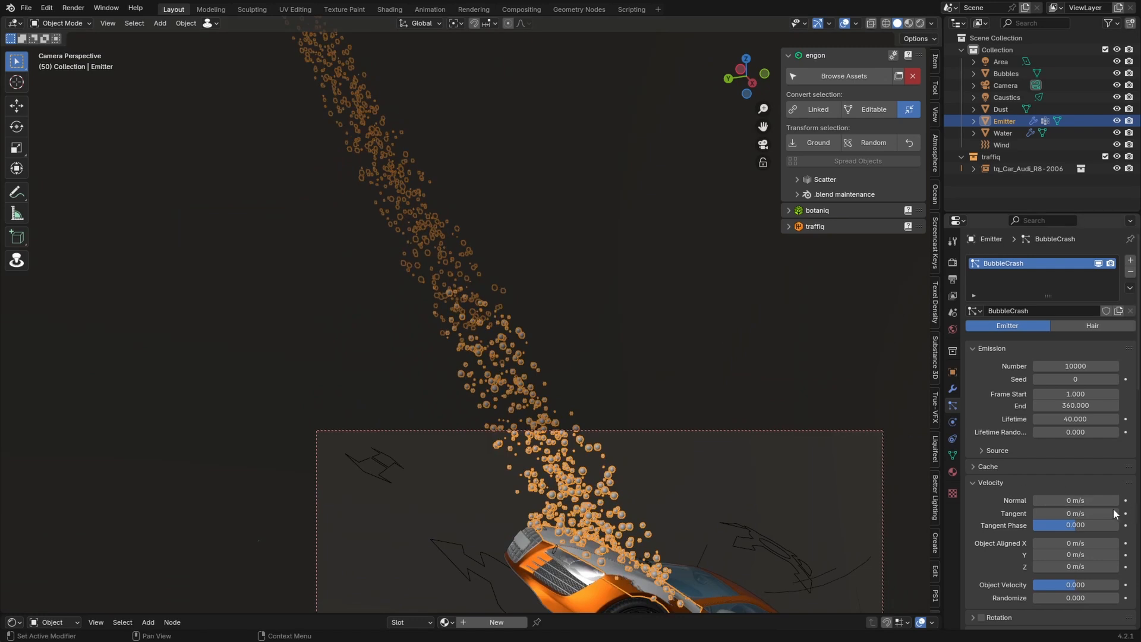
# Try a BubbleCrash particle lifetime of 10 and replay the animation from the start.
pyautogui.click(1069, 418)
pyautogui.write('10')
pyautogui.press('Return')
pyautogui.keyDown('shift'); pyautogui.moveTo(626, 438); pyautogui.dragTo(552, 364, button='middle'); pyautogui.keyUp('shift')
pyautogui.hotkey('shift', 'Left')
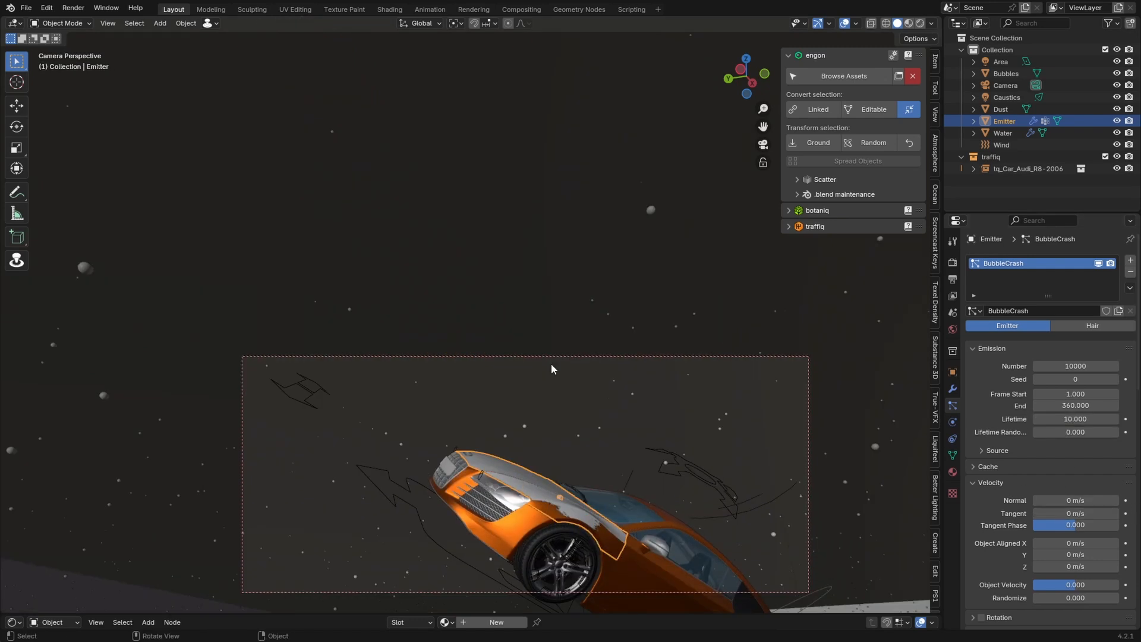
pyautogui.press('space')
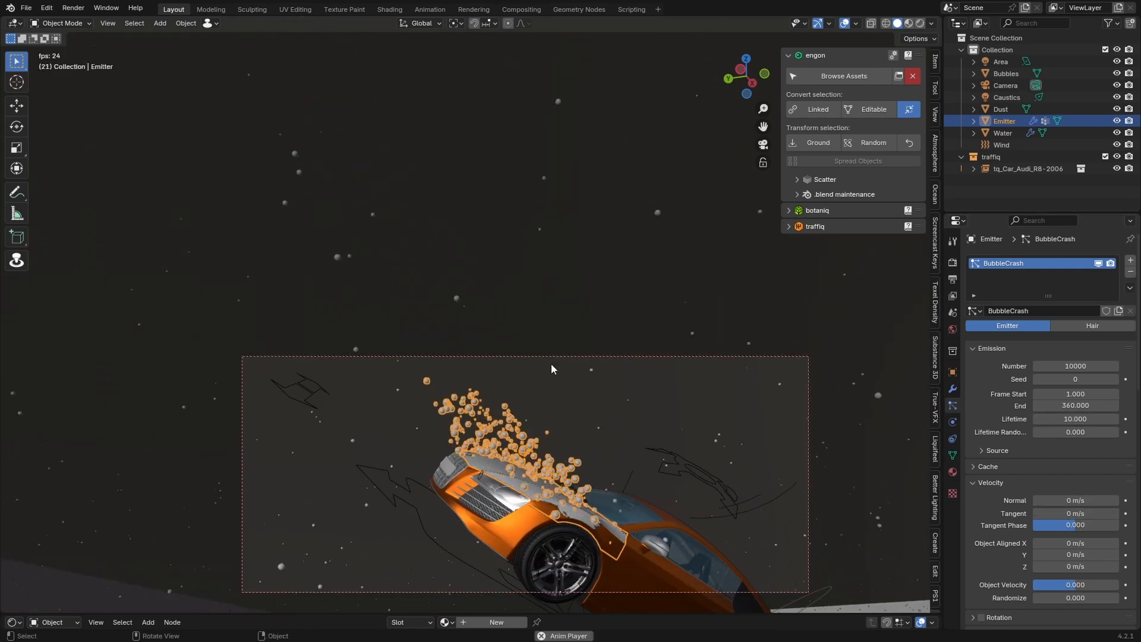
pyautogui.press('space')
# Set the BubbleCrash particle lifetime to 15, replay the animation from the start, and save the file.
pyautogui.click(1070, 418)
pyautogui.write('15')
pyautogui.press('Return')
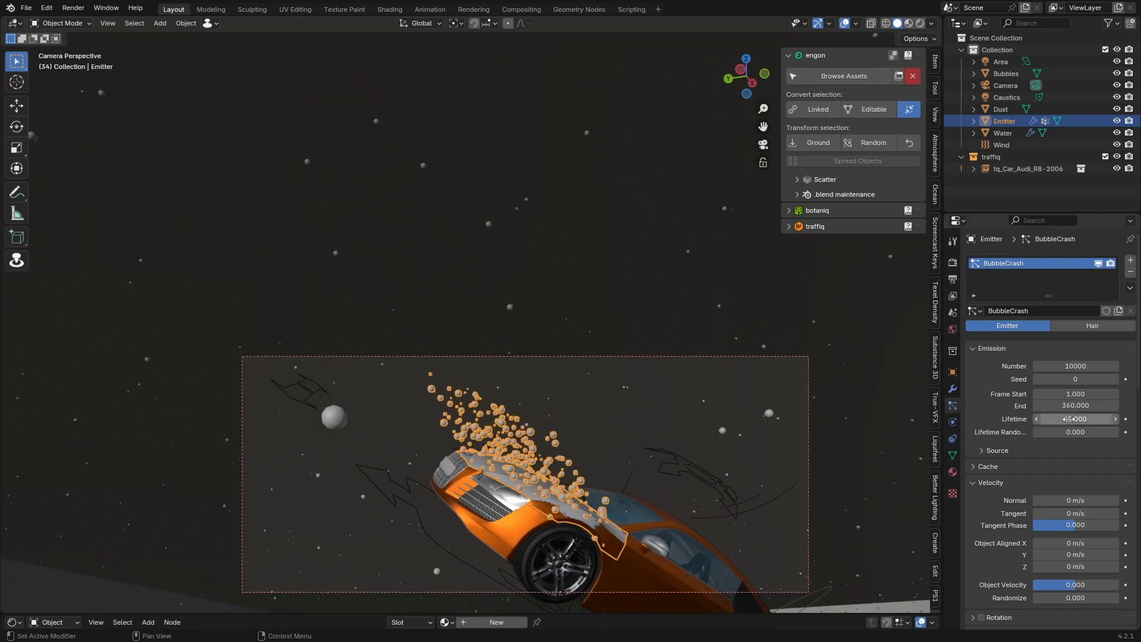
pyautogui.hotkey('shift', 'Left')
pyautogui.press('space')
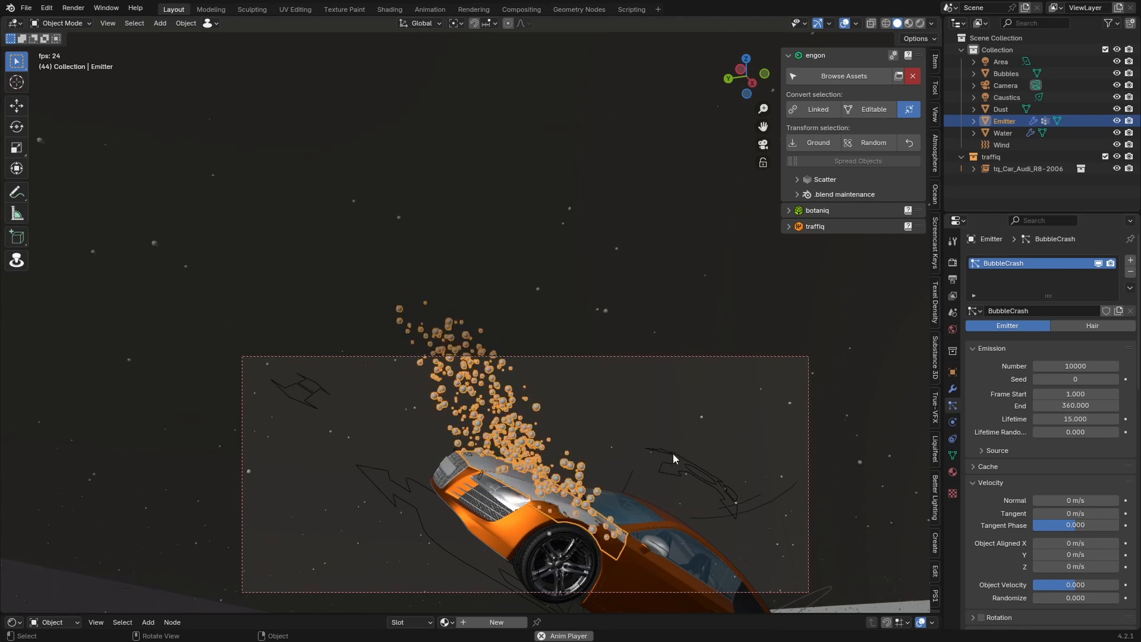
pyautogui.keyDown('shift'); pyautogui.moveTo(679, 523); pyautogui.dragTo(607, 379, button='middle'); pyautogui.keyUp('shift')
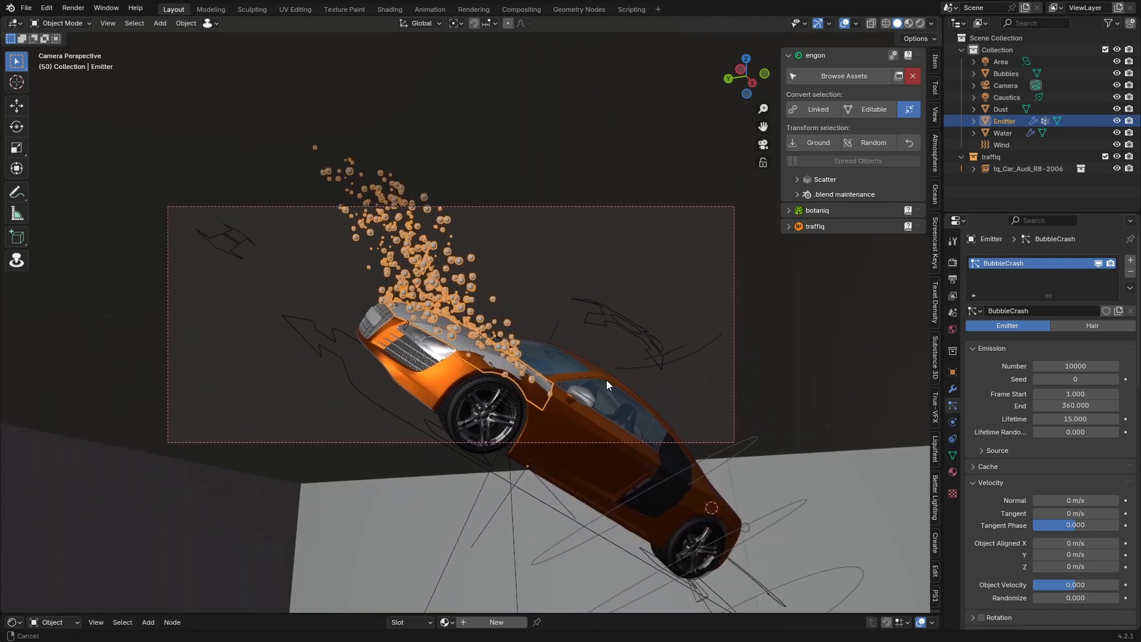
pyautogui.scroll(-7, 1005, 494)
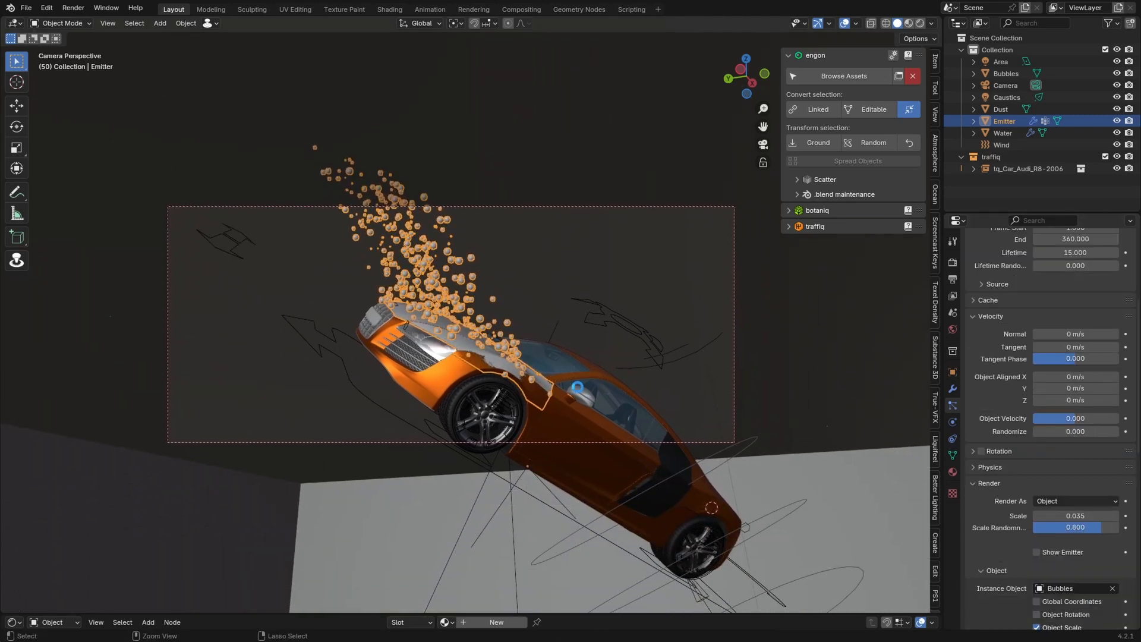
pyautogui.keyDown('shift'); pyautogui.moveTo(597, 605); pyautogui.dragTo(590, 470, button='middle'); pyautogui.keyUp('shift')
pyautogui.keyDown('shift'); pyautogui.moveTo(515, 341); pyautogui.dragTo(508, 387, button='middle'); pyautogui.keyUp('shift')
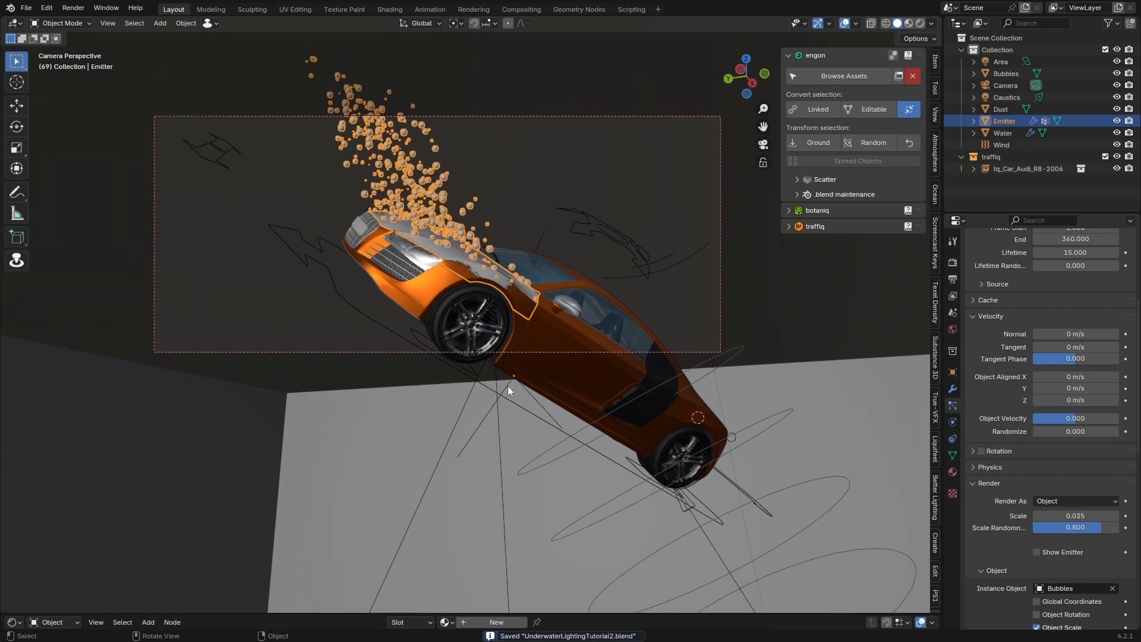
# Add a Turbulence force field and move it onto the rear of the car's hood.
pyautogui.click(521, 333)
pyautogui.click(462, 255)
pyautogui.hotkey('shift', 'a')
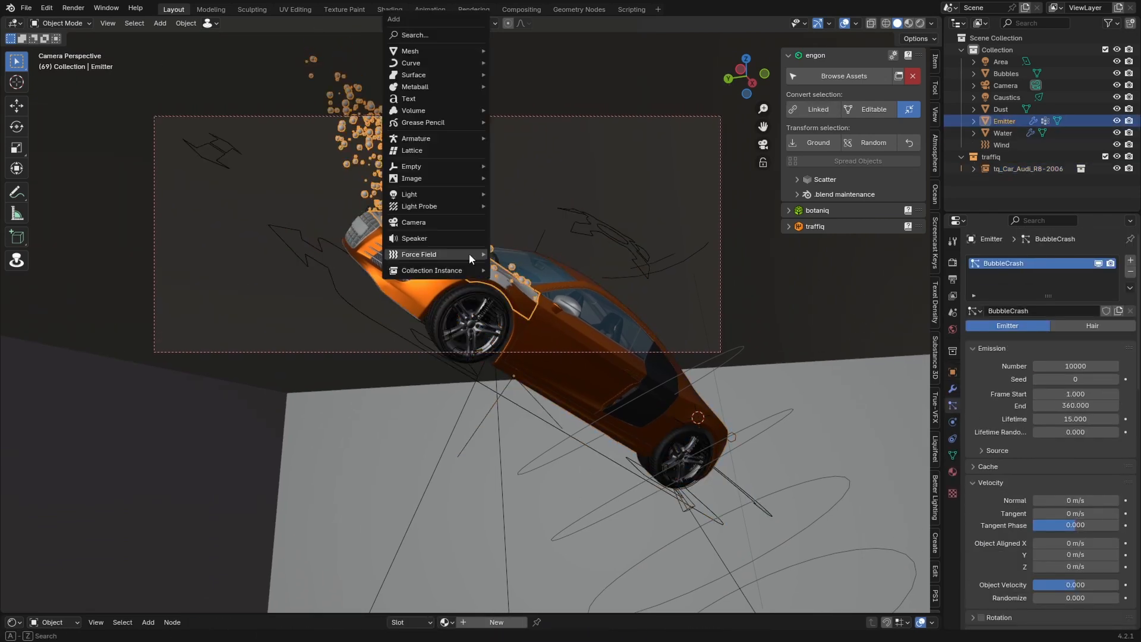
pyautogui.moveTo(426, 255)
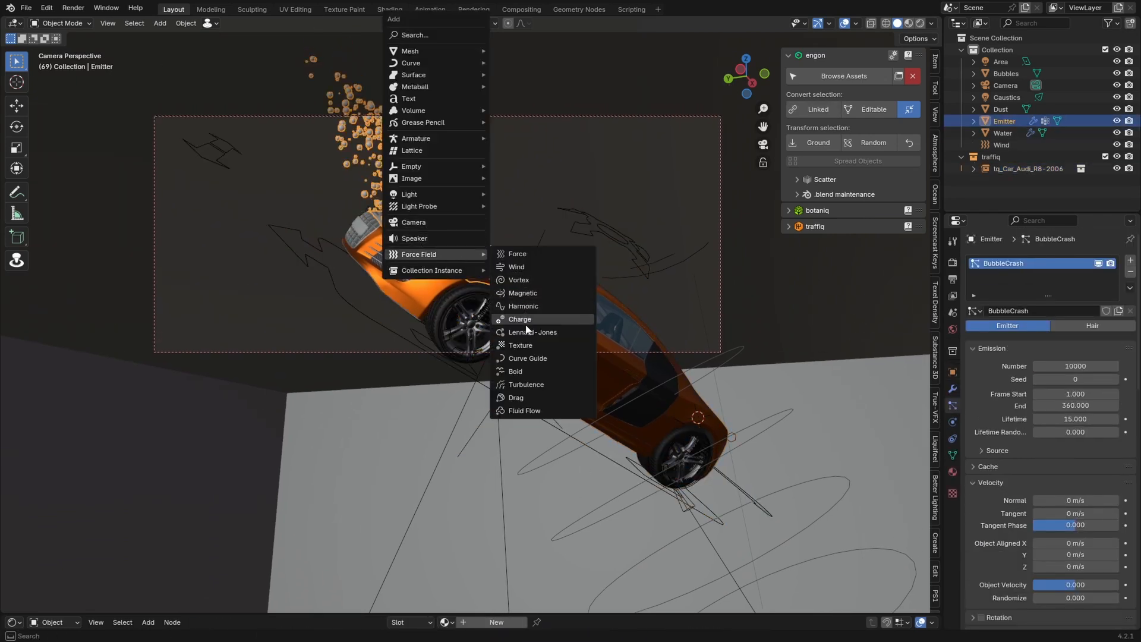
pyautogui.click(524, 384)
pyautogui.hotkey('shift', 's')
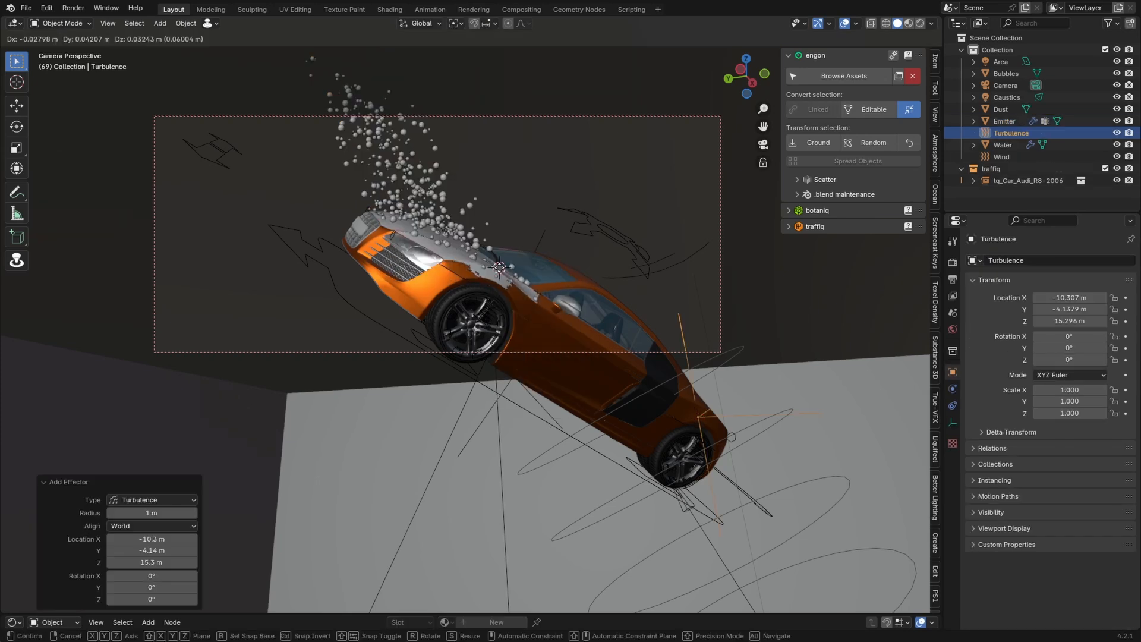
pyautogui.click(561, 254)
# Adjust the Turbulence field's height along Z and shift it to just above the base of the windshield.
pyautogui.keyDown('shift'); pyautogui.moveTo(561, 255); pyautogui.dragTo(558, 305, button='middle'); pyautogui.keyUp('shift')
pyautogui.press('g')
pyautogui.press('z')
pyautogui.click(577, 295)
pyautogui.press('g')
pyautogui.press('z')
pyautogui.click(586, 350)
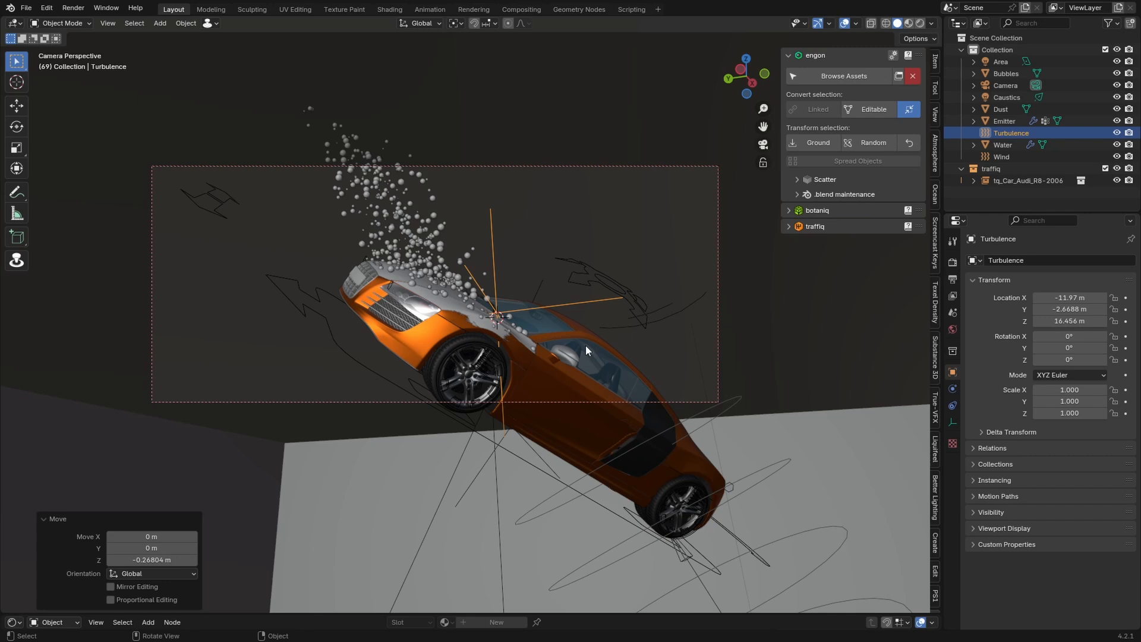
pyautogui.press('g')
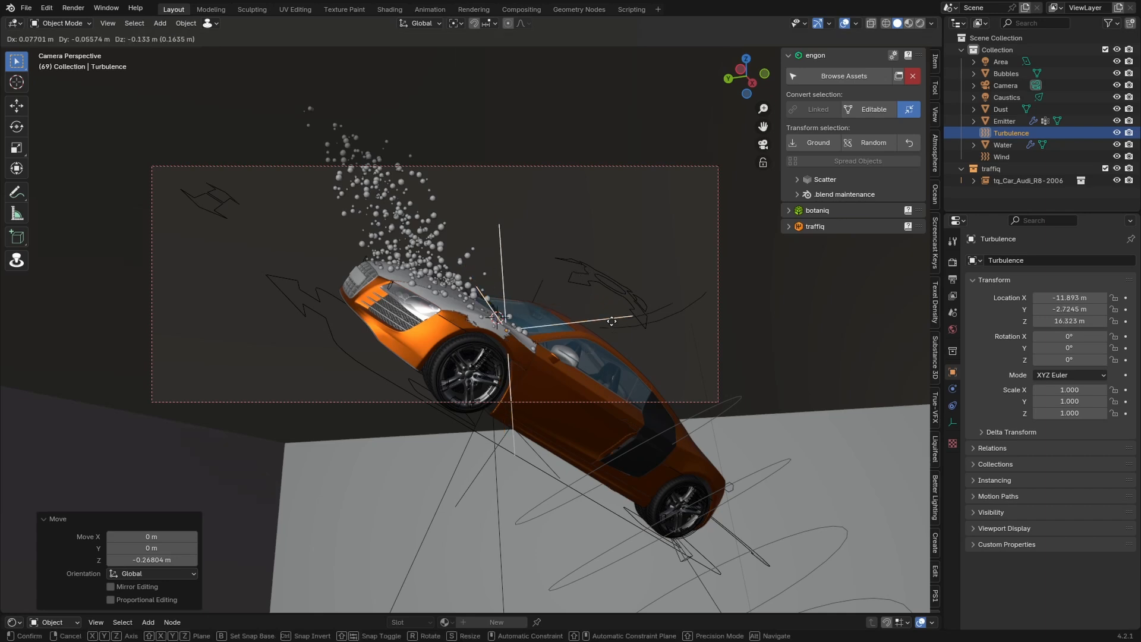
pyautogui.click(595, 253)
# Open the Turbulence physics settings, play the animation, and reposition the field over the front of the hood within the bubbles.
pyautogui.click(954, 421)
pyautogui.click(954, 390)
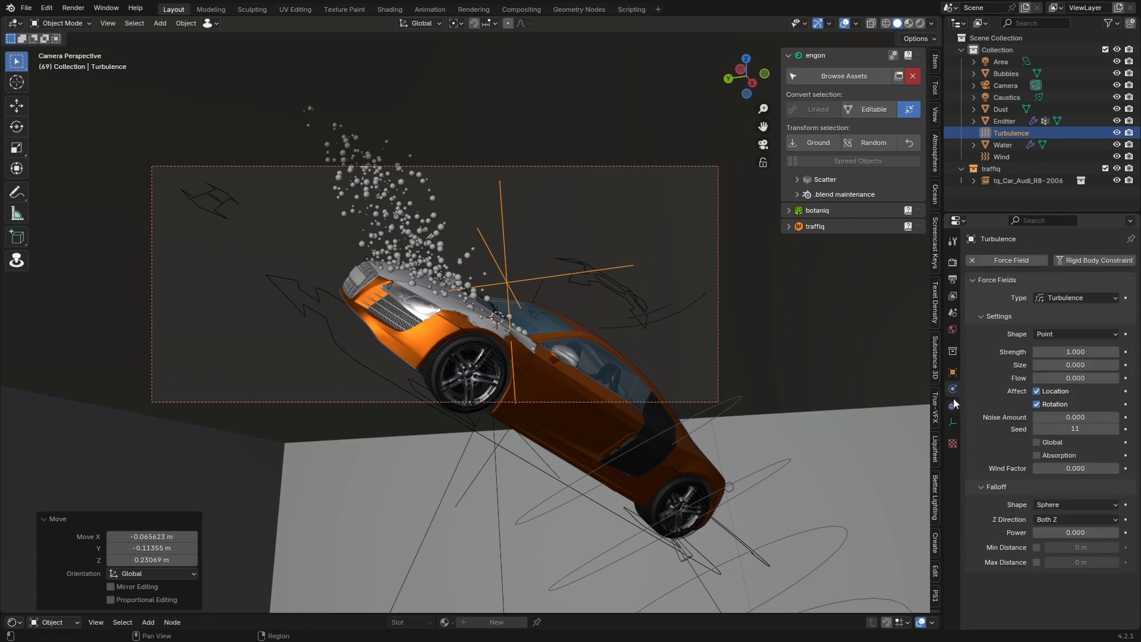
pyautogui.press('space')
pyautogui.press('space')
pyautogui.press('g')
pyautogui.click(442, 334)
pyautogui.moveTo(440, 334); pyautogui.dragTo(470, 351, button='middle')
pyautogui.press('g')
pyautogui.click(556, 357)
pyautogui.press('g')
pyautogui.click(341, 330)
# Try a Turbulence strength of 15 and play the animation.
pyautogui.moveTo(1064, 352); pyautogui.dragTo(1111, 353)
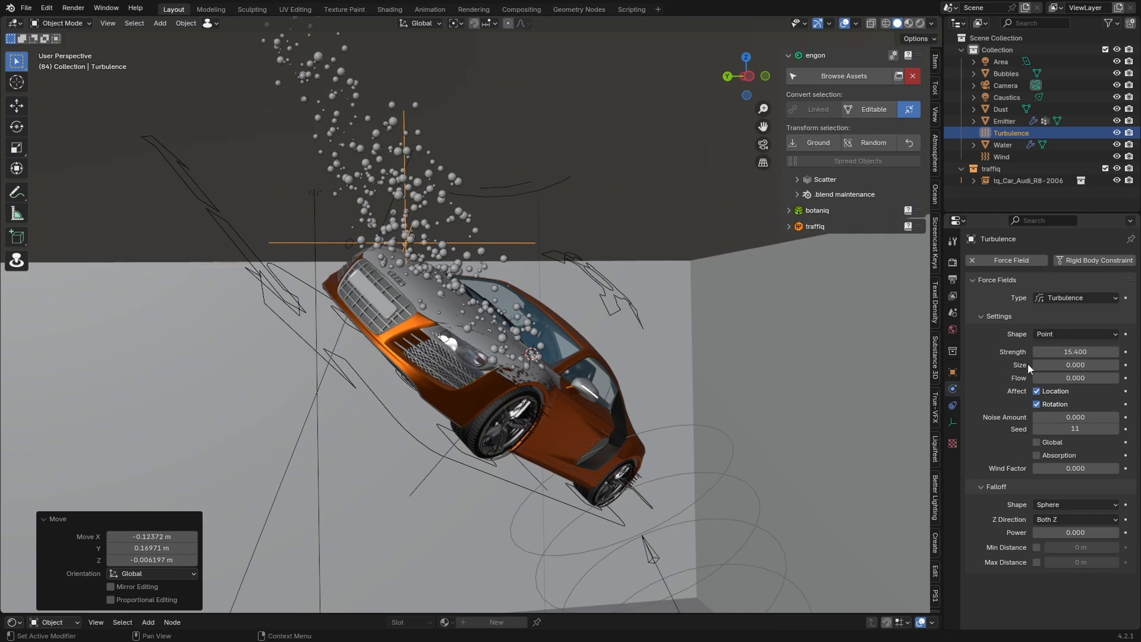
pyautogui.click(1074, 351)
pyautogui.write('15')
pyautogui.press('Return')
pyautogui.press('space')
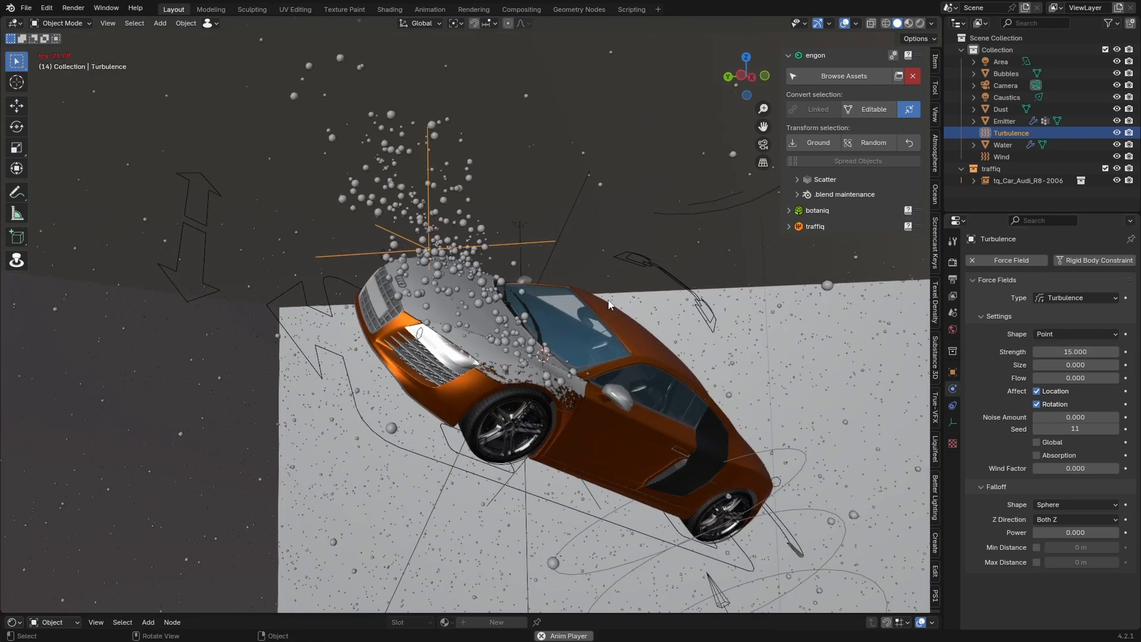
pyautogui.press('space')
# Set the Turbulence noise amount to 10 and replay the animation through the camera.
pyautogui.moveTo(1064, 418); pyautogui.dragTo(1118, 417)
pyautogui.click(1116, 352)
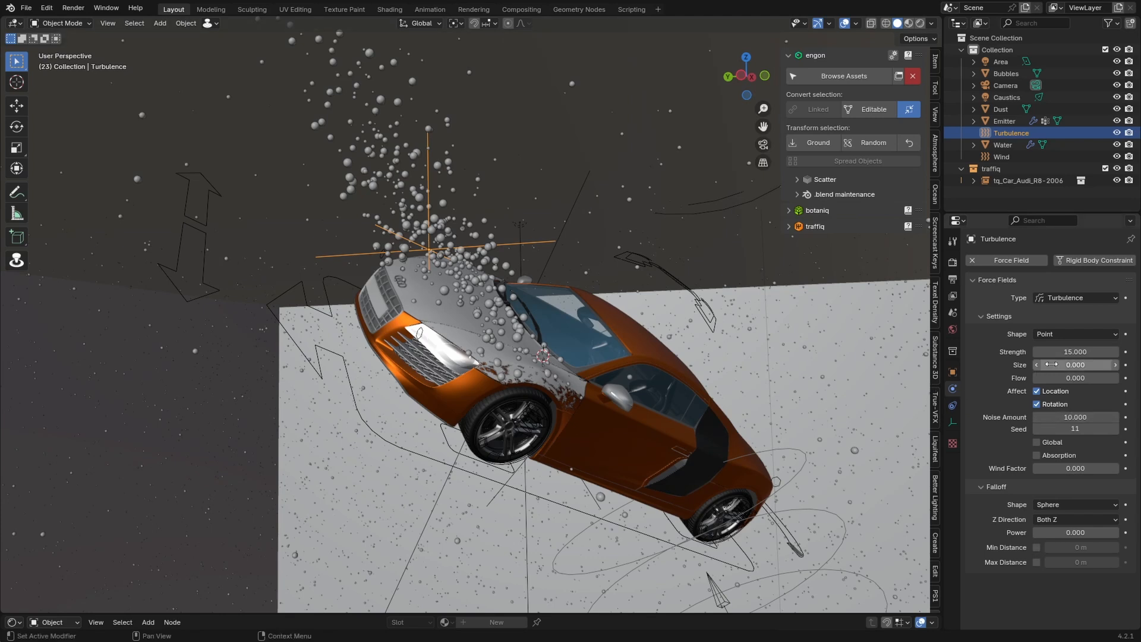
pyautogui.press('KP_0')
pyautogui.press('space')
# Try a Turbulence strength of 92.1, and reduce it to 25.
pyautogui.moveTo(1076, 352); pyautogui.dragTo(1117, 352)
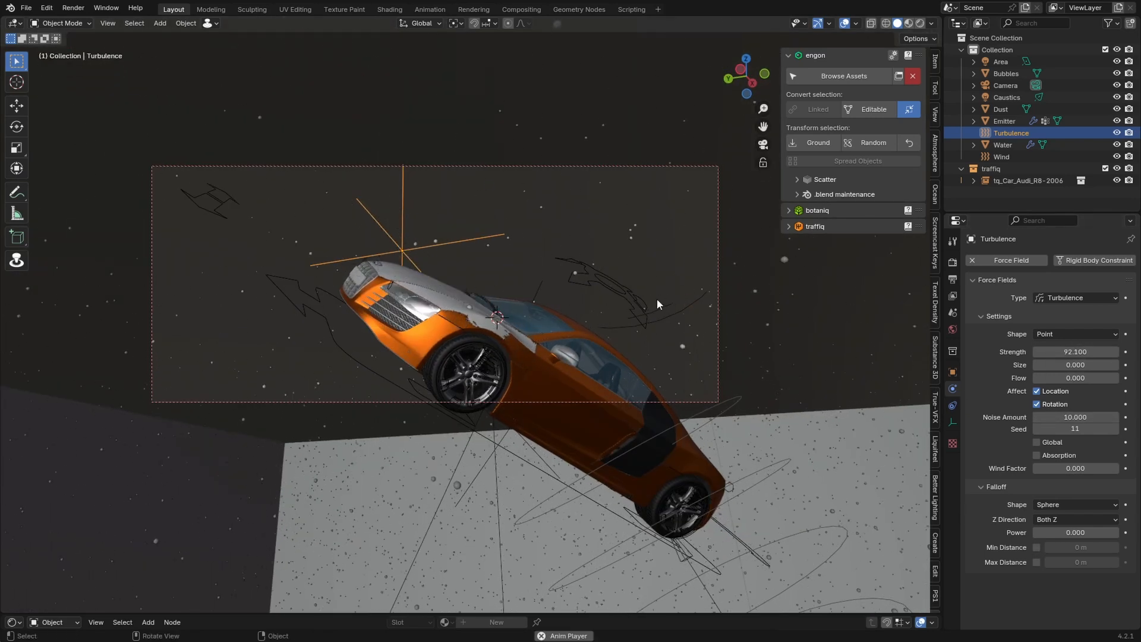
pyautogui.click(1073, 351)
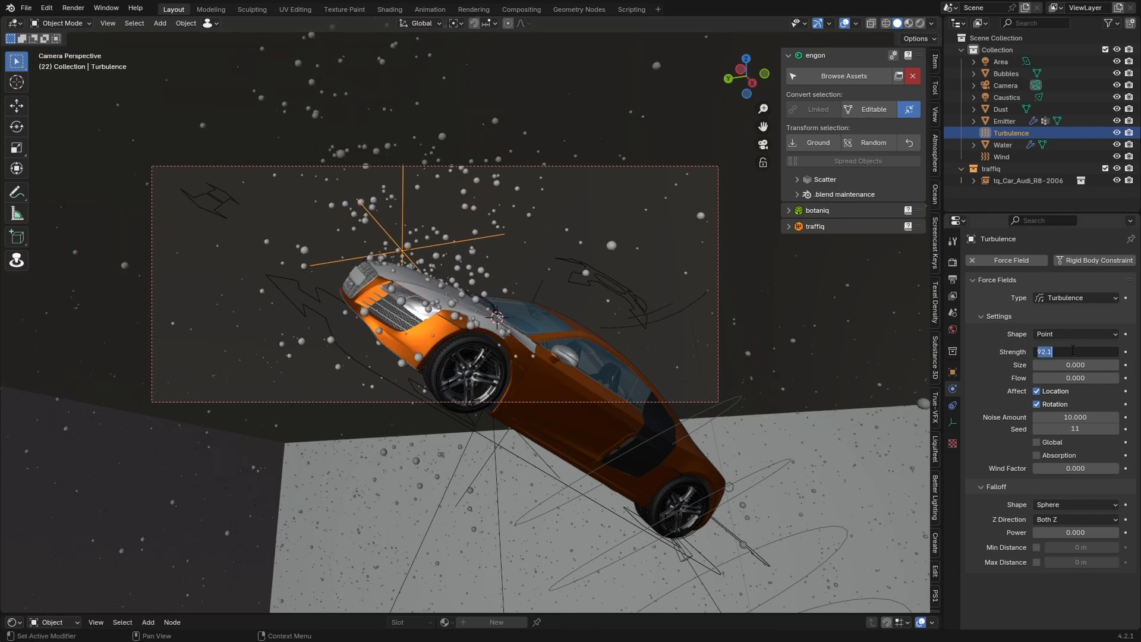
pyautogui.write('25')
pyautogui.press('Return')
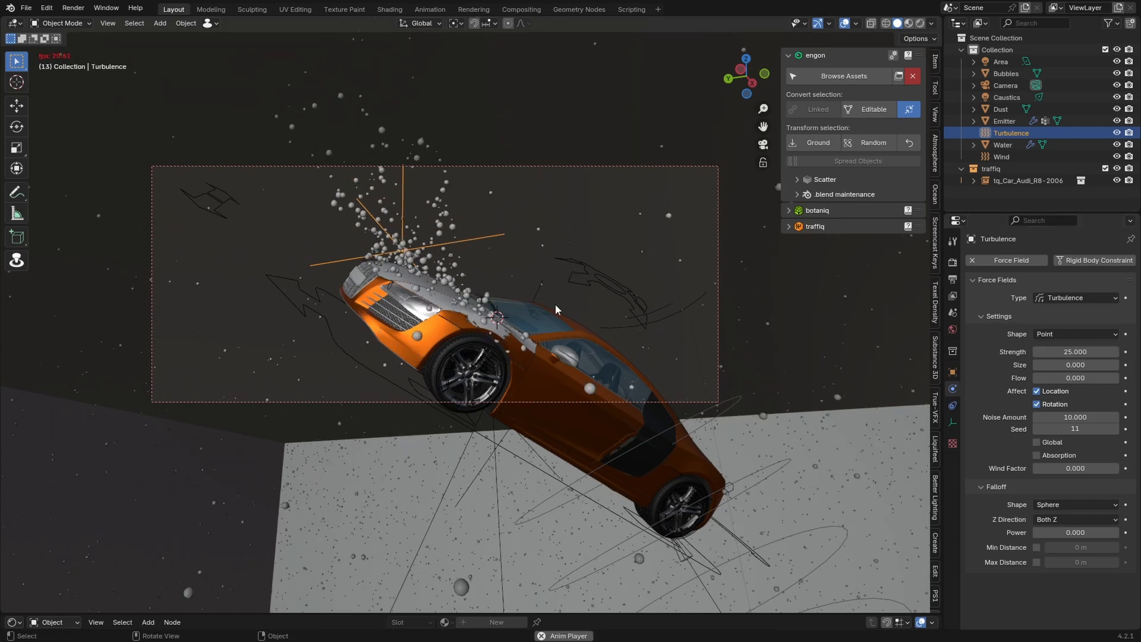
# Play through the bubble animation in the camera view and save the file.
pyautogui.press('space')
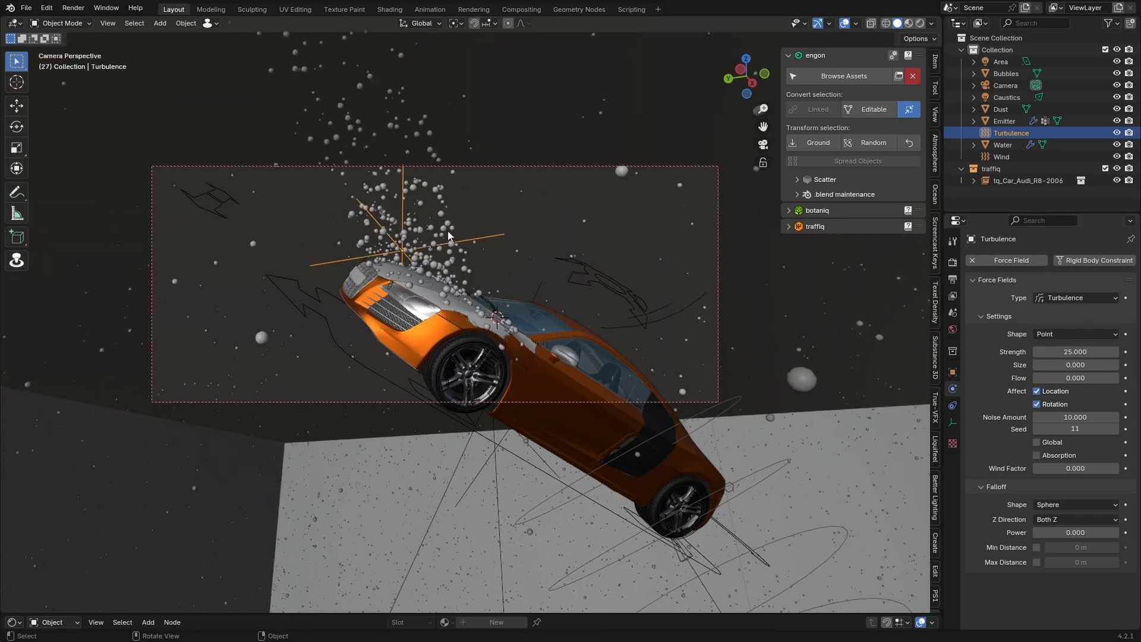
pyautogui.press('space')
pyautogui.press('space')
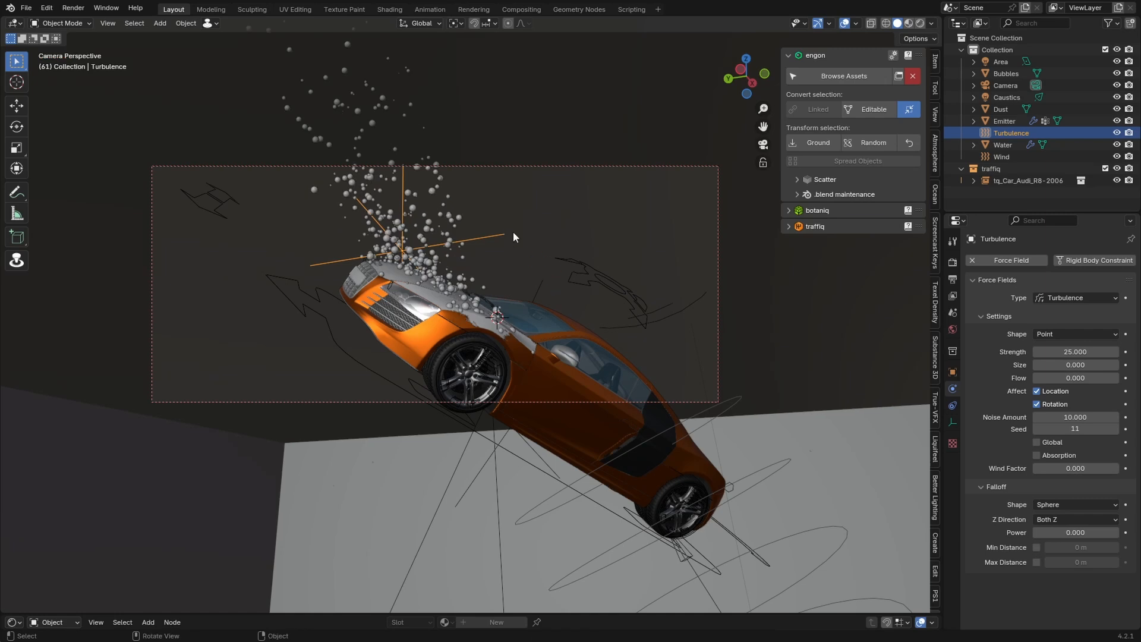
pyautogui.hotkey('ctrl', 's')
# Set the Wind force field's strength to 2, preview the bubbles in Rendered shading, and return to Solid shading.
pyautogui.click(1002, 157)
pyautogui.doubleClick(1068, 351)
pyautogui.press('Return')
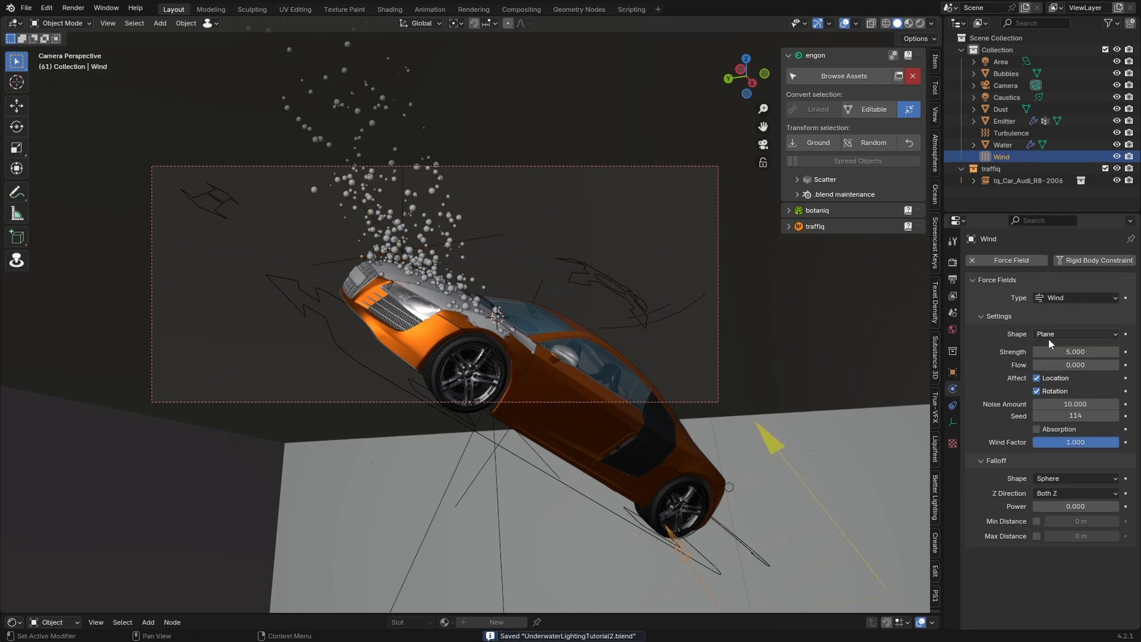
pyautogui.press('z')
pyautogui.click(696, 205)
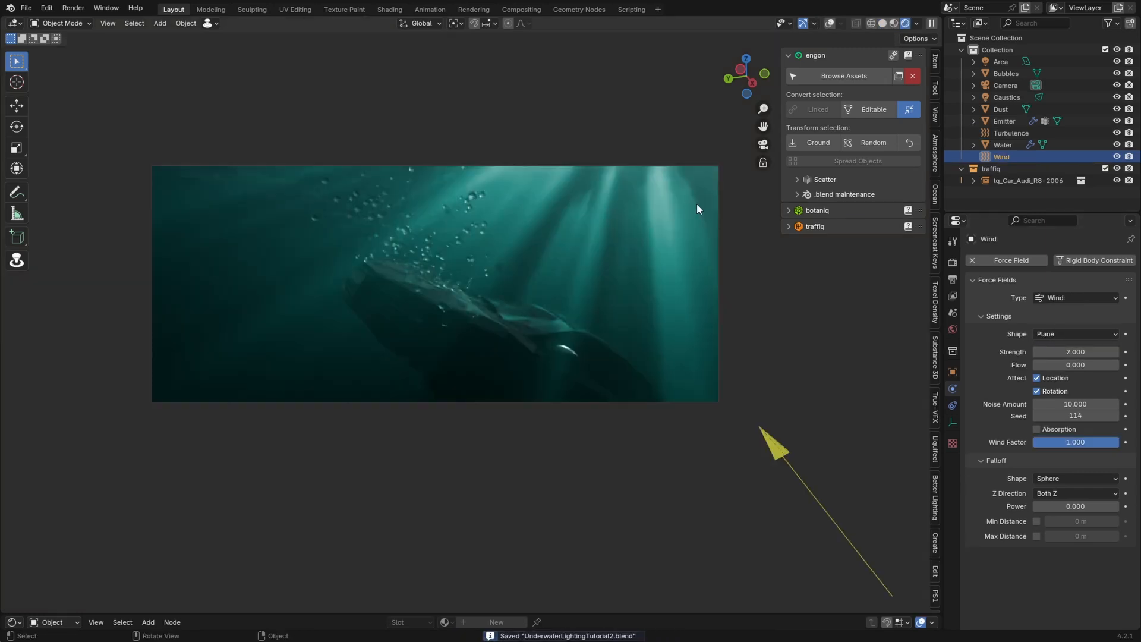
pyautogui.click(882, 23)
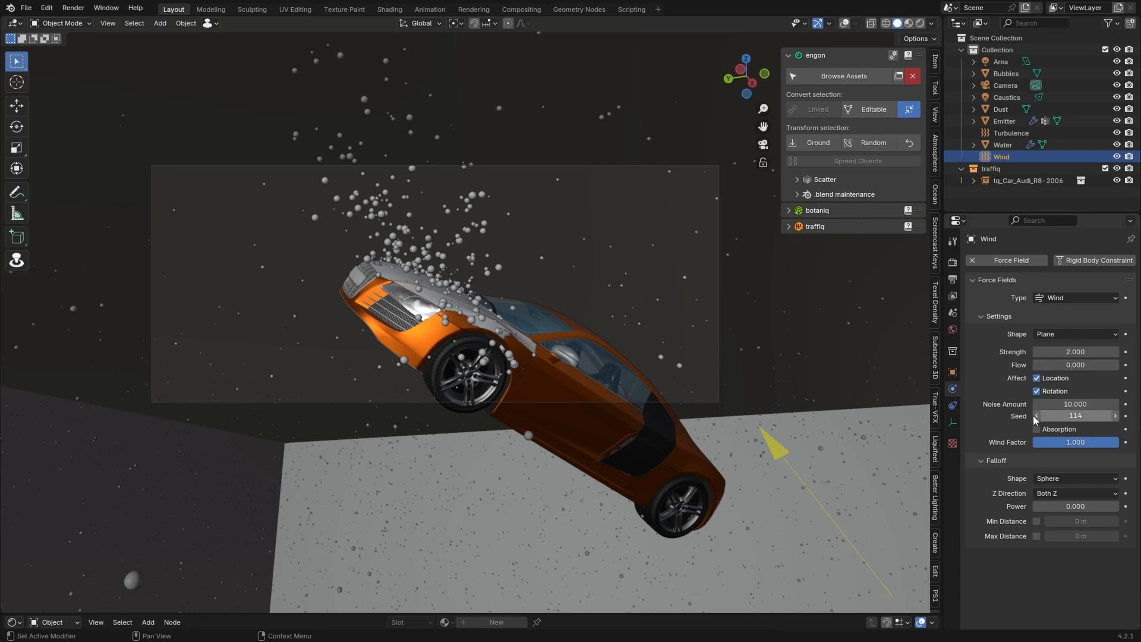
# Set the Turbulence and Wind field weights of the Water object's Dust particle system to 0.
pyautogui.click(1010, 133)
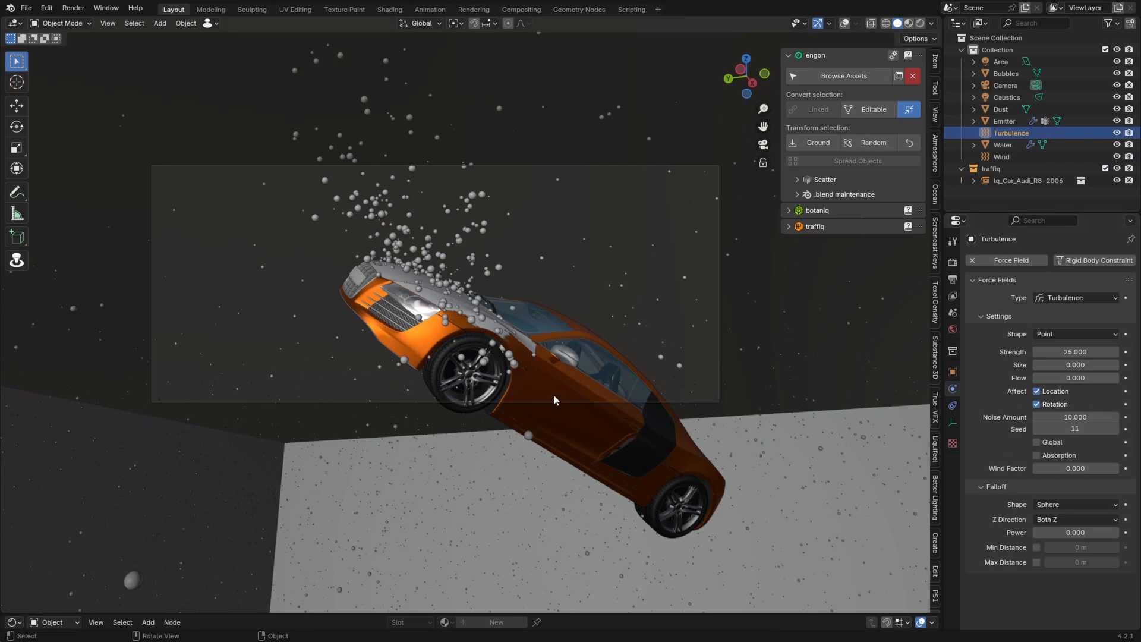
pyautogui.hotkey('ctrl', 'z')
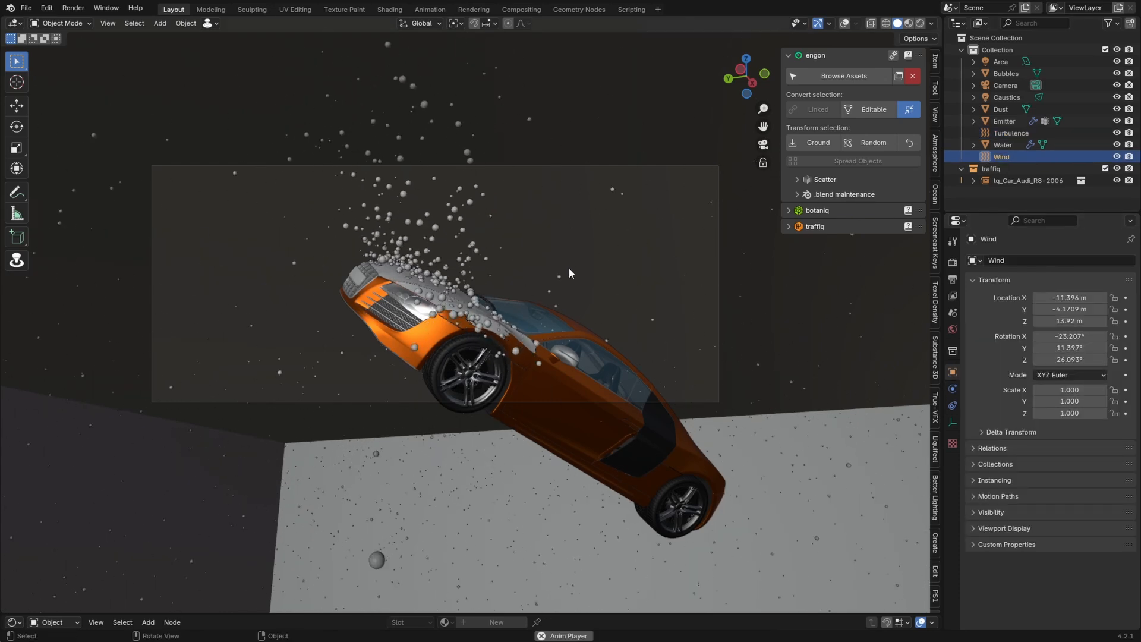
pyautogui.hotkey('ctrl', 'z')
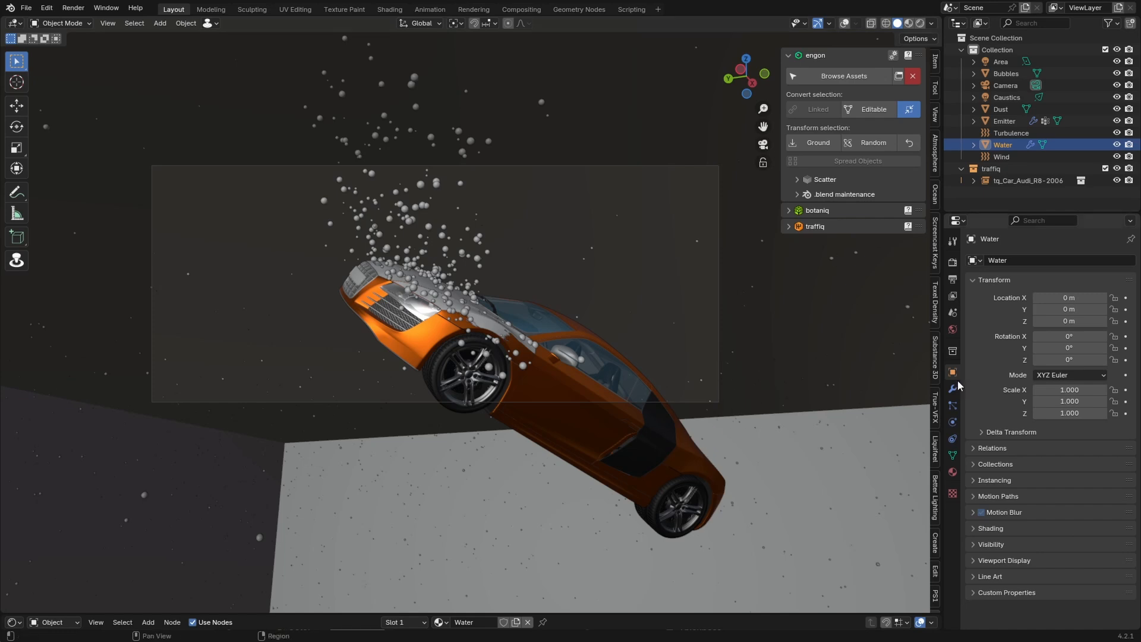
pyautogui.click(953, 405)
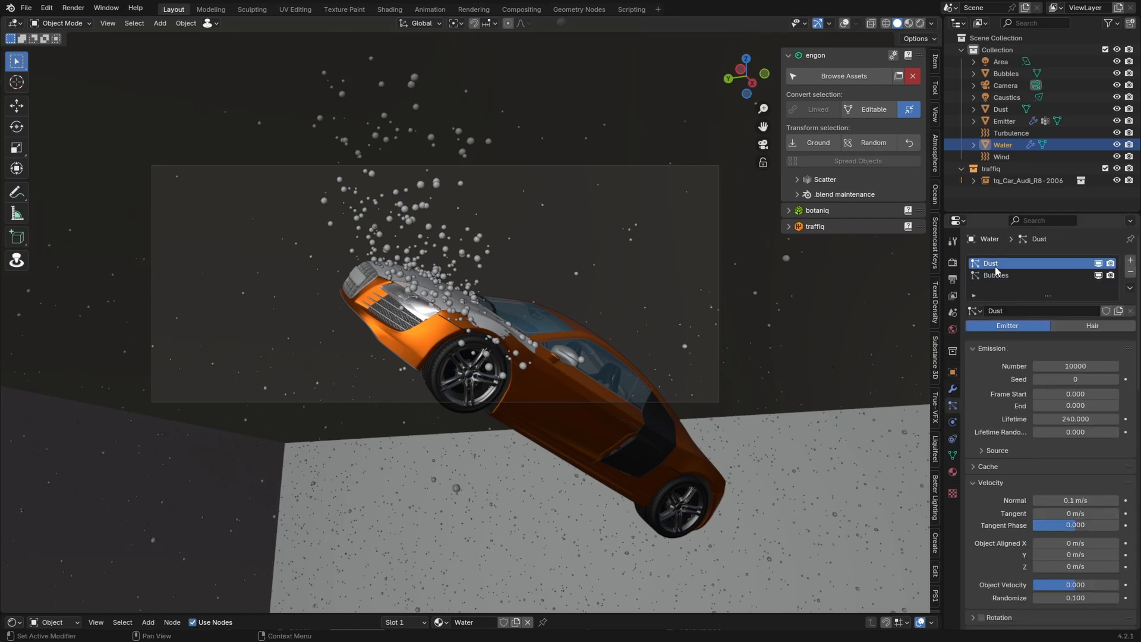
pyautogui.scroll(-15, 977, 456)
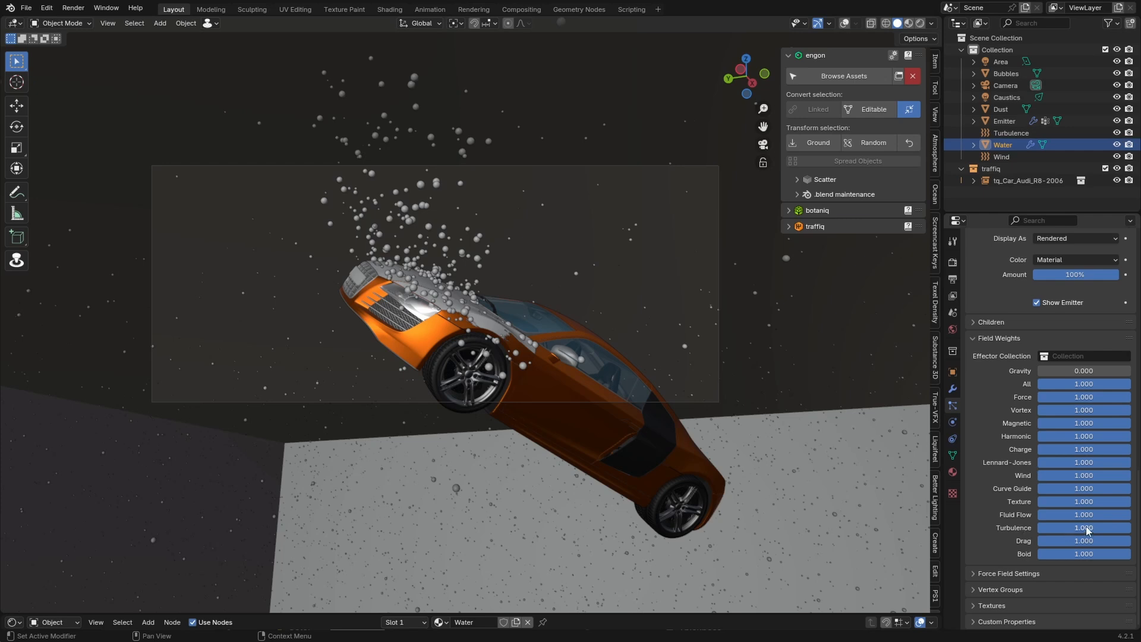
pyautogui.moveTo(1085, 528); pyautogui.dragTo(1044, 528)
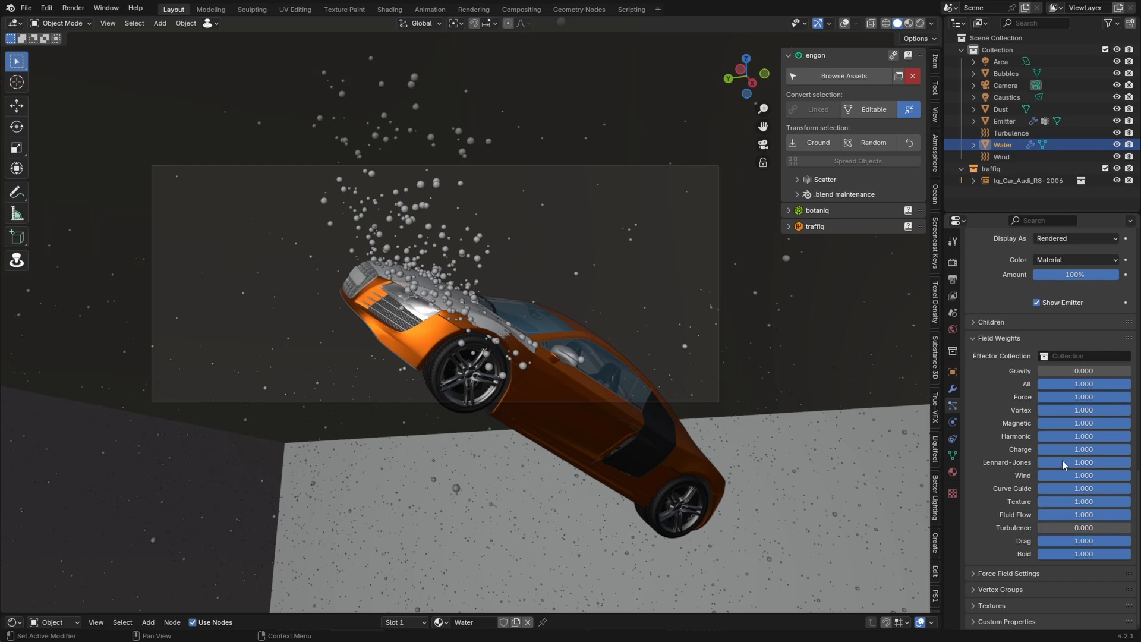
# Set the Turbulence and Wind field weights of the Water object's Bubbles particle system to 0.
pyautogui.scroll(20, 989, 395)
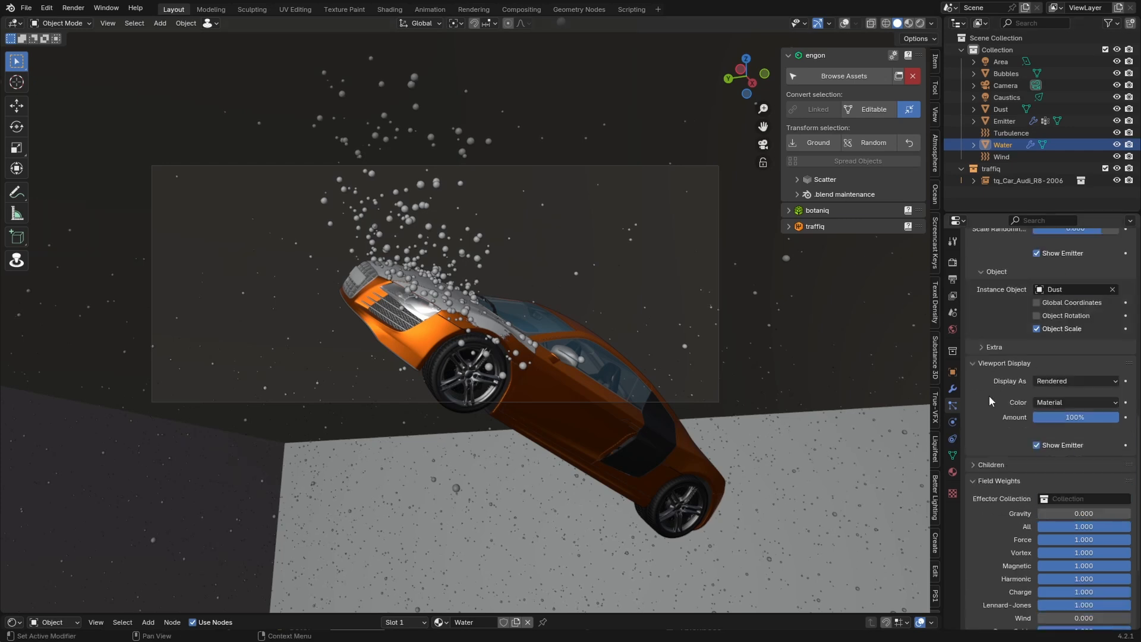
pyautogui.scroll(-20, 1006, 391)
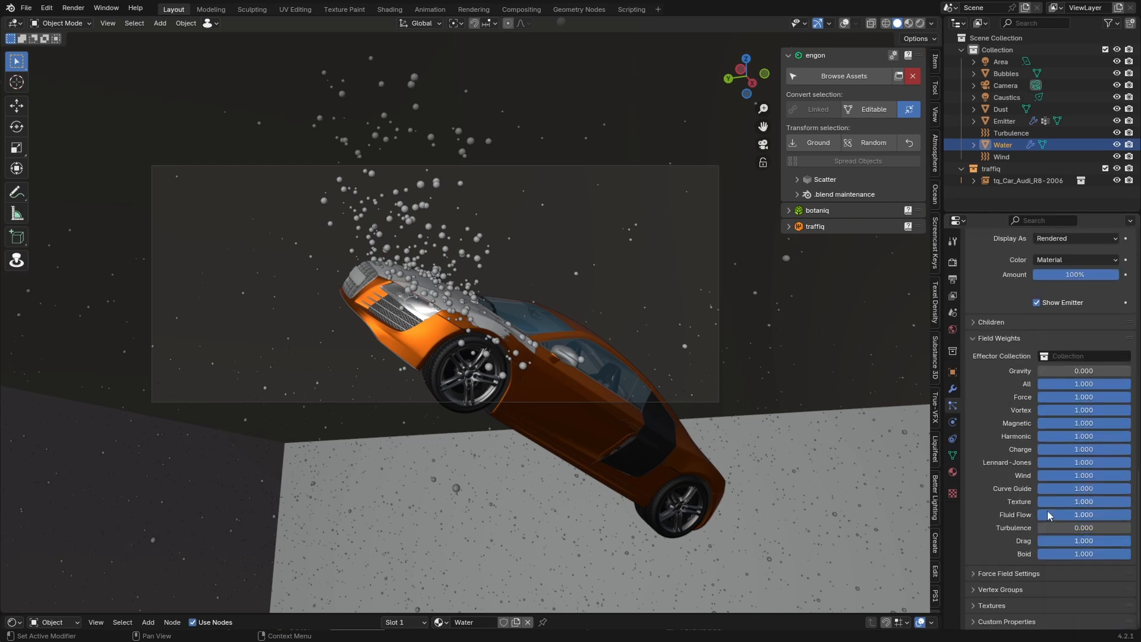
pyautogui.moveTo(1070, 474); pyautogui.dragTo(1036, 475)
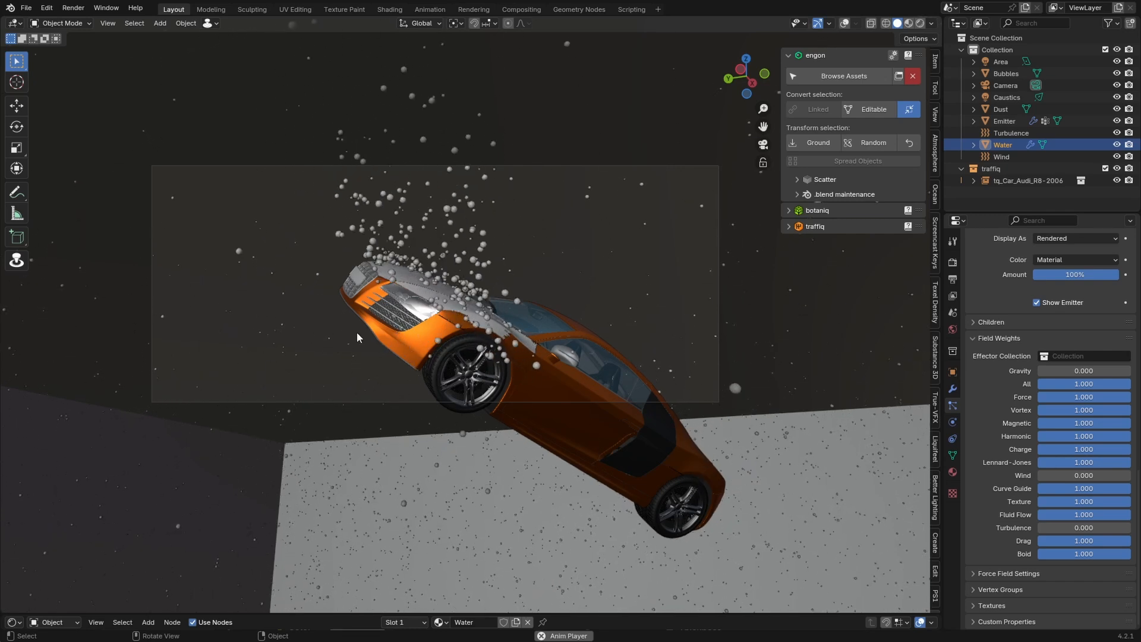
# Set the Turbulence force field's strength to 10 and check the bubble motion in the camera view.
pyautogui.click(1011, 132)
pyautogui.click(953, 389)
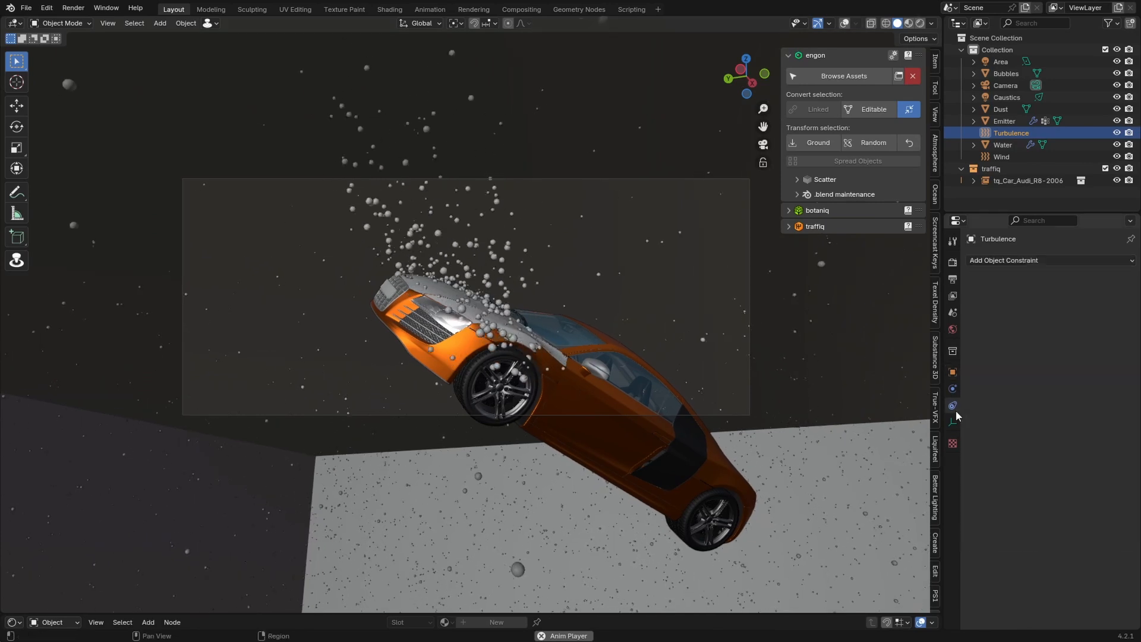
pyautogui.click(1070, 351)
pyautogui.write('10')
pyautogui.press('Return')
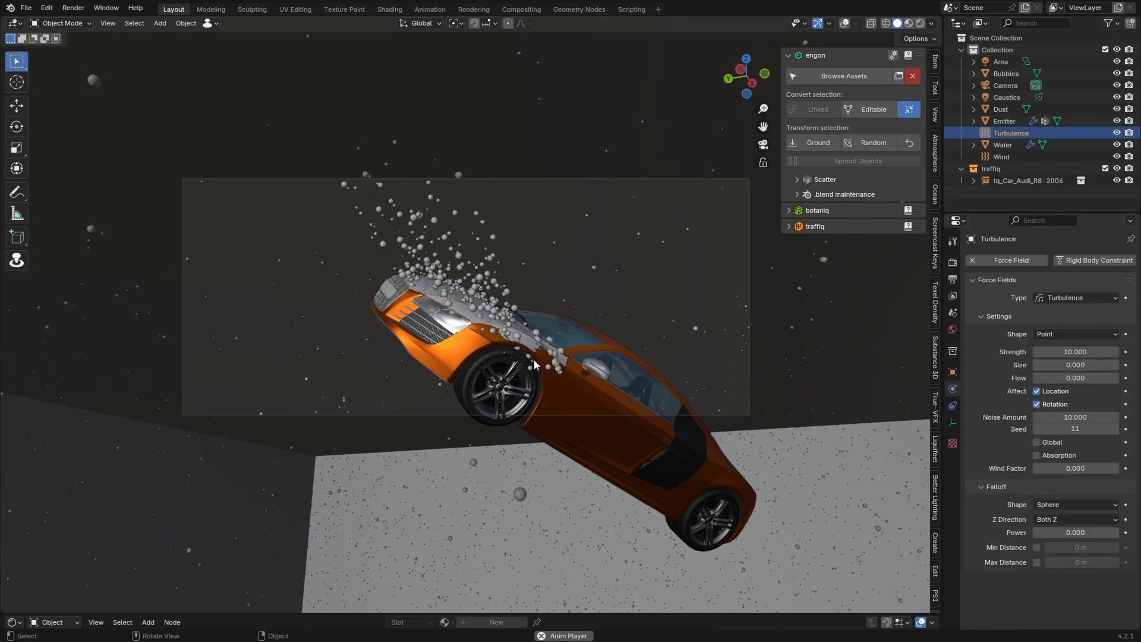
pyautogui.press('space')
pyautogui.scroll(5, 534, 375)
pyautogui.press('KP_0')
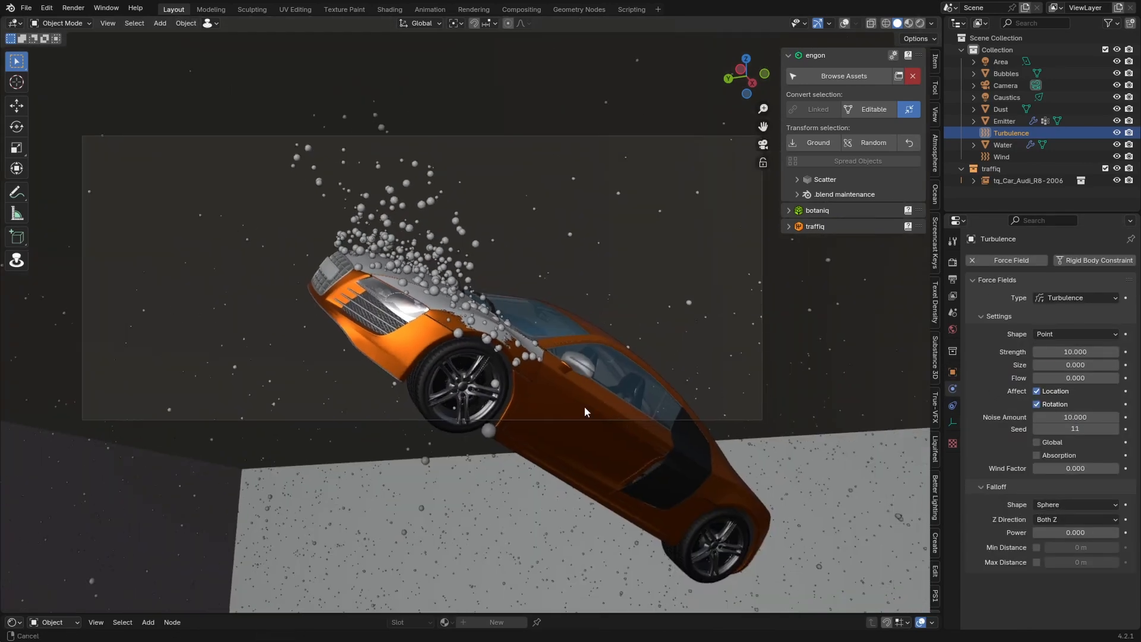
# Rotate the Wind force field by about 12.6° in the view, reposition it beside the car, and replay the animation.
pyautogui.click(1017, 159)
pyautogui.press('r')
pyautogui.click(843, 517)
pyautogui.press('g')
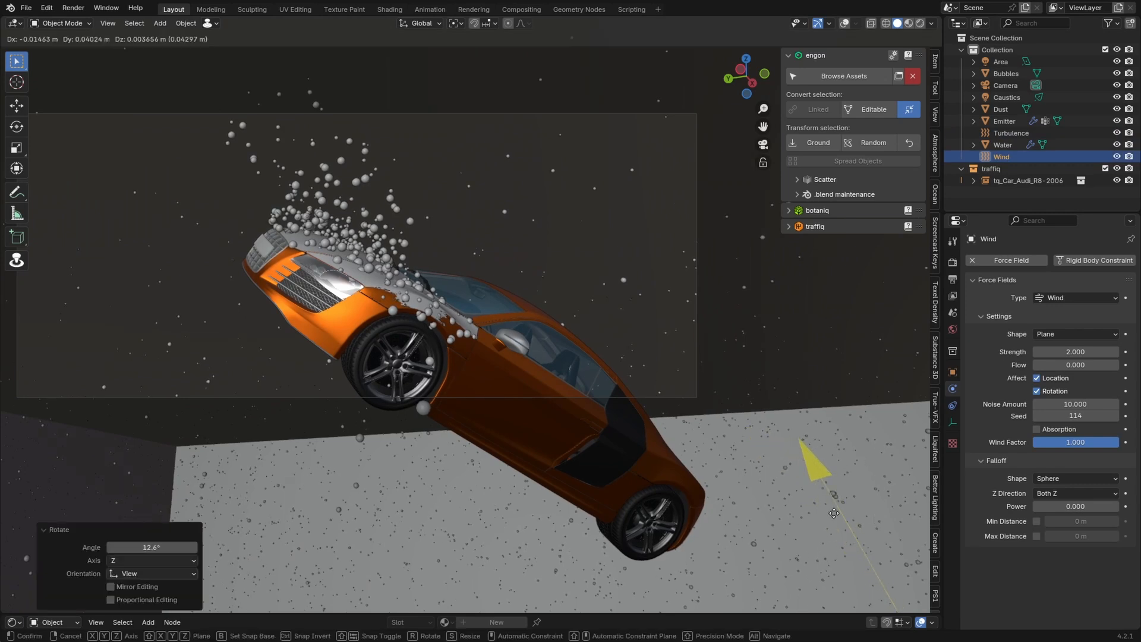
pyautogui.click(664, 502)
pyautogui.press('space')
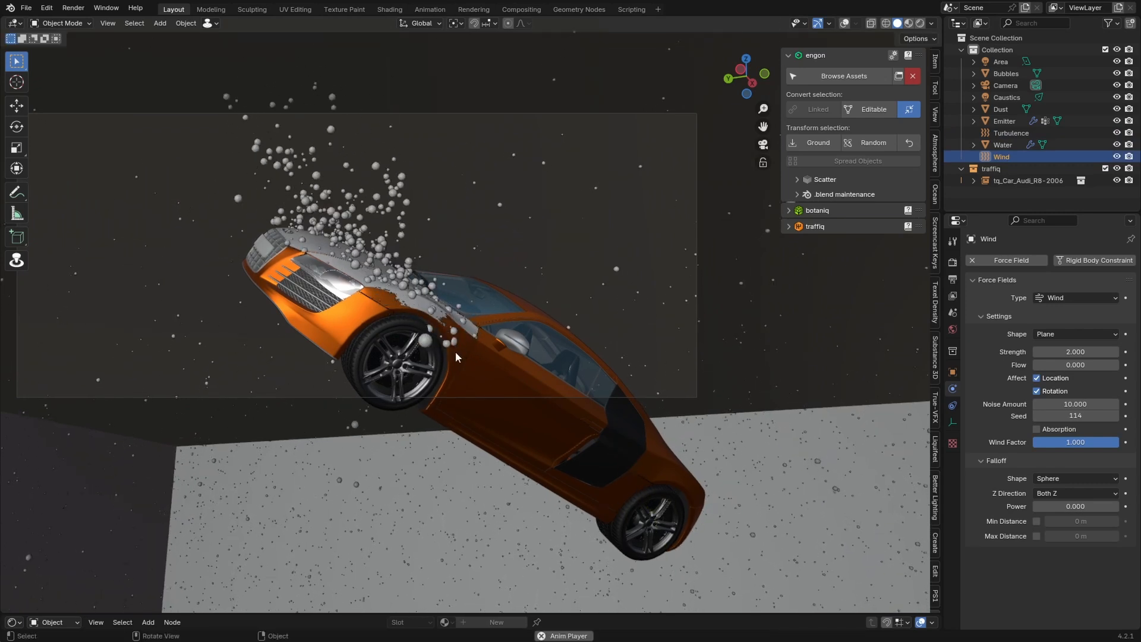
# Preview the camera view in Rendered shading, return to Solid shading, and save the file.
pyautogui.keyDown('shift'); pyautogui.moveTo(421, 325); pyautogui.dragTo(440, 340, button='middle'); pyautogui.keyUp('shift')
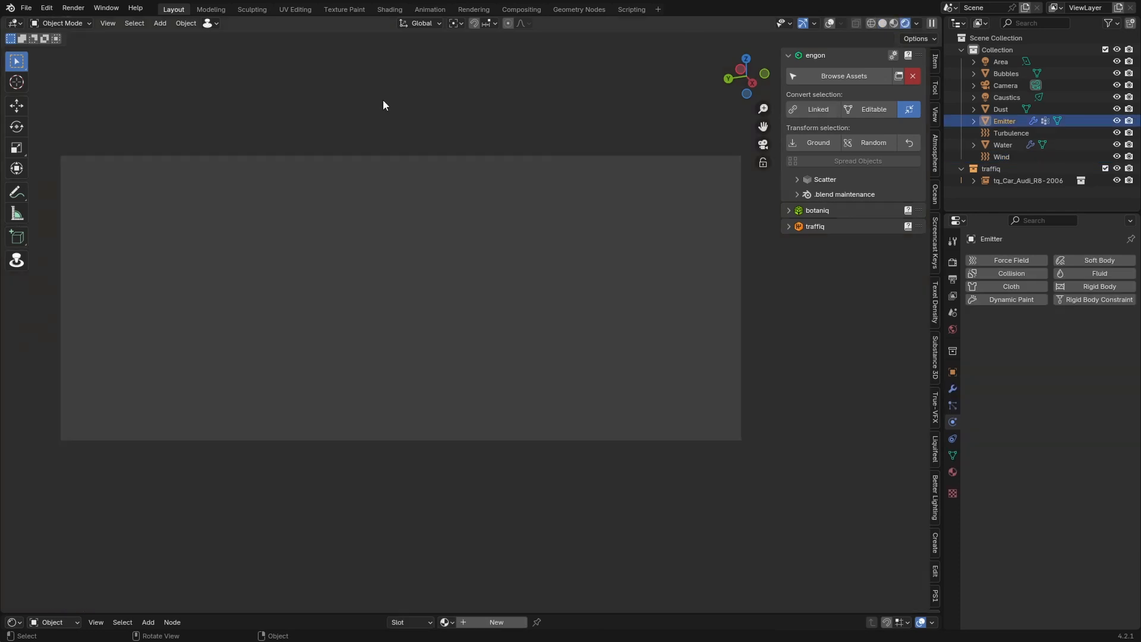
pyautogui.keyDown('ctrl'); pyautogui.scroll(-2, 416, 143); pyautogui.keyUp('ctrl')
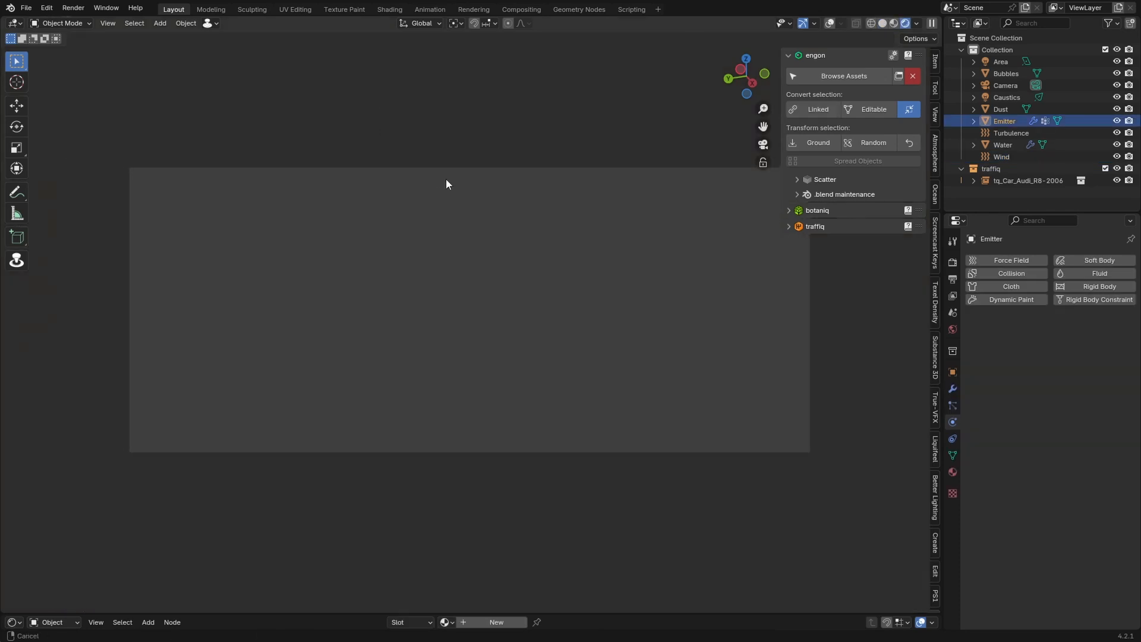
pyautogui.scroll(2, 446, 181)
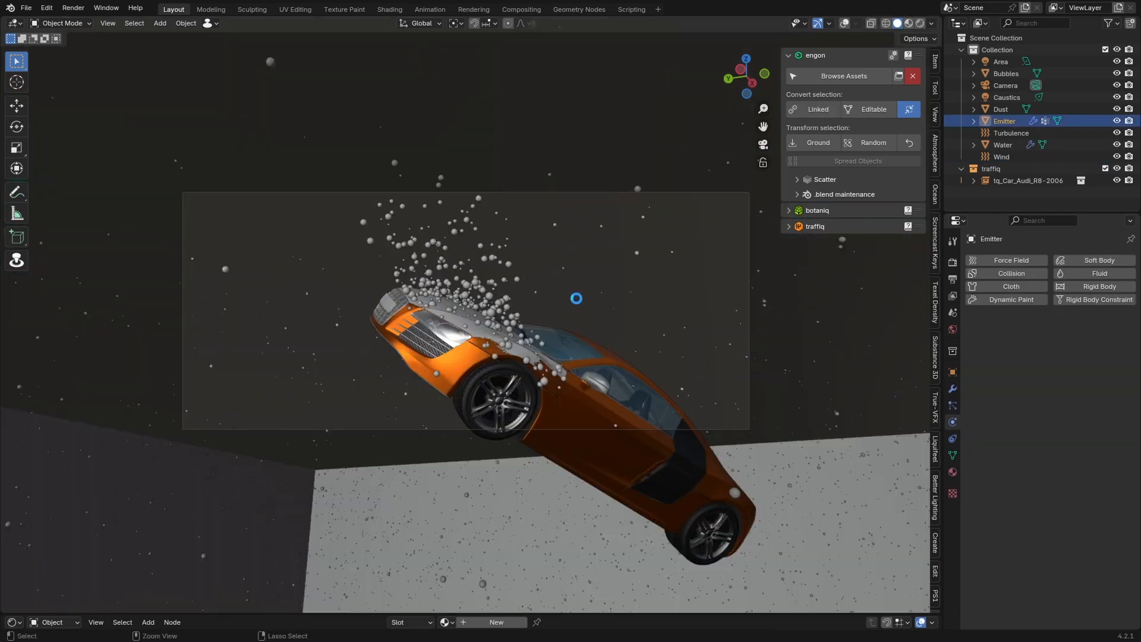
pyautogui.hotkey('ctrl', 's')
# Replace the Shader Editor below the viewport with a Timeline, enlarge it, and rewind the animation to frame 0.
pyautogui.click(12, 622)
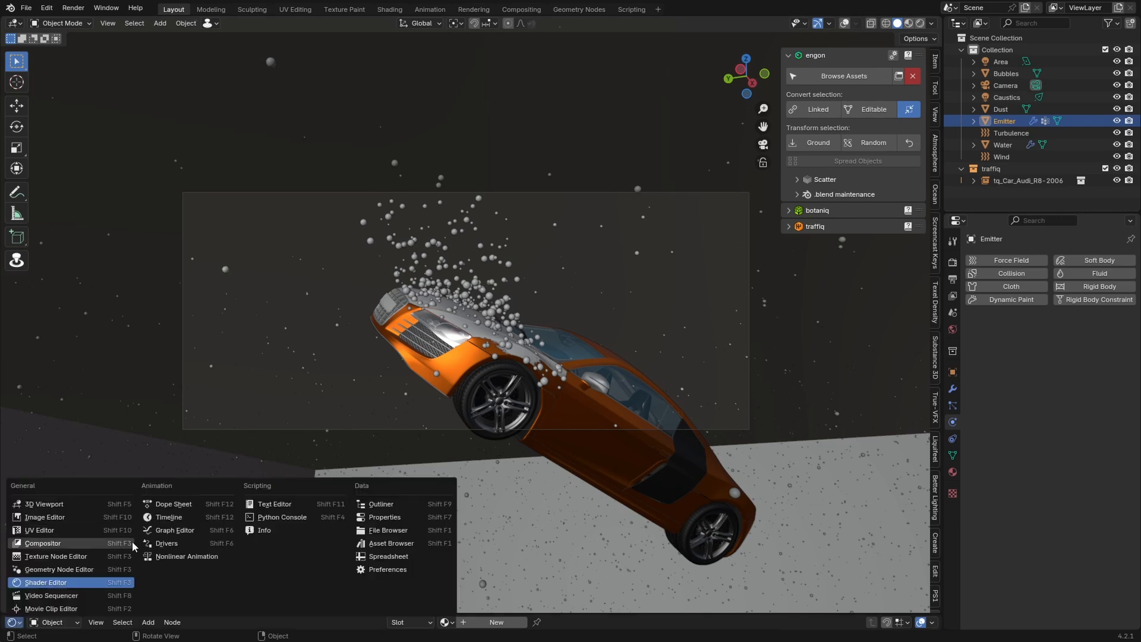
pyautogui.click(179, 521)
pyautogui.moveTo(196, 613); pyautogui.dragTo(199, 388)
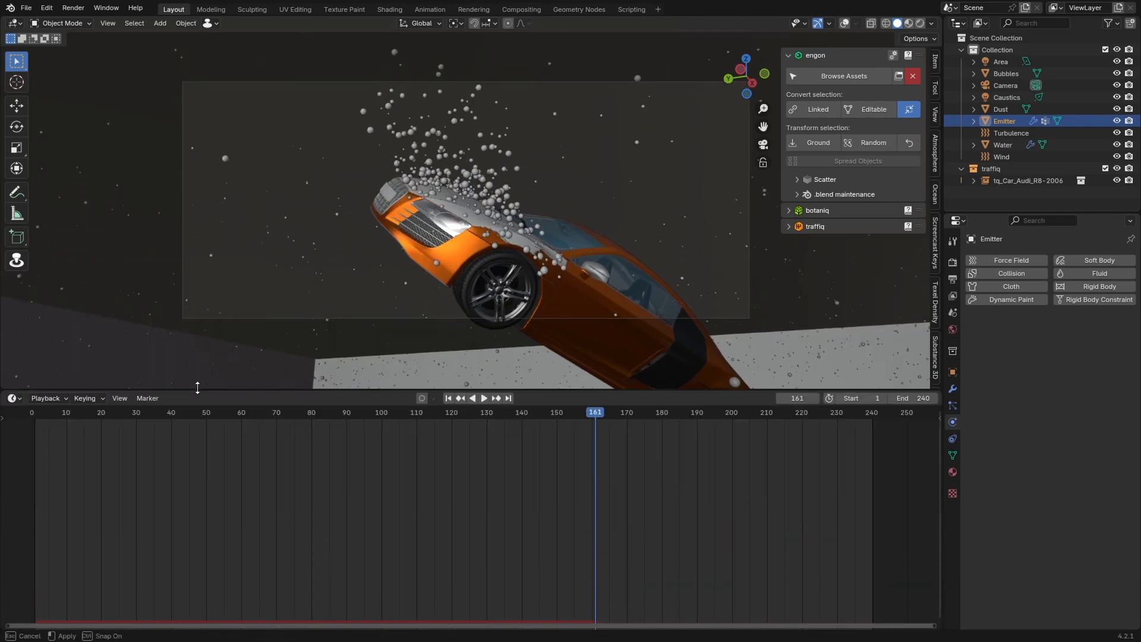
pyautogui.scroll(-10, 572, 484)
pyautogui.click(256, 415)
pyautogui.press('space')
pyautogui.press('Escape')
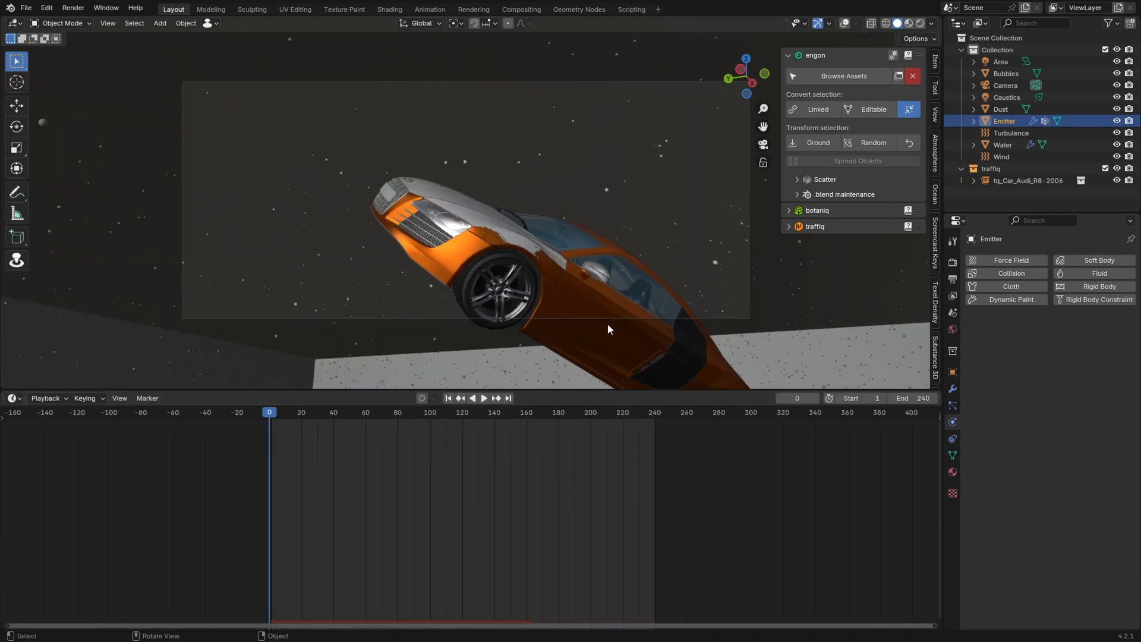
# Open the scene's output settings and expand the Time Stretching options under Frame Range.
pyautogui.click(954, 263)
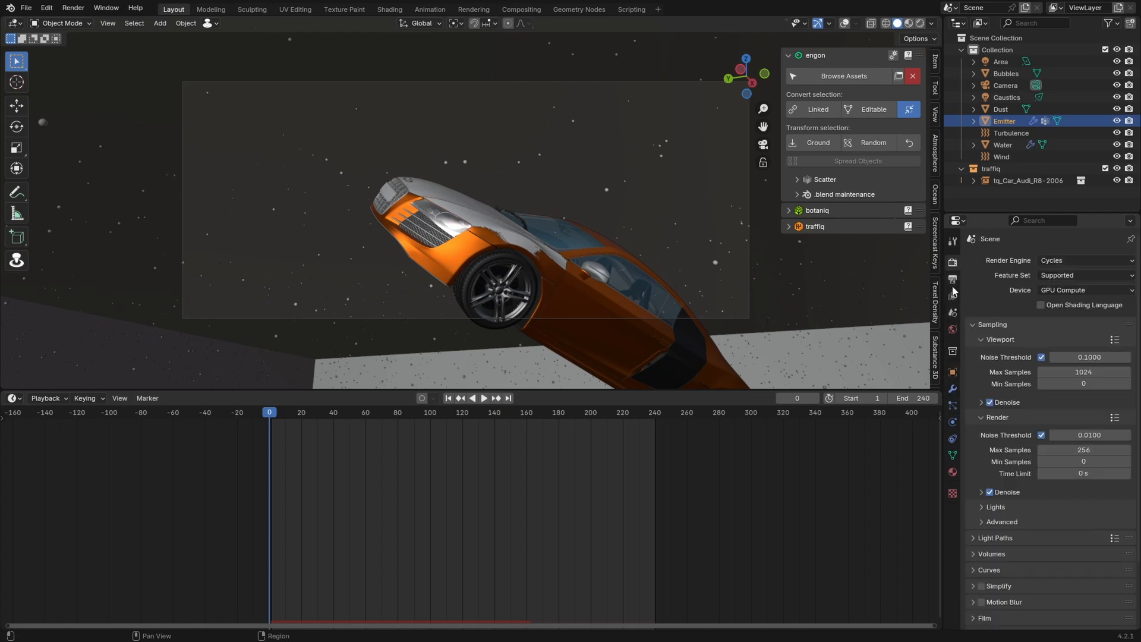
pyautogui.click(953, 280)
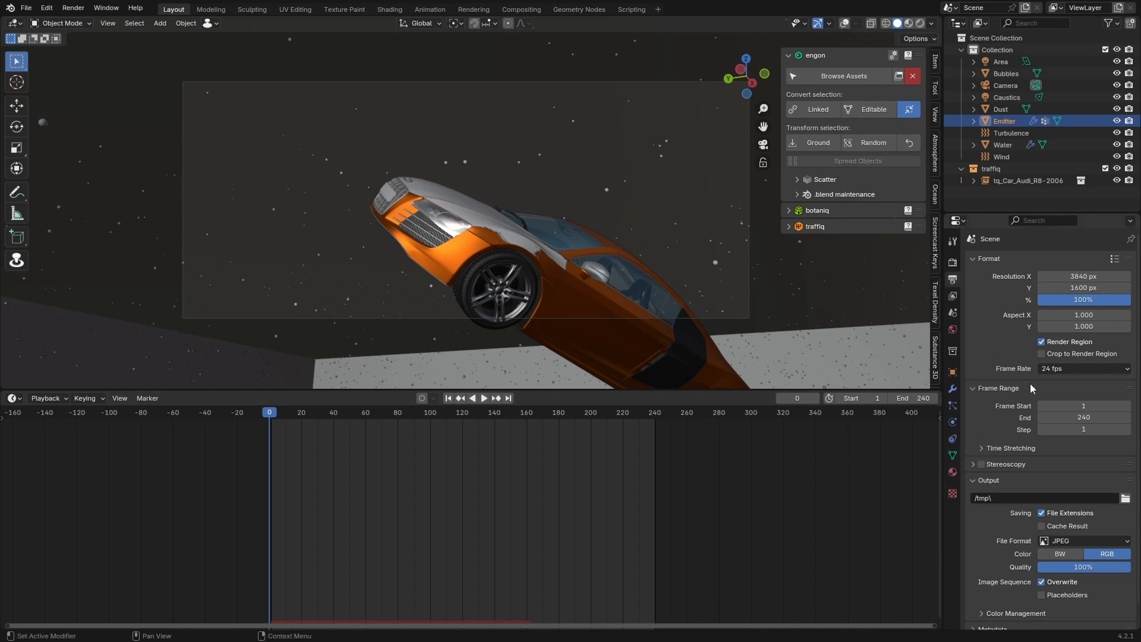
pyautogui.click(988, 449)
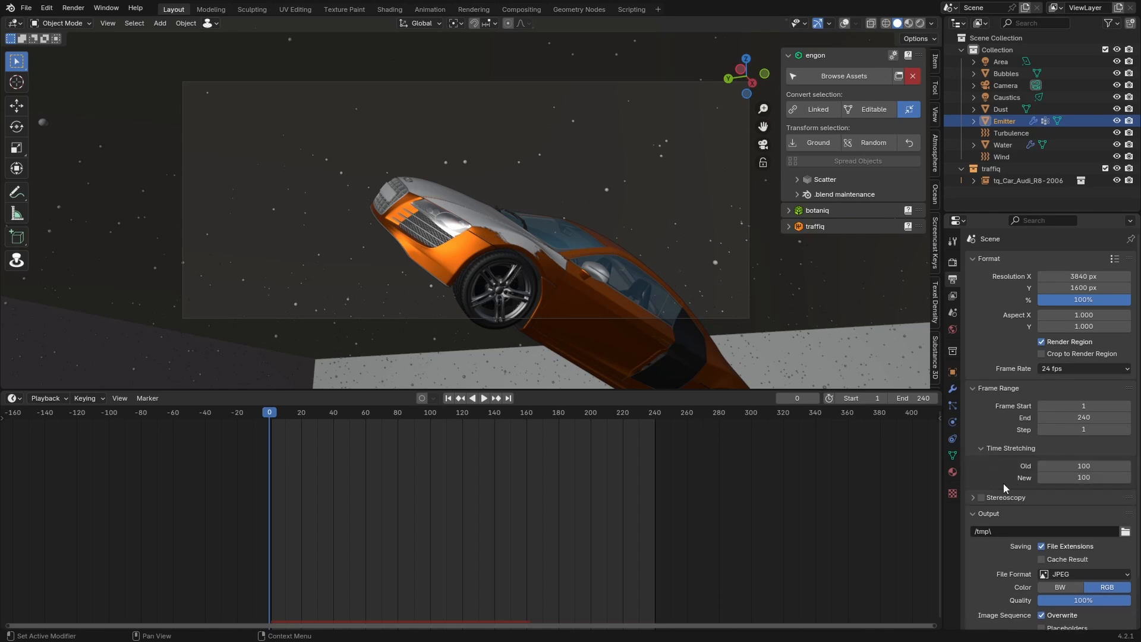
# Play and scrub through the bubble animation to judge its speed, and return to frame 0.
pyautogui.press('space')
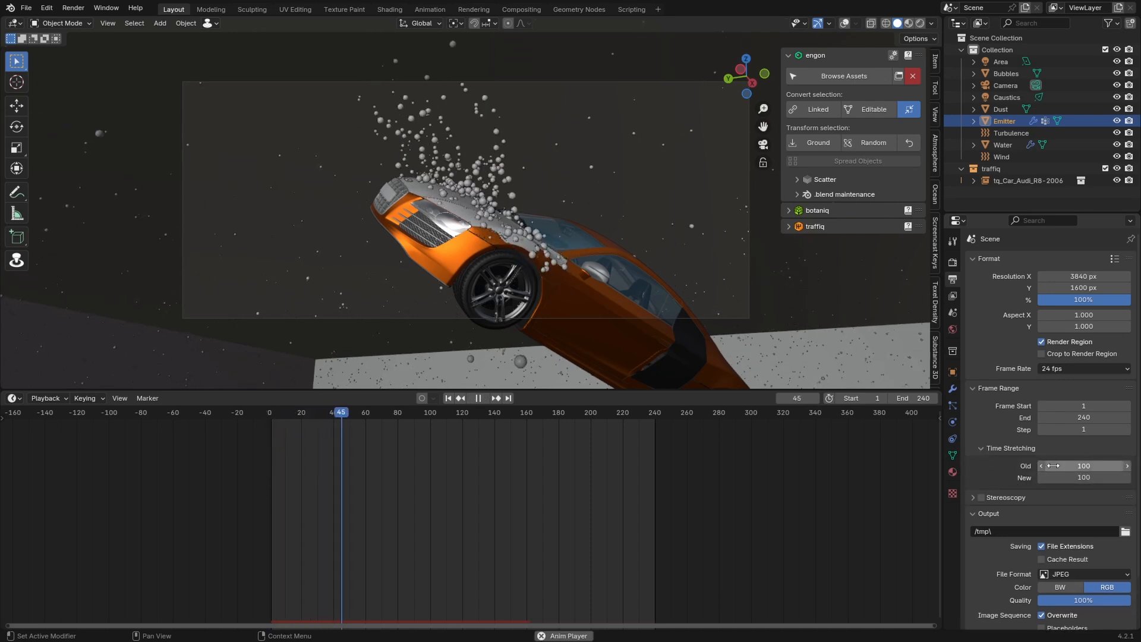
pyautogui.press('space')
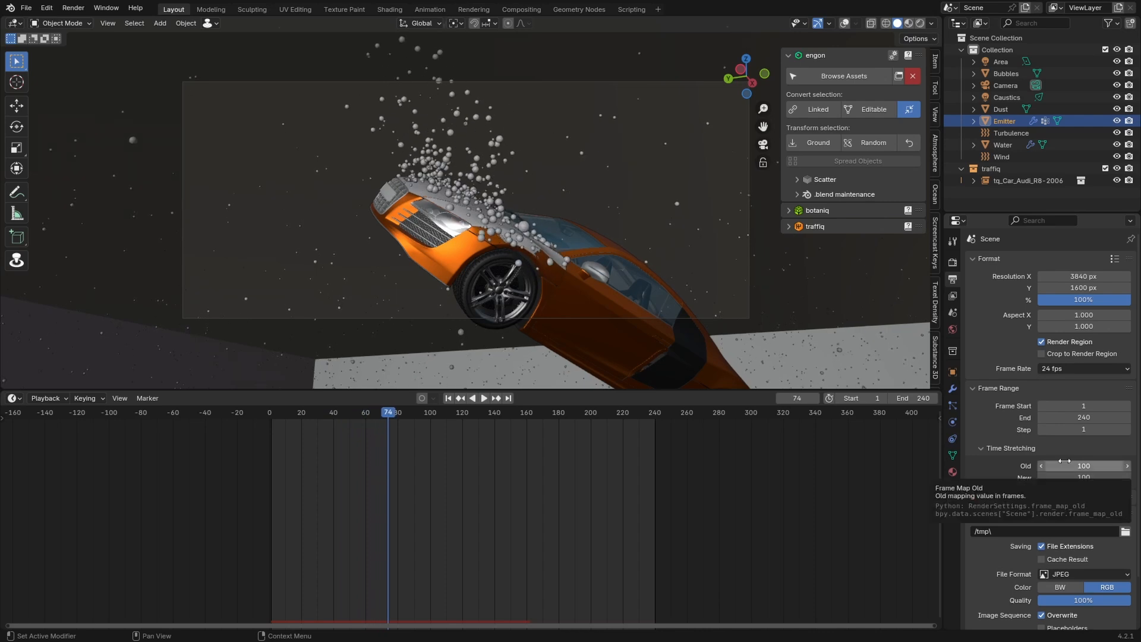
pyautogui.press('space')
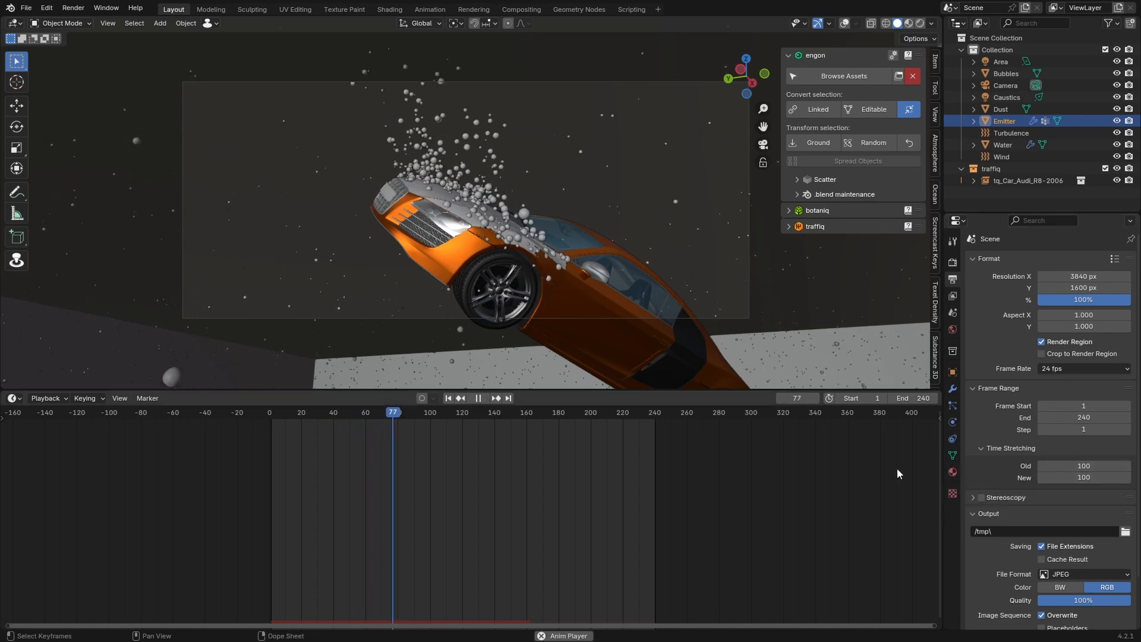
pyautogui.press('space')
pyautogui.moveTo(425, 413); pyautogui.dragTo(481, 414)
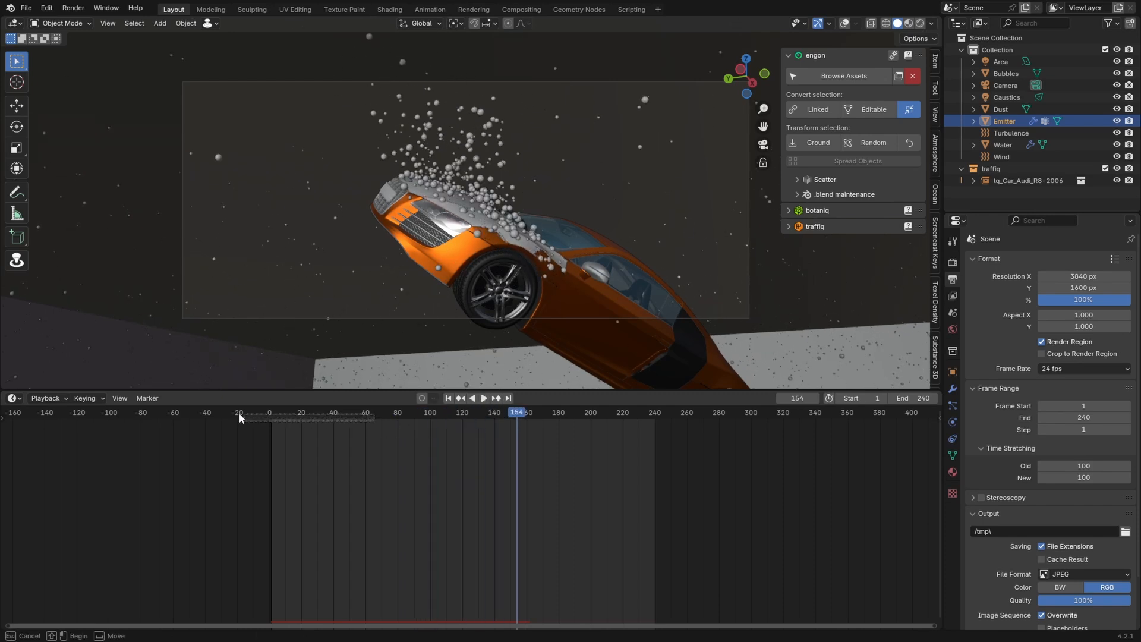
pyautogui.hotkey('shift', 'Left')
pyautogui.moveTo(280, 412)
pyautogui.mouseDown()
pyautogui.moveTo(312, 418)
pyautogui.moveTo(173, 430)
pyautogui.mouseUp()
# Try a Time Stretching New value of 200 and replay the bubble animation from the start.
pyautogui.click(1063, 369)
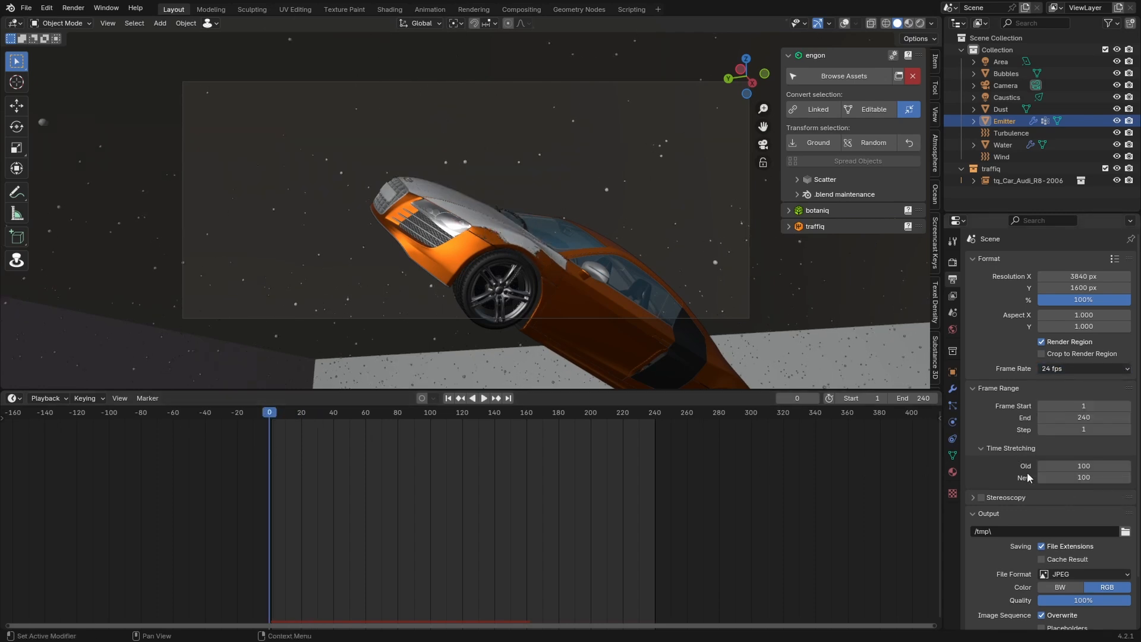
pyautogui.click(1085, 479)
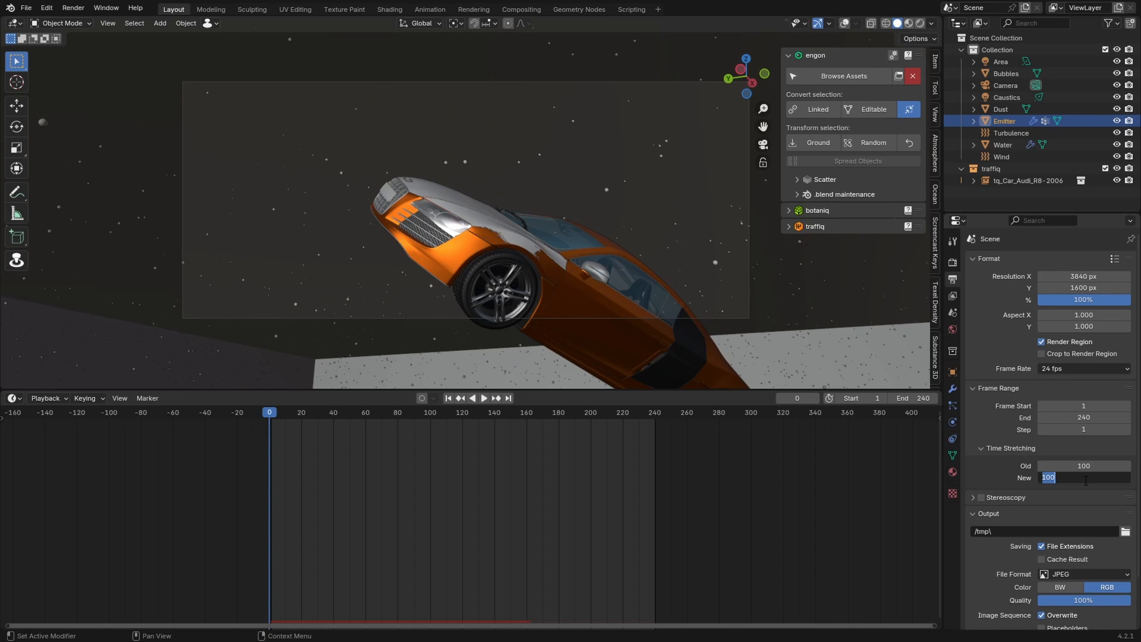
pyautogui.press('Return')
pyautogui.press('space')
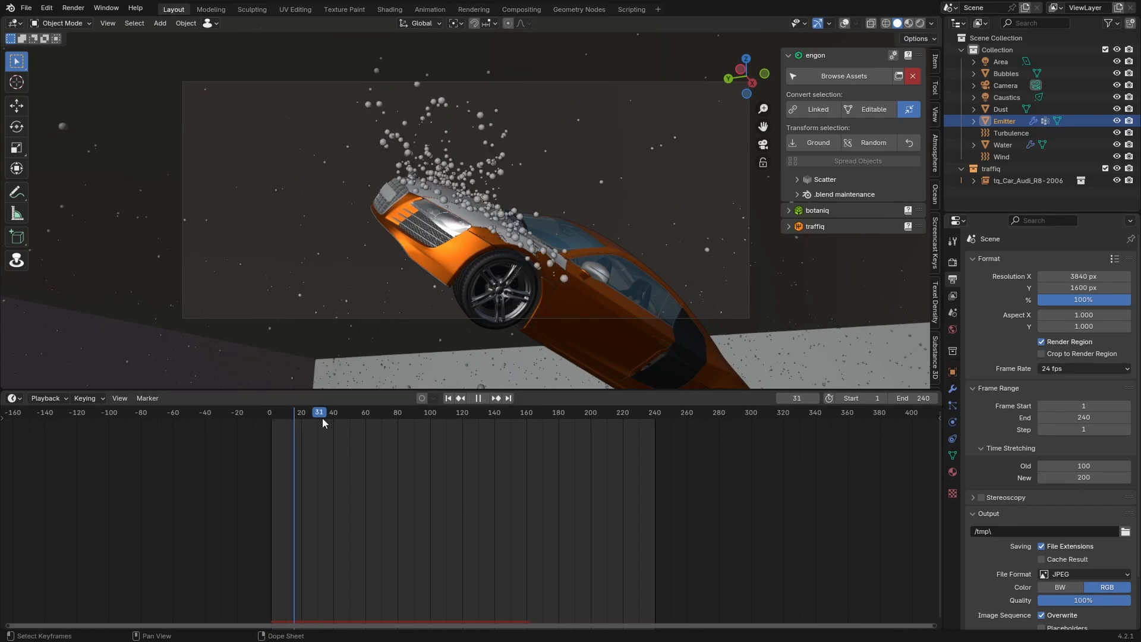
pyautogui.press('space')
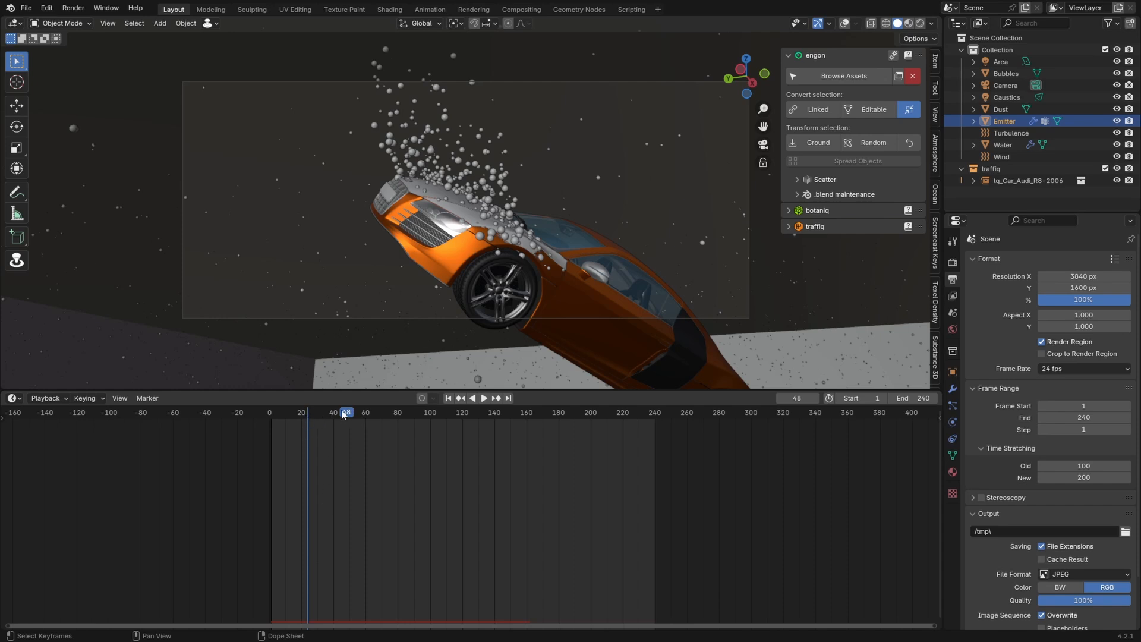
pyautogui.moveTo(343, 414)
pyautogui.mouseDown()
pyautogui.moveTo(295, 419)
pyautogui.moveTo(338, 423)
pyautogui.mouseUp()
pyautogui.hotkey('shift', 'Left')
pyautogui.press('space')
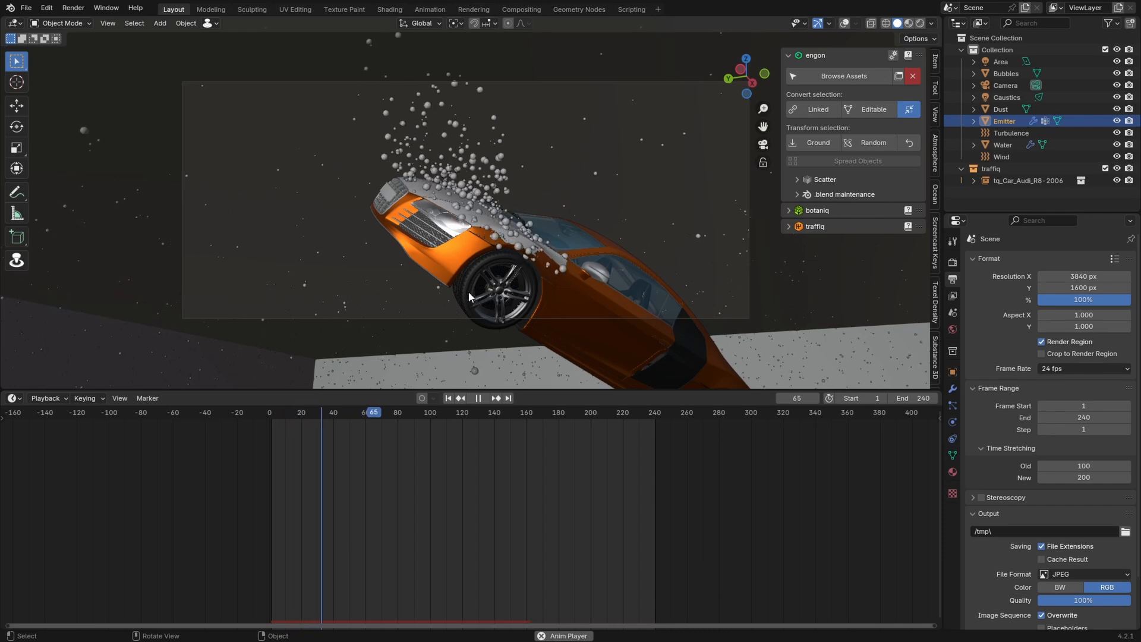
pyautogui.press('space')
# Set the Time Stretching New value to 400 and replay the bubble animation from the start.
pyautogui.doubleClick(1084, 478)
pyautogui.write('400')
pyautogui.press('Return')
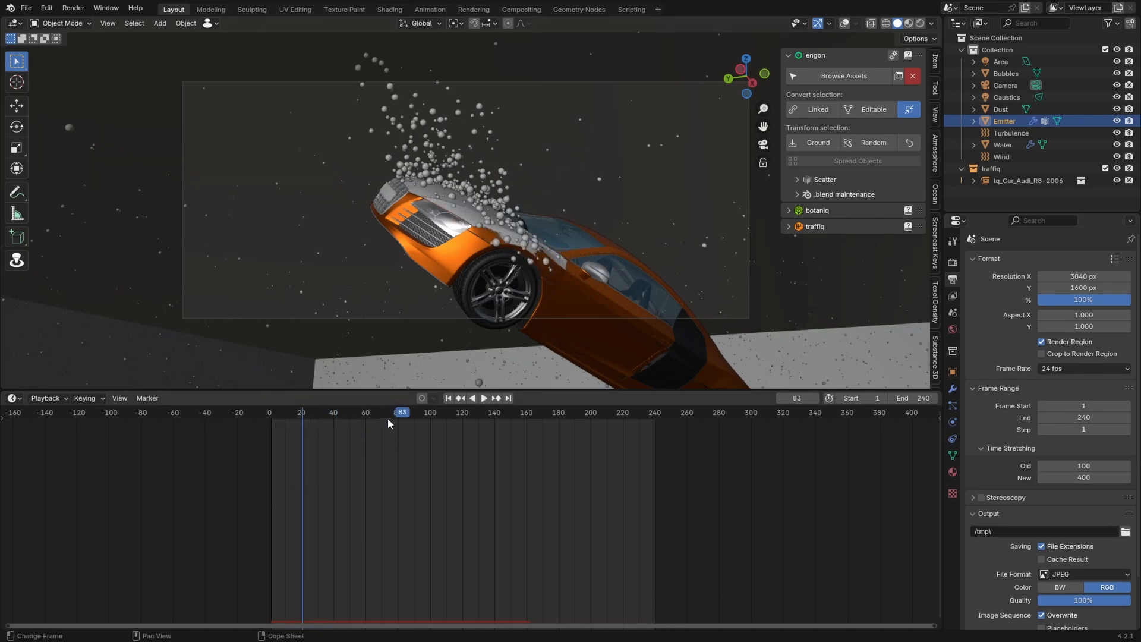
pyautogui.hotkey('shift', 'Left')
pyautogui.press('space')
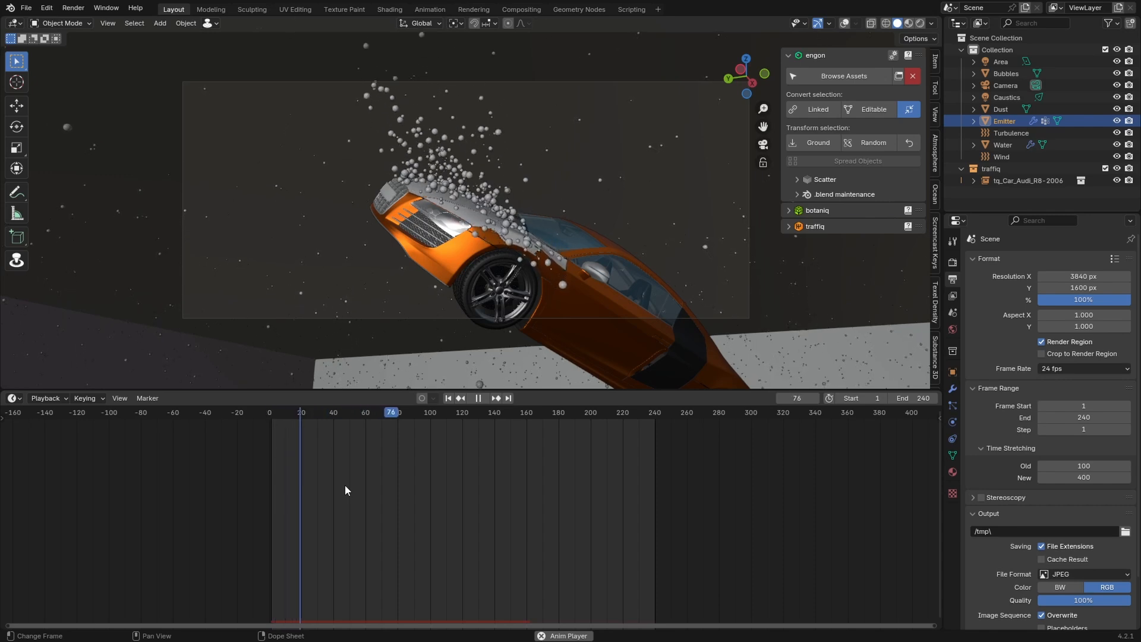
pyautogui.press('space')
pyautogui.moveTo(327, 414); pyautogui.dragTo(270, 416)
pyautogui.press('space')
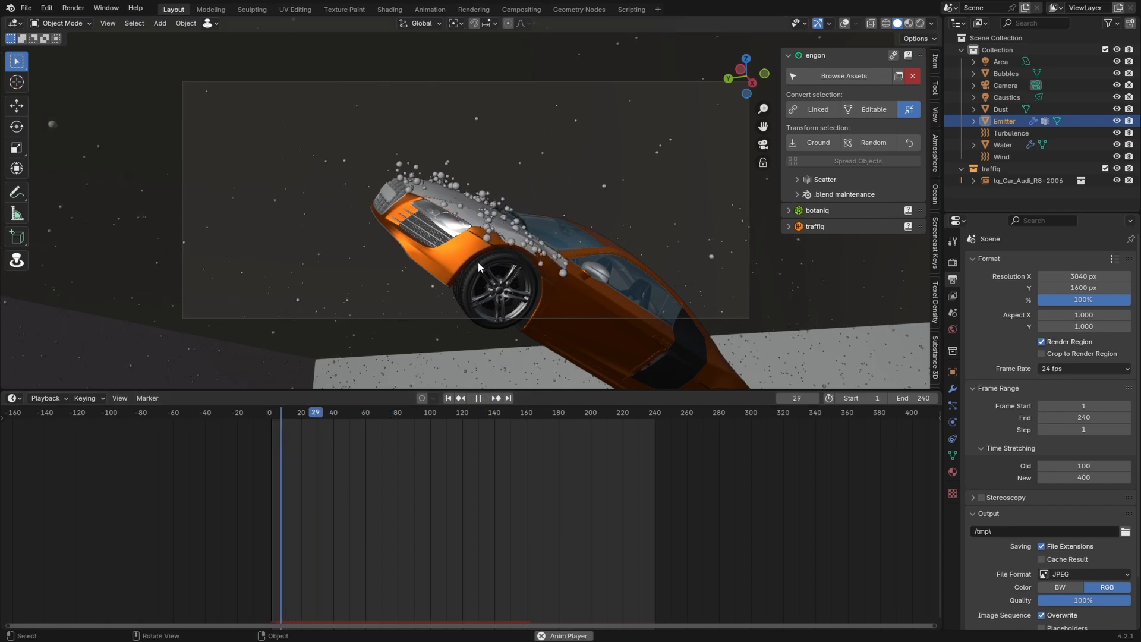
# Stop playback, set the BubbleCrash particle system's emission Frame Start to -15, and return to frame 1.
pyautogui.press('space')
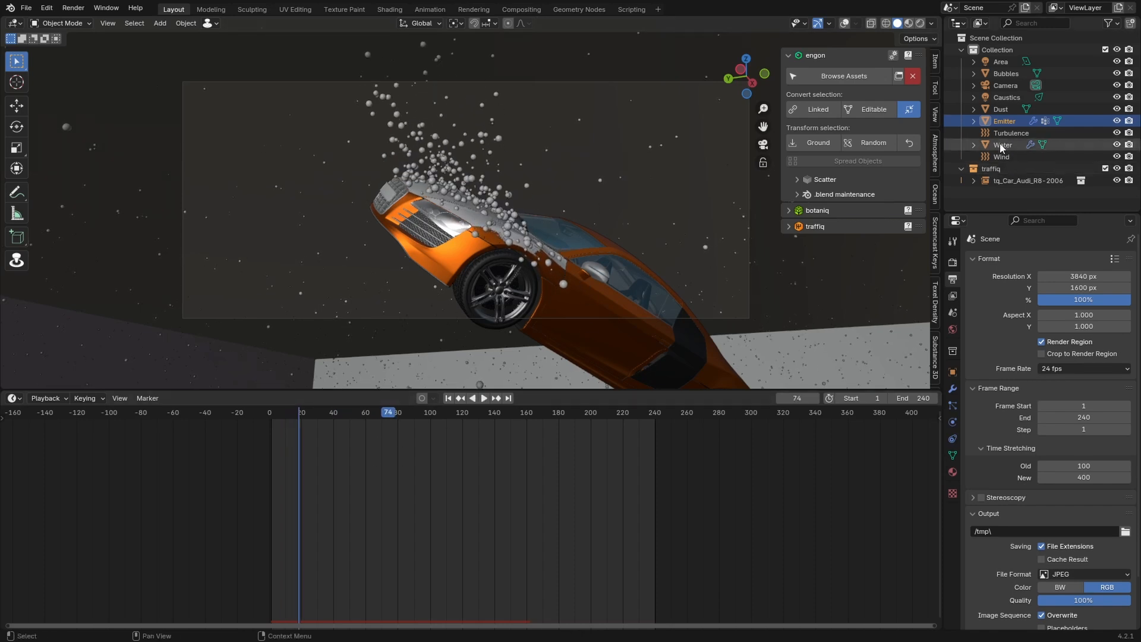
pyautogui.click(952, 405)
pyautogui.click(1061, 394)
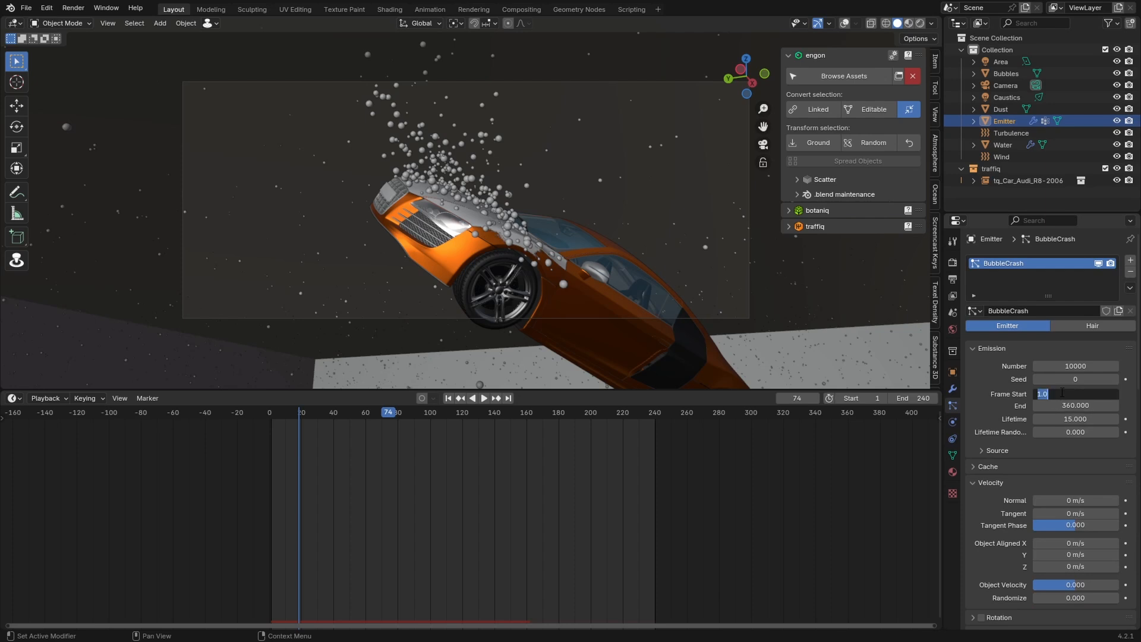
pyautogui.write('-15')
pyautogui.press('Return')
pyautogui.hotkey('shift', 'Left')
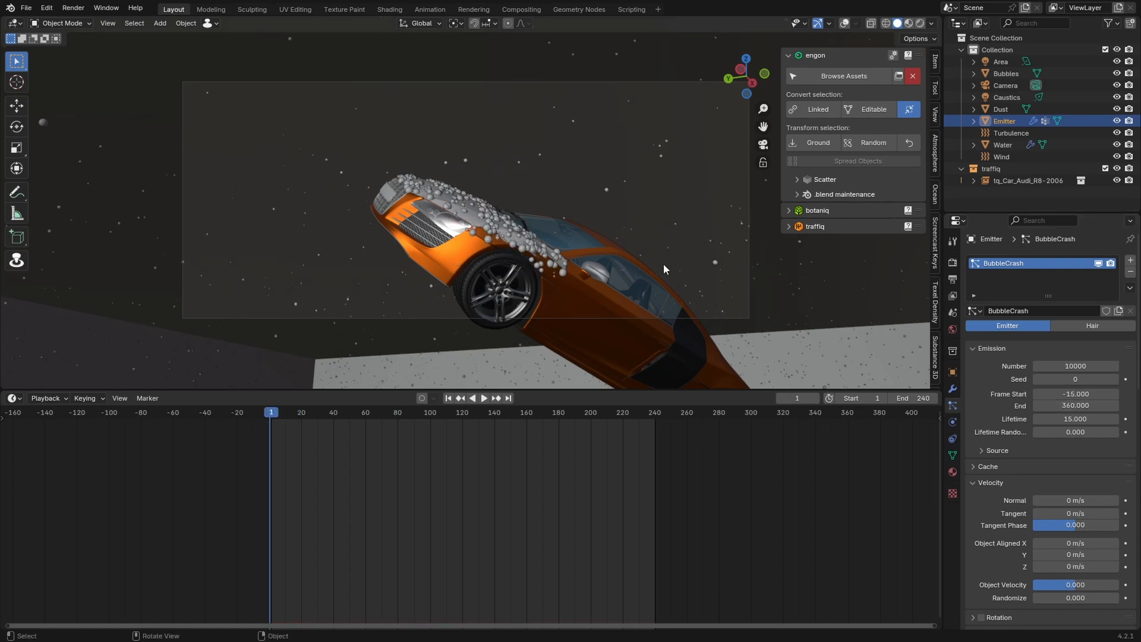
# Replay the bubble animation with the earlier emission start and save the file.
pyautogui.press('space')
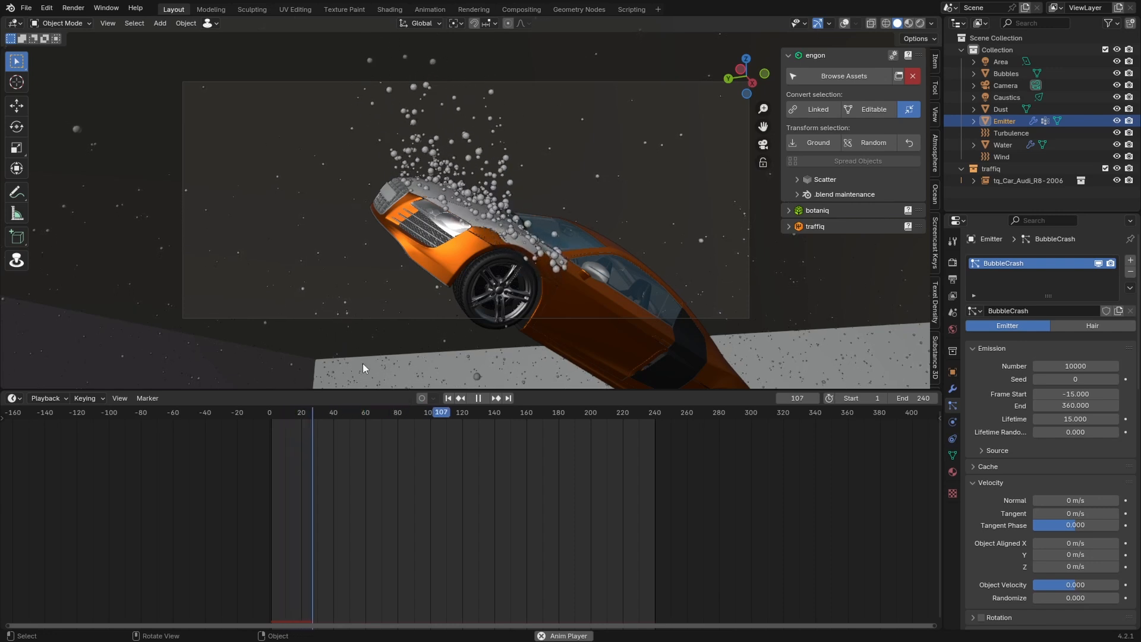
pyautogui.hotkey('ctrl', 's')
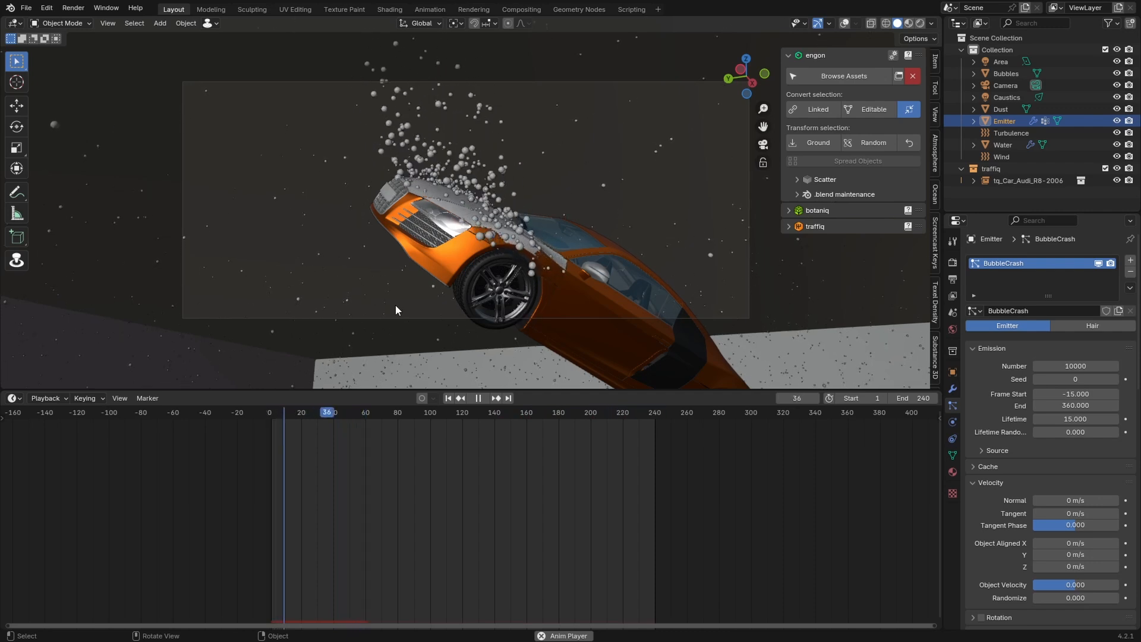
pyautogui.press('space')
# Enlarge the 3D viewport without its sidebar and preview the scene in Rendered shading with the render settings open.
pyautogui.press('z')
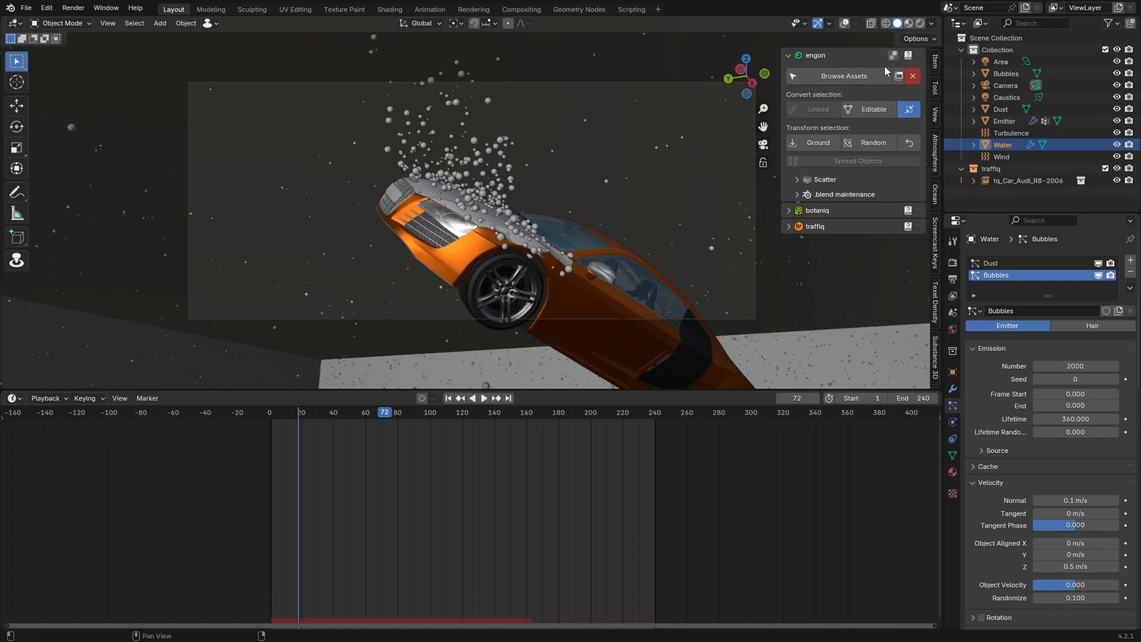
pyautogui.moveTo(571, 390); pyautogui.dragTo(568, 618)
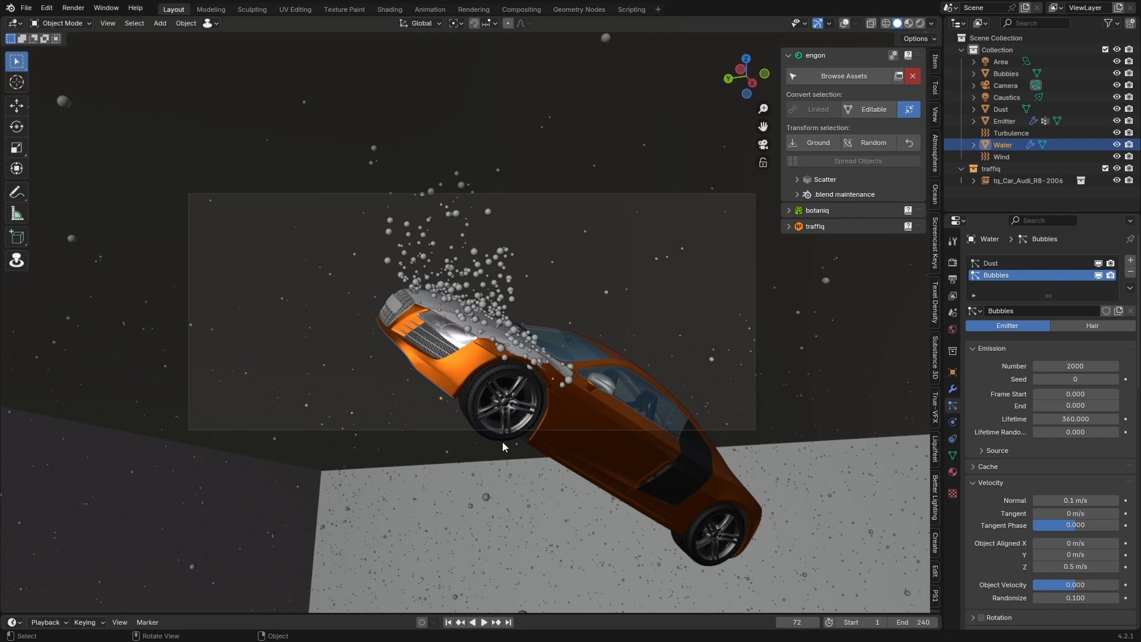
pyautogui.press('n')
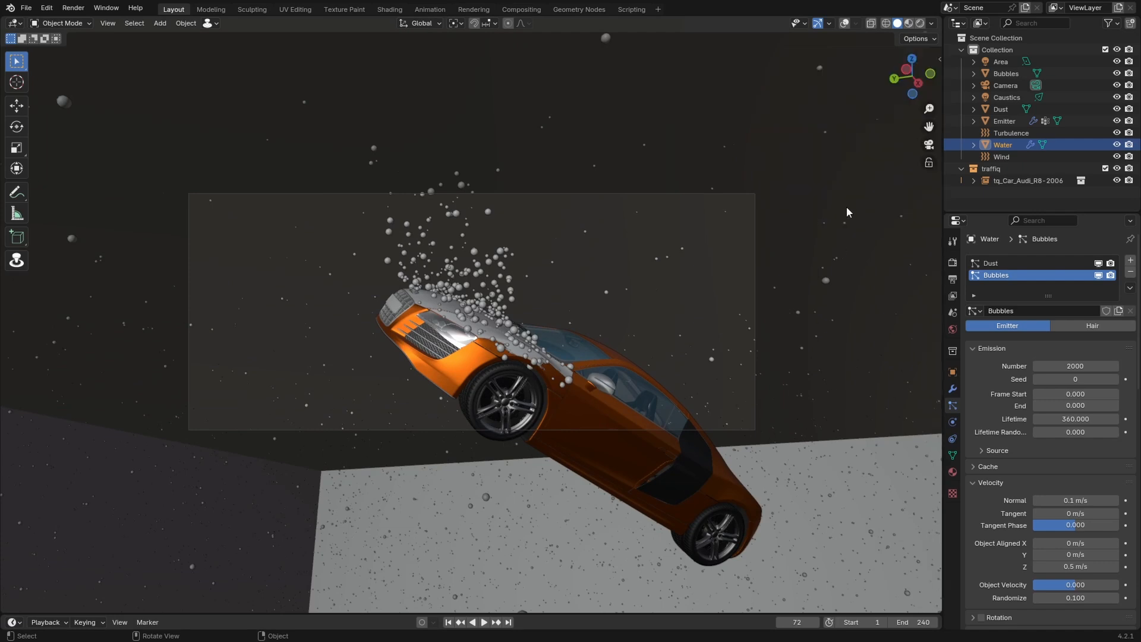
pyautogui.click(952, 262)
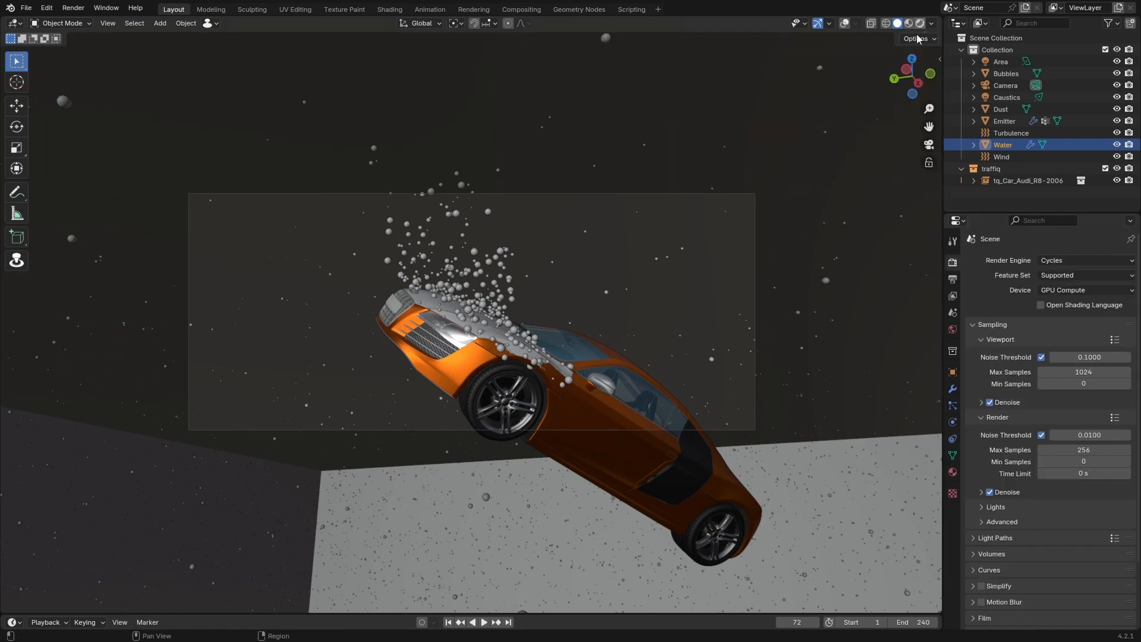
pyautogui.click(920, 23)
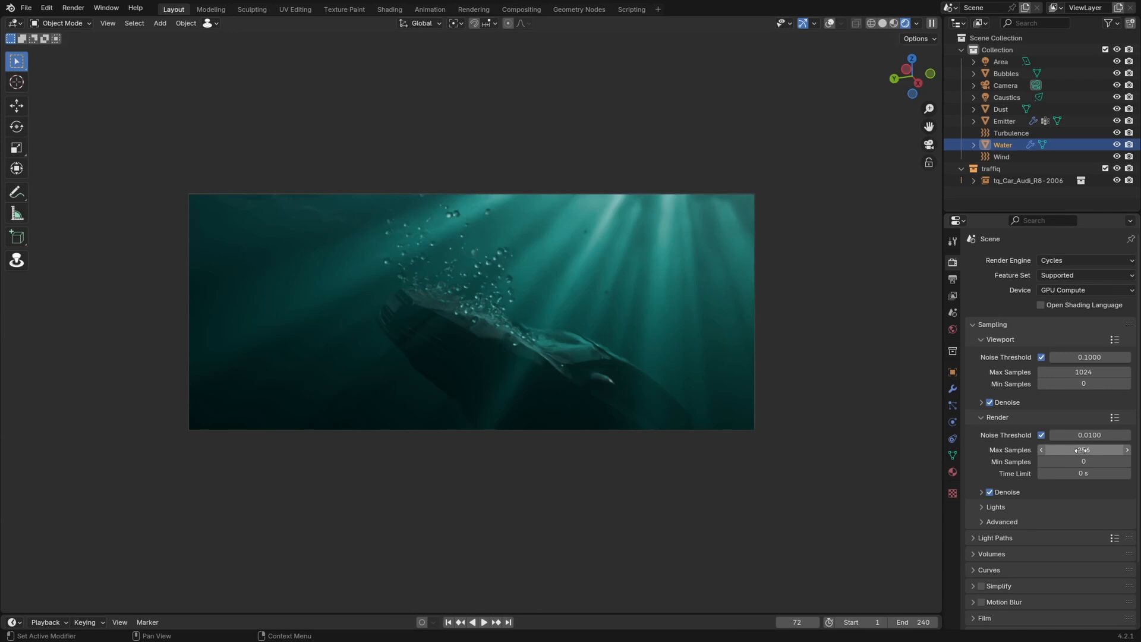
# Expand the render Denoise options and enable Use GPU for the OpenImageDenoise denoiser.
pyautogui.click(1014, 494)
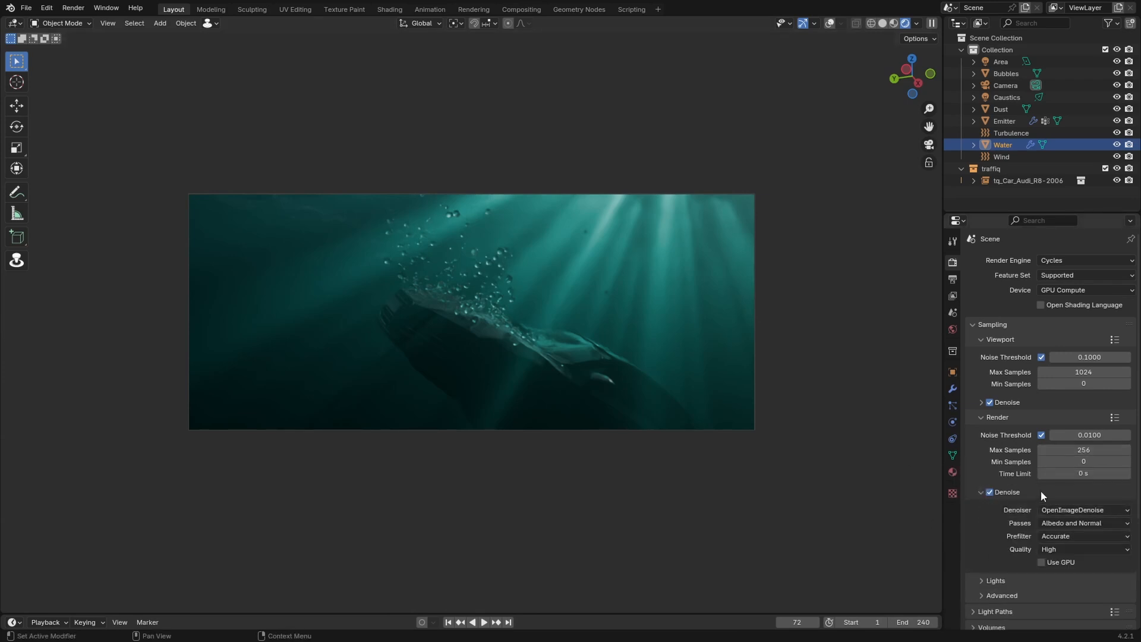
pyautogui.scroll(-4, 997, 487)
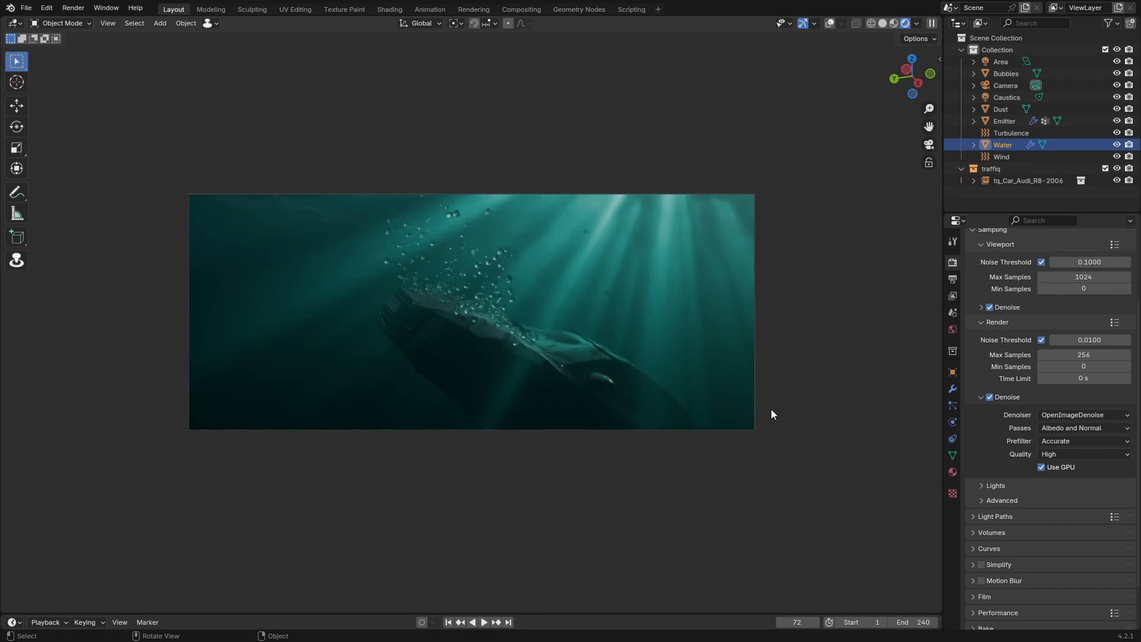
pyautogui.click(1056, 454)
pyautogui.click(1058, 458)
pyautogui.scroll(4, 1038, 370)
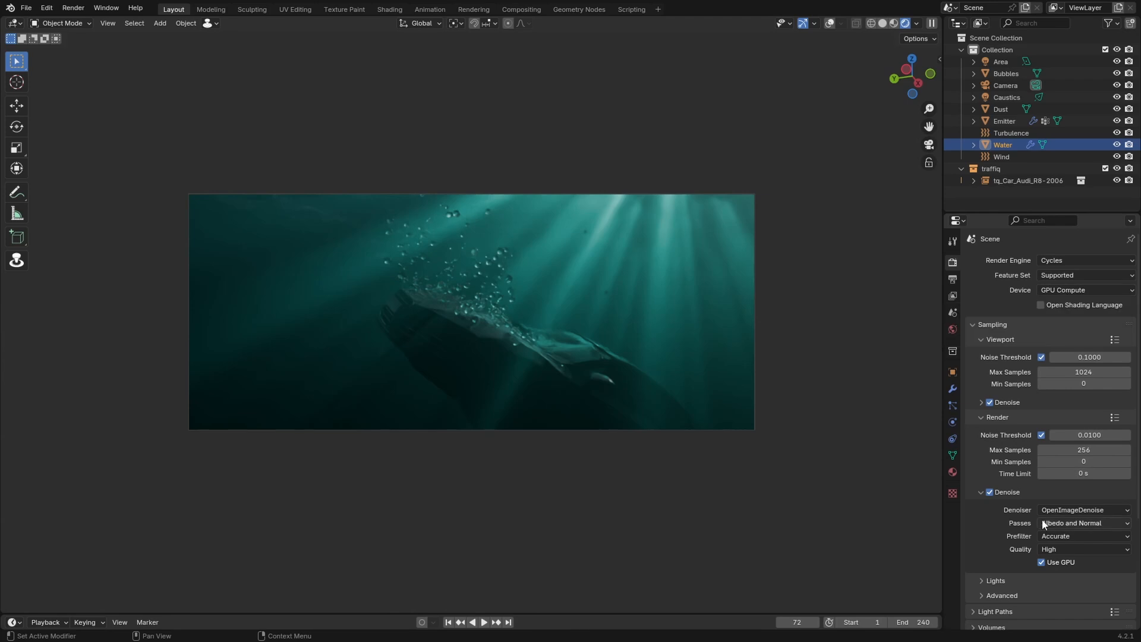
pyautogui.scroll(-4, 1019, 475)
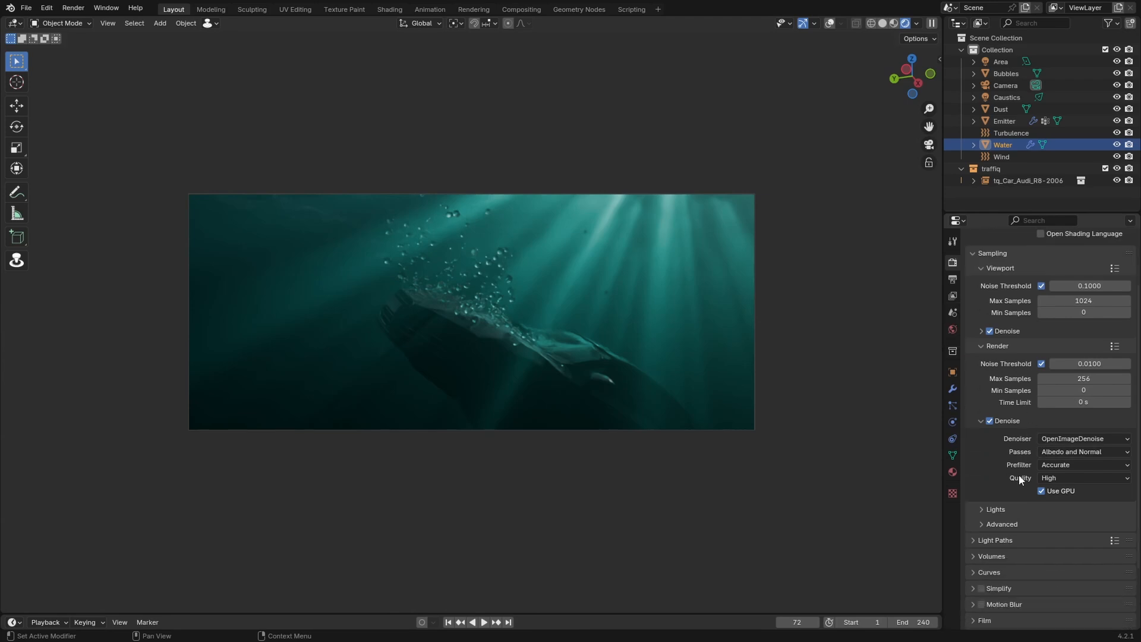
pyautogui.scroll(4, 1019, 475)
pyautogui.scroll(-4, 1050, 416)
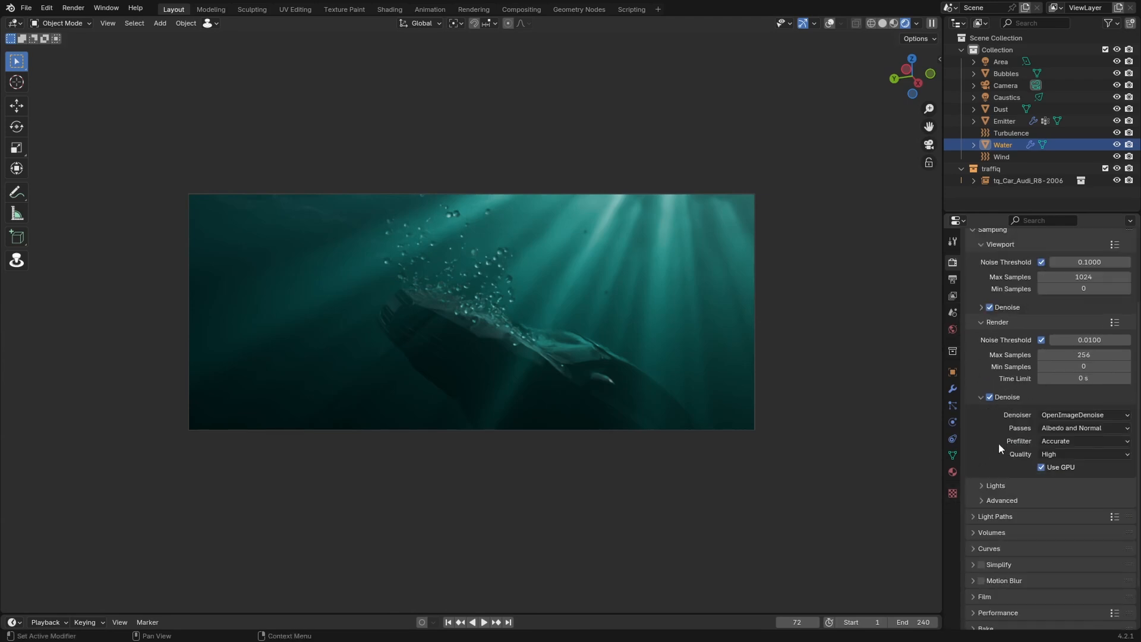
# Test Light Paths bounces of 0 and 2 for Transmission and 1 for Volume, settling on Transmission 4 and Volume 0.
pyautogui.click(985, 520)
pyautogui.scroll(-4, 993, 518)
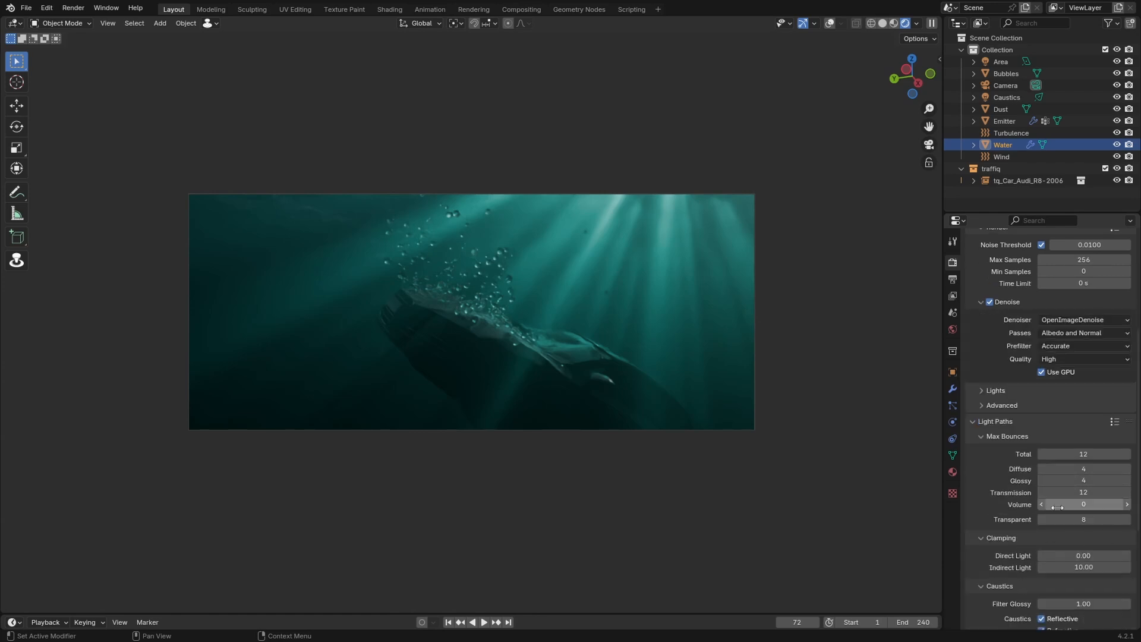
pyautogui.press('BackSpace')
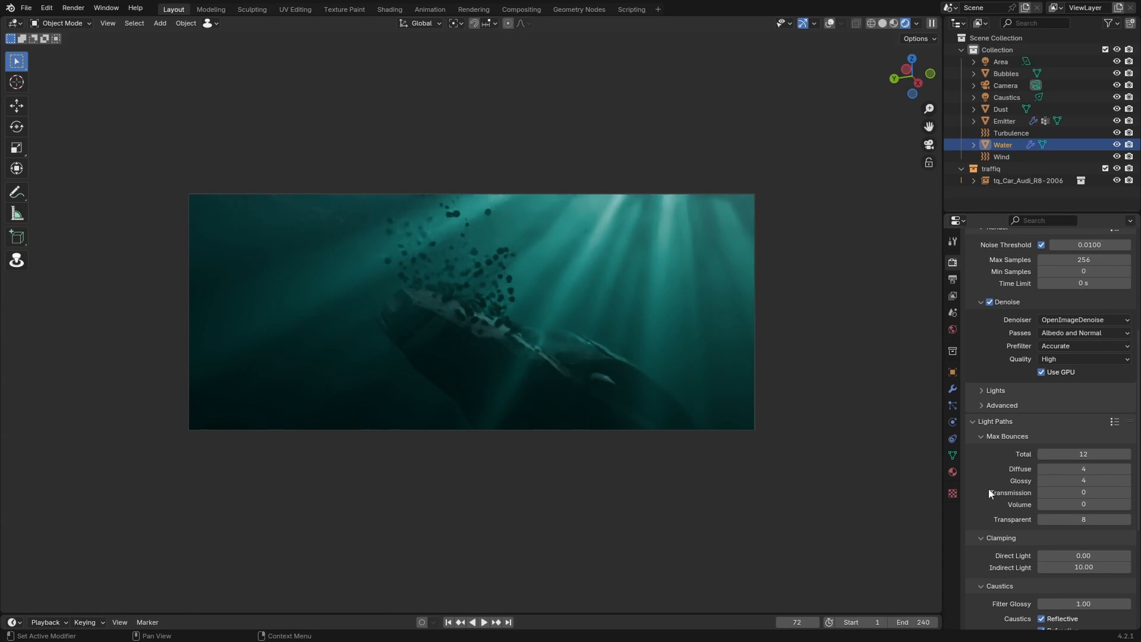
pyautogui.click(1130, 506)
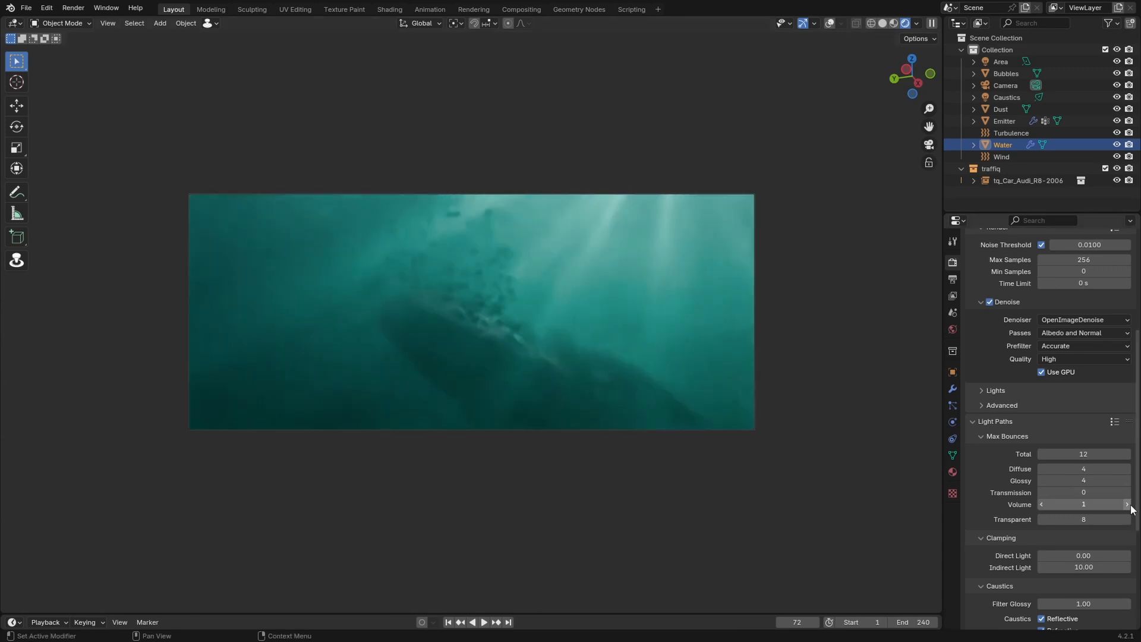
pyautogui.click(1104, 493)
pyautogui.click(996, 489)
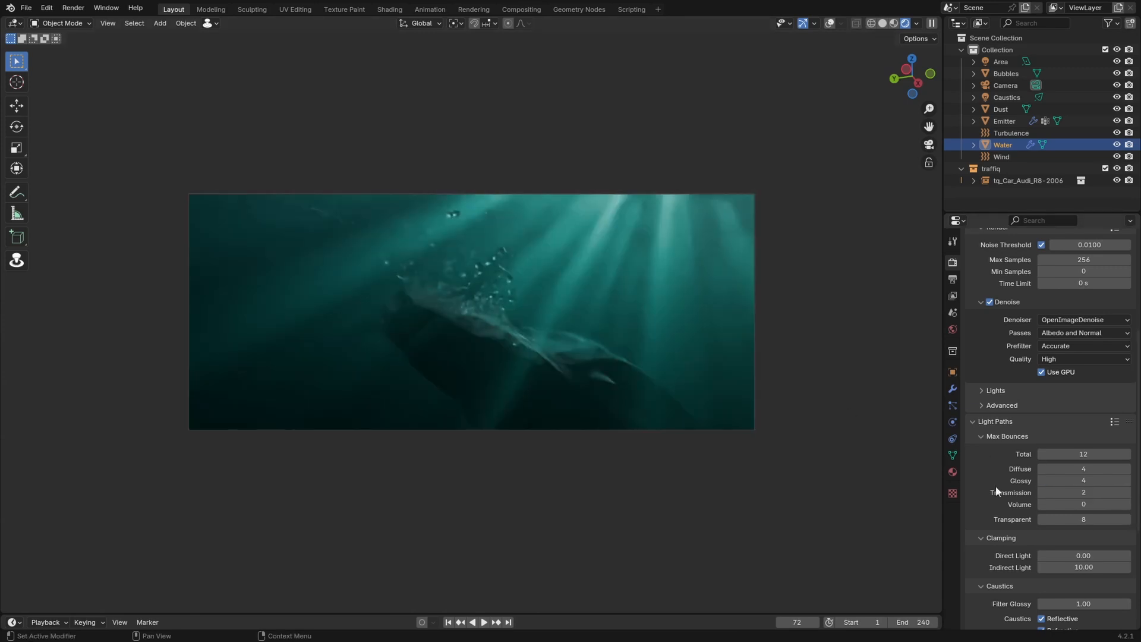
pyautogui.click(1110, 495)
pyautogui.write('4')
pyautogui.press('Return')
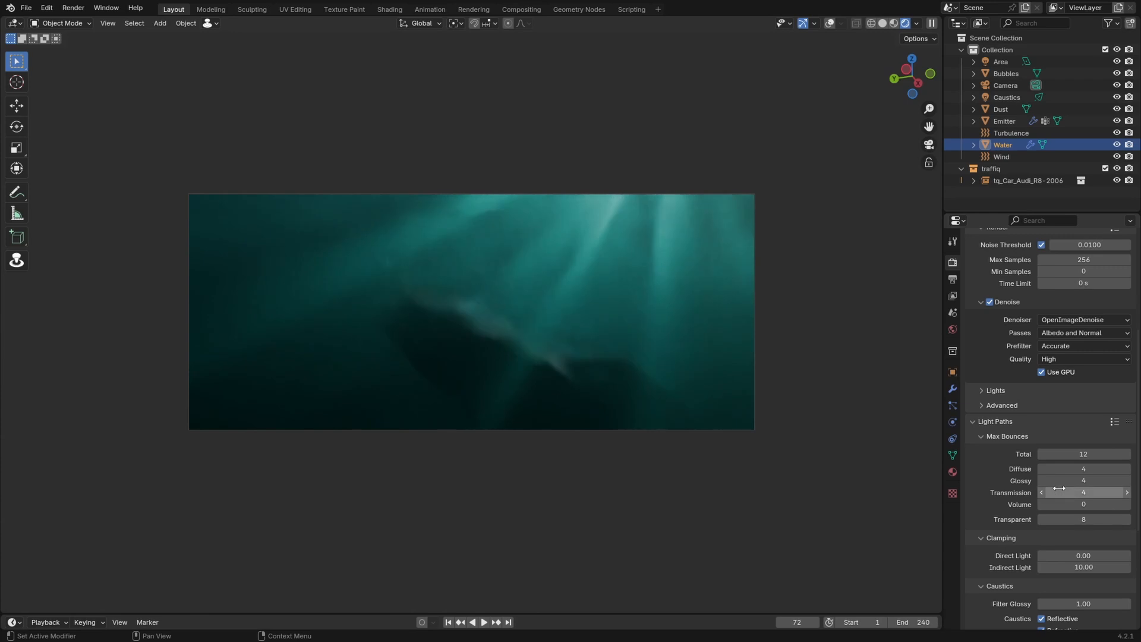
# Review the remaining Light Paths settings and the tiling and Persistent Data options under Performance.
pyautogui.scroll(-8, 993, 496)
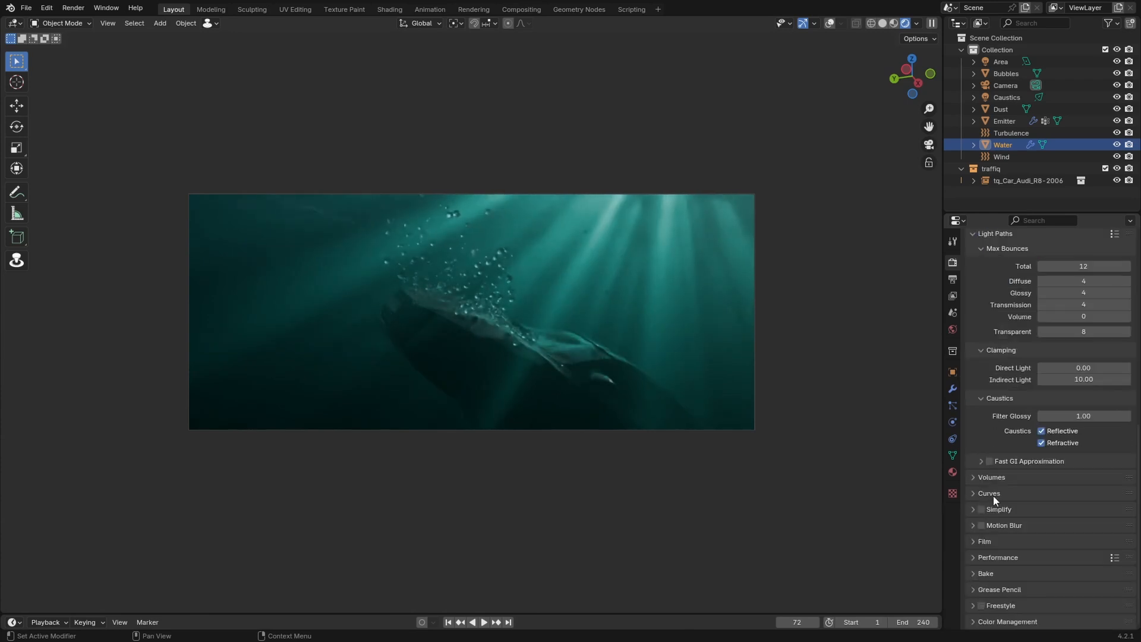
pyautogui.scroll(8, 993, 496)
pyautogui.scroll(-6, 993, 495)
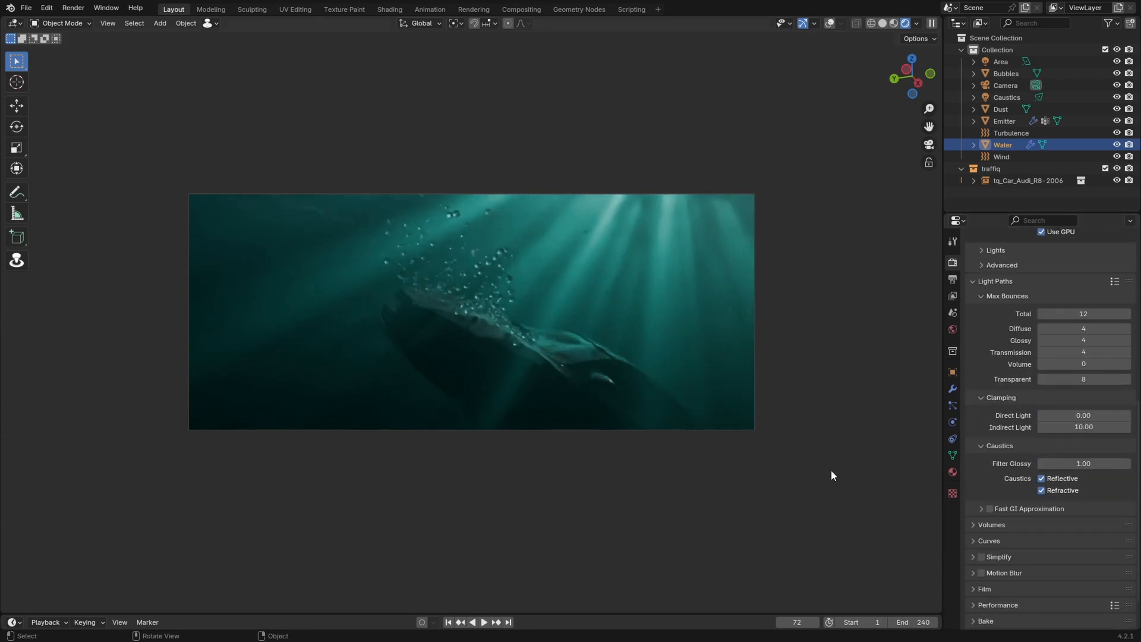
pyautogui.scroll(-2, 1108, 501)
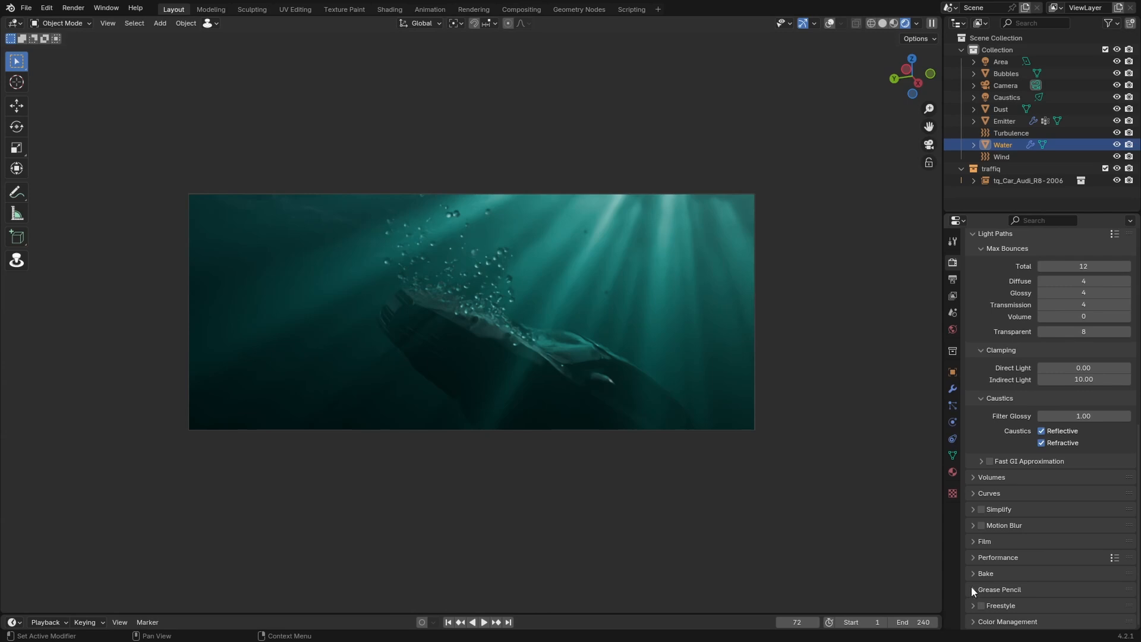
pyautogui.click(980, 557)
pyautogui.scroll(-7, 986, 556)
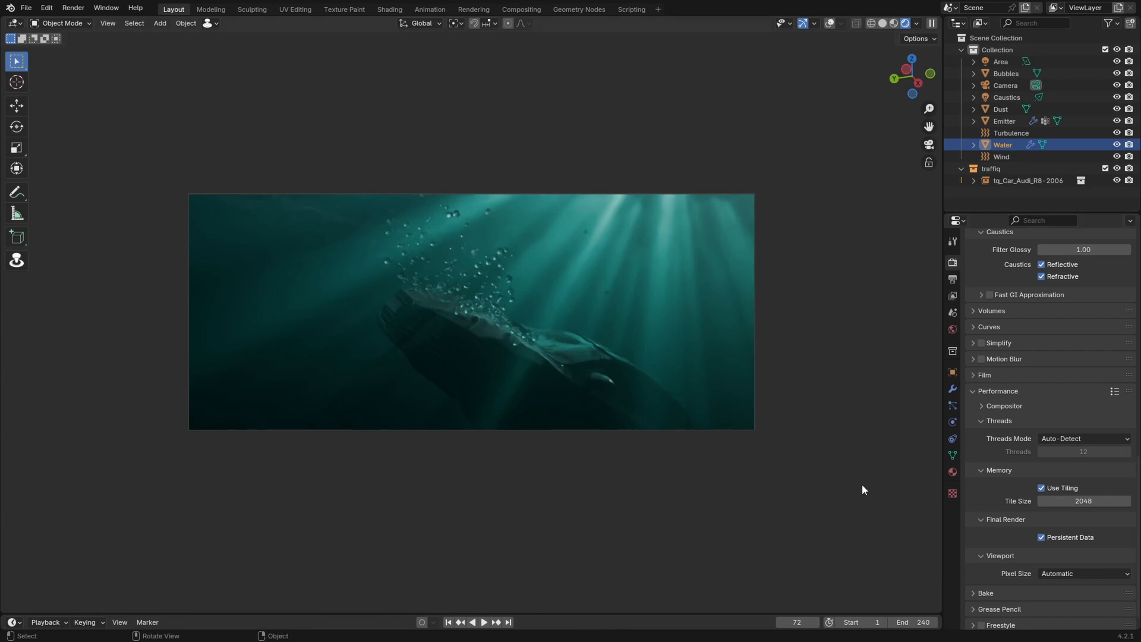
pyautogui.scroll(-1, 1104, 536)
pyautogui.scroll(20, 1104, 537)
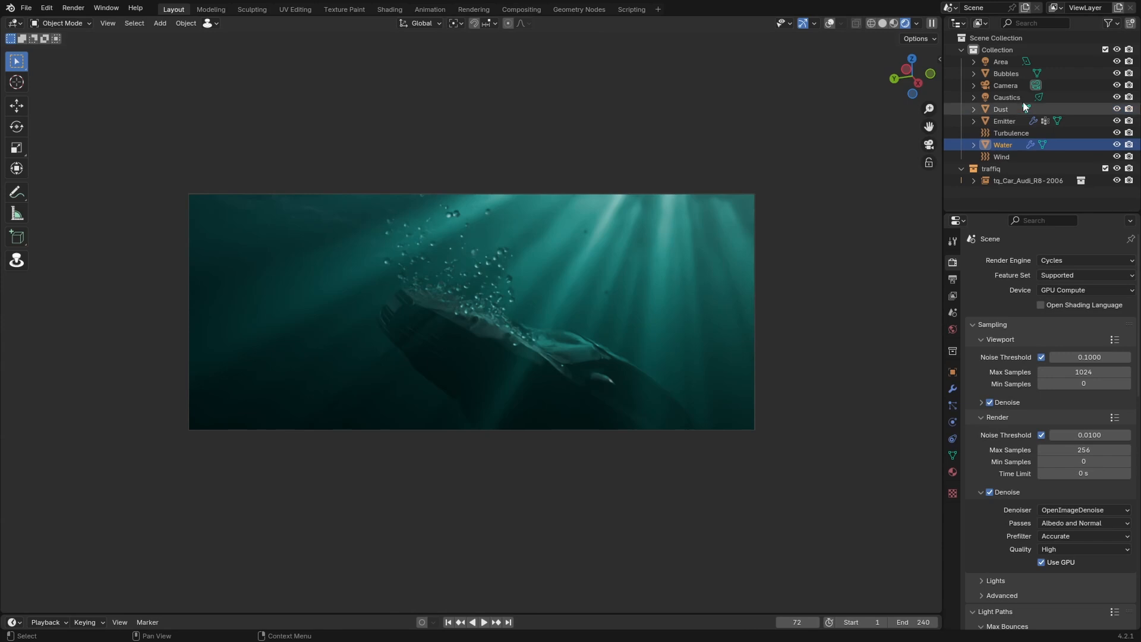
# Select the Emitter object and bake the BubbleCrash particle cache.
pyautogui.click(996, 121)
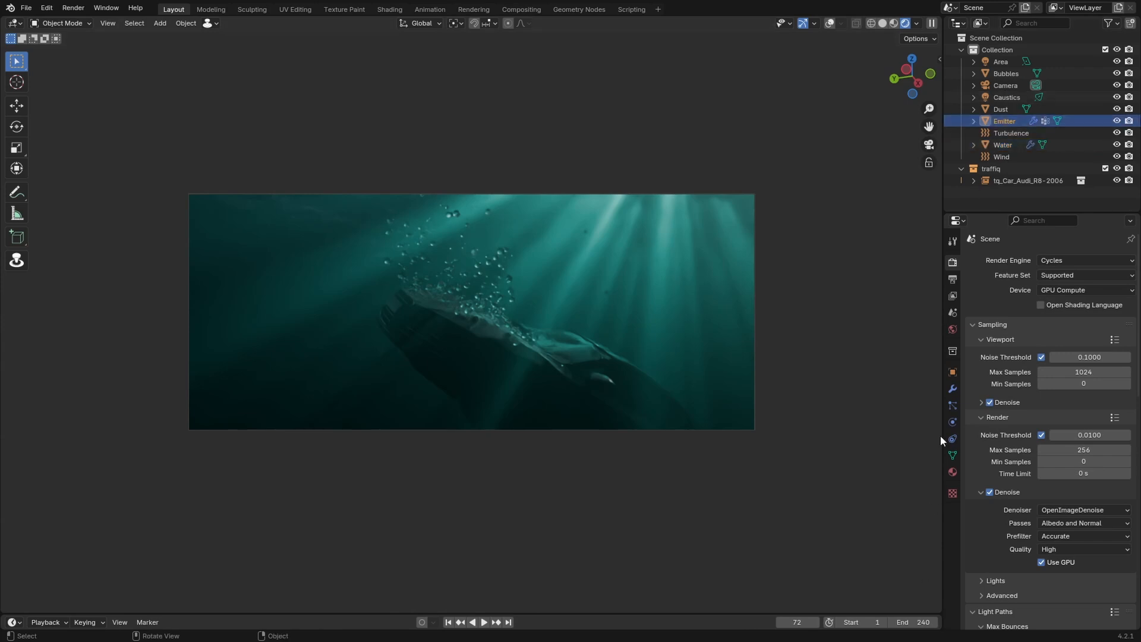
pyautogui.click(953, 406)
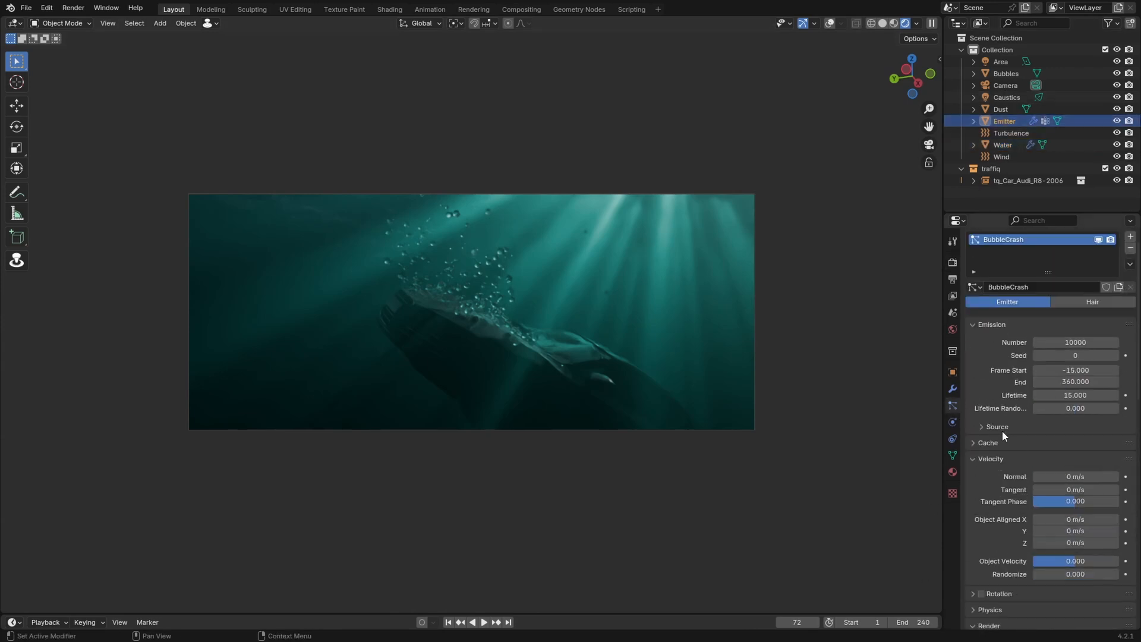
pyautogui.click(1003, 441)
pyautogui.click(1034, 570)
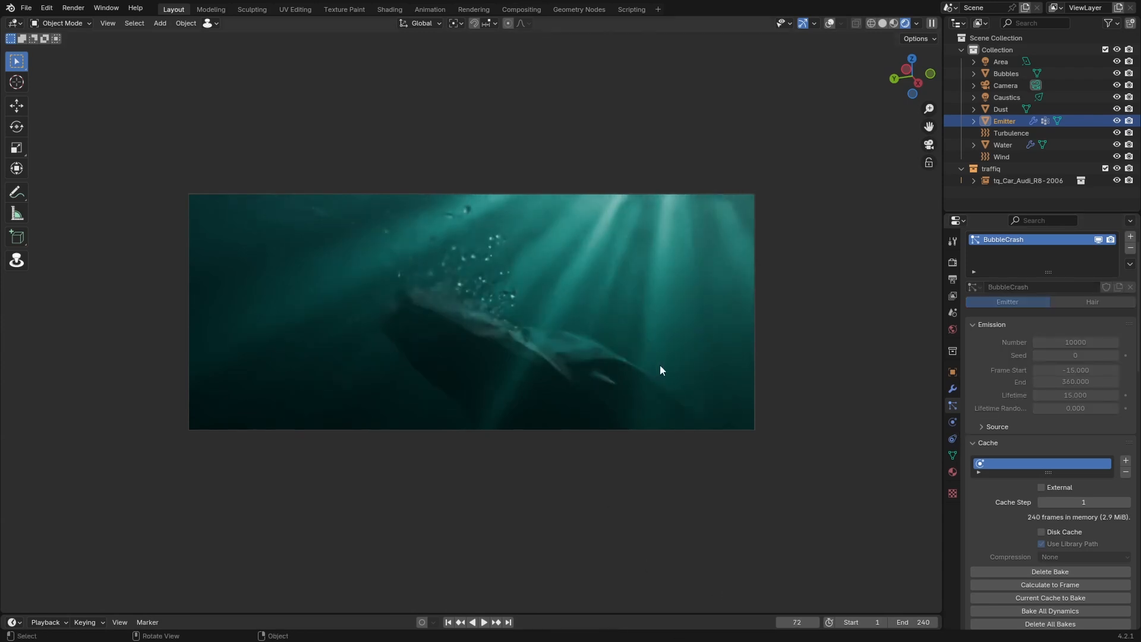
# Play the baked hood bubbles, switching the viewport back to Solid shading with overlays shown.
pyautogui.press('space')
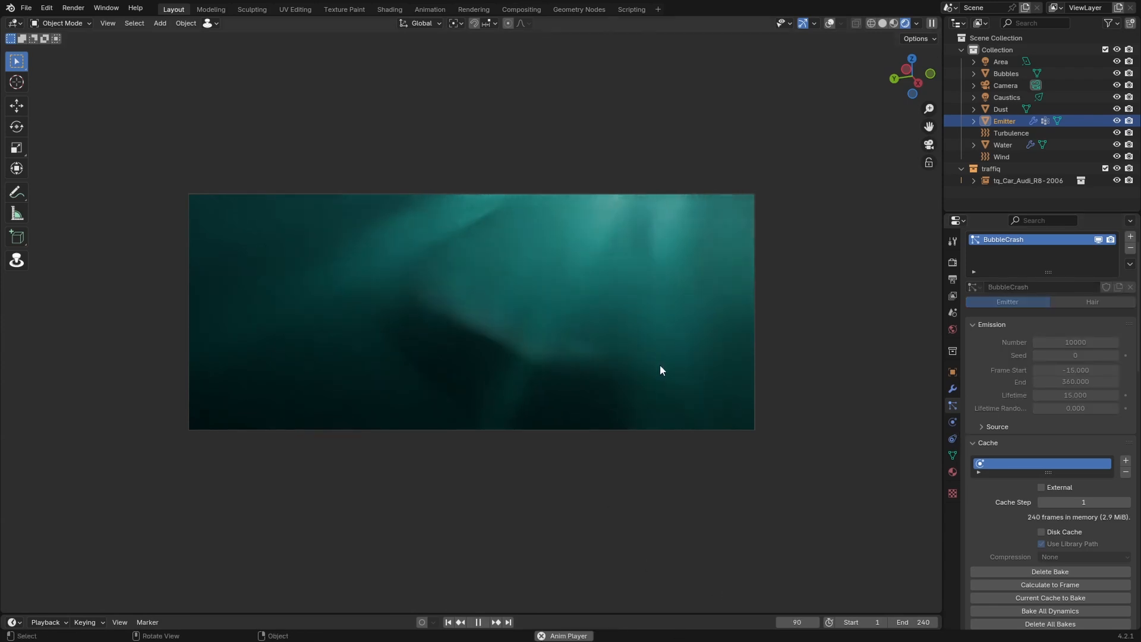
pyautogui.click(883, 24)
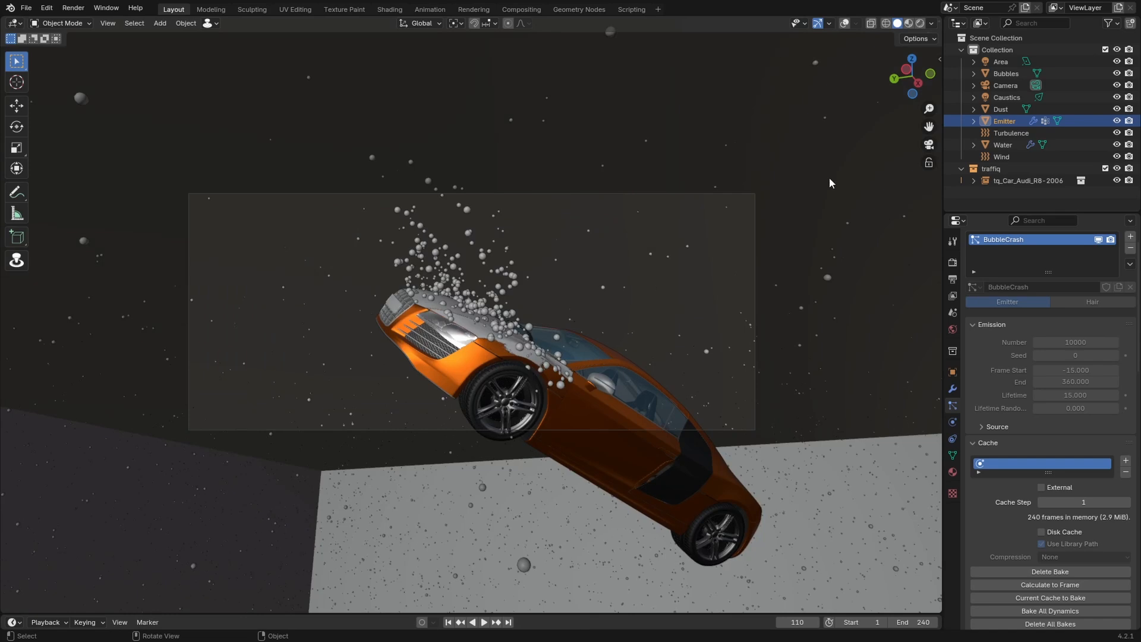
pyautogui.press('space')
pyautogui.click(845, 24)
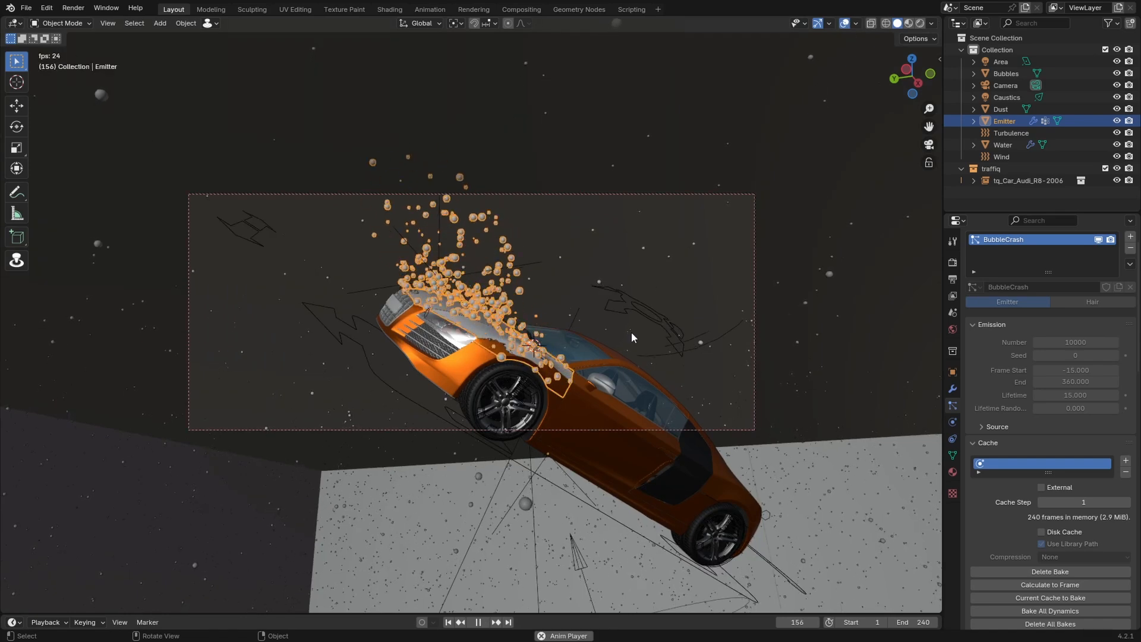
pyautogui.press('space')
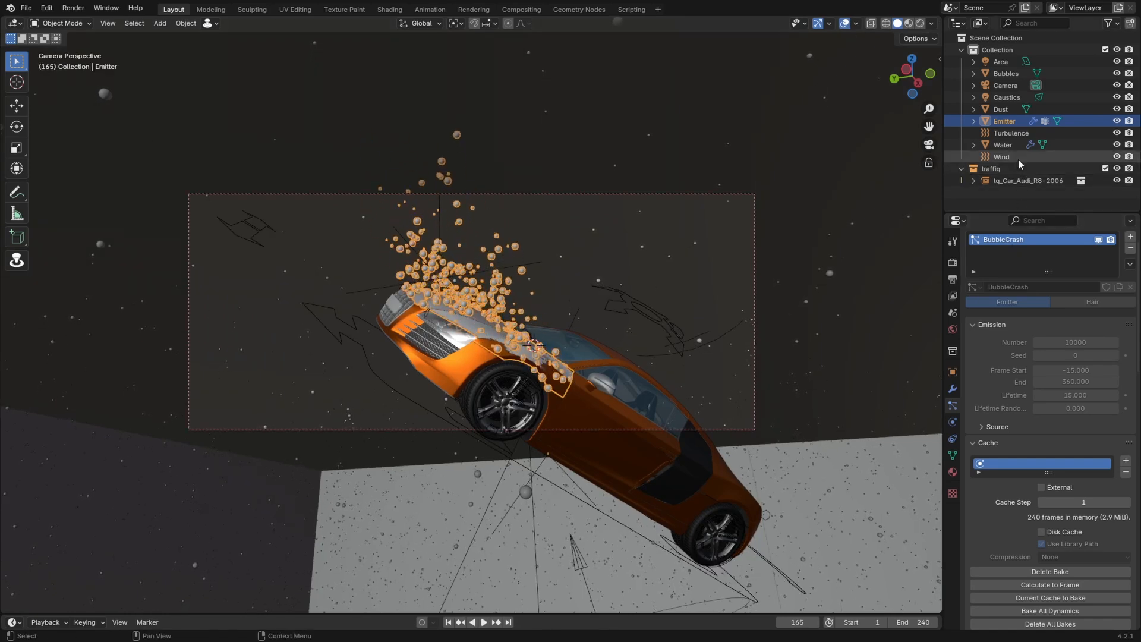
# Select the Water object and run Bake All Dynamics from its Bubbles particle cache.
pyautogui.click(1003, 144)
pyautogui.scroll(-5, 1020, 528)
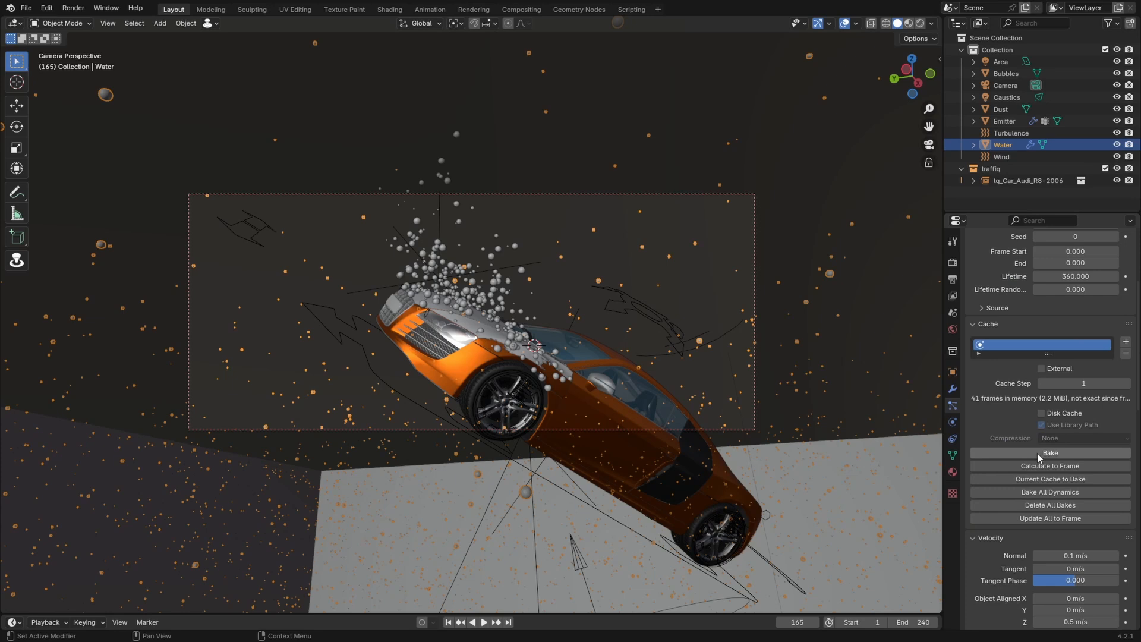
pyautogui.click(1040, 491)
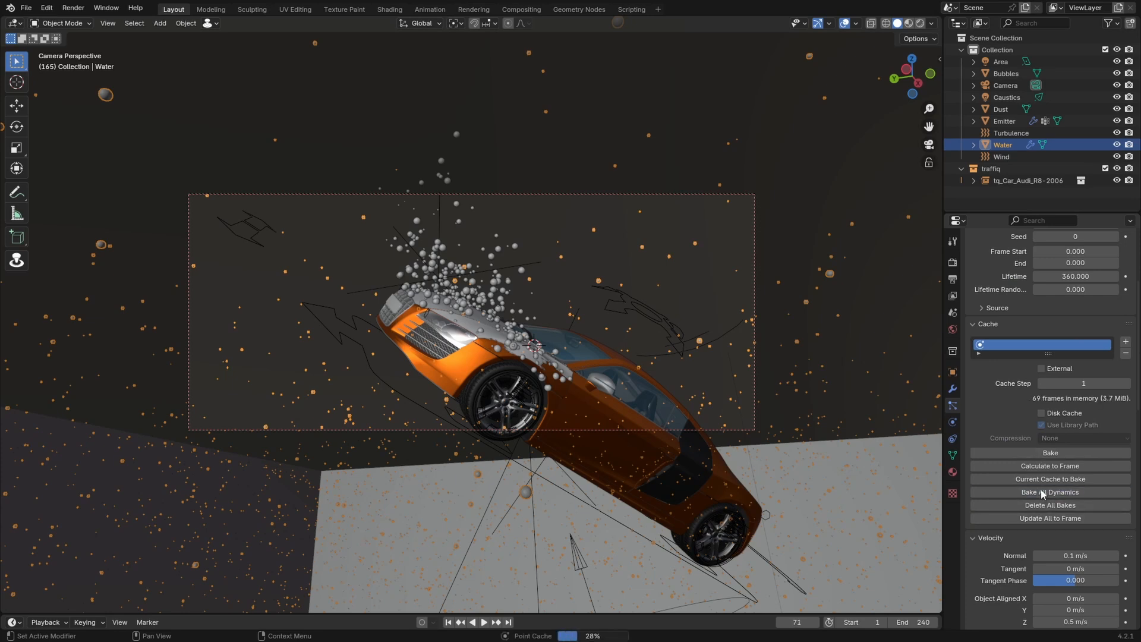
pyautogui.scroll(6, 1039, 490)
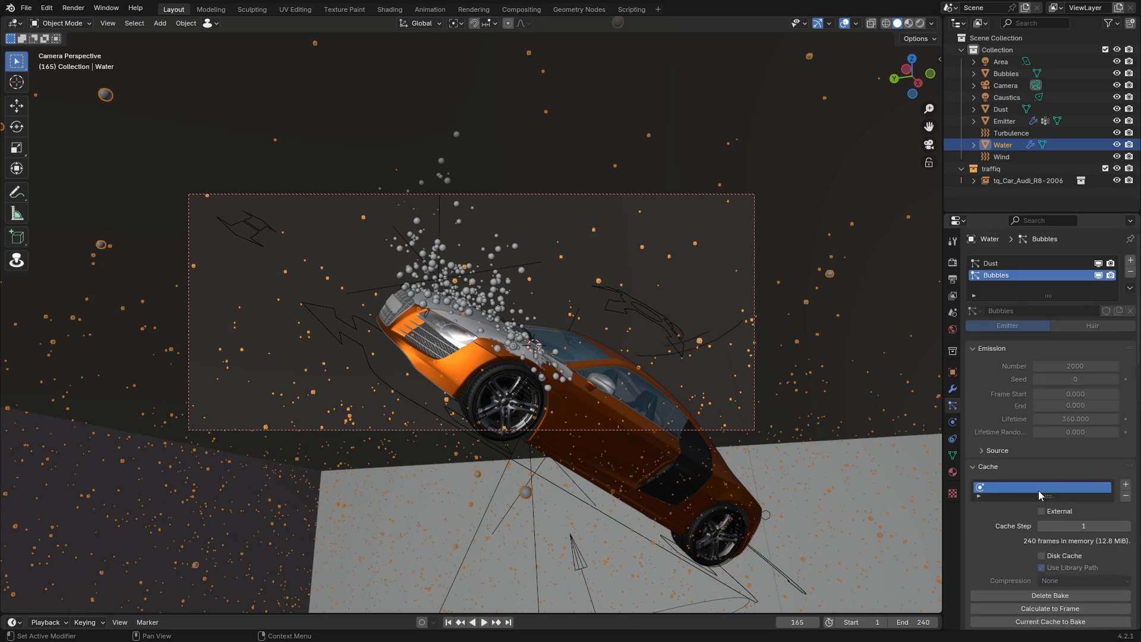
# Check the cache of the Water object's Dust particle system and play the baked particle animation.
pyautogui.click(998, 264)
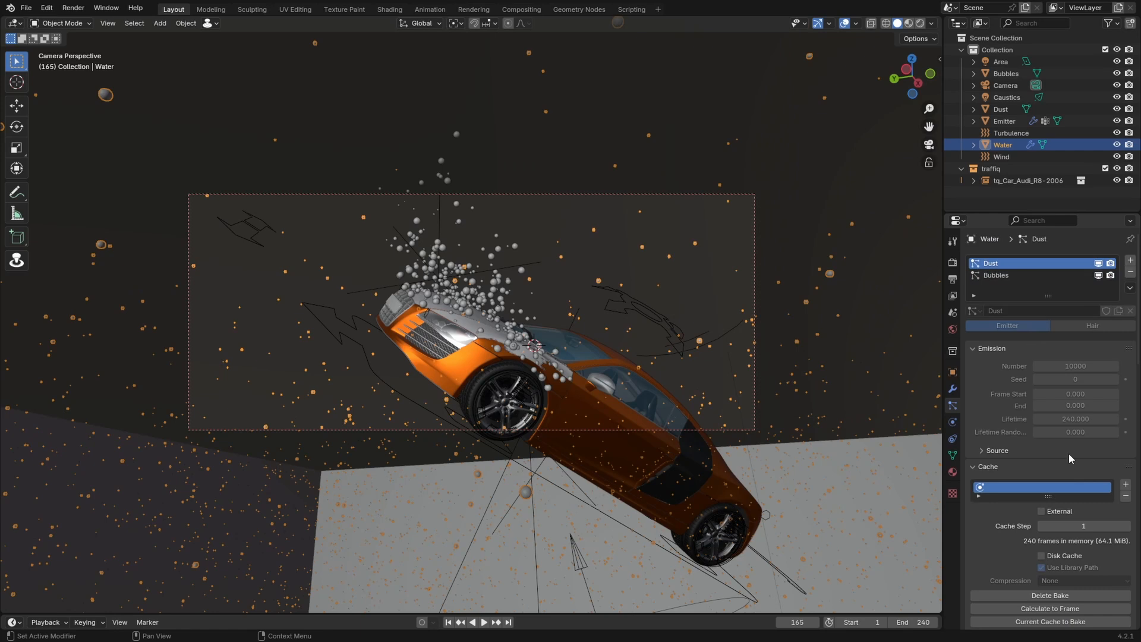
pyautogui.scroll(-3, 1068, 454)
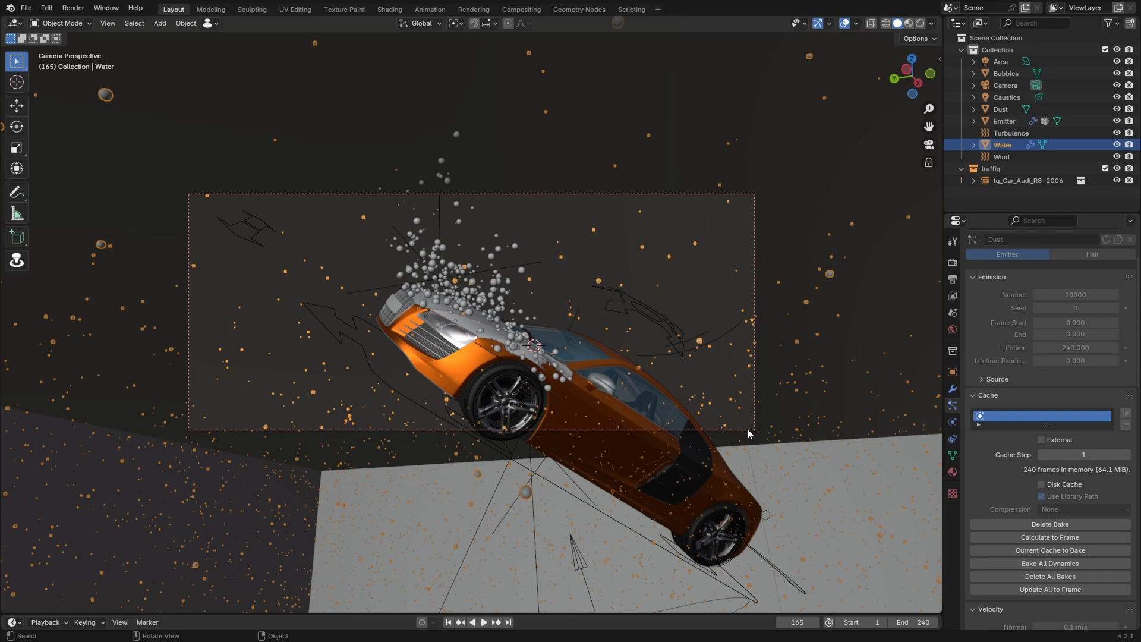
pyautogui.press('space')
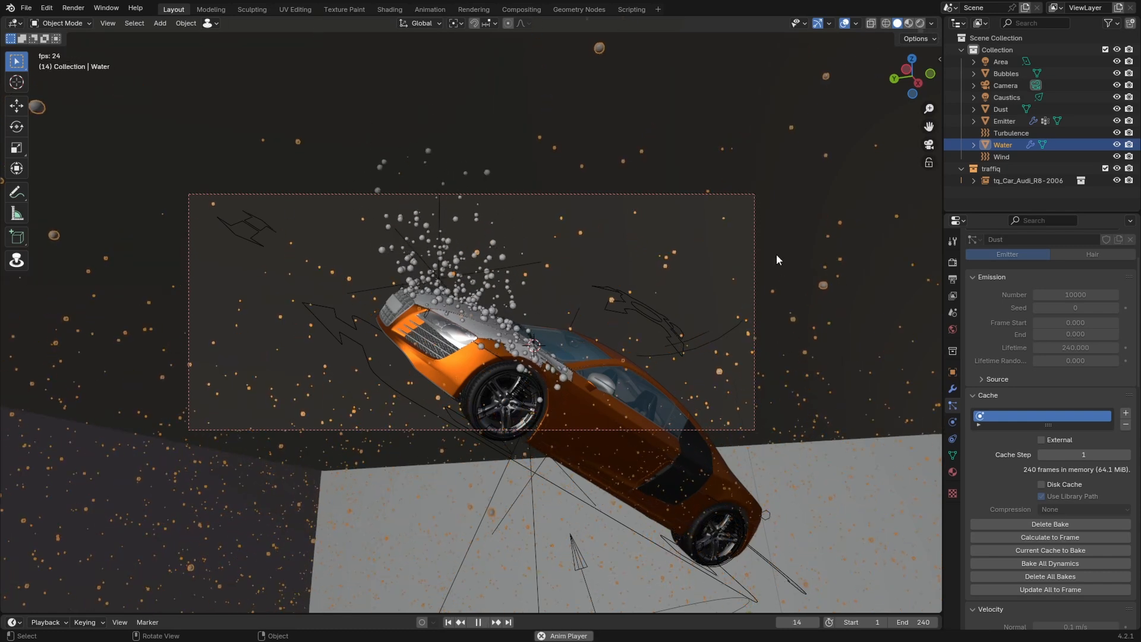
pyautogui.press('space')
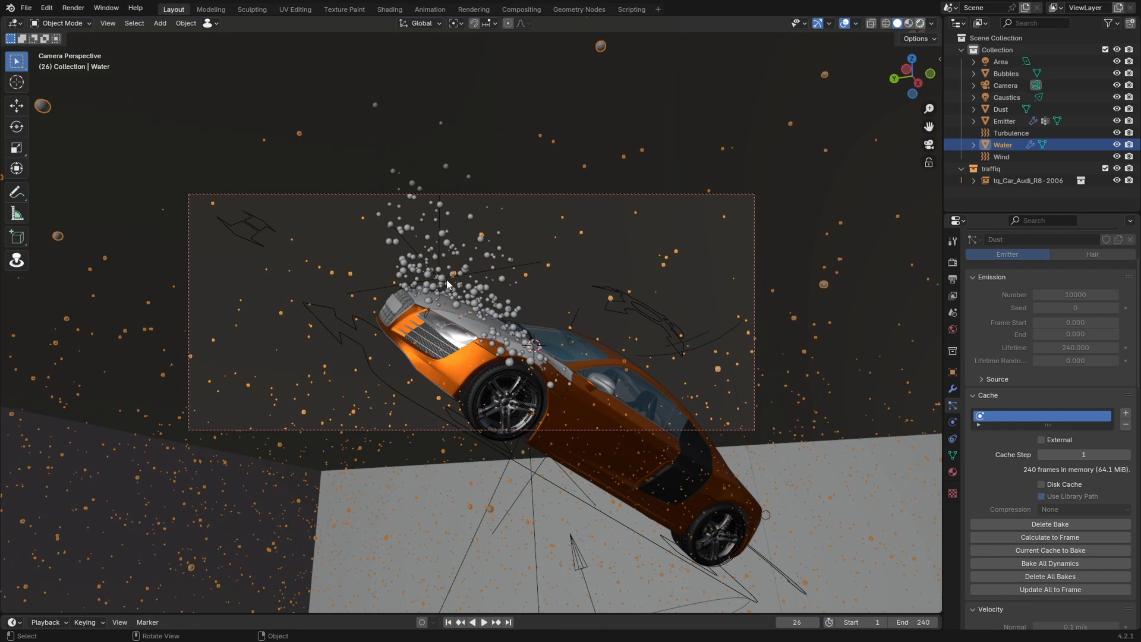
# Play the baked animation in Rendered and in Solid shading, stopping at frame 123.
pyautogui.press('z')
pyautogui.press('space')
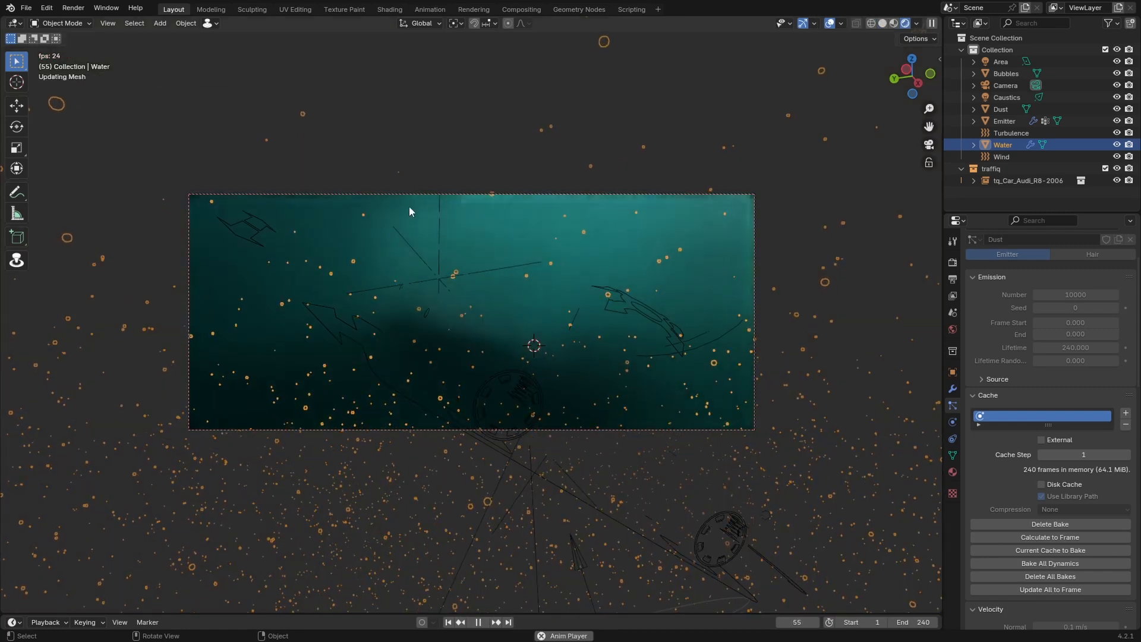
pyautogui.press('space')
pyautogui.press('z')
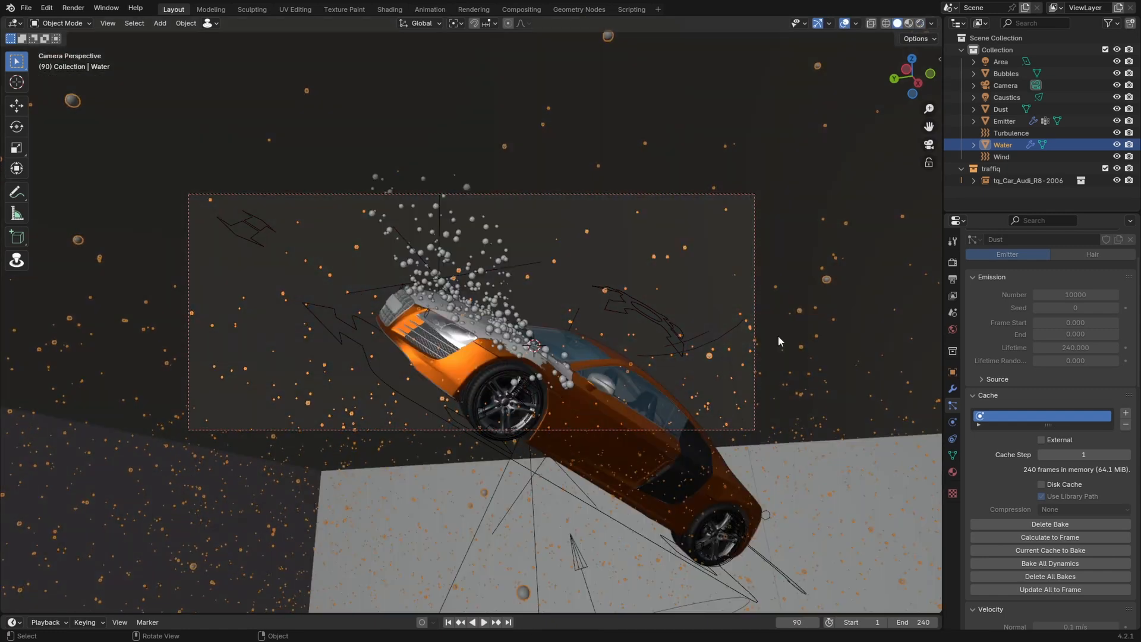
pyautogui.press('space')
pyautogui.press('space')
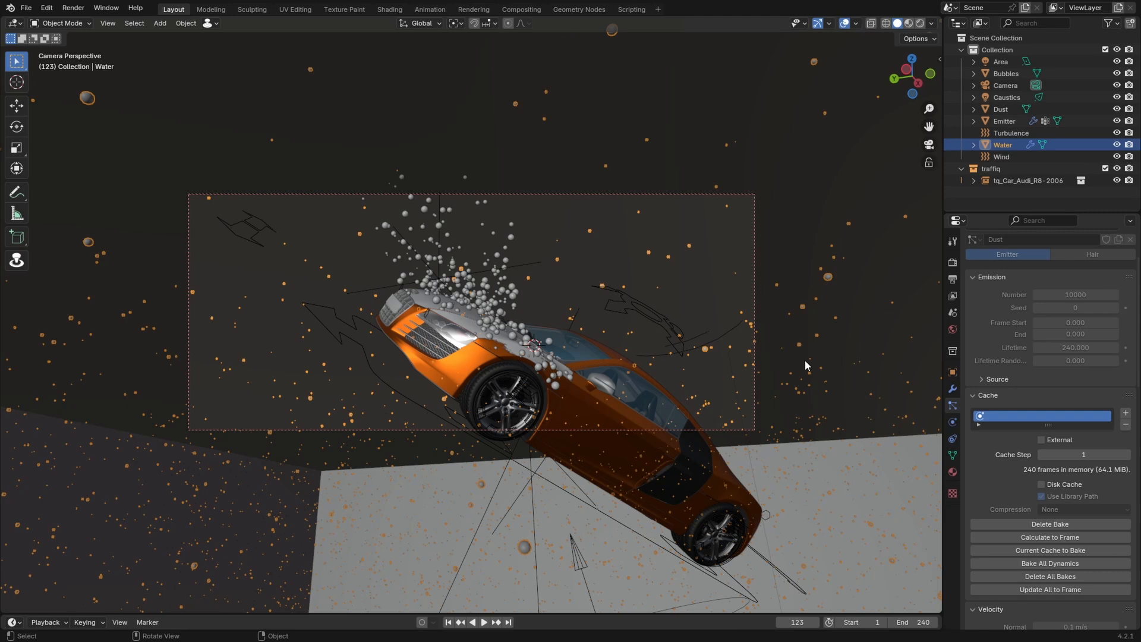
# Switch the viewport to Rendered shading with overlays hidden and show the scene's output settings.
pyautogui.click(927, 23)
pyautogui.click(953, 279)
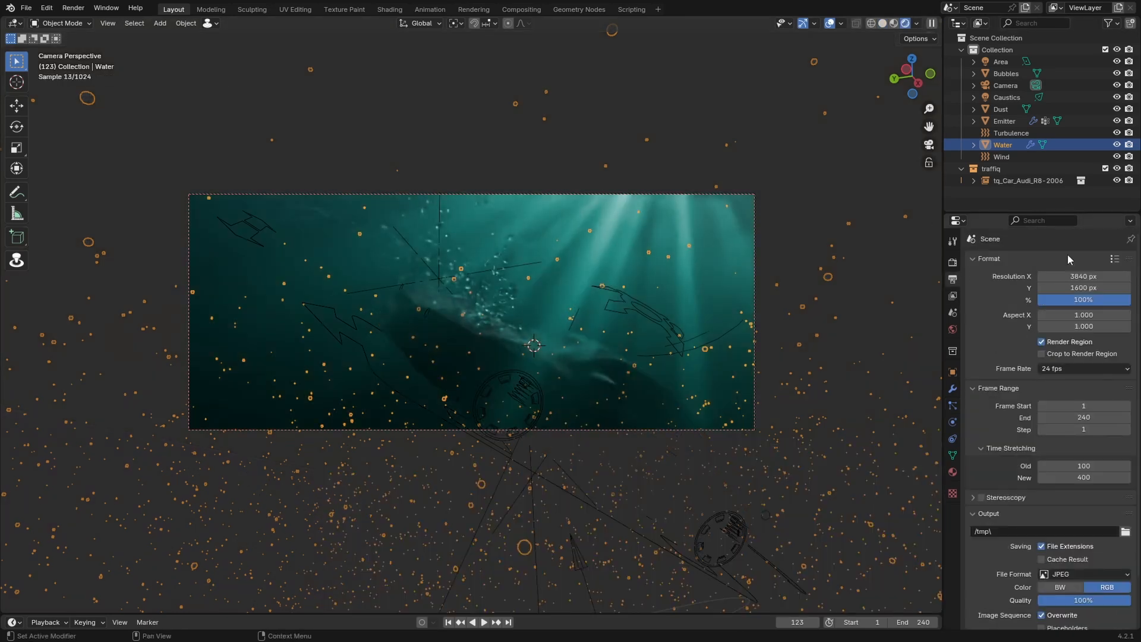
pyautogui.hotkey('shift', 'alt', 'z')
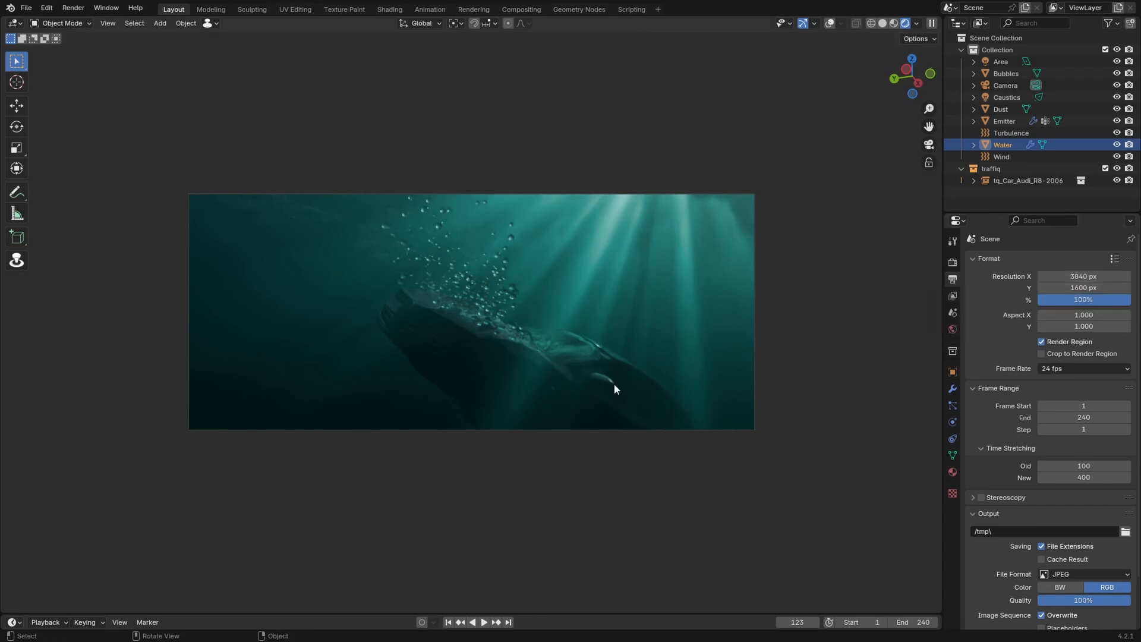
# Try an output resolution scale of 50% and undo the change.
pyautogui.click(1092, 300)
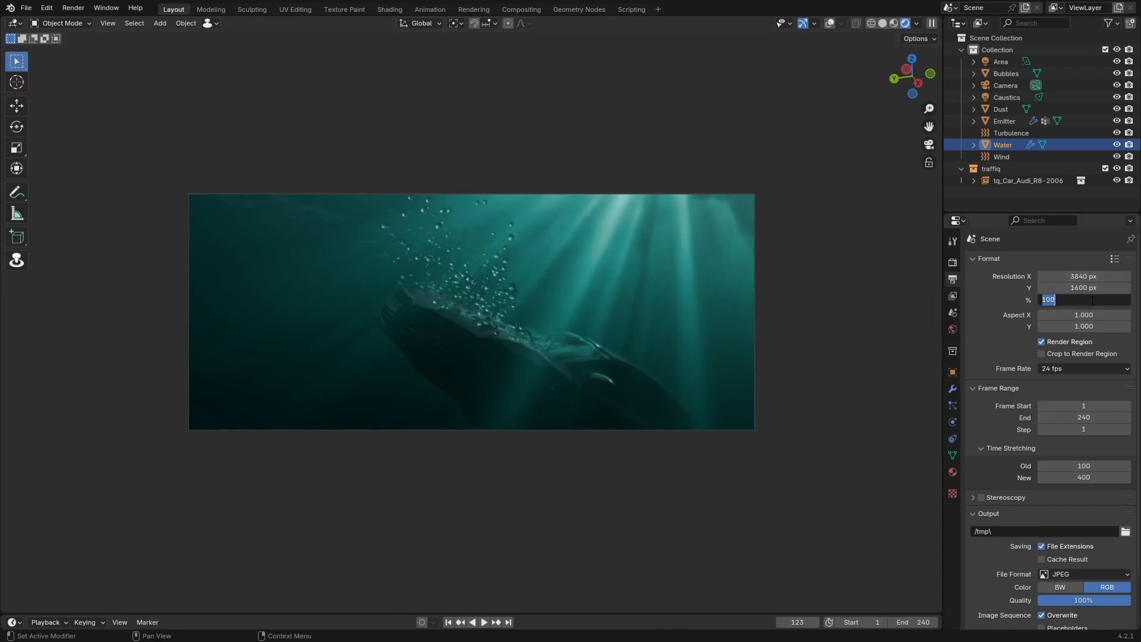
pyautogui.write('50')
pyautogui.press('Return')
pyautogui.hotkey('ctrl', 'z')
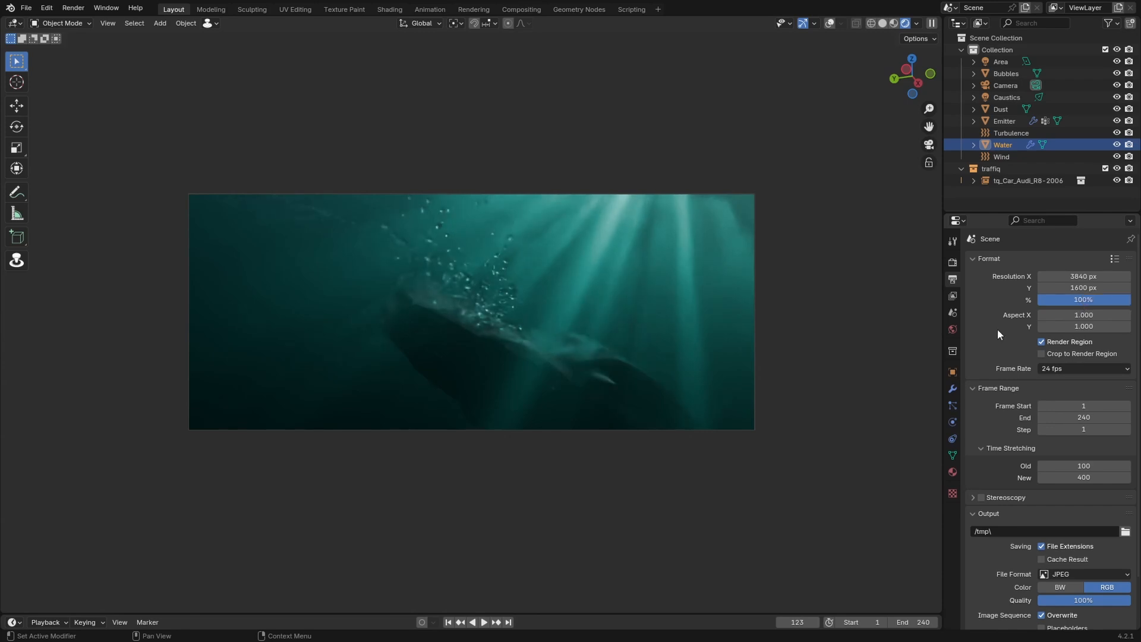
# Enable the animated noise seed in the advanced sampling settings and review the render settings down to Performance.
pyautogui.scroll(-3, 997, 334)
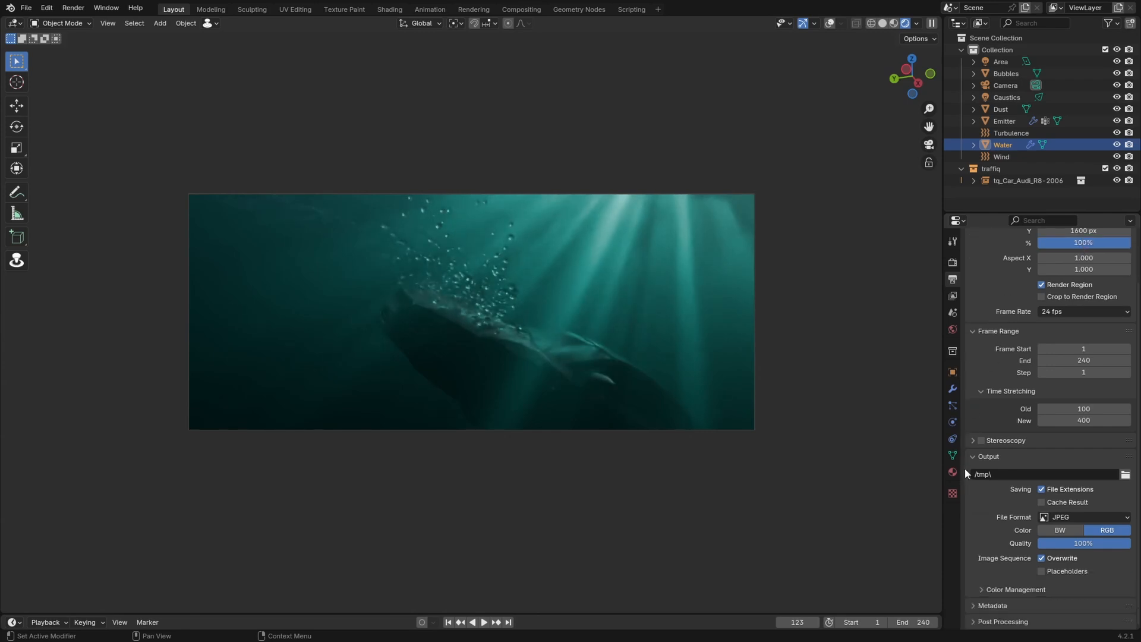
pyautogui.click(953, 262)
pyautogui.scroll(-4, 1054, 433)
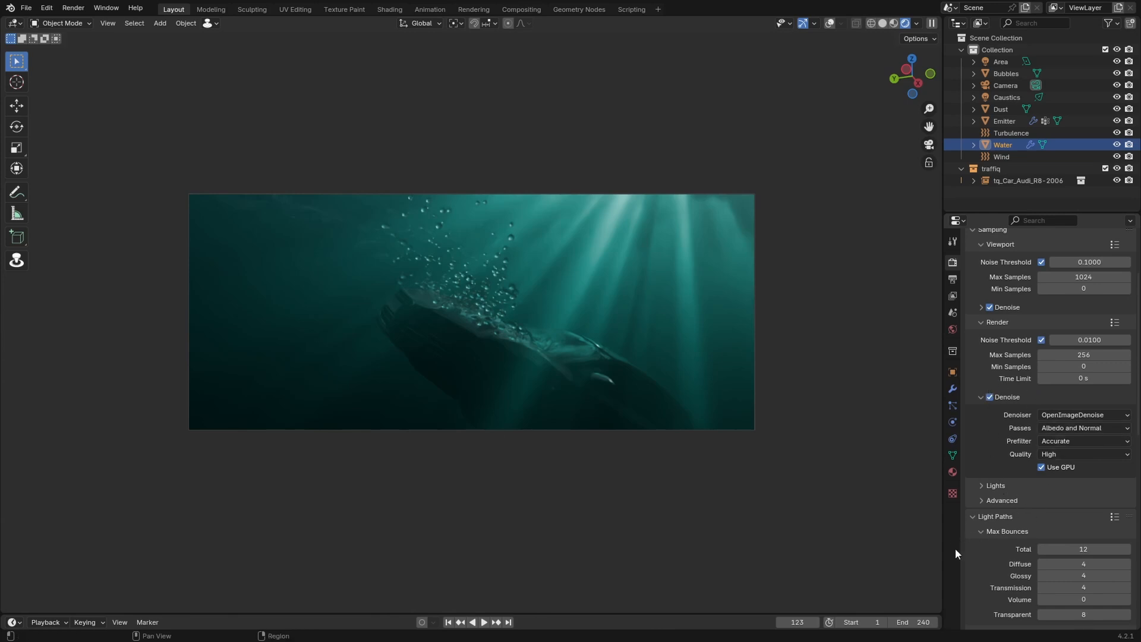
pyautogui.scroll(-5, 988, 517)
pyautogui.scroll(5, 988, 517)
pyautogui.scroll(-1, 987, 472)
pyautogui.click(989, 477)
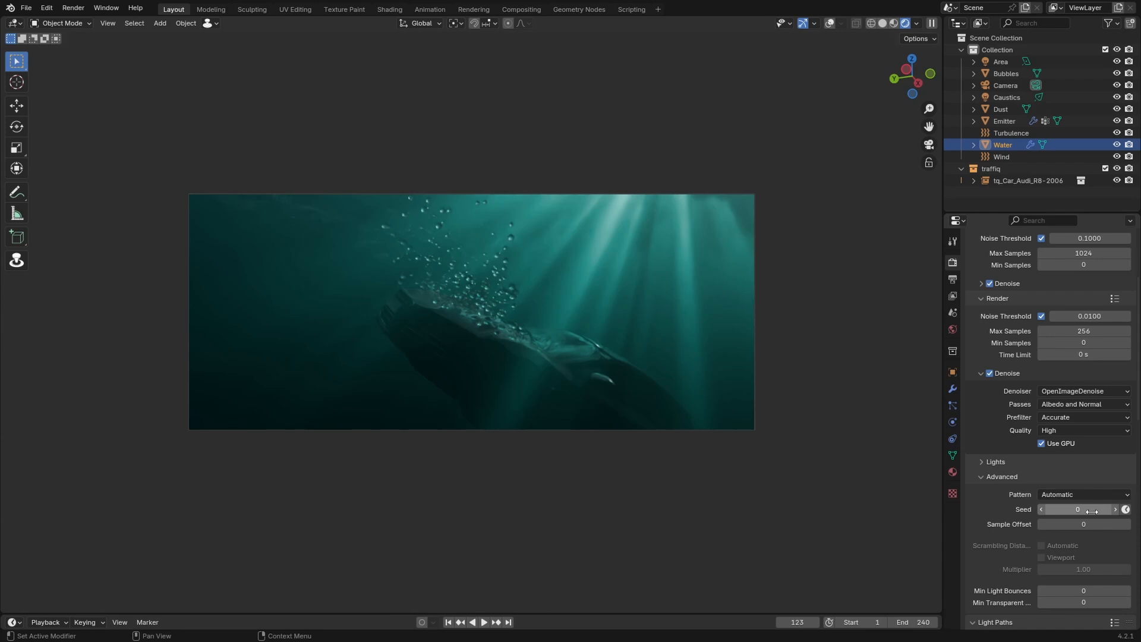
pyautogui.click(1126, 509)
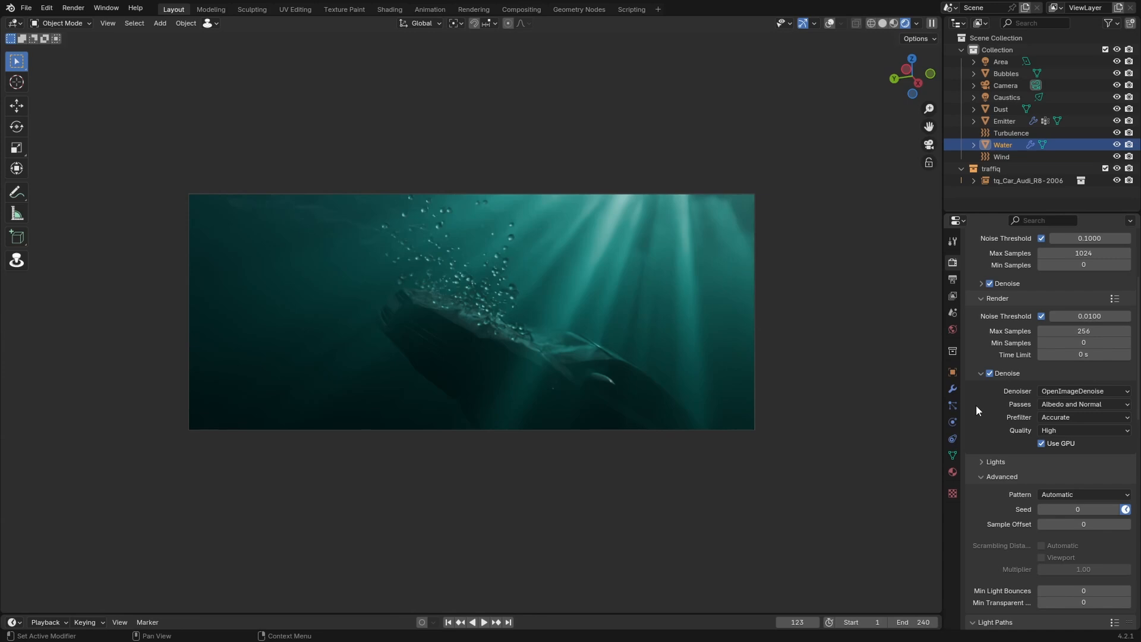
pyautogui.scroll(-15, 976, 405)
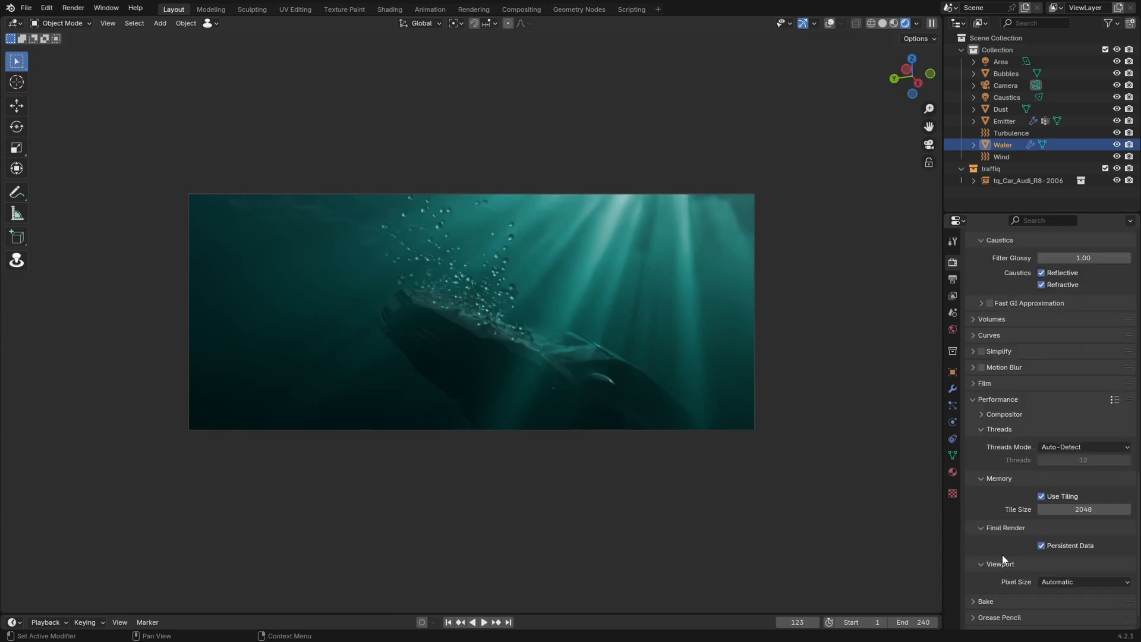
pyautogui.scroll(4, 1020, 487)
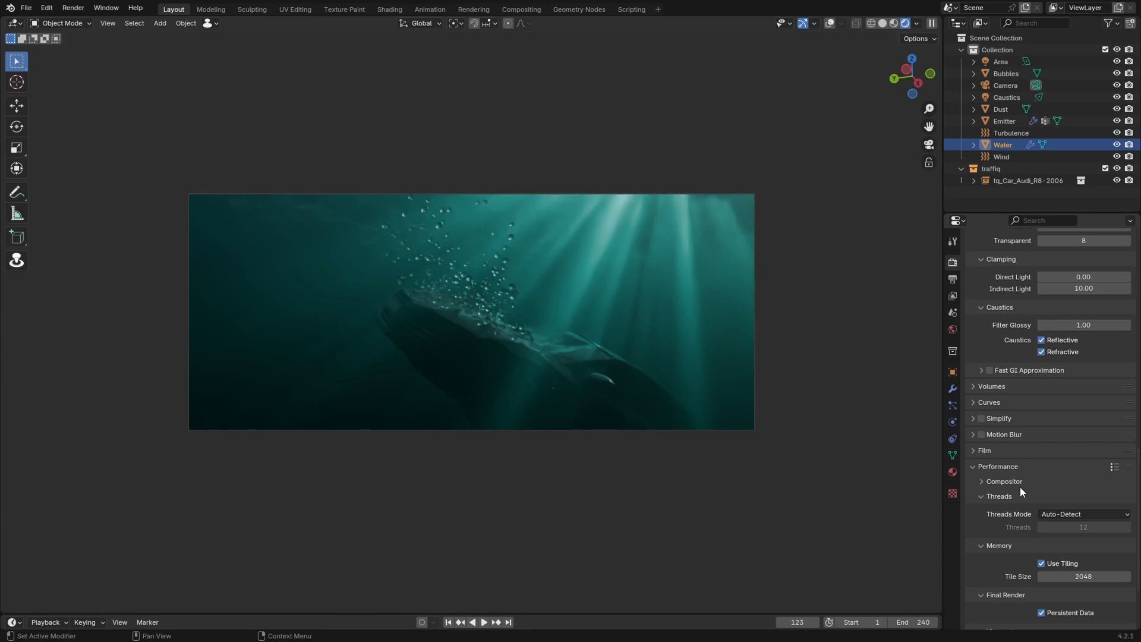